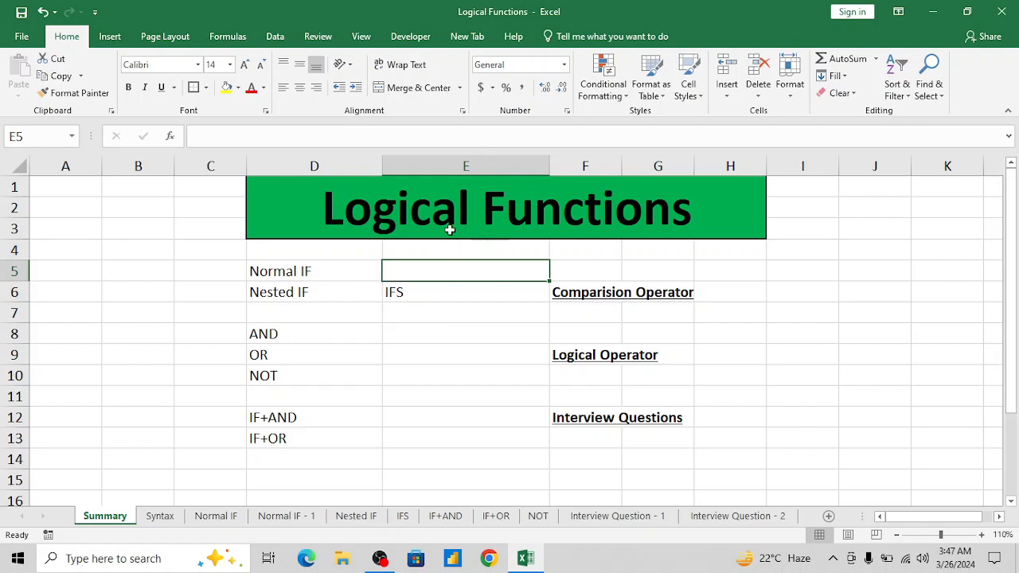
Step: Review the title, the Normal IF, Nested IF and IFS entries, and the Comparision Operator heading on the Summary sheet
left_click(411, 225)
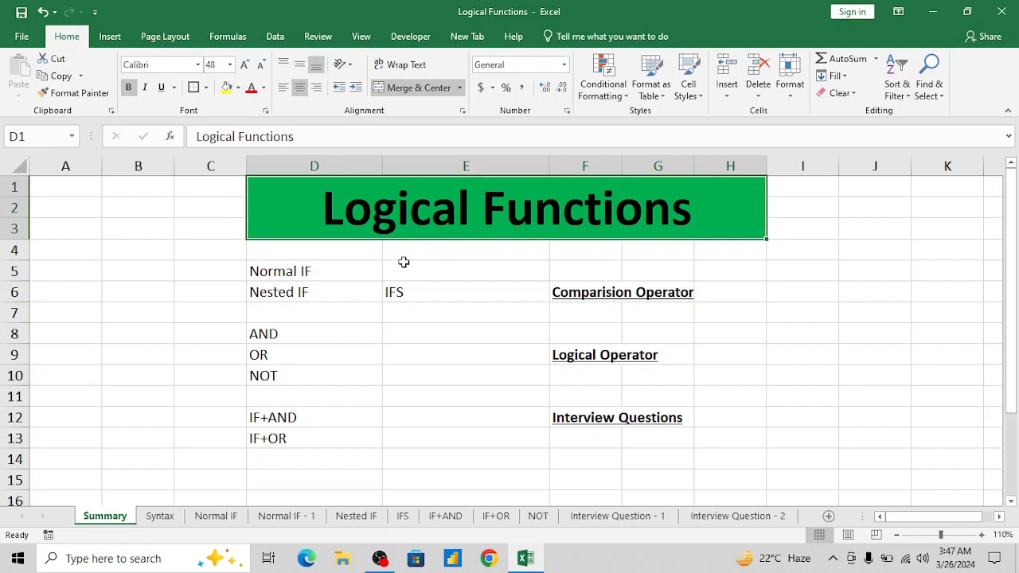
left_click(434, 266)
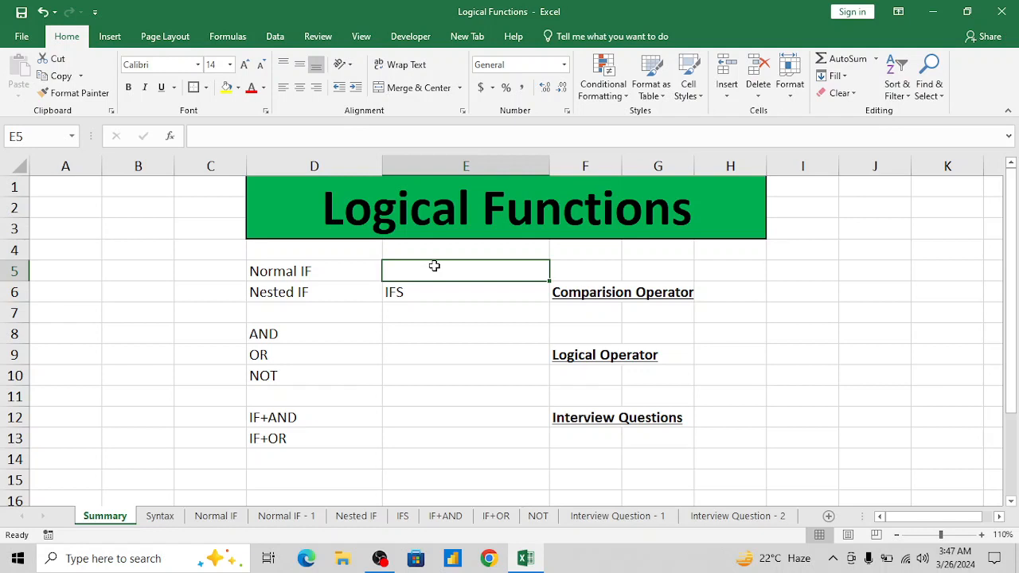
key("Left")
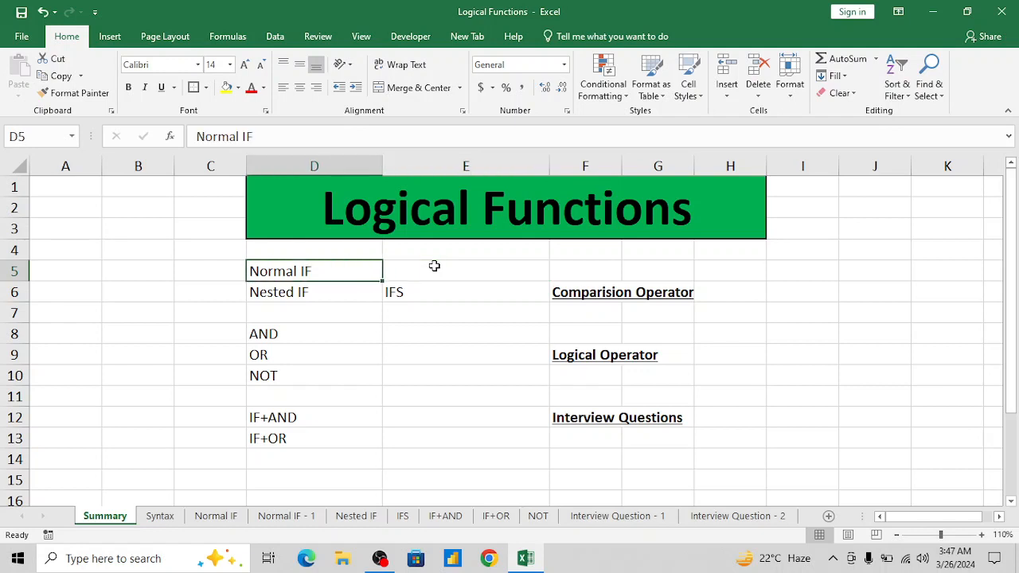
key("shift+Down")
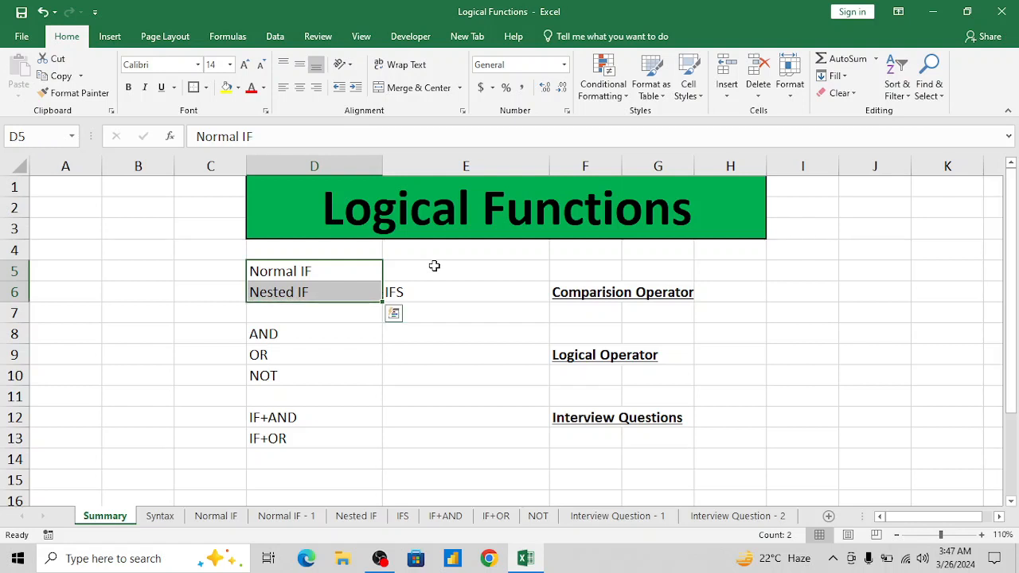
key("Down")
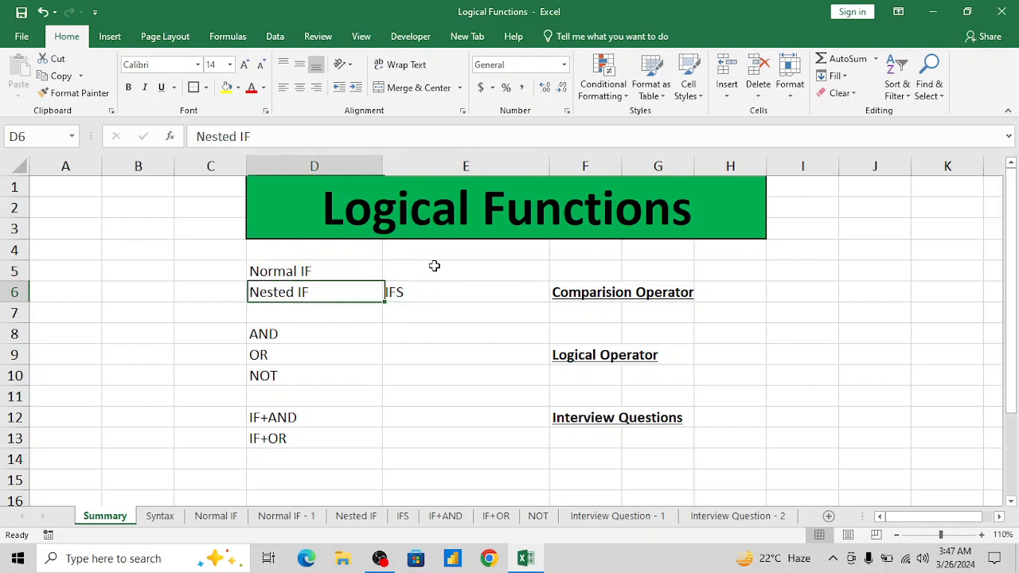
key("shift+Right")
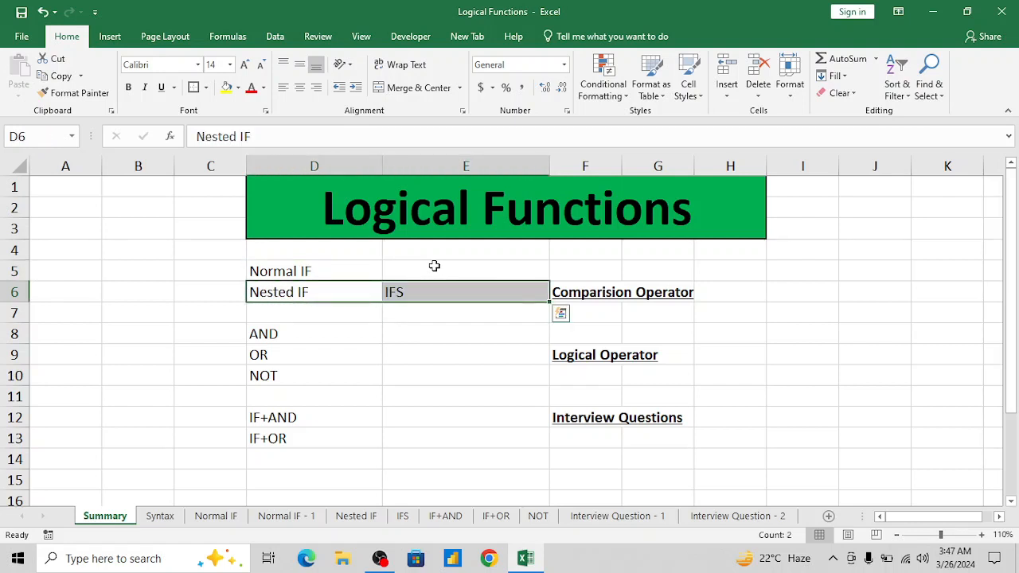
key("Up")
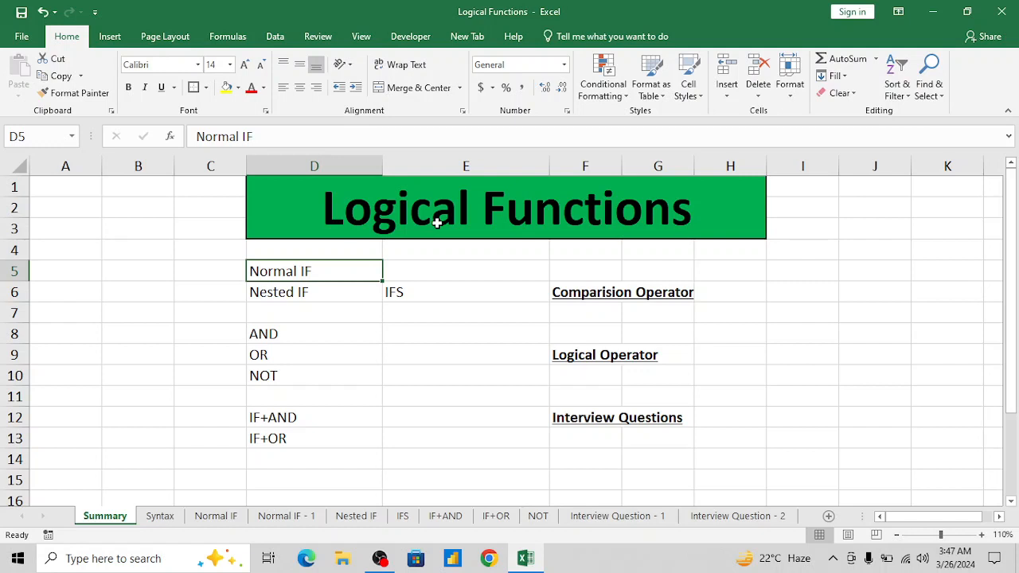
left_click(432, 270)
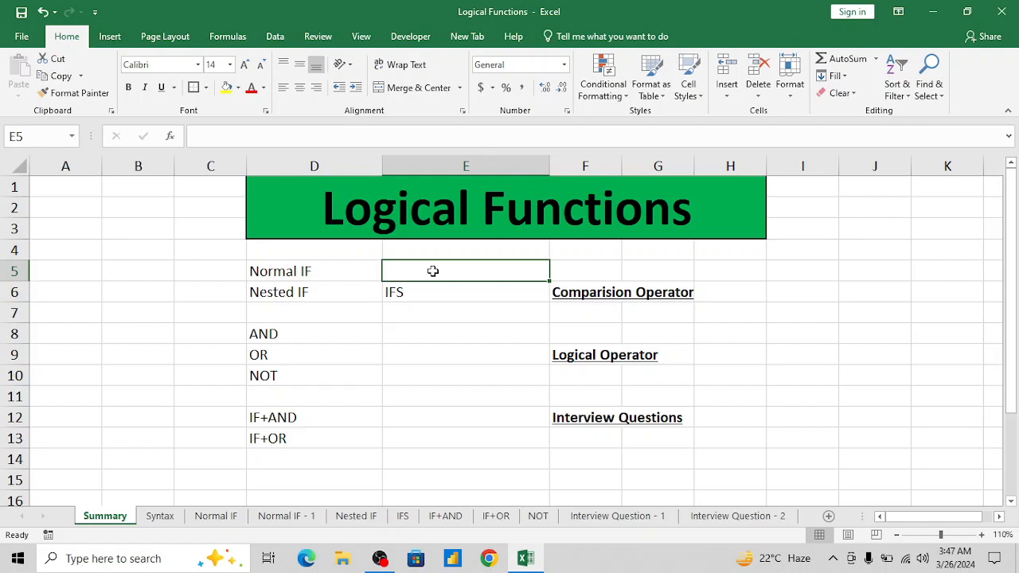
key("Left")
key("Left")
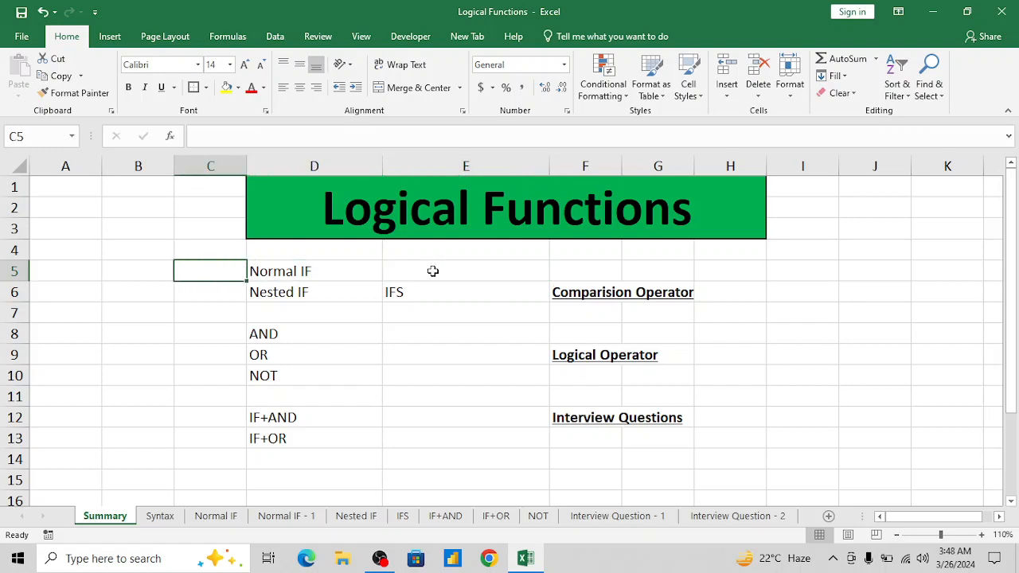
key("Right")
key("Down")
key("Down")
key("Up")
key("Up")
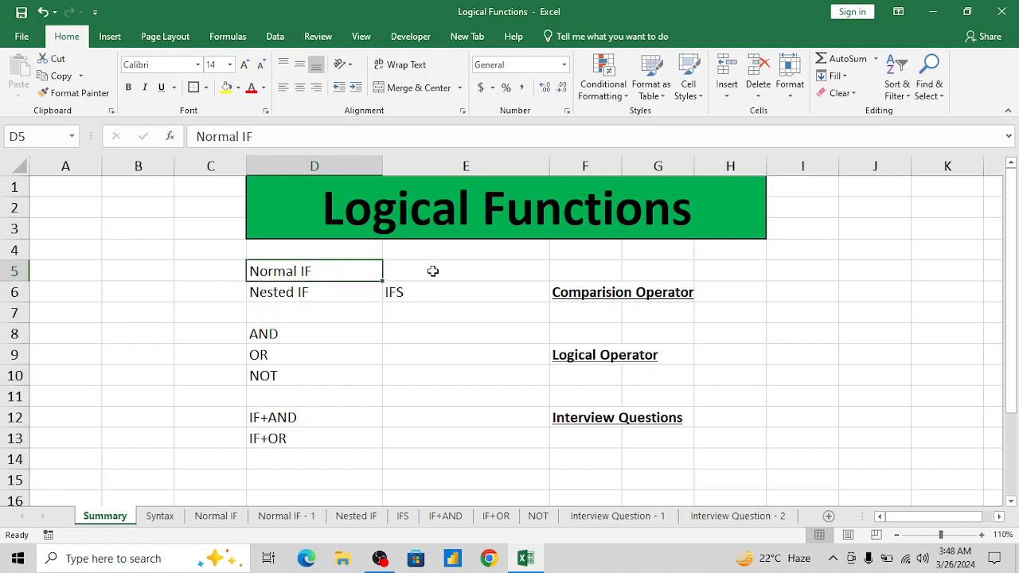
key("Down")
key("Up")
key("Down")
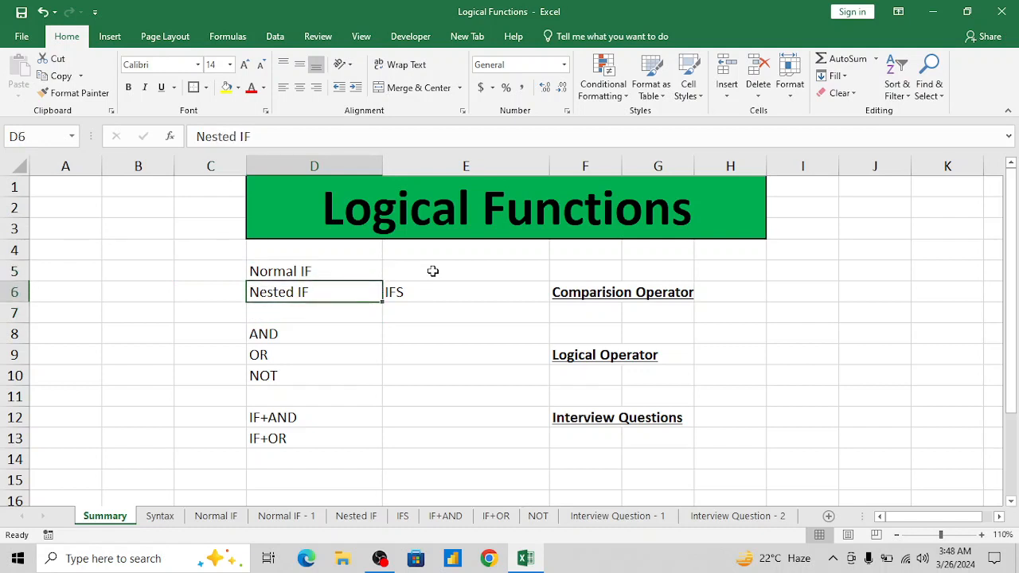
key("Right")
key("Right")
key("Right")
key("Left")
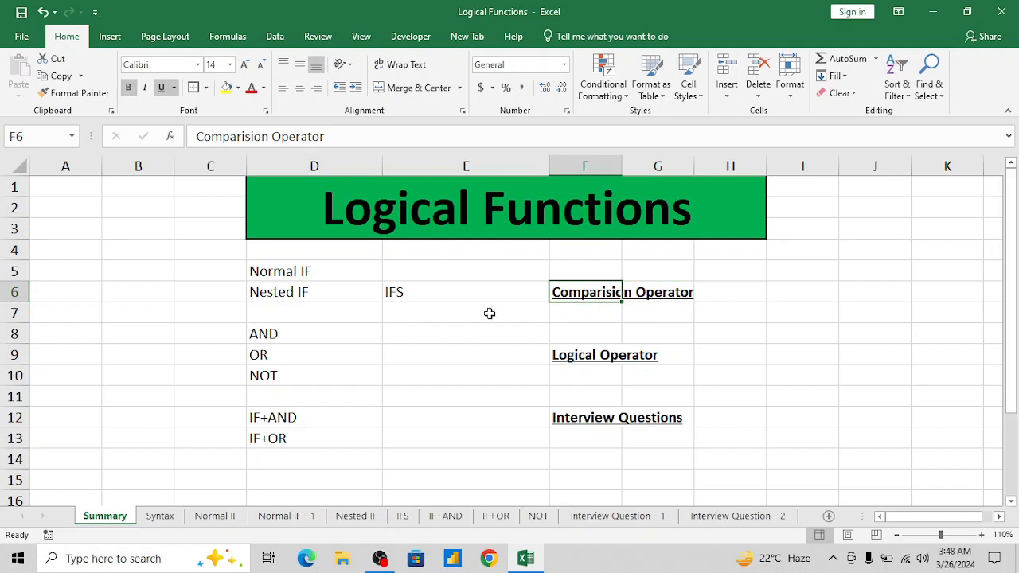
Step: Review the AND, OR, NOT, IF+AND and IF+OR entries and the Interview Questions heading on the Summary sheet
left_click(303, 328)
key("shift+Down")
key("shift+Down")
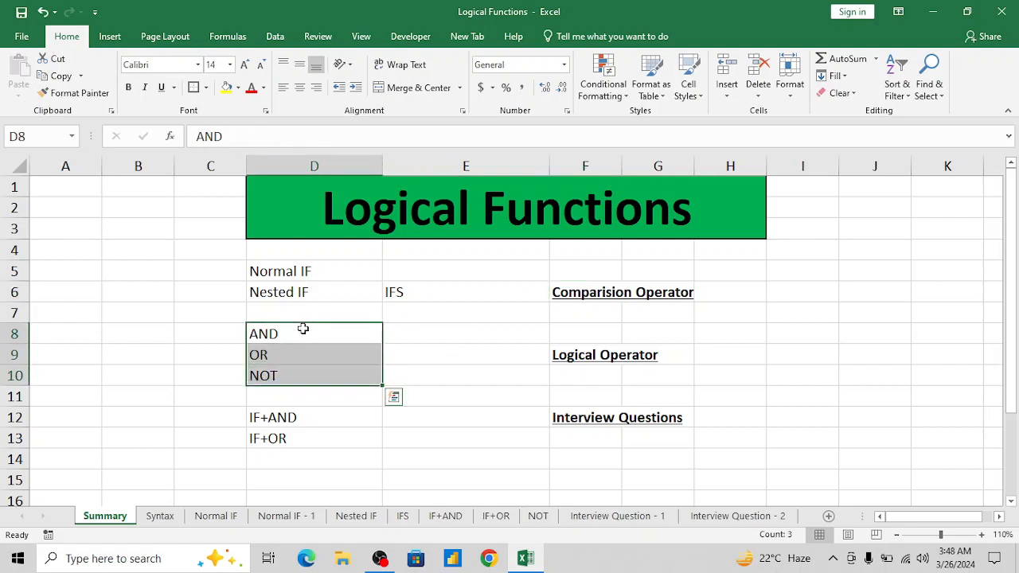
key("Down")
key("Down")
key("Down")
key("Down")
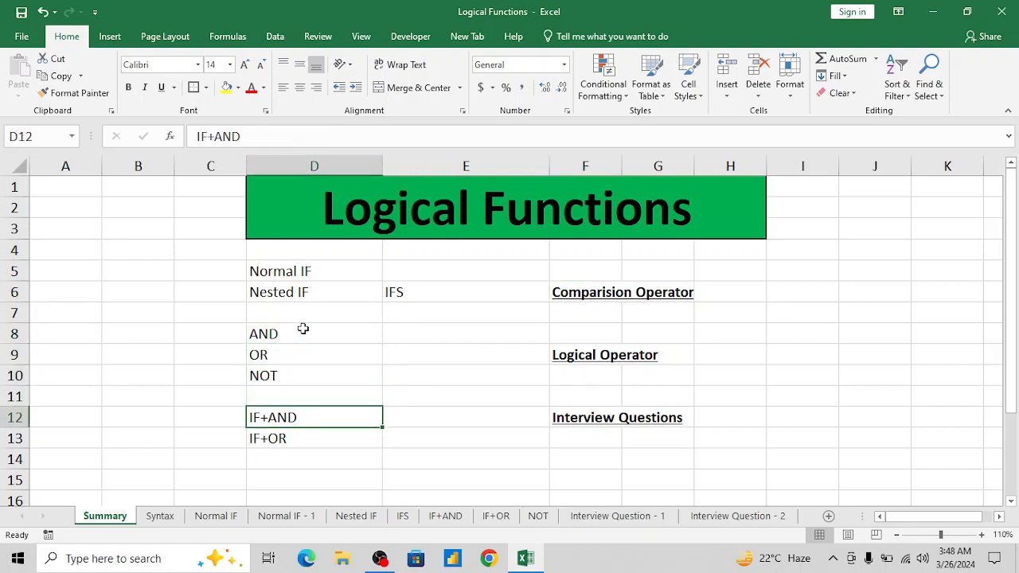
key("shift+Down")
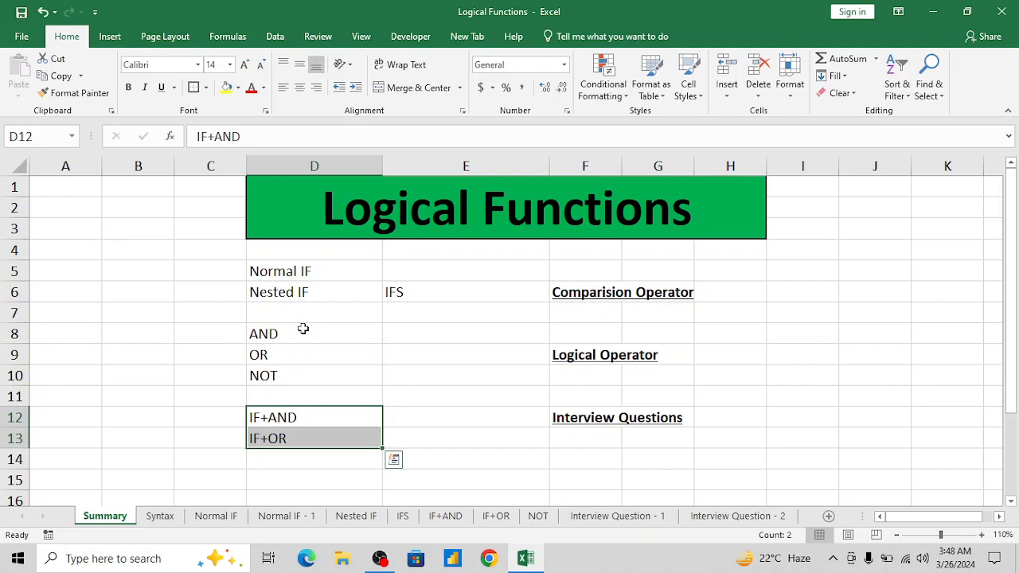
key("Down")
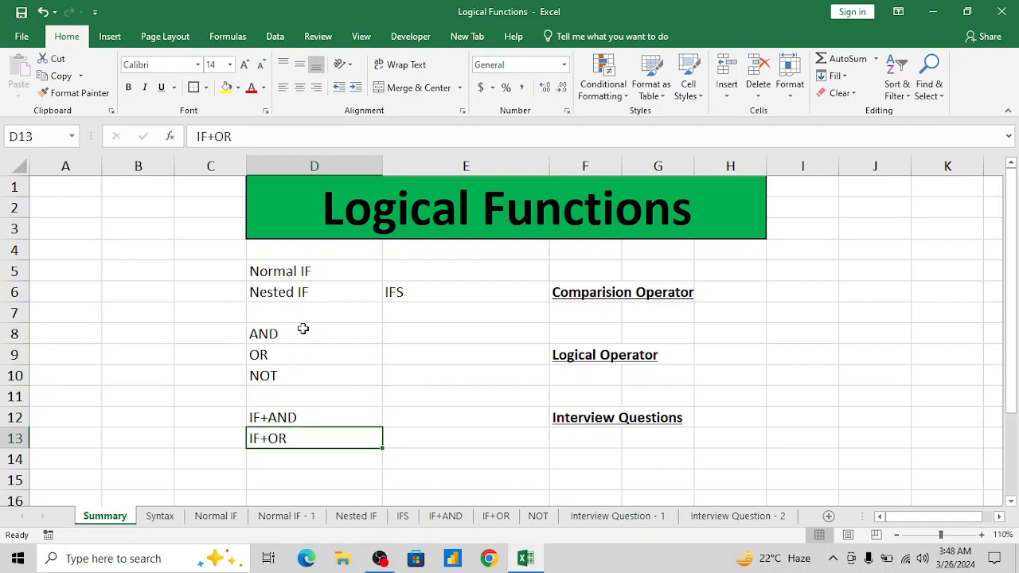
left_click(573, 432)
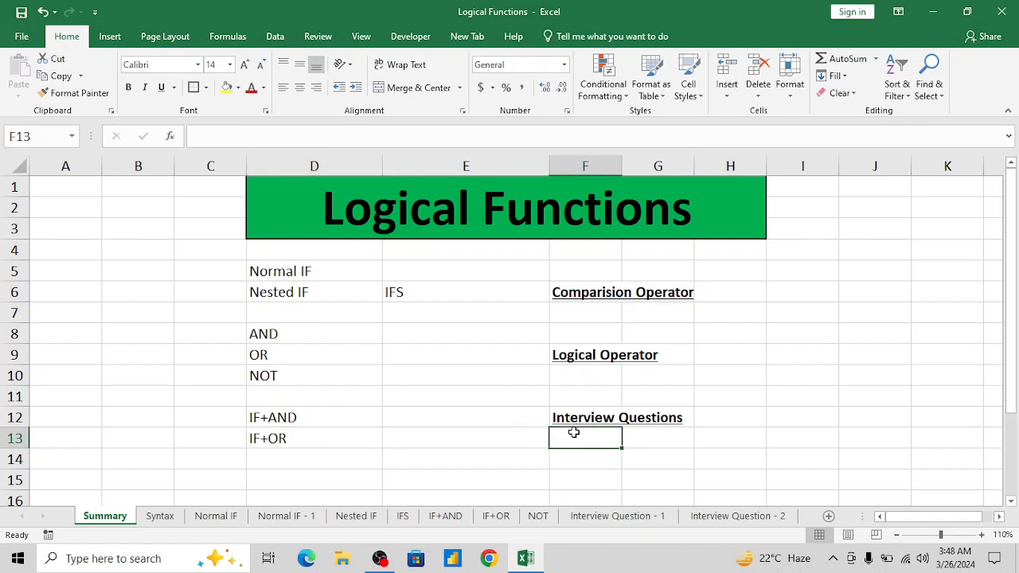
key("Up")
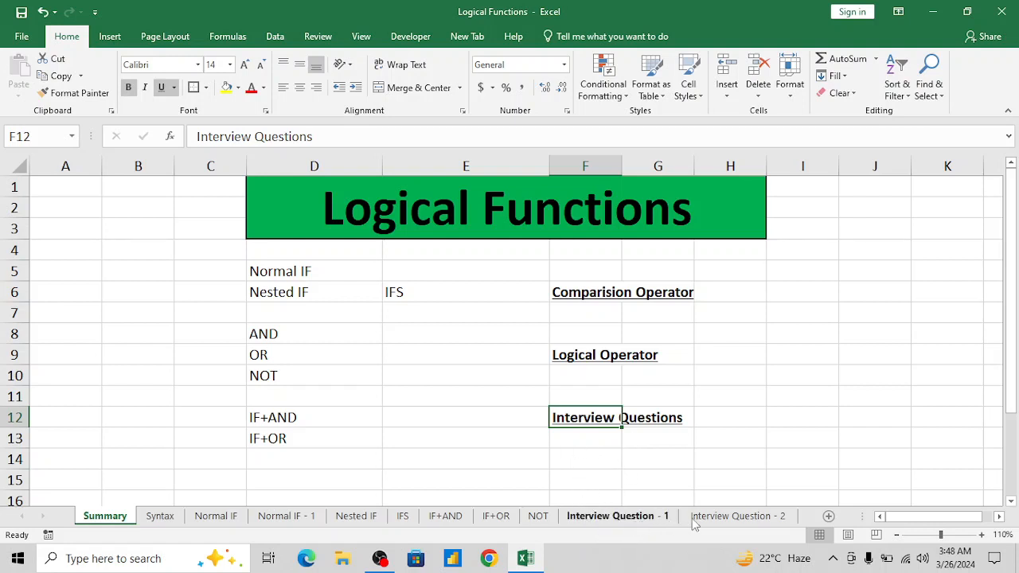
left_click(570, 440)
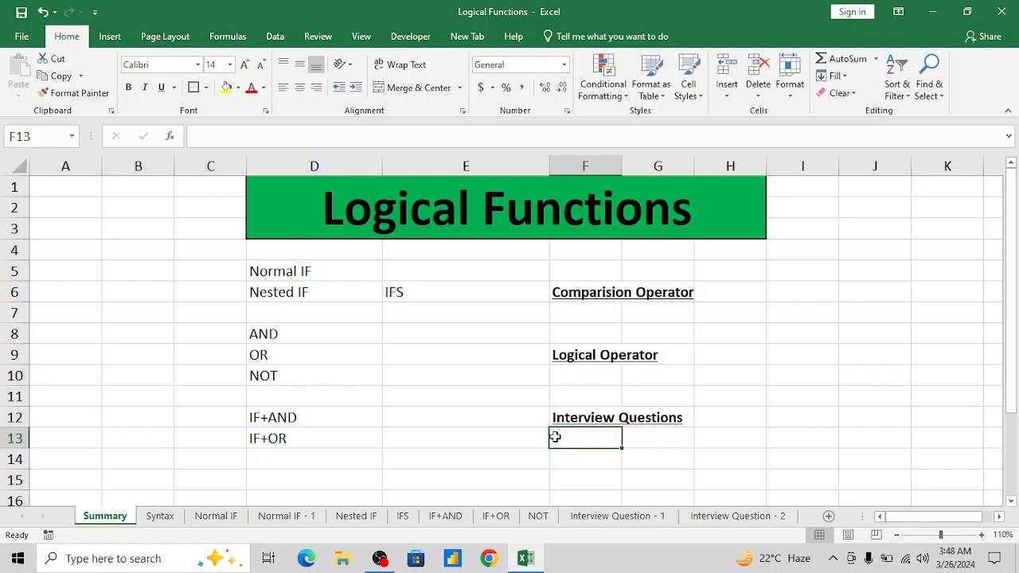
Step: Enter the comparison operators =,>,<,>=,<=,<> as text in cell H7, below the Comparision Operator heading
left_click(475, 325)
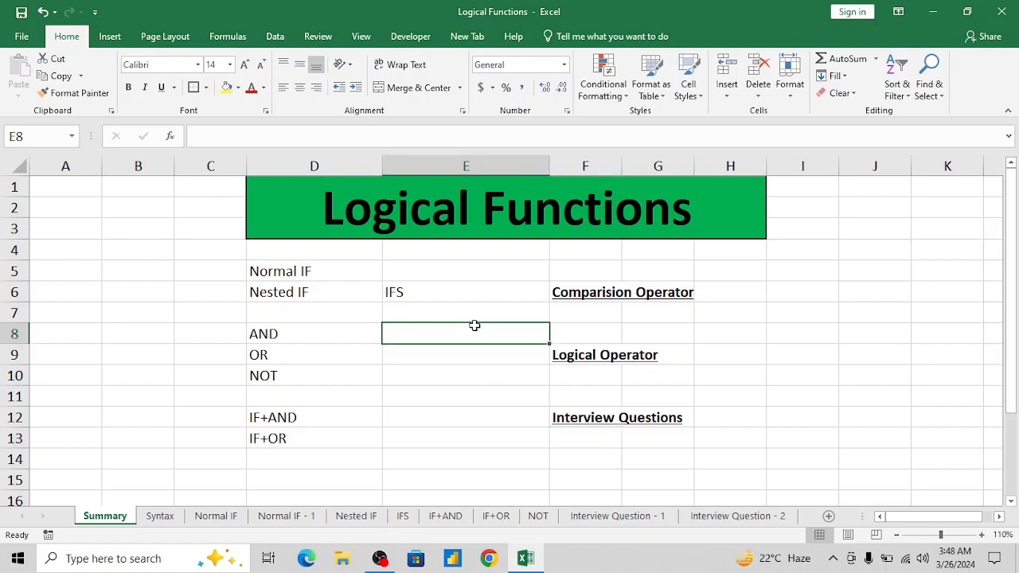
key("Up")
key("Up")
key("Up")
key("Right")
key("Down")
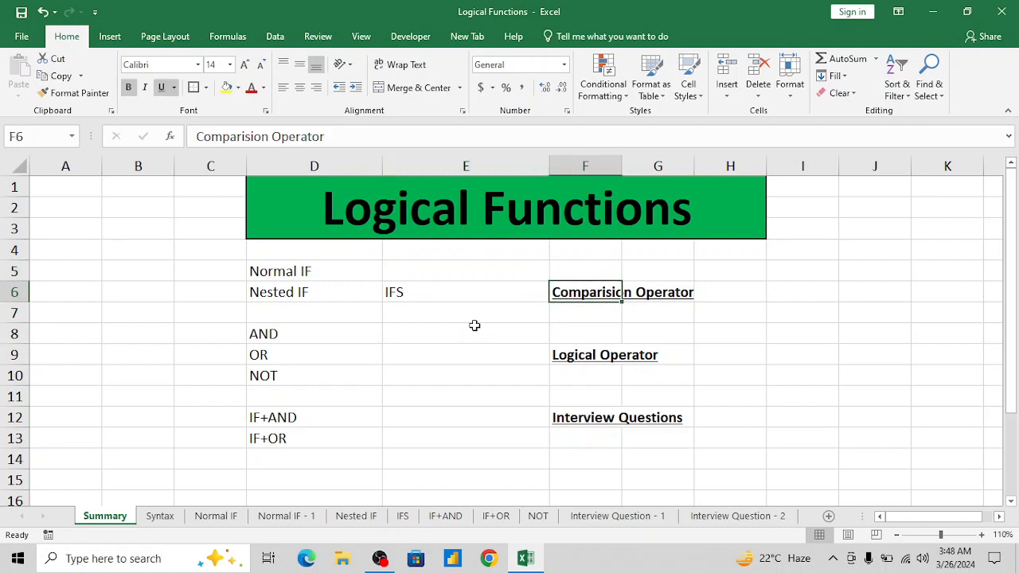
key("Down")
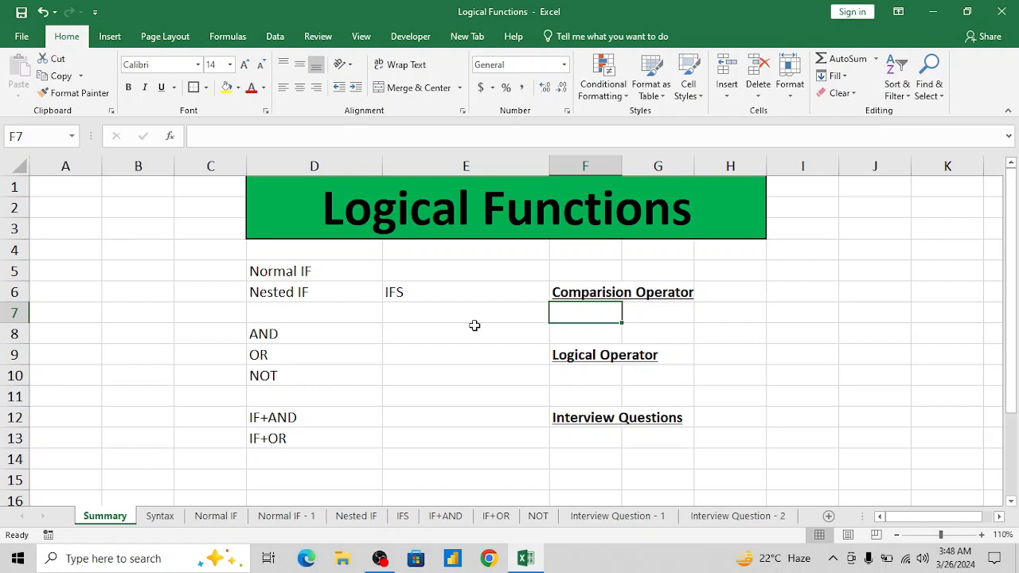
key("Right")
key("Right")
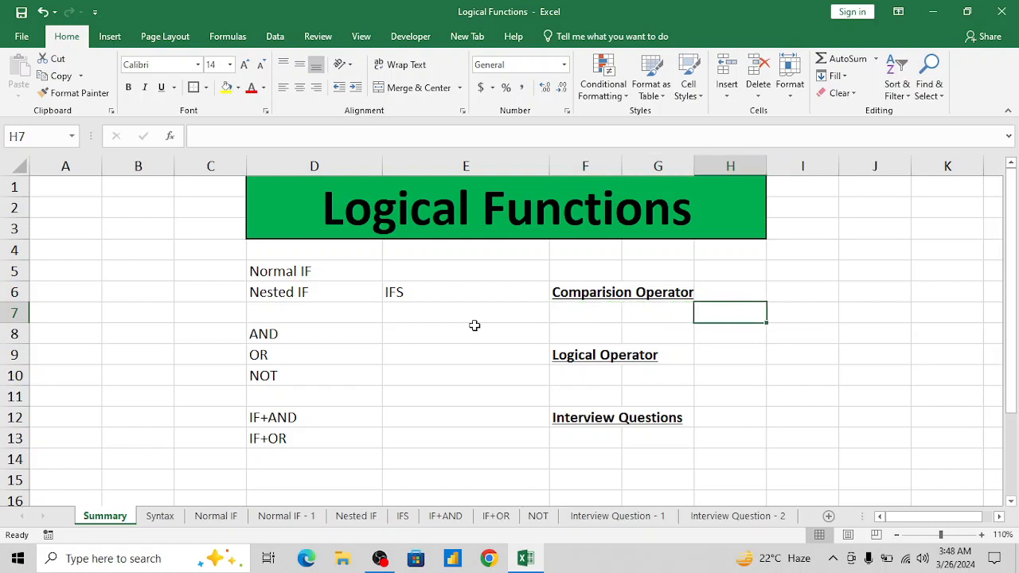
type("=")
key("BackSpace")
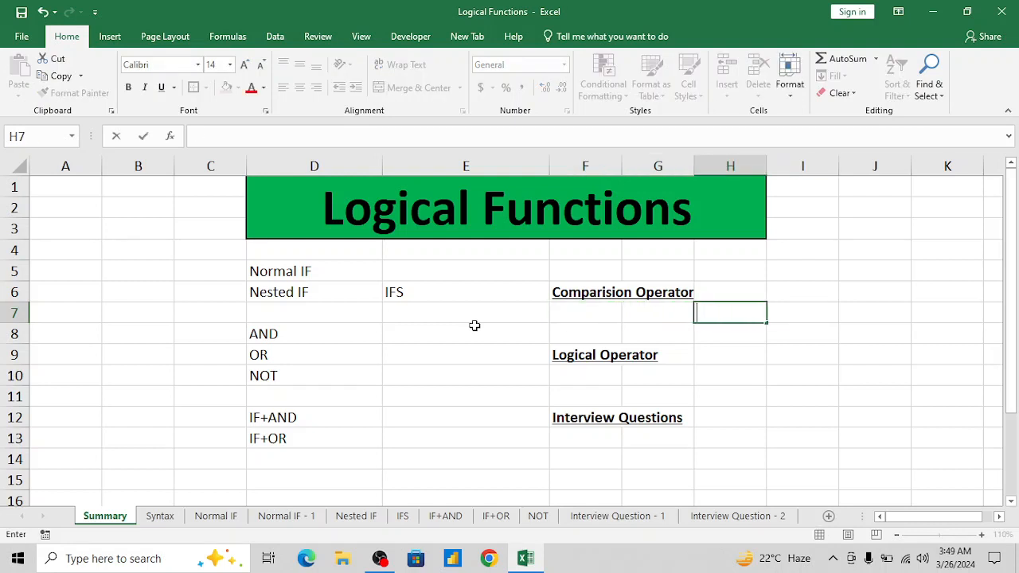
type("=,>,<,>=,<=,<")
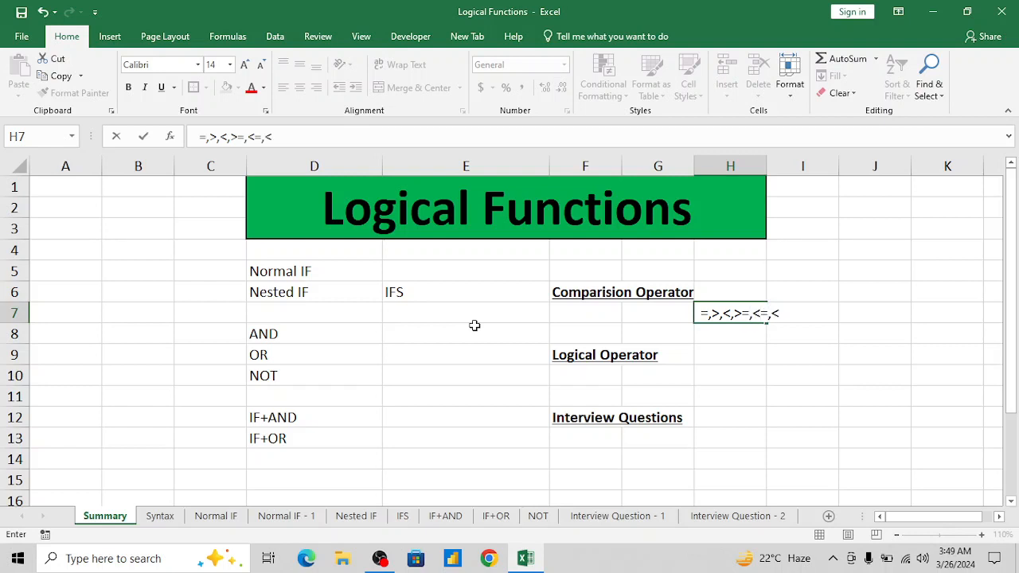
type(">")
key("Return")
key("Up")
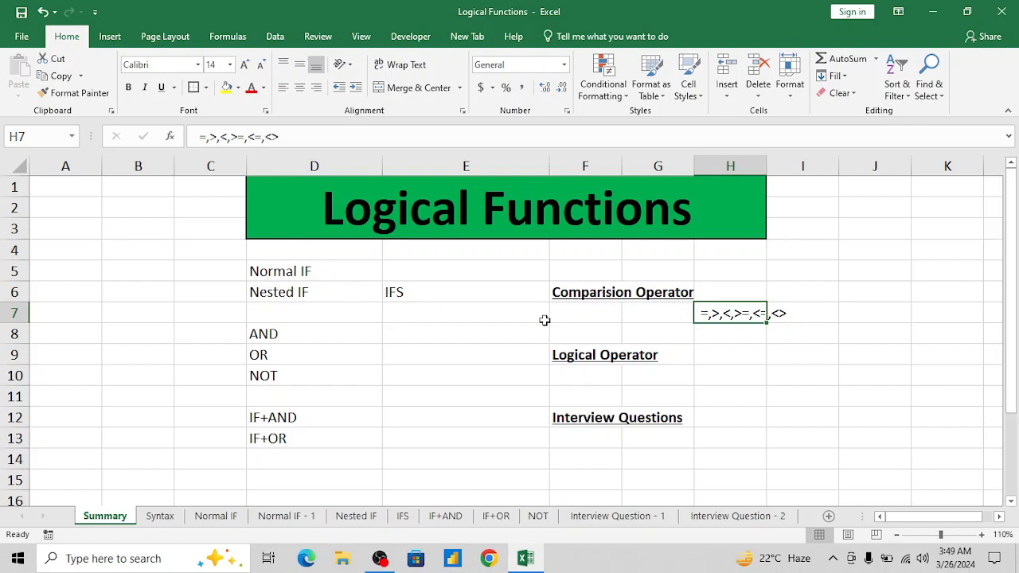
Step: Enter the logical operators AND, OR, NOT as text in cell H10, near the Logical Operator heading
left_click(675, 333)
key("Left")
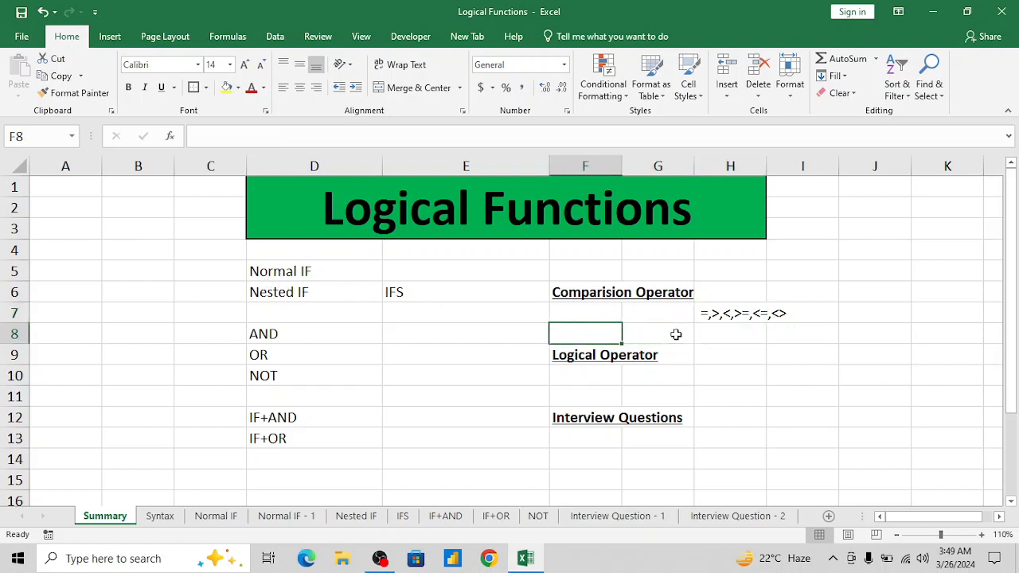
key("Left")
key("Down")
key("Down")
key("Right")
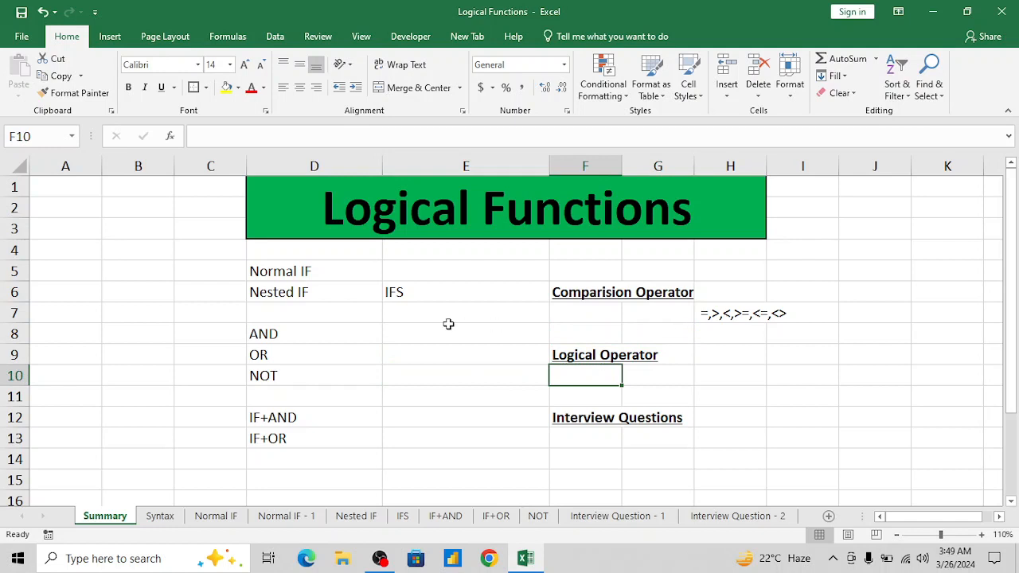
left_click(318, 335)
key("shift+Down")
key("shift+Down")
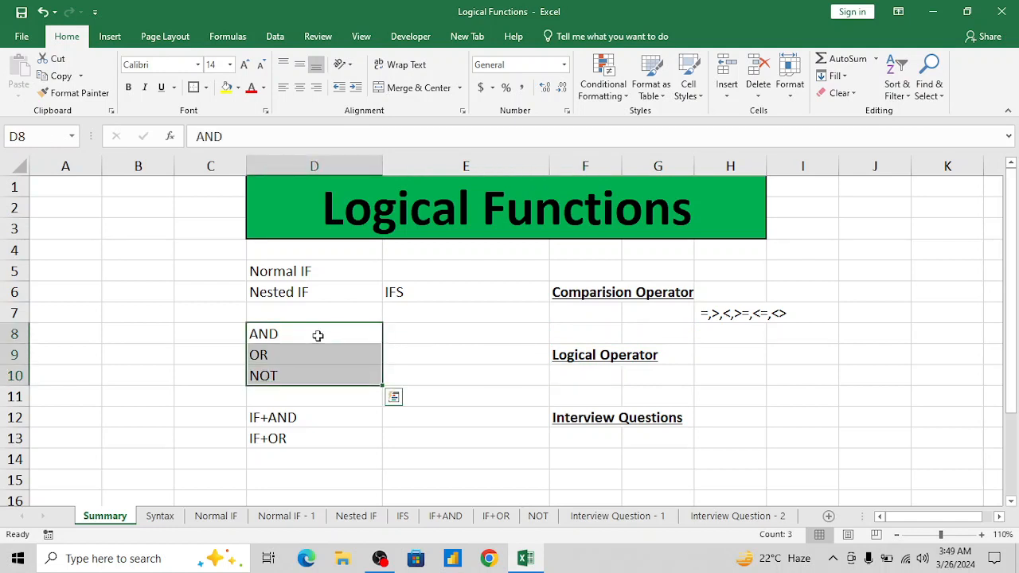
key("Right")
key("Right")
key("Right")
key("Down")
key("Down")
key("Down")
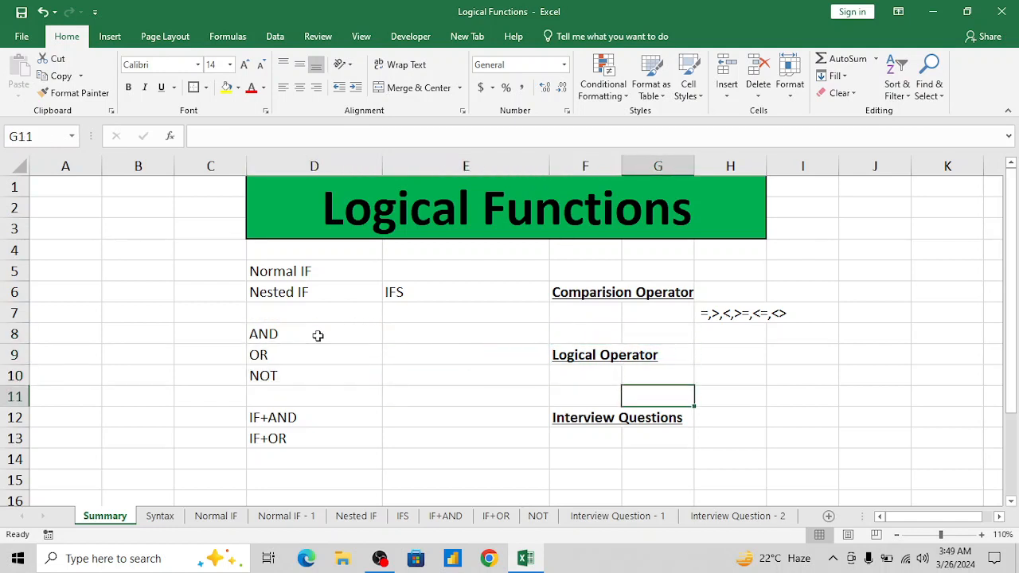
key("Right")
key("Up")
type("AND")
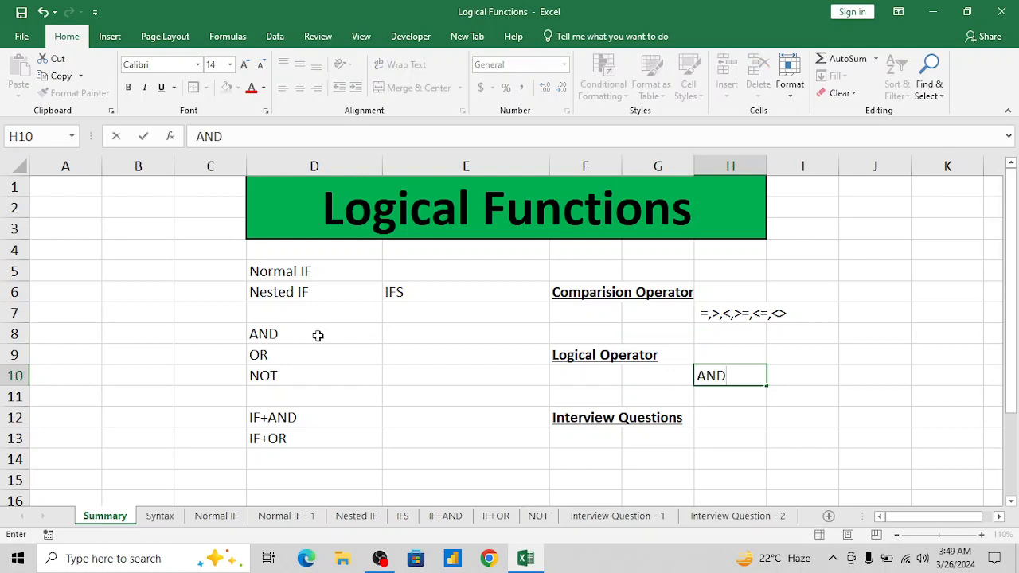
type(", OR, NO")
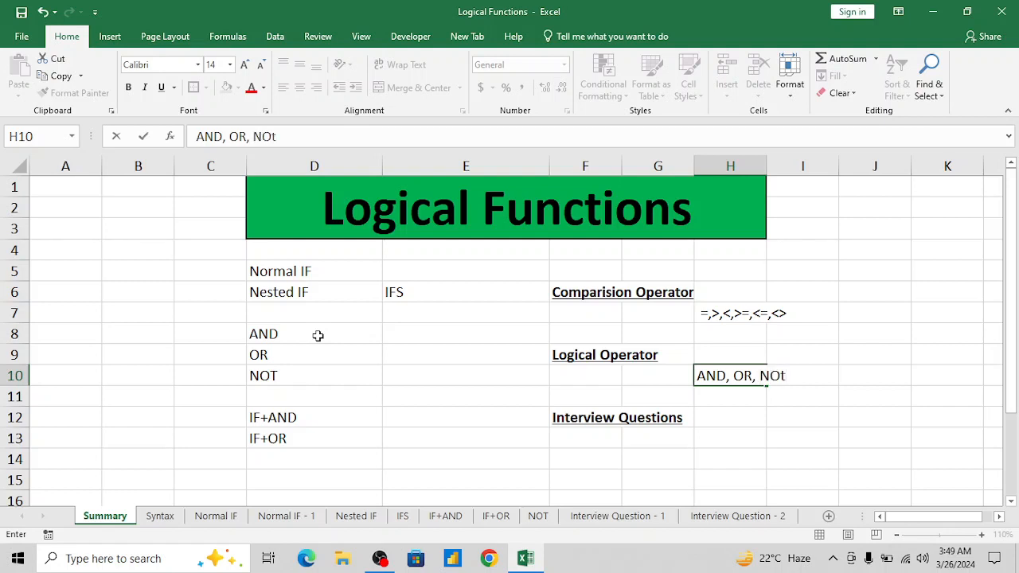
type("T")
key("Tab")
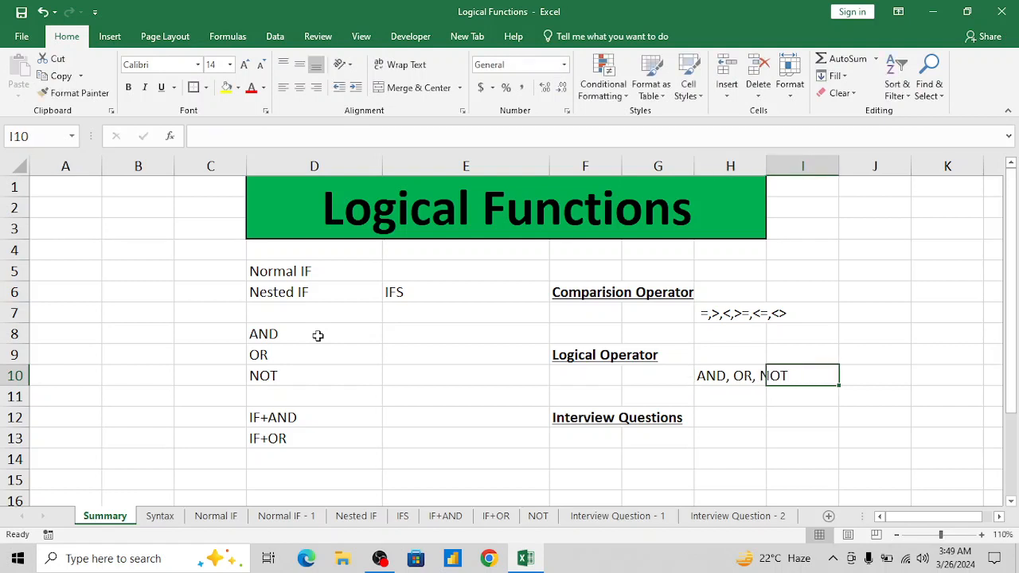
Step: Enter Iserror in cell J10, in the same row as the listed logical operators
key("Tab")
type("Is")
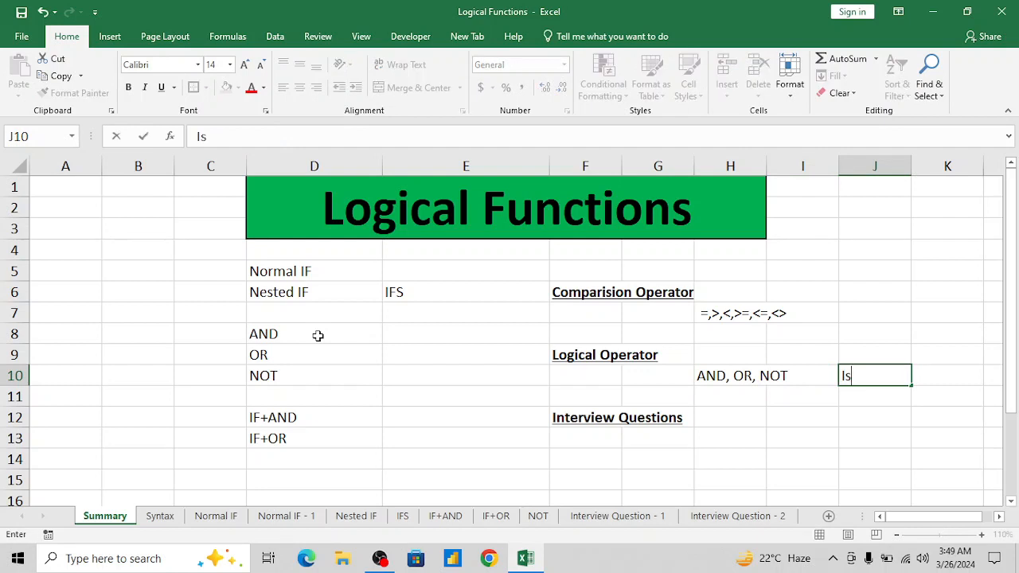
type("error")
key("Tab")
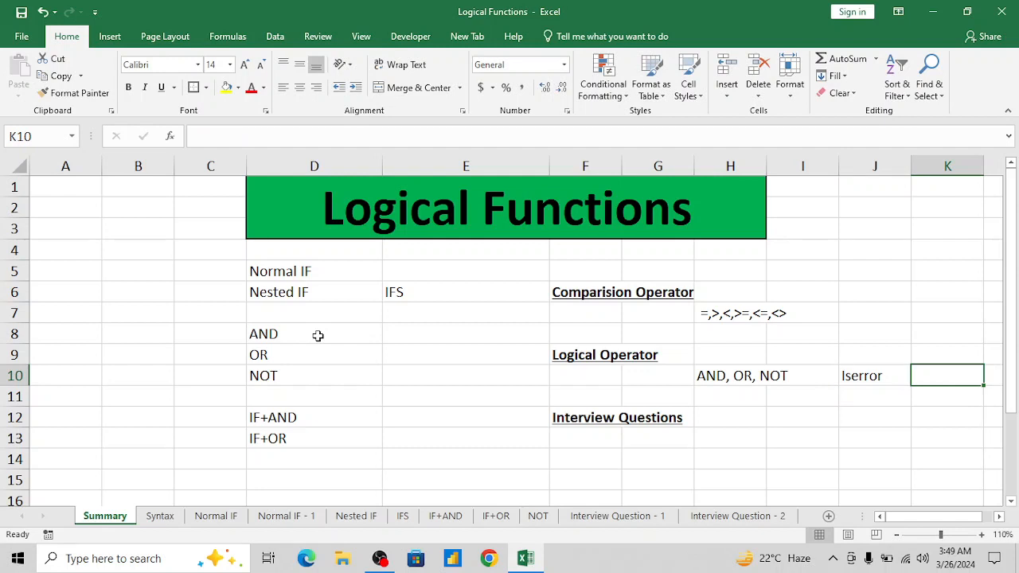
Step: Enter iferror in cell K10, beside the Iserror entry
type("is")
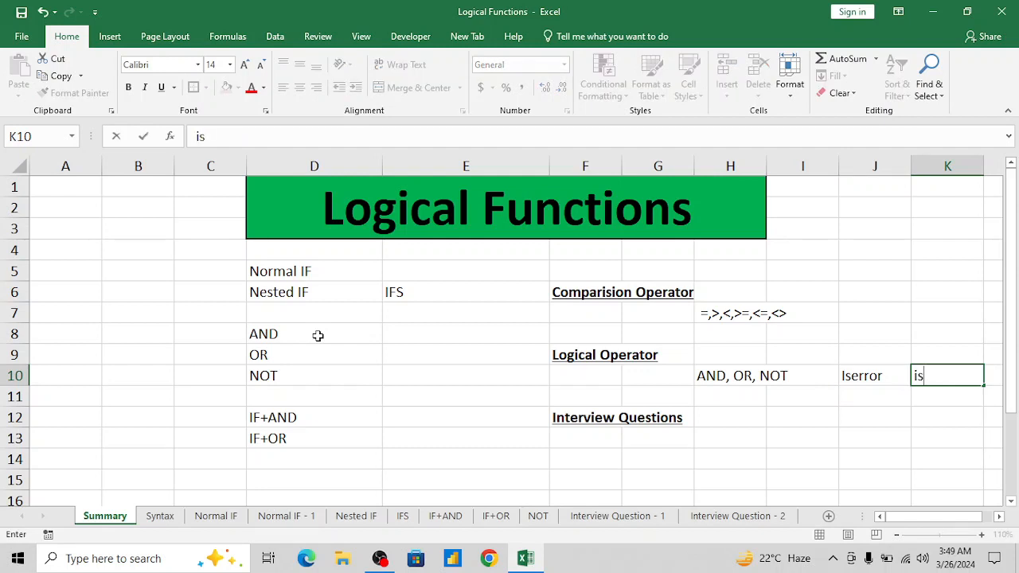
key("BackSpace")
type("ferror")
key("Return")
key("Up")
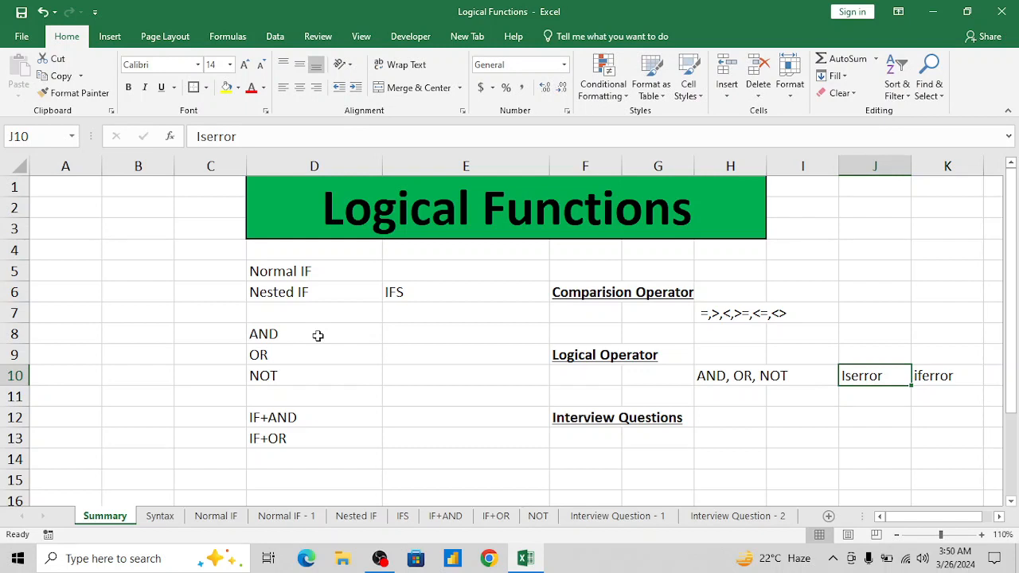
Step: Review the operator entries, the Interview Questions heading, and the Normal IF and Nested IF entries on the Summary sheet
key("Left")
key("Left")
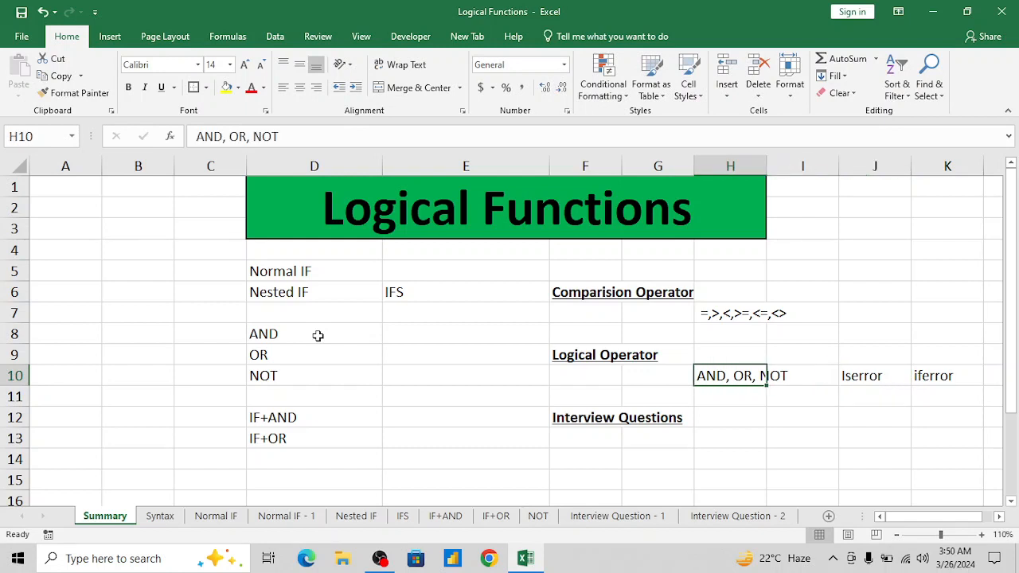
key("Left")
key("Left")
key("Down")
key("Down")
key("Down")
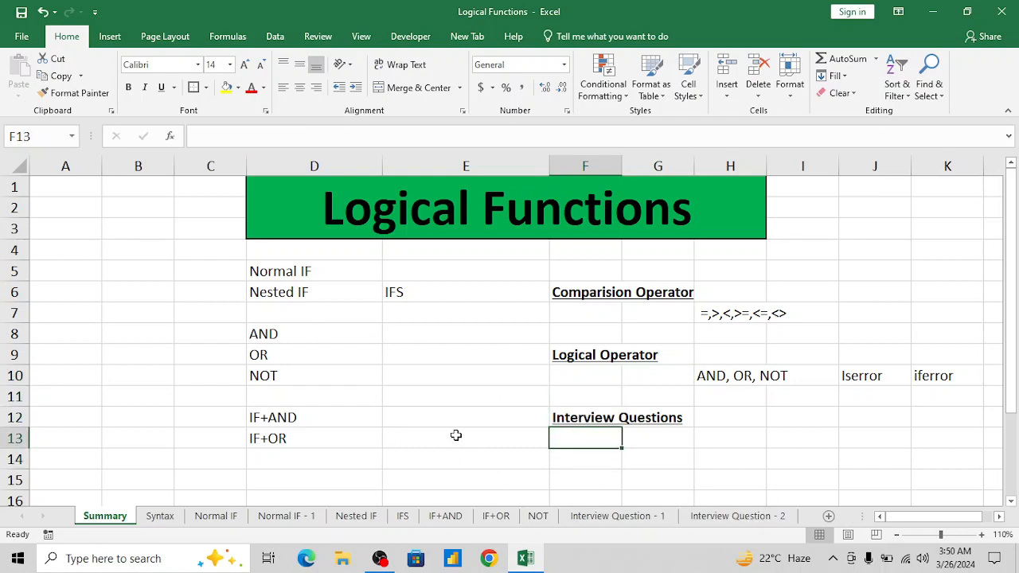
left_click(321, 271)
key("shift+Down")
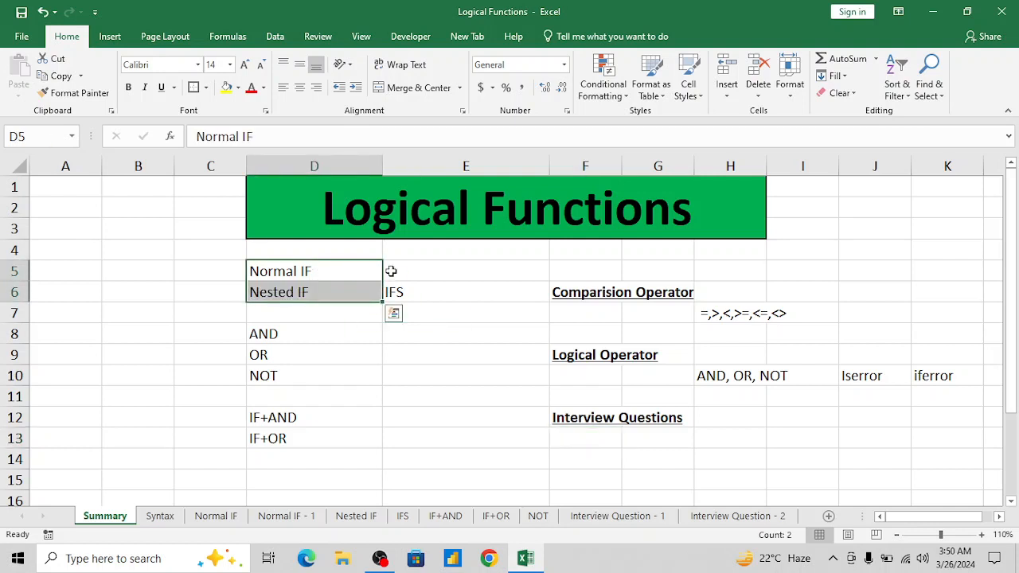
left_click(406, 270)
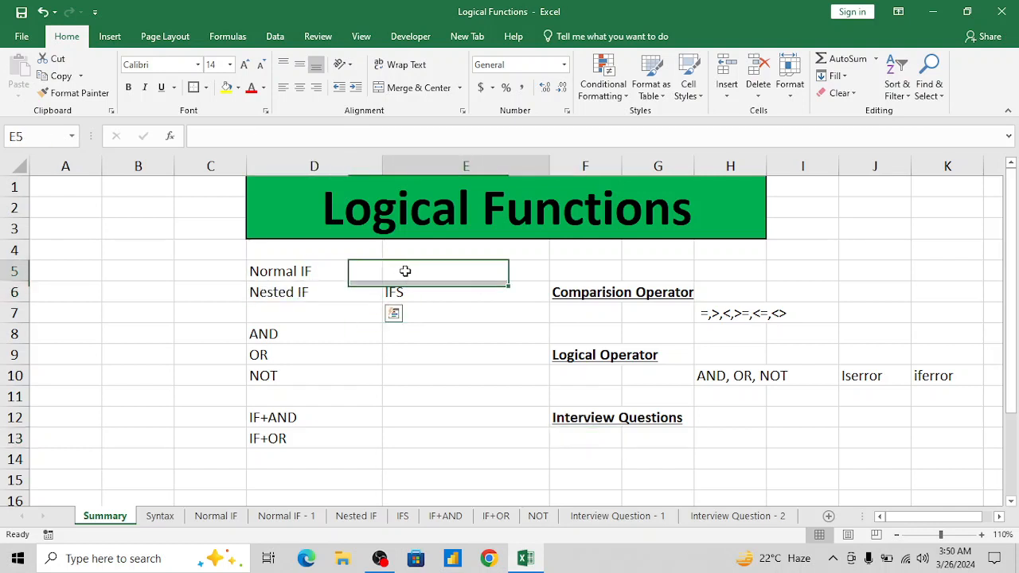
Step: Open the Syntax sheet and bring up the IF function's argument hint in cell G4, beside the NORMAL IF heading
left_click(160, 517)
left_click(462, 251)
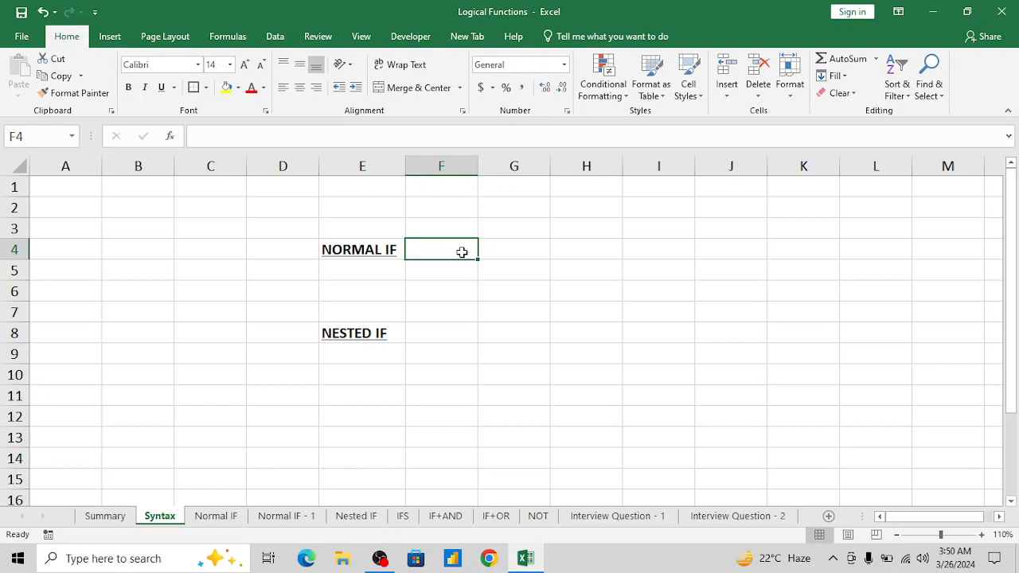
key("Right")
type("=")
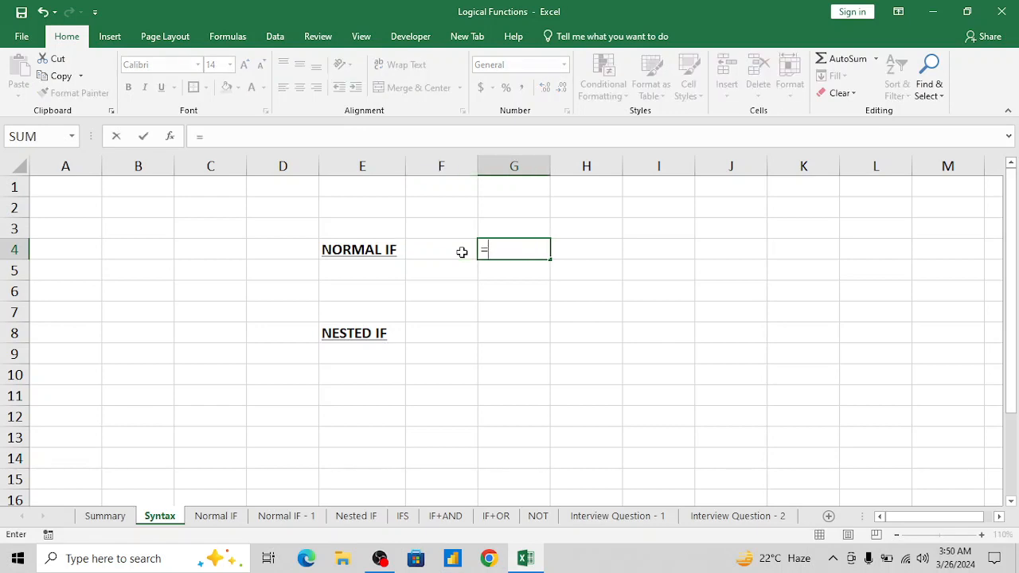
type("IF(")
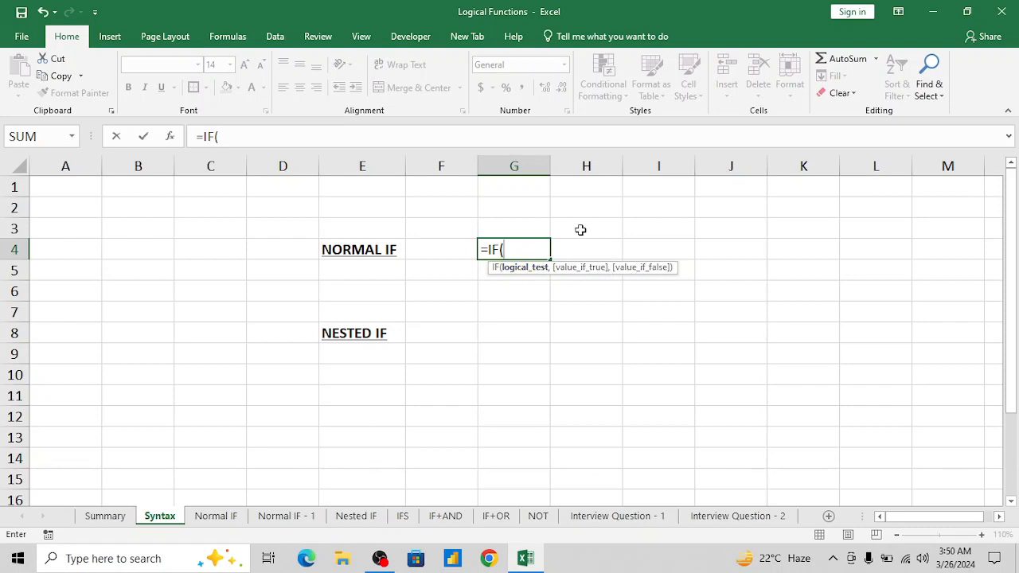
key("Escape")
Step: Enter the label Logical test in cell F2, above the NORMAL IF row
key("Up")
key("Up")
key("Left")
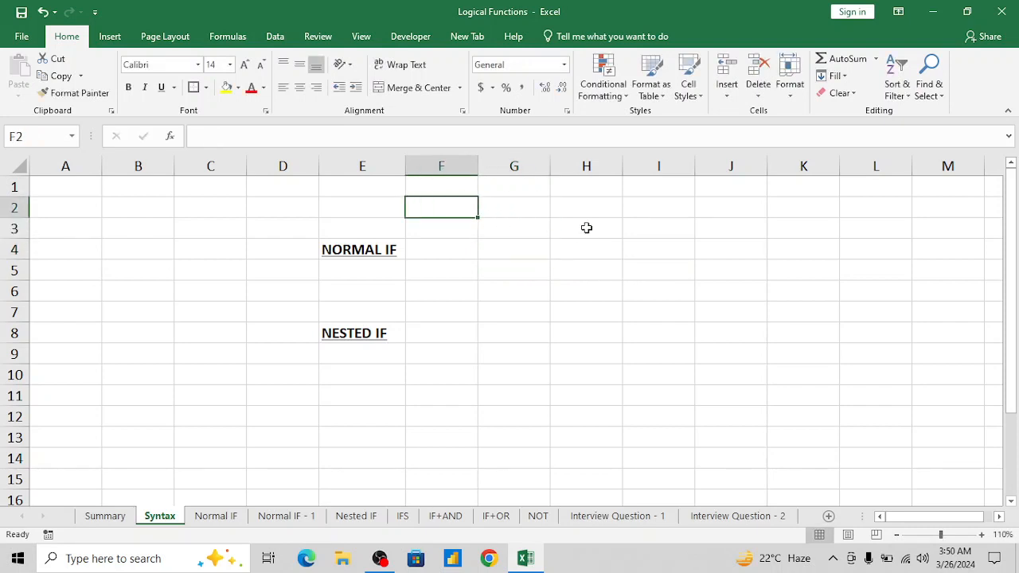
type("L")
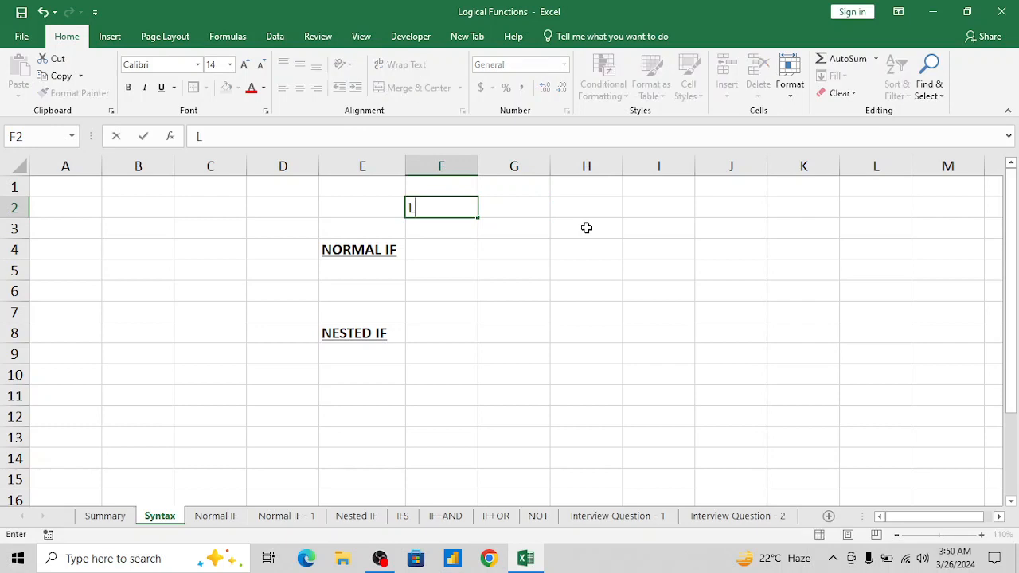
type("ogical")
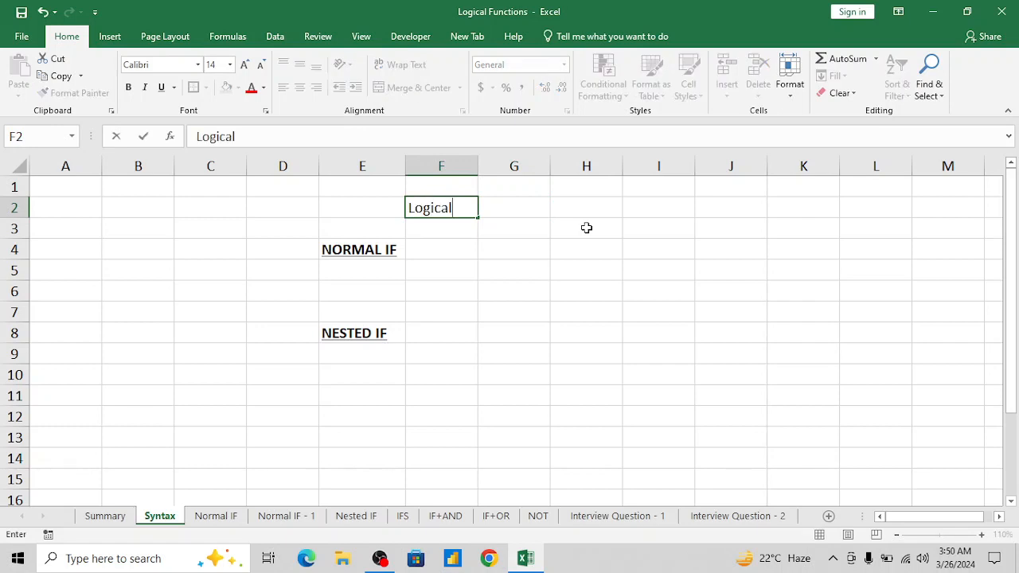
type(" te")
key("Right")
Step: Enter True / False in cell H2, in the same row as the Logical test label
key("Right")
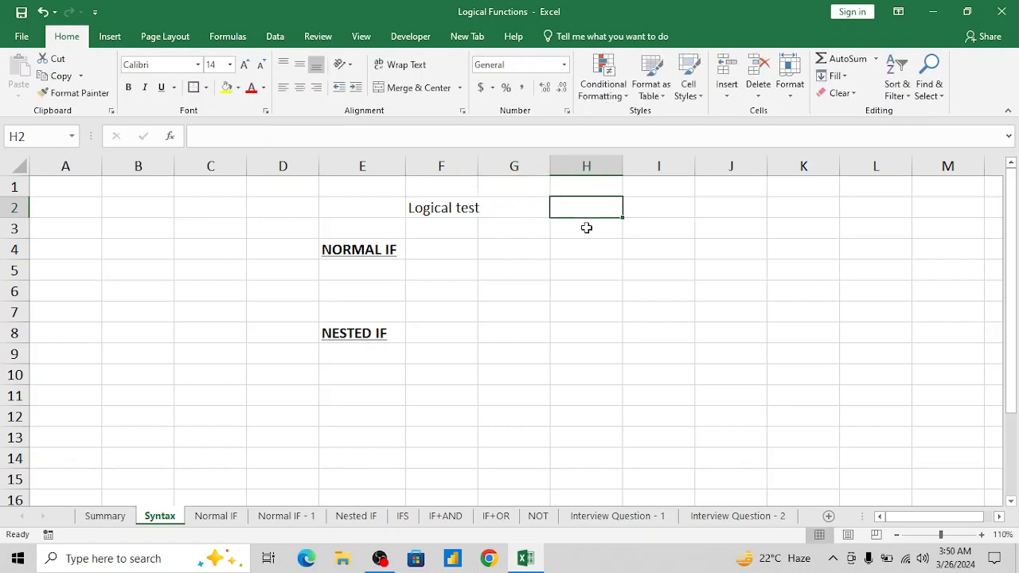
type("True")
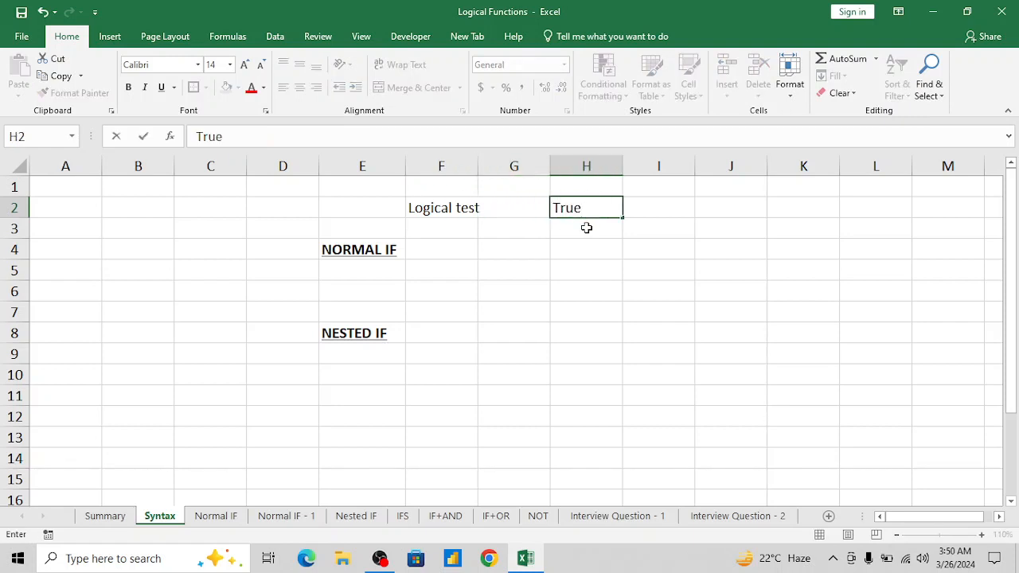
type(" / False")
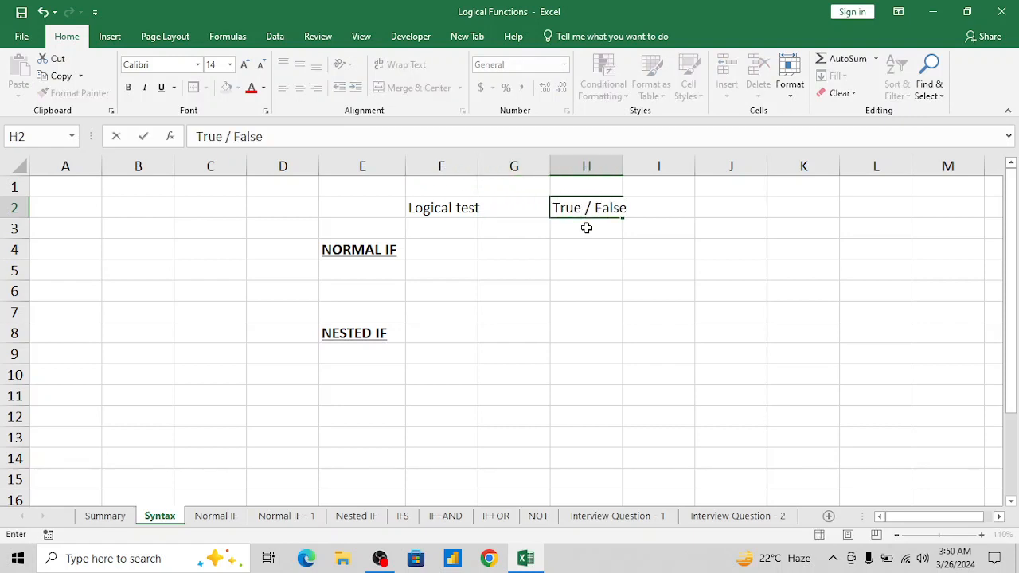
key("ctrl+Return")
key("Return")
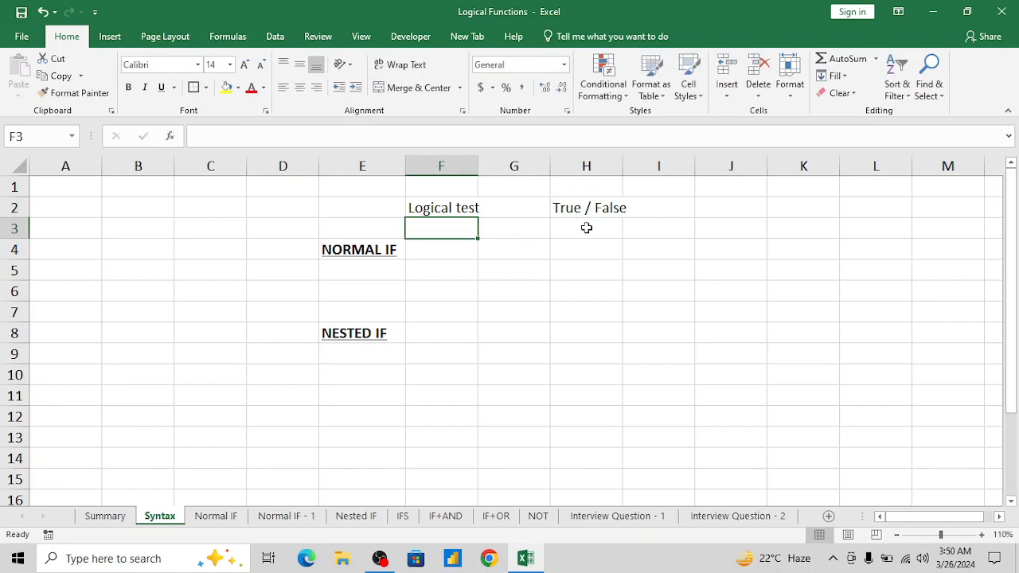
Step: Begin an IF formula in cell G4, beside the NORMAL IF heading, with Logical Test as its first argument
key("Up")
key("Right")
key("Right")
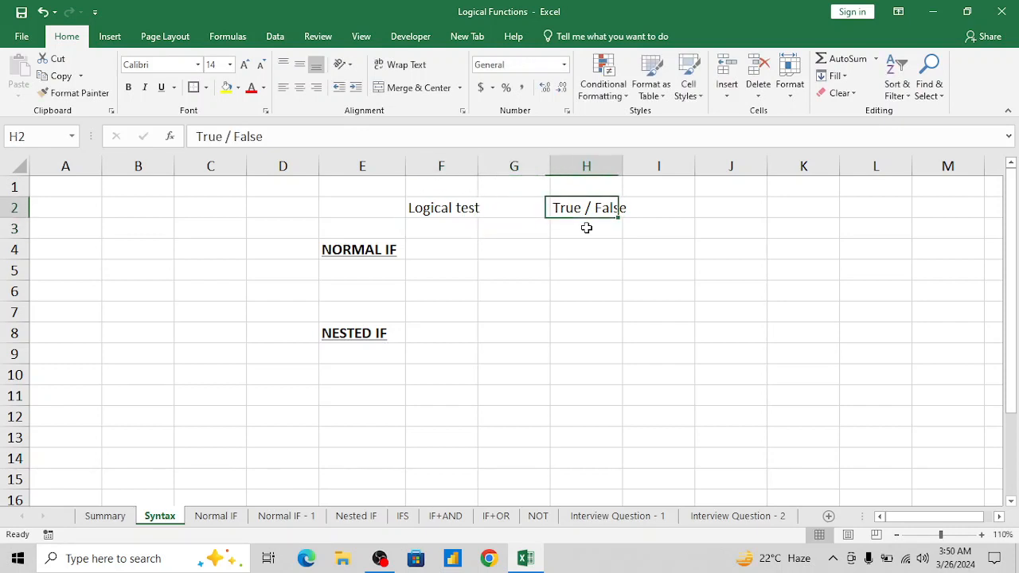
key("Down")
key("Down")
key("Left")
type("=if")
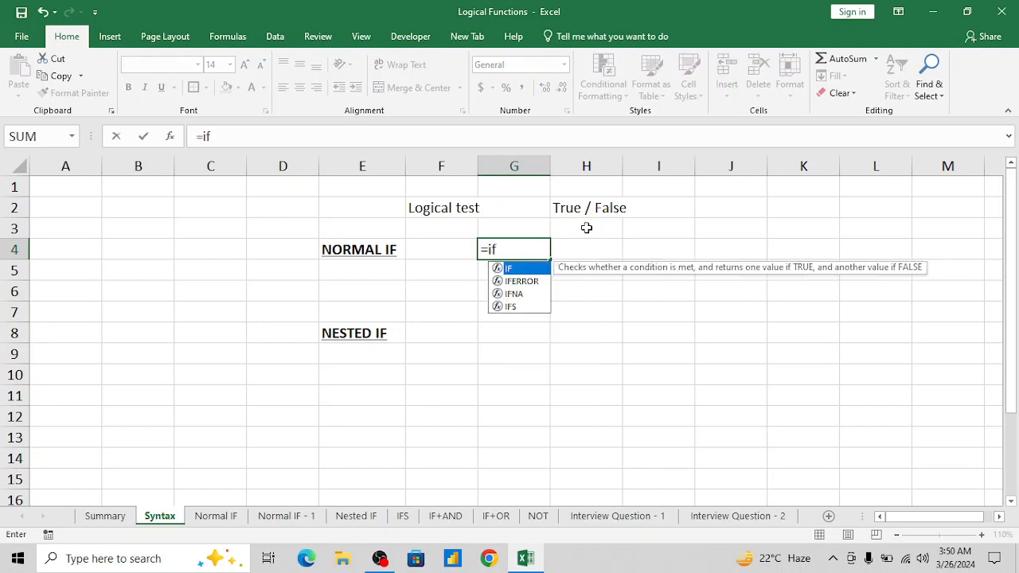
key("Tab")
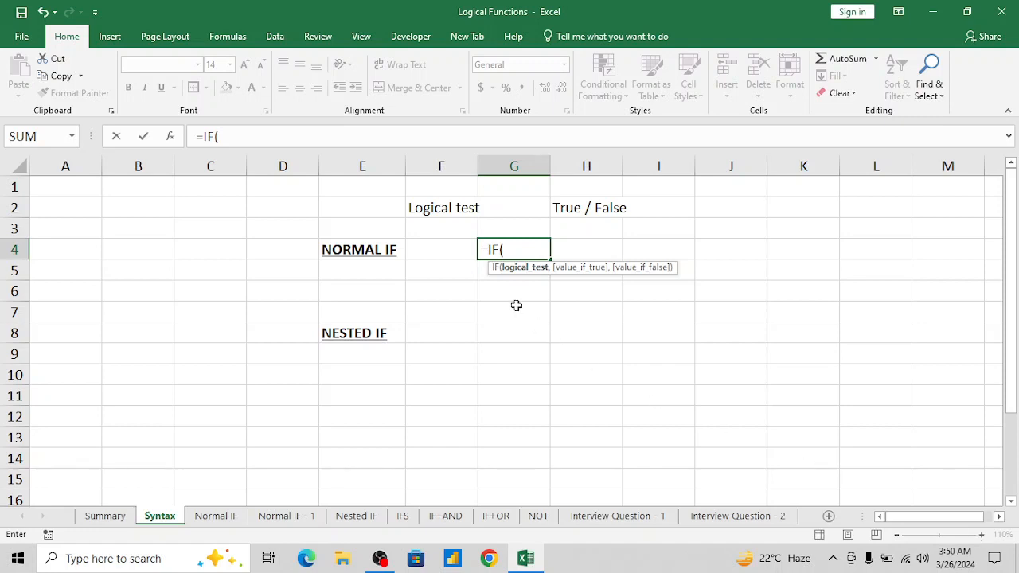
type("Lo")
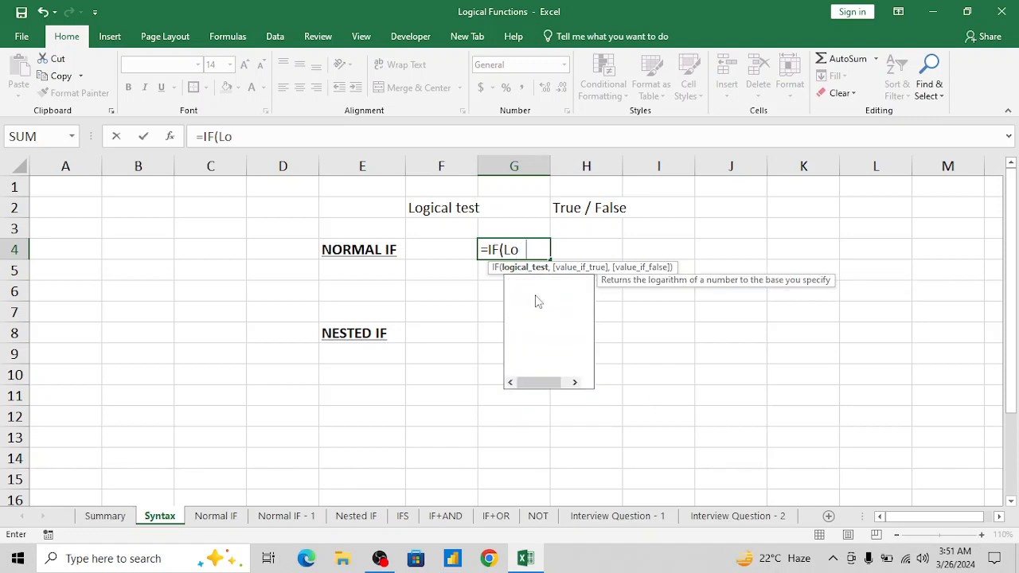
type("gical Tez")
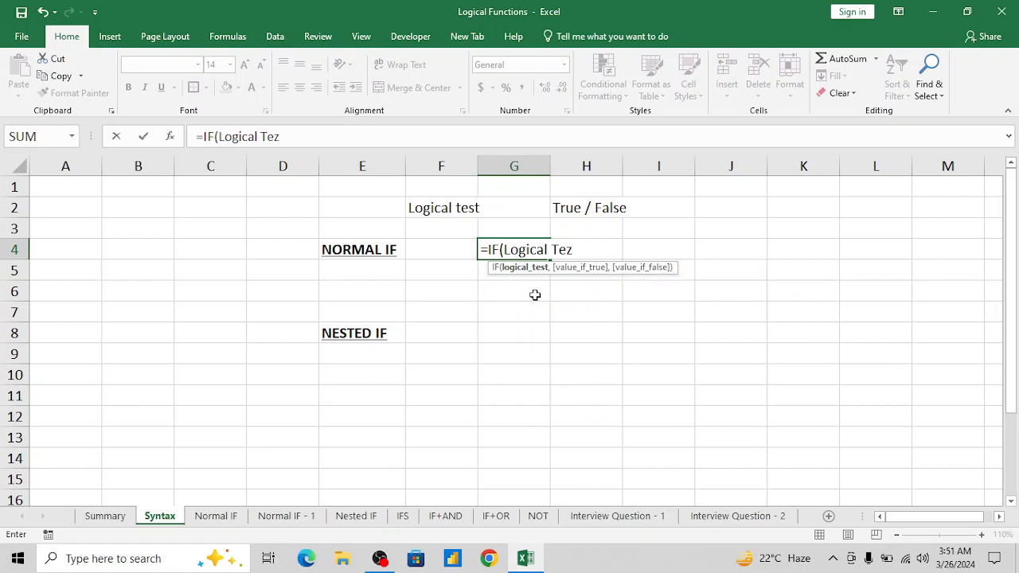
key("BackSpace")
type("st")
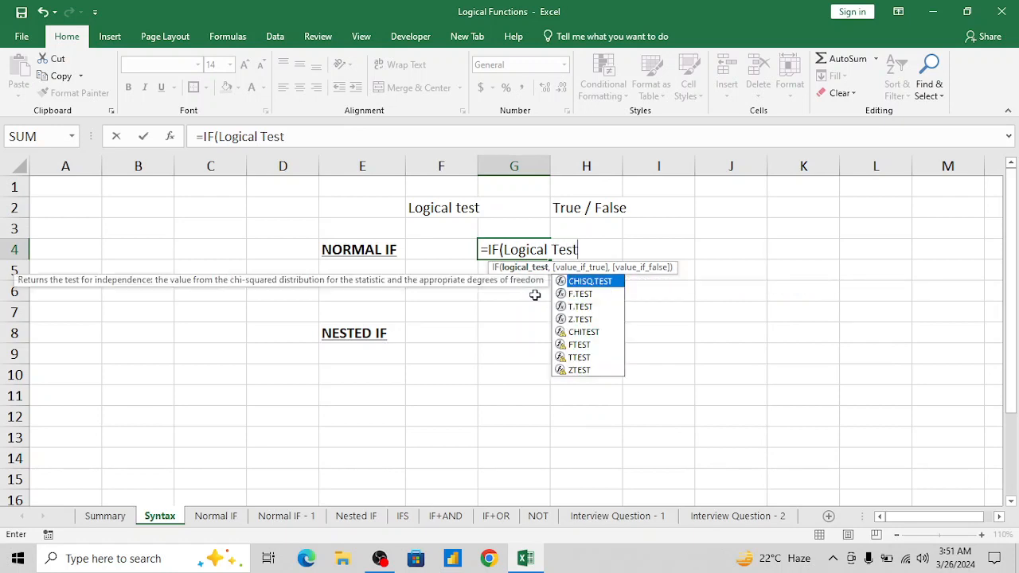
type(", ")
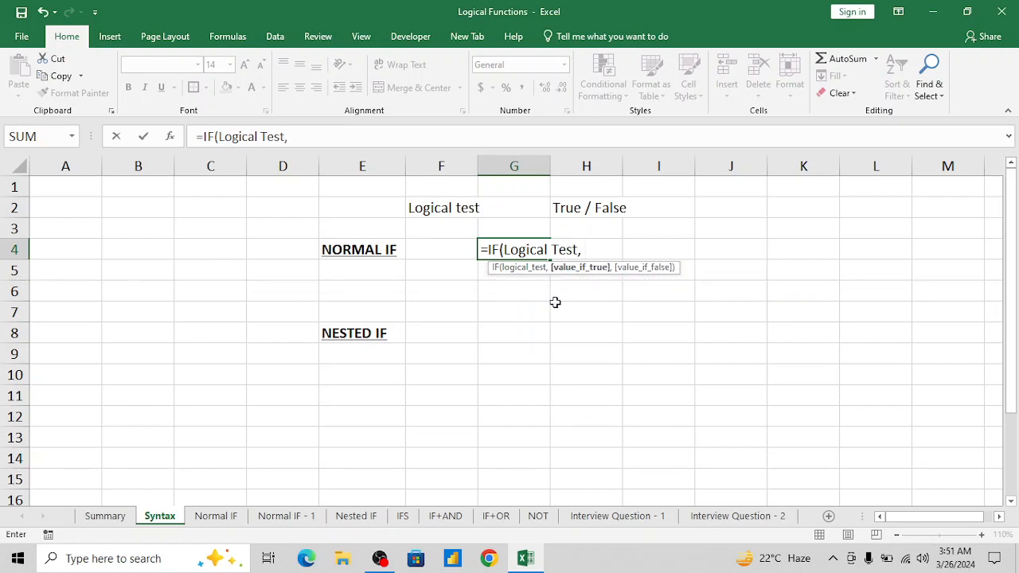
Step: Complete the IF formula in G4 with True and False as its second and third arguments
type("Ture")
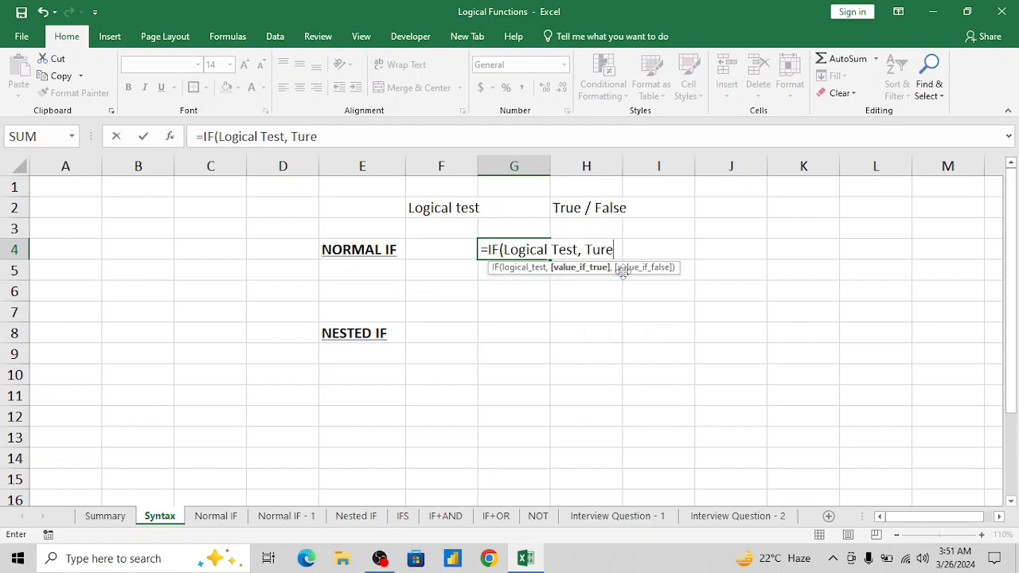
key("BackSpace")
key("BackSpace")
key("BackSpace")
type("rue")
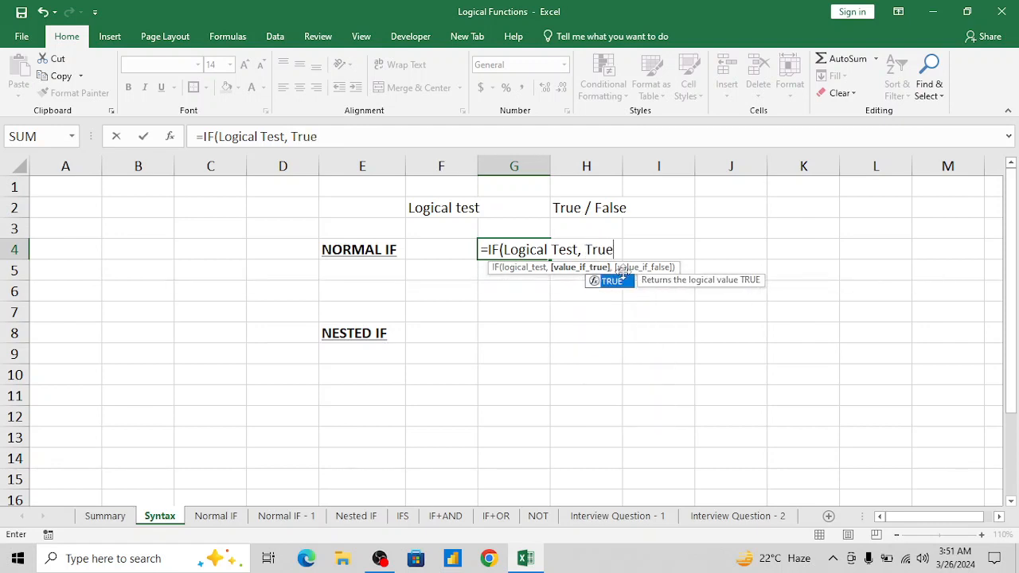
type(", Fas")
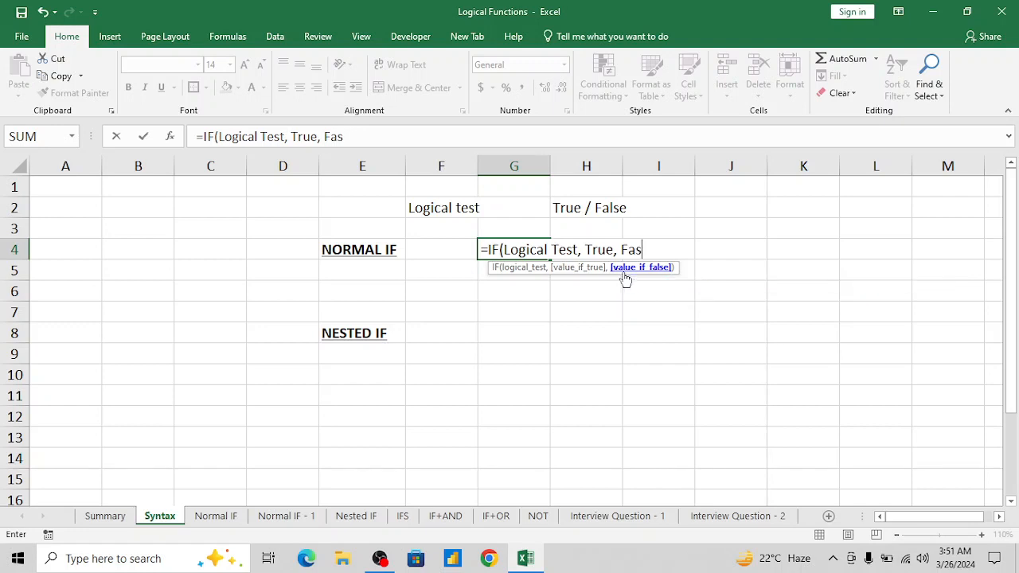
key("BackSpace")
type("le")
key("BackSpace")
type("se)")
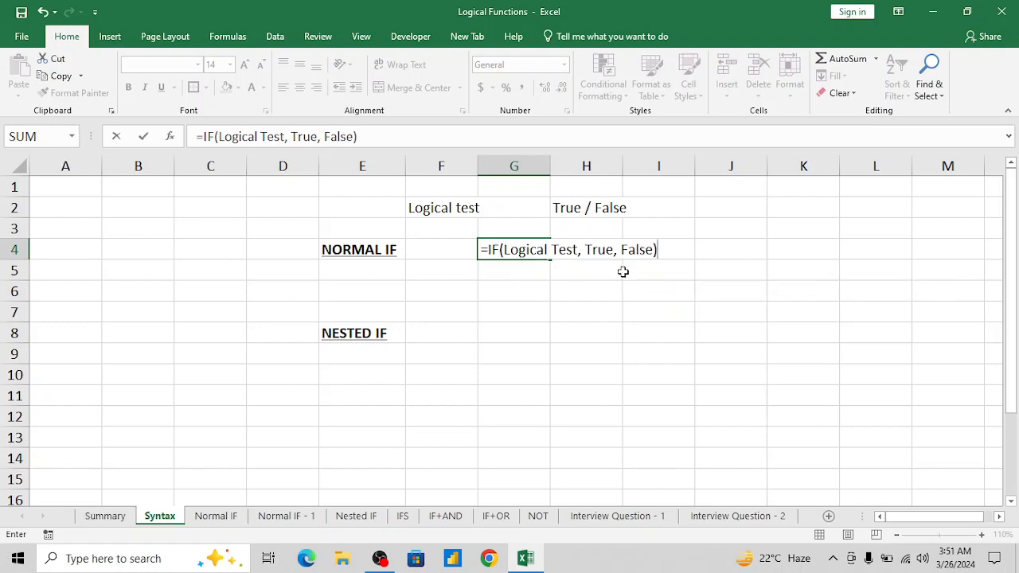
key("Return")
key("Up")
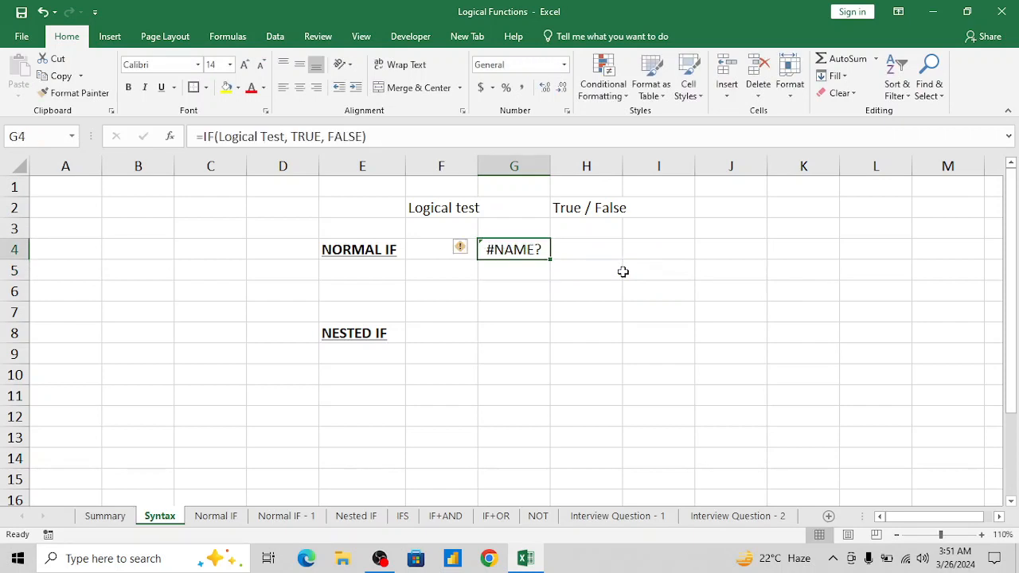
Step: Turn the G4 formula into visible text by inserting a space before its equals sign
left_click(192, 137)
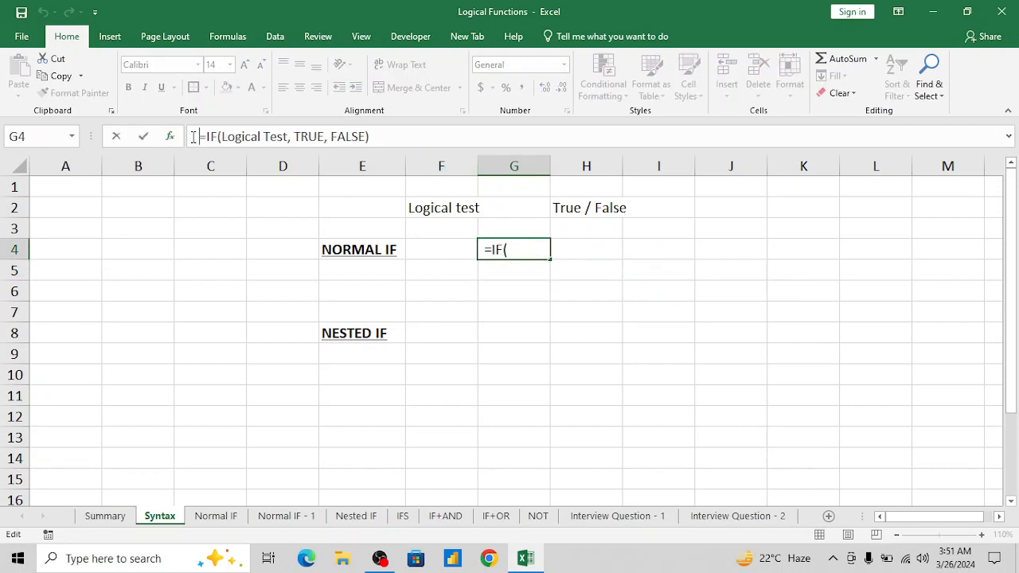
key("Return")
key("Up")
key("Up")
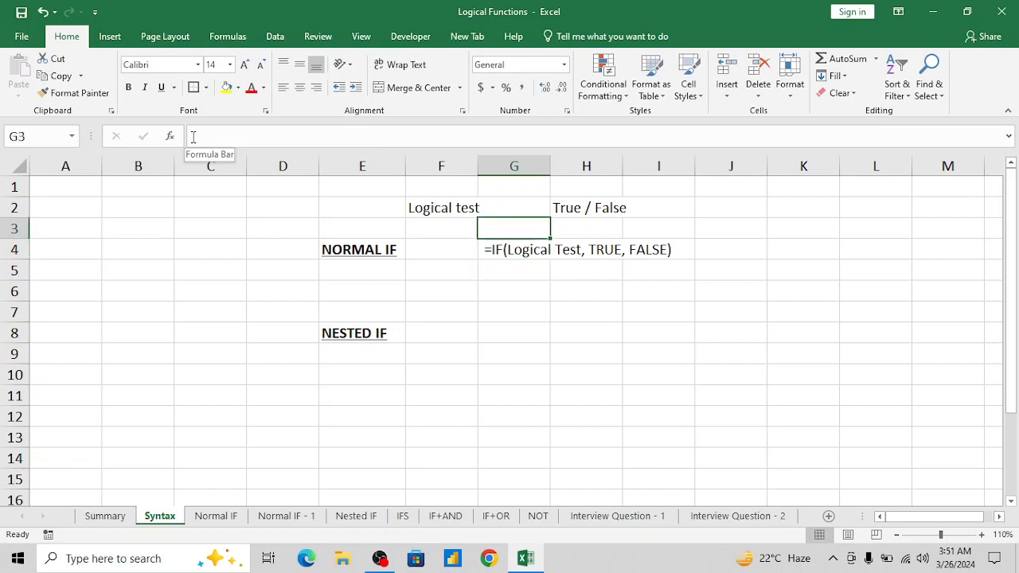
Step: Begin an IF formula in cell G8, beside the NESTED IF heading, with logical test and True as its first two arguments
key("Down")
key("Down")
key("Down")
key("Down")
key("Down")
key("Down")
key("Left")
key("Left")
key("Up")
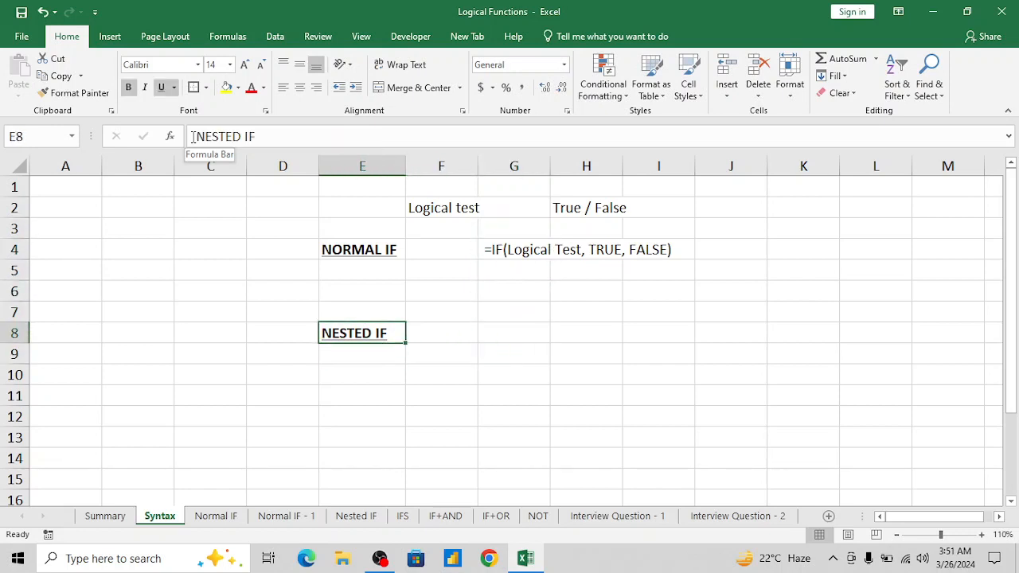
key("Right")
key("Right")
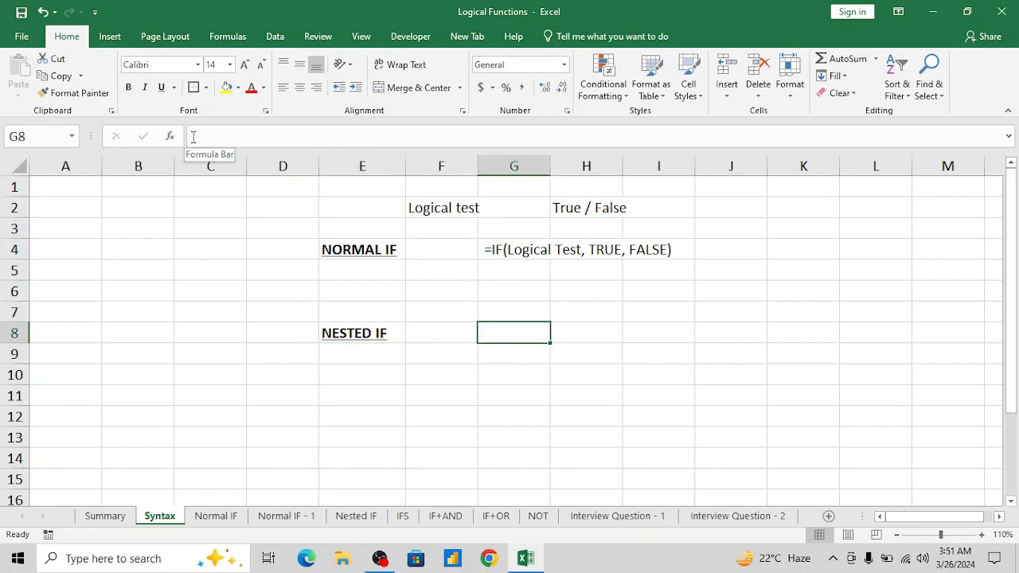
type("=if")
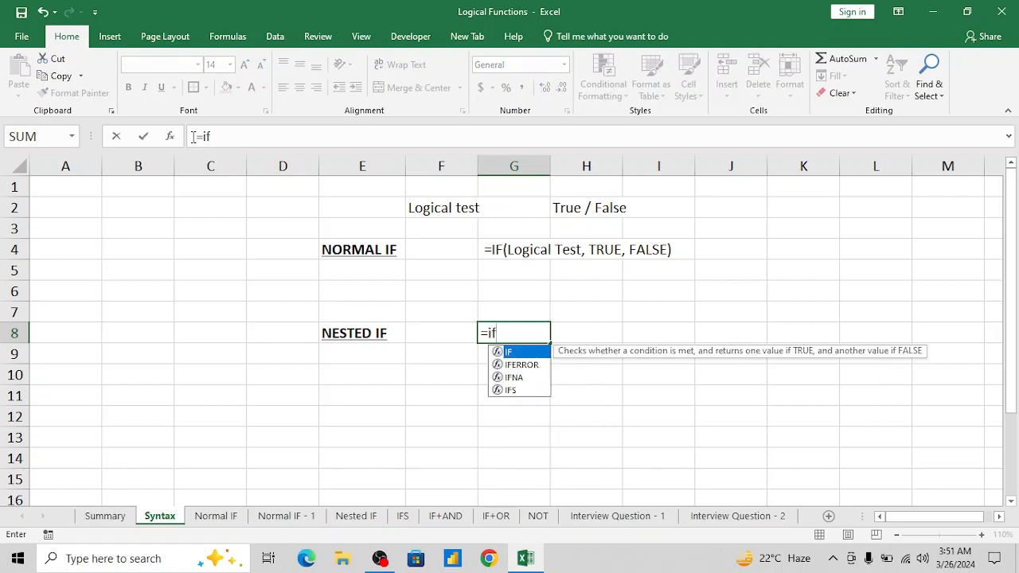
key("Tab")
type("l")
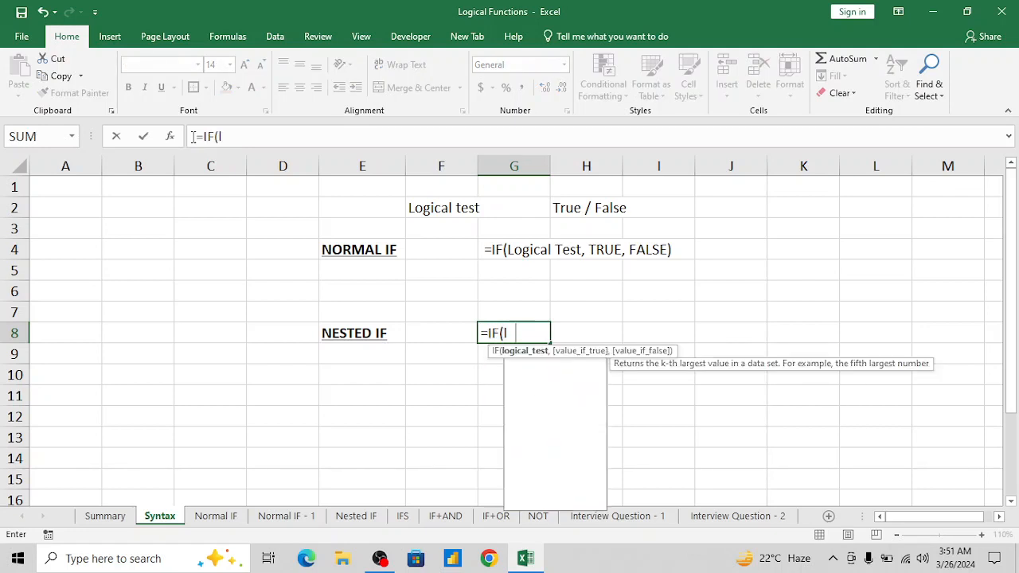
type("og")
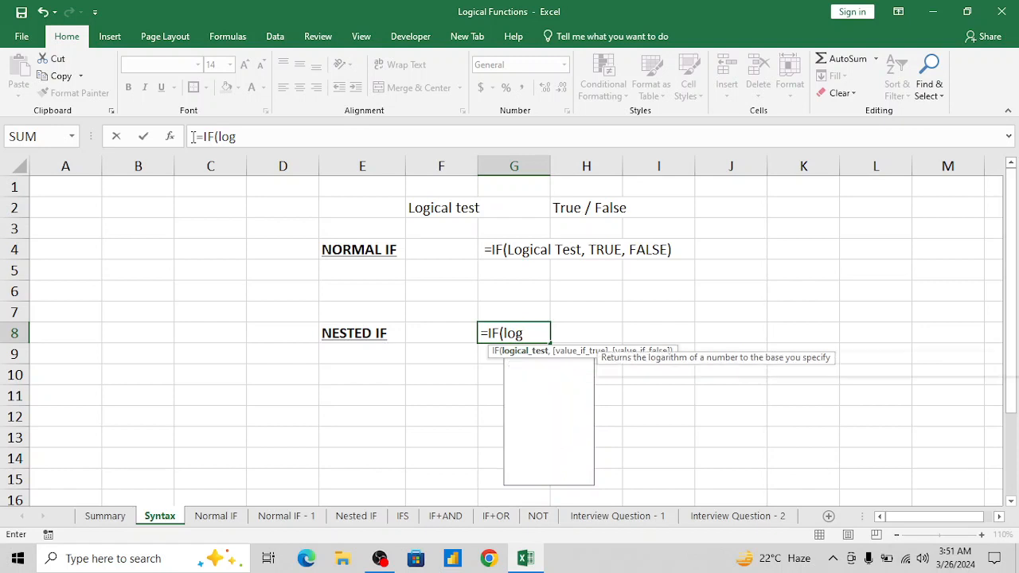
type("ical tes")
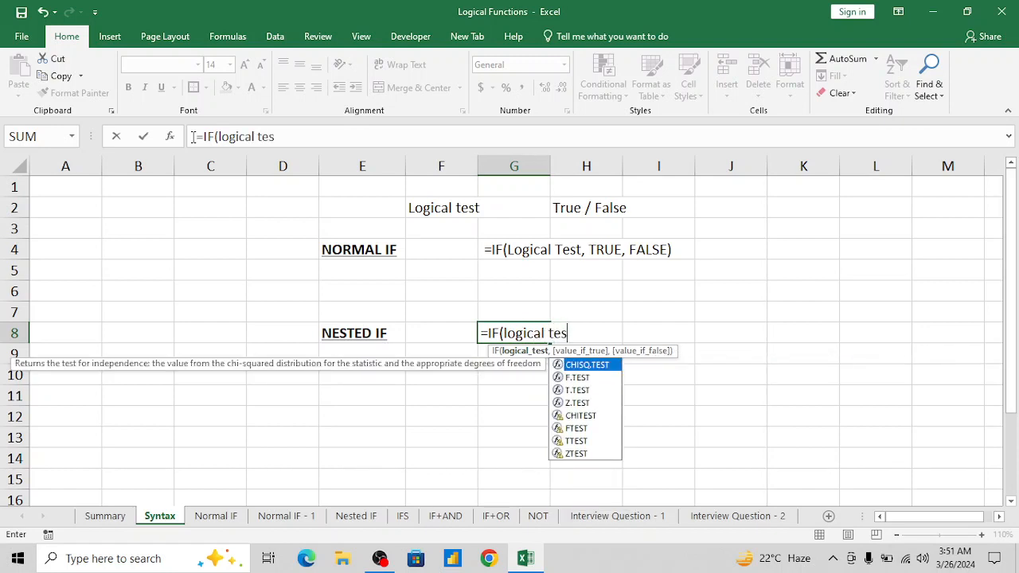
type("t, T")
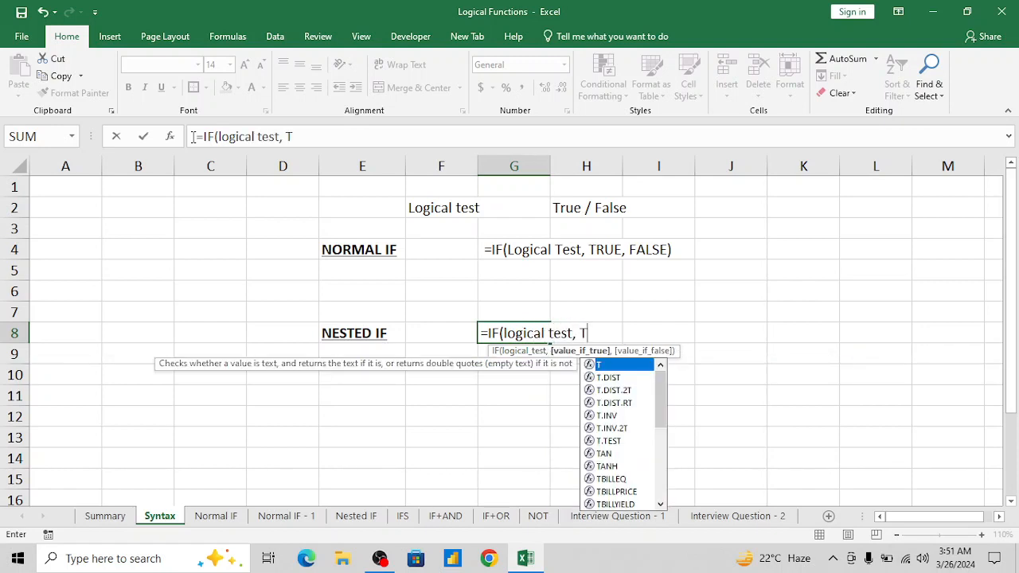
type("rue,")
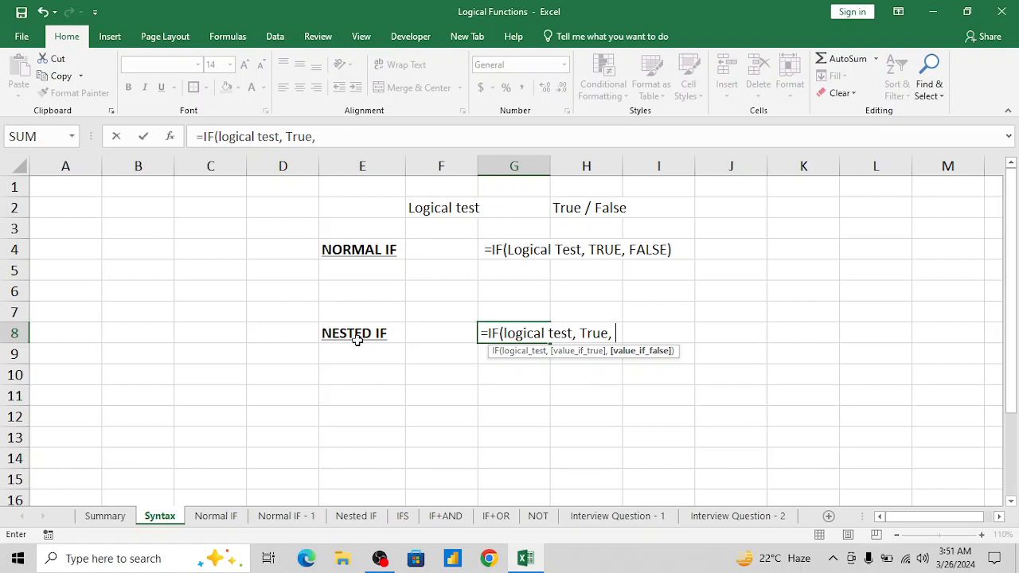
Step: Nest a second IF as the false value of the G8 formula, with logical test and True as its first arguments
type(" if")
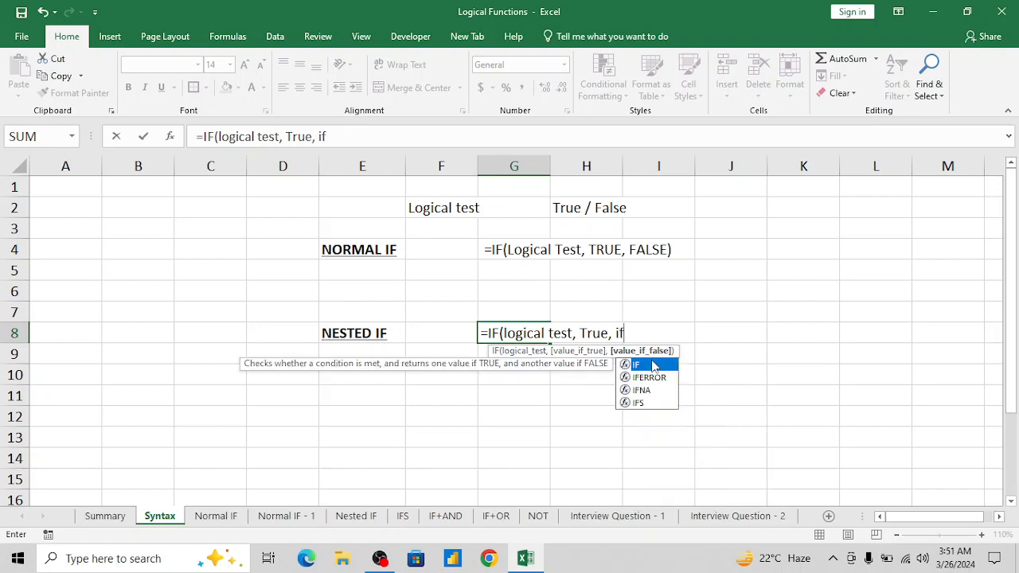
double_click(653, 365)
type("logical ")
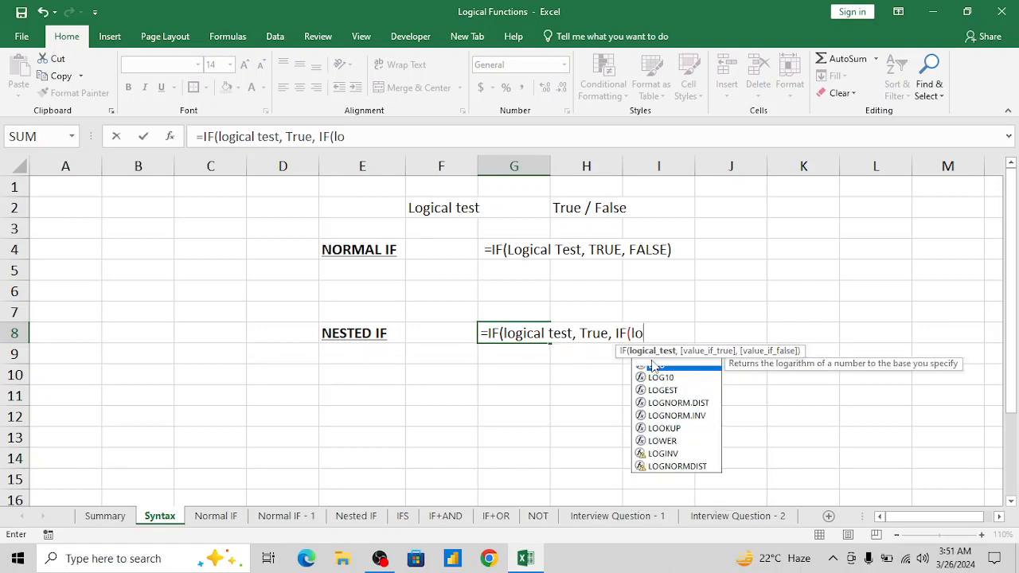
type("tez")
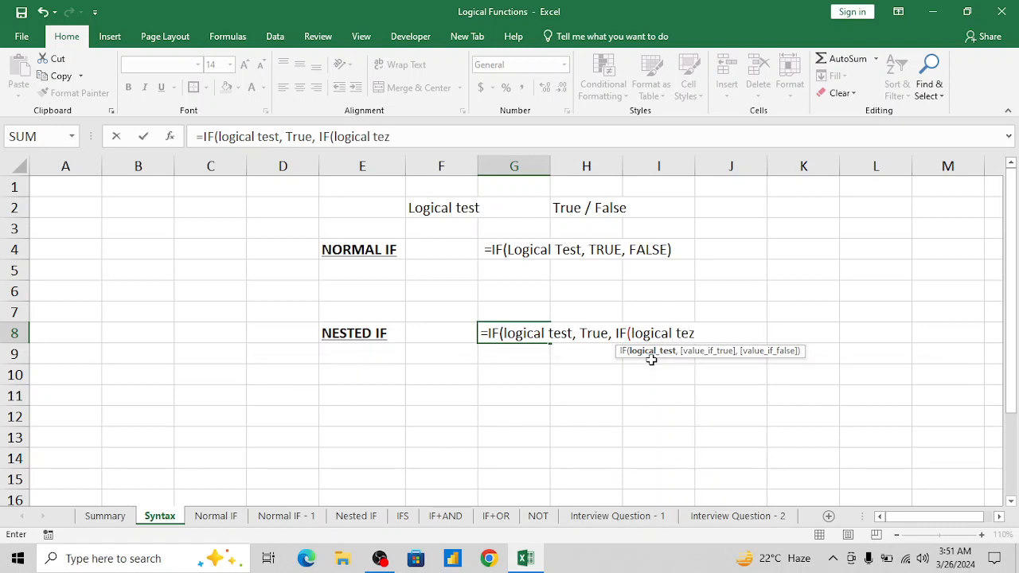
type("t")
key("BackSpace")
key("BackSpace")
type("st")
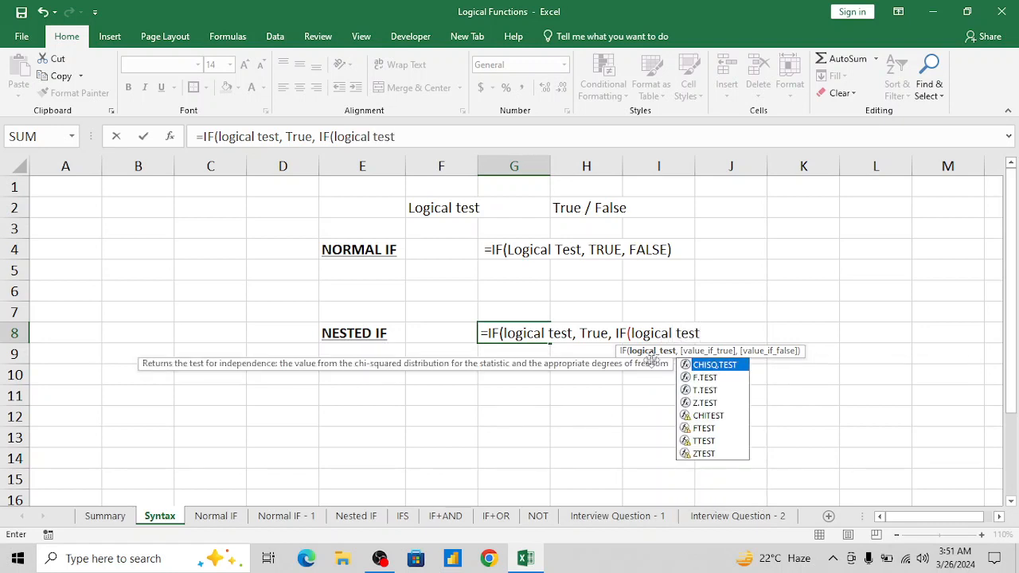
type(", ")
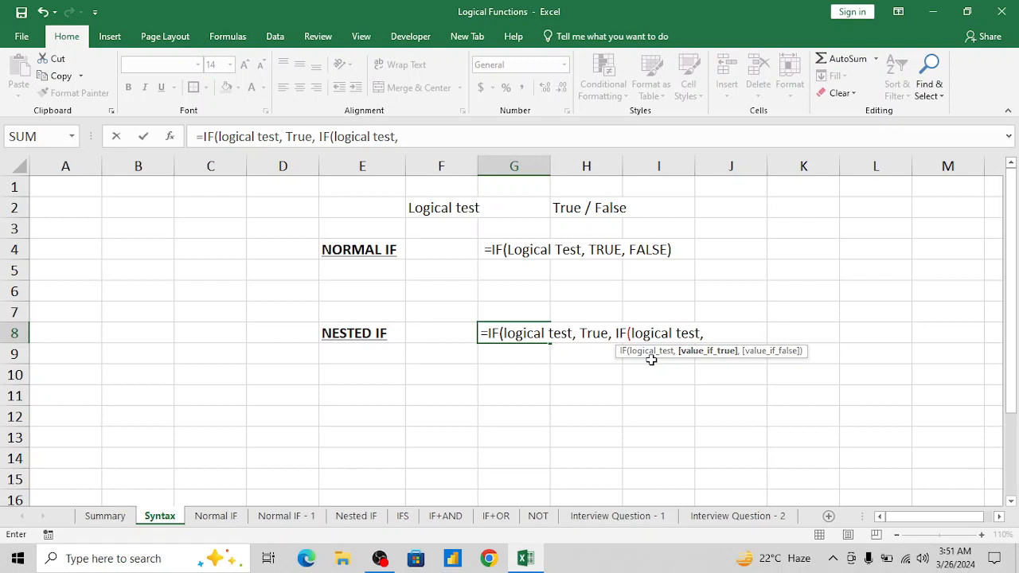
type("True")
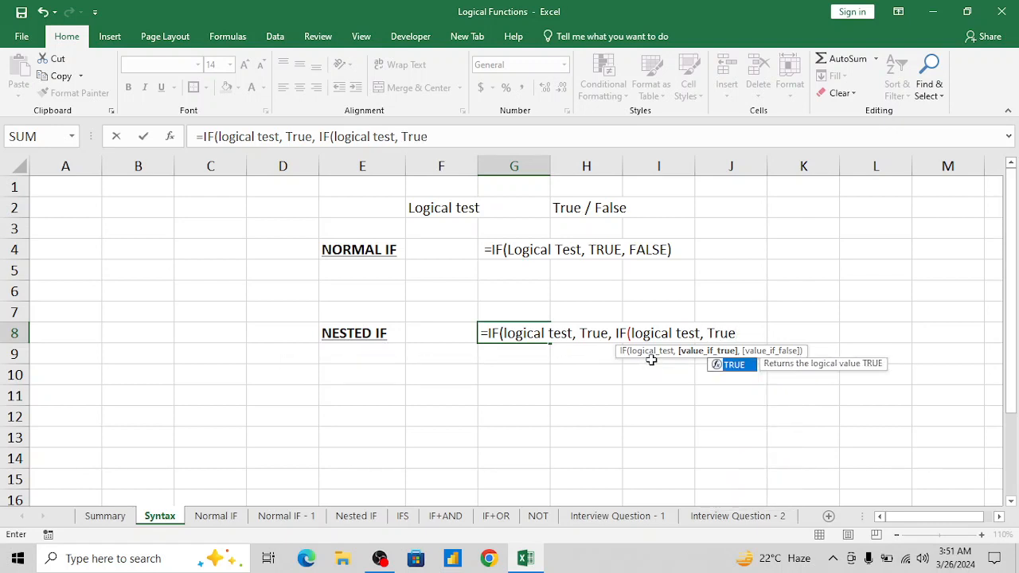
Step: Nest a third IF as the second IF's false value in G8, with Logical test and True as its first arguments
type(", False")
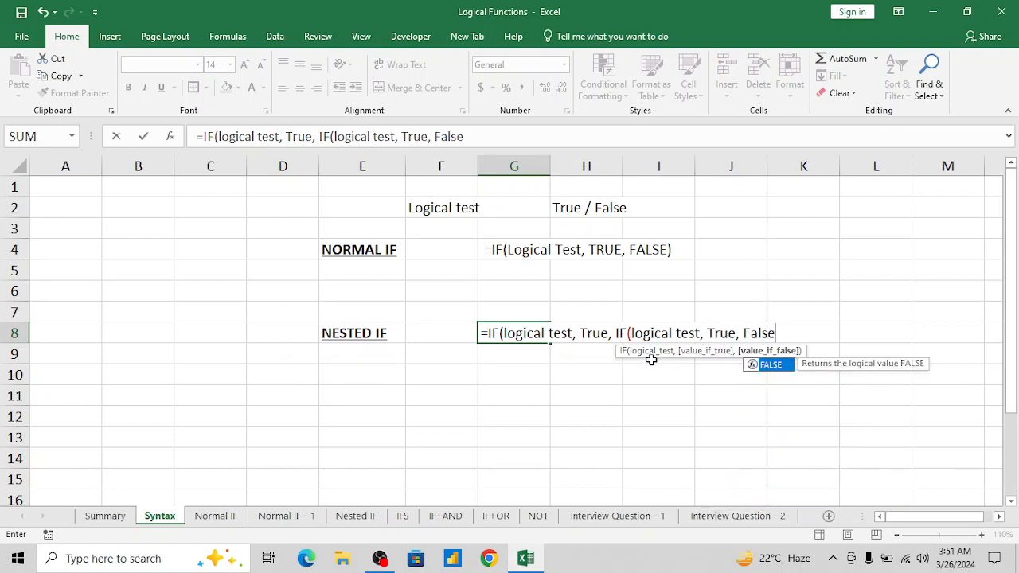
key("BackSpace")
key("BackSpace")
key("BackSpace")
key("BackSpace")
key("BackSpace")
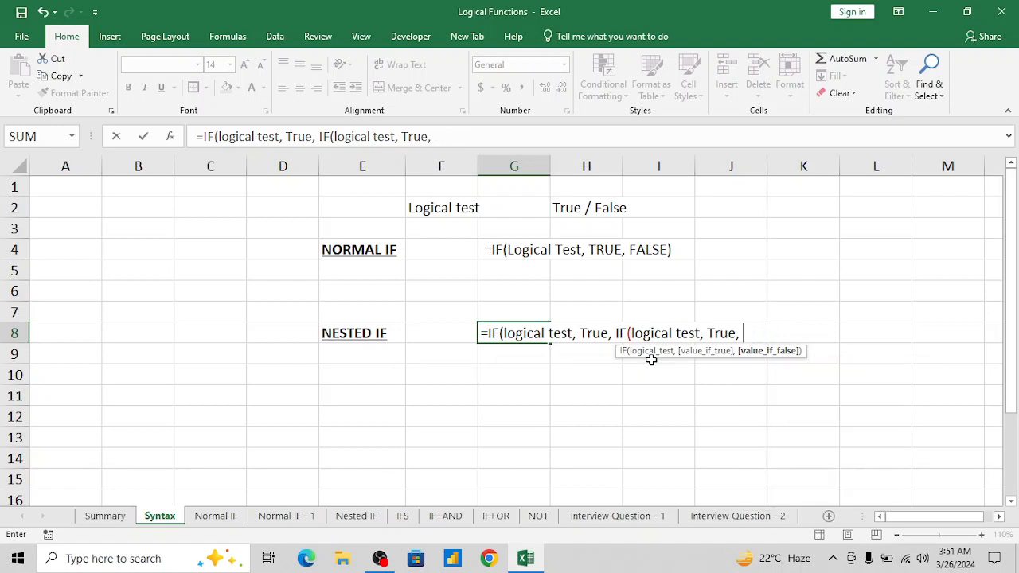
type("if")
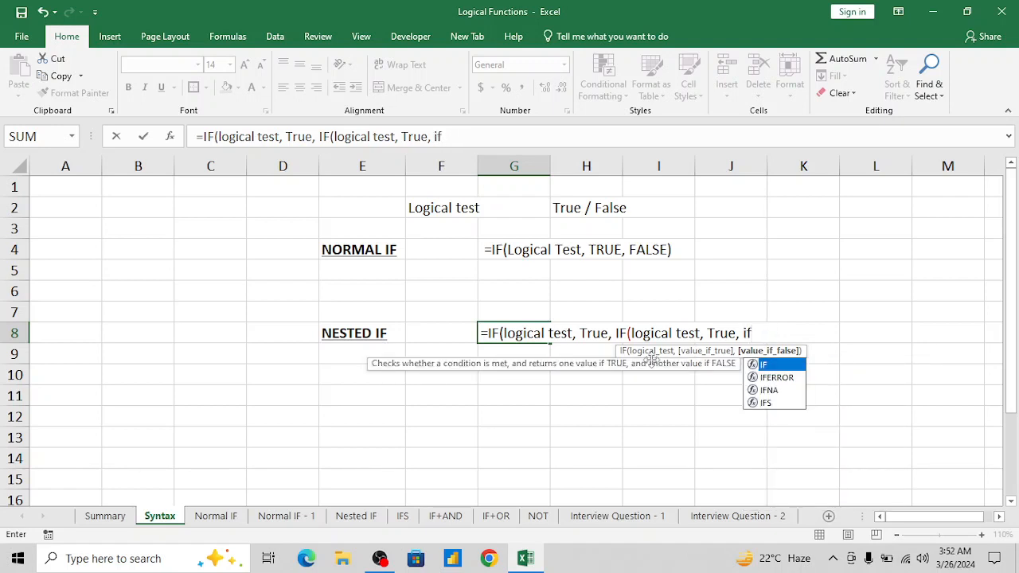
key("Tab")
type("Logical")
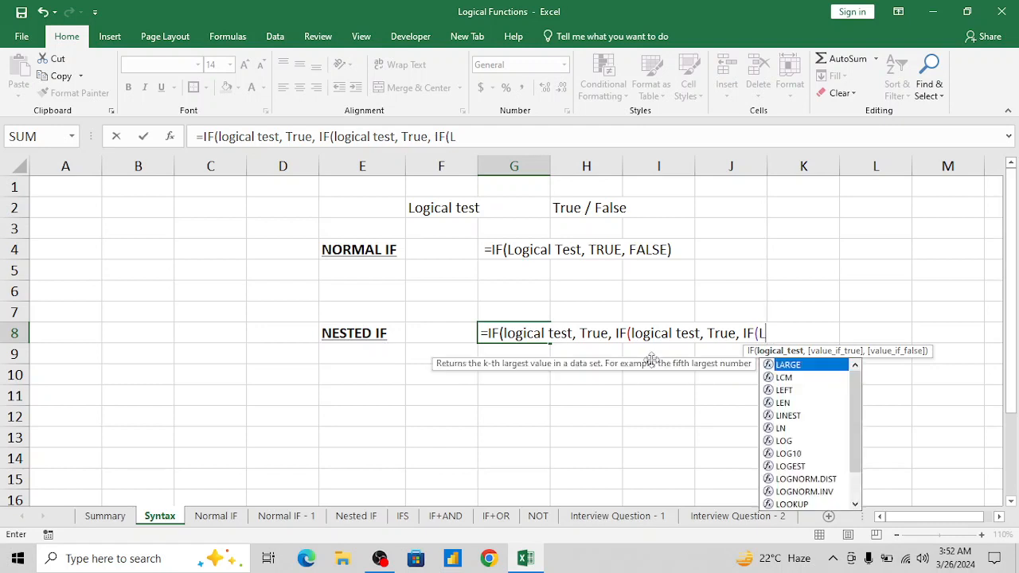
type(" tes")
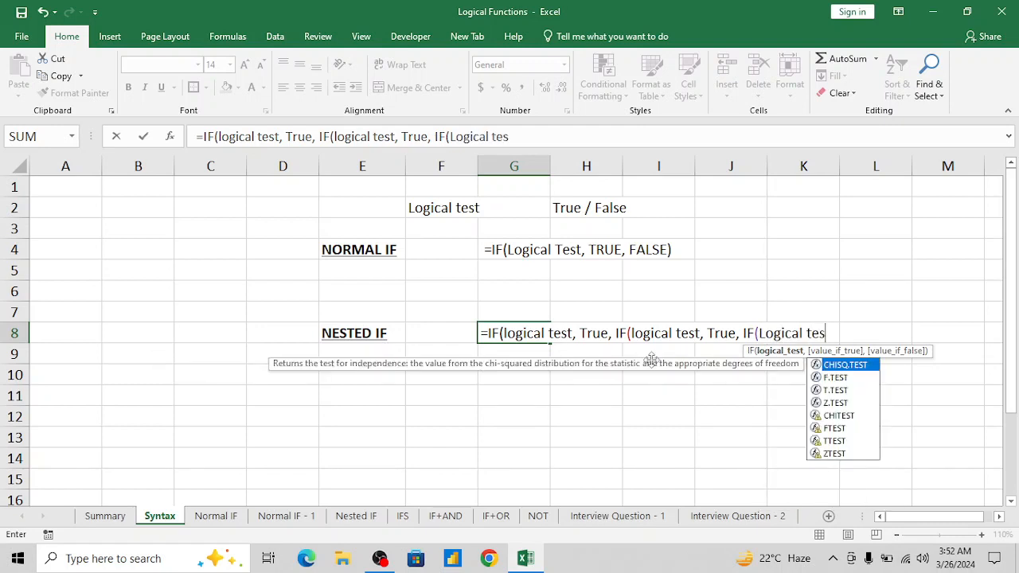
type("t,")
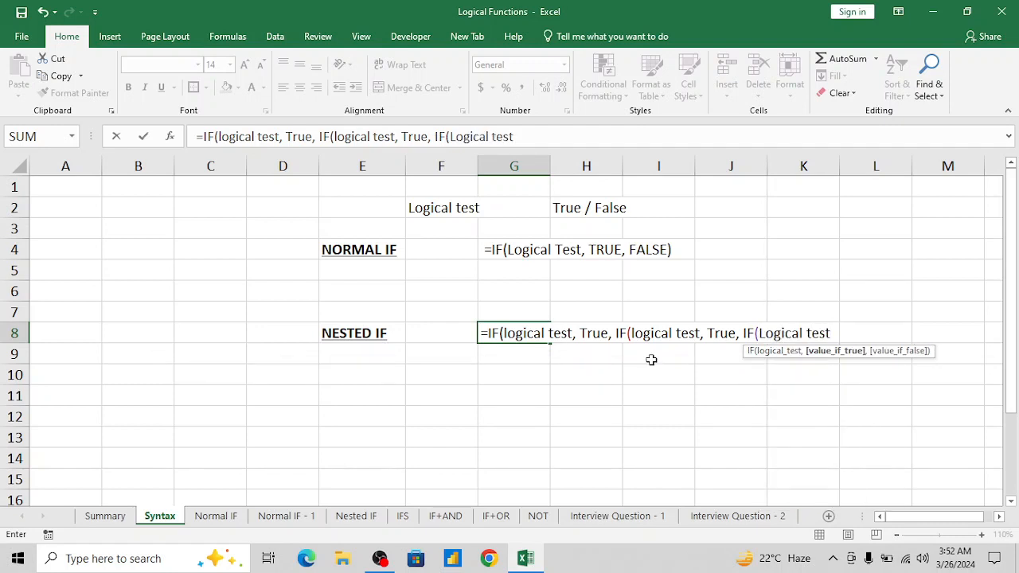
type(" Tru")
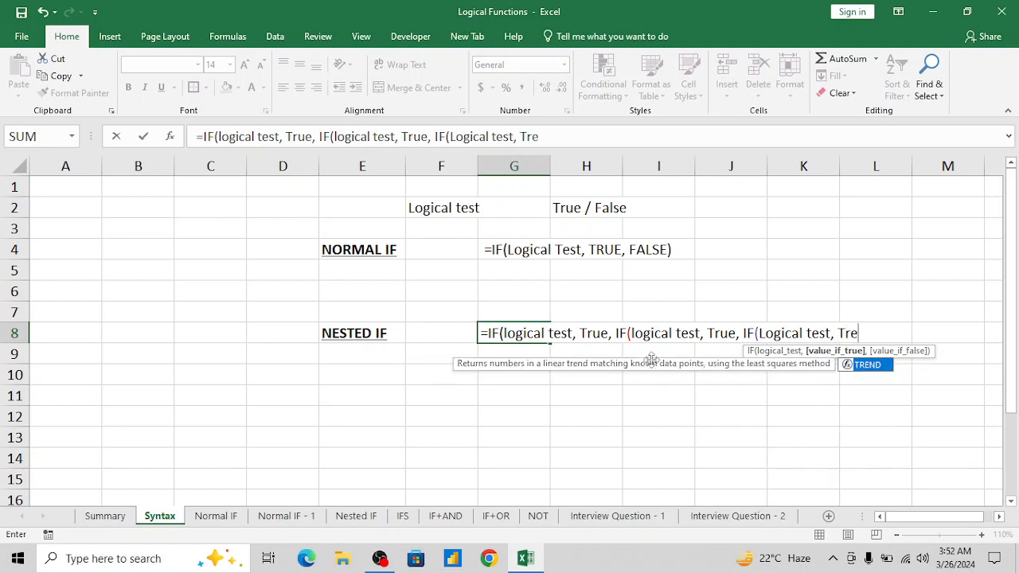
type("e,")
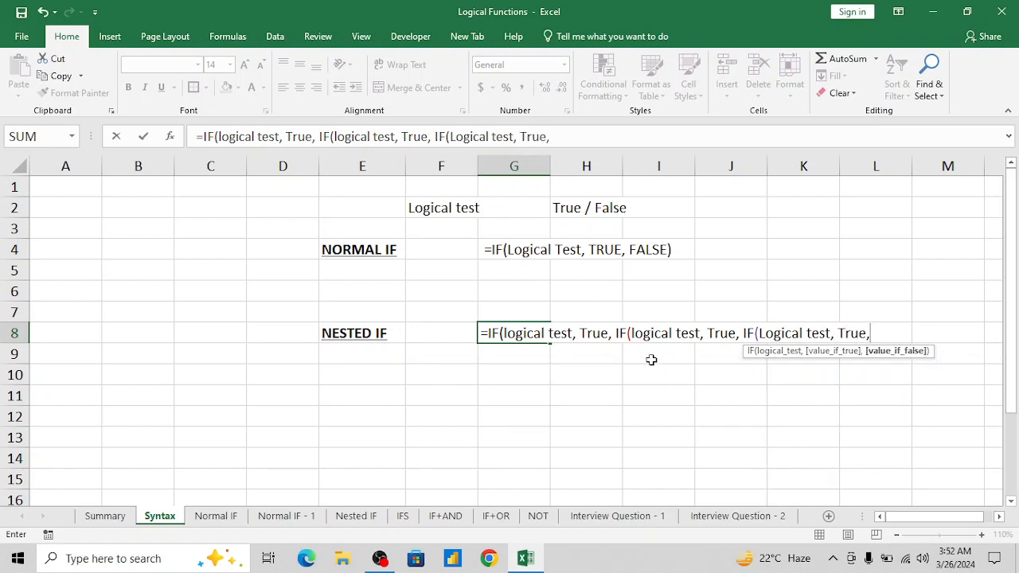
Step: Nest a fourth IF as the third IF's false value in G8, containing Logical test followed by a row of dots
type("Fa")
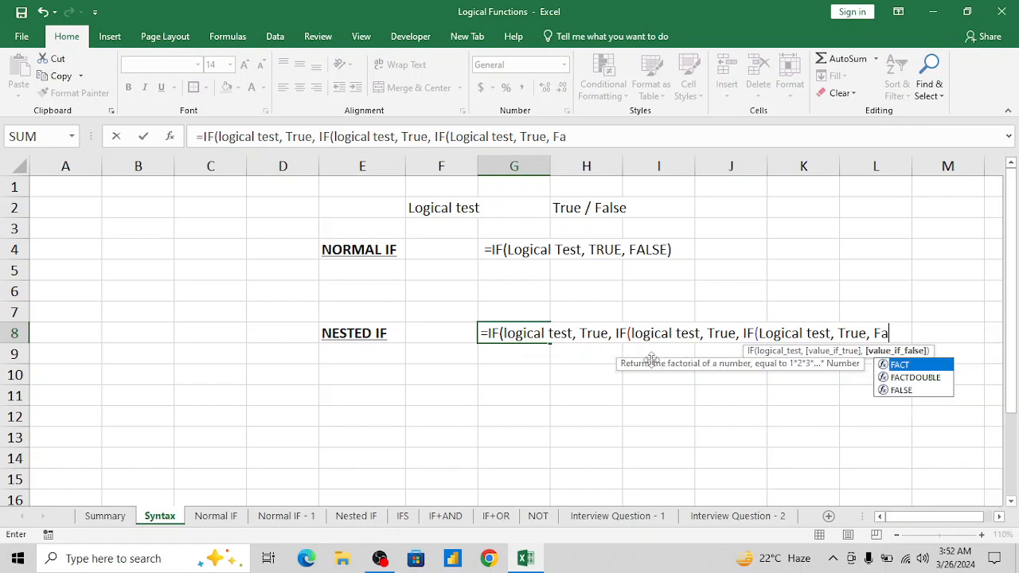
key("BackSpace")
key("BackSpace")
type("if")
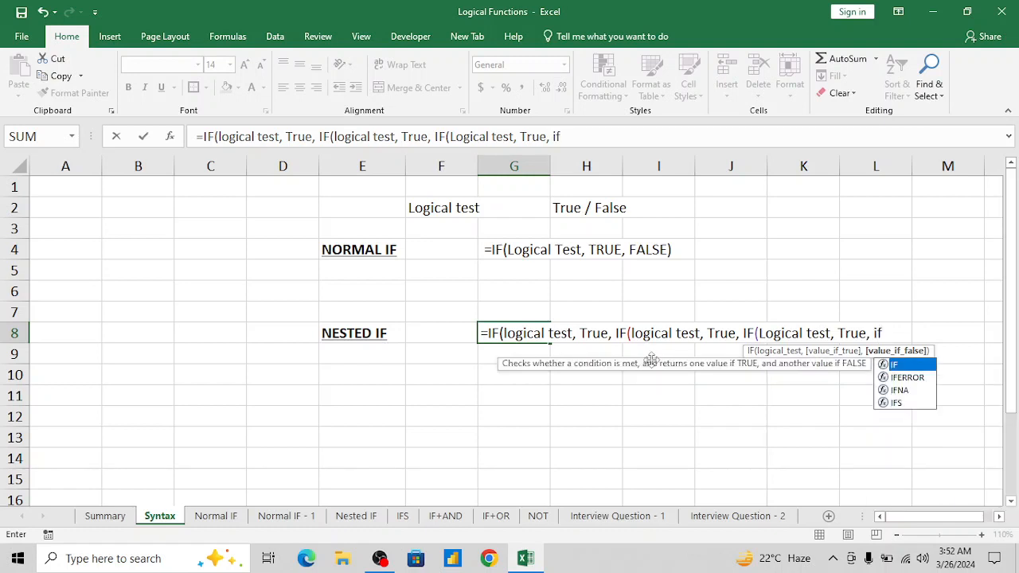
key("Tab")
type("Logicaal")
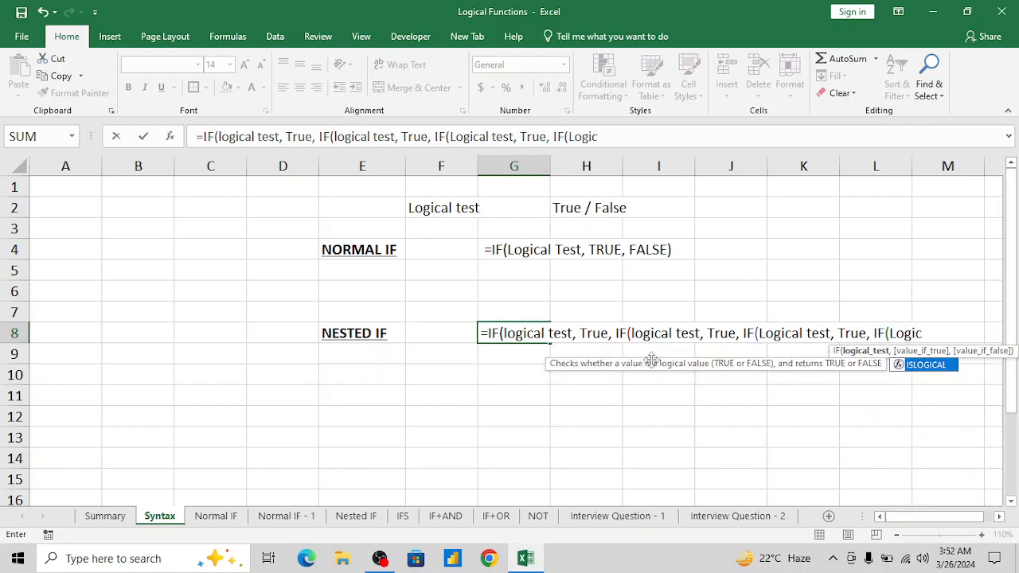
key("BackSpace")
key("BackSpace")
type("l te")
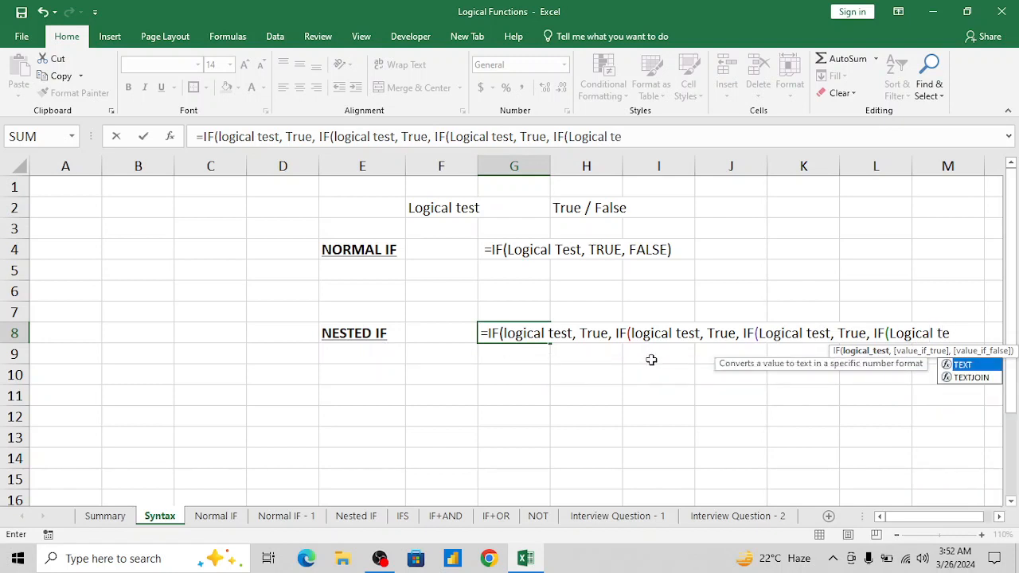
type("st")
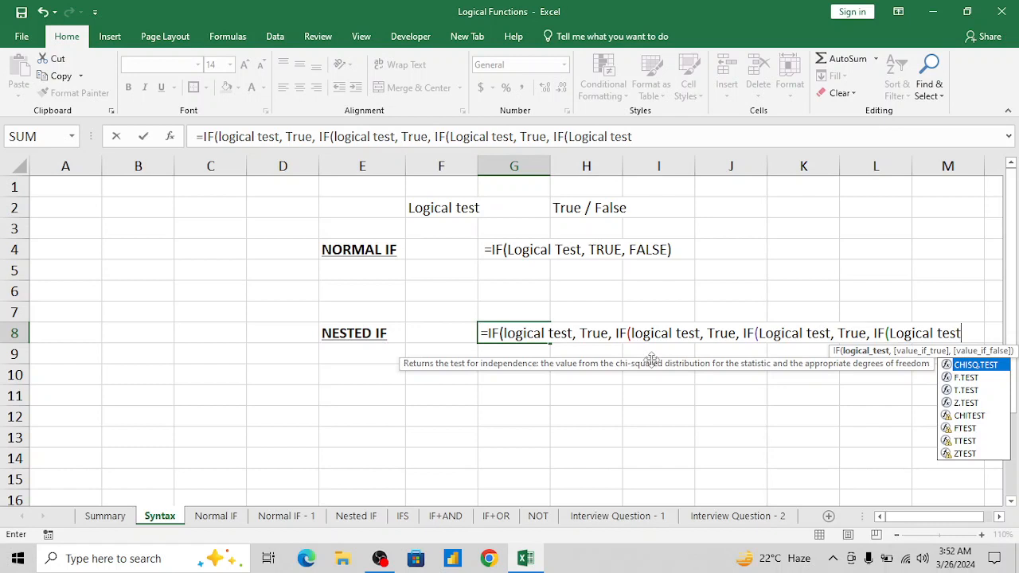
type(" ..........")
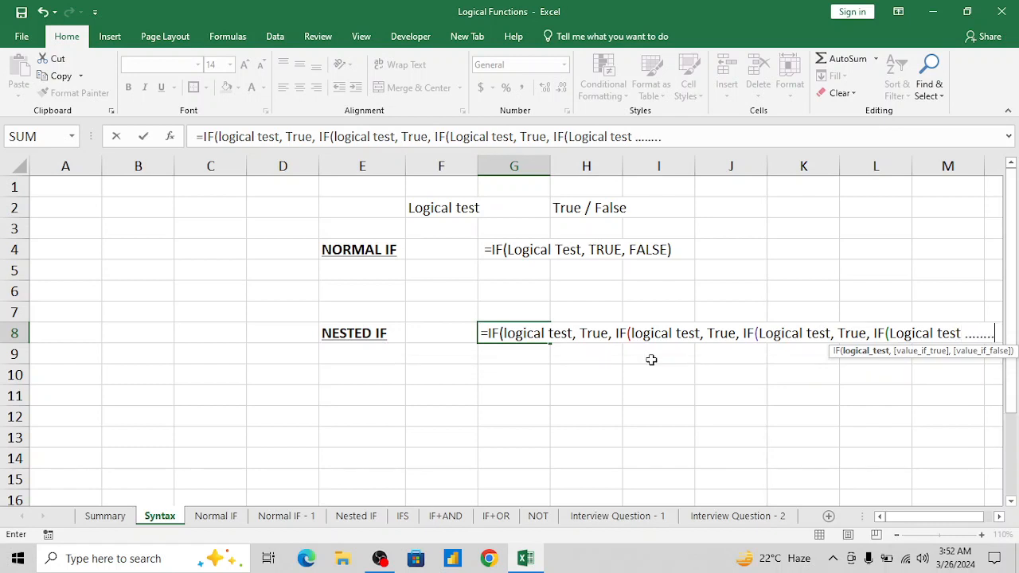
Step: Add a closing parenthesis to the G8 formula and turn it into visible text with a space before its equals sign
type(")")
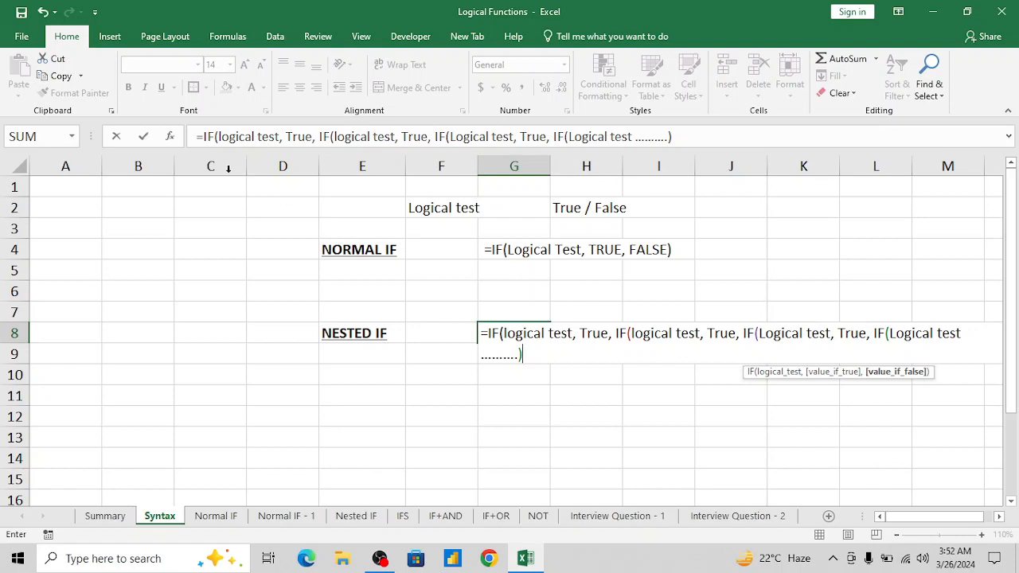
left_click(192, 137)
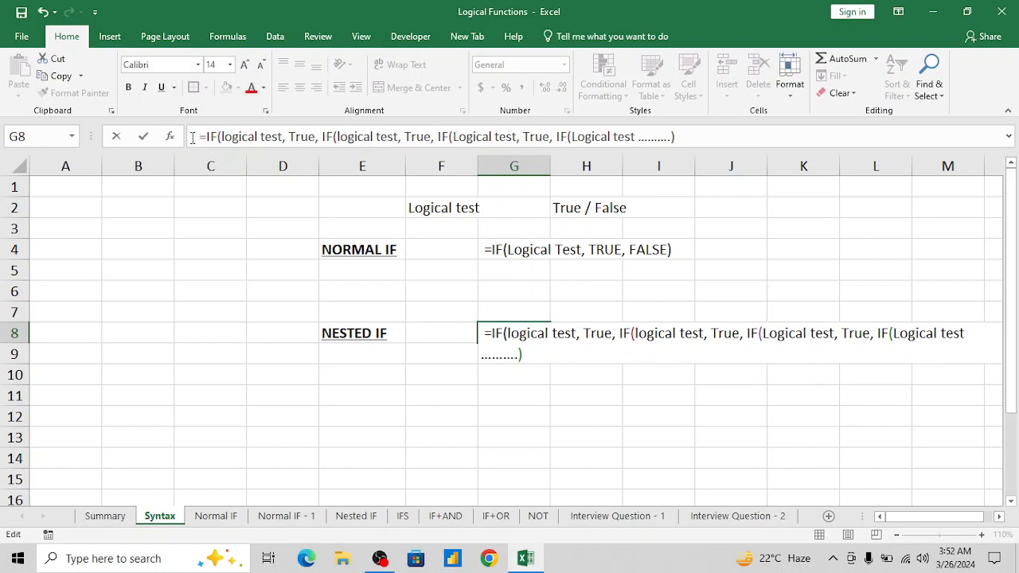
key("Return")
Step: Enter the label Nested If in cell E11, below the NESTED IF heading
key("Down")
key("Down")
key("Down")
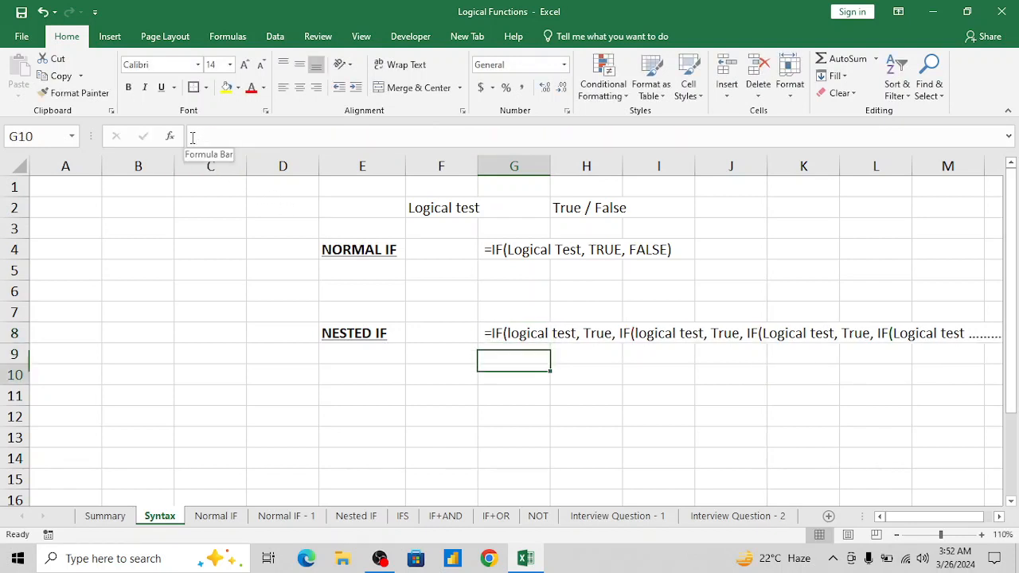
key("Left")
key("Left")
key("Up")
type("N")
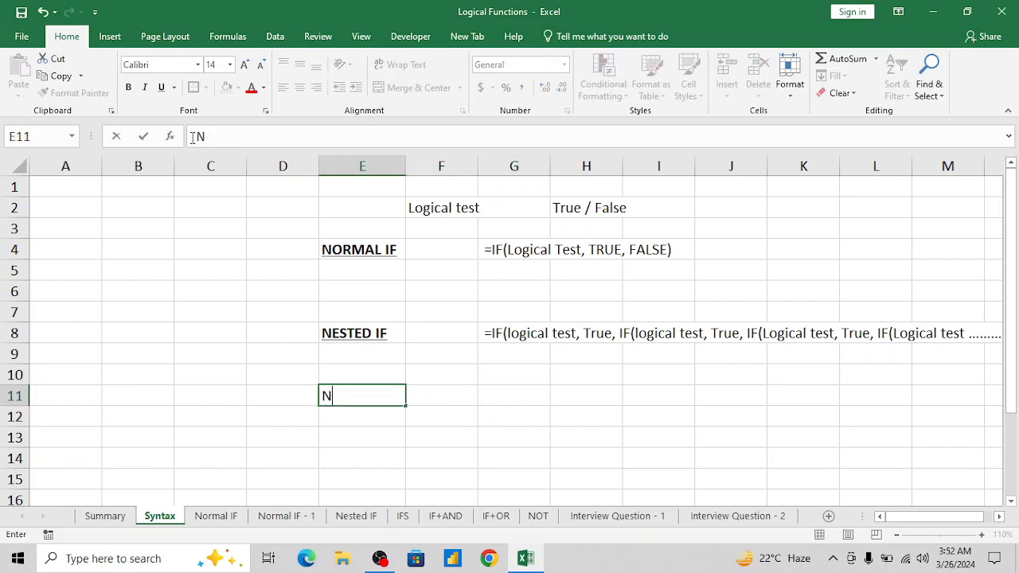
type("ested If")
key("Return")
Step: Enter the text if(logical test) in cell G11, on the same row as the Nested If label
key("Right")
key("Right")
key("Up")
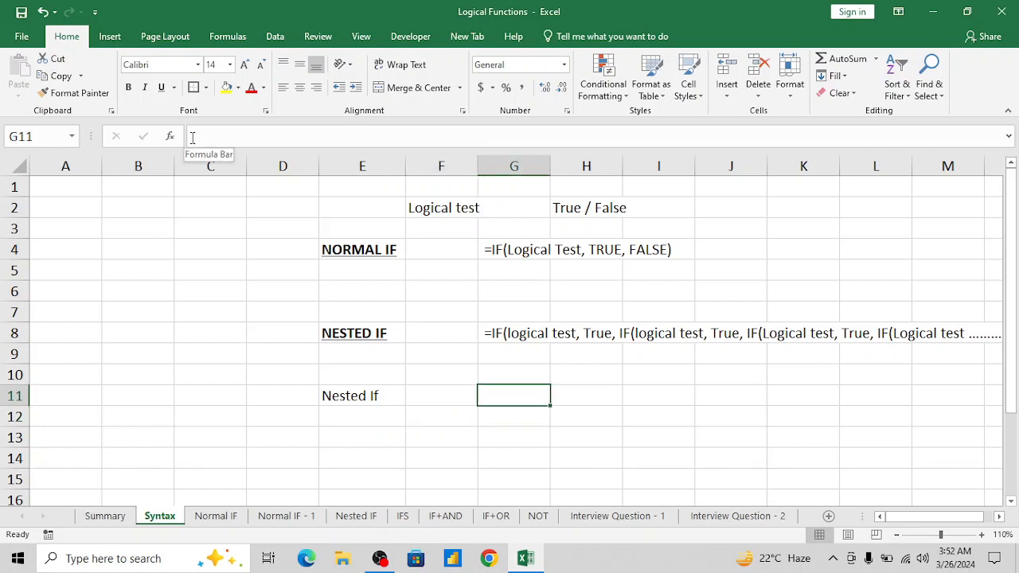
key("Up")
key("Down")
type("=")
key("BackSpace")
type("i")
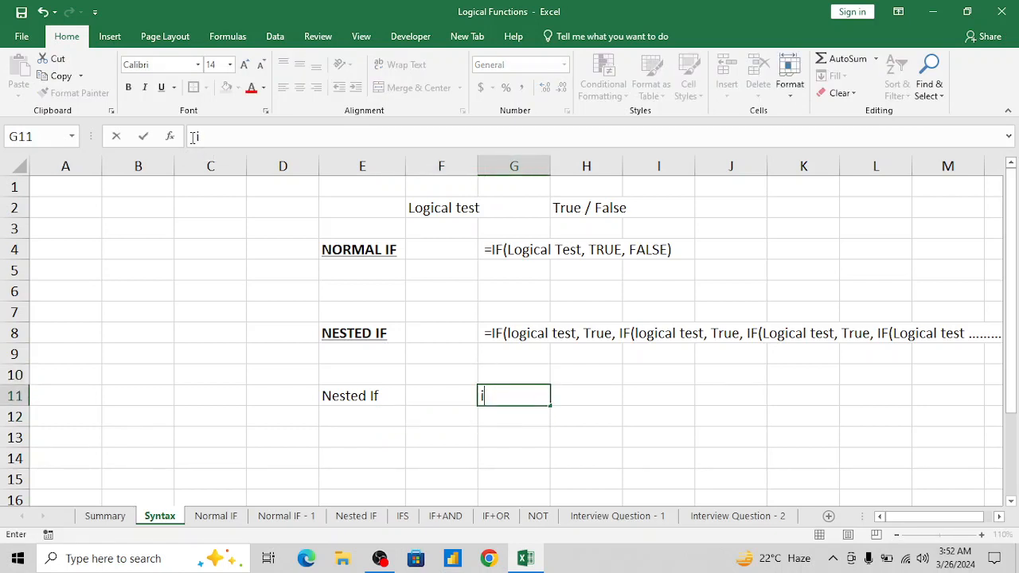
type("f(logical test")
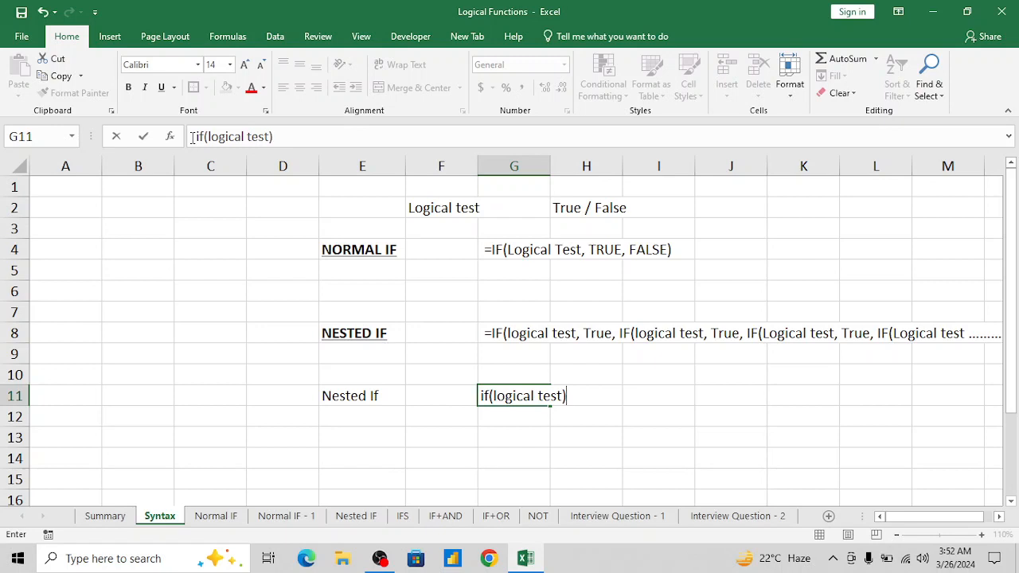
key("Return")
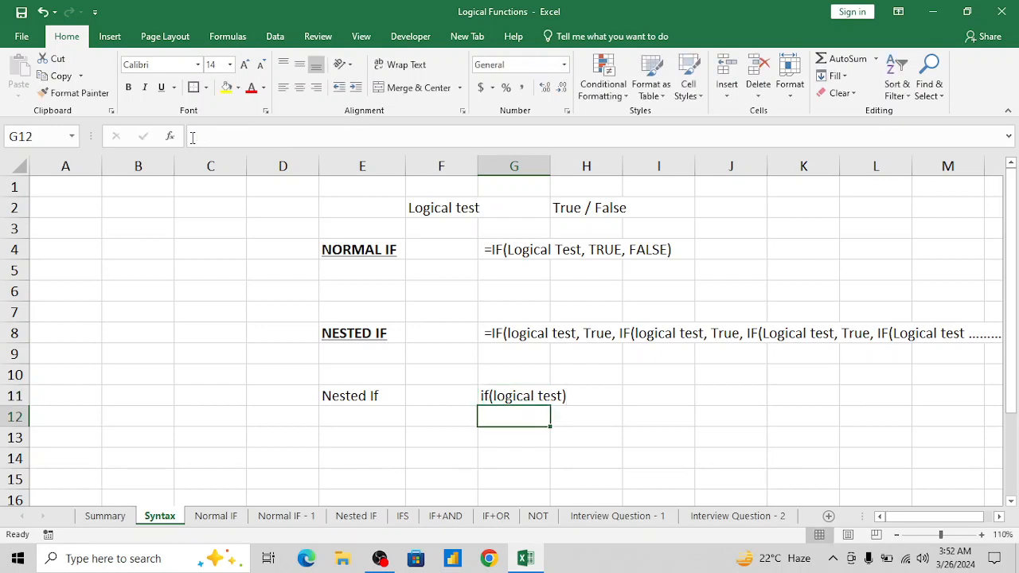
Step: Enter True in H11 and False in H12 as the first test's two outcomes, and move to I12
key("Up")
key("Right")
type("Tr")
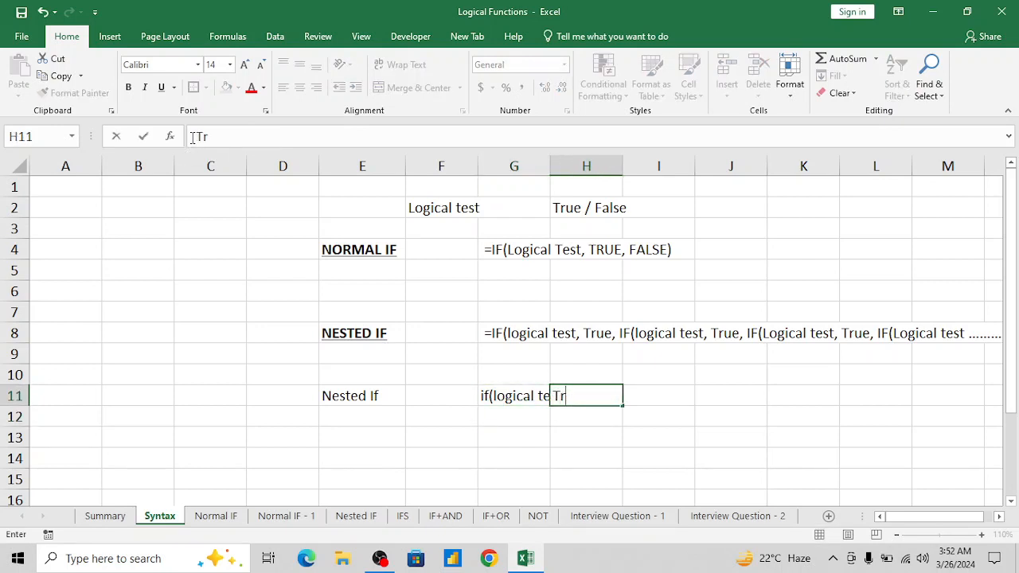
type("ue")
key("Return")
type("False")
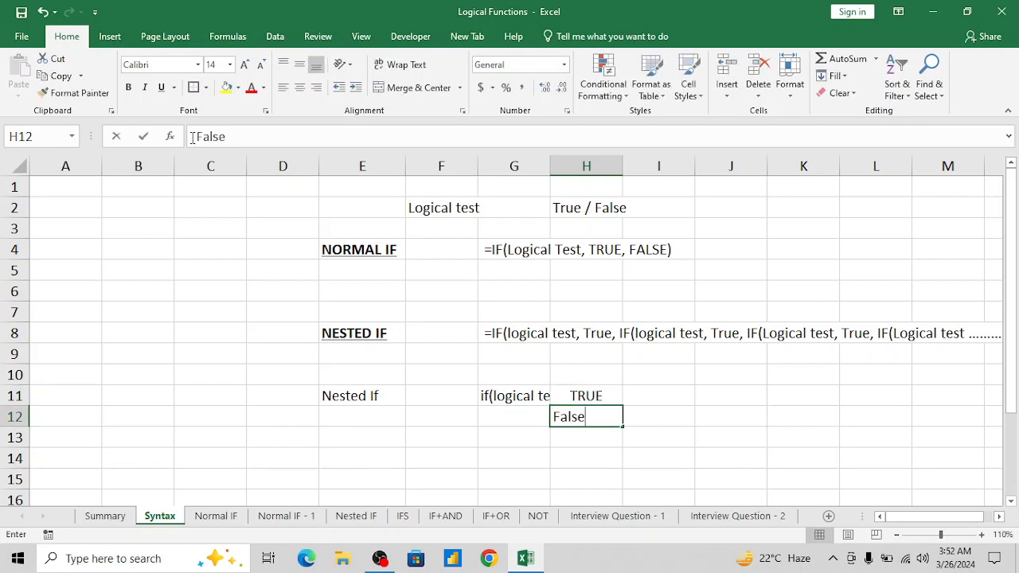
key("Return")
key("Up")
key("shift+Right")
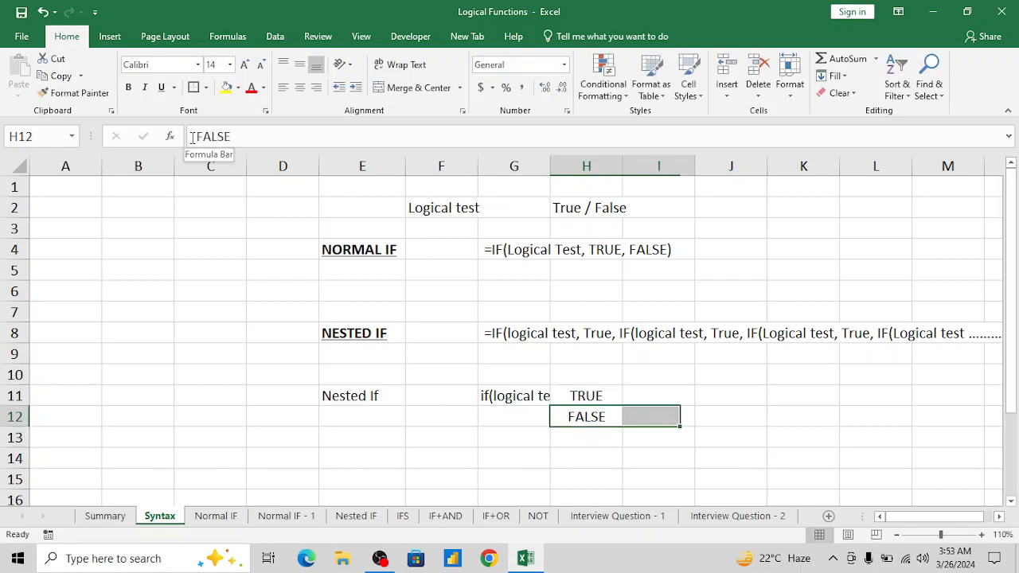
key("Left")
key("Right")
key("Right")
type("=if")
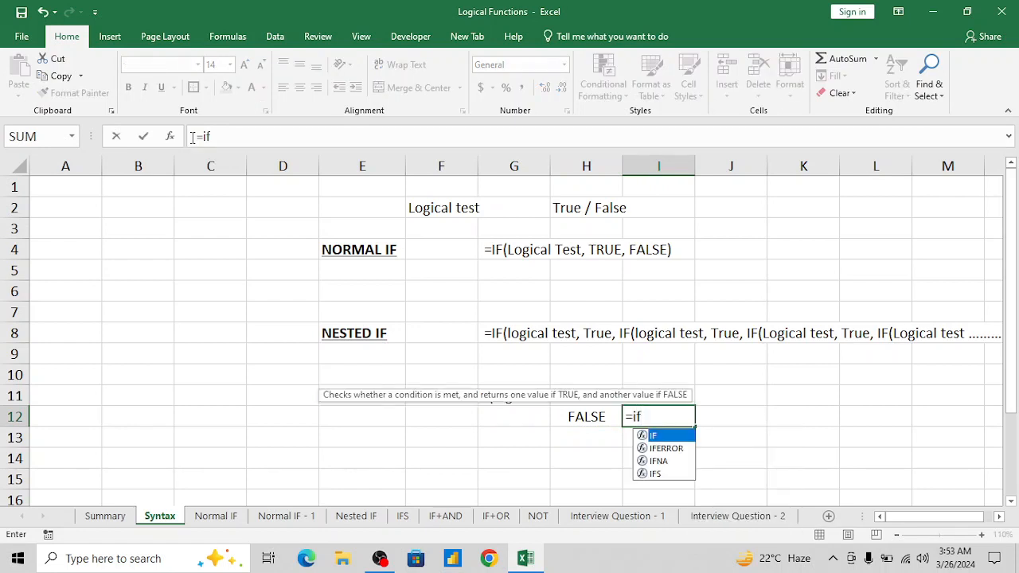
key("BackSpace")
key("BackSpace")
key("BackSpace")
type("if")
key("BackSpace")
key("BackSpace")
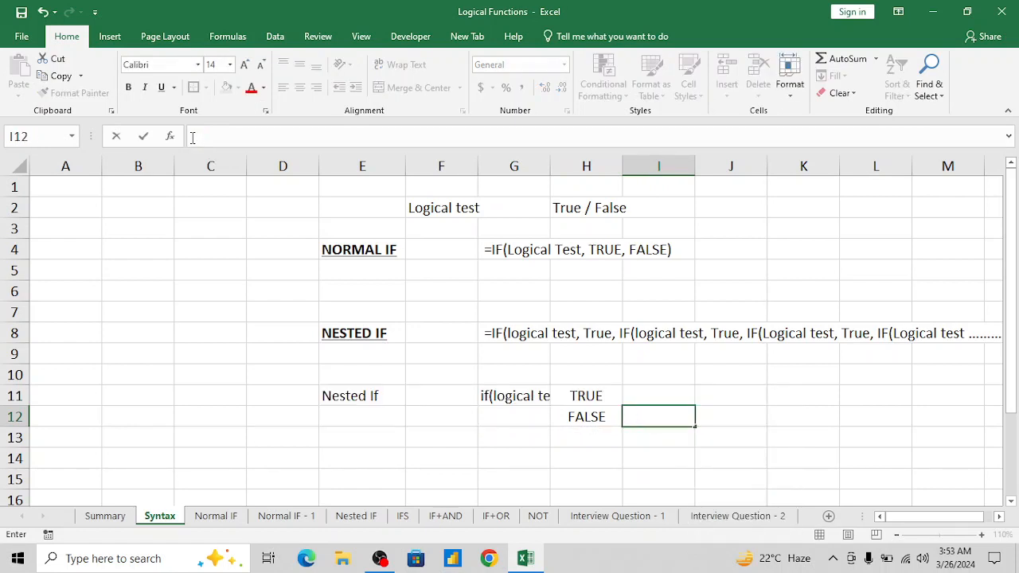
Step: Enter the text if(logical test) in I12 beside the FALSE outcome, with True next to it in J12
type("if(logical te")
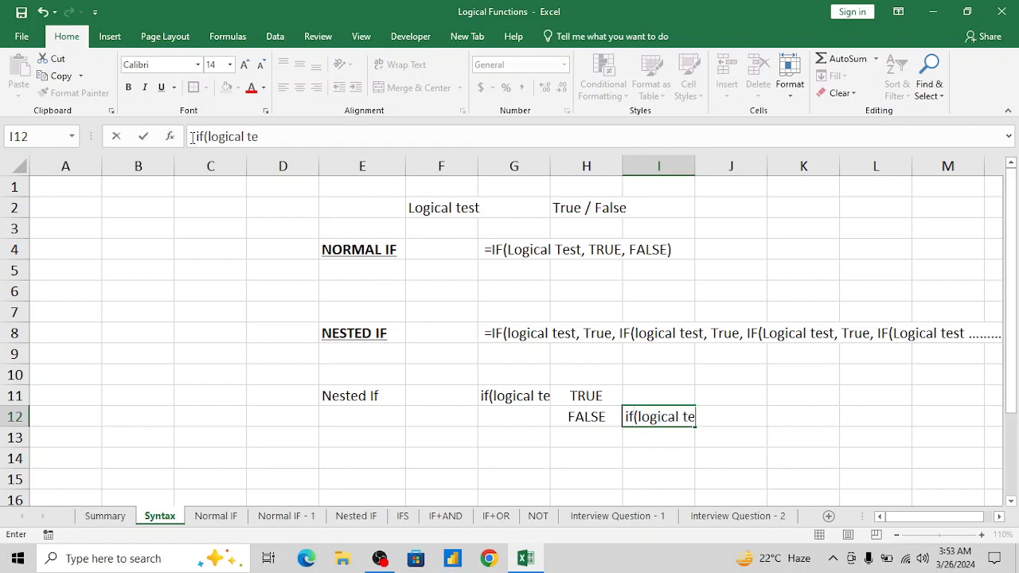
type("zt)")
key("Tab")
type("True")
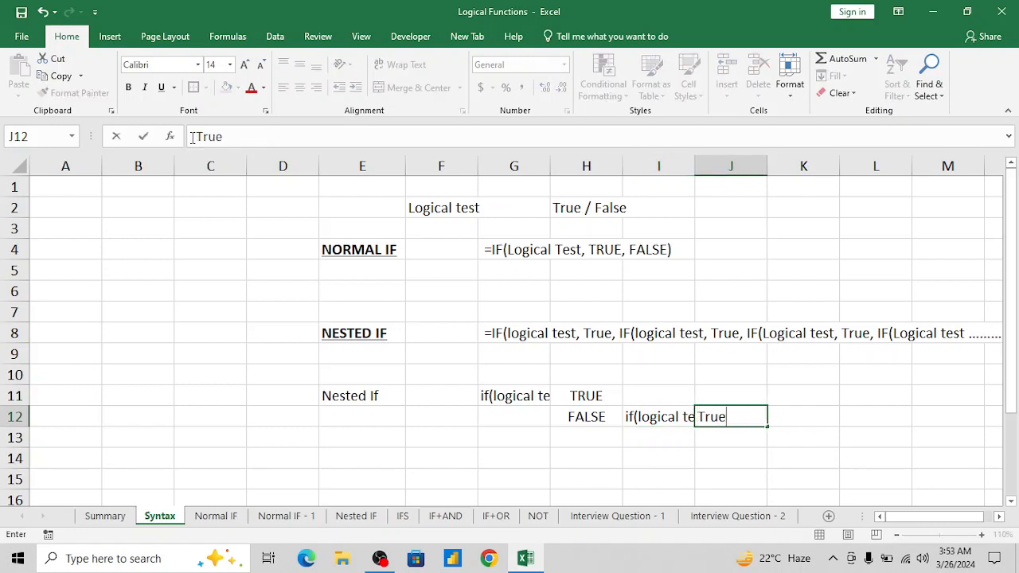
key("Return")
type("Fa")
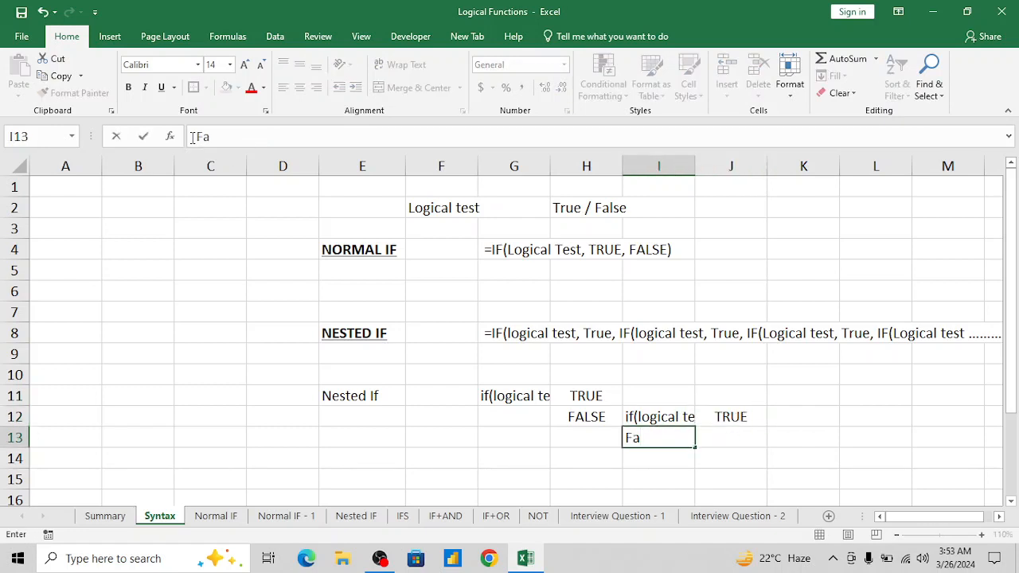
type("`")
key("Tab")
key("Left")
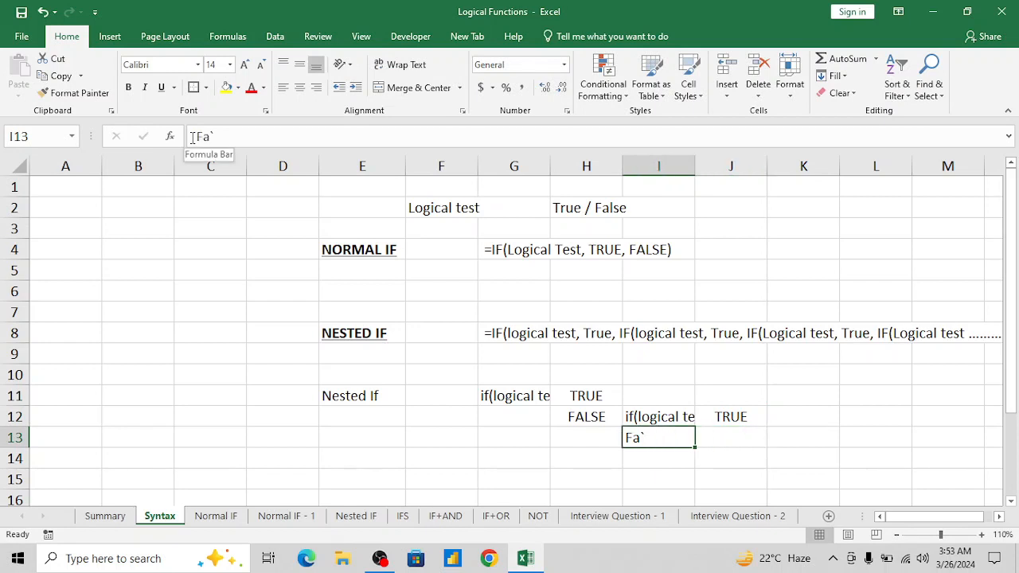
Step: Enter False in J13 as the second test's other outcome, below its TRUE
key("Tab")
type("Fal")
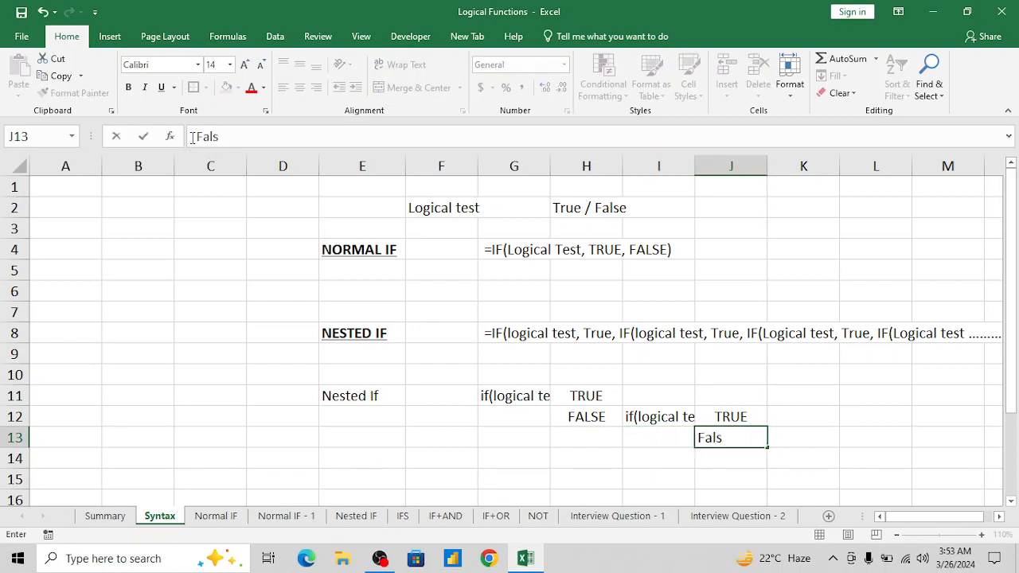
type("se")
key("Tab")
Step: Copy the second test block I12:J13 and paste it at K13, beside the second FALSE
key("Left")
key("Left")
key("Up")
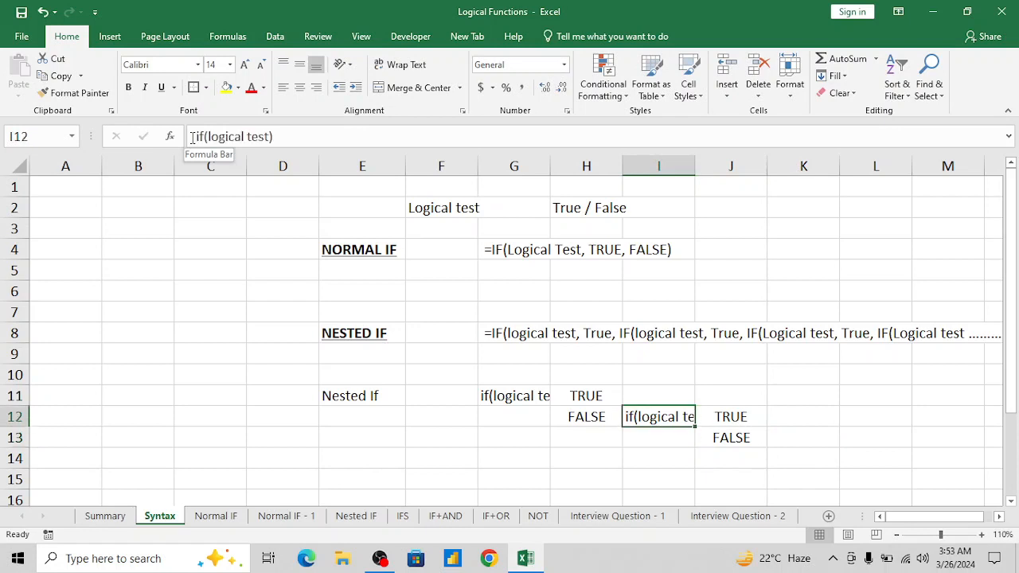
key("shift+Right")
key("ctrl+q")
key("Escape")
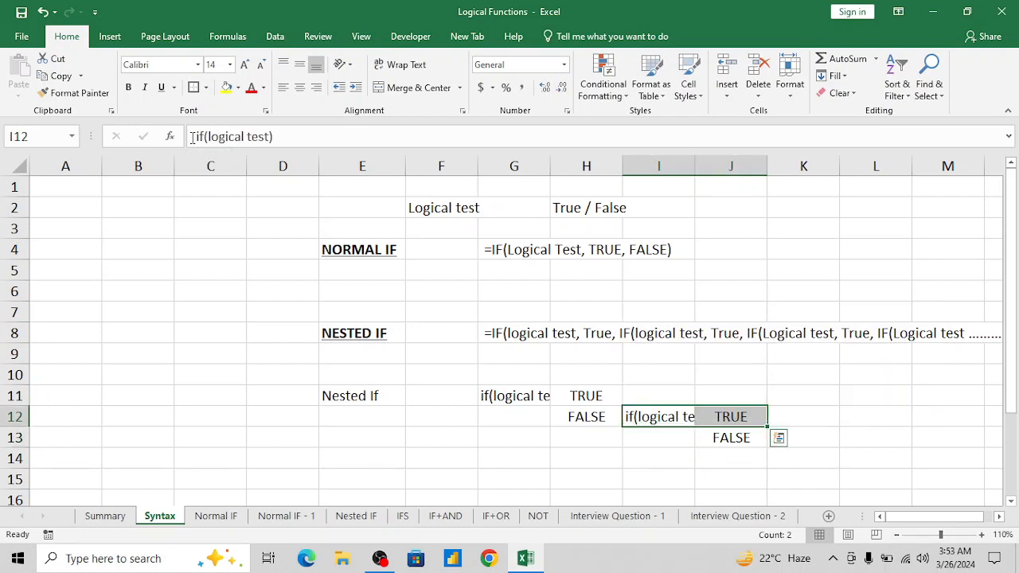
key("shift+Down")
key("ctrl+c")
key("Down")
key("Down")
key("Right")
key("Right")
key("Up")
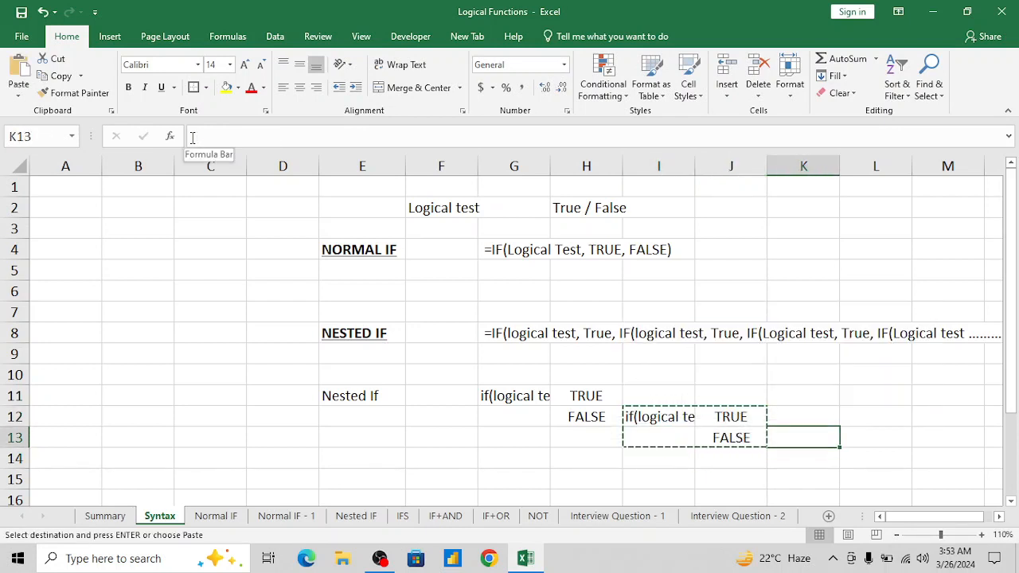
key("ctrl+v")
key("Escape")
Step: Copy the third test block K13:L14 and paste it at M14, beside the third FALSE
key("Right")
key("Left")
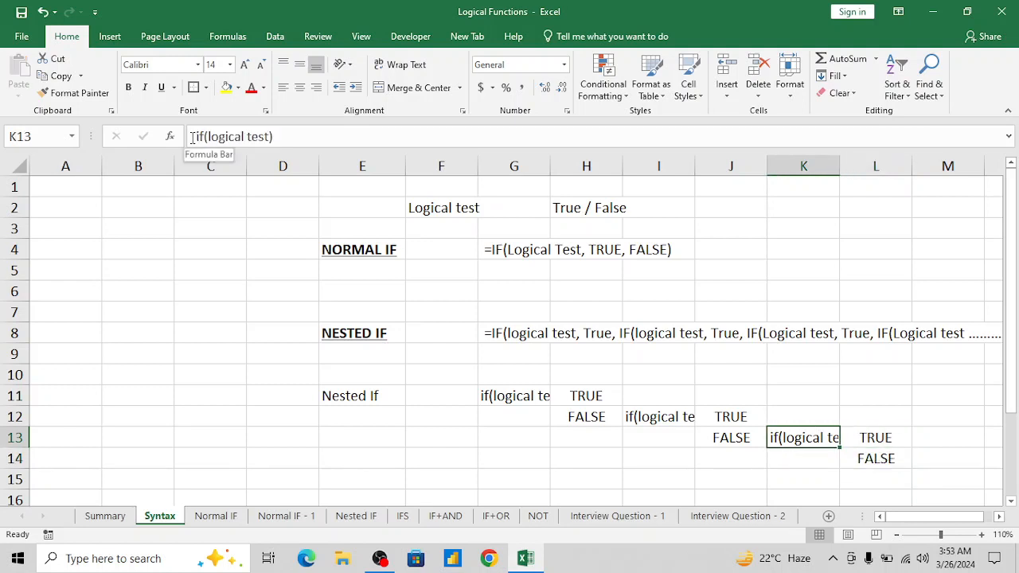
key("shift+Right")
key("shift+Down")
key("ctrl+c")
key("Right")
key("Down")
key("Right")
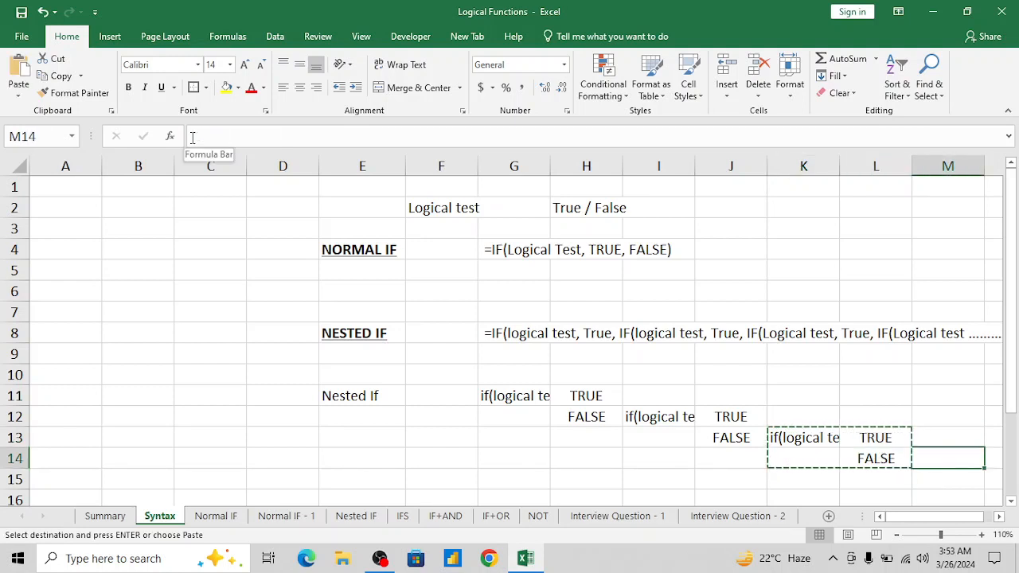
key("ctrl+v")
Step: Copy the fourth test block M14:N15 and paste it at O15, beside the fourth FALSE
key("Right")
key("Right")
key("Left")
key("Left")
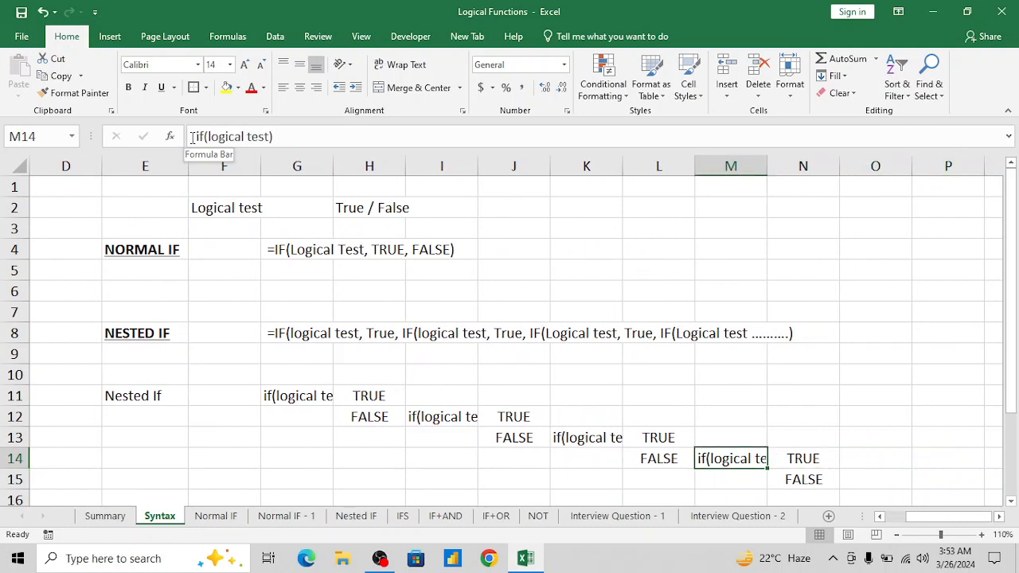
key("shift+Right")
key("shift+Down")
key("ctrl+c")
key("Right")
key("Down")
key("Right")
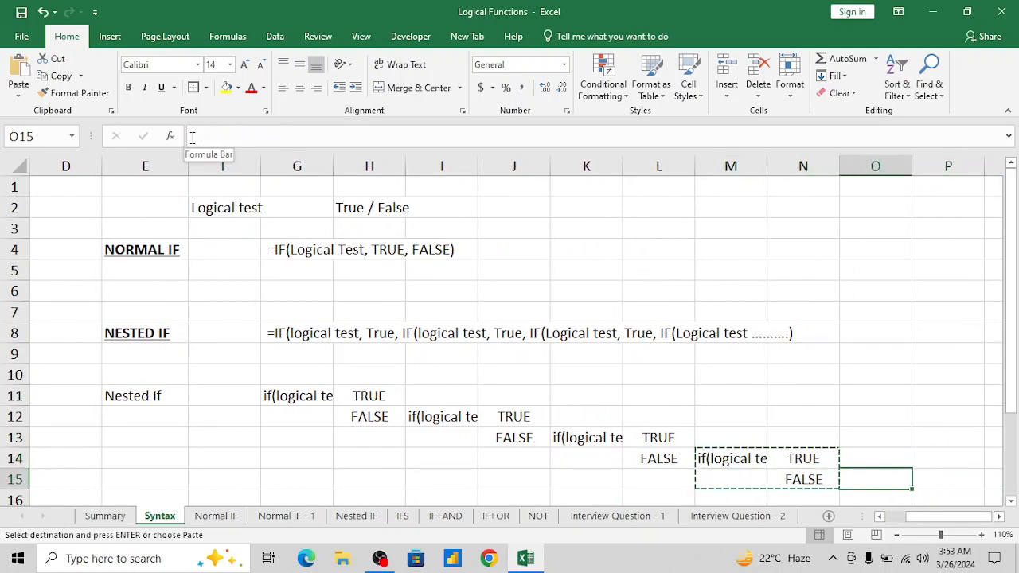
key("ctrl+v")
Step: Look over the stepped Nested If breakdown in rows 11 to 16 and the IF syntax written above it
key("Down")
key("Down")
key("Up")
key("Up")
key("Right")
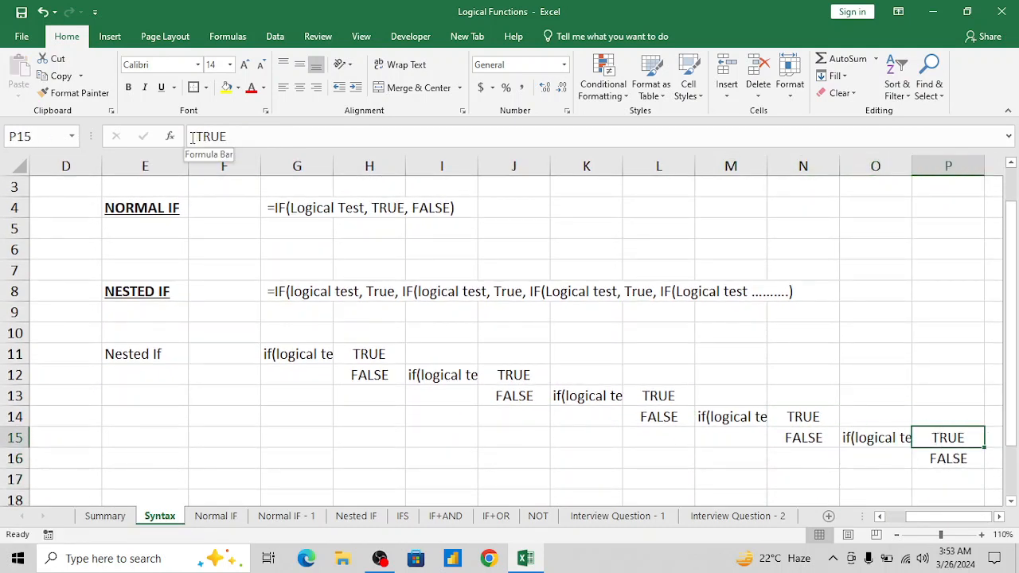
key("Down")
key("Left")
key("Left")
key("Left")
key("Left")
key("Left")
key("Left")
key("Left")
key("Left")
key("Left")
key("Up")
key("Left")
key("Left")
key("Left")
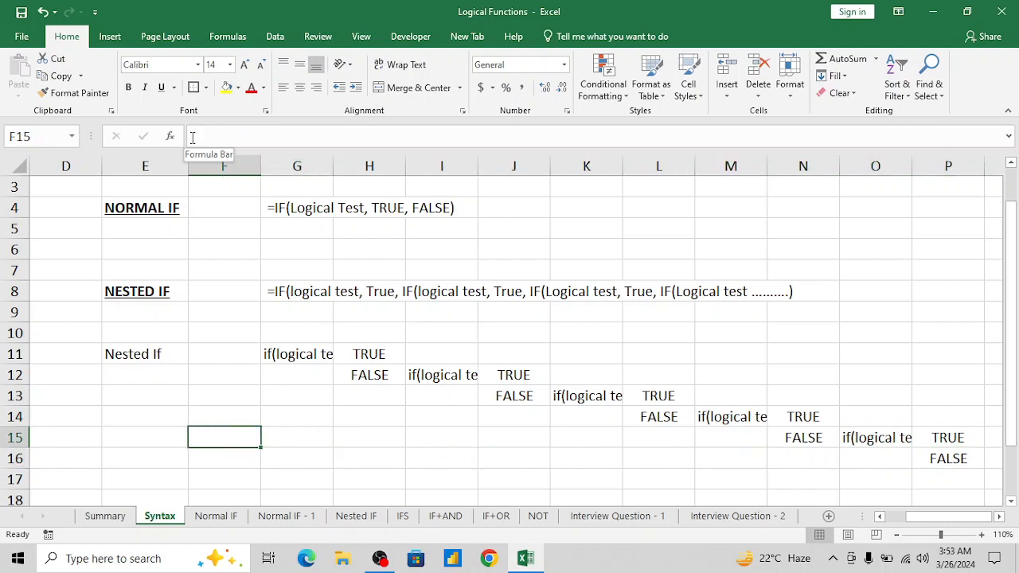
key("Up")
key("ctrl+Up")
key("Down")
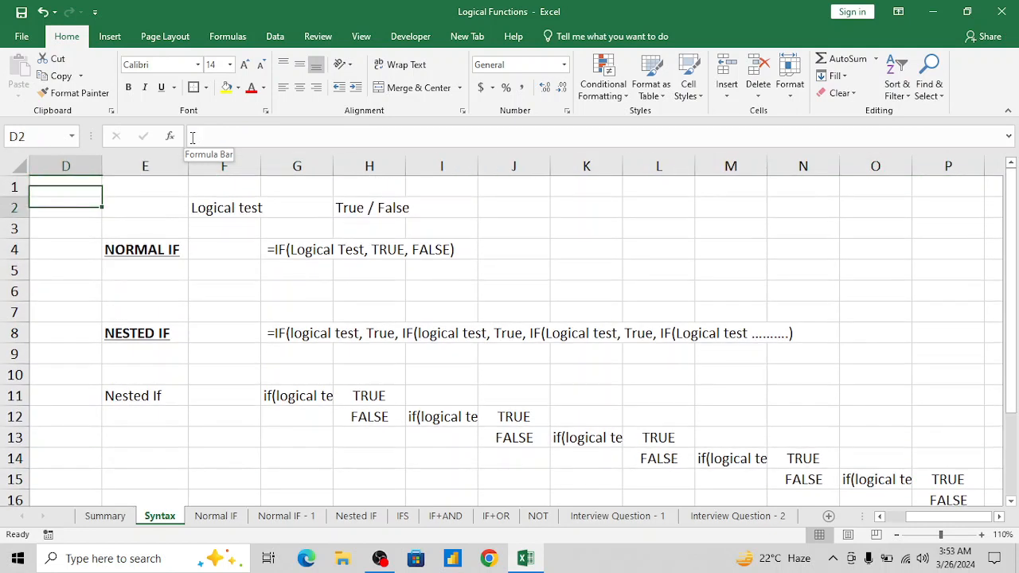
key("Down")
key("Down")
key("Left")
key("Left")
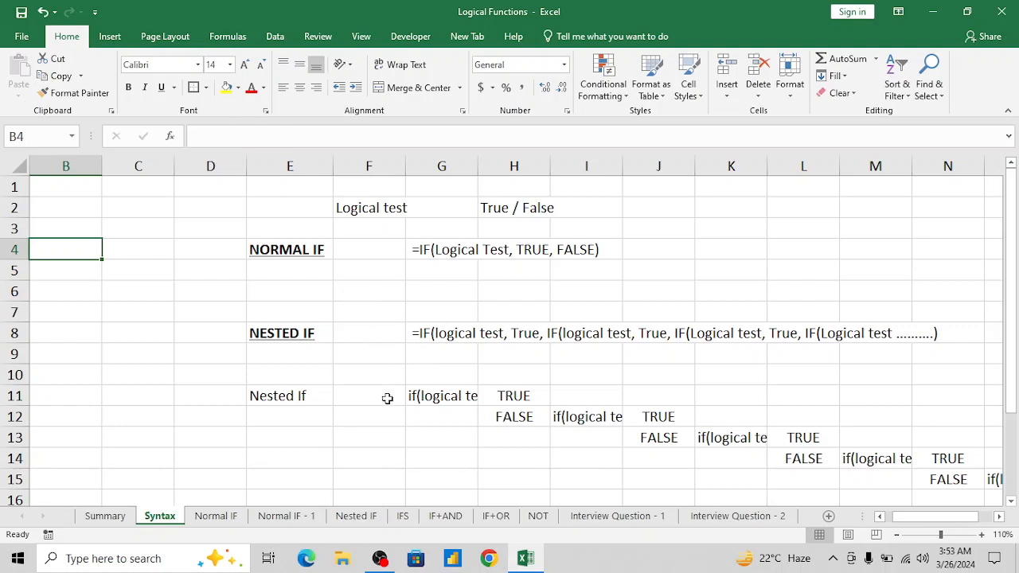
left_click(363, 340)
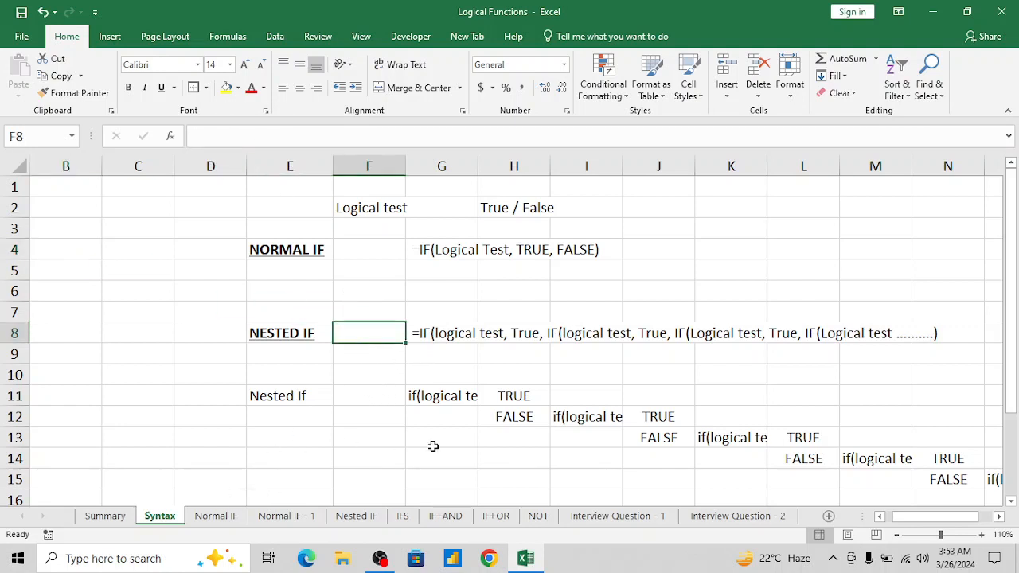
Step: Open the Normal IF sheet and examine the layout of its Checking Eligibility for Vote example
left_click(213, 516)
left_click(298, 327)
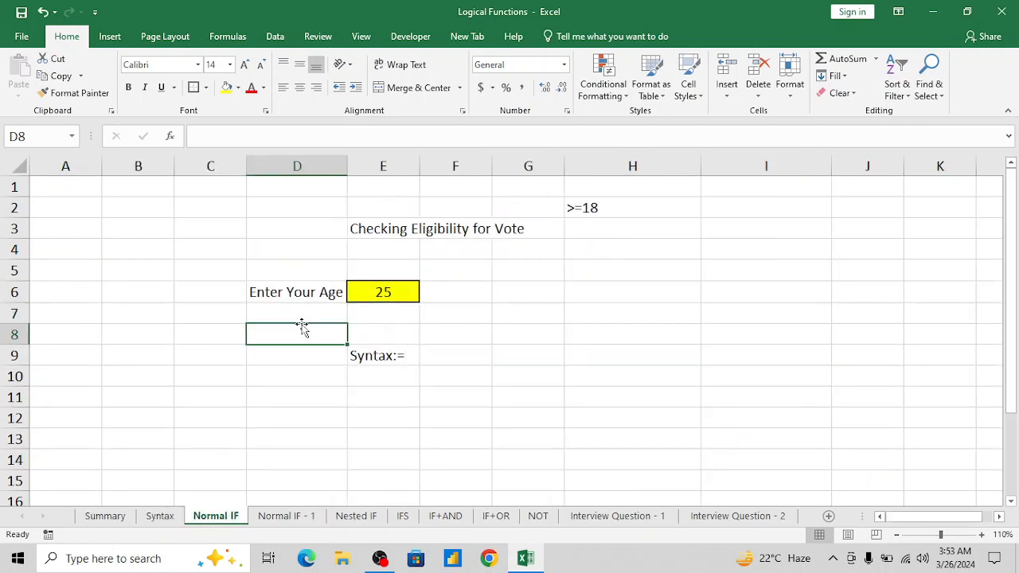
key("Up")
key("Up")
key("Up")
key("Up")
key("Up")
key("Up")
key("Up")
key("Right")
key("Right")
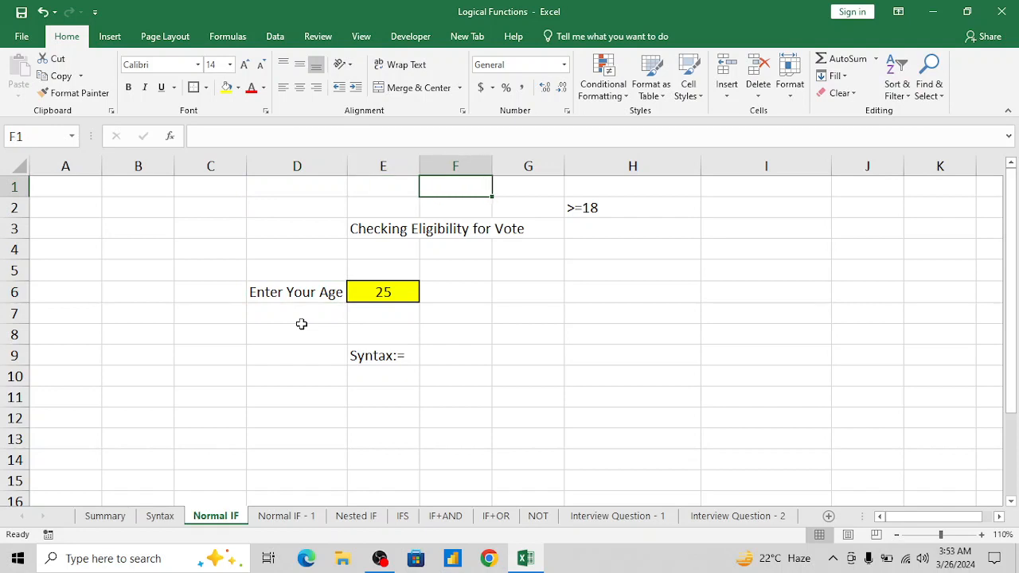
key("Down")
key("Down")
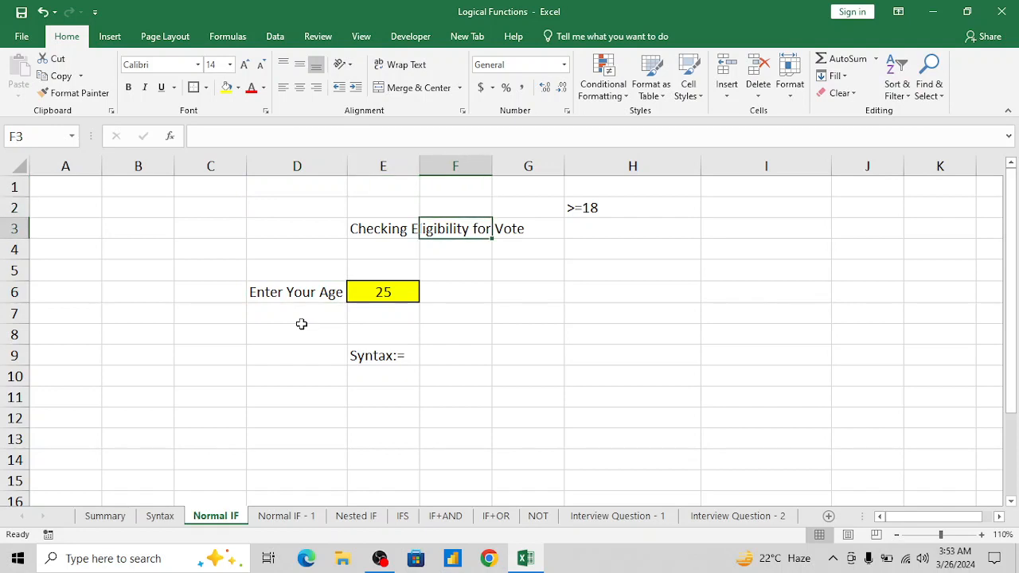
key("Down")
key("Down")
key("Down")
key("Down")
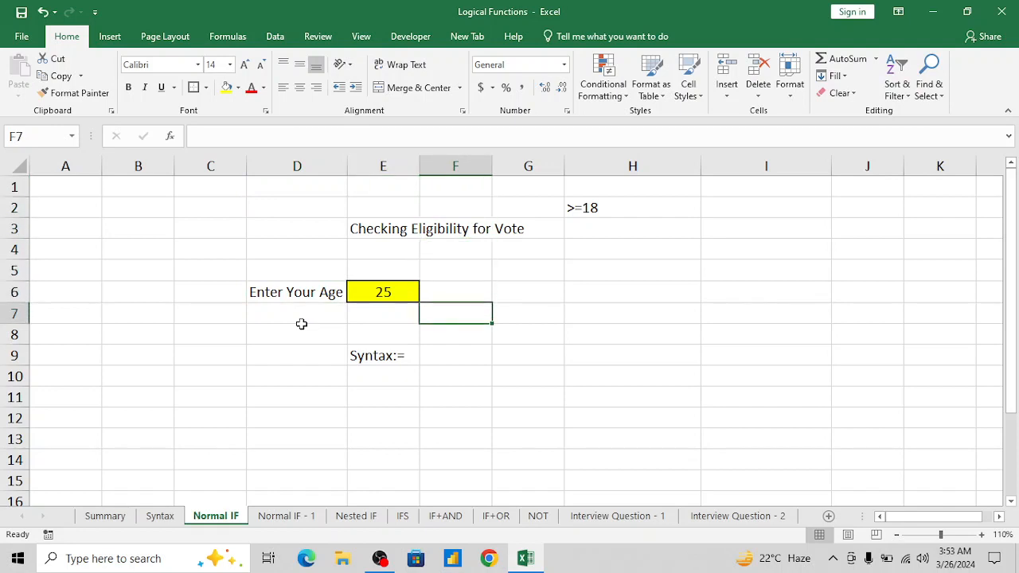
key("Up")
key("Up")
key("Up")
key("Up")
key("Up")
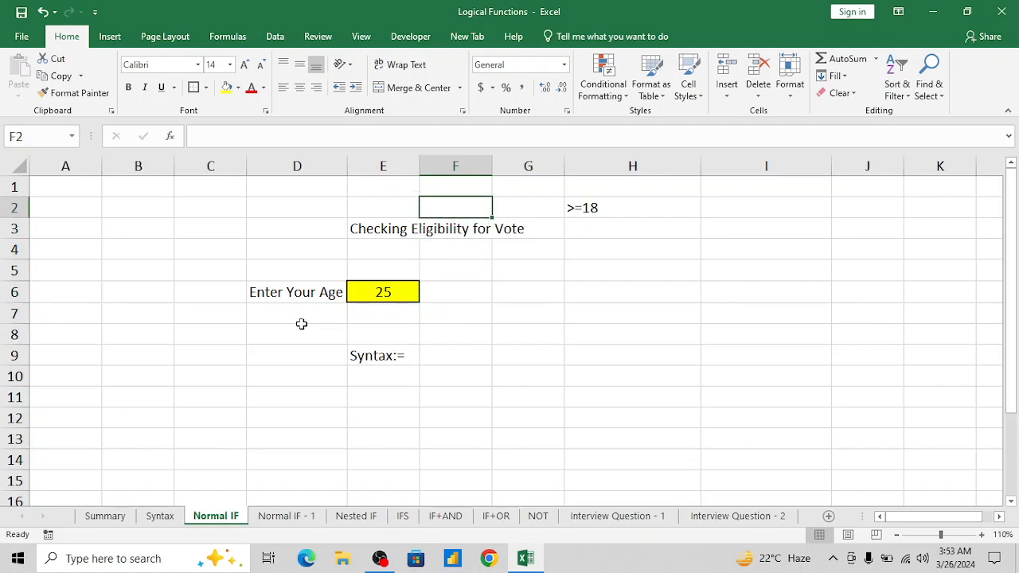
Step: Examine the voting age condition in H2 and the Enter Your Age label with its yellow input cell
key("Down")
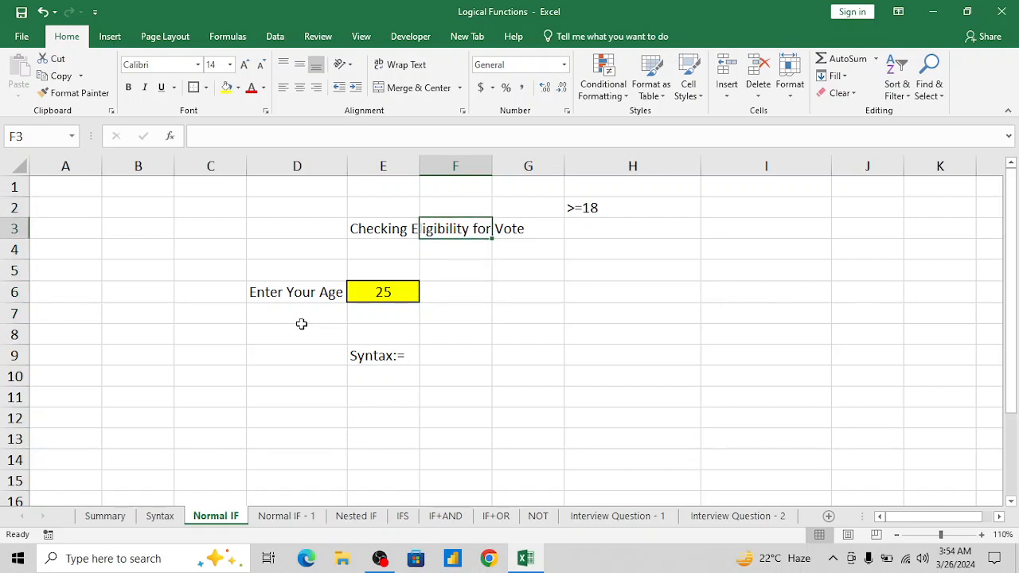
key("Right")
key("Right")
key("Up")
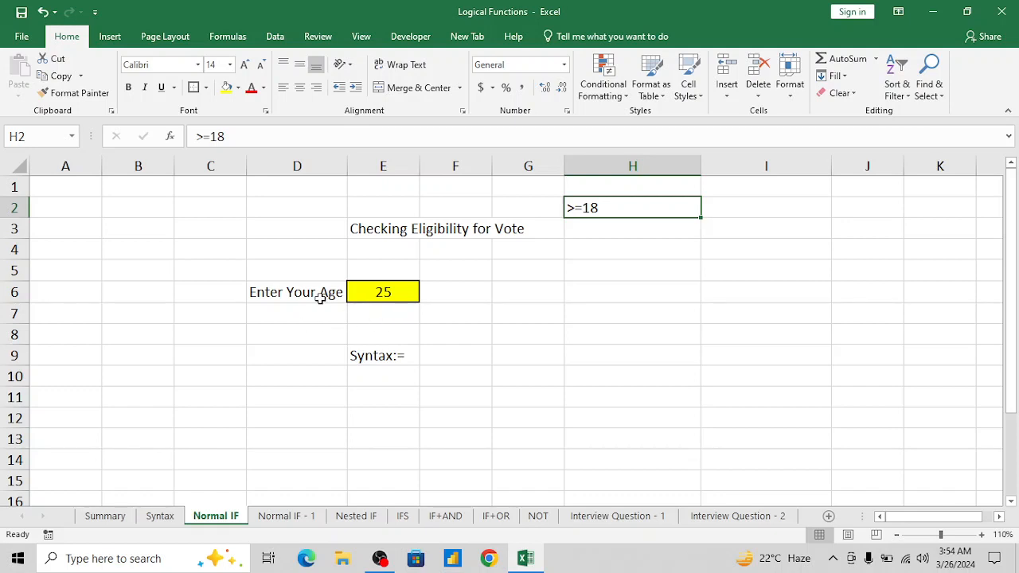
left_click(368, 288)
key("Left")
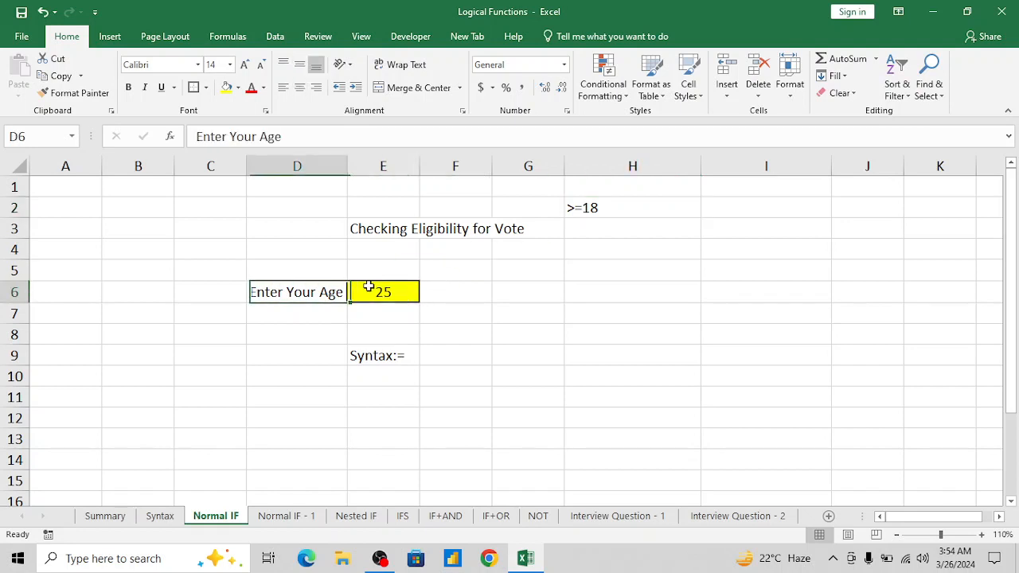
key("Right")
key("Right")
key("Right")
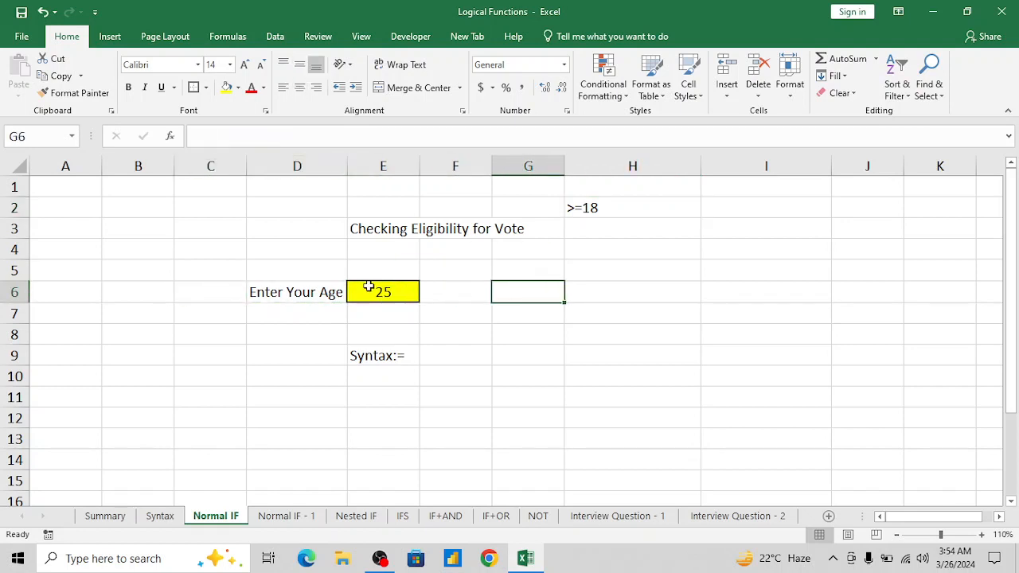
Step: Start an IF formula in G6 testing whether E6 is >=18, with "You are Eligible for Vote" as the true result
type("=")
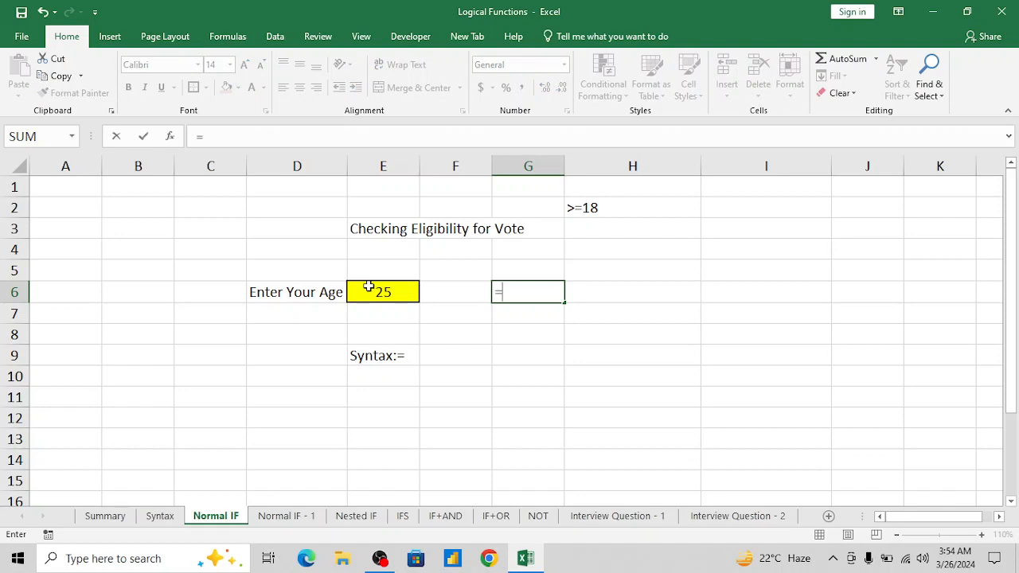
type("IF(")
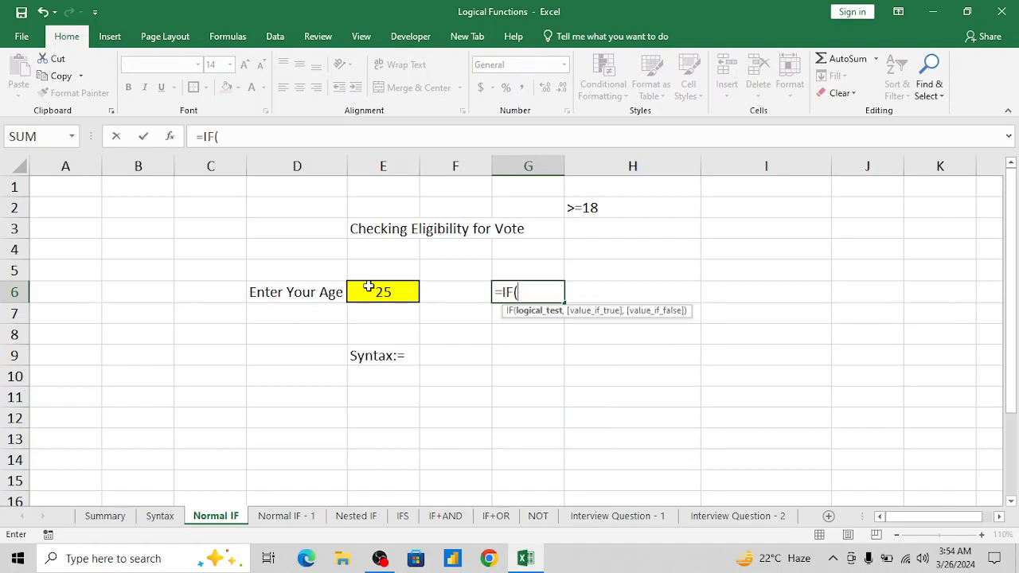
key("Left")
key("Left")
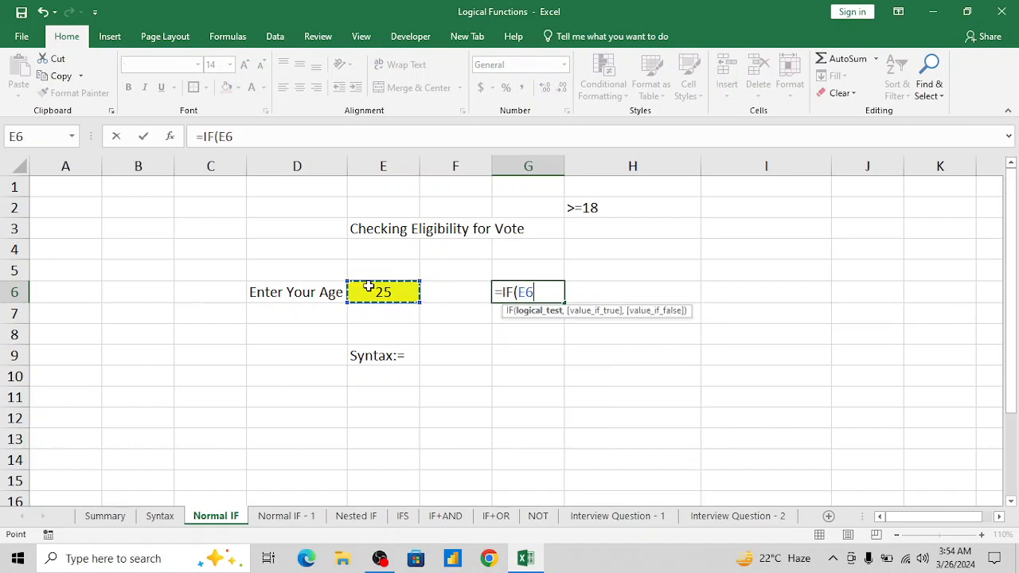
type(">")
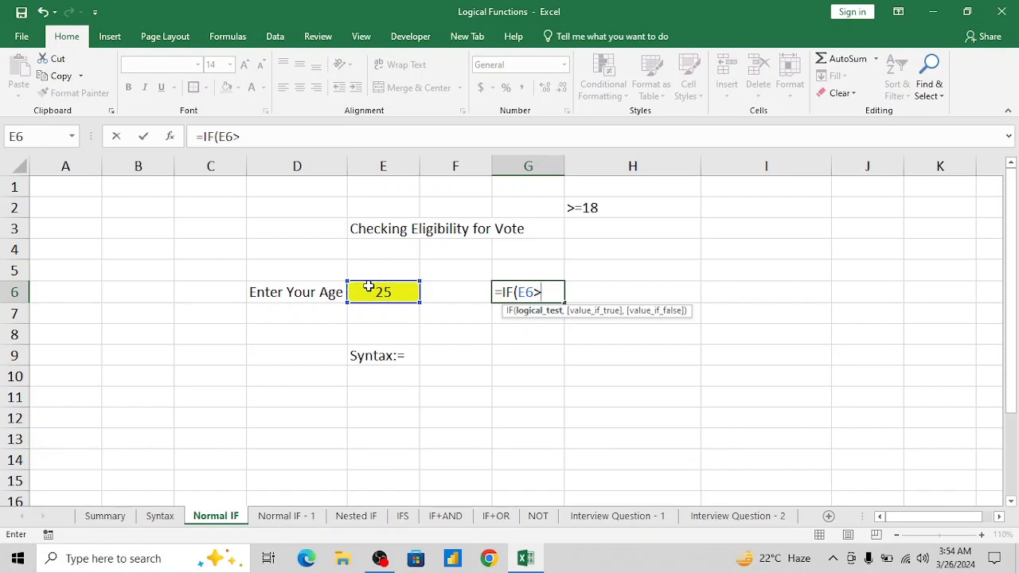
type("=18,")
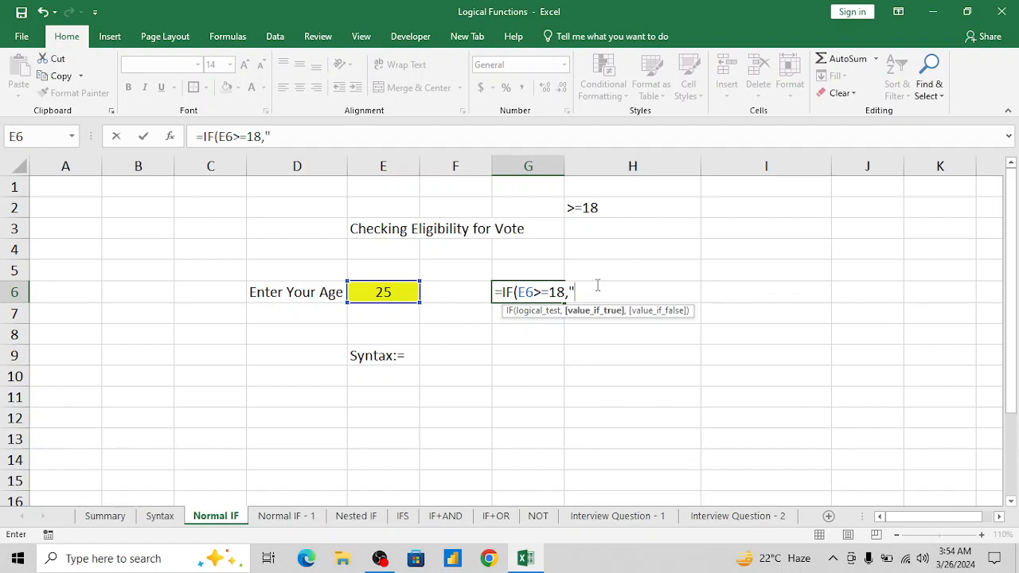
type("\"You are ")
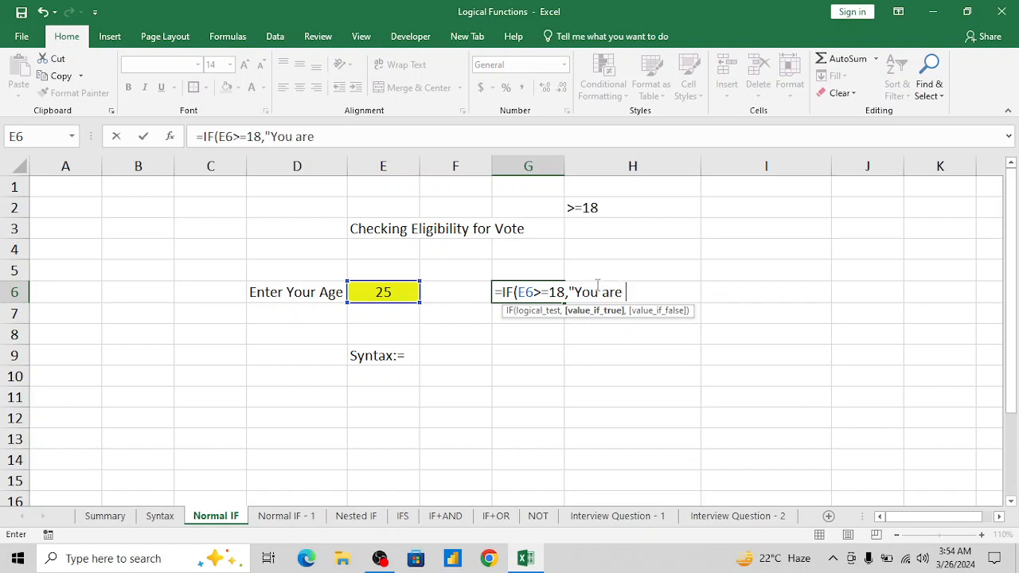
type("Eligible")
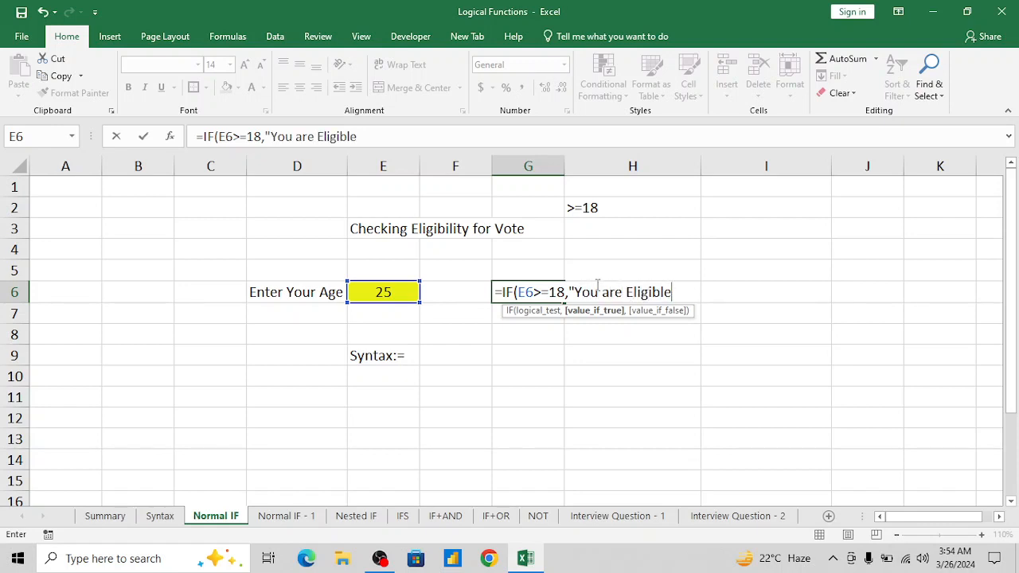
type(" for Vote")
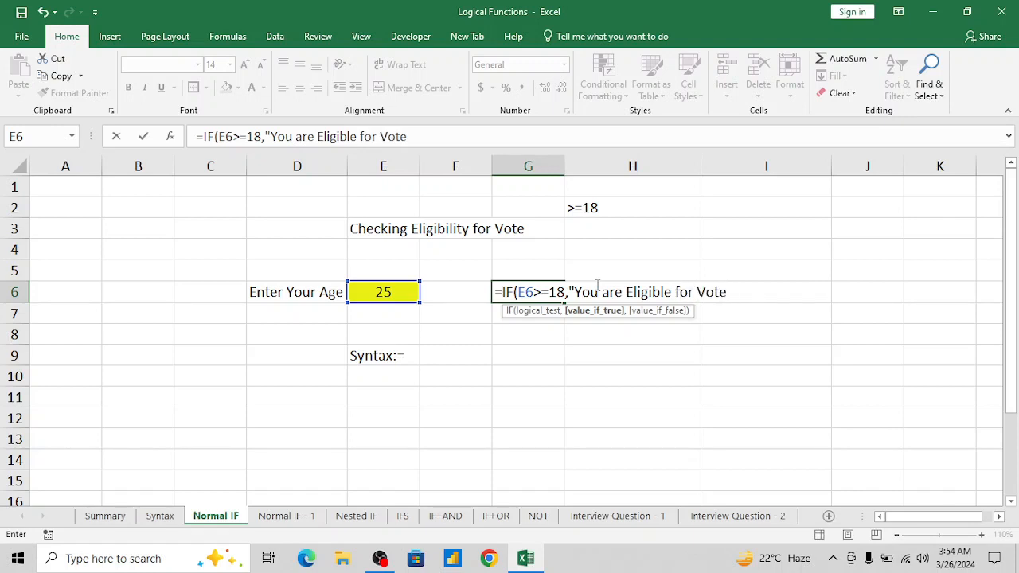
type("\",")
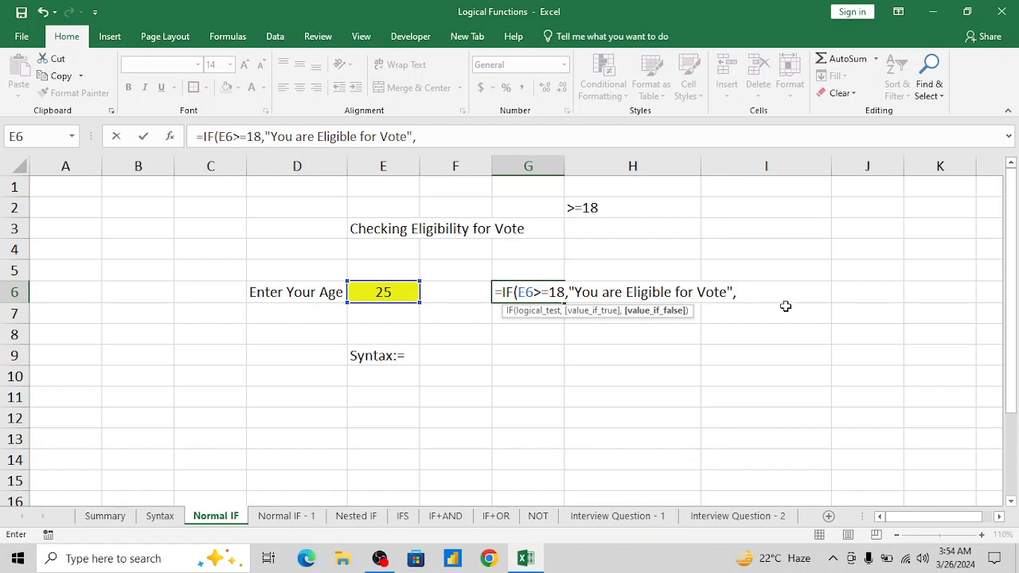
Step: Complete the G6 formula with "You are not Eligible for Vote" as the false result
type(" You are o")
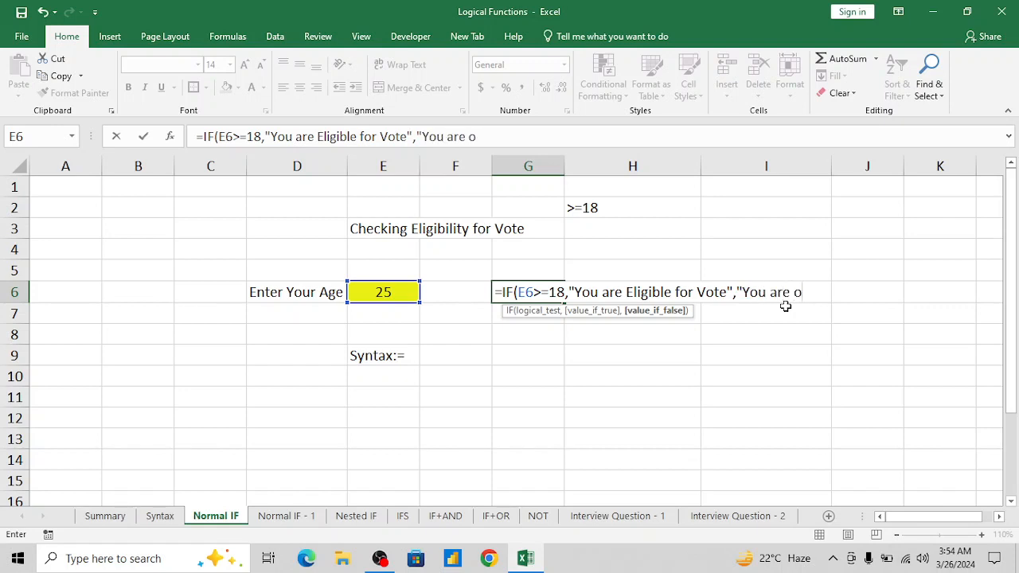
key("BackSpace")
type("not Eligble")
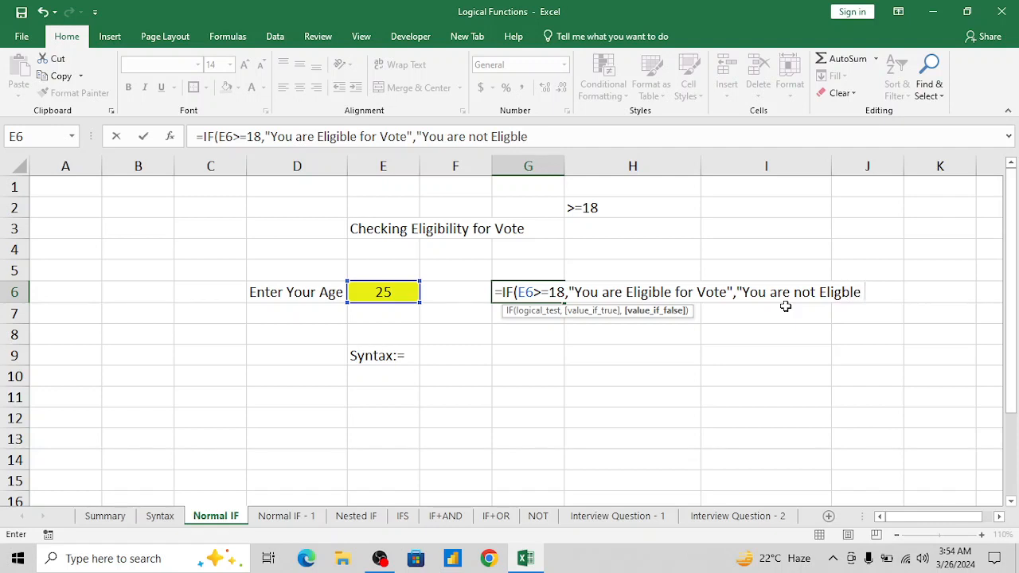
key("BackSpace")
key("BackSpace")
key("BackSpace")
type("ible for Vote")
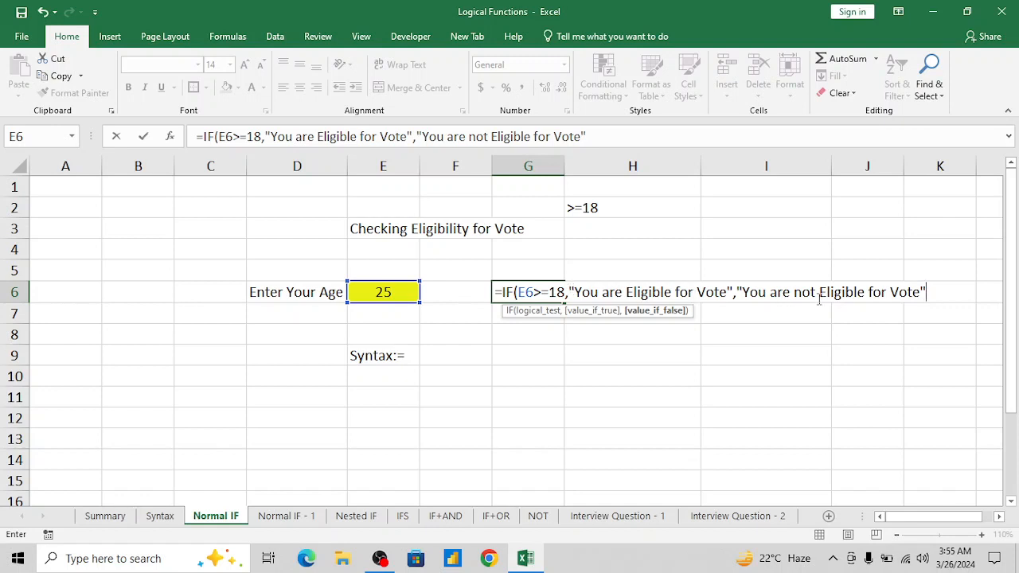
type(")")
key("Return")
key("Up")
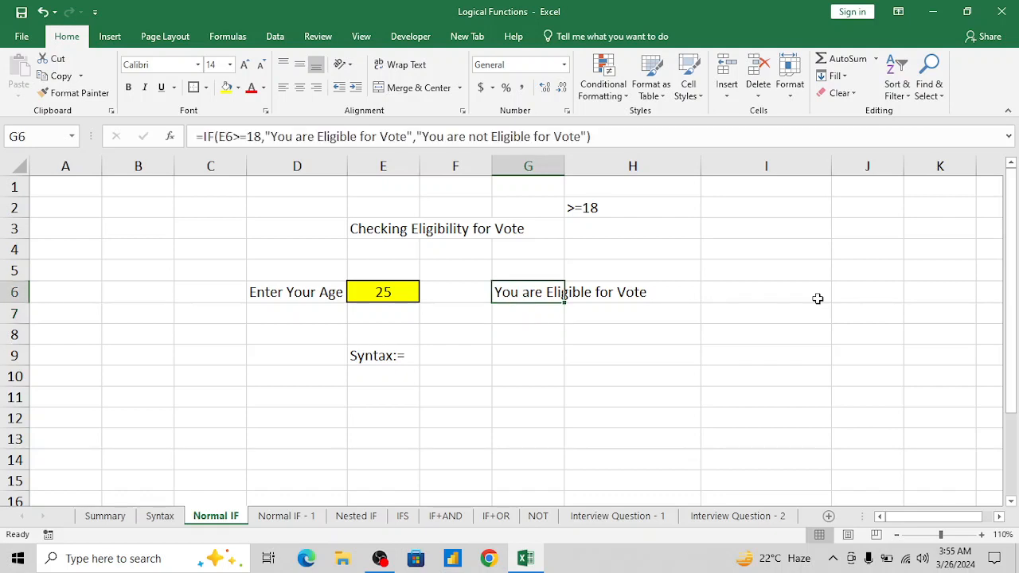
Step: Test the eligibility formula by entering the ages 18 and 15 in E6
key("Down")
key("Down")
key("Up")
key("Up")
key("Left")
key("Left")
key("Left")
key("Right")
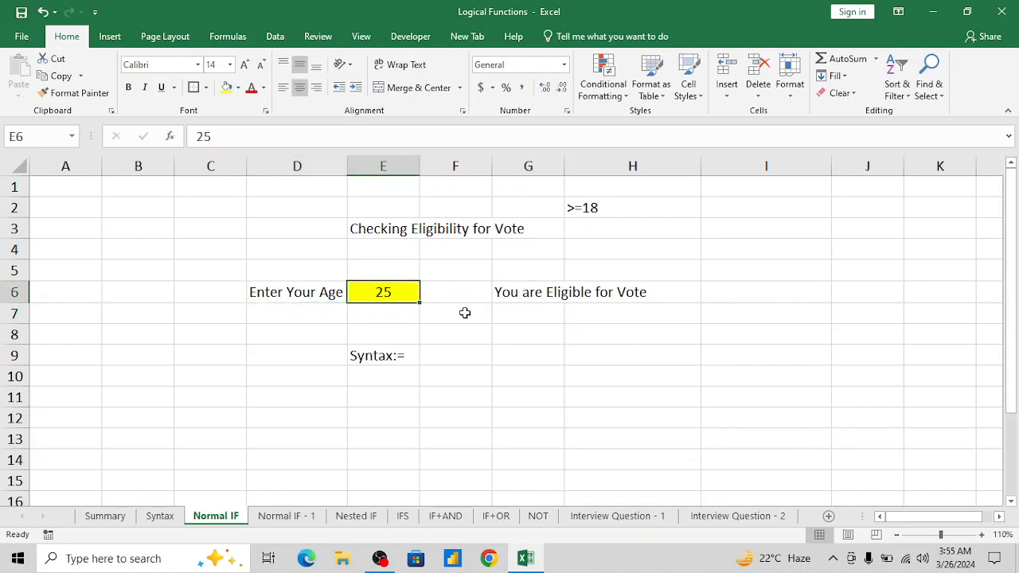
type("18")
key("Return")
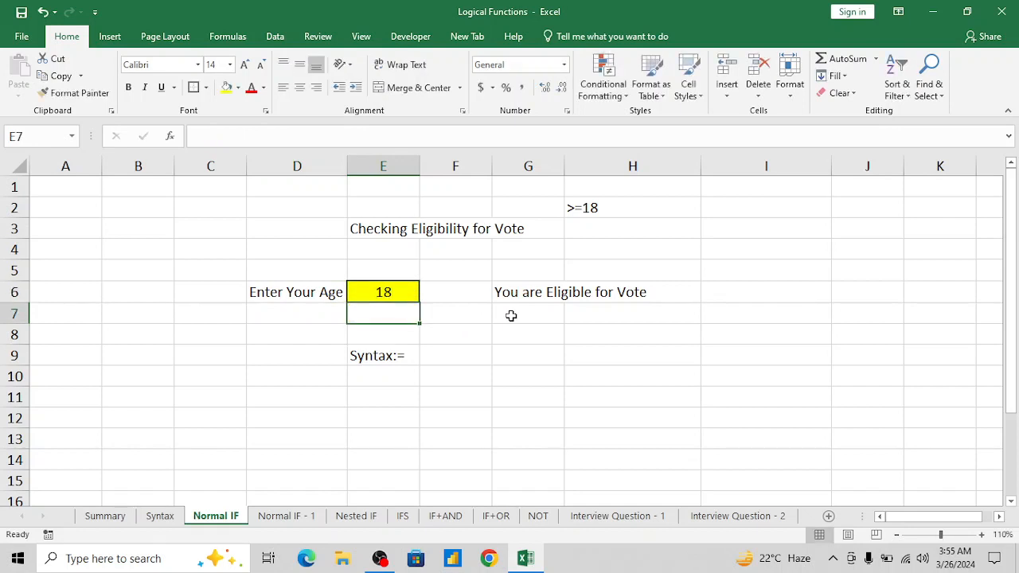
key("Up")
type("15")
key("Return")
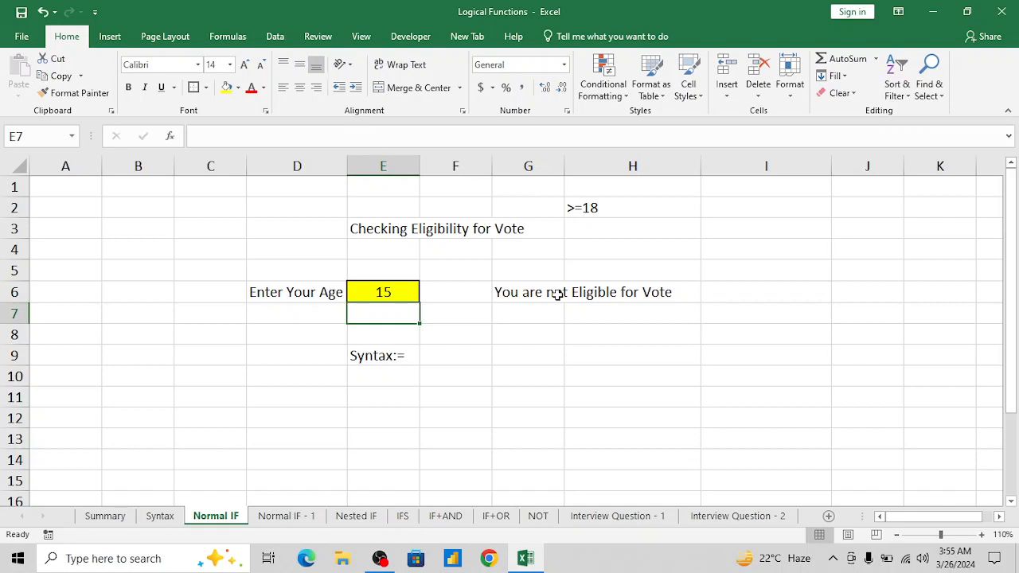
Step: Review the age in E6, the logical test inside the G6 formula and the Syntax label in E9
left_click(398, 292)
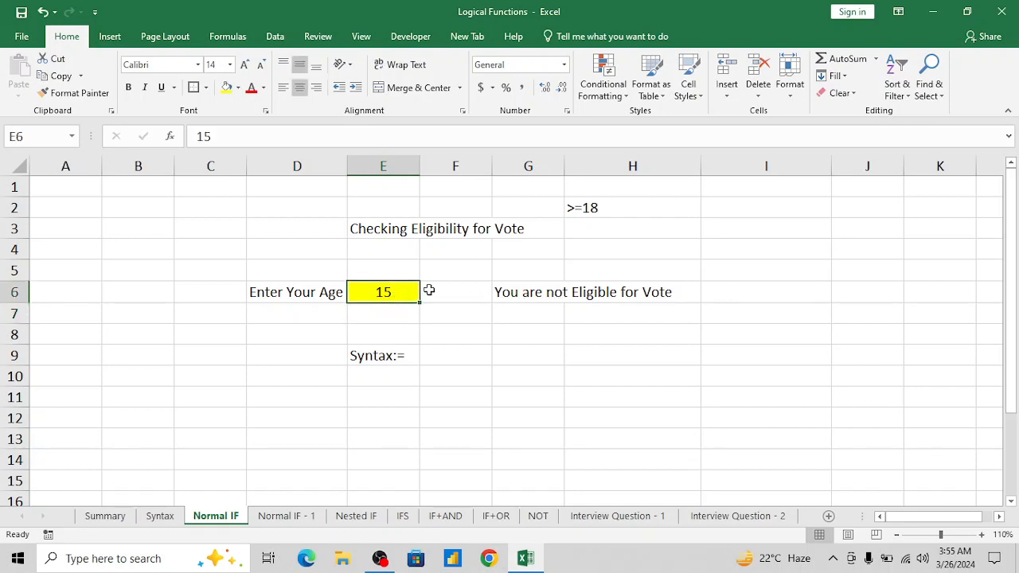
left_click(510, 292)
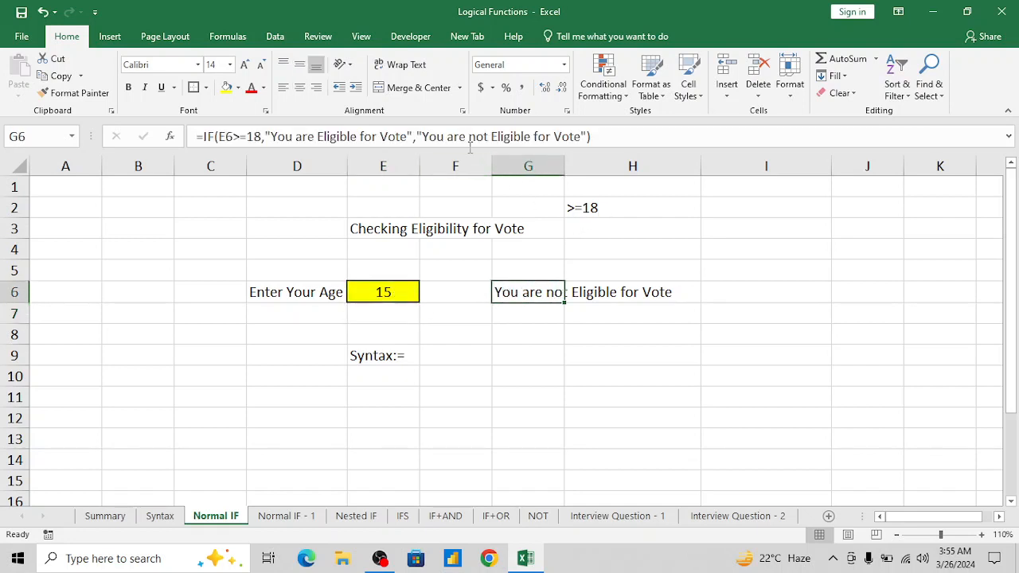
left_click(259, 136)
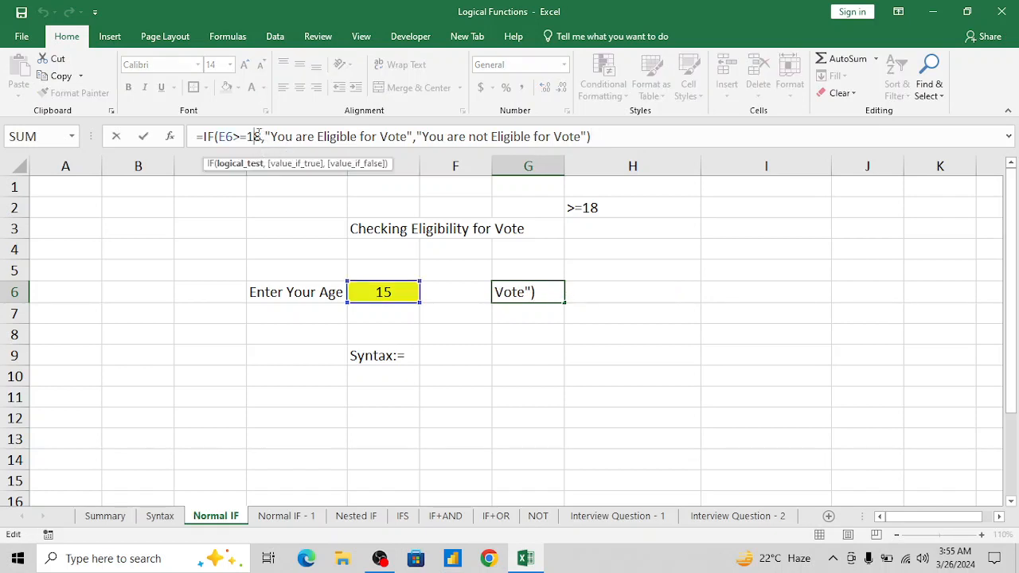
key("Escape")
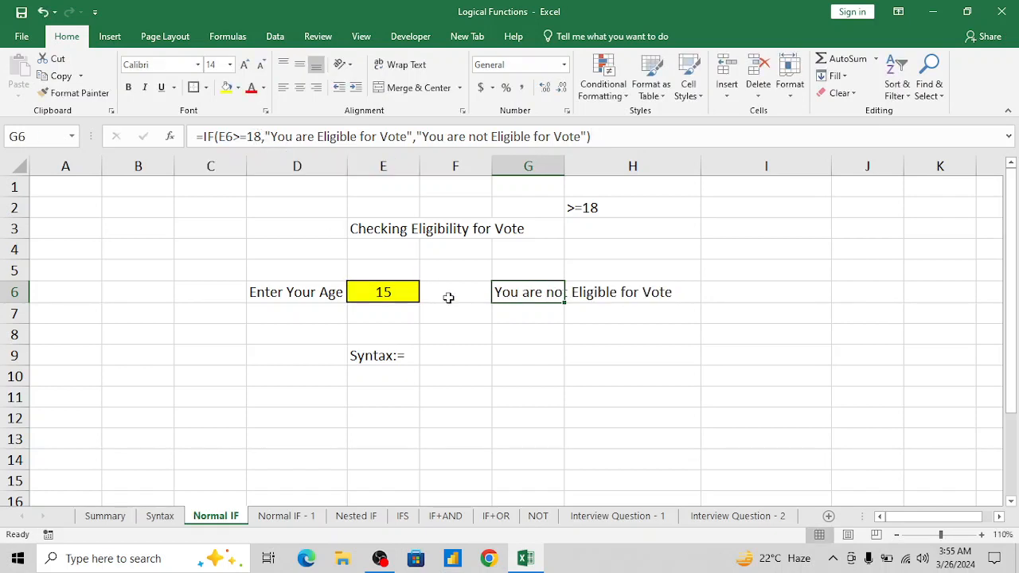
key("Down")
key("Down")
key("Down")
key("Left")
key("Left")
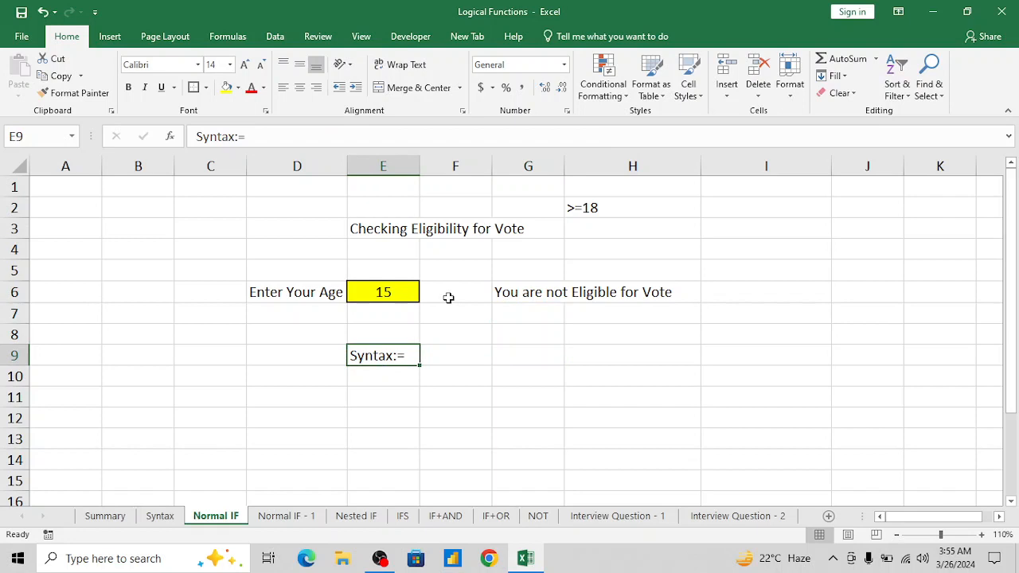
Step: Copy the full IF formula text from G6 and paste it into G9 as plain text with a leading space
left_click(508, 294)
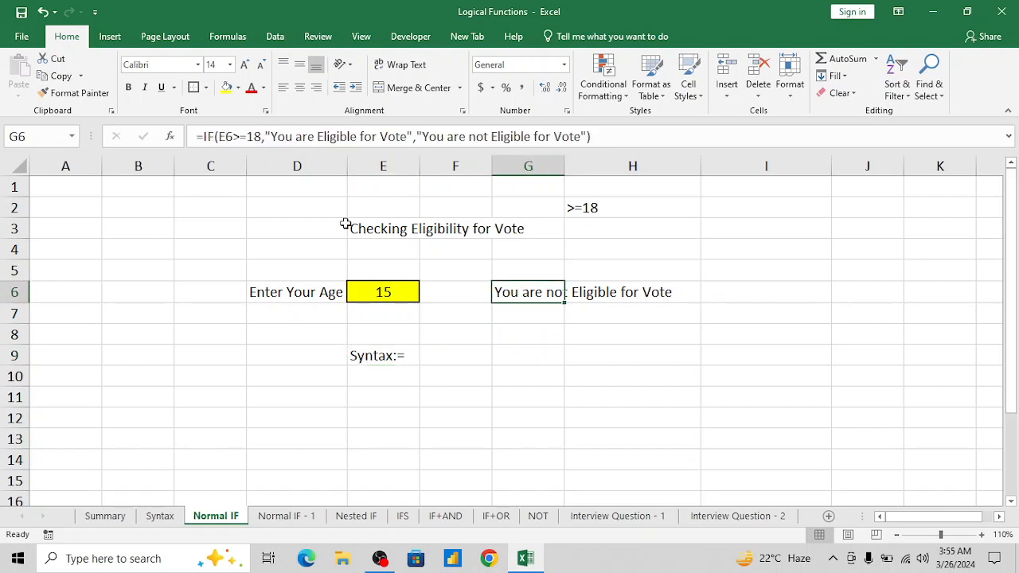
left_click(198, 136)
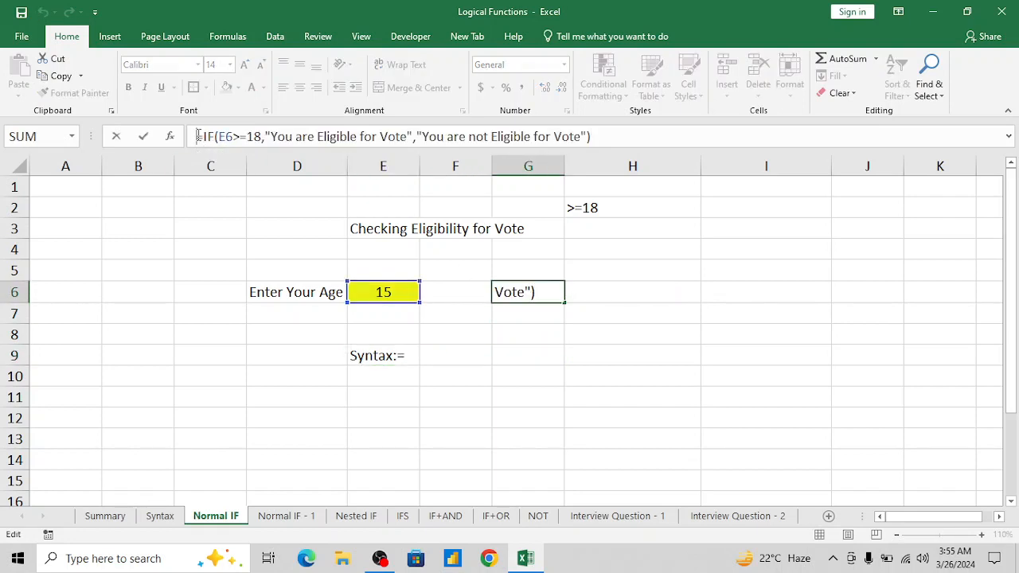
left_click_drag(198, 136, 667, 135)
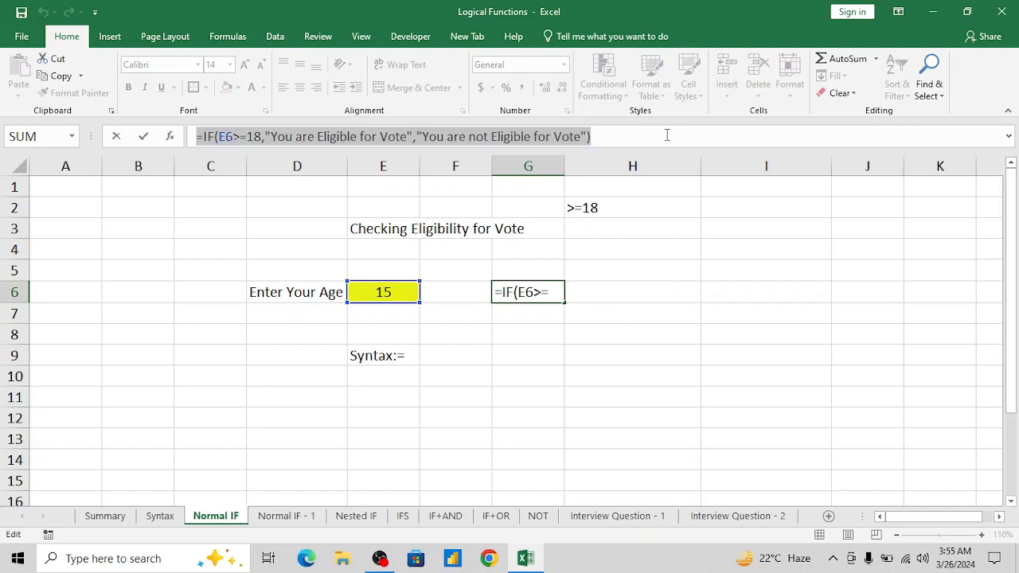
key("ctrl+c")
key("Escape")
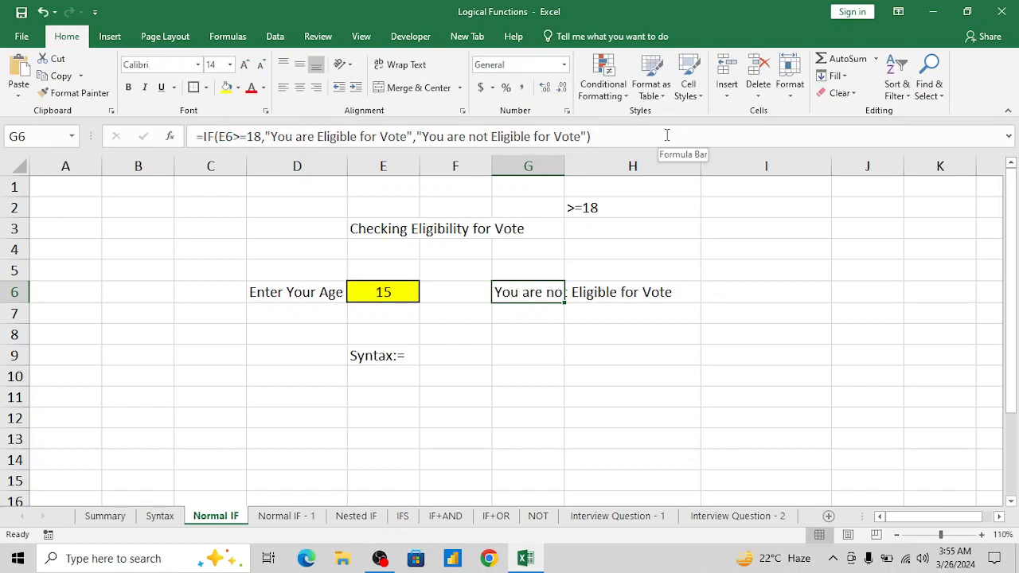
key("Down")
key("Down")
key("Down")
key("Down")
key("Up")
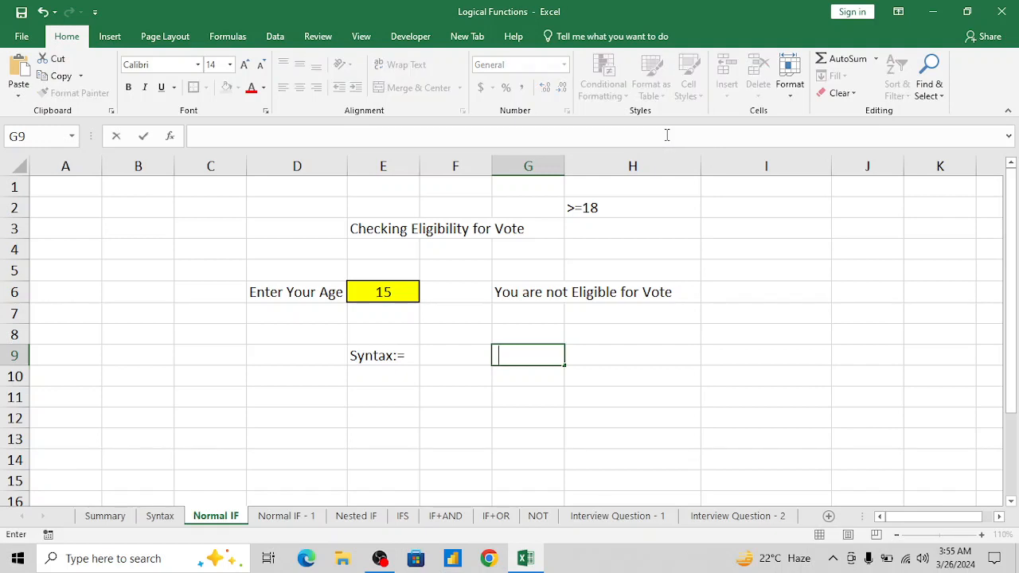
key("ctrl+v")
key("Return")
key("Down")
key("Down")
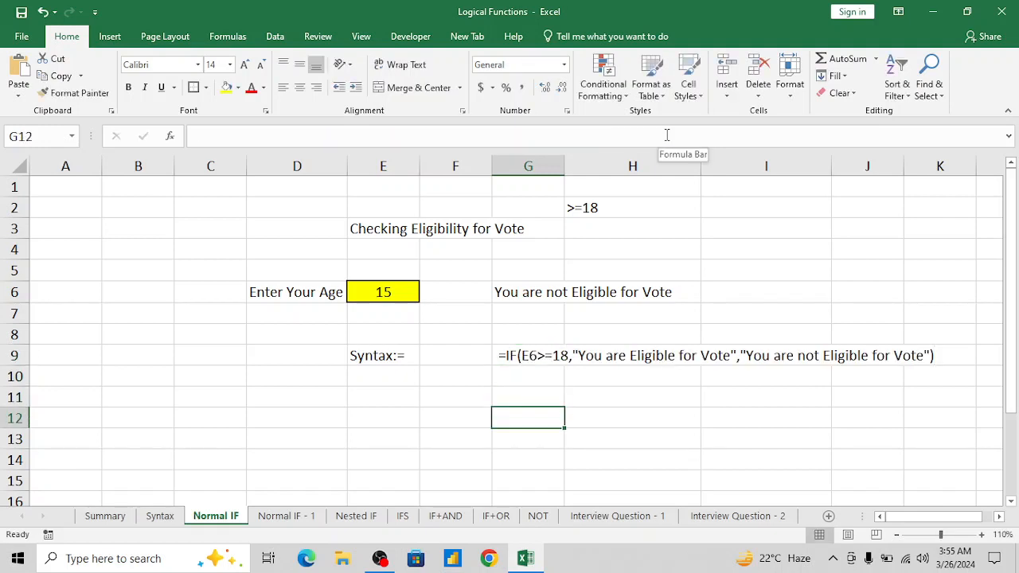
Step: Label the test part of the written-out formula by entering "Logical test" in G10
key("Up")
key("Up")
key("Up")
key("Down")
key("Down")
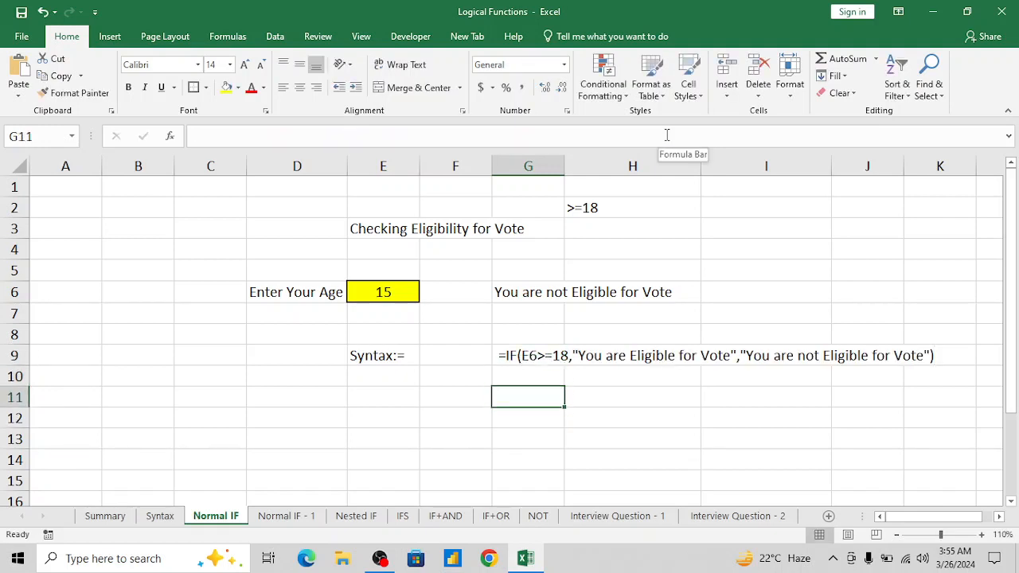
left_click(545, 372)
type("Lo")
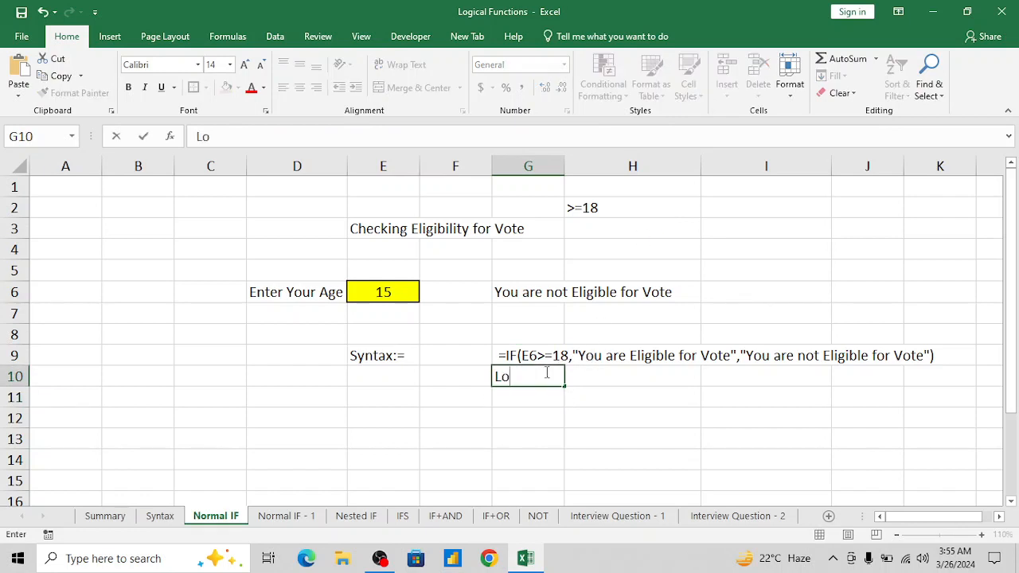
type("gical ")
type("test")
key("BackSpace")
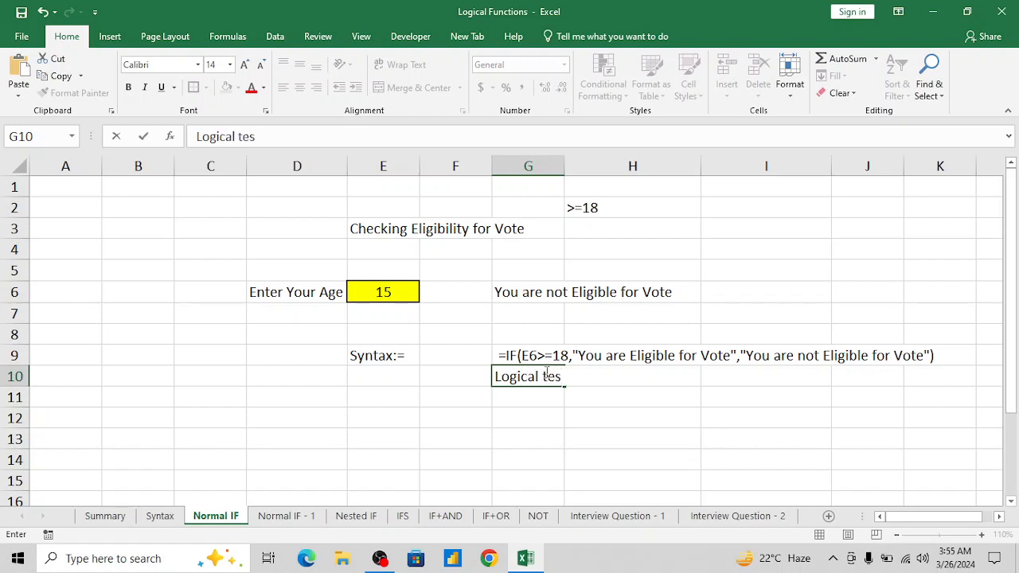
key("Return")
Step: Enter True in H10, beneath the eligible message of the written-out formula
key("Up")
key("Up")
key("Right")
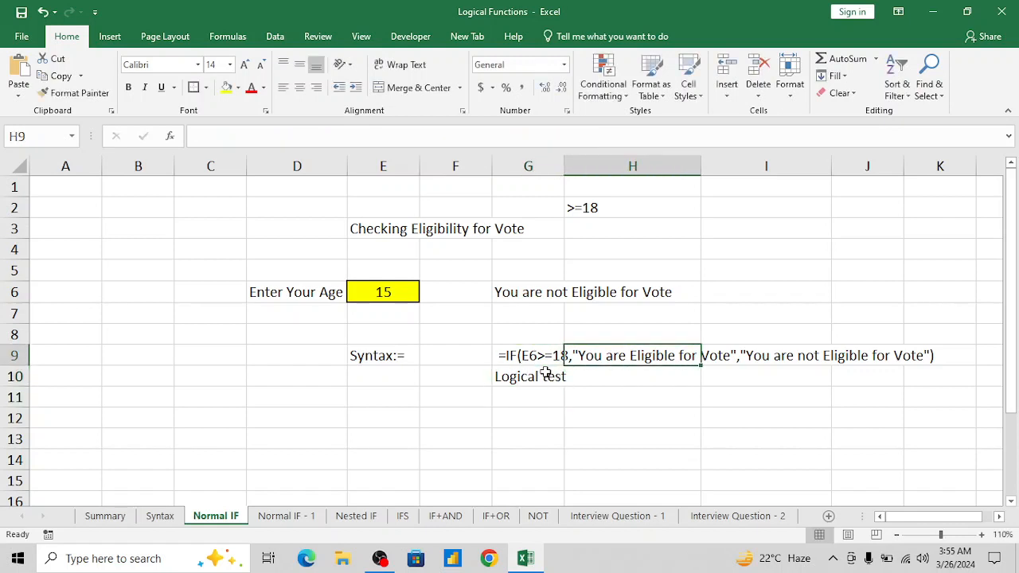
key("Down")
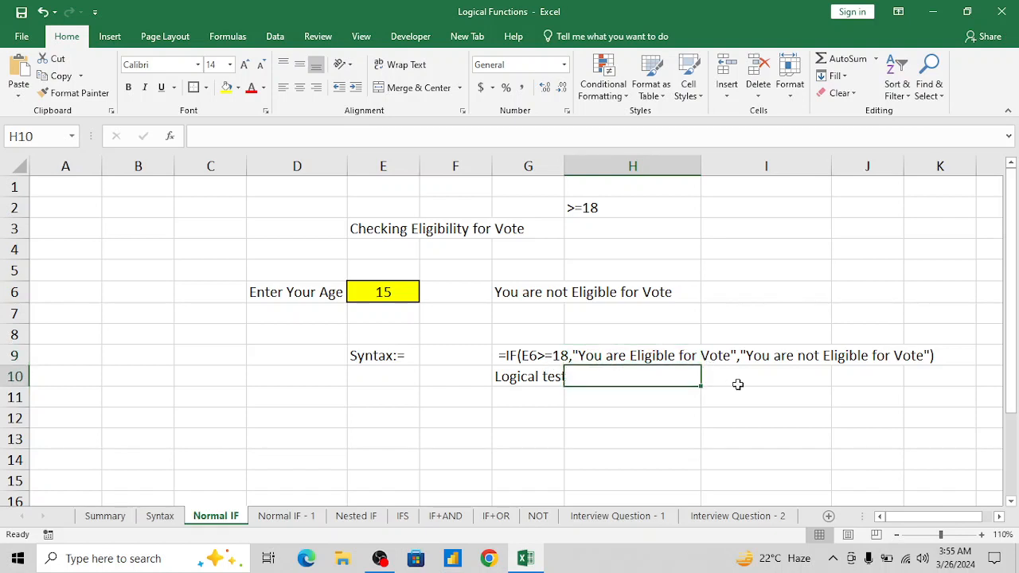
type("True")
key("Return")
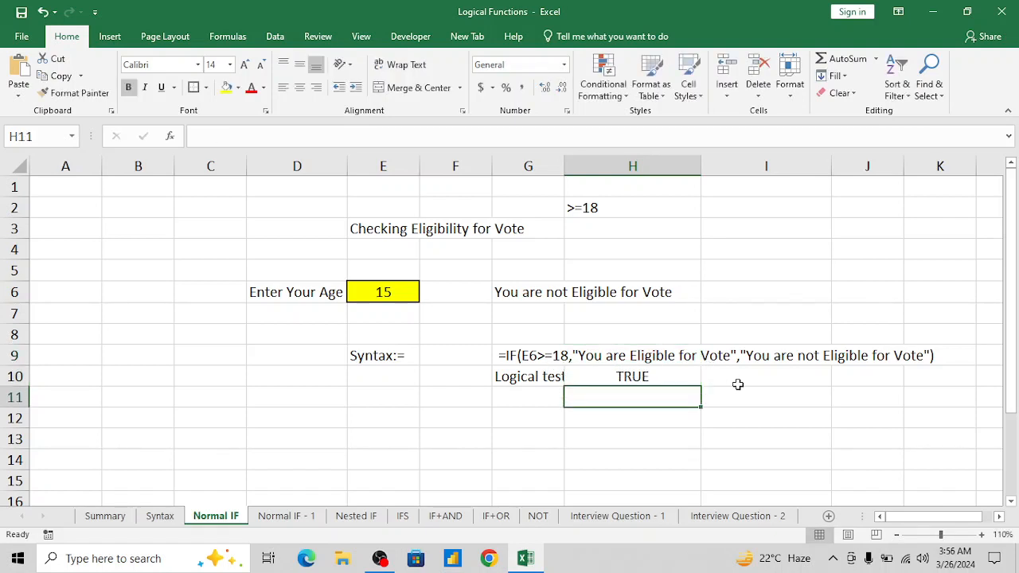
Step: Enter False in I10, beneath the not-eligible message of the written-out formula
key("Up")
key("Right")
key("Right")
key("Up")
key("Left")
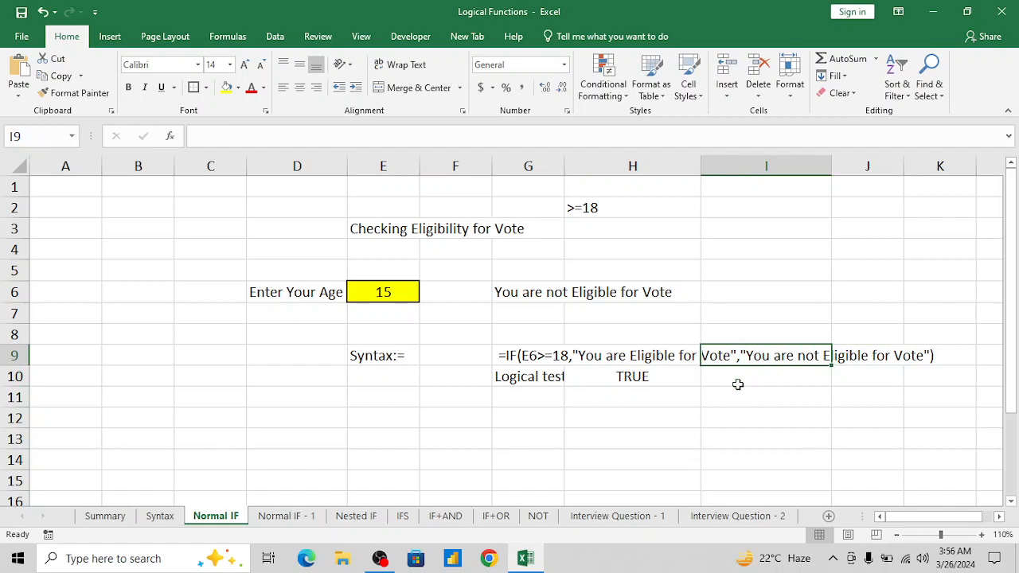
key("Down")
type("False")
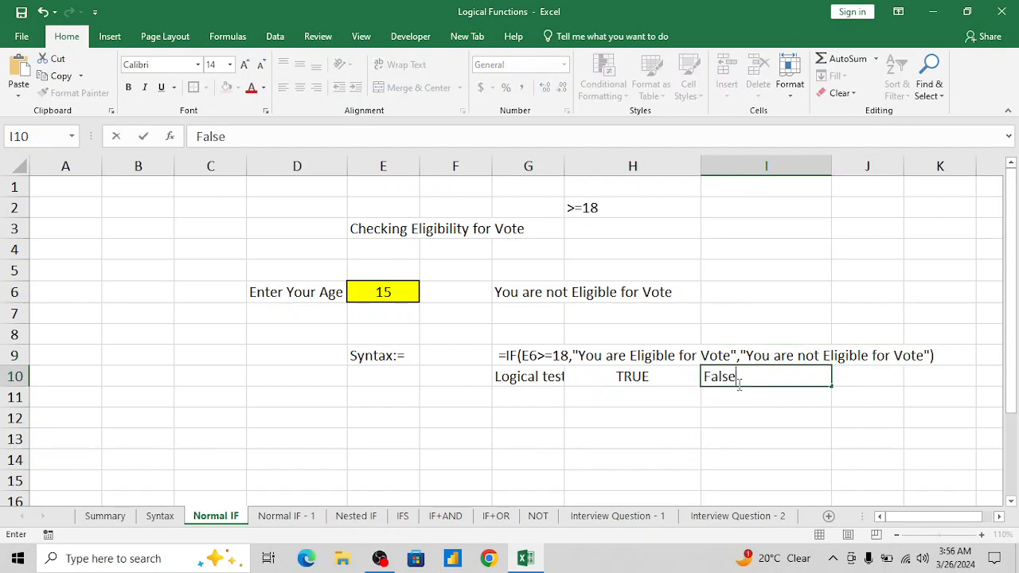
key("Return")
Step: Widen column G slightly so the "Logical test" label in G10 fits inside its cell
key("Up")
key("Left")
key("Left")
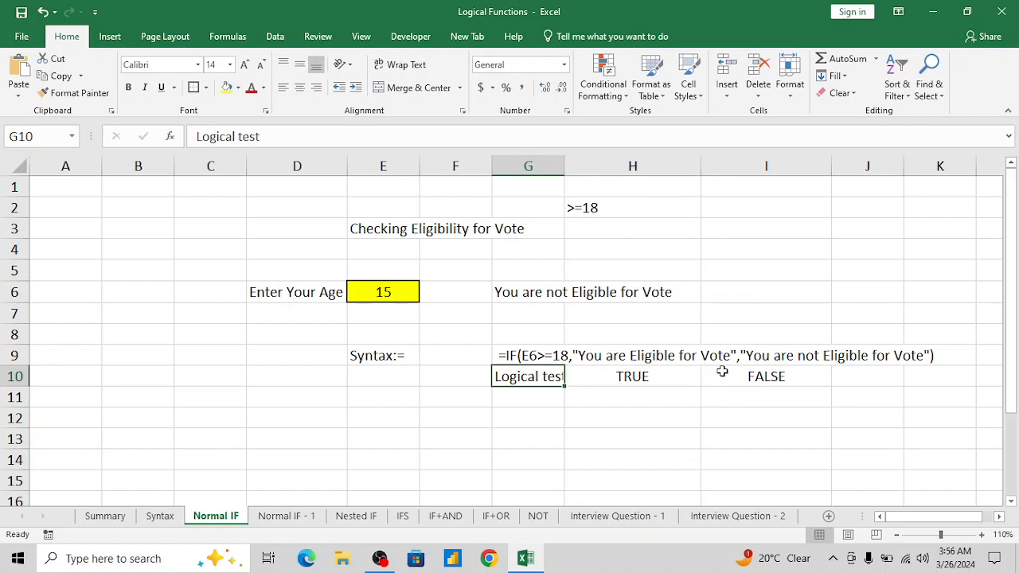
left_click_drag(566, 167, 575, 167)
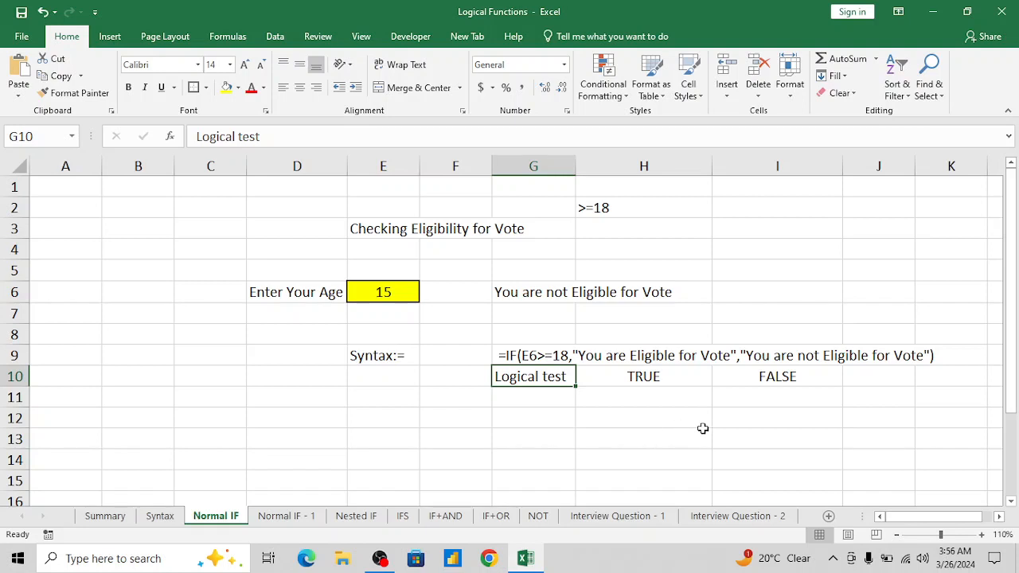
left_click(351, 395)
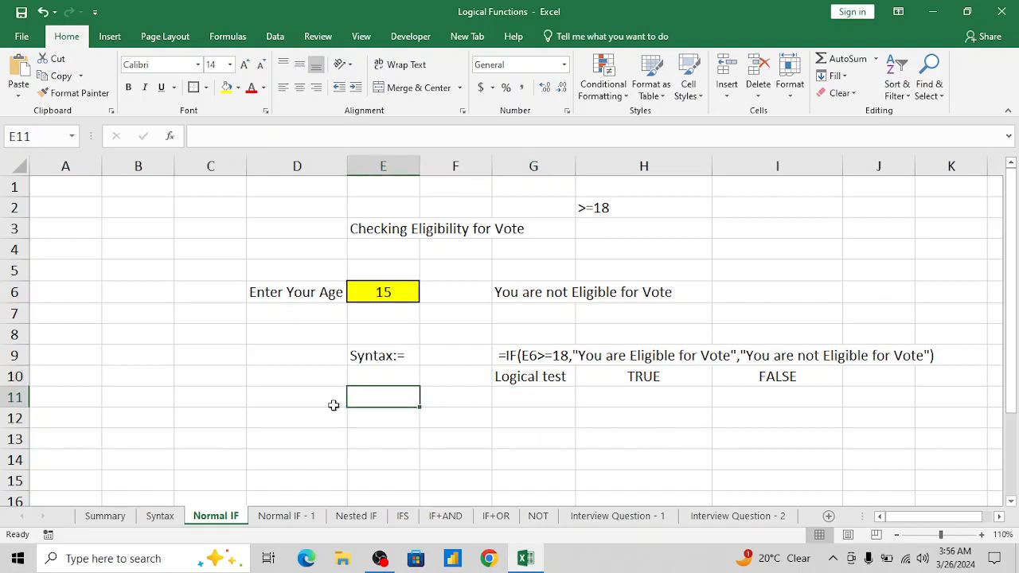
Step: Switch to the Normal IF - 1 sheet and examine the list of marks in A2:A15
left_click(288, 516)
left_click(187, 289)
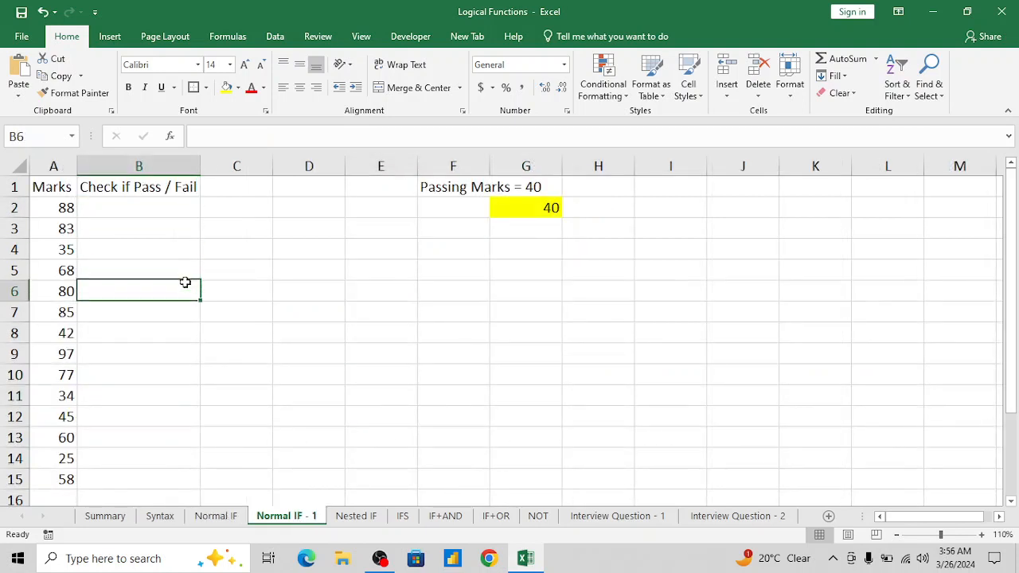
key("ctrl+Up")
key("Left")
key("Down")
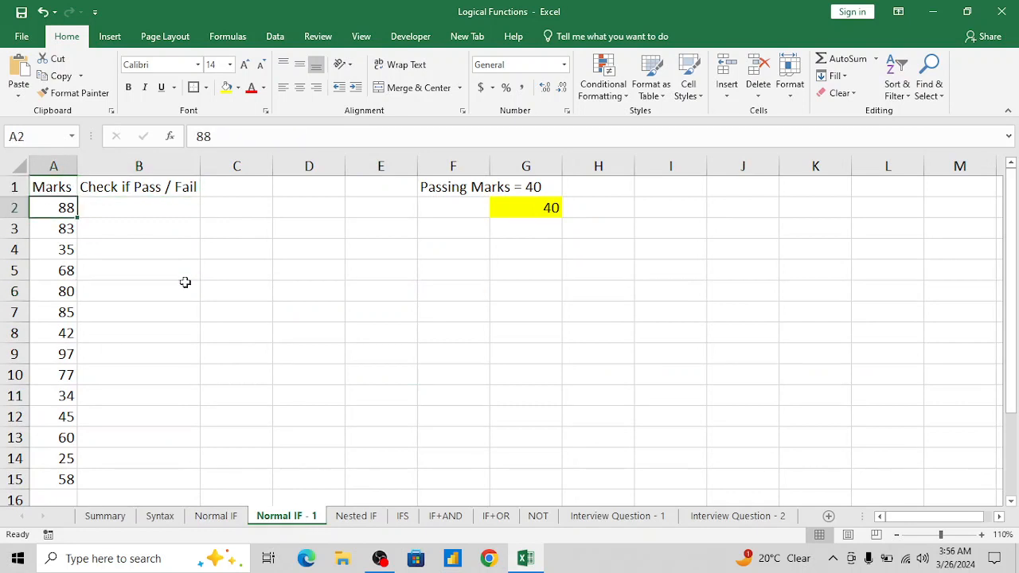
key("ctrl+shift+Down")
key("Up")
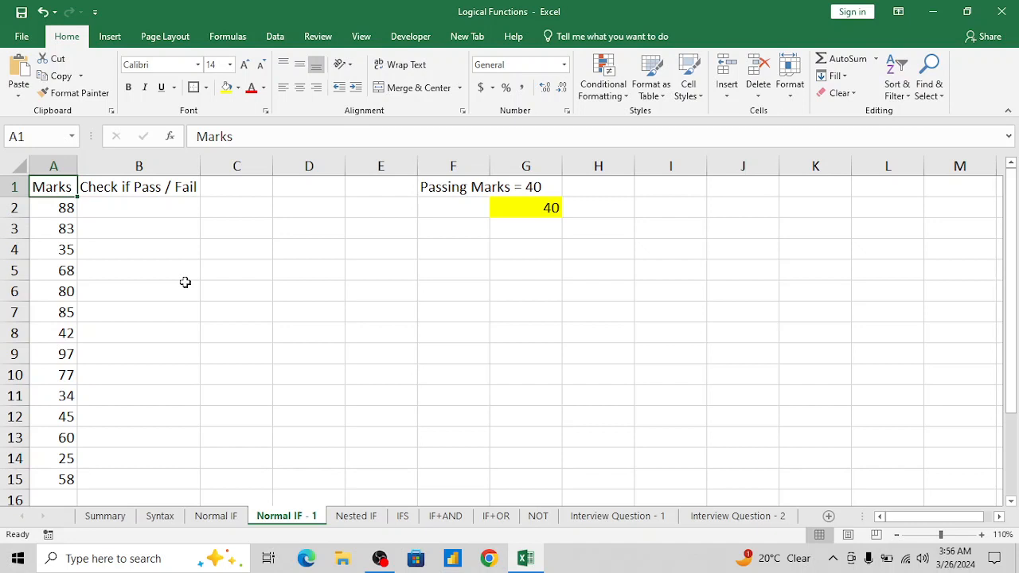
Step: Review the passing mark given in F1 and G2 against the Check if Pass / Fail column
key("Right")
key("Right")
key("Right")
key("Right")
key("Right")
key("Right")
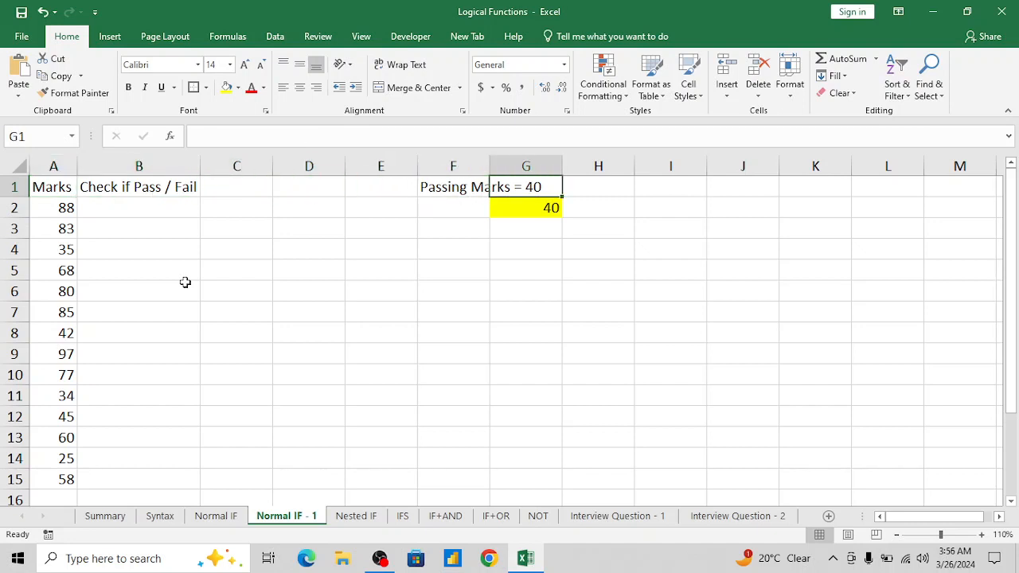
key("Down")
key("Left")
key("Left")
key("Left")
key("Left")
key("Left")
key("Left")
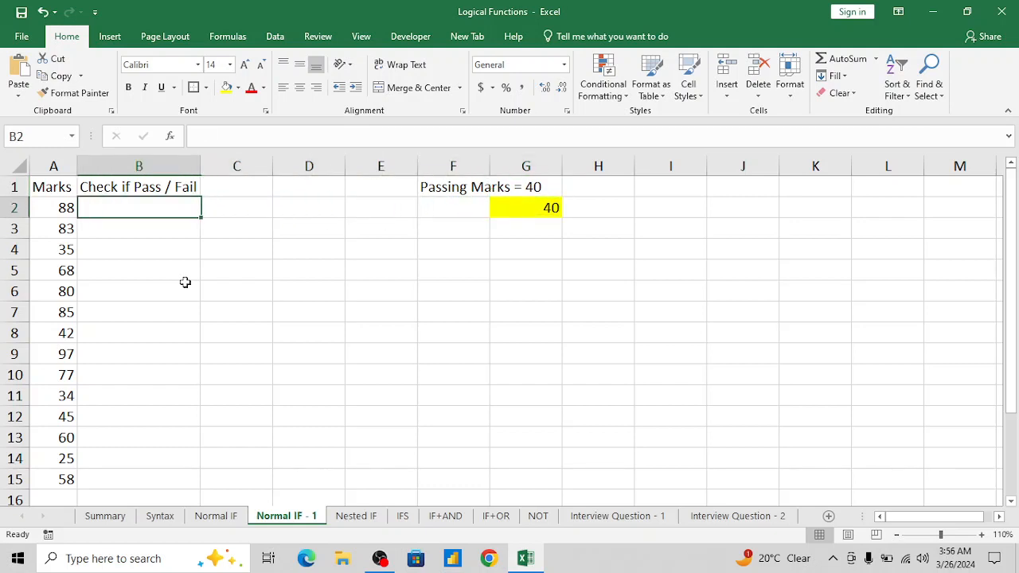
Step: Enter =IF(A2>=40,"Pass","Fail") in B2 to check the first mark
key("Up")
key("Right")
key("Down")
type("=IF(")
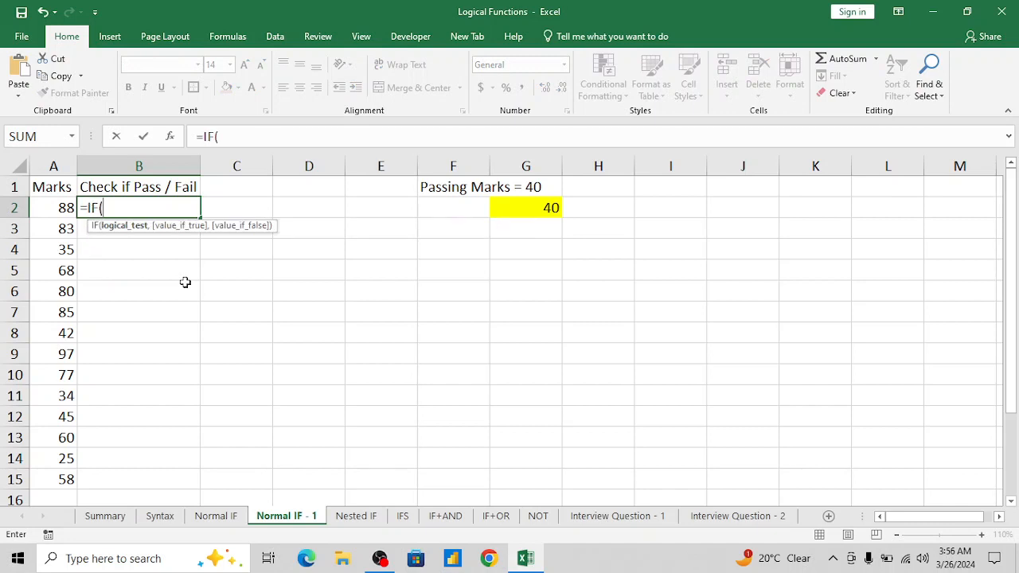
key("Left")
type(">")
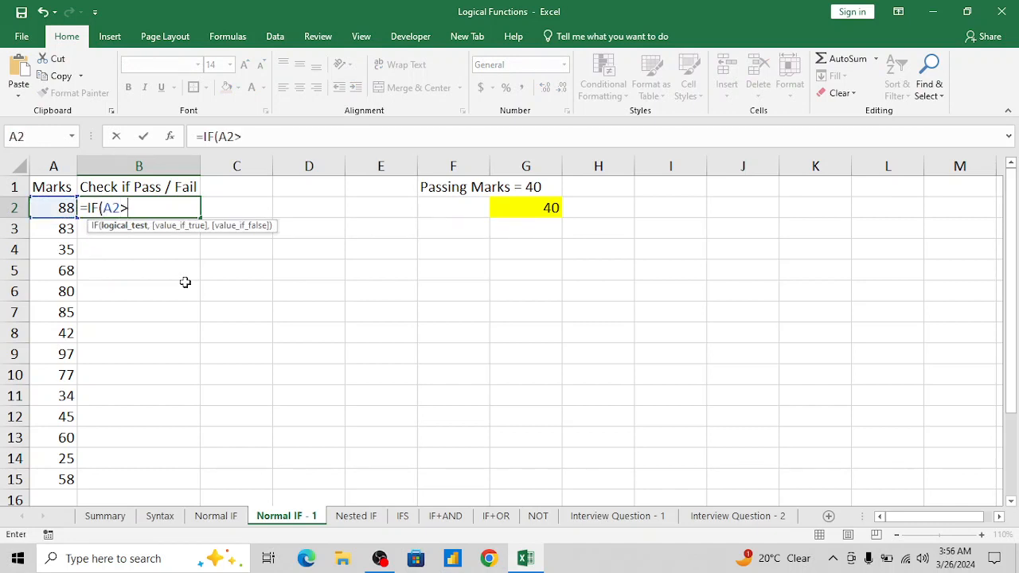
type("=40,")
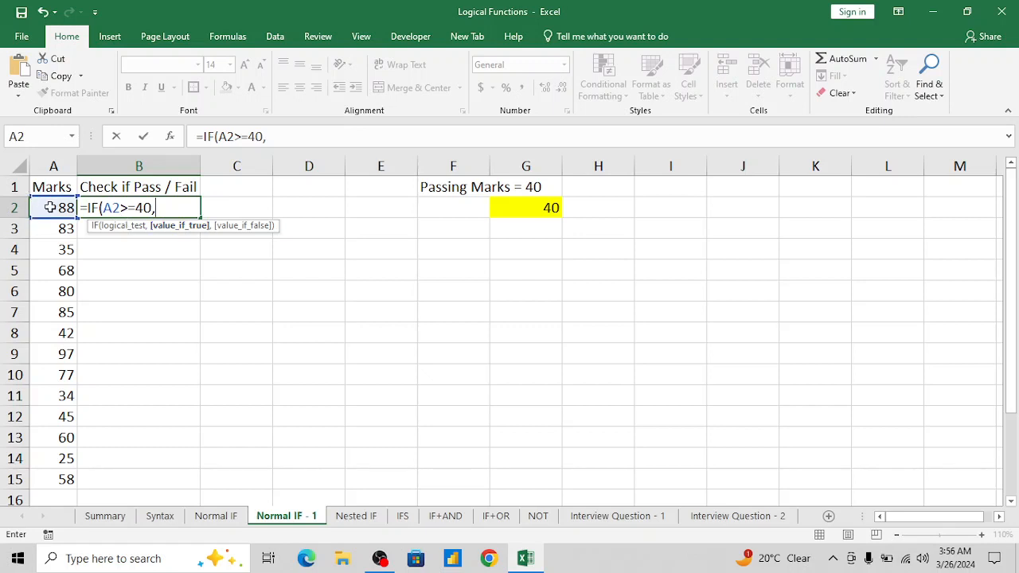
type("\"")
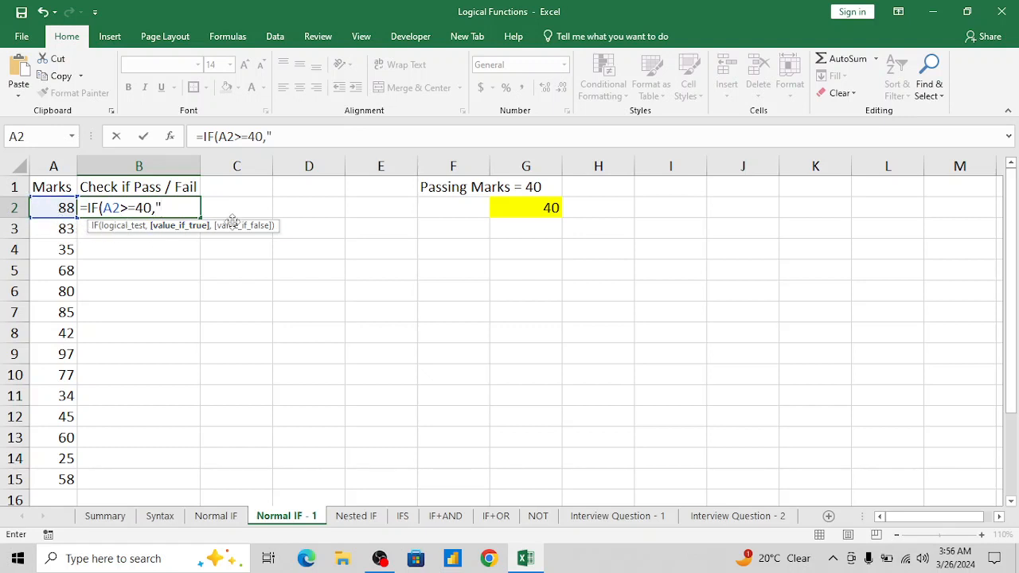
type("Pass\",")
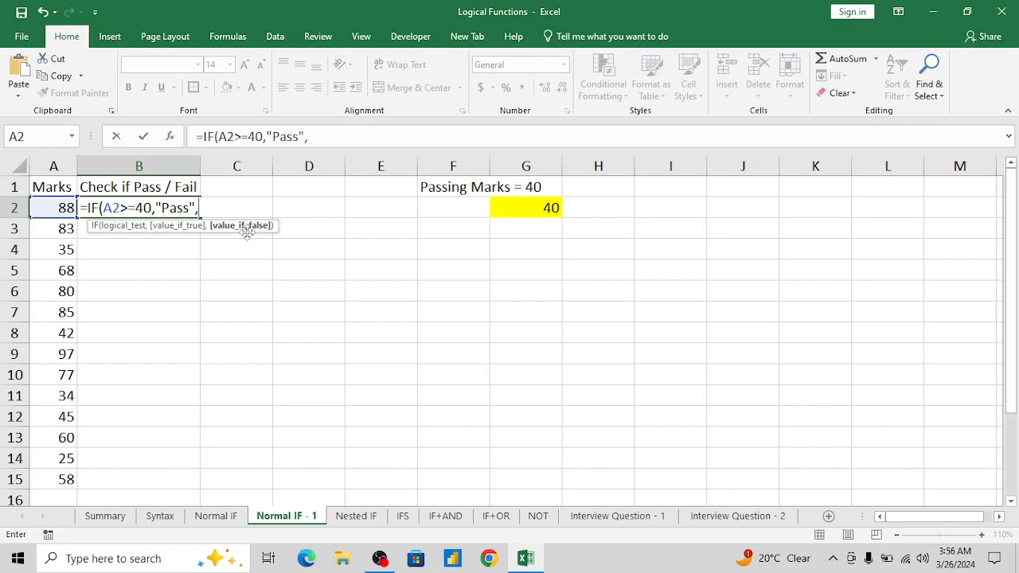
type("\"Fail")
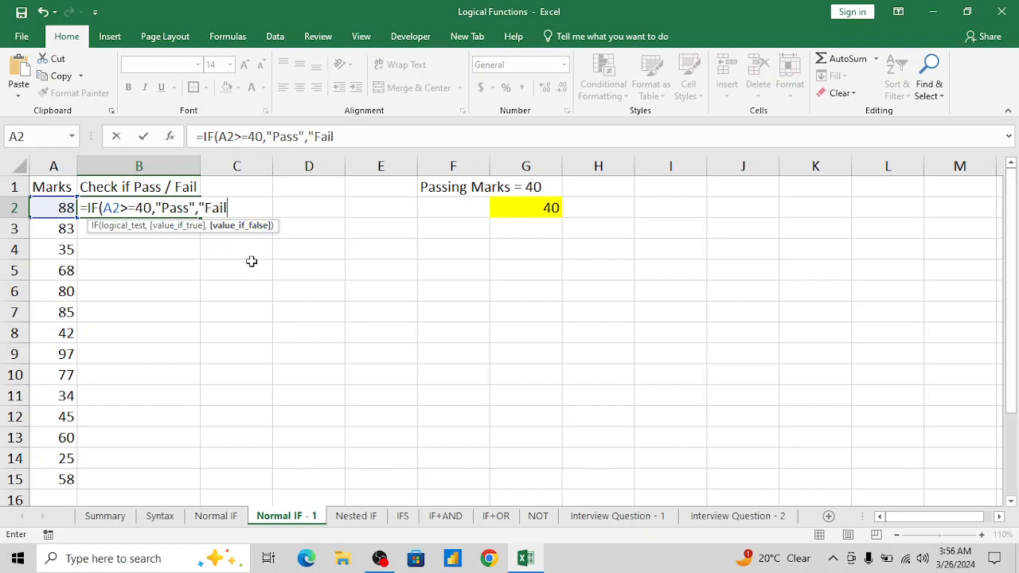
type("\")")
key("ctrl+Return")
Step: Copy the pass/fail formula from B2 to every row of marks through B15
key("ctrl+c")
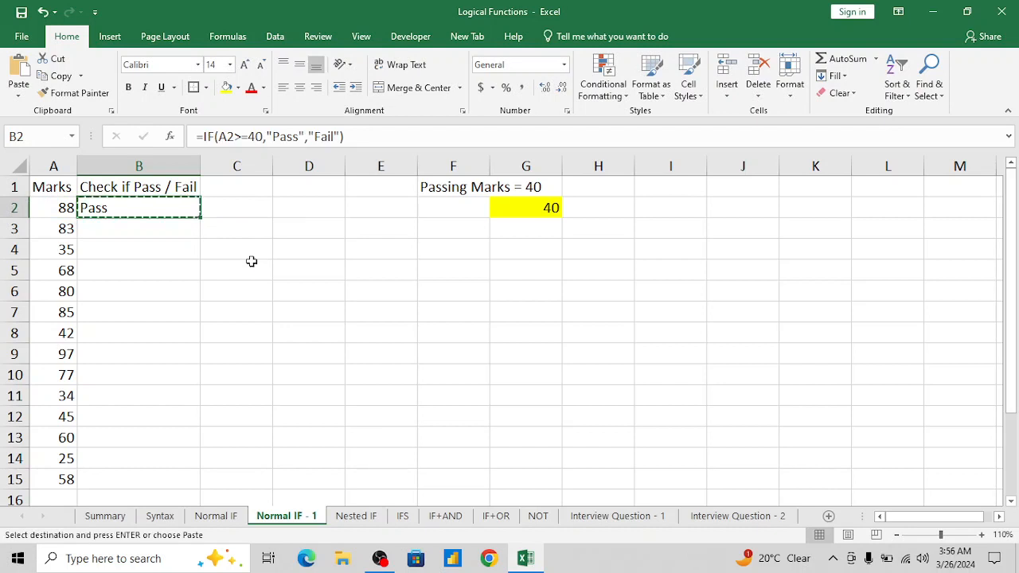
key("Left")
key("Down")
key("Right")
key("Left")
key("ctrl+Down")
key("Right")
key("ctrl+shift+Up")
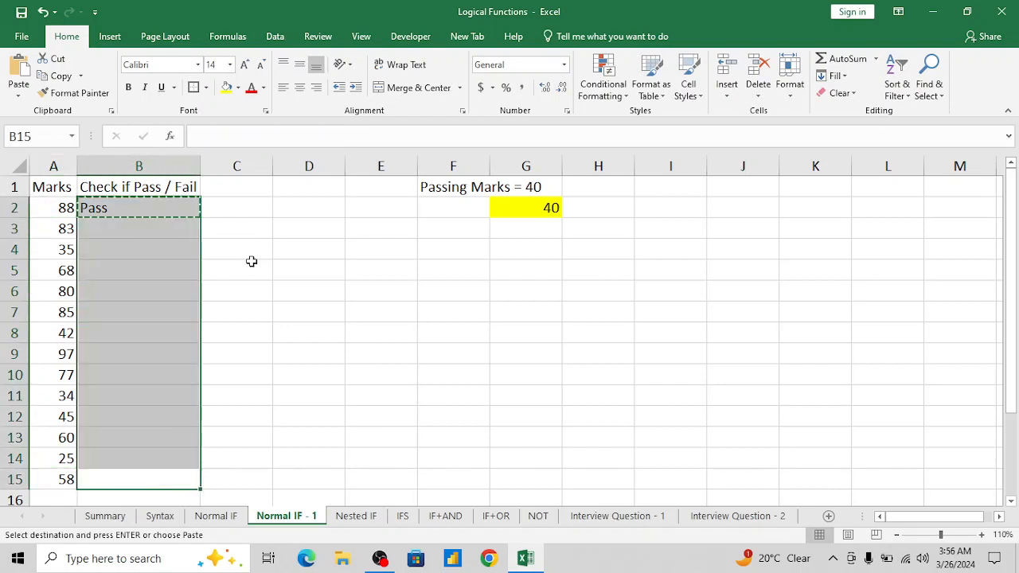
key("Return")
key("Down")
key("Up")
key("ctrl+Up")
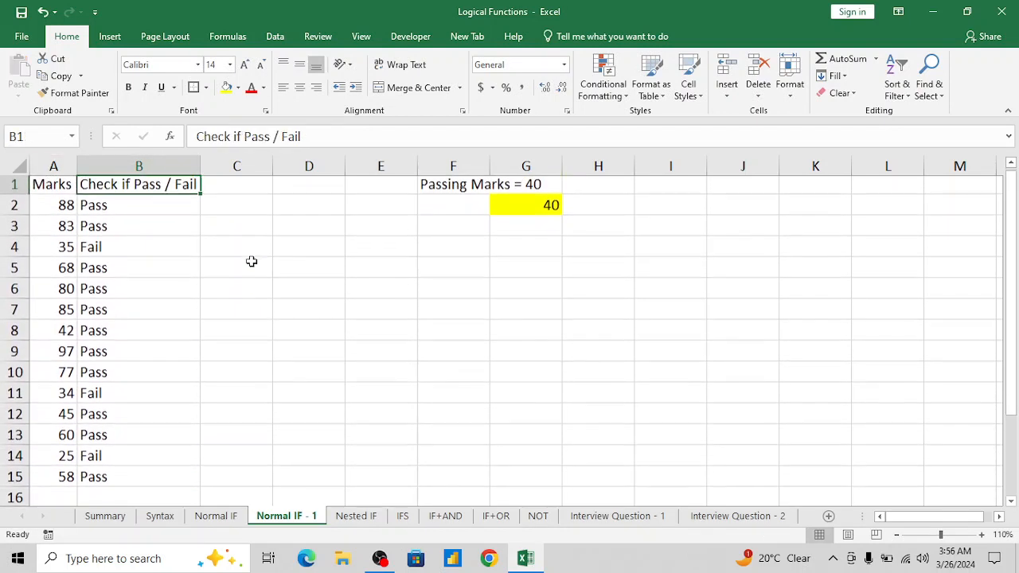
Step: Compare the marks in column A with their pass/fail results in column B, row by row
key("Down")
key("Down")
key("Down")
key("Left")
key("shift+Right")
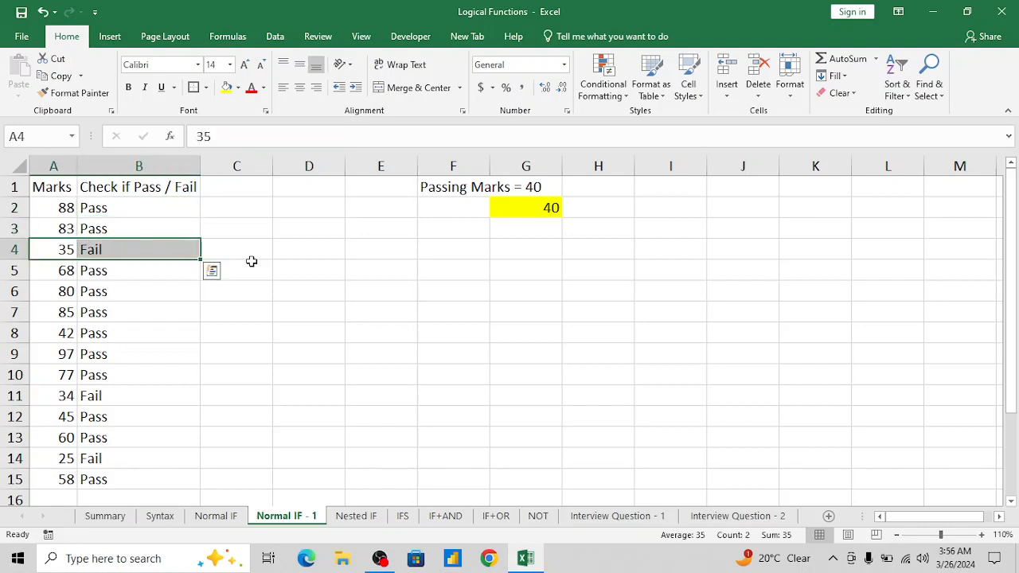
key("Down")
key("Down")
key("Down")
key("Down")
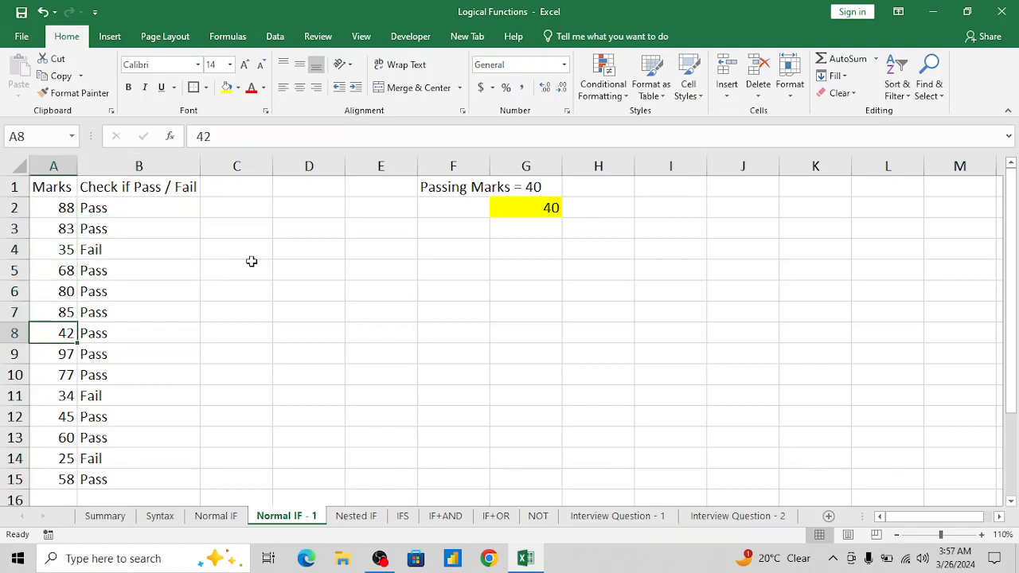
key("Down")
key("Right")
key("Down")
key("Left")
key("Down")
key("shift+Right")
key("Down")
key("Down")
key("Down")
key("Down")
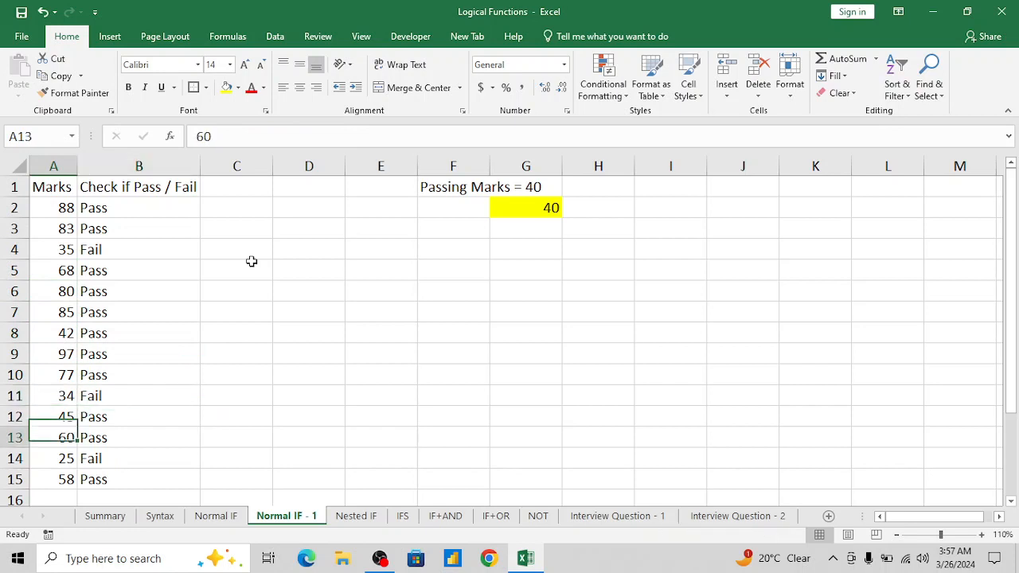
key("shift+Right")
key("Up")
key("Up")
key("ctrl+Up")
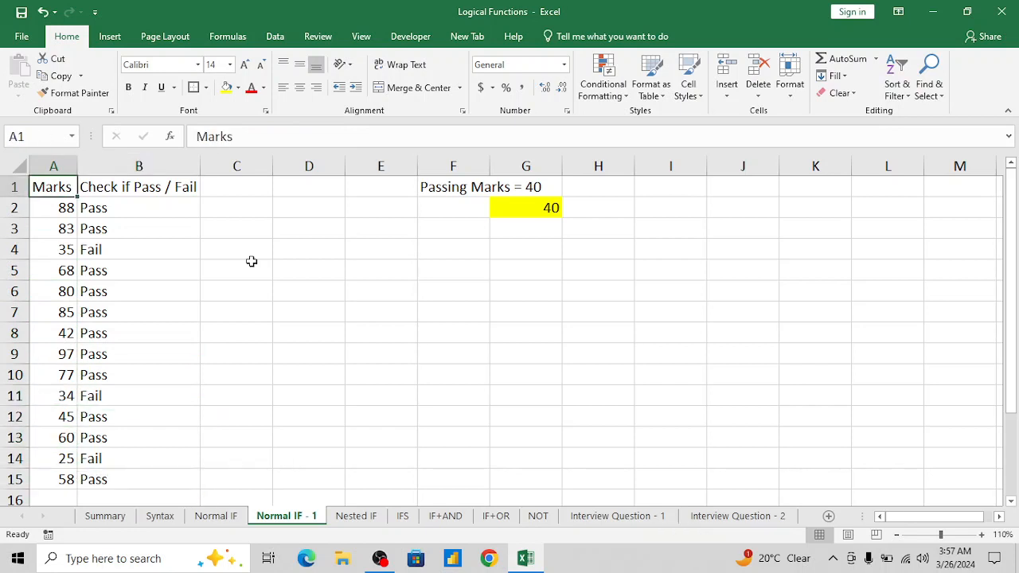
Step: Review the IF formulas in B2 and B3 together with the passing mark in G2
key("Down")
key("Right")
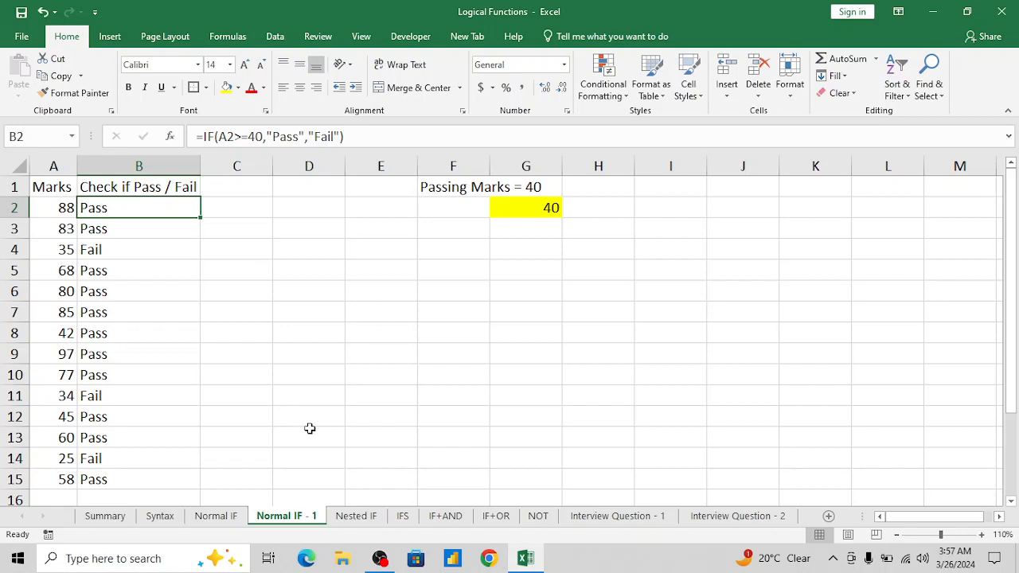
left_click(355, 517)
left_click(306, 519)
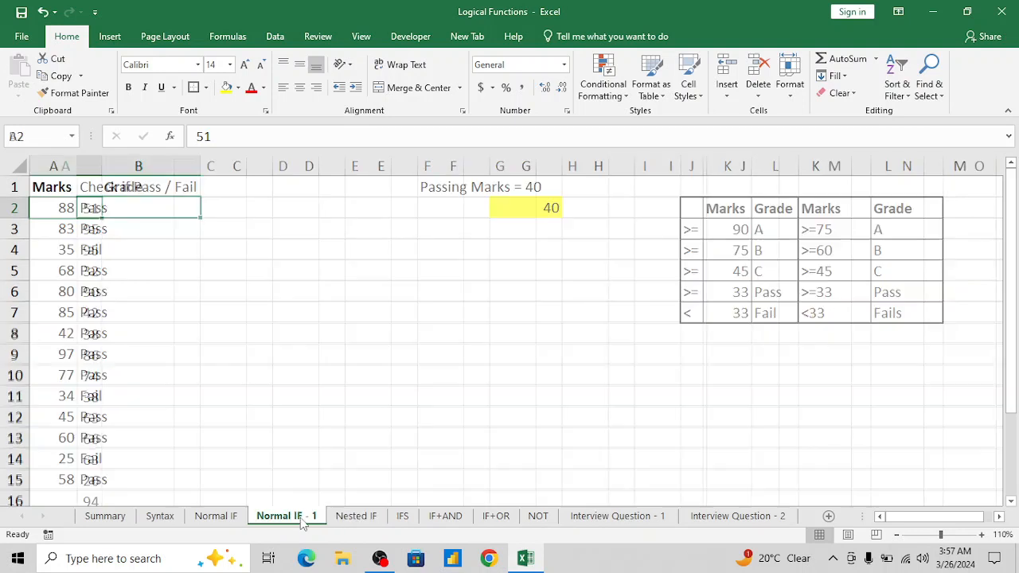
left_click(135, 235)
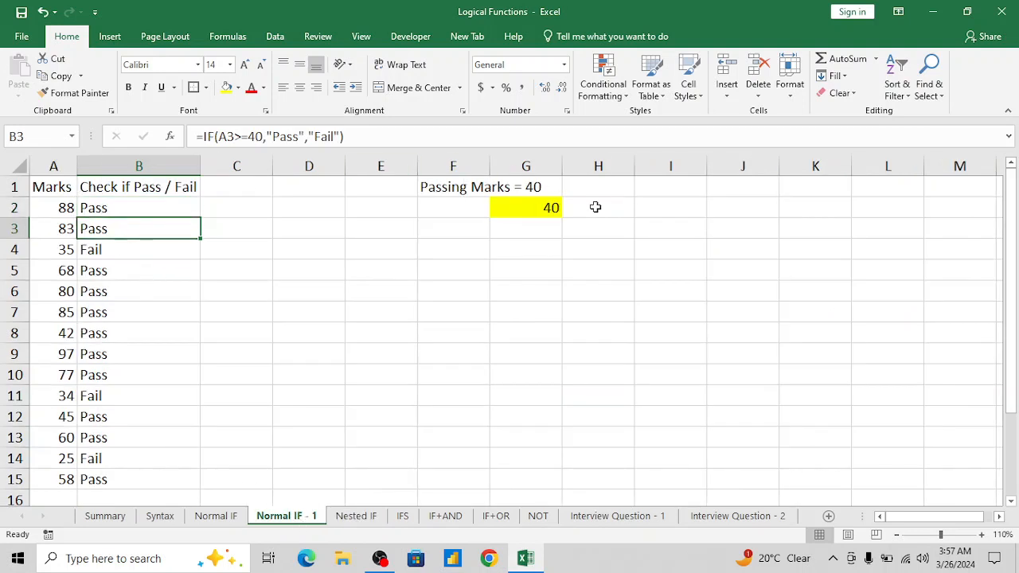
left_click(550, 207)
left_click(128, 221)
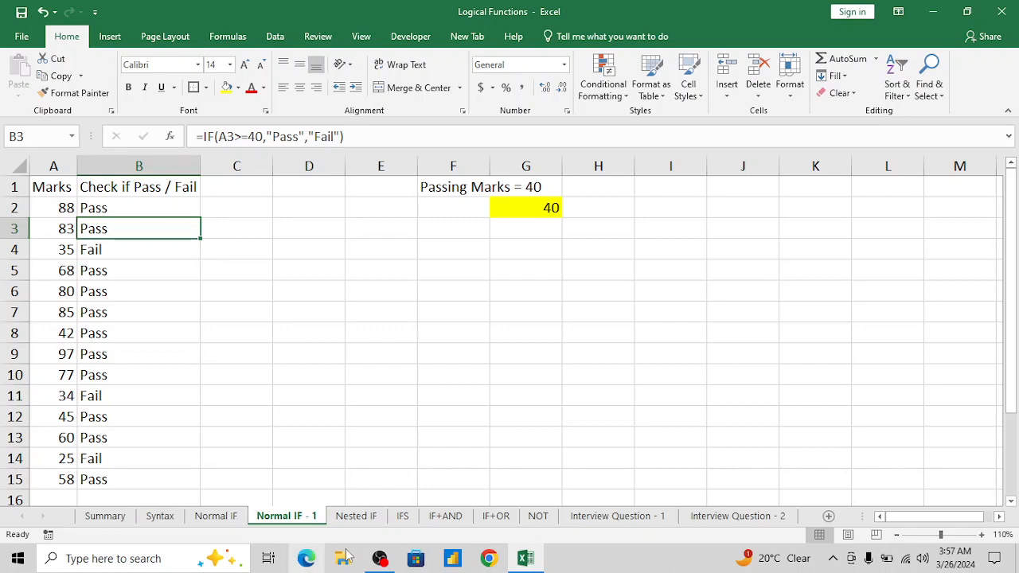
Step: Open the Nested IF sheet and examine the marks-to-grade criteria in M2:N7
left_click(363, 518)
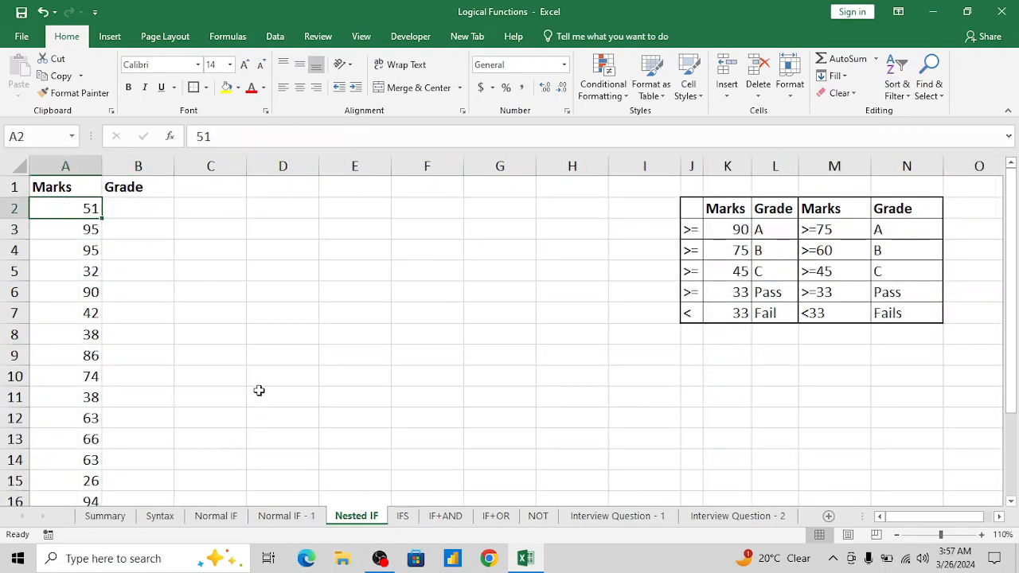
left_click(131, 327)
key("Up")
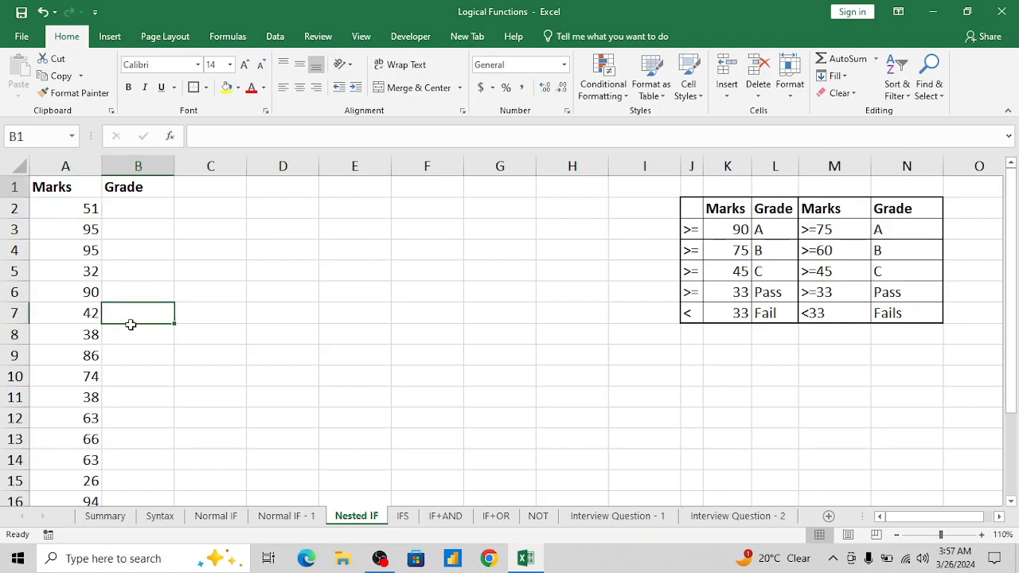
key("ctrl+Up")
key("Right")
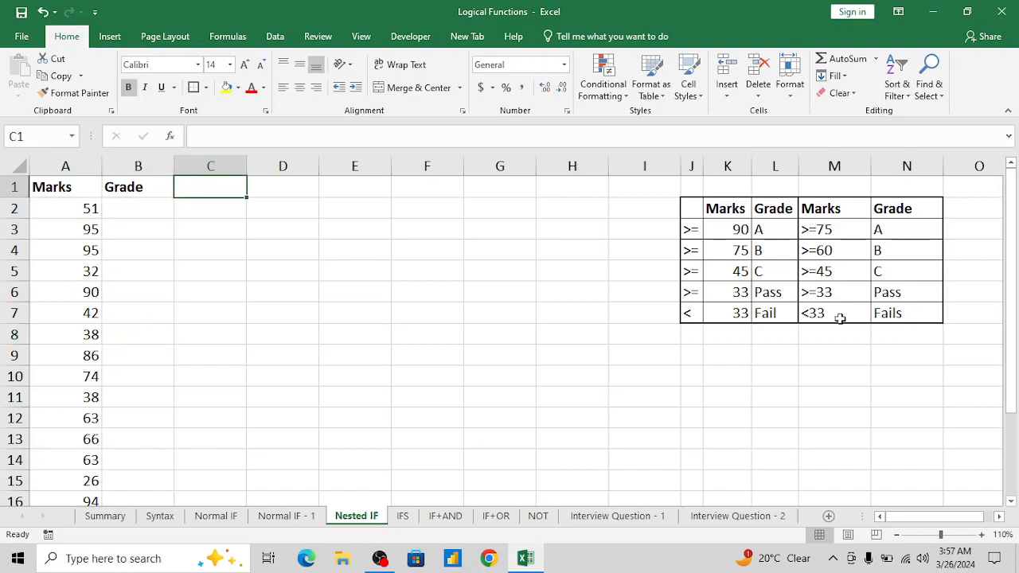
left_click(824, 212)
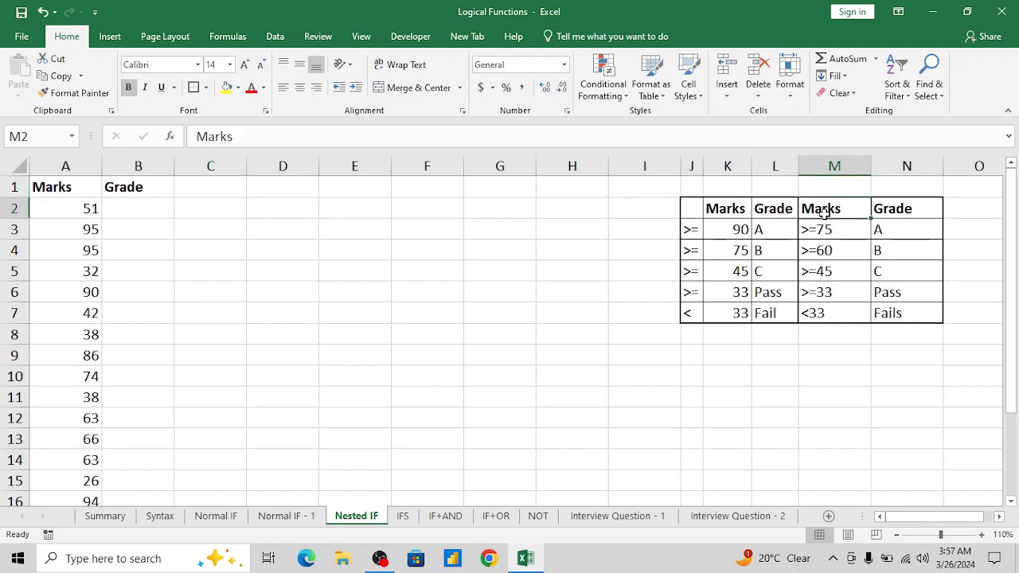
key("shift+Right")
key("shift+Down")
key("shift+Down")
key("shift+Down")
key("shift+Down")
key("shift+Down")
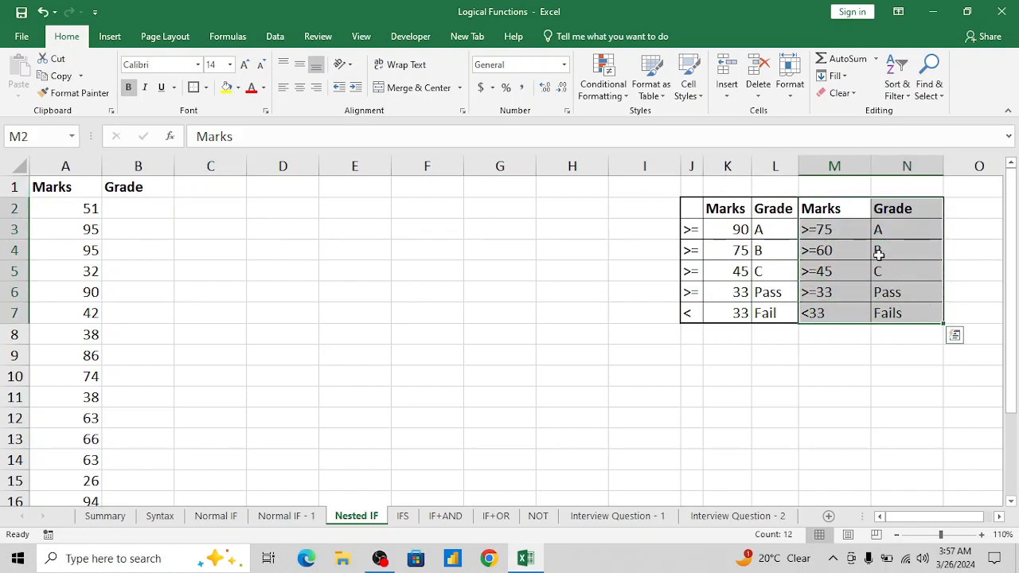
left_click(849, 232)
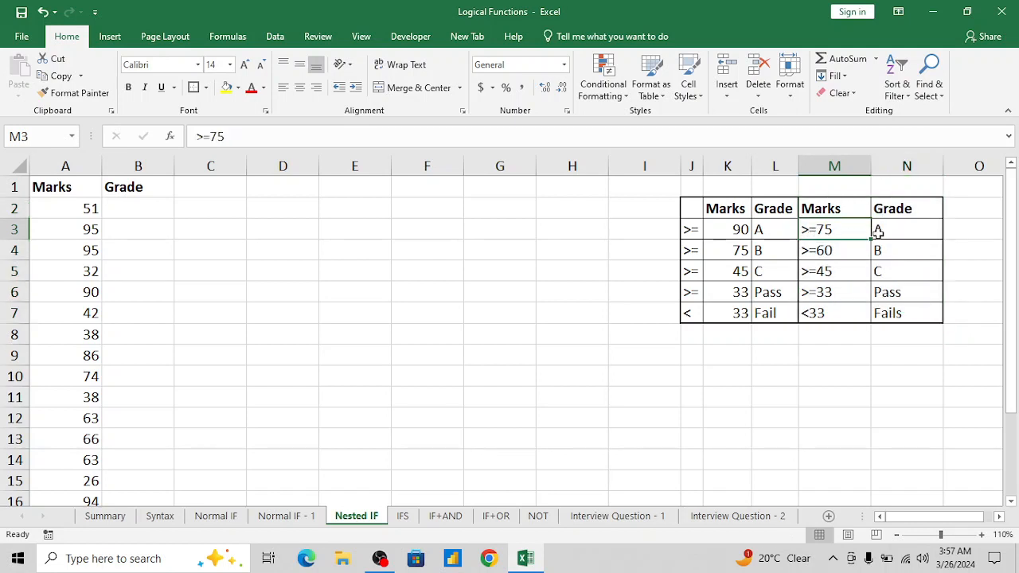
Step: Shade the criteria table in J2:L7 with a light grey fill
left_click(777, 209)
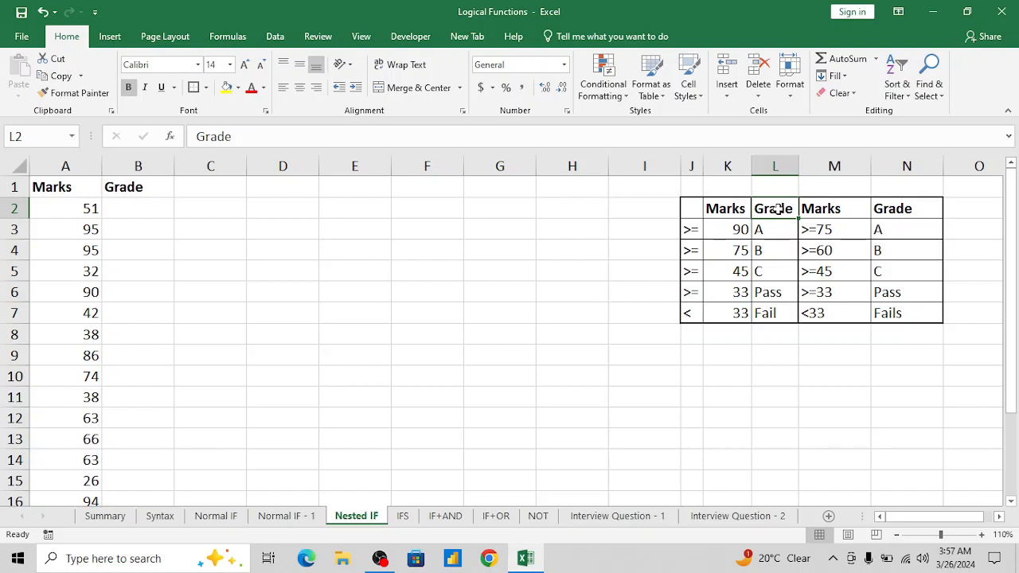
key("Down")
key("Up")
key("shift+Left")
key("shift+Left")
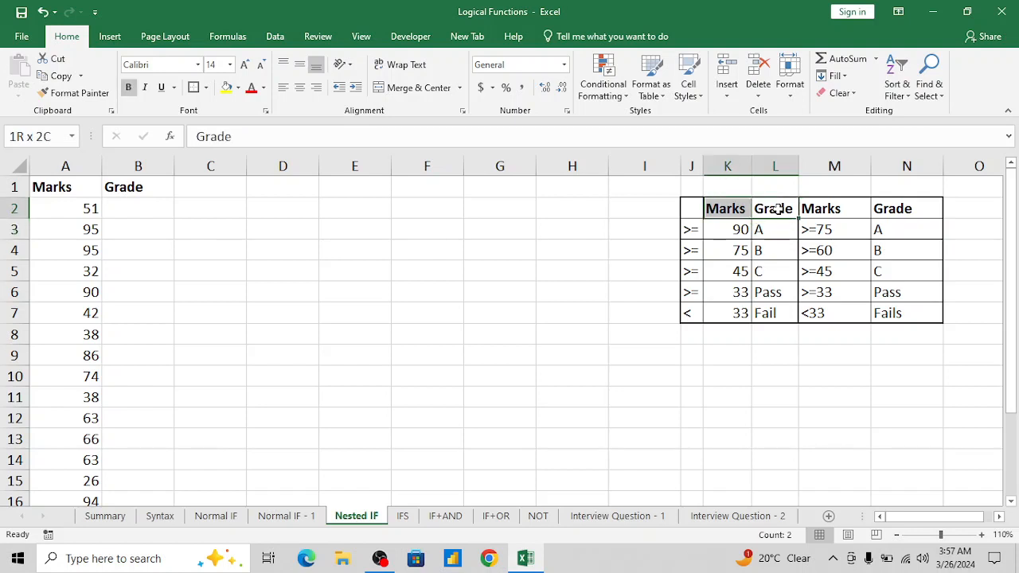
key("shift+Down")
key("shift+Down")
key("shift+Down")
key("shift+Down")
key("shift+Down")
key("shift+Down")
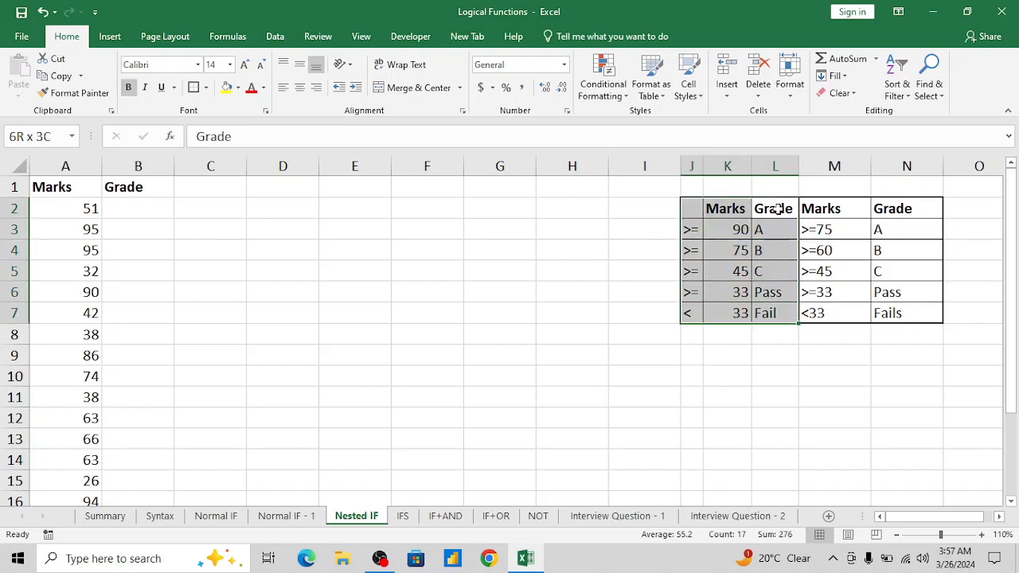
key("shift+Up")
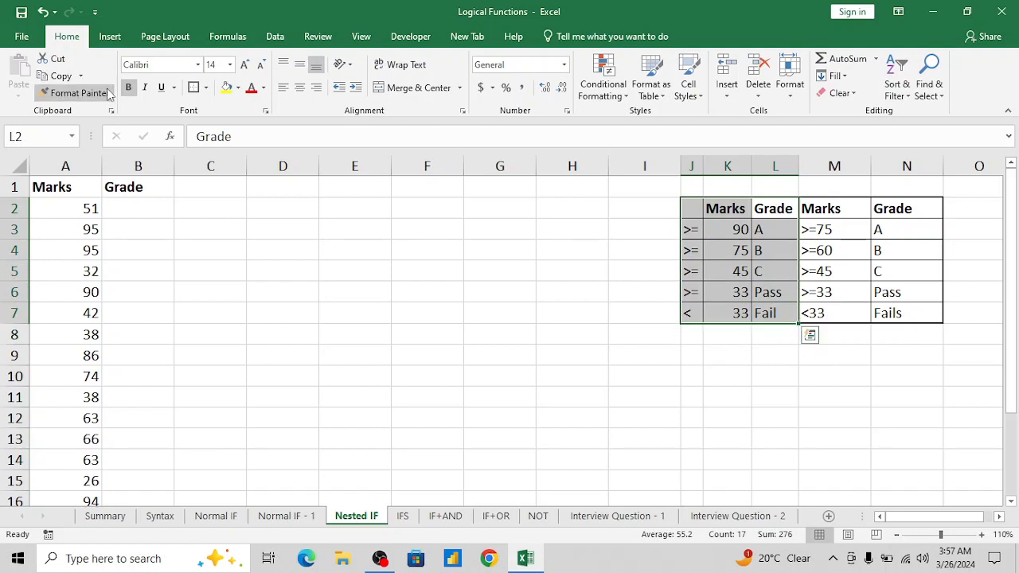
left_click(237, 88)
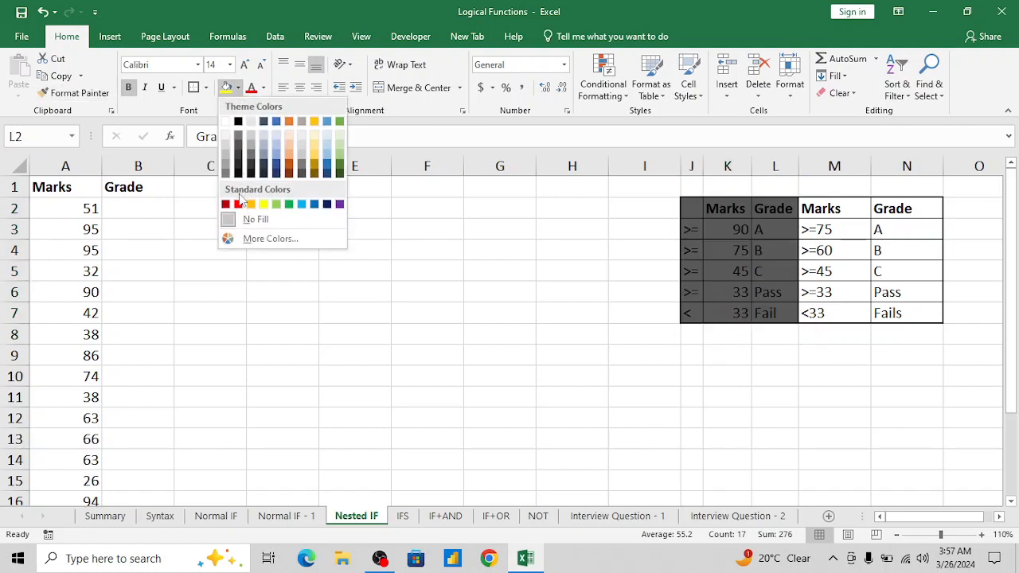
left_click(228, 150)
Step: Compare the grey criteria table in J2:L7 with the unshaded criteria table in M2:N7
left_click(858, 231)
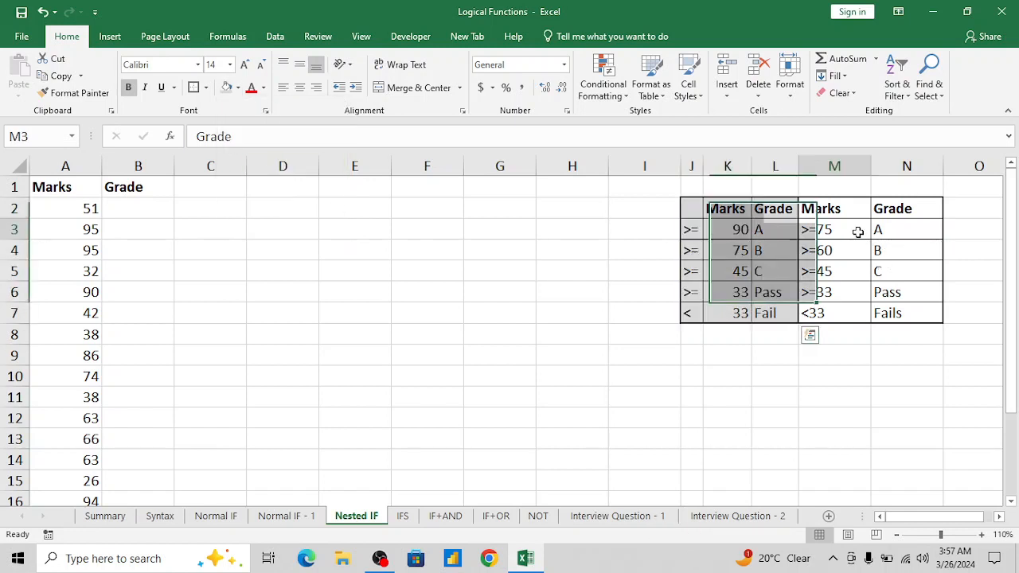
key("Left")
key("Left")
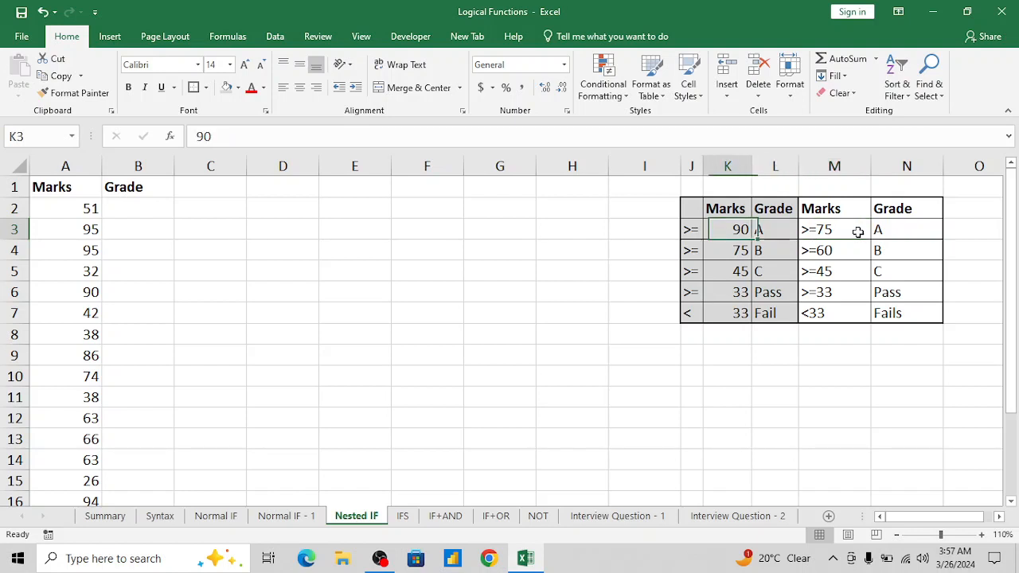
key("Right")
key("Right")
key("Up")
key("shift+Right")
key("shift+Down")
key("shift+Down")
key("shift+Down")
key("shift+Down")
key("shift+Down")
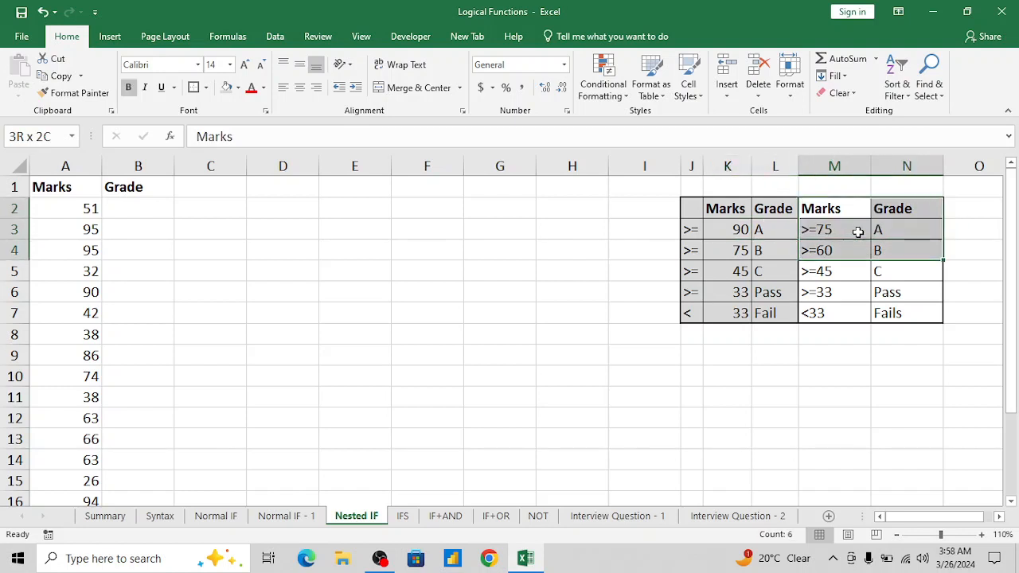
Step: Read each marks threshold in M3:M7 with its matching grade in N3:N7, row by row
key("Down")
key("Down")
key("Up")
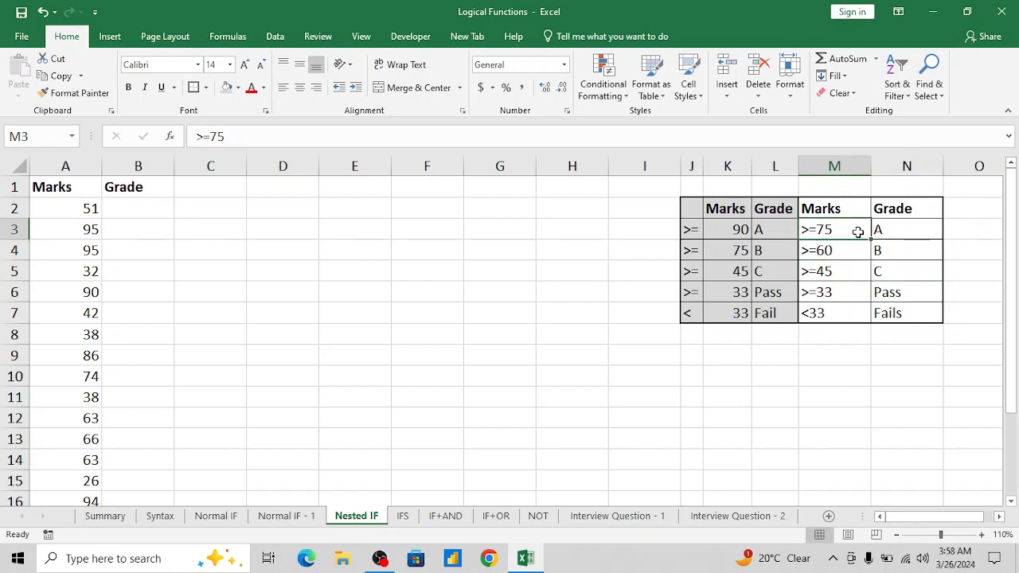
key("Right")
key("Down")
key("Left")
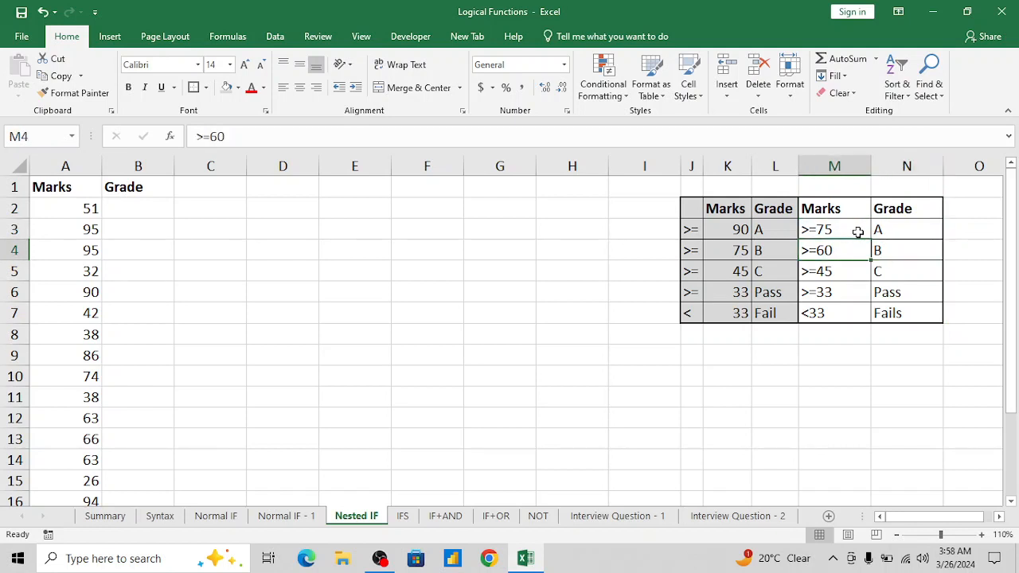
key("Right")
key("Down")
key("Left")
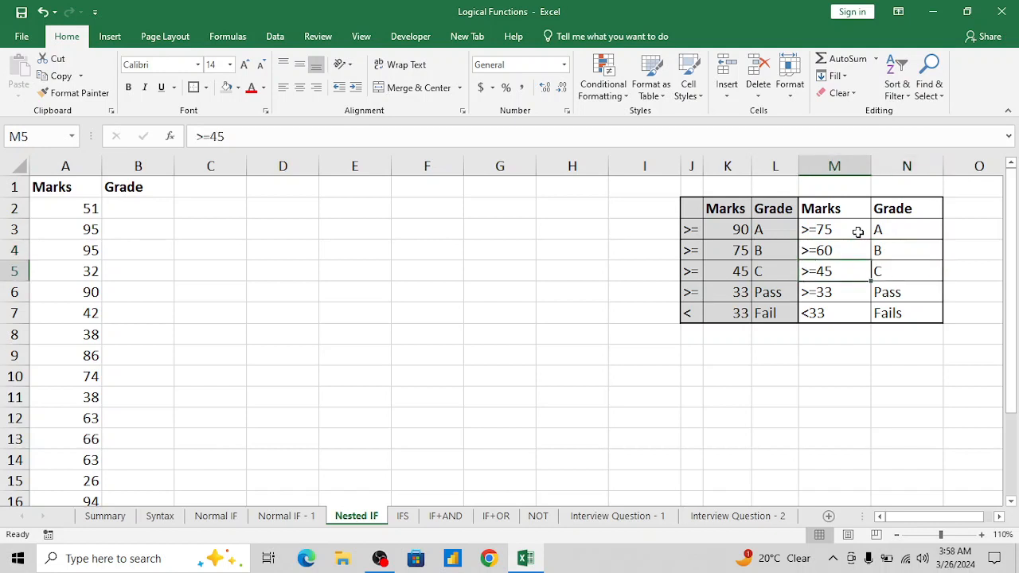
key("Right")
key("Down")
key("Left")
key("Right")
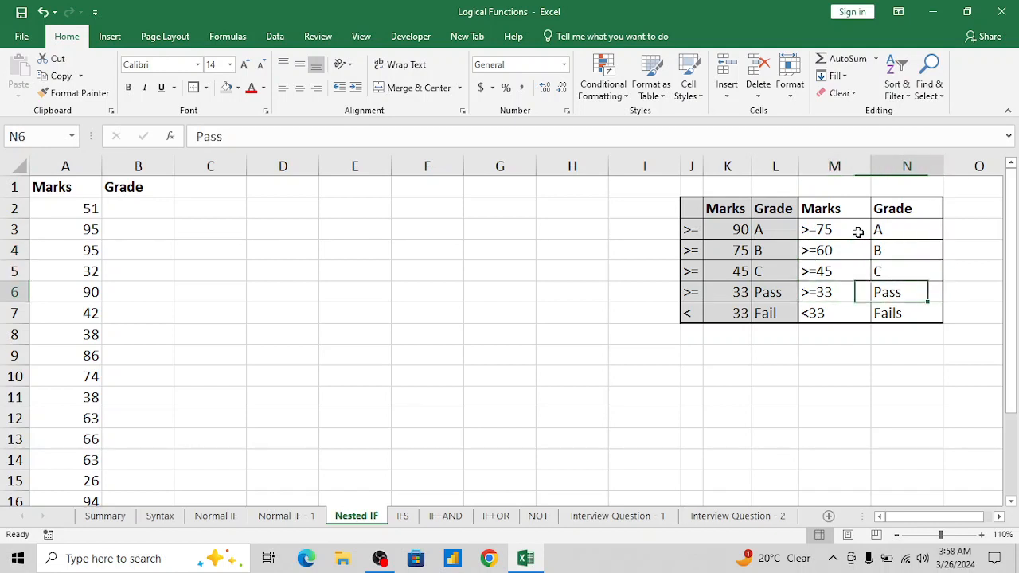
key("Down")
key("Left")
key("Right")
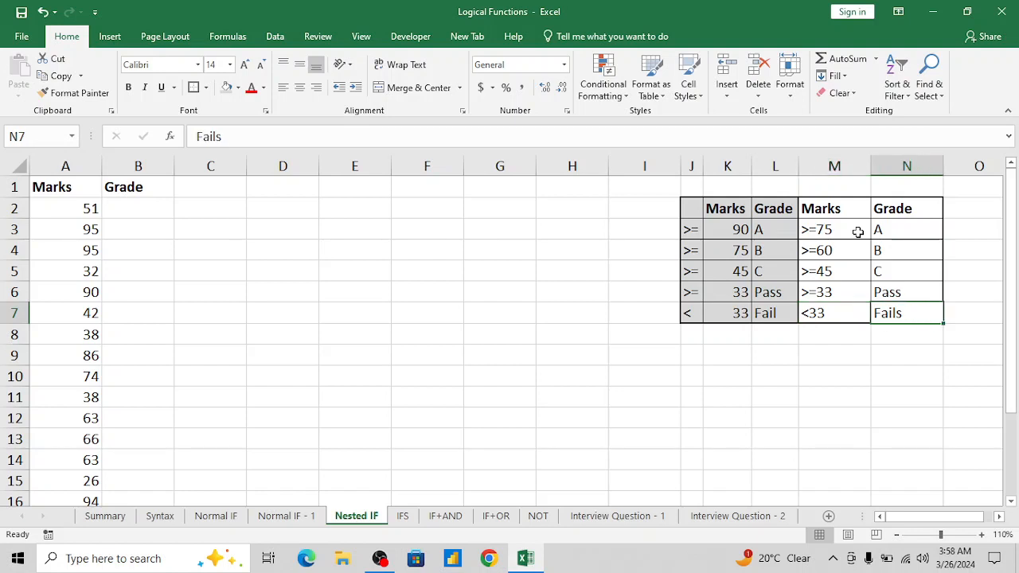
Step: Begin an IF formula in B2 that returns "A" when A2>=75, with another IF as its false value
key("Left")
key("Left")
key("Left")
key("Left")
key("Left")
key("Left")
key("Left")
key("Left")
key("Left")
key("Left")
key("Left")
key("Left")
key("Left")
key("Right")
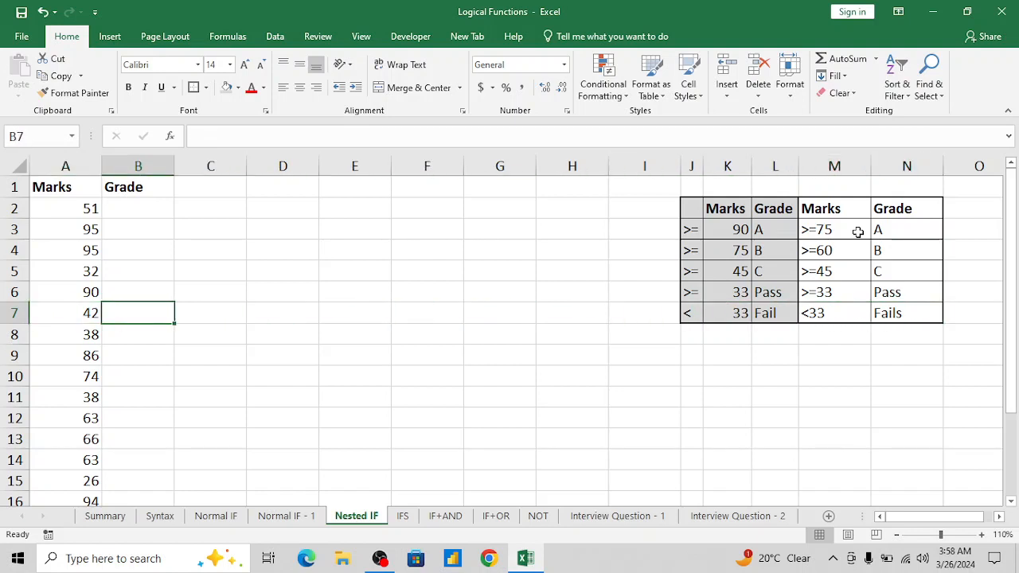
key("Up")
key("Up")
key("Up")
key("Up")
key("Up")
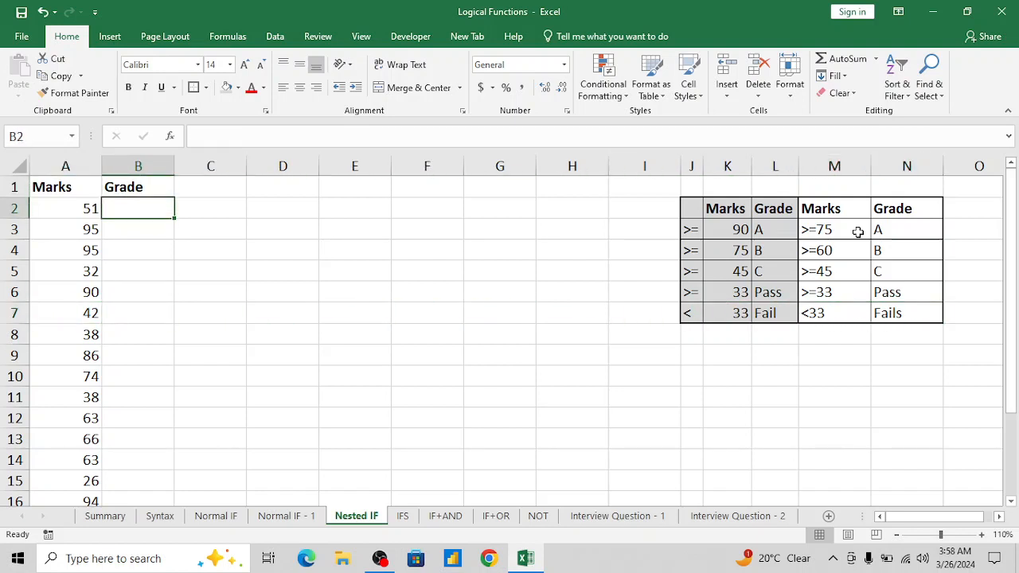
type("=if")
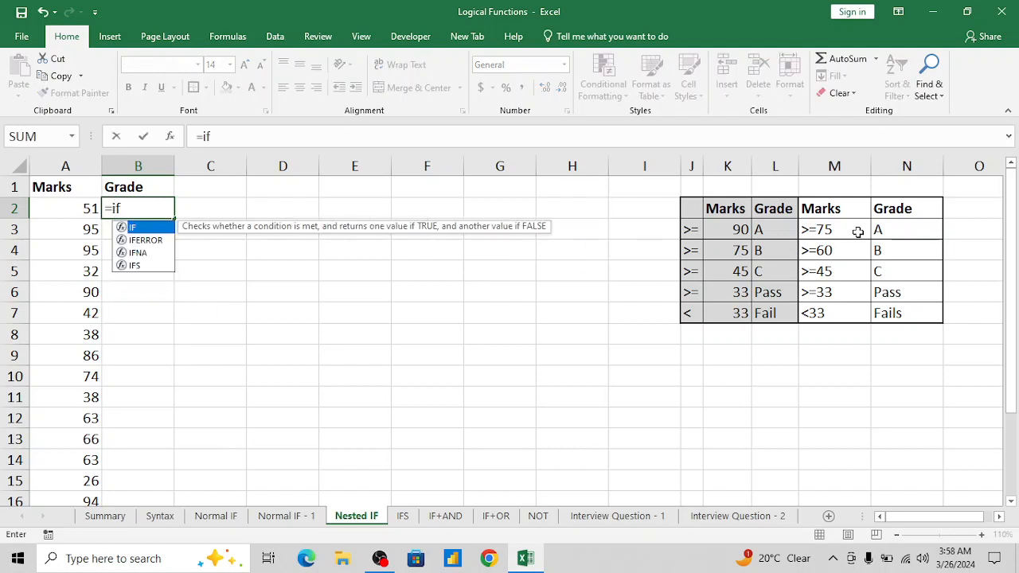
key("Tab")
key("Left")
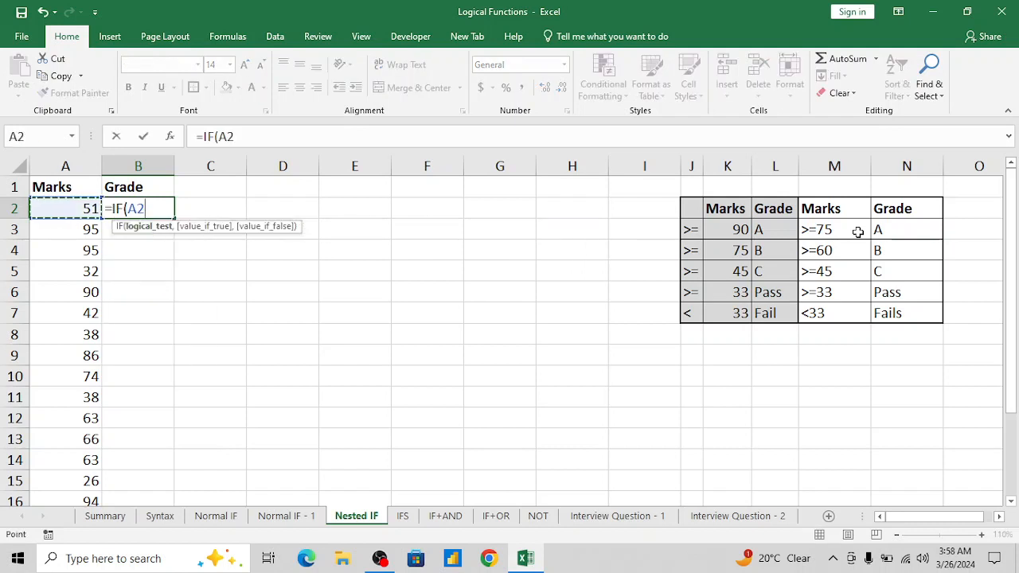
type(">=")
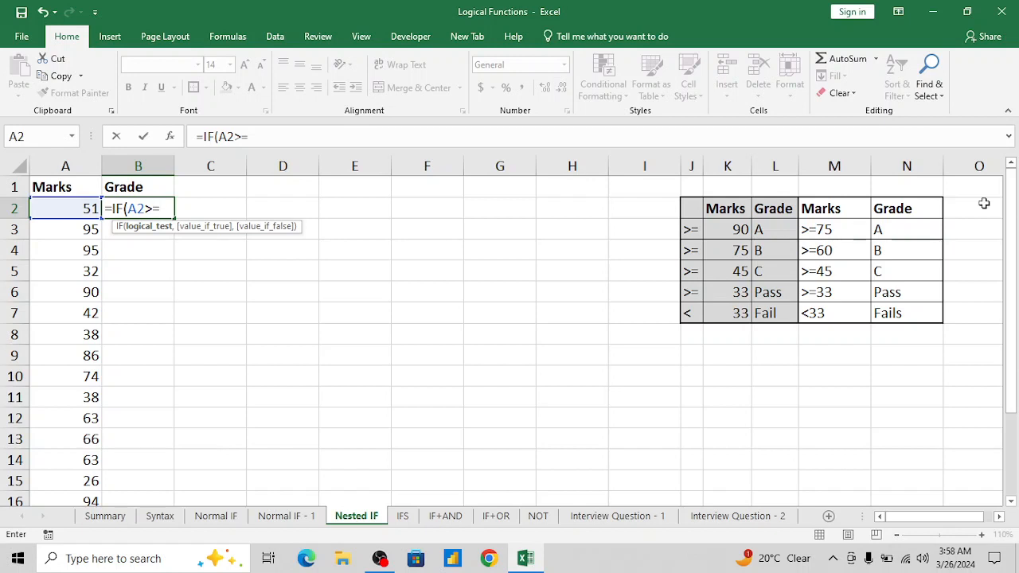
type("75,")
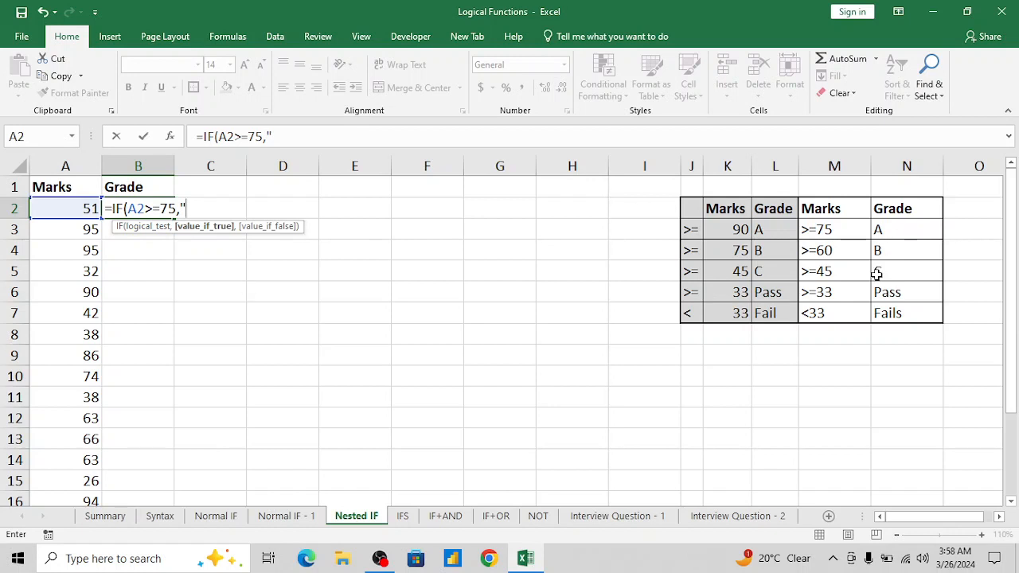
type("\"A\",i")
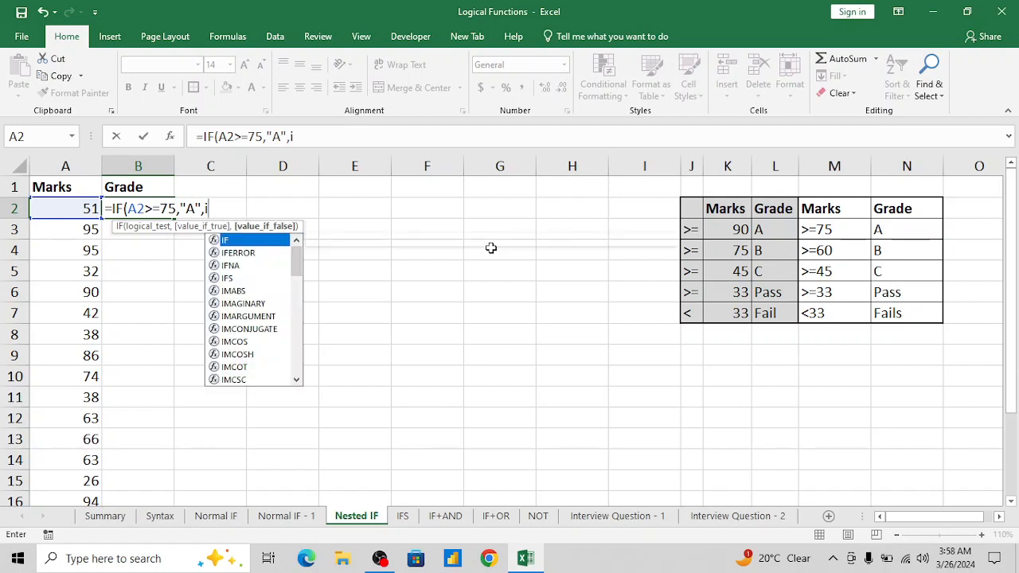
Step: Nest a second IF in the B2 formula that returns "B" when A2>=60
key("Tab")
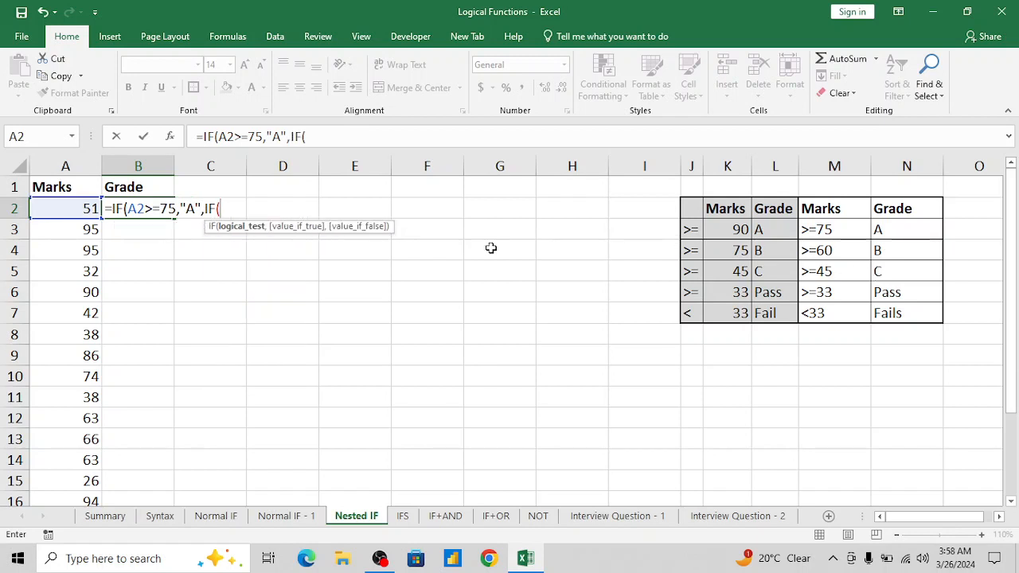
left_click(61, 205)
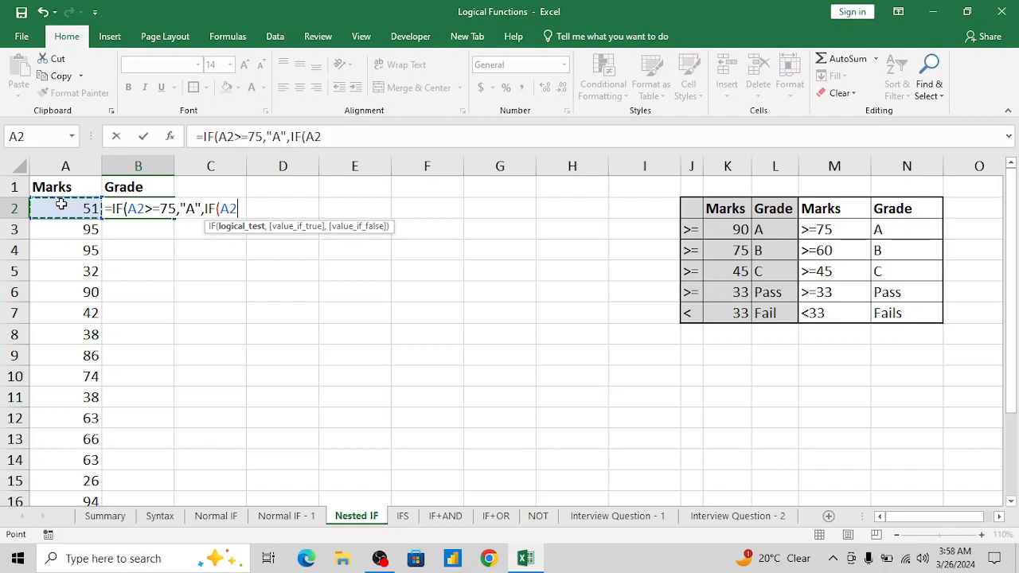
type(">")
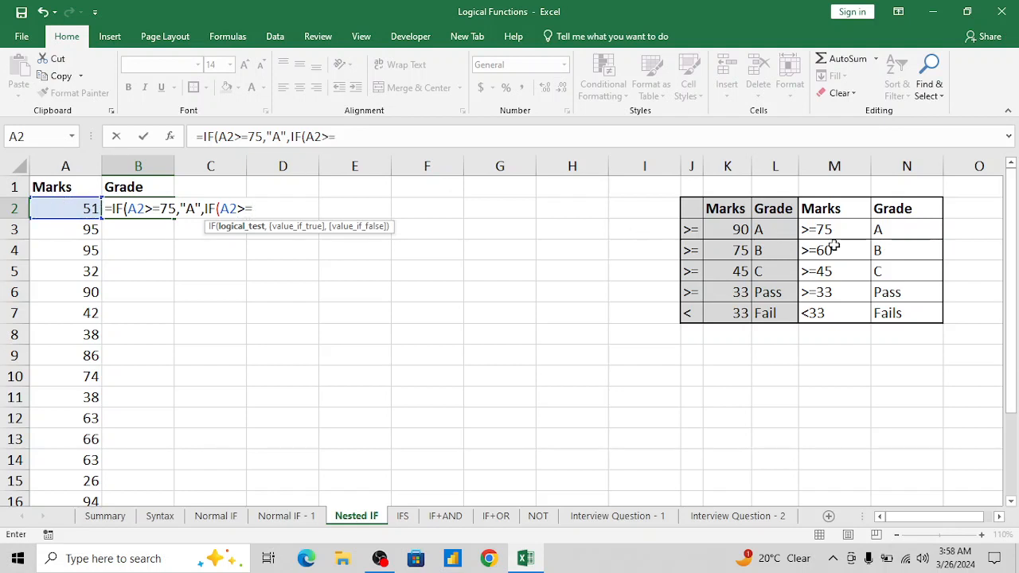
type("=60,")
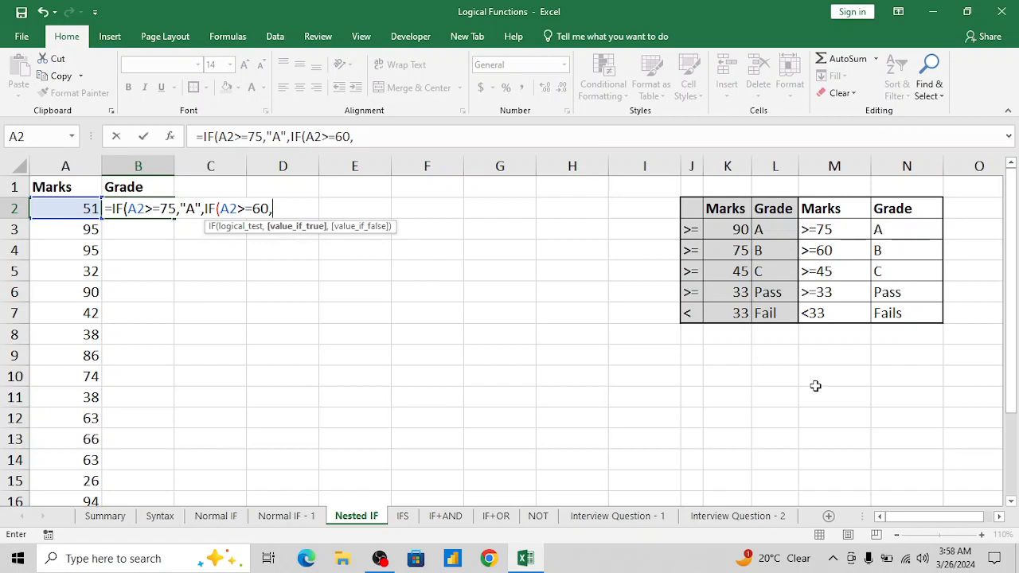
type("\"B\",")
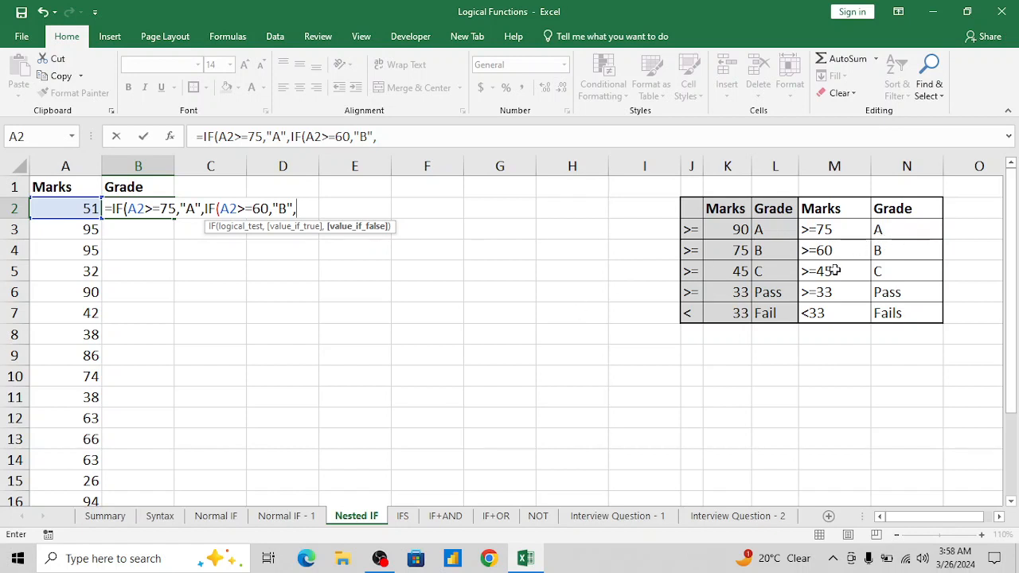
Step: Nest a third IF in the B2 formula that returns "C" when A2>=45
type("IF(")
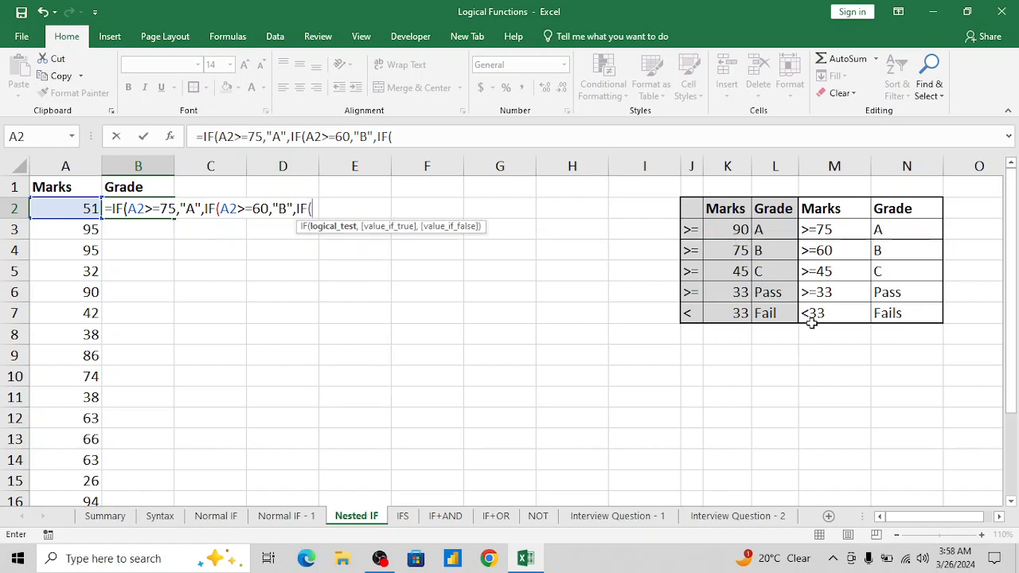
left_click(74, 207)
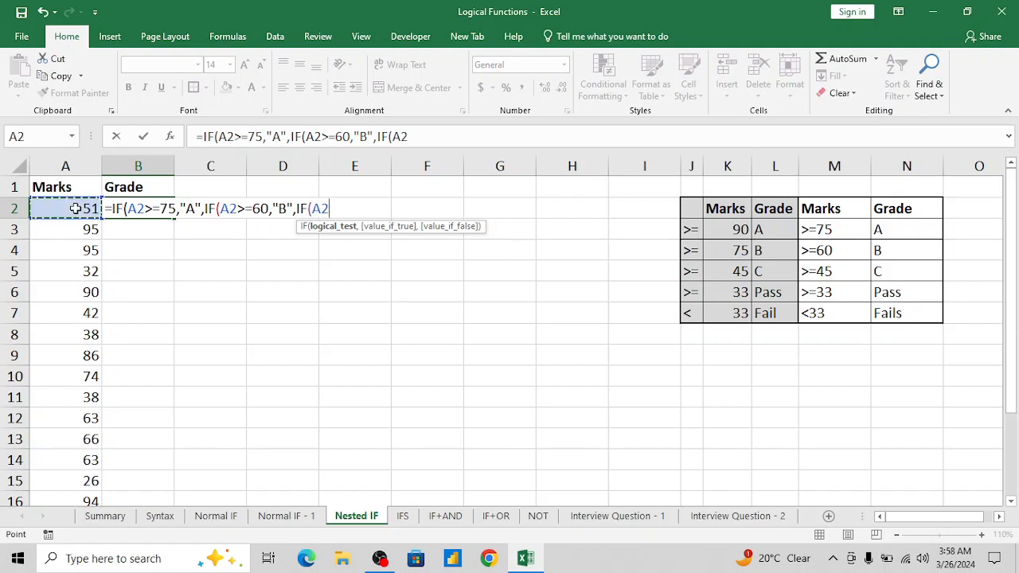
type(">=45")
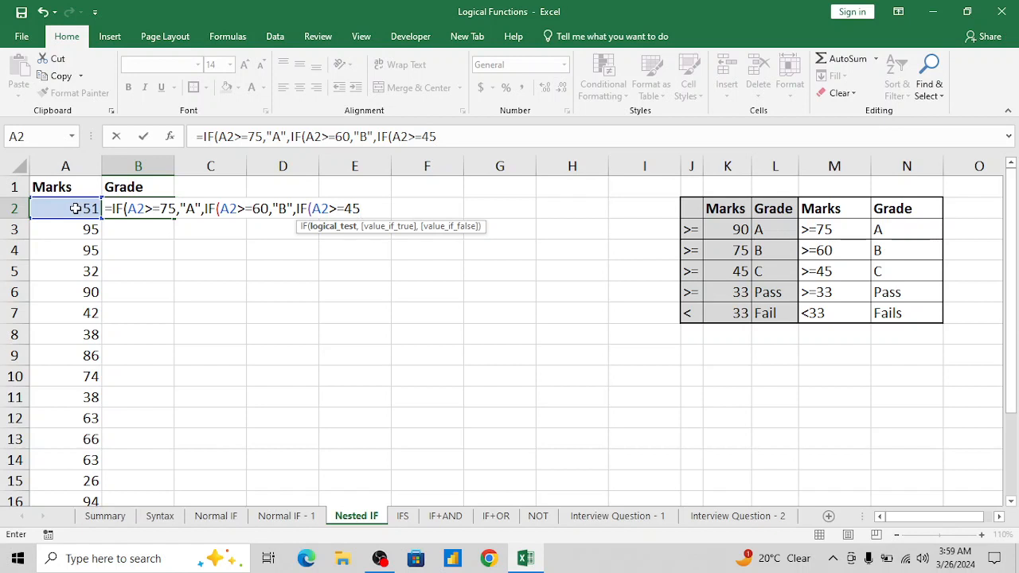
type(",")
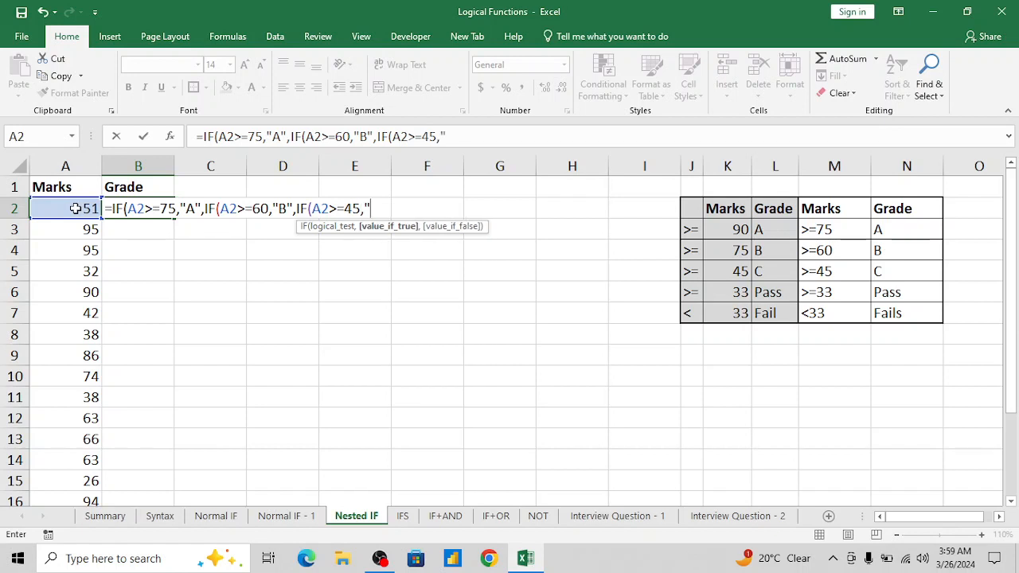
type("\"C\",")
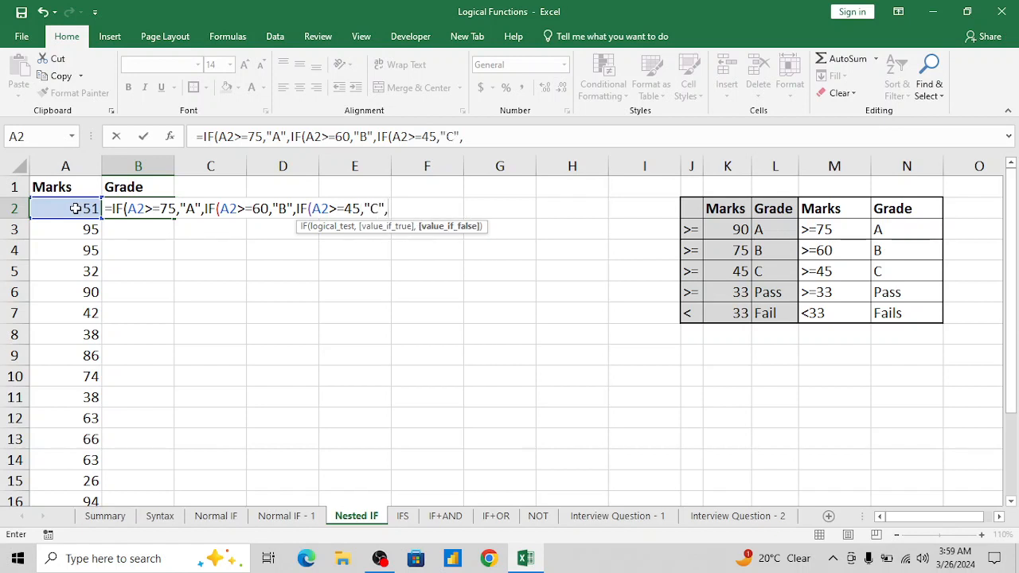
Step: Nest a fourth IF in the B2 formula that returns "Pass" when A2>=33 and otherwise "Fail", and enter the formula
type("IF(")
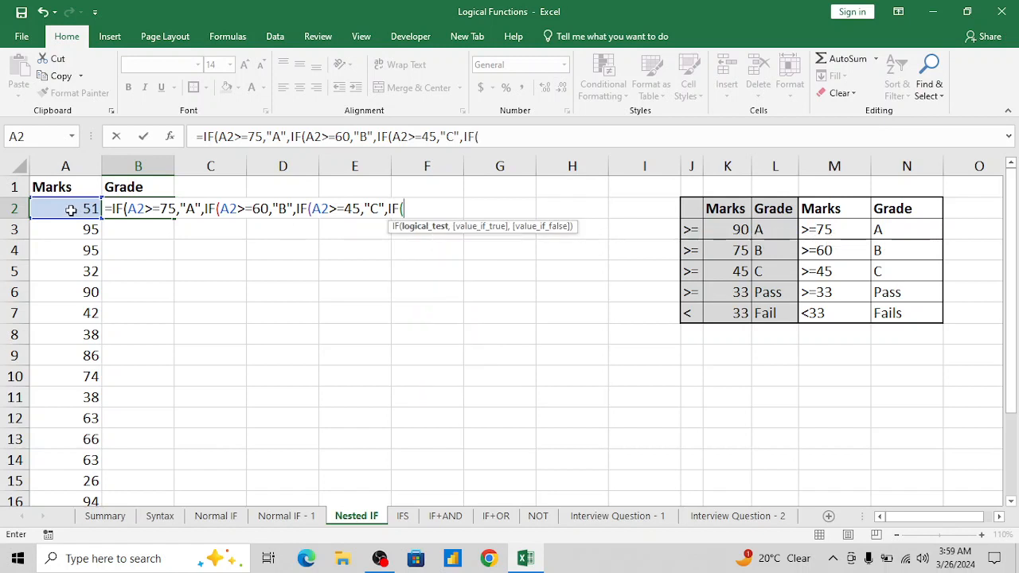
left_click(71, 208)
type(">")
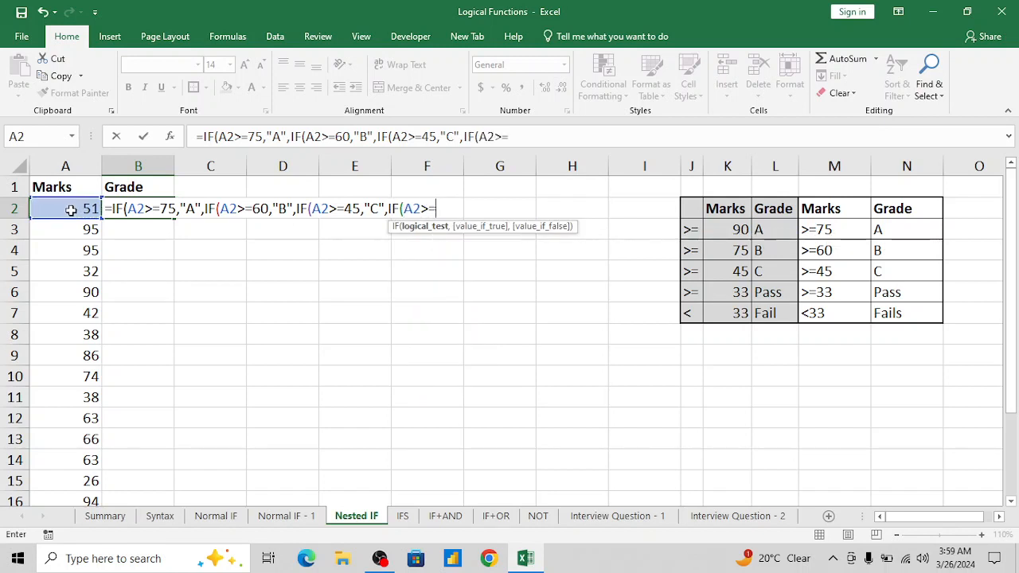
type("=33,")
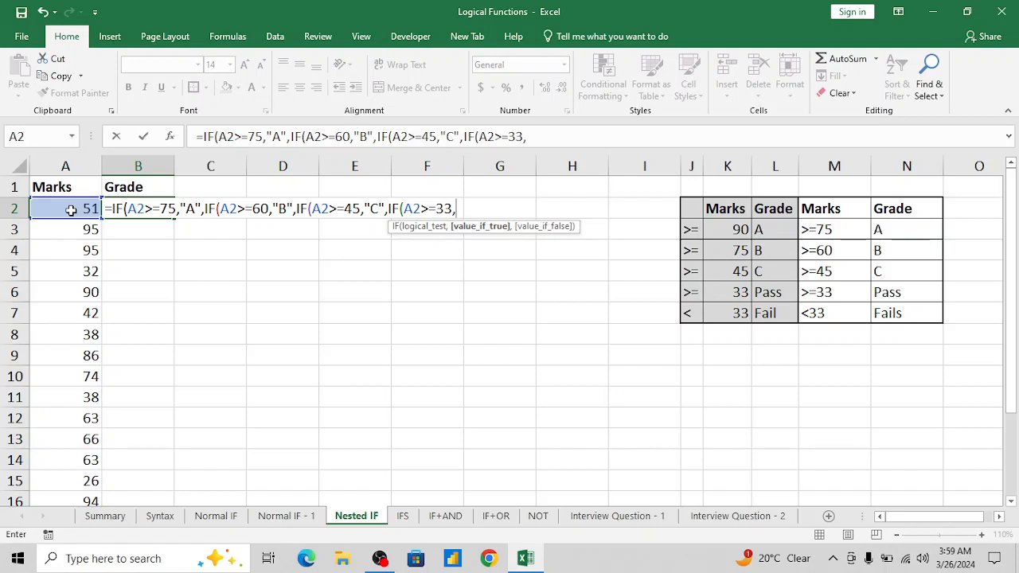
type("\"Pass\",")
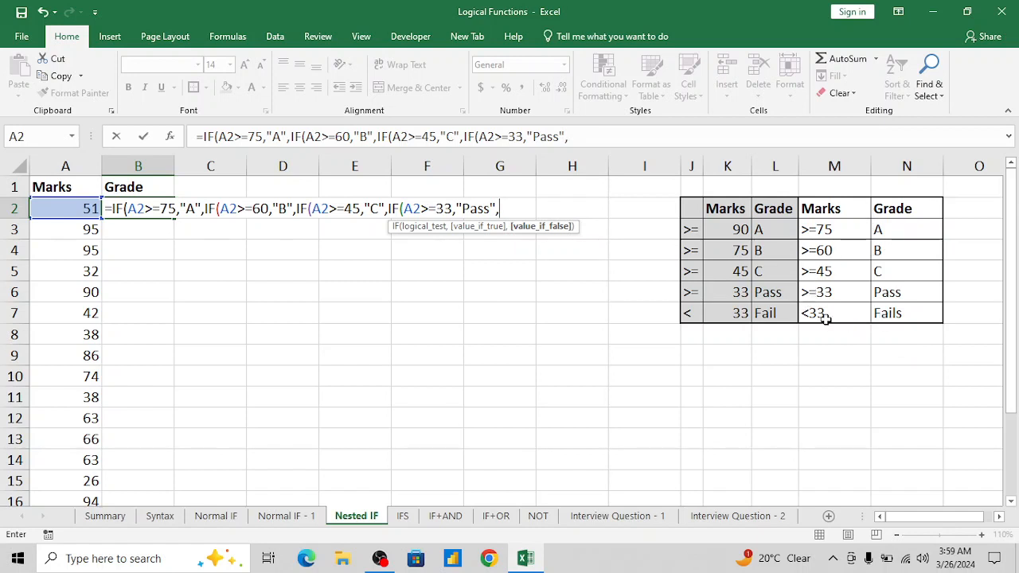
type("\"Fails")
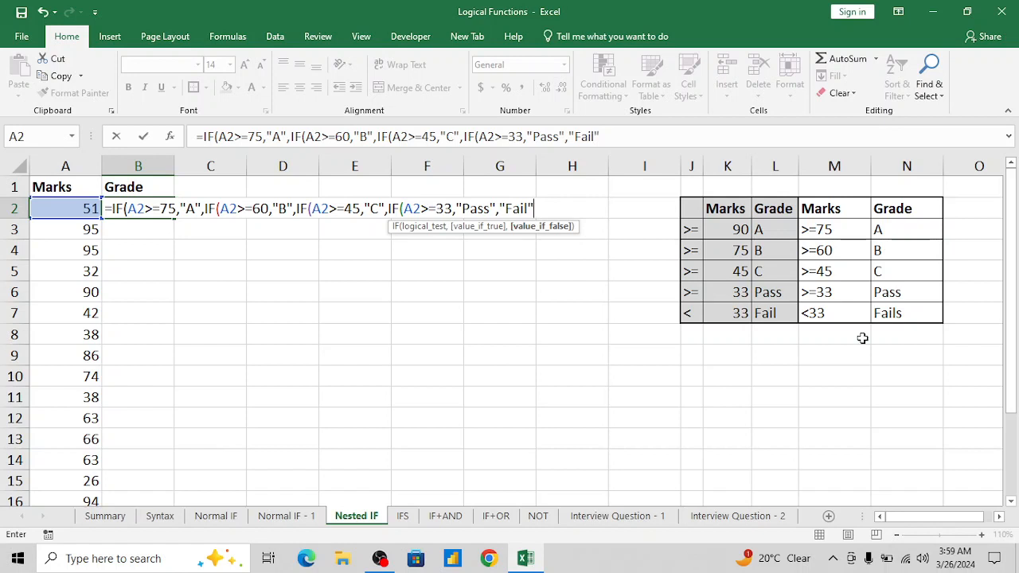
key("Return")
key("Return")
key("Up")
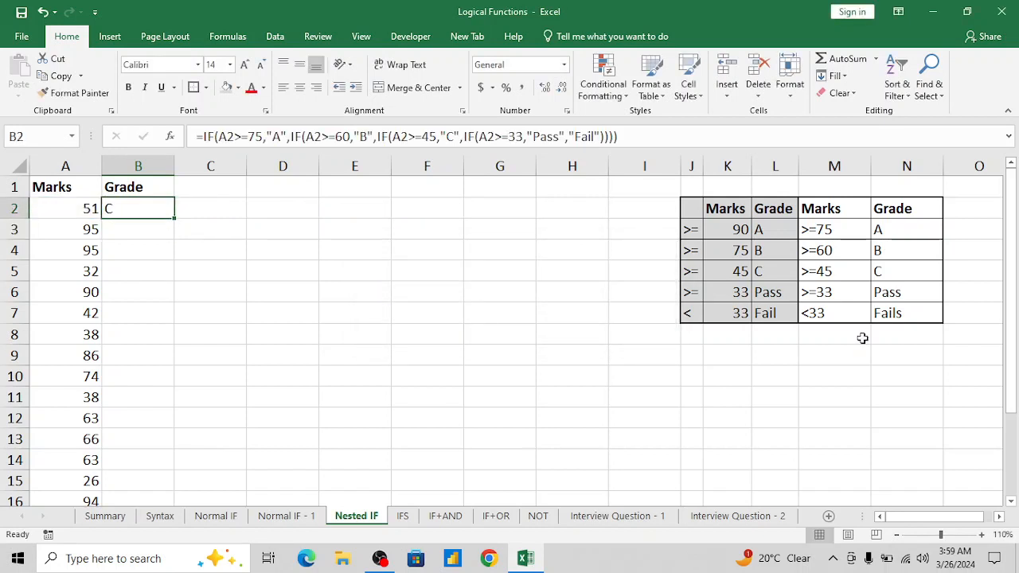
Step: Delete the four closing parentheses from the B2 formula and re-enter it, accepting the proposed correction
left_click(639, 136)
key("Left")
key("Left")
key("Left")
key("Left")
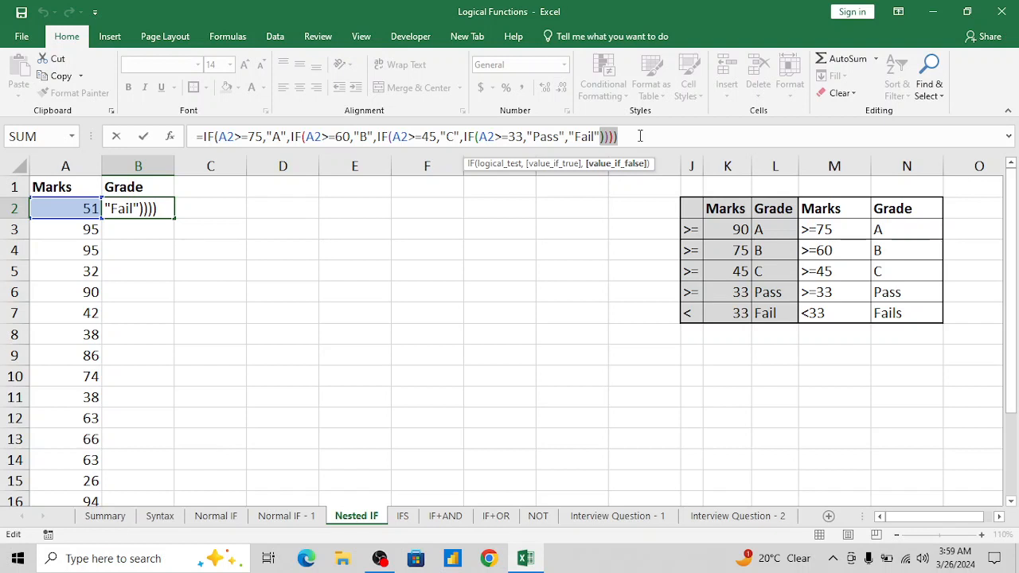
left_click(624, 136)
key("BackSpace")
key("BackSpace")
key("BackSpace")
key("BackSpace")
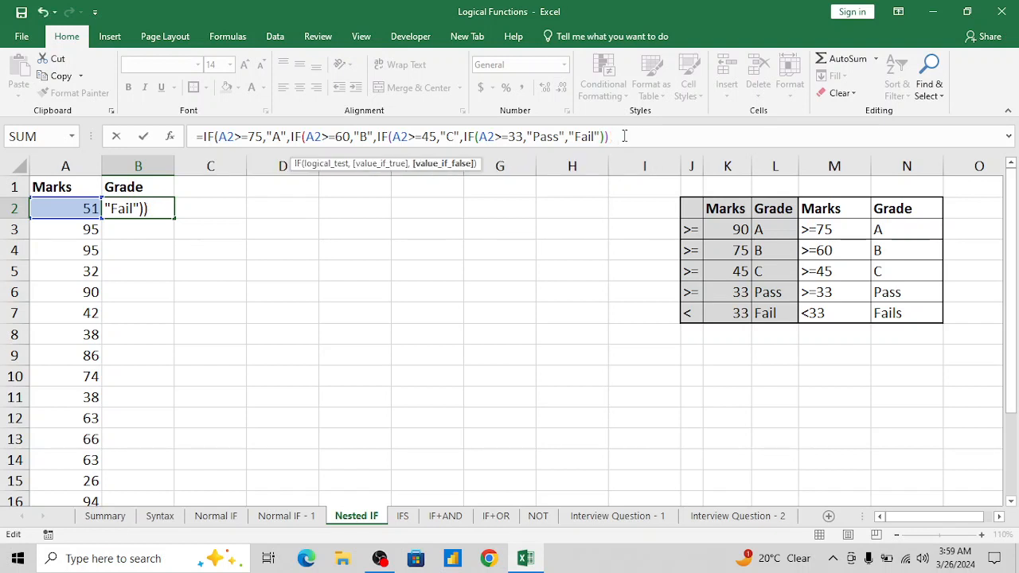
key("Return")
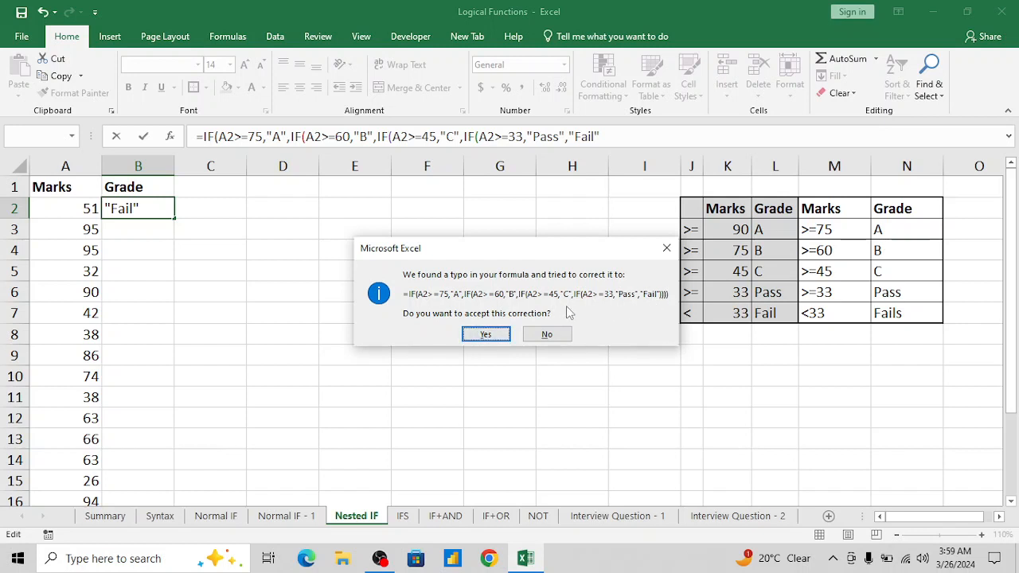
left_click(487, 335)
key("Up")
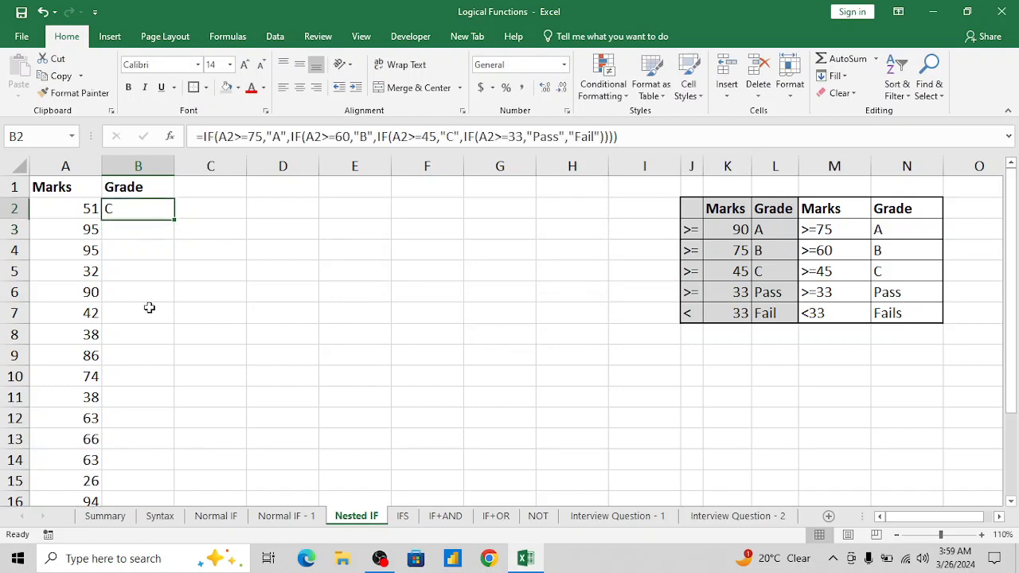
Step: Copy the nested IF formula from B2 down the Grade column to B20
key("ctrl+c")
key("Left")
key("ctrl+Down")
key("Down")
key("Up")
key("Right")
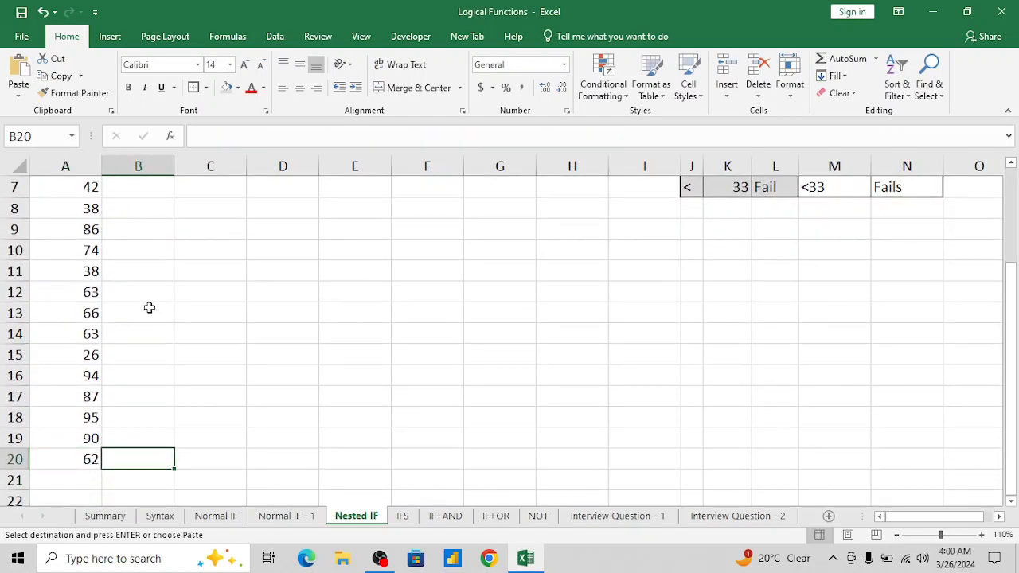
key("ctrl+shift+Up")
key("Return")
key("ctrl+Up")
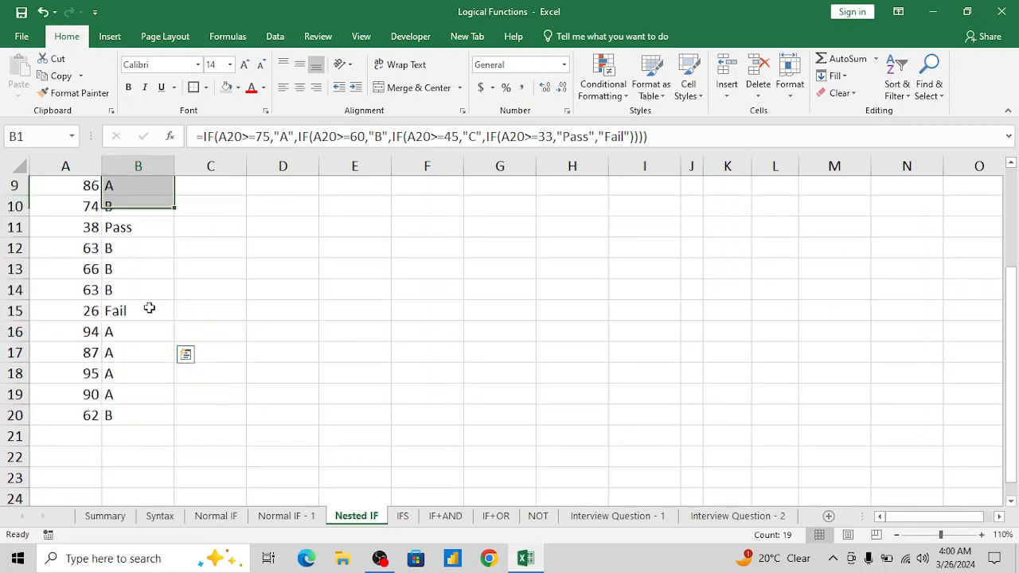
Step: Check the grades in column B against the marks in column A, row by row
key("Down")
key("Down")
key("Down")
key("Down")
key("Down")
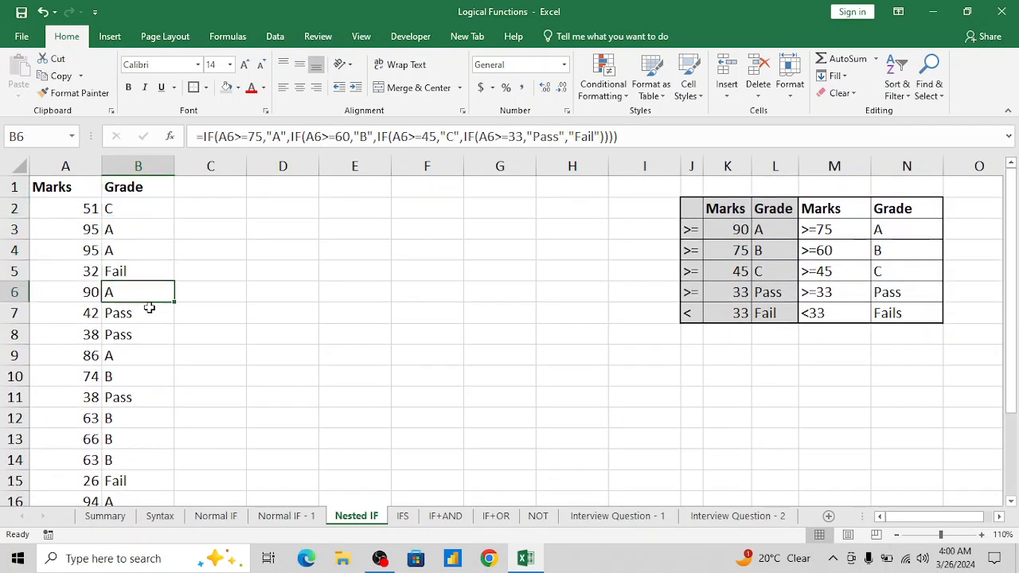
key("Down")
key("Down")
key("Down")
key("ctrl+Up")
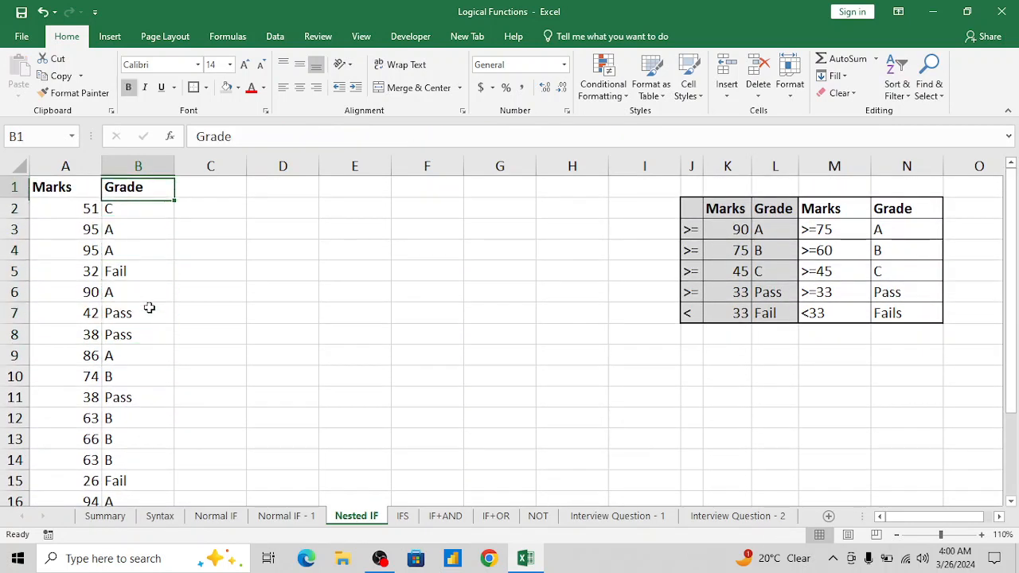
key("Down")
key("Up")
key("Down")
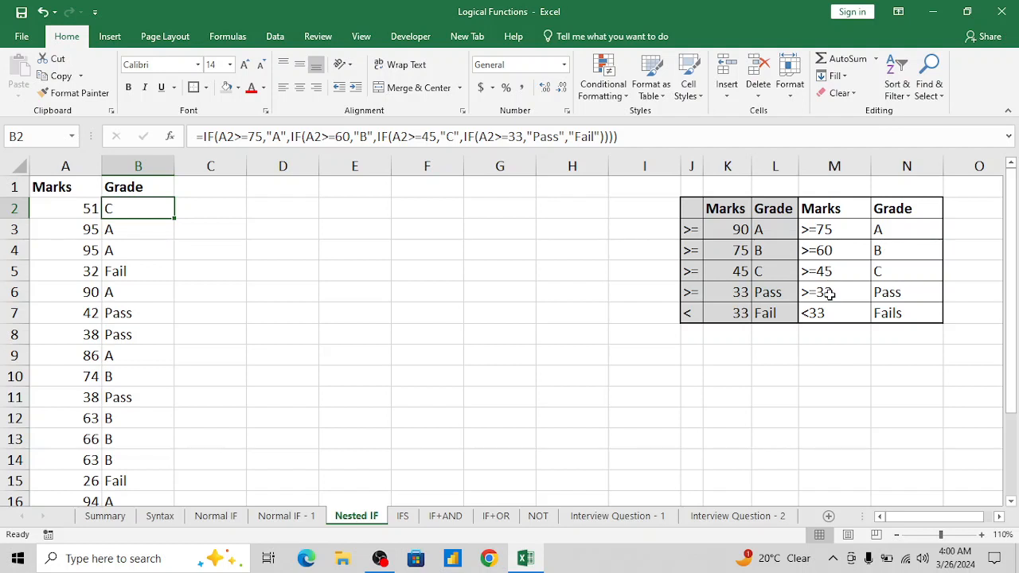
Step: Examine the thresholds in M3:M7 in both orders, from highest to lowest and from lowest to highest
left_click(842, 230)
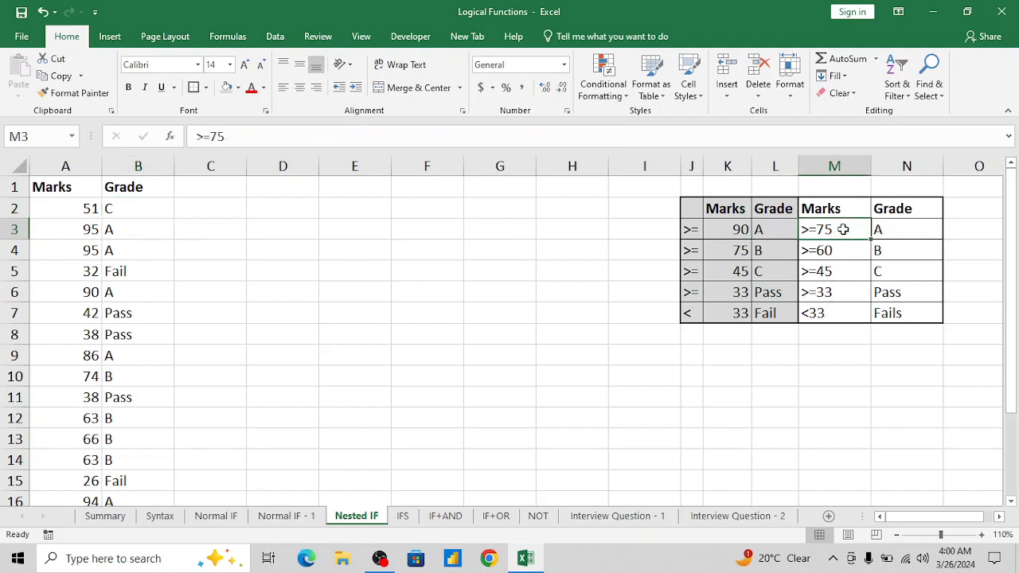
key("shift+Down")
key("shift+Down")
key("shift+Down")
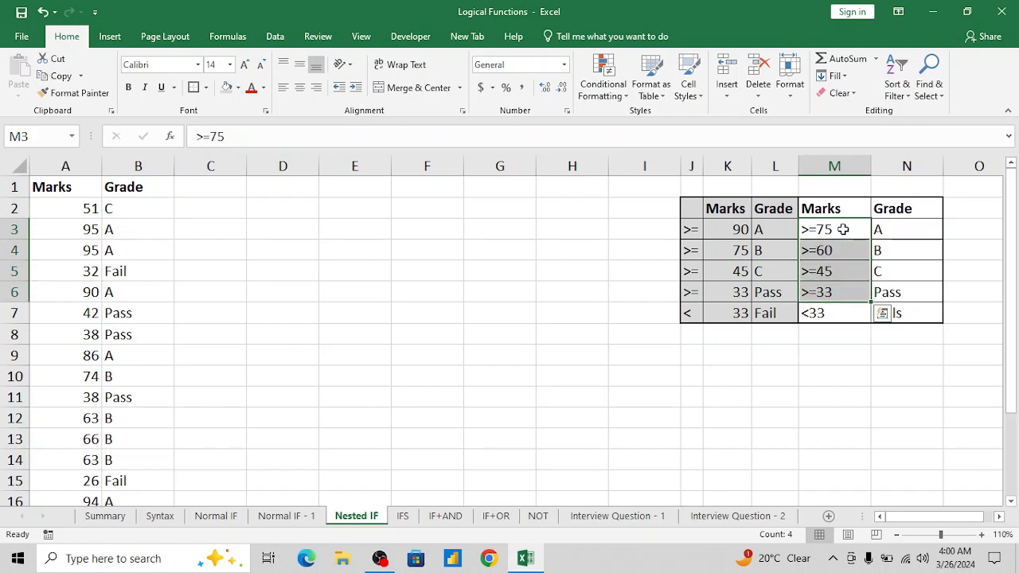
key("Down")
key("Down")
key("Down")
key("Down")
key("shift+Up")
key("shift+Up")
key("shift+Up")
key("shift+Up")
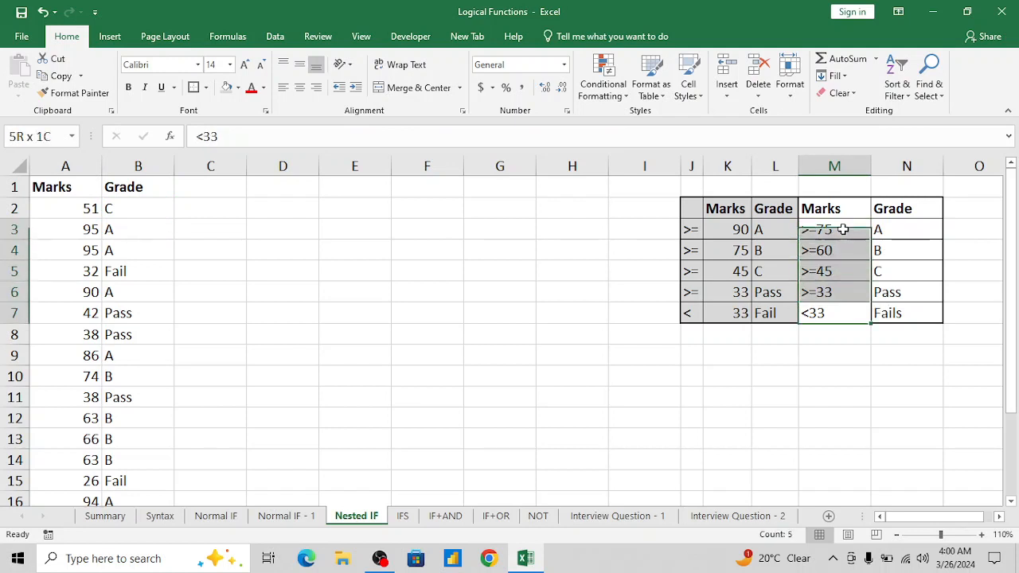
key("Down")
key("Up")
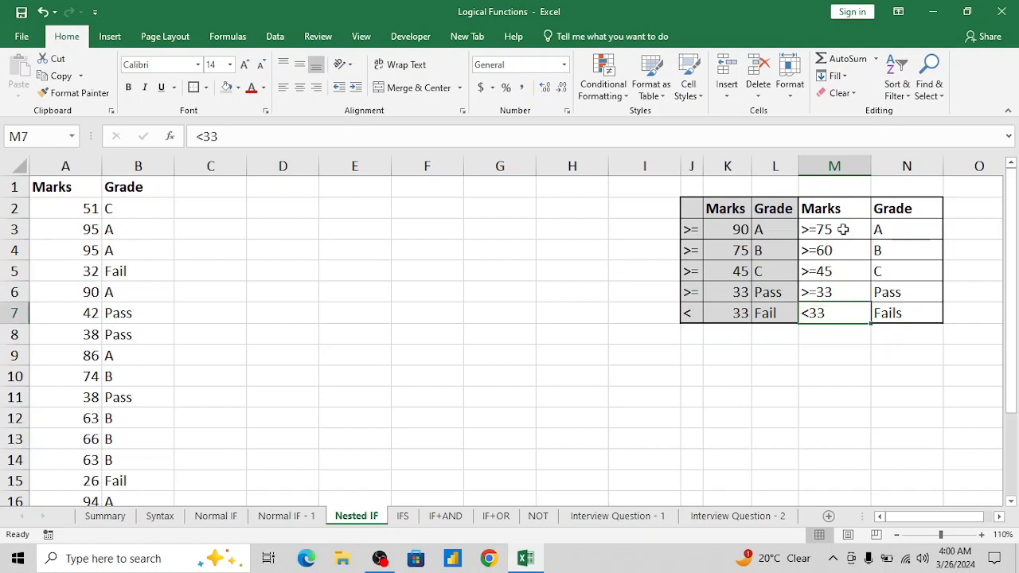
key("ctrl+Up")
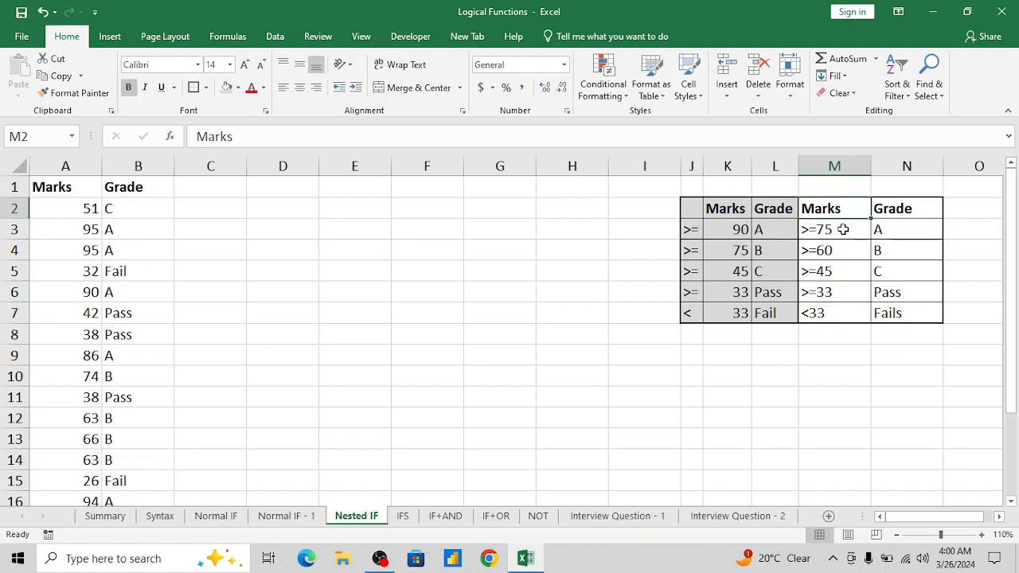
Step: Replace the heading in B1 with "Way"
key("Up")
key("Home")
key("Right")
key("Right")
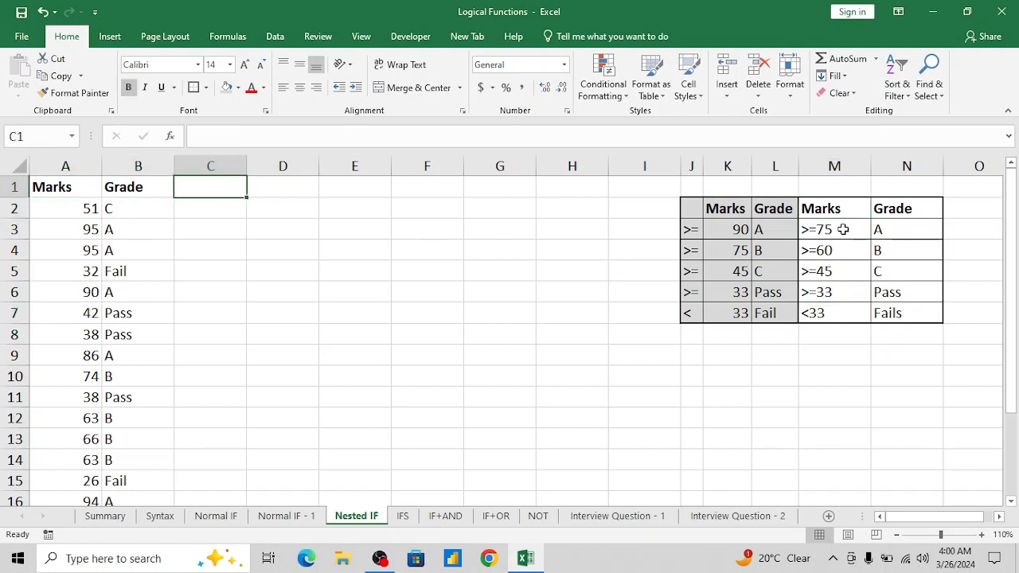
key("Left")
type("Way")
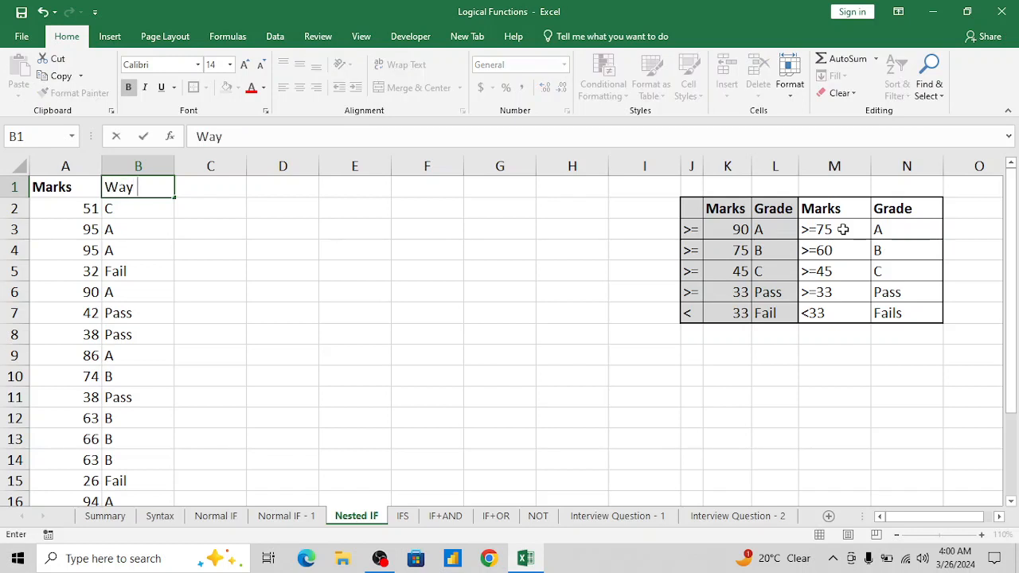
key("Tab")
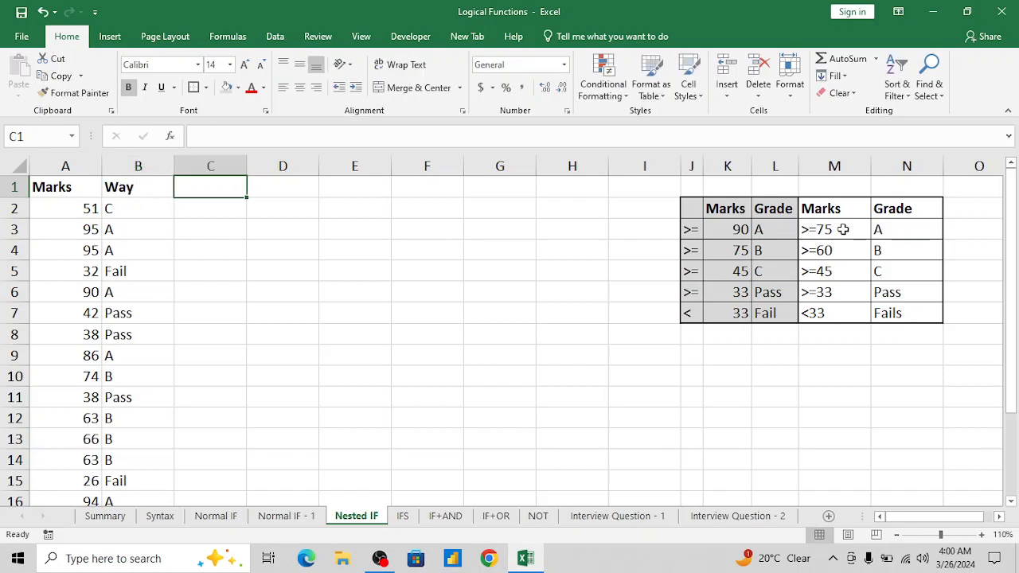
key("Left")
key("shift+F2")
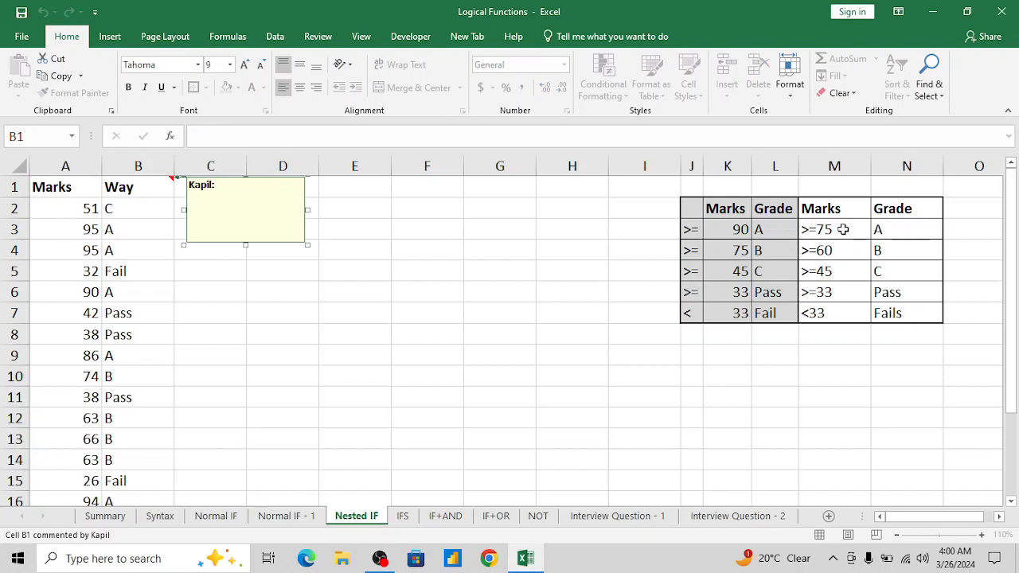
key("ctrl+z")
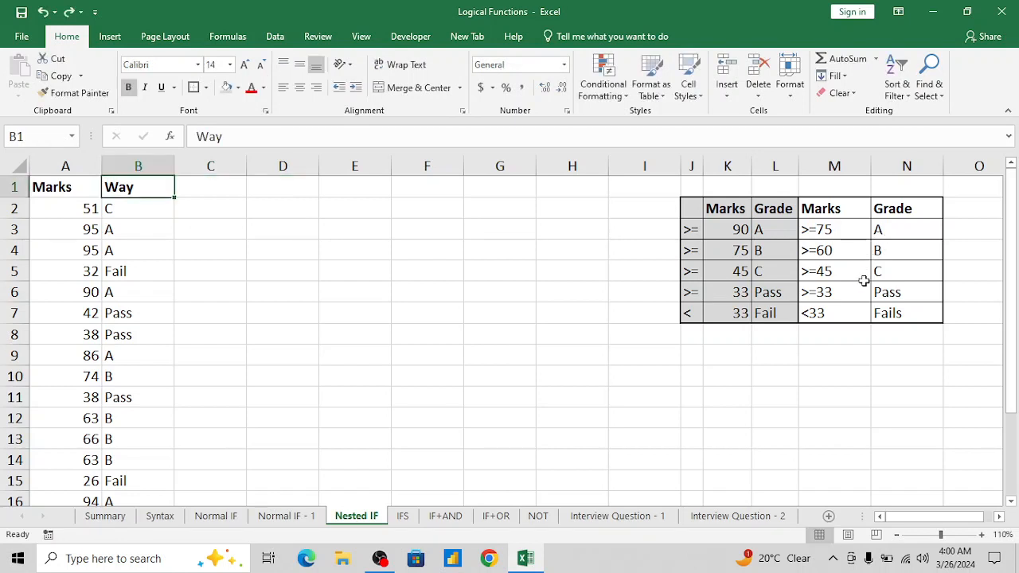
Step: Complete the B1 heading as "Way 1" and enter the heading "Way 2" in C1
key("F2")
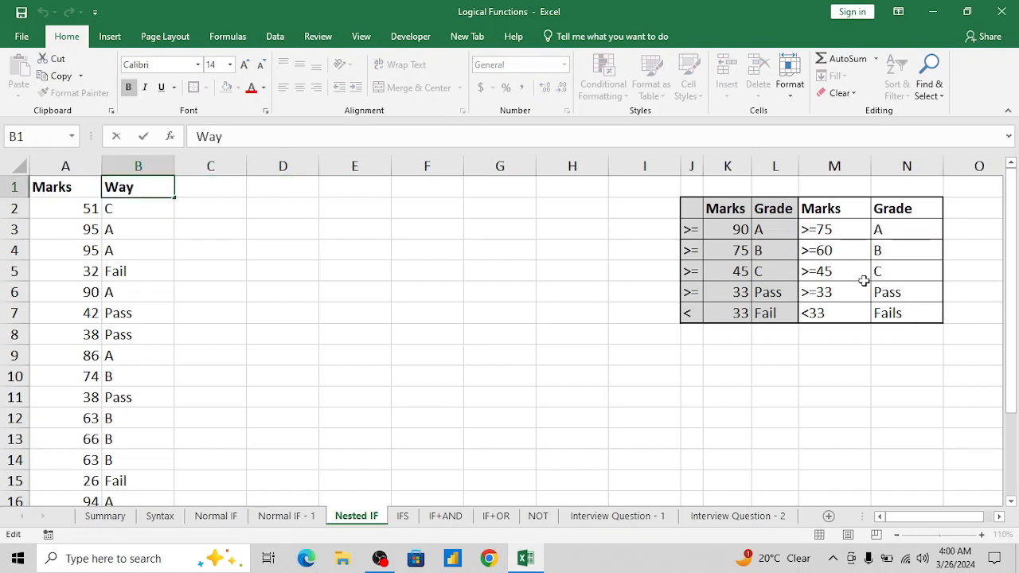
type("1")
key("Tab")
type("Waay")
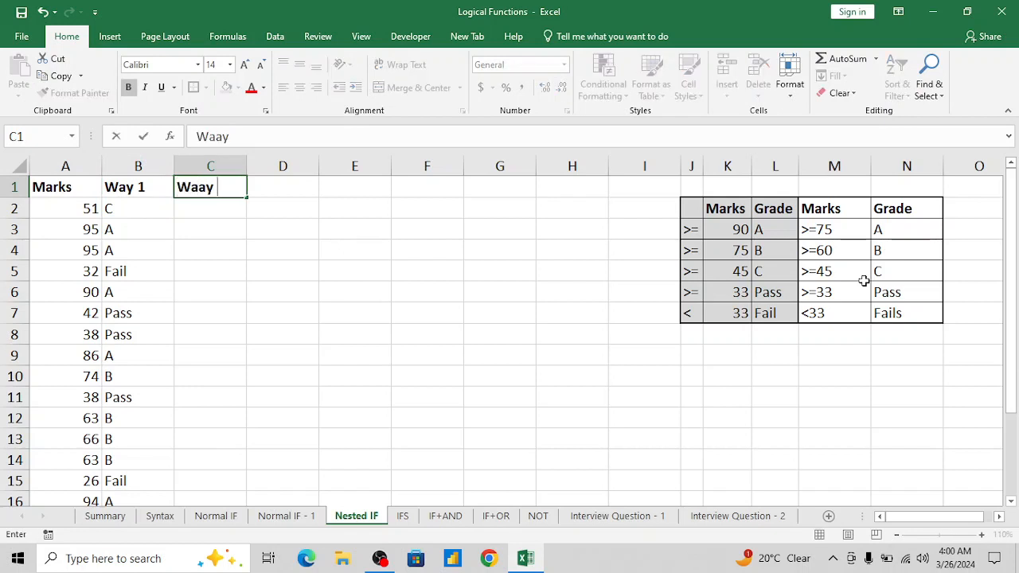
key("BackSpace")
key("BackSpace")
type("y")
key("Return")
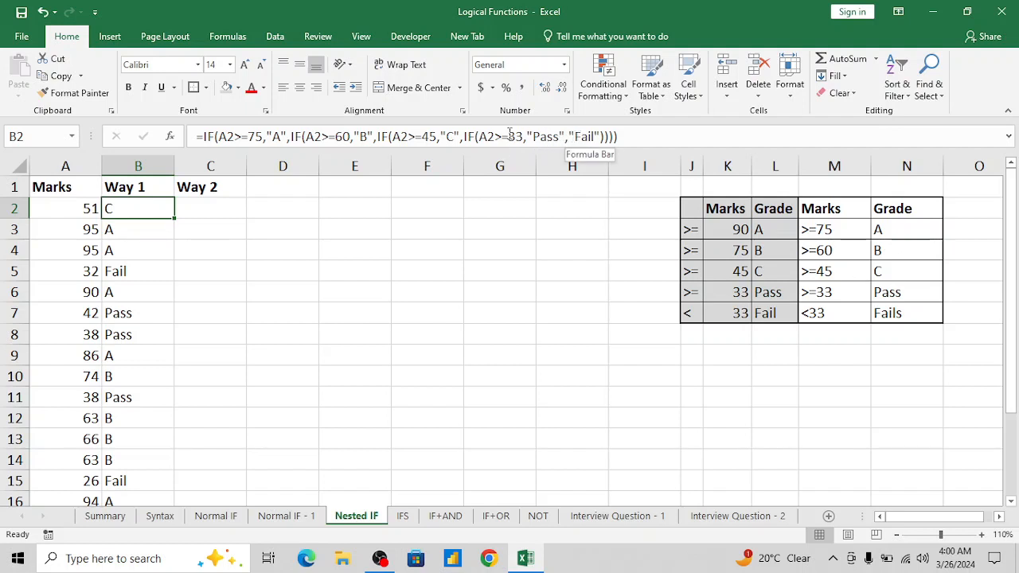
Step: Begin a nested IF formula in C2 that returns "Fail" when A2<33
key("Right")
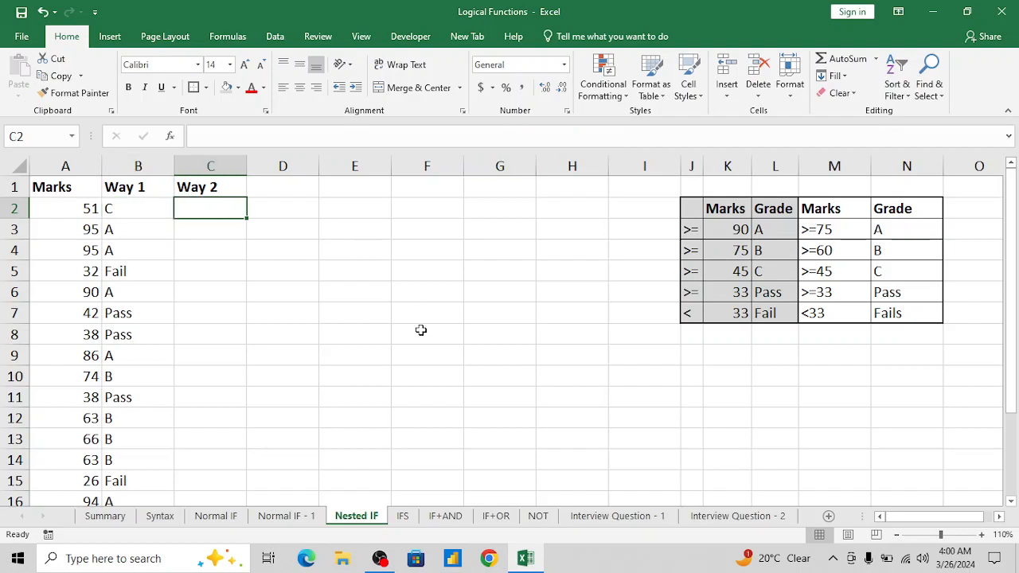
type("=IF(")
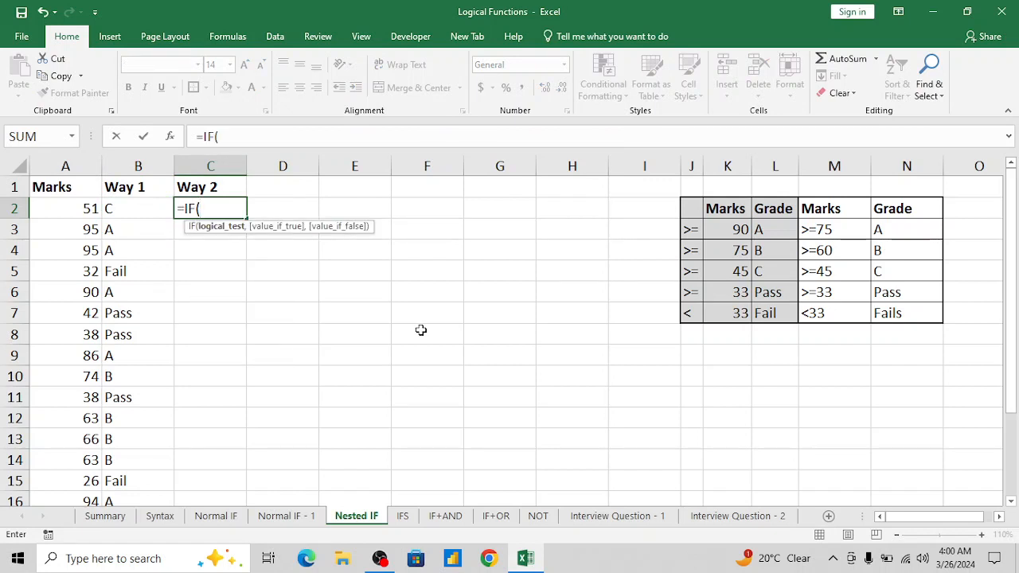
left_click(83, 210)
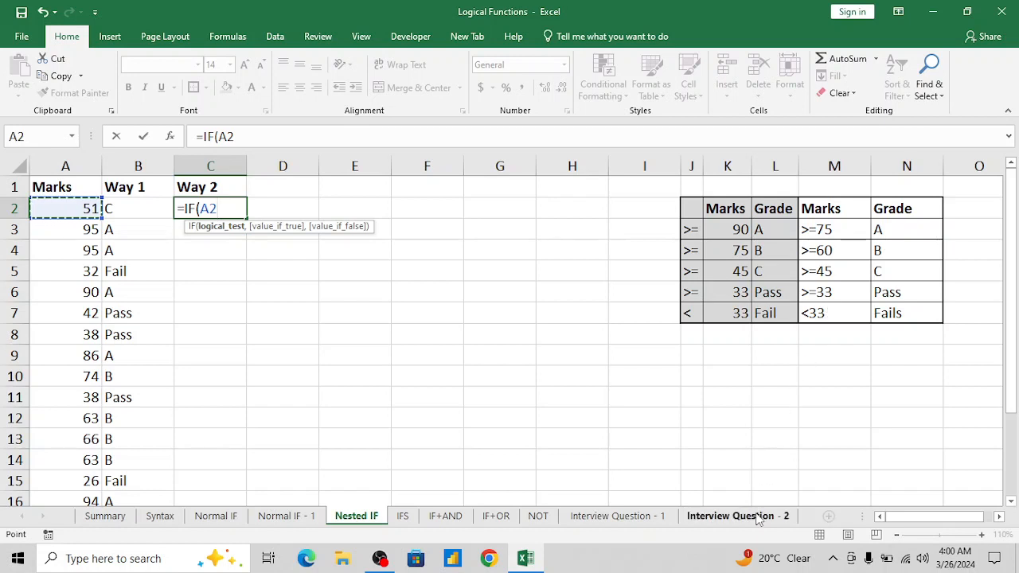
type("<")
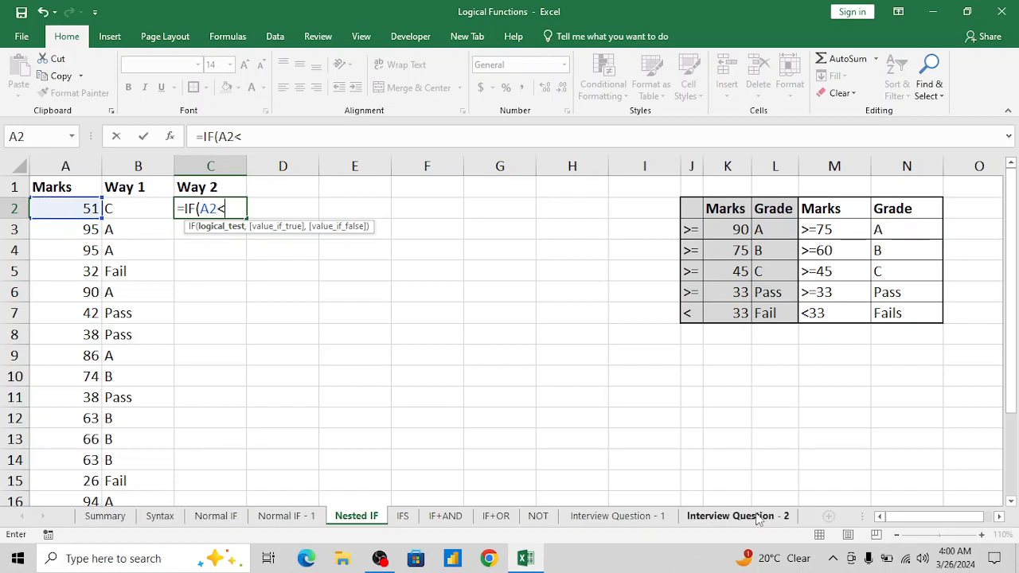
type("33,")
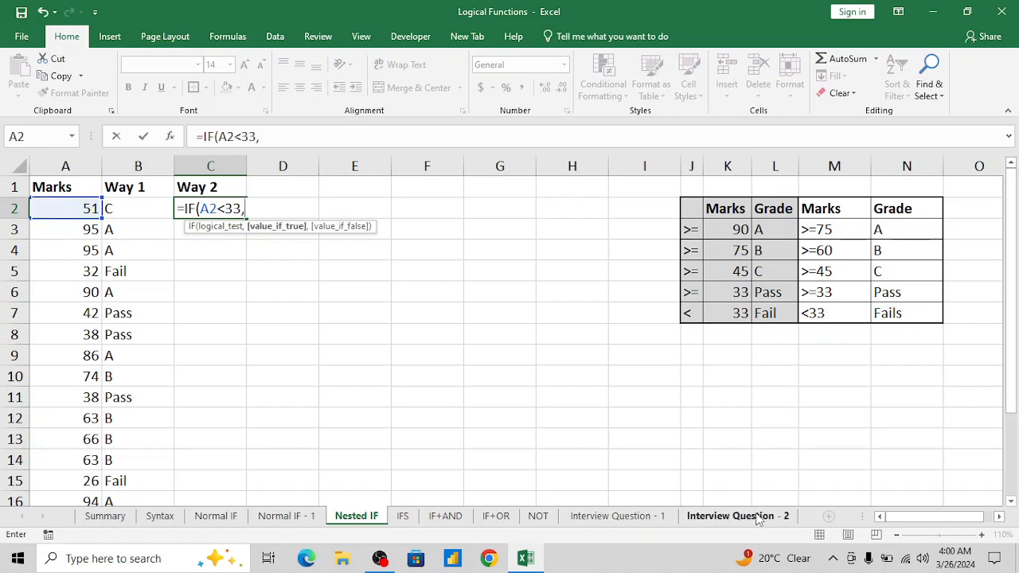
type(" \"Fail\",")
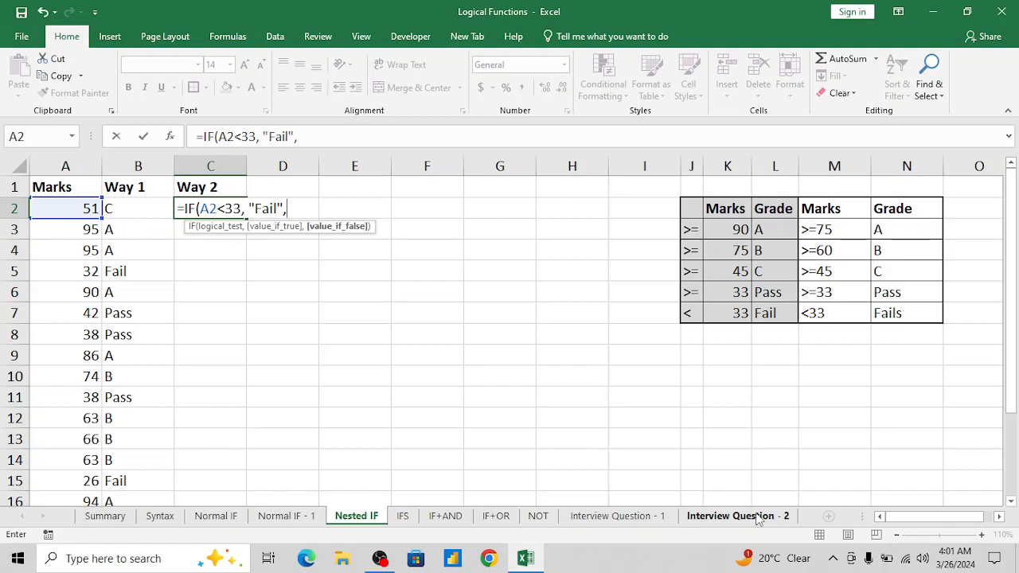
Step: Add a second nested IF to the C2 formula that returns "Pass" when A2<45
type("IF(")
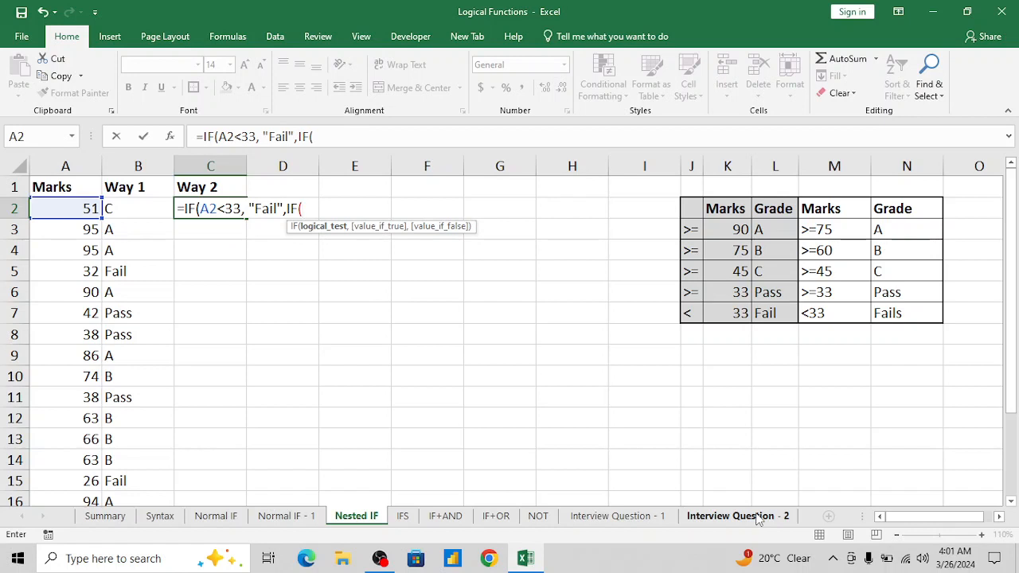
left_click(56, 207)
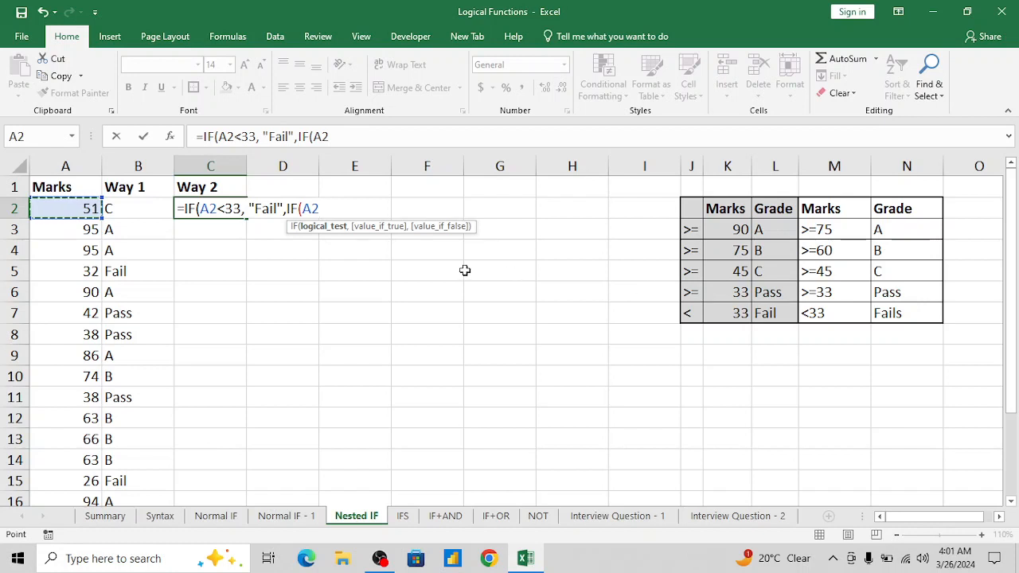
type("<")
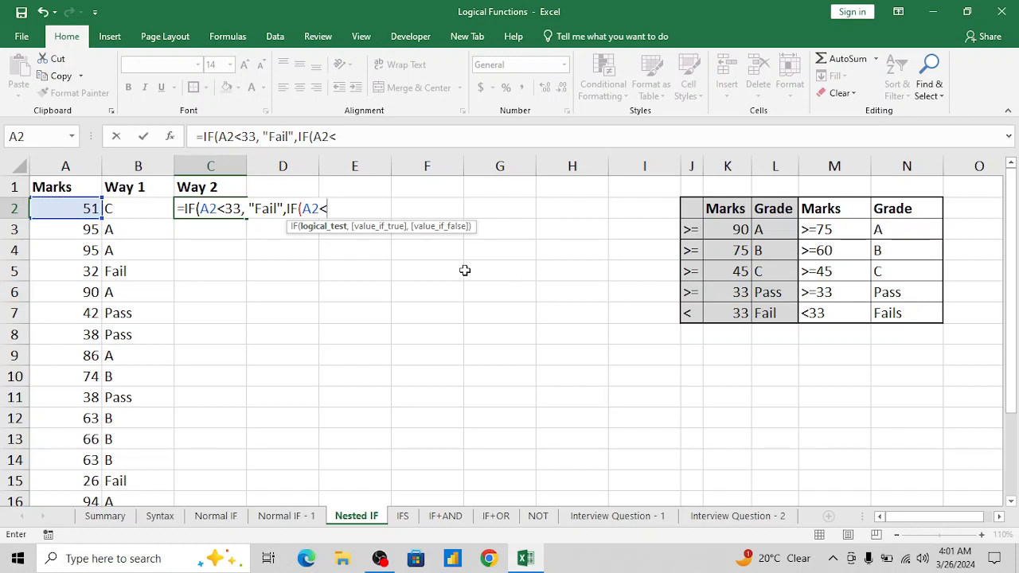
type("45,\"P")
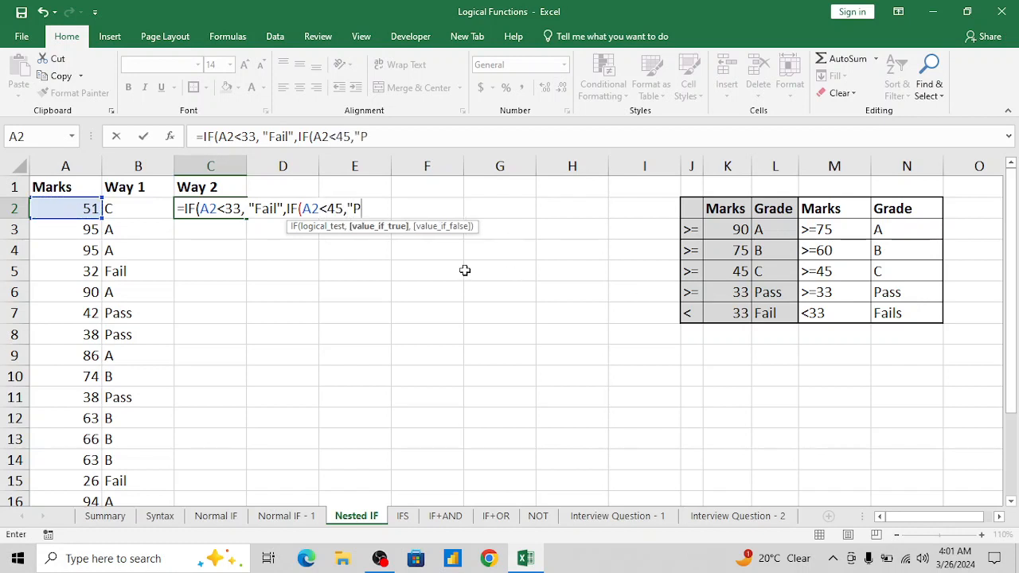
type("ass\",IF(")
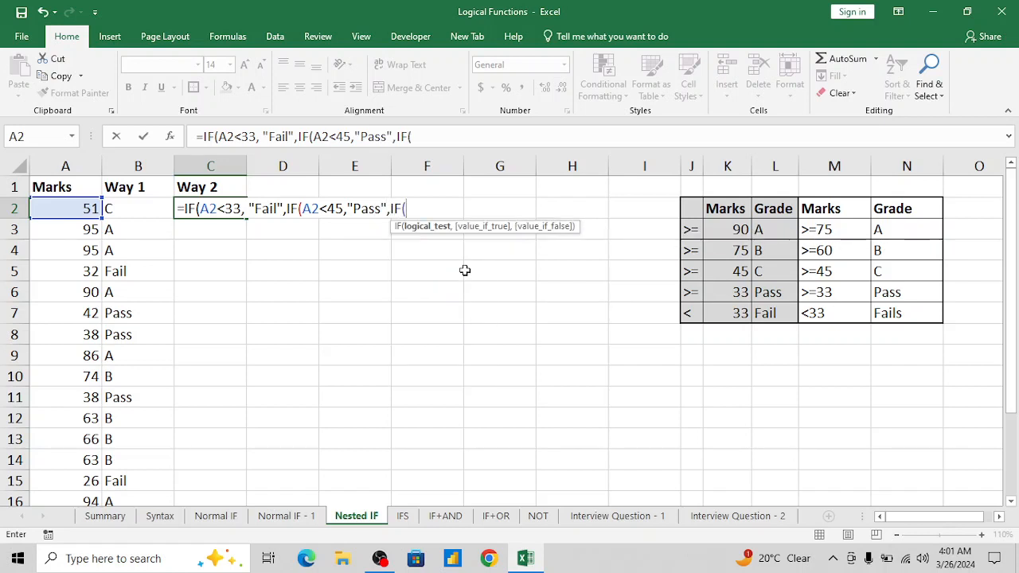
Step: Add a third nested IF to the C2 formula that returns "C" when A2<60
left_click(72, 210)
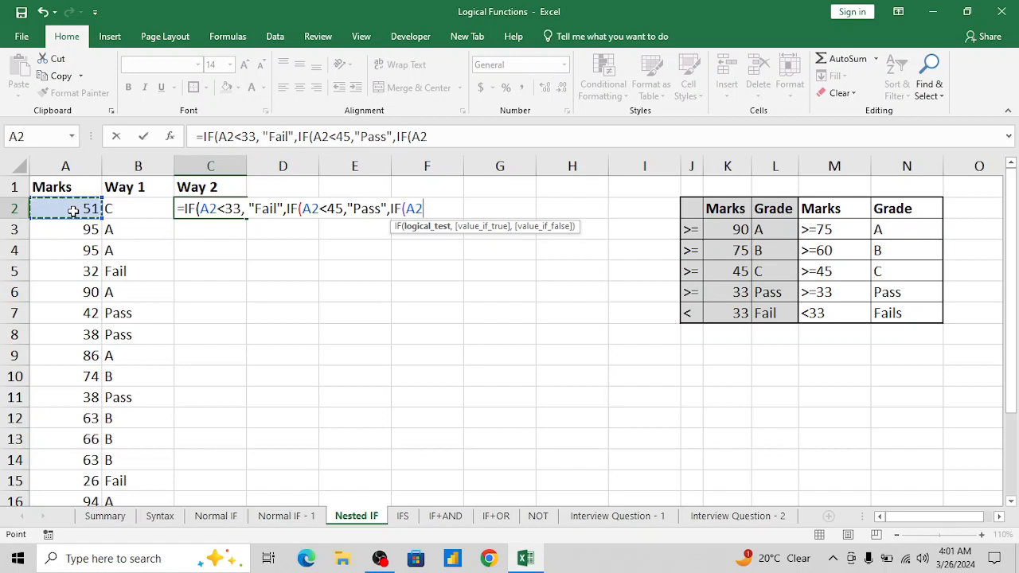
type("<")
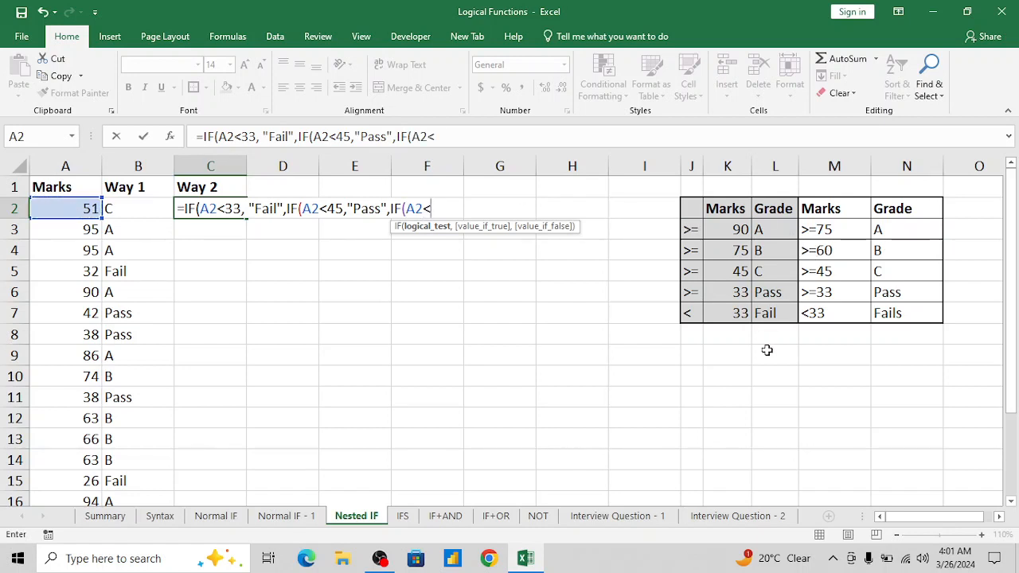
type("60,\"")
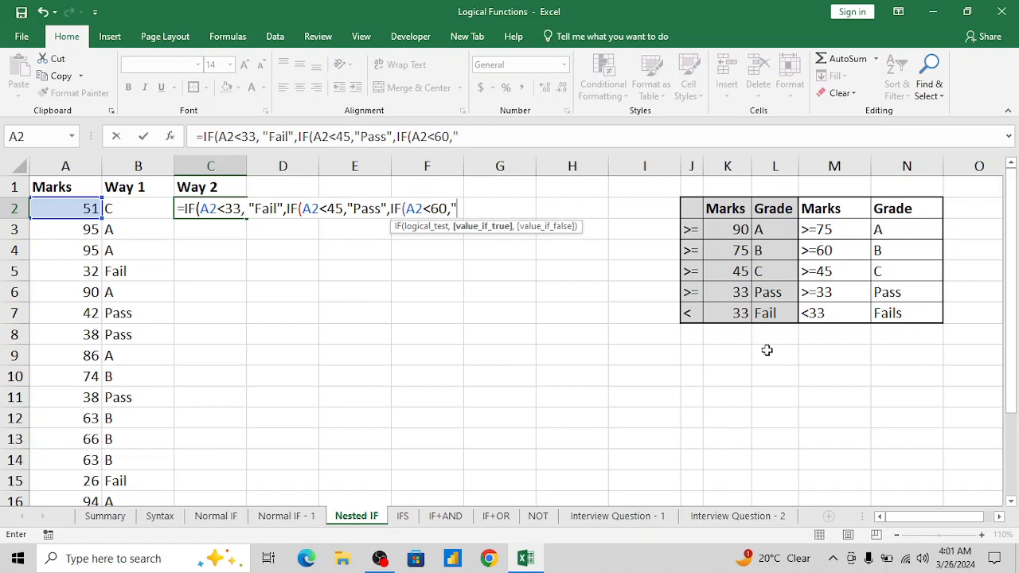
type("C\",IF(")
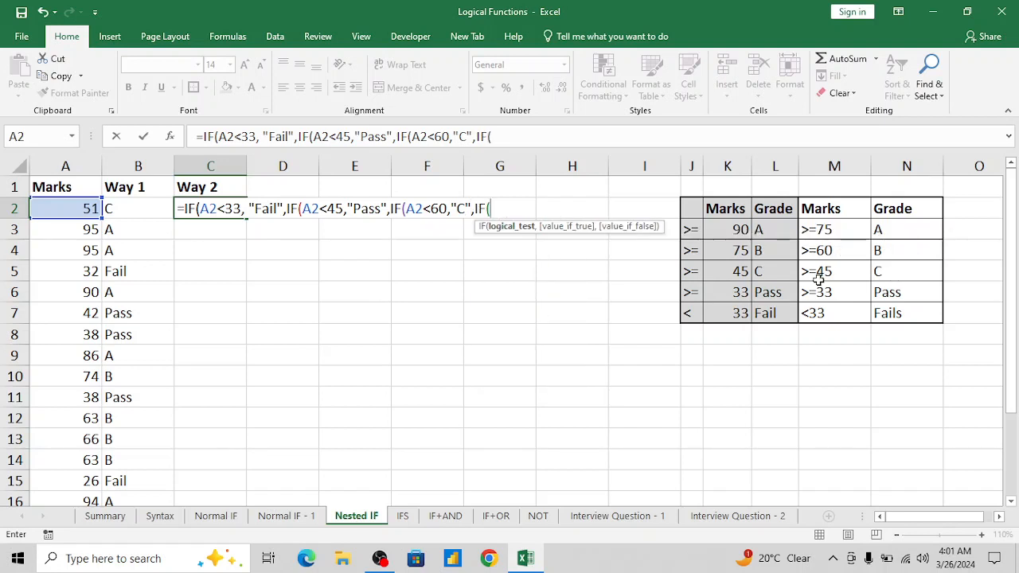
Step: Finish the C2 formula with a nested IF returning "B" when A2<75 and otherwise "A", and copy the completed formula
left_click(87, 207)
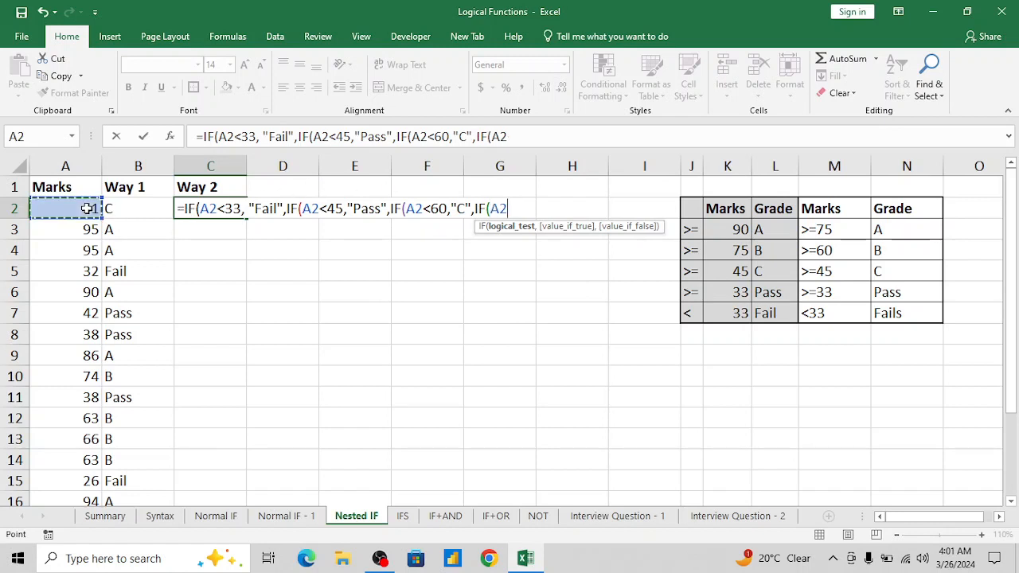
type("<9")
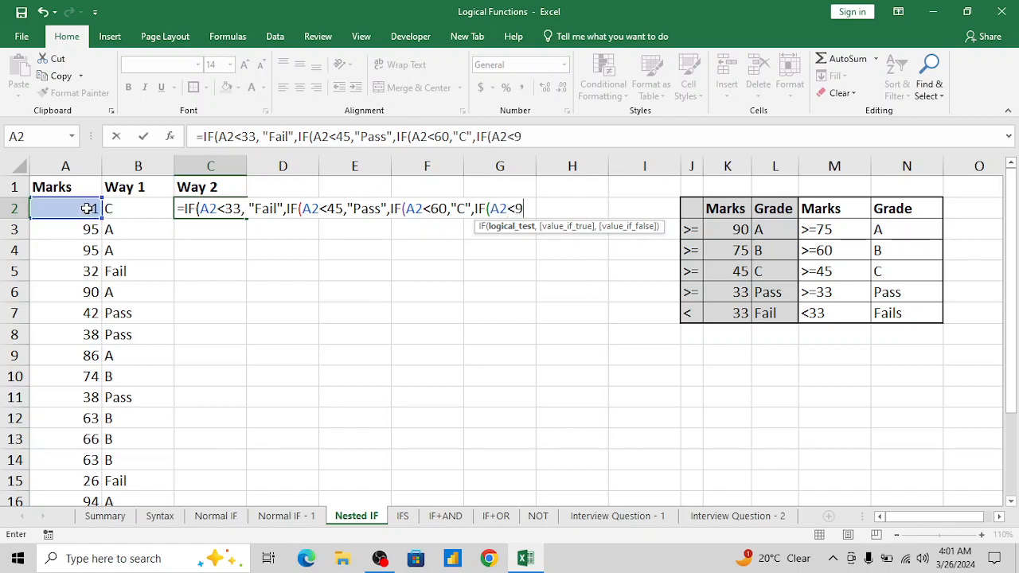
key("BackSpace")
key("BackSpace")
type("75,")
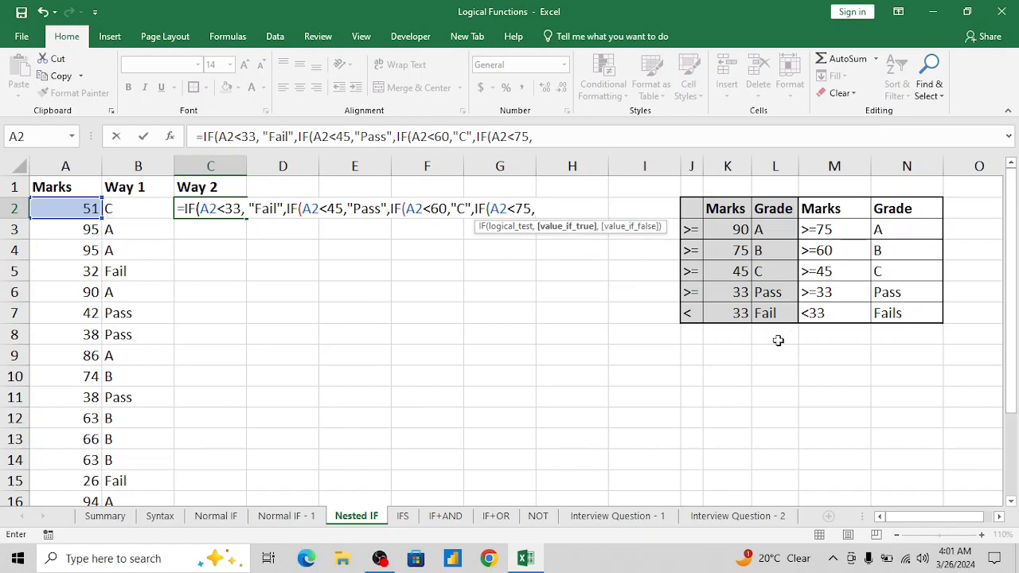
type("\"B\",")
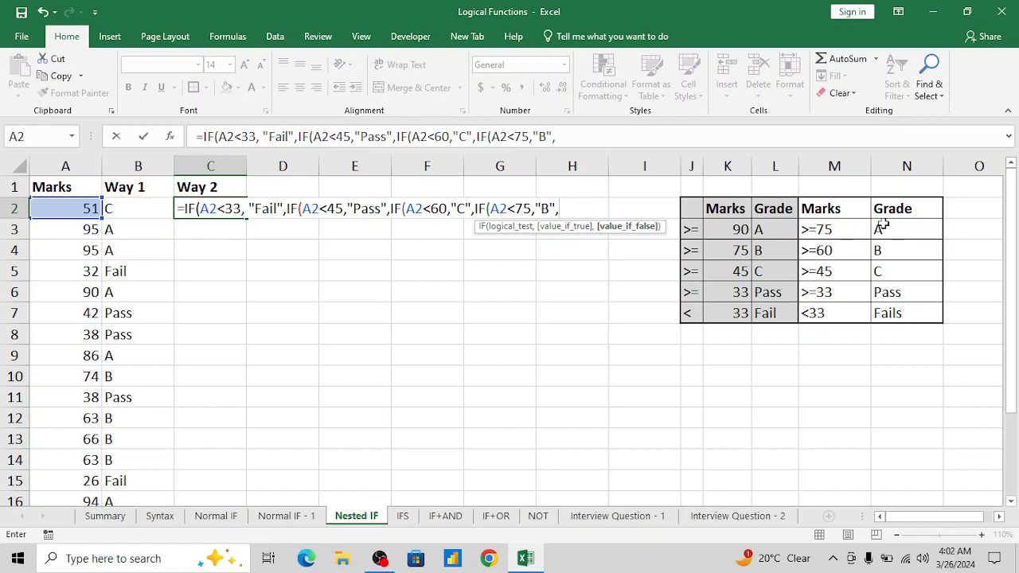
type("\"A")
key("Return")
key("Return")
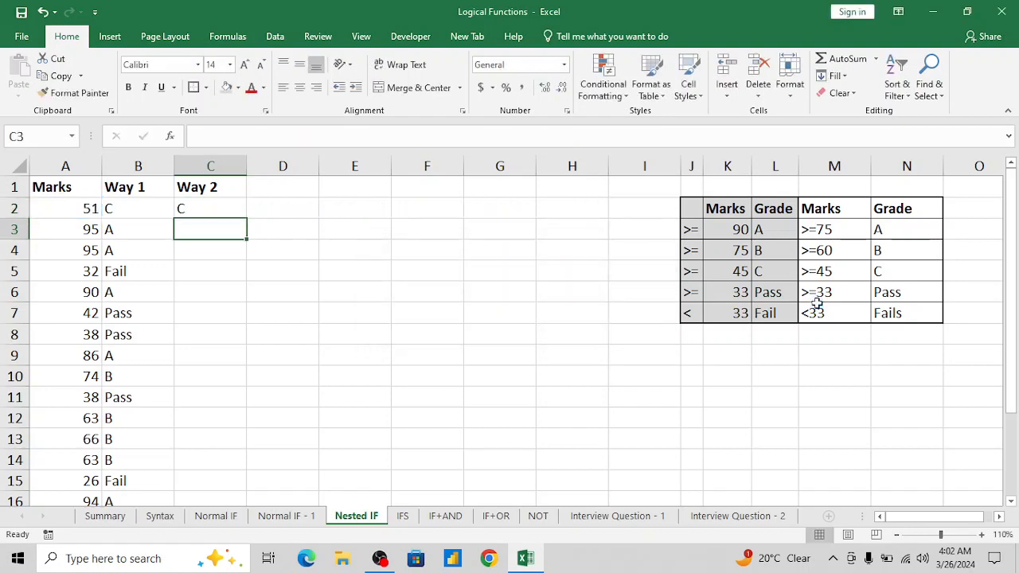
key("Up")
key("ctrl+c")
Step: Try to paste the copied formula into column C from row 20 upward
key("Left")
key("ctrl+Down")
key("Right")
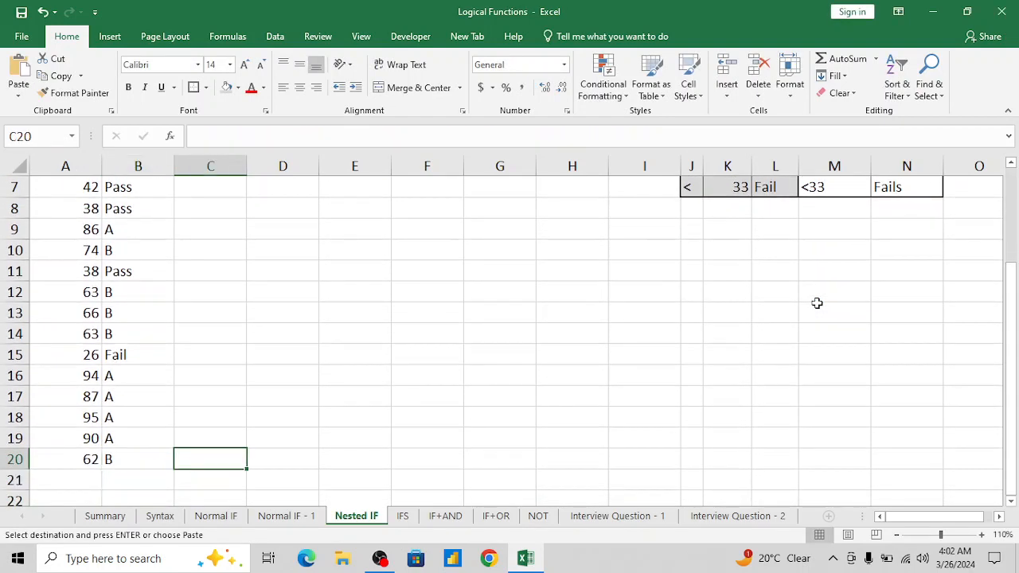
key("ctrl+shift+Up")
key("Return")
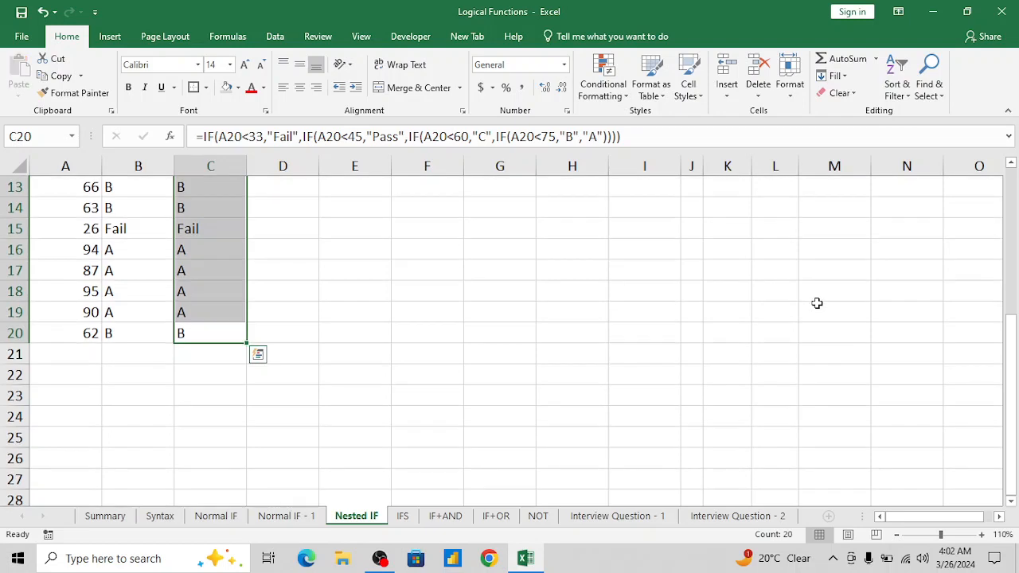
Step: Undo the last paste in column C and return to C2
key("ctrl+z")
key("Up")
key("ctrl+Up")
key("ctrl+Up")
key("Down")
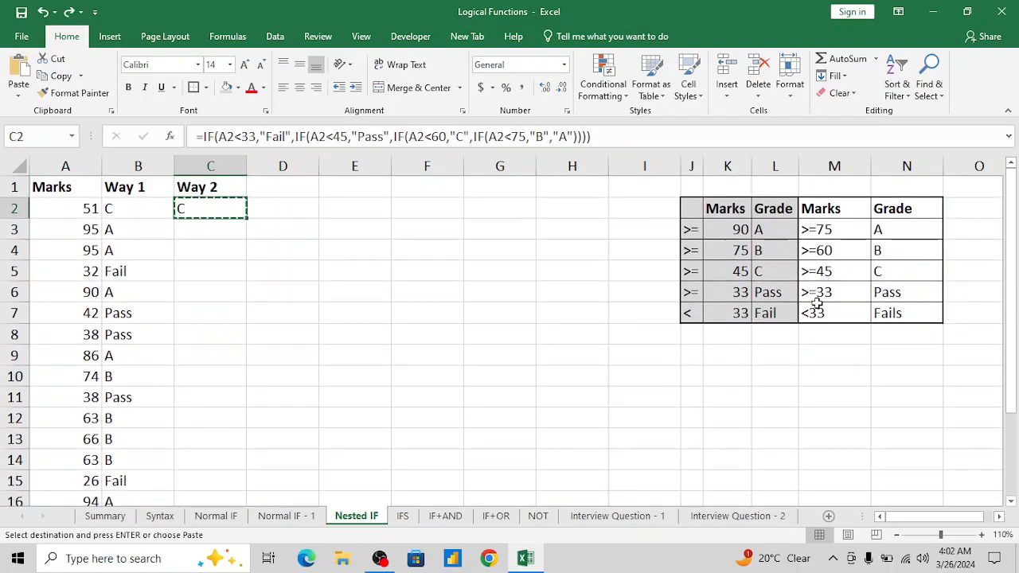
Step: Paste the copied C2 formula down the Way 2 column through C20
key("Left")
key("ctrl+Down")
key("Right")
key("ctrl+shift+Up")
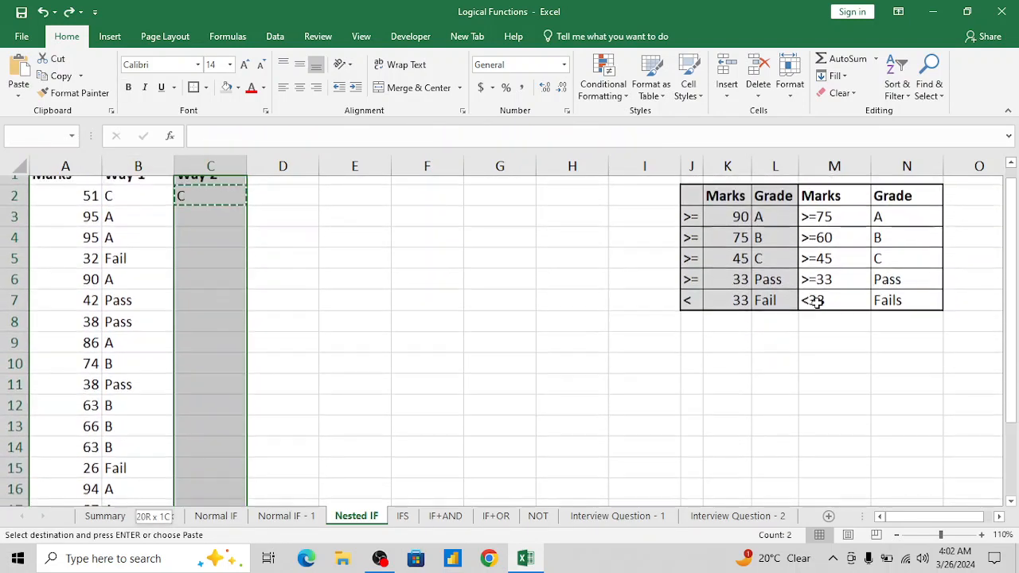
key("Return")
key("ctrl+Up")
key("Down")
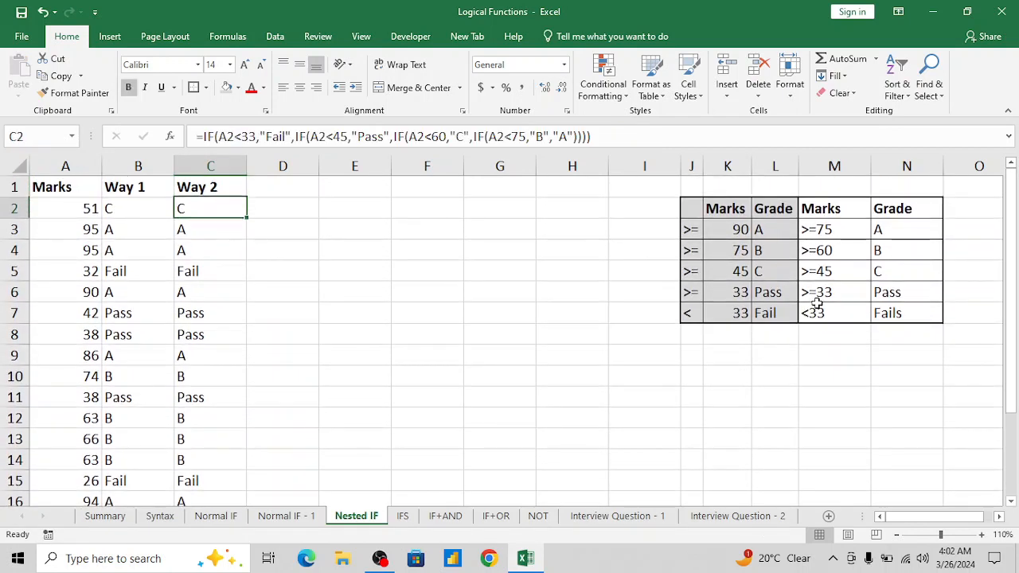
Step: Enter the formula =B2=C2 in D2 to compare the Way 1 and Way 2 grades
key("Left")
key("Right")
key("Right")
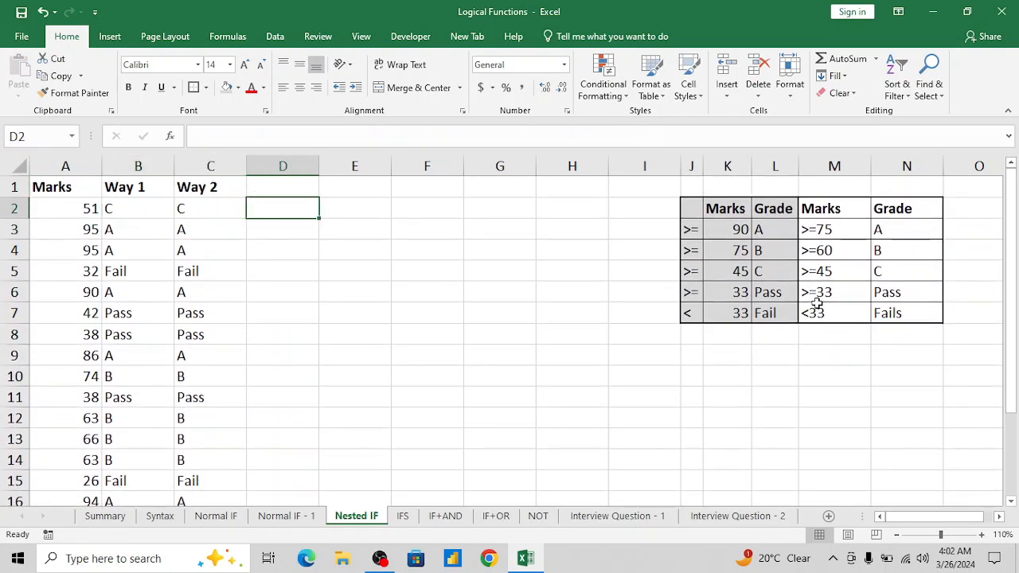
type("=")
key("Left")
key("Left")
type("=")
key("Right")
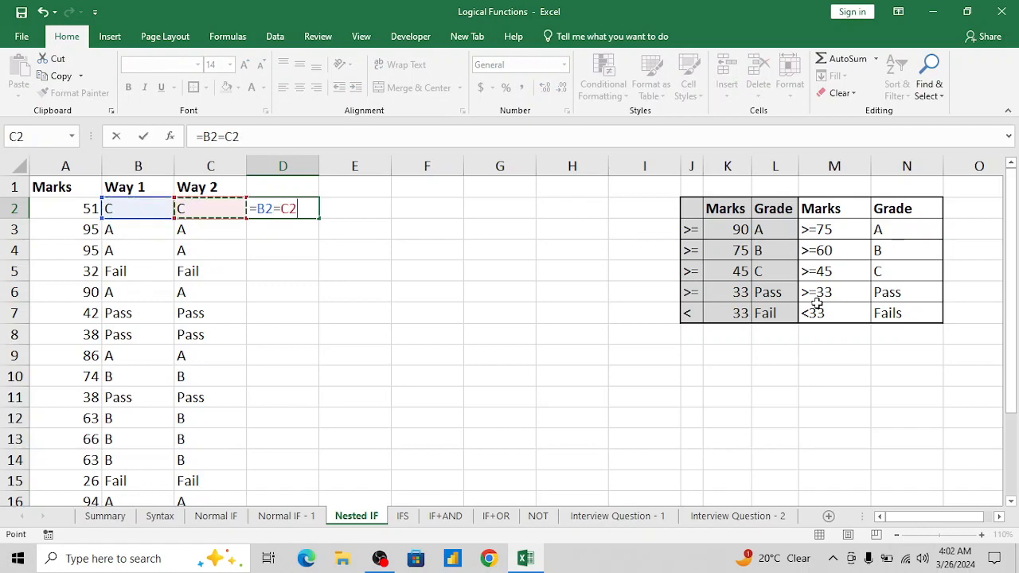
key("Return")
Step: Copy the comparison formula from D2 down through D20
key("Up")
key("Left")
key("ctrl+Down")
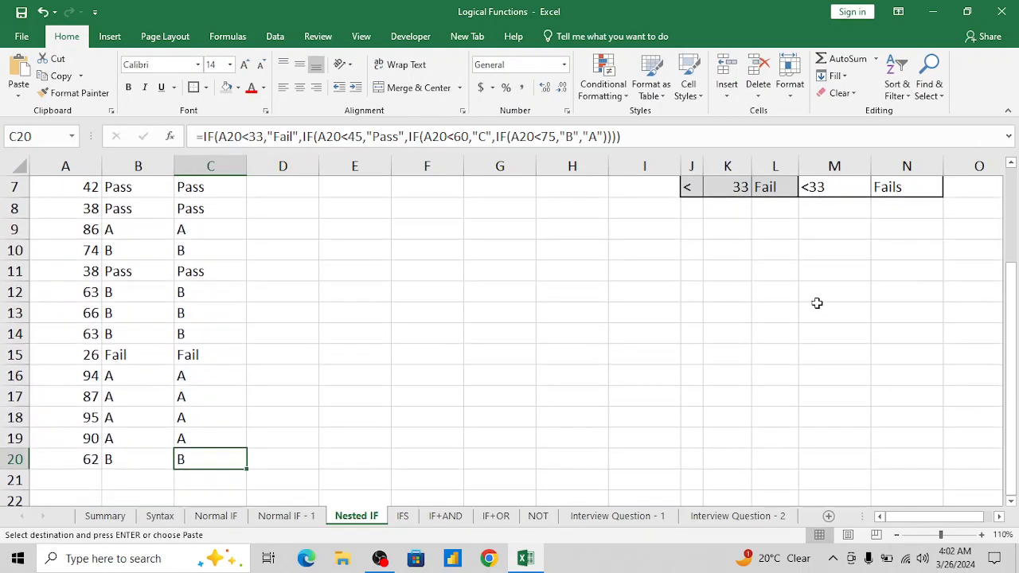
key("Right")
key("ctrl+shift+Up")
key("Return")
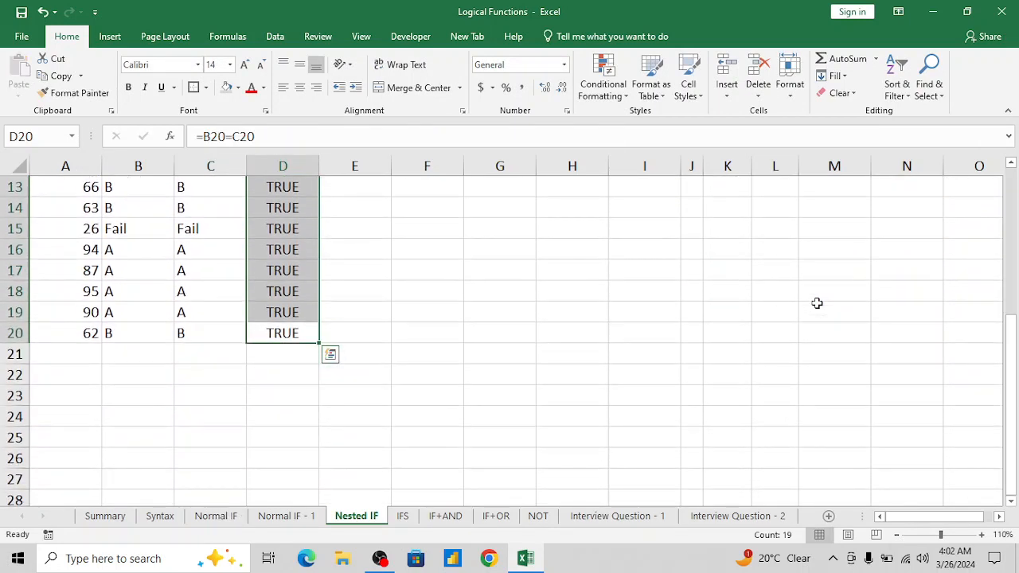
Step: Check the comparison results in column D row by row, from D2 to the end of the data
key("ctrl+Up")
key("ctrl+Up")
key("Down")
key("shift+Down")
key("shift+Down")
key("shift+Down")
key("shift+Down")
key("shift+Down")
key("shift+Down")
key("shift+Down")
key("shift+Down")
key("shift+Down")
key("shift+Down")
key("shift+Down")
key("shift+Down")
key("shift+Down")
key("shift+Down")
key("shift+Down")
key("shift+Down")
key("shift+Down")
key("shift+Down")
key("shift+Down")
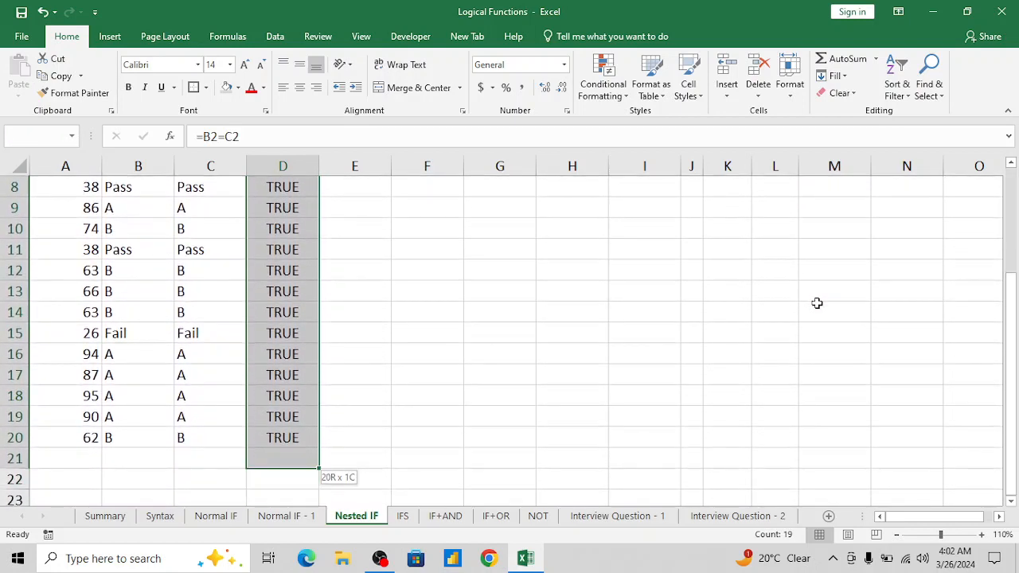
Step: Delete the comparison formulas in D2:D20
key("ctrl+Up")
key("Down")
key("ctrl+shift+Down")
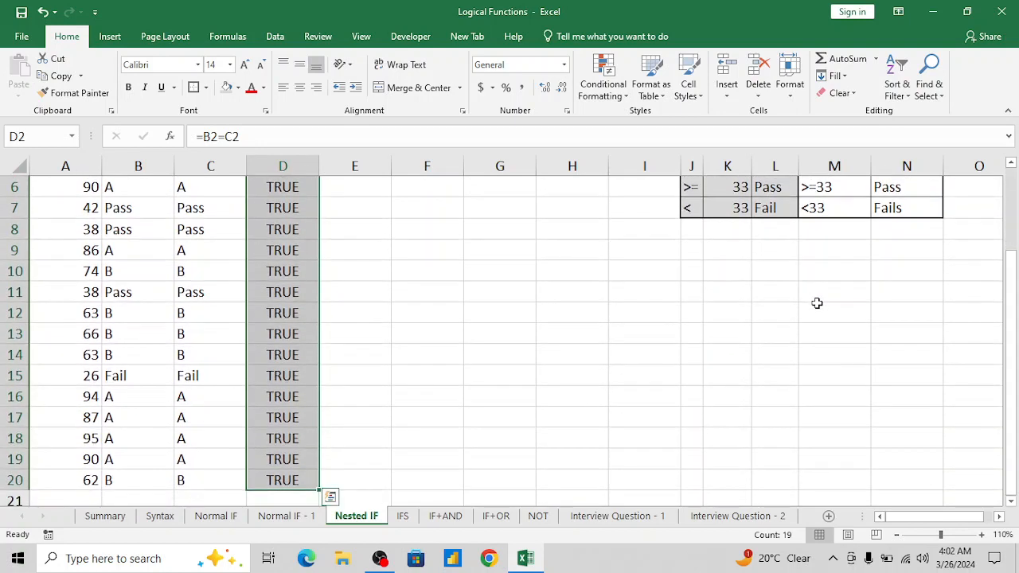
key("Delete")
Step: Review the formulas in C2 and B2 alongside the thresholds in M3:M7, read from highest to lowest and from lowest to highest
key("Left")
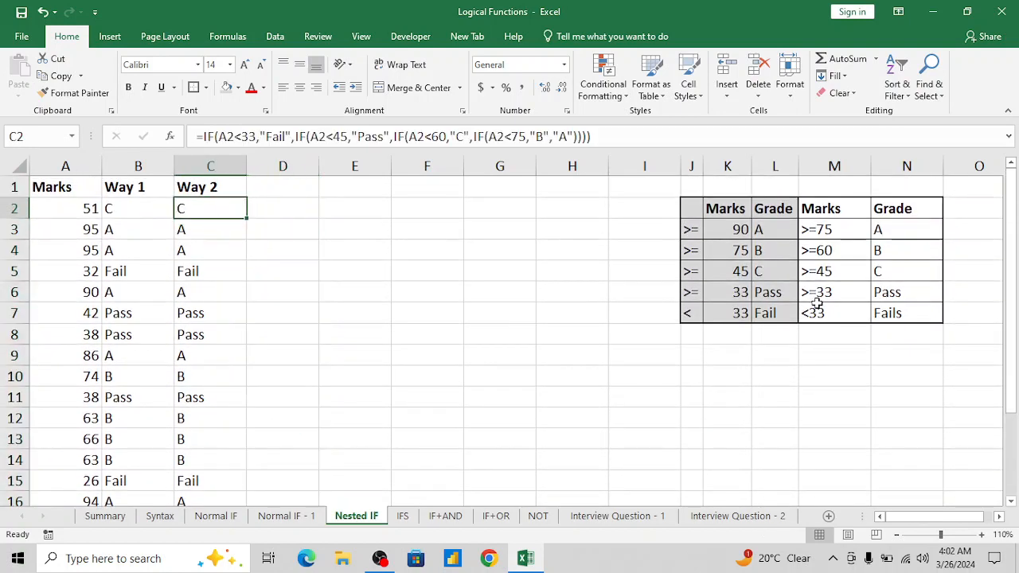
key("Left")
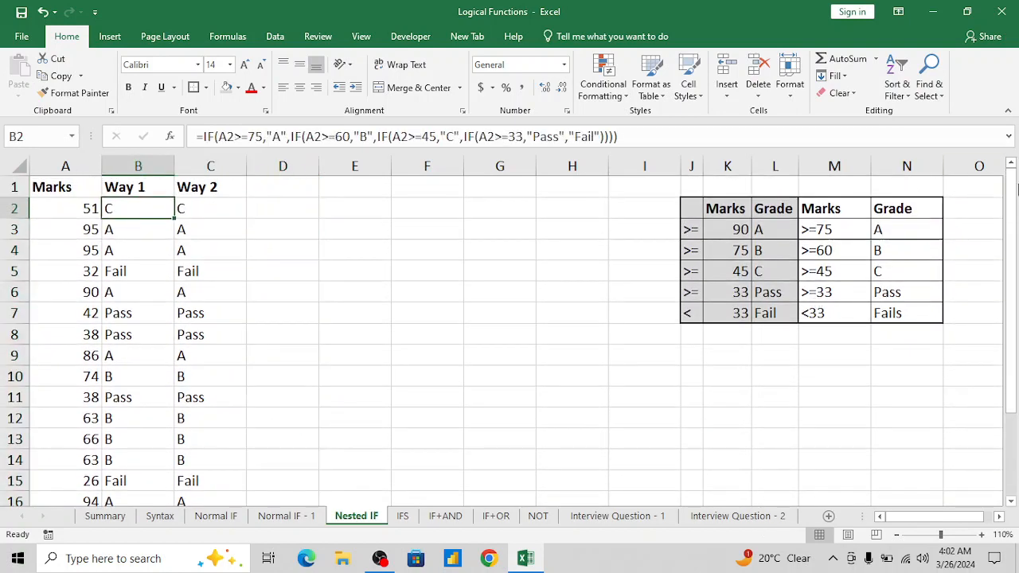
left_click(826, 229)
key("shift+Down")
key("shift+Down")
key("shift+Down")
key("shift+Down")
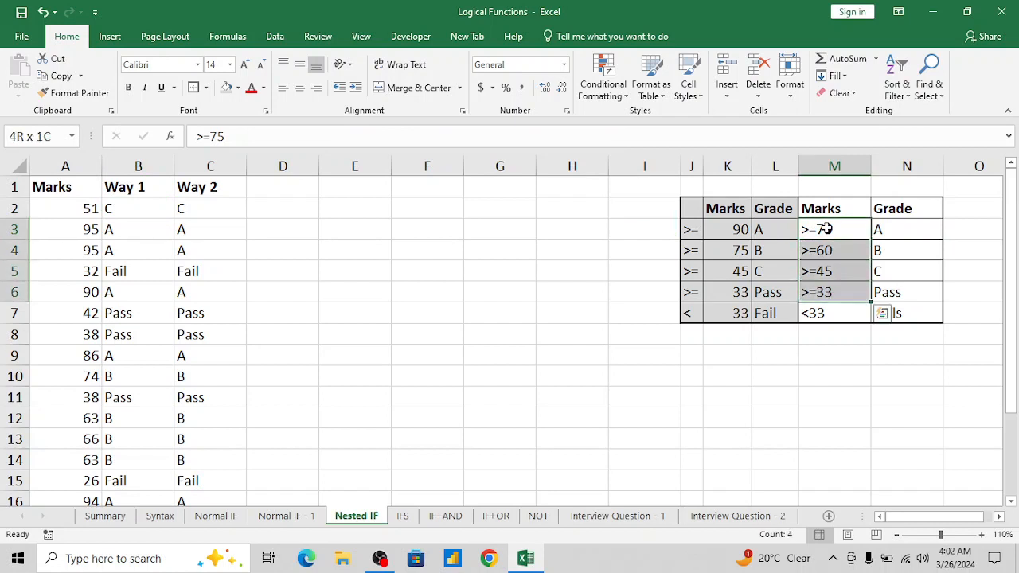
key("Down")
key("Down")
key("Down")
key("Down")
key("shift+Up")
key("shift+Up")
key("shift+Up")
key("shift+Up")
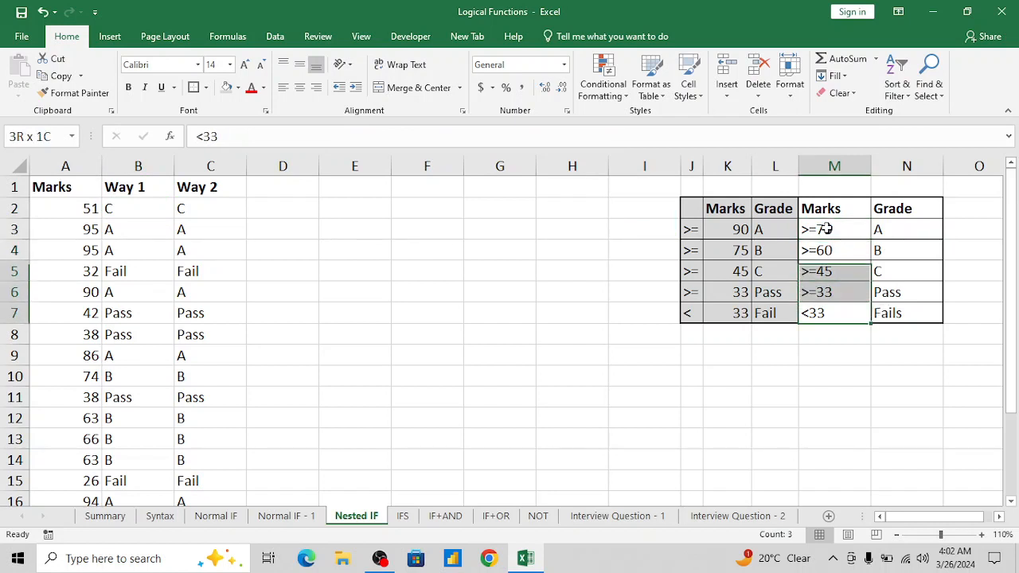
Step: Review the grading formulas in B2 and C2 and the thresholds written into them
left_click(211, 215)
key("Left")
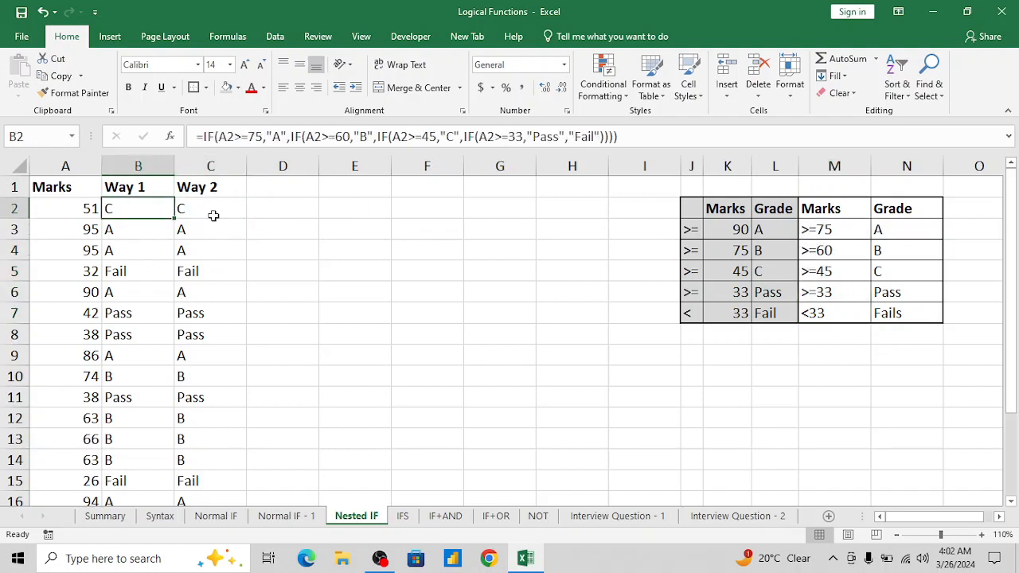
left_click(213, 219)
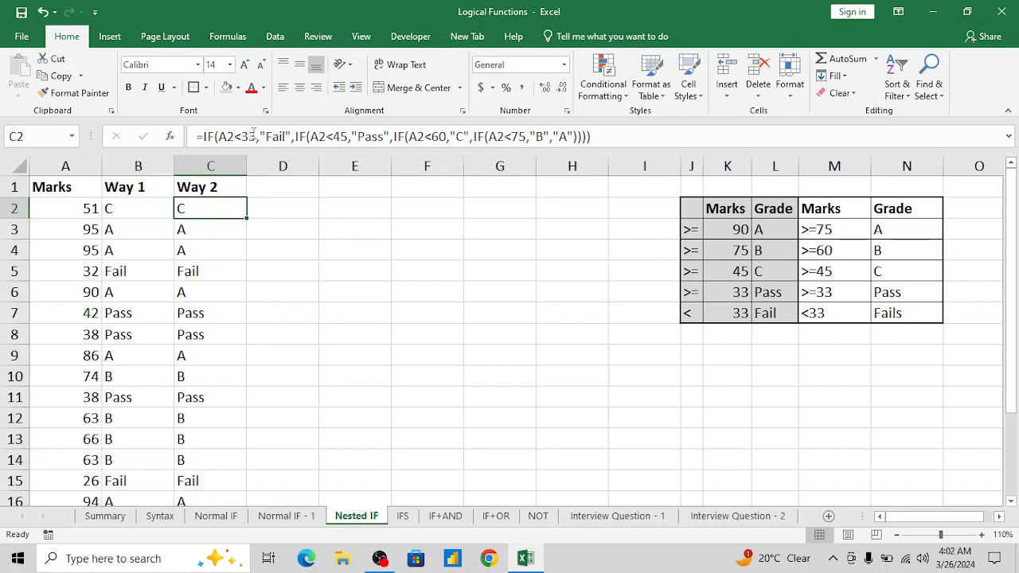
left_click(280, 208)
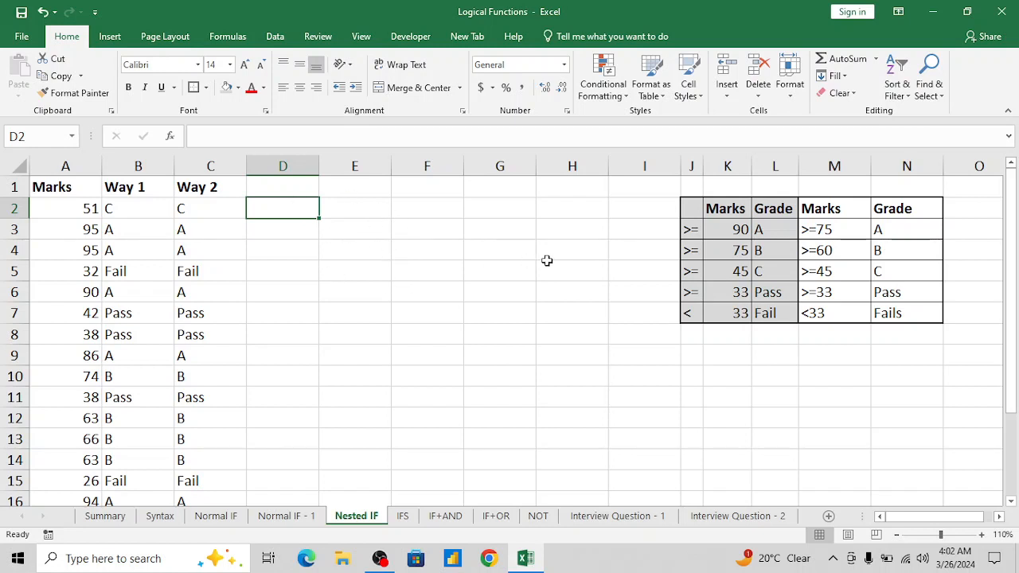
Step: Change the grade A threshold in M3 to >=85
left_click(836, 233)
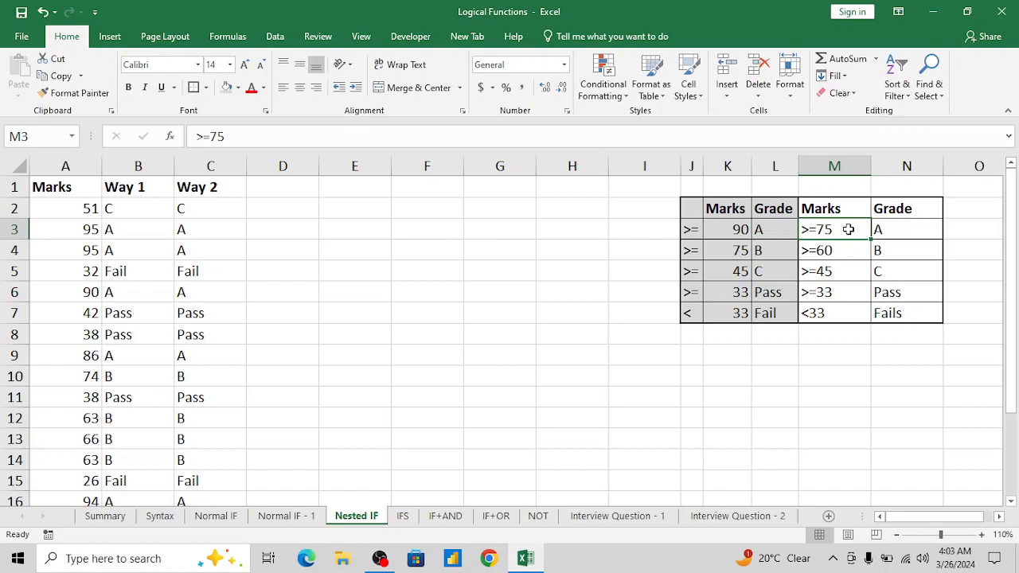
left_click(561, 140)
key("BackSpace")
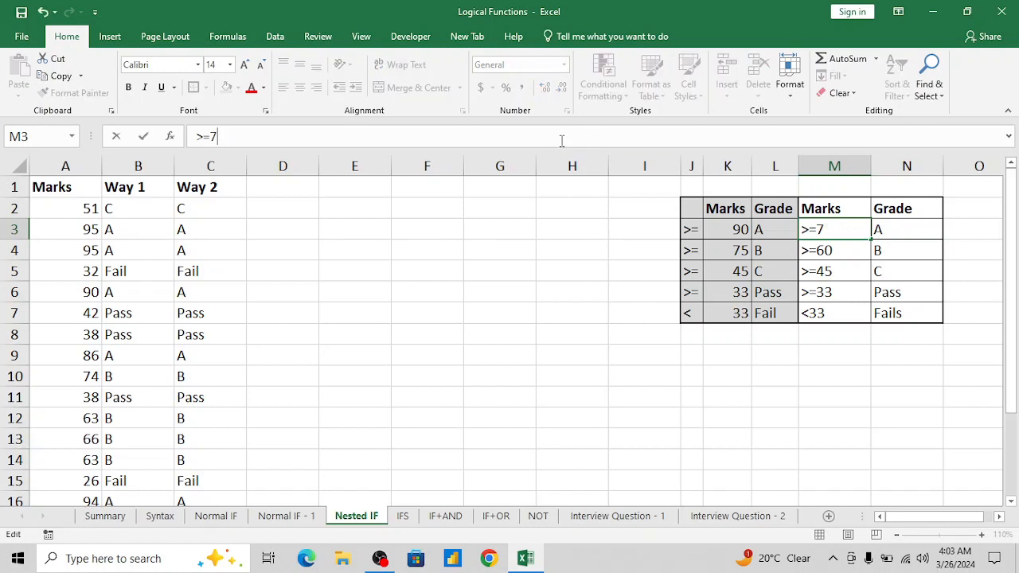
type("85")
key("Return")
key("Up")
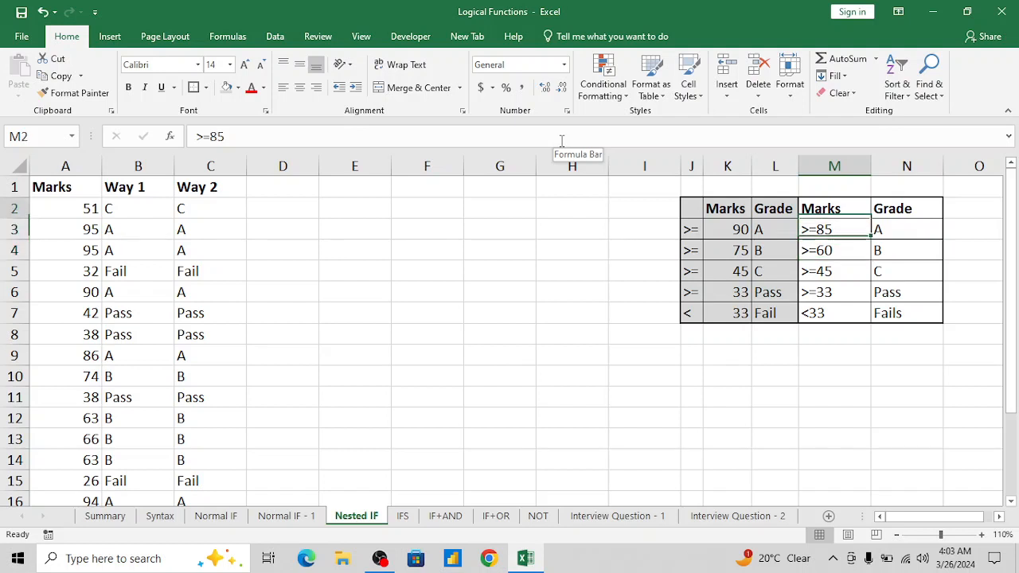
key("Up")
key("Down")
key("Right")
key("Left")
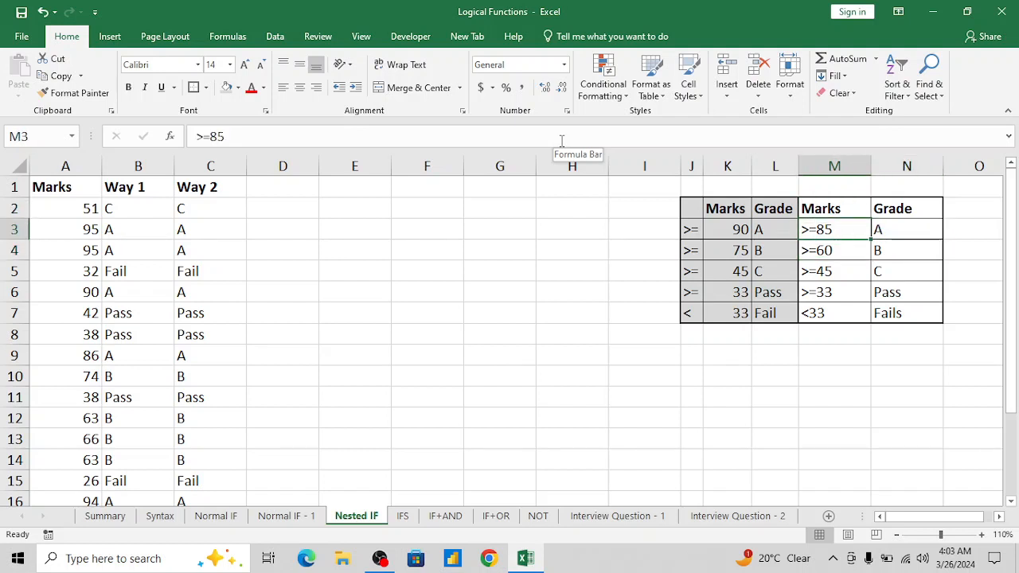
Step: Compare the hard-coded thresholds in the B2 and C2 formulas with the changed grade A threshold in M3
key("ctrl+Left")
key("ctrl+Left")
key("ctrl+Left")
key("Up")
key("Right")
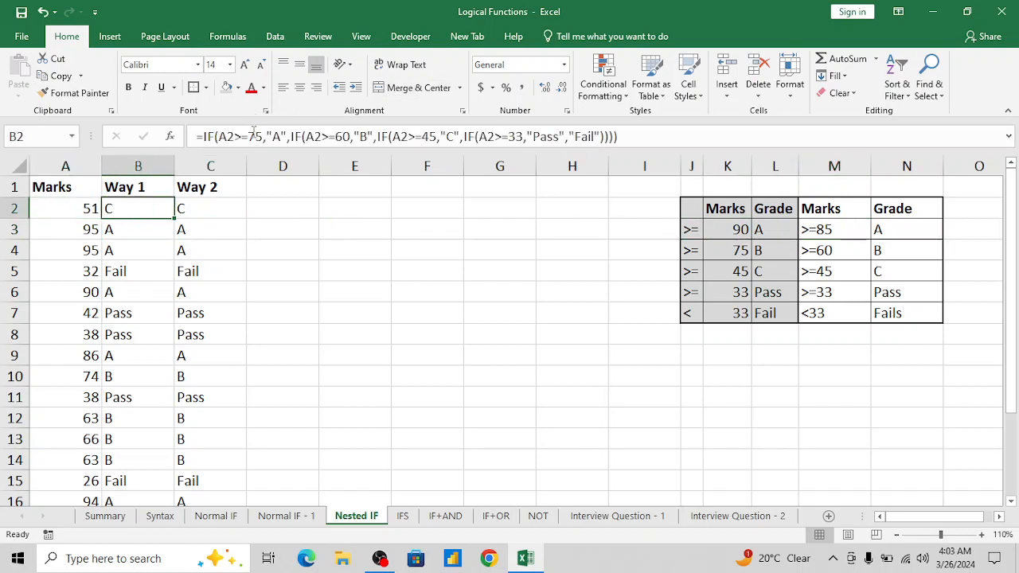
key("Right")
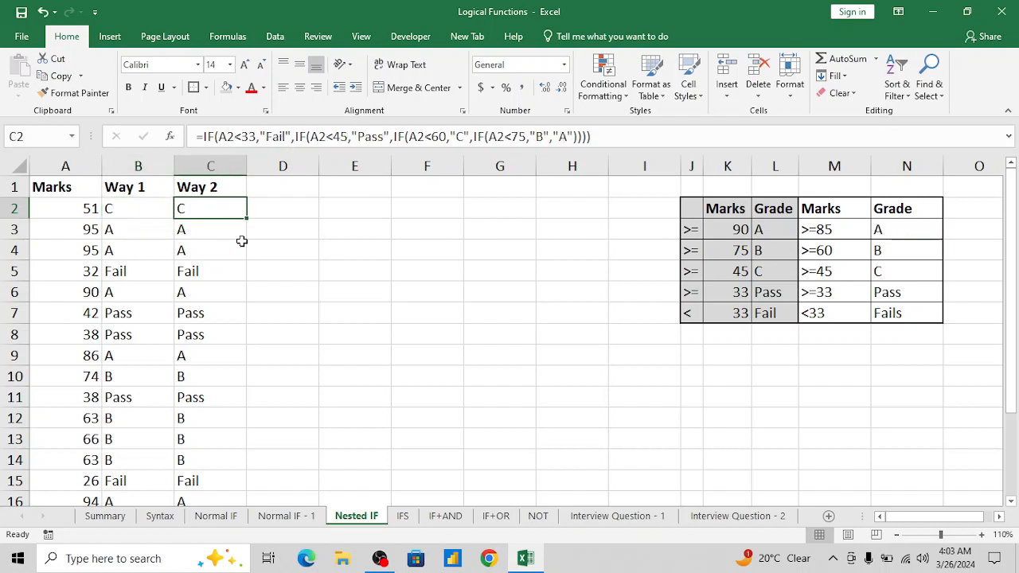
key("ctrl+Left")
key("Right")
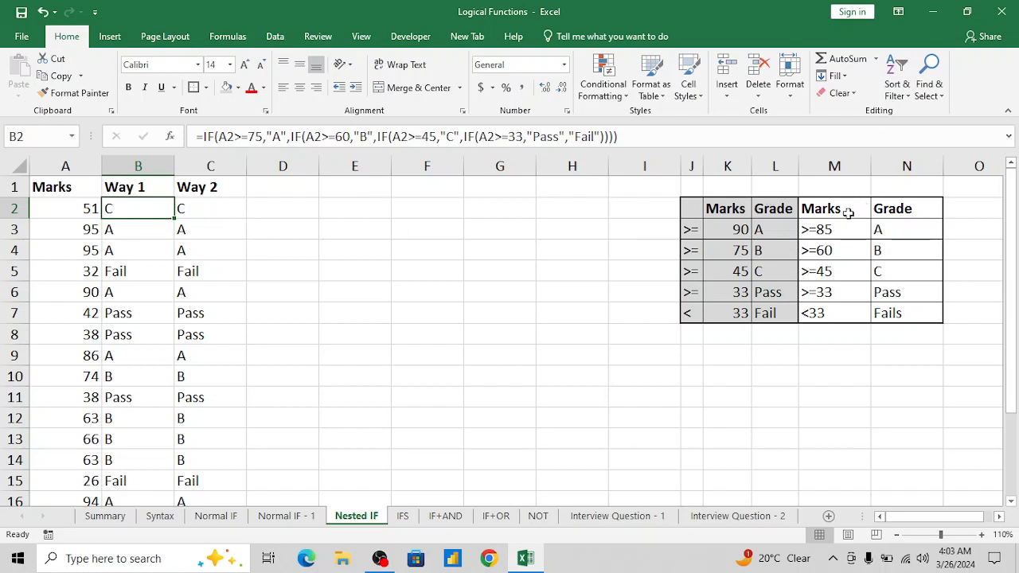
left_click(191, 209)
key("Left")
key("Left")
key("Right")
key("shift+Right")
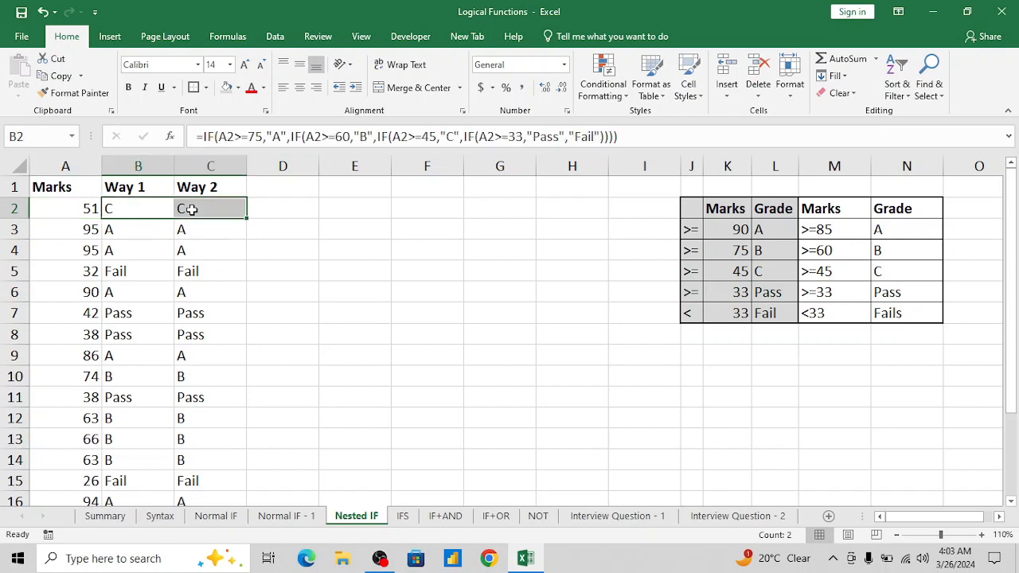
left_click(296, 206)
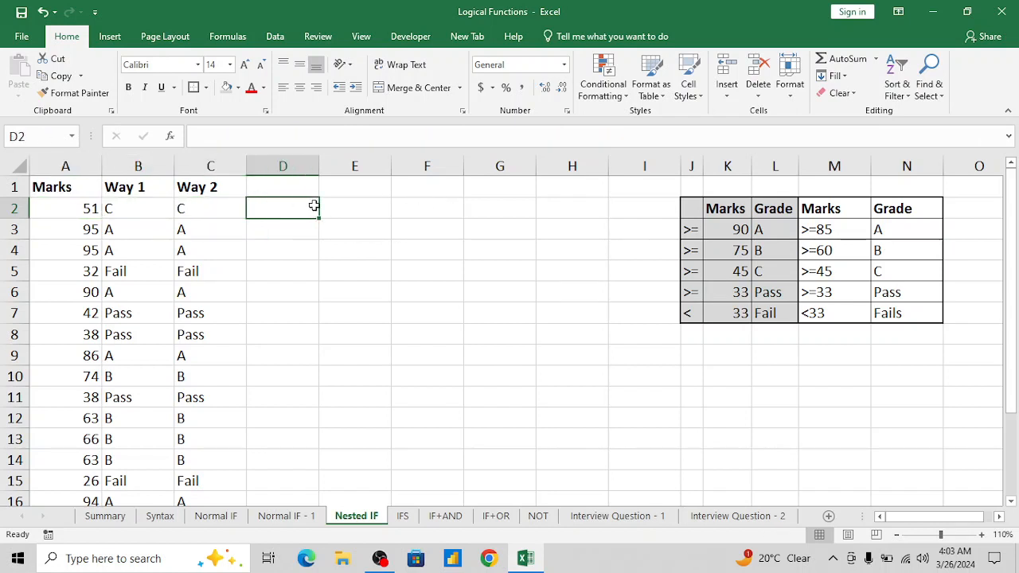
Step: Examine the J2:L7 table, where operators, marks and grades are held in separate columns
left_click(724, 230)
key("Right")
key("Left")
key("Left")
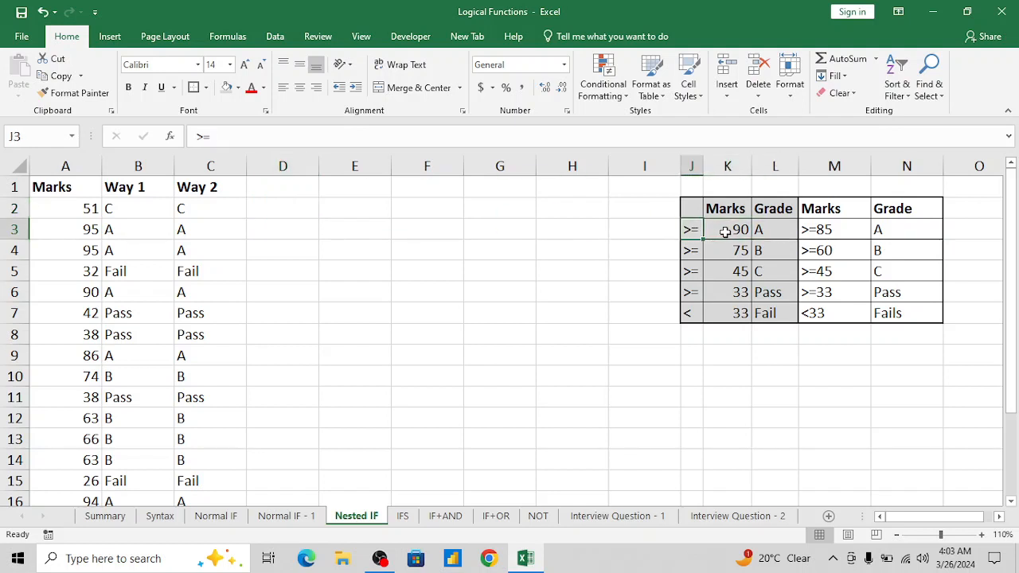
key("shift+Up")
key("shift+Right")
key("shift+Right")
key("shift+Down")
key("shift+Down")
key("shift+Down")
key("shift+Down")
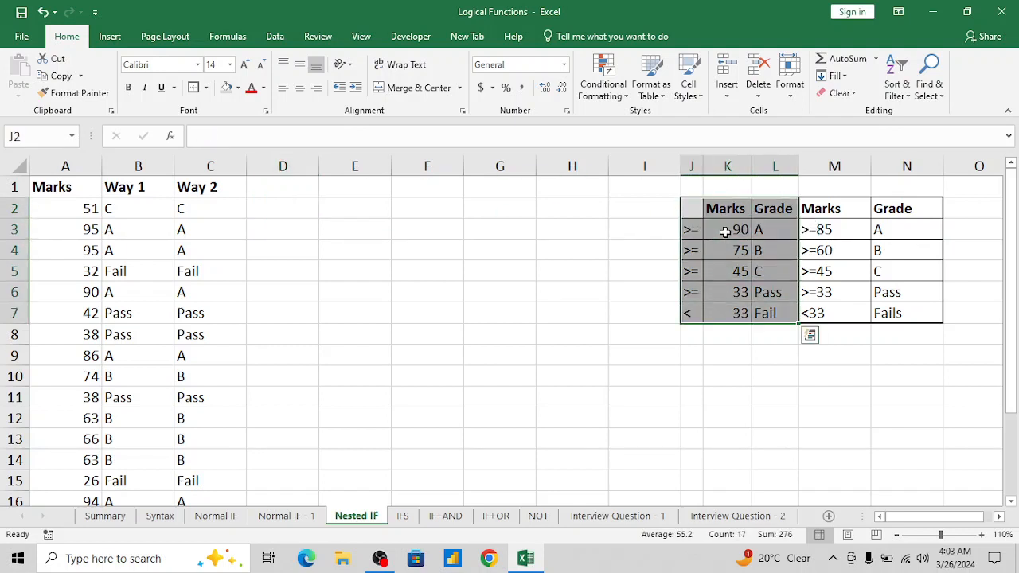
left_click(774, 254)
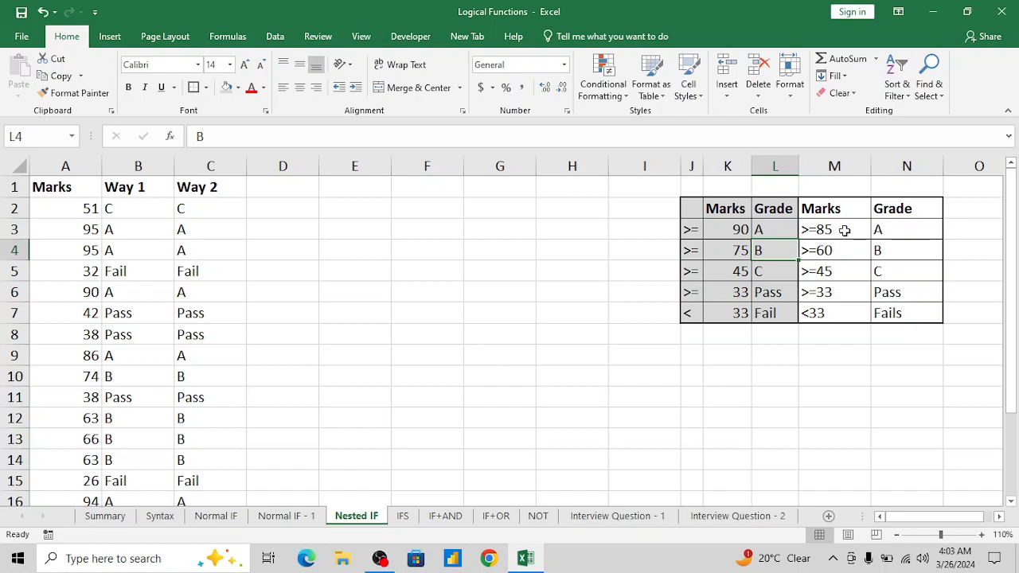
Step: Set the marks thresholds in K3 to 75 and K4 to 60
left_click(741, 229)
type("75")
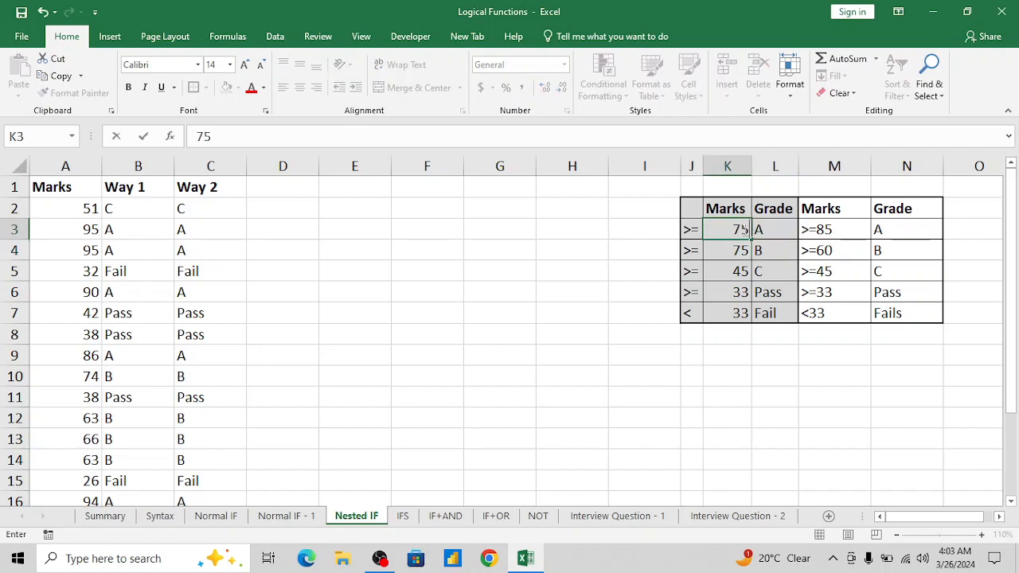
key("Return")
type("60")
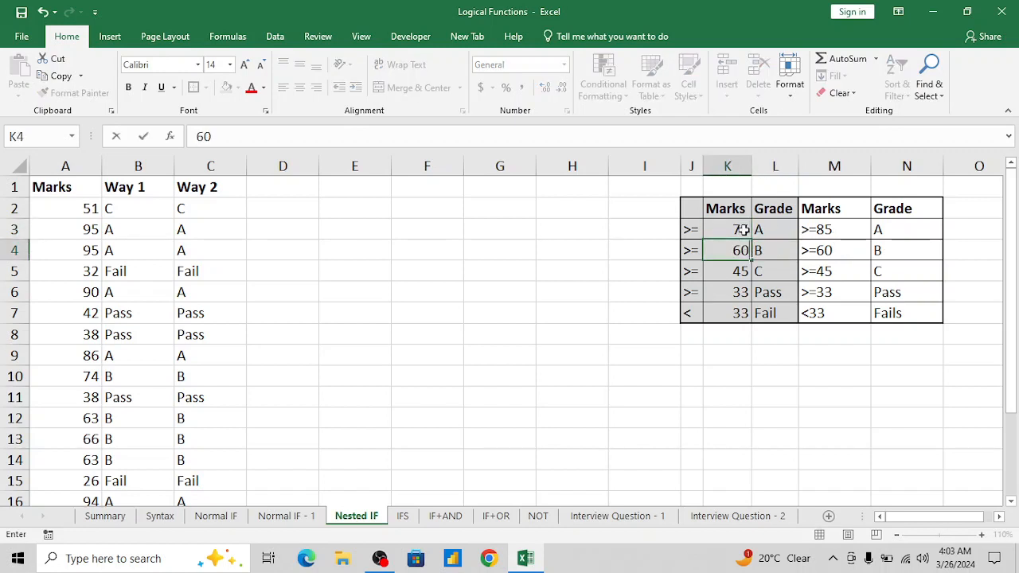
key("Return")
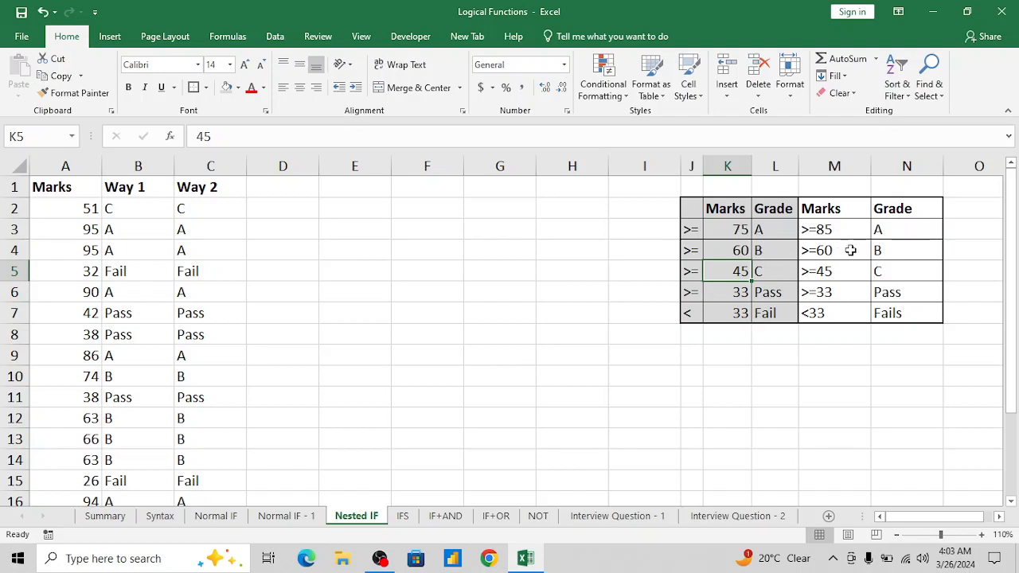
Step: Set the grade A threshold in M3 to >=75
left_click(836, 230)
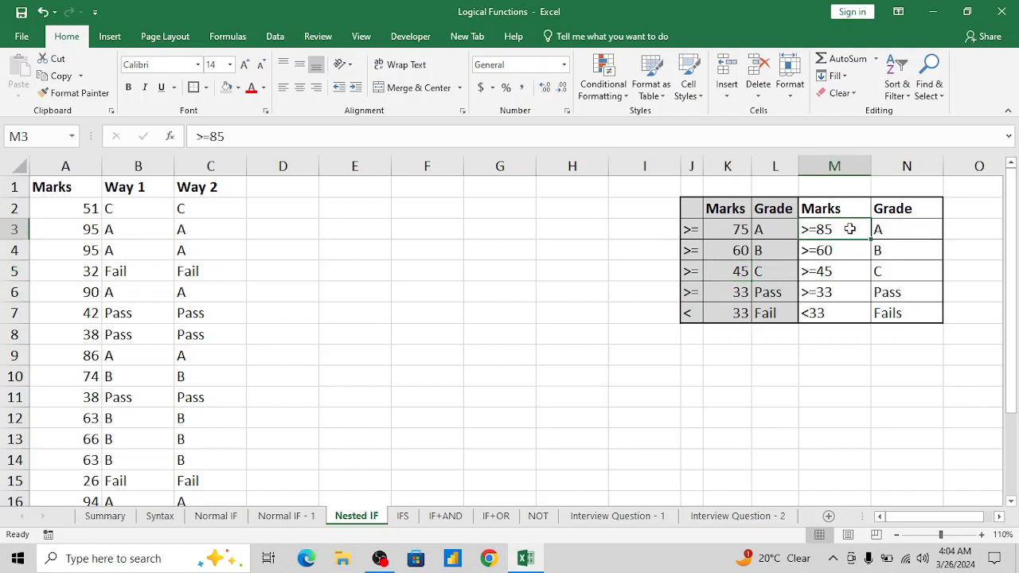
double_click(850, 229)
key("BackSpace")
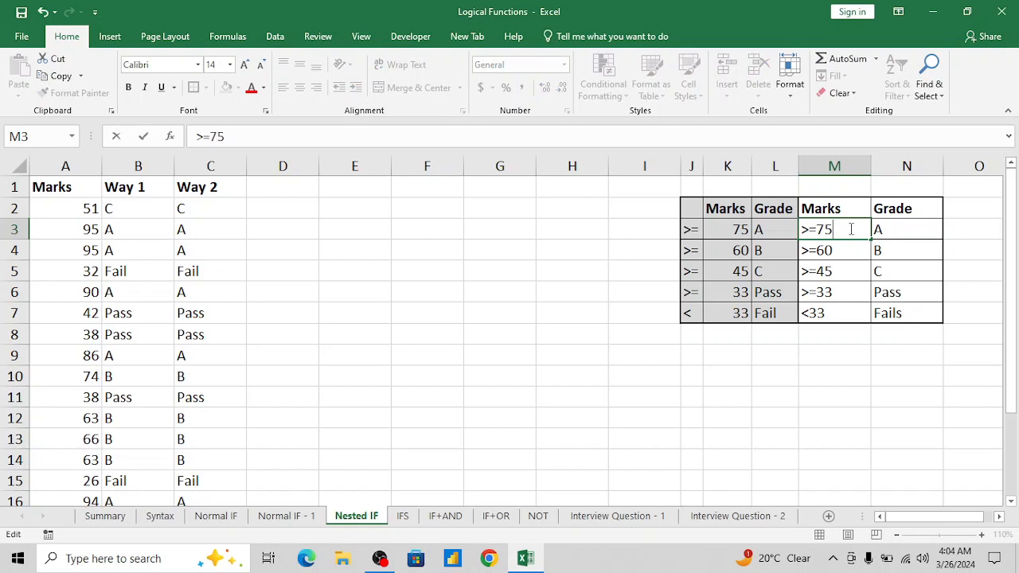
key("Return")
left_click(850, 230)
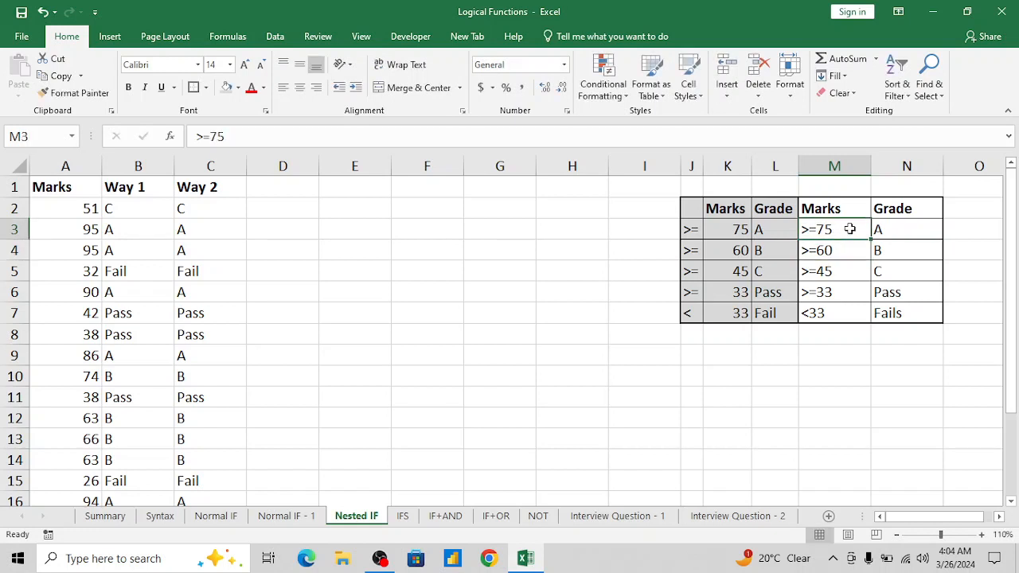
Step: Compare the row 3 operator, mark and grade in J3:L3 with the combined criterion and grade in M3:N3
key("Left")
key("Left")
key("Left")
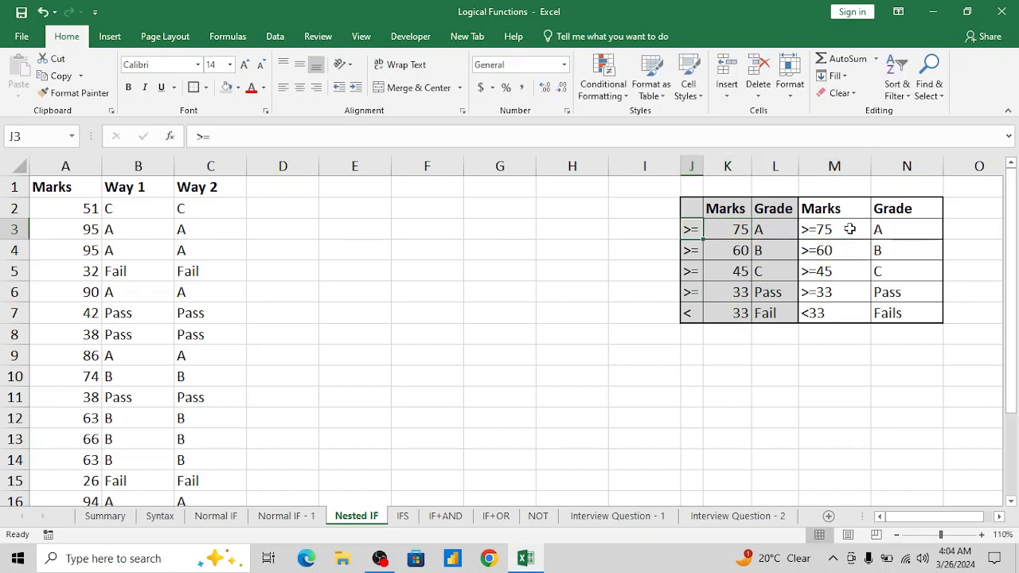
key("shift+Right")
key("Right")
key("Right")
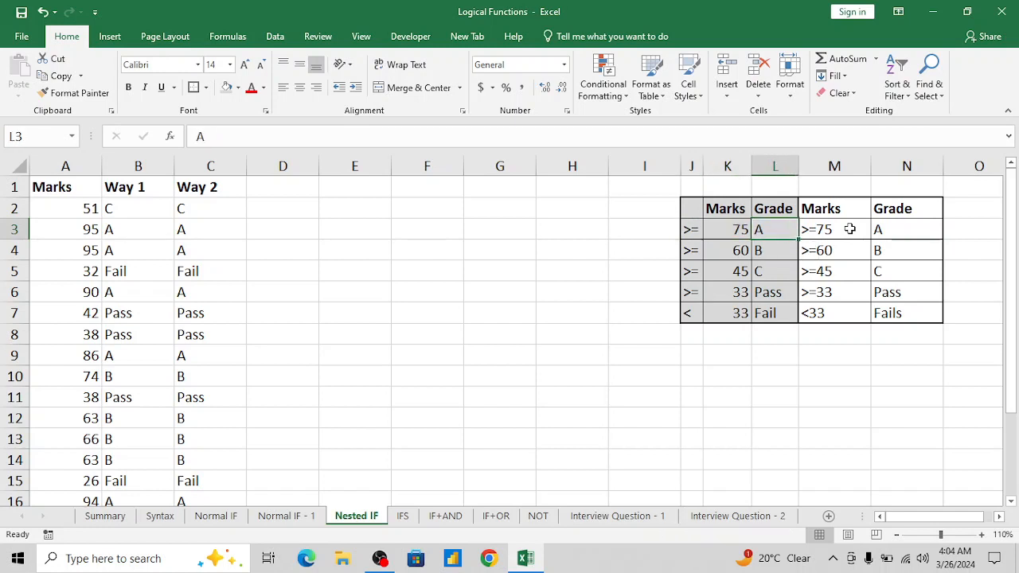
key("Right")
key("Right")
key("Right")
key("Left")
key("Left")
key("Left")
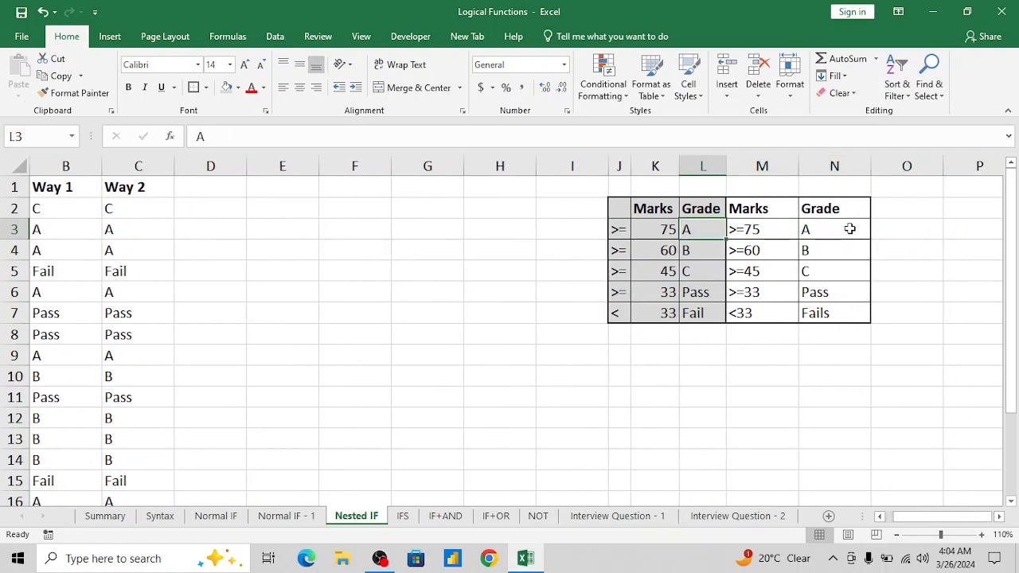
key("Right")
key("Right")
key("Left")
key("Left")
key("Left")
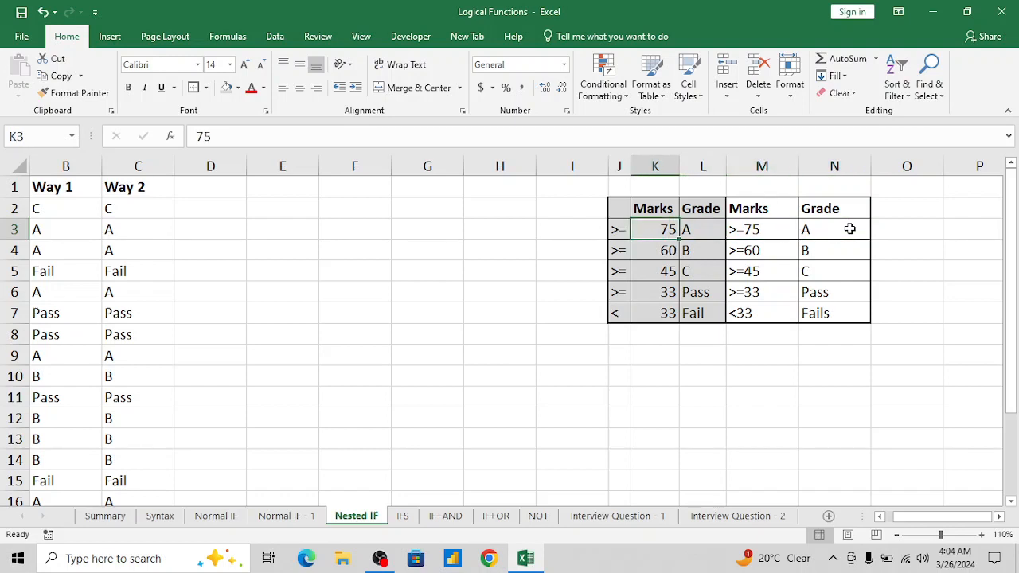
key("Left")
Step: Compare the combined text criteria in M3:M7 with the separate operators and marks in J3:K7
key("Right")
key("Right")
key("Right")
key("shift+Down")
key("shift+Down")
key("shift+Down")
key("shift+Down")
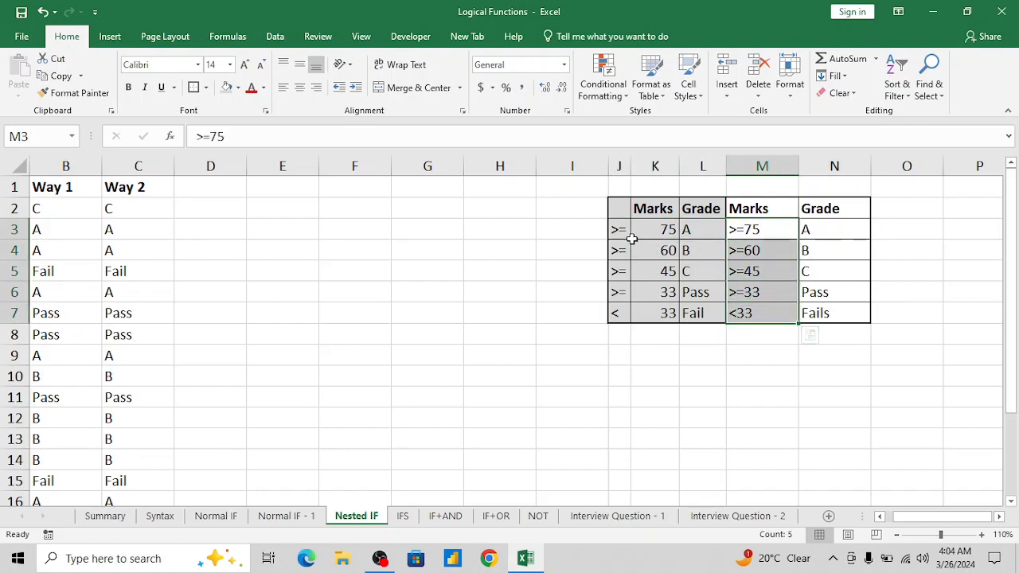
left_click_drag(620, 229, 654, 229)
key("shift+Down")
key("shift+Down")
key("shift+Down")
key("shift+Down")
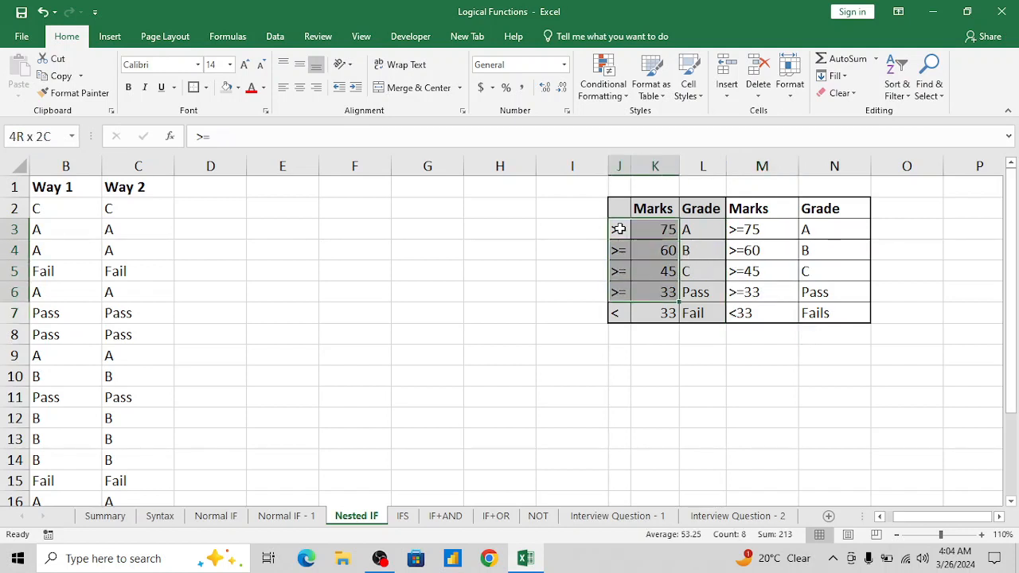
Step: Add the header "Way 3" in D1
left_click(619, 229)
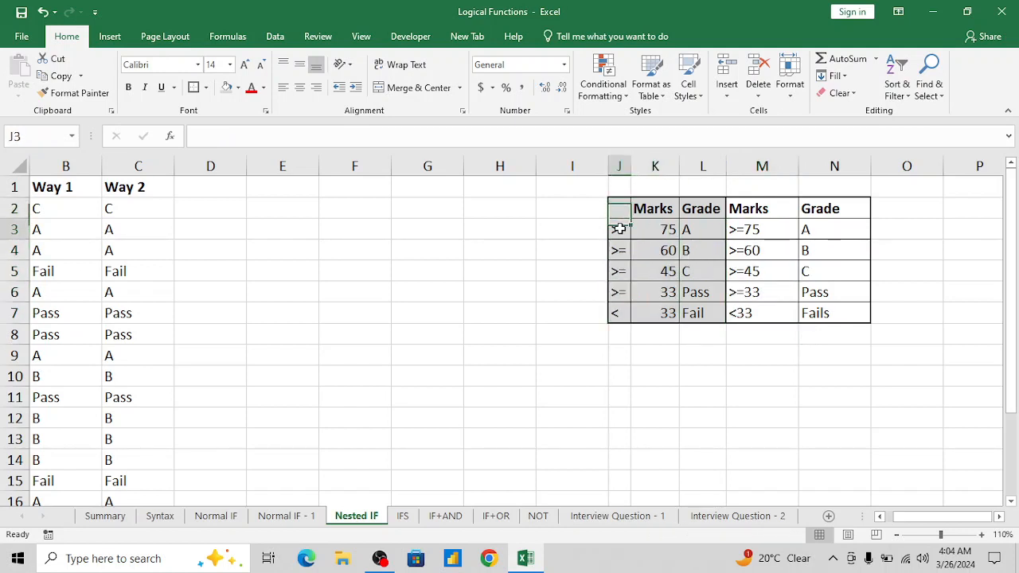
key("Left")
key("Left")
key("Left")
key("Left")
key("Left")
key("Left")
key("Left")
key("Left")
key("Left")
key("Up")
key("Right")
key("Right")
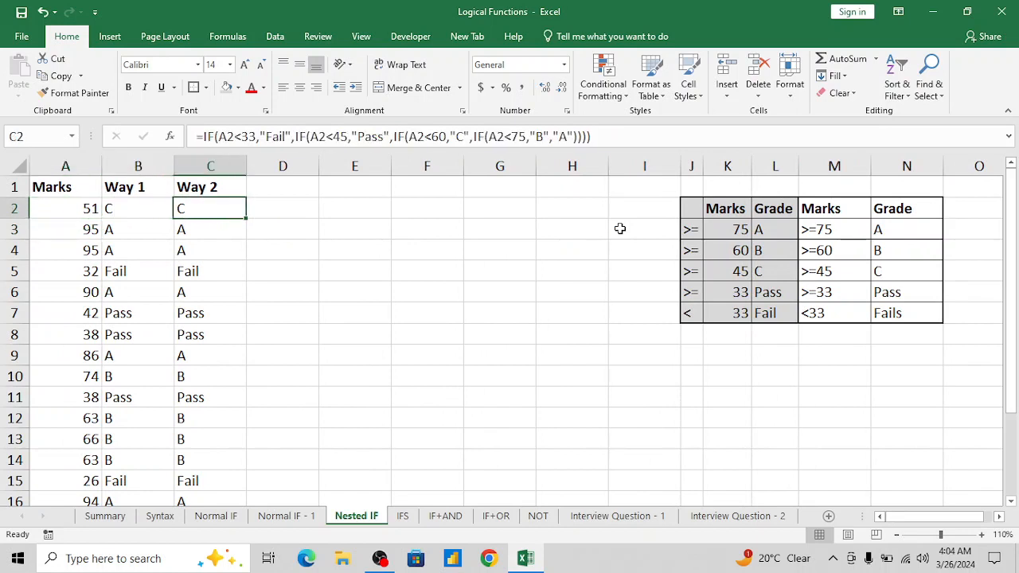
key("Right")
key("Up")
type("Way")
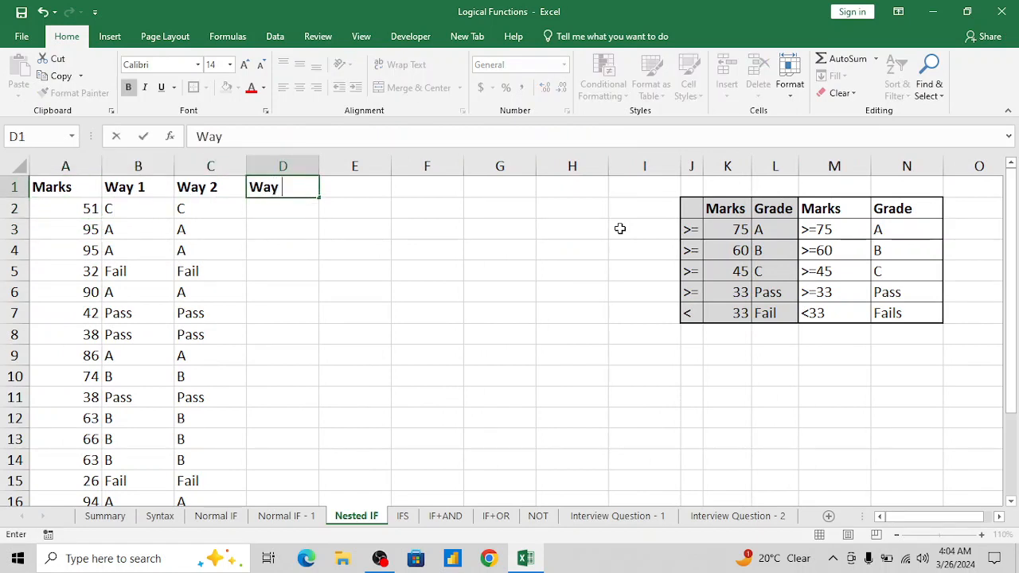
key("Return")
Step: Begin the Way 3 formula in D2 with an IF test A2>=$K$3 that returns the grade in $L$3
type("=i")
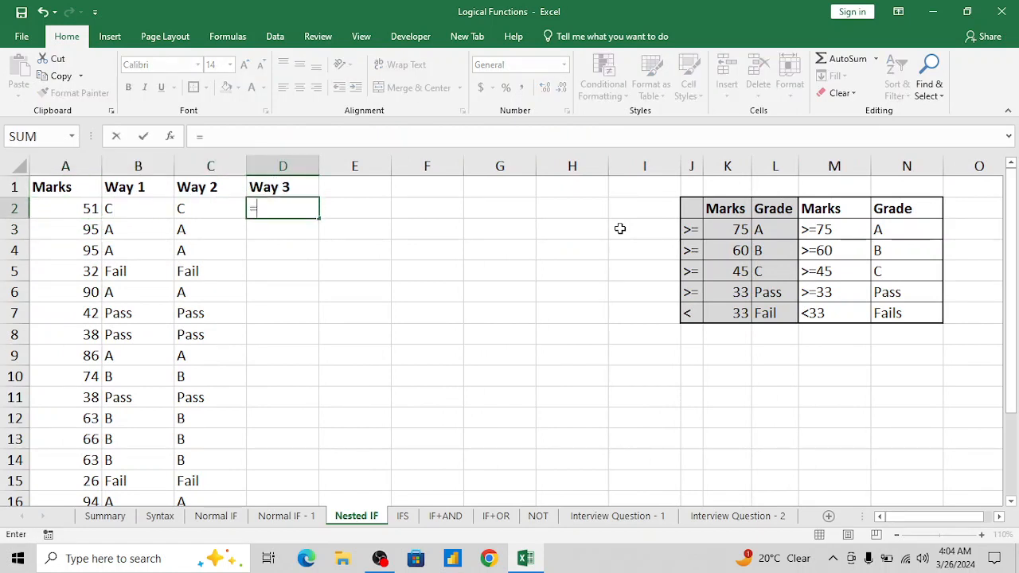
key("Tab")
key("Left")
key("Left")
key("Left")
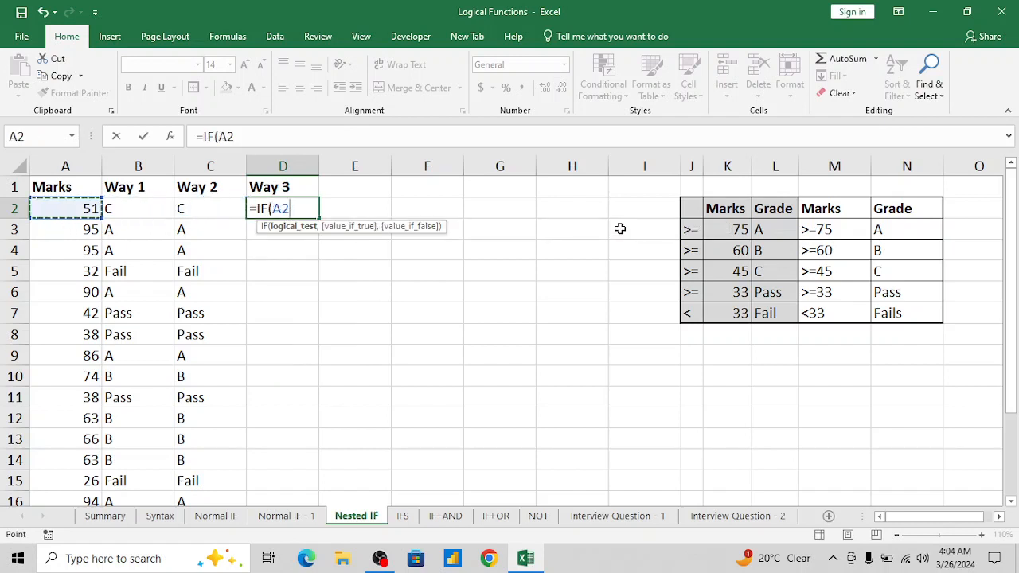
type(">=")
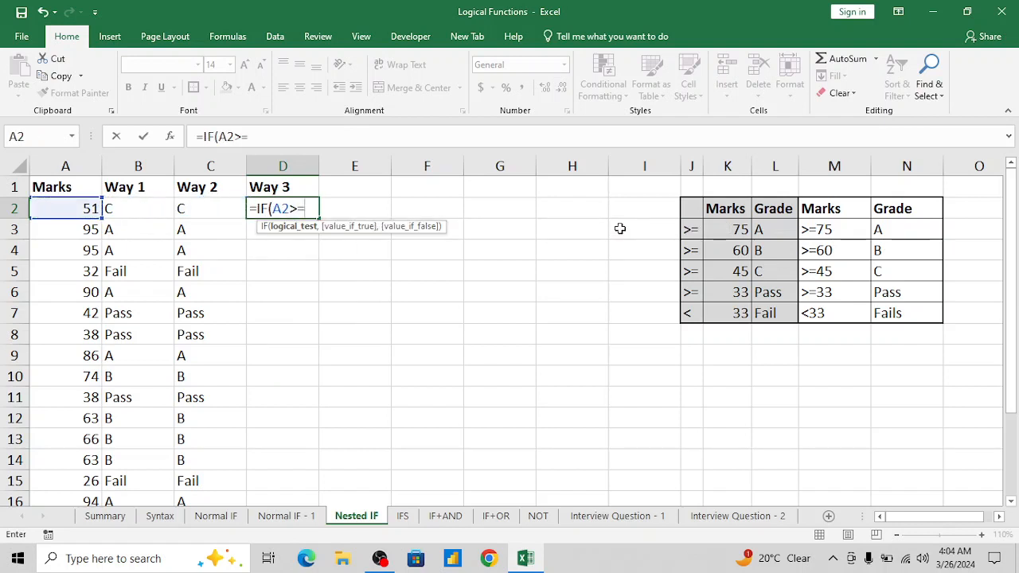
left_click(738, 229)
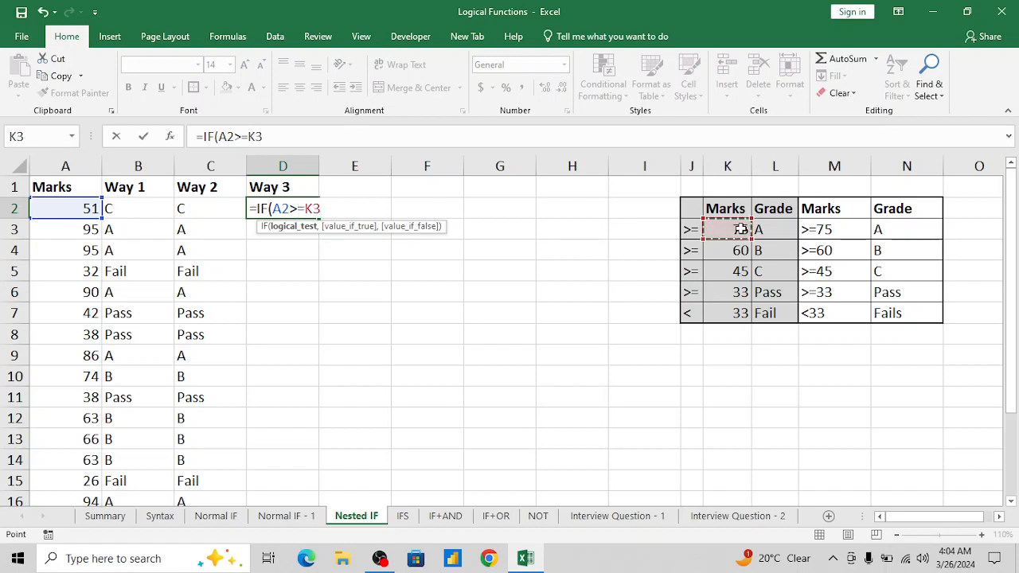
key("F4")
type(",")
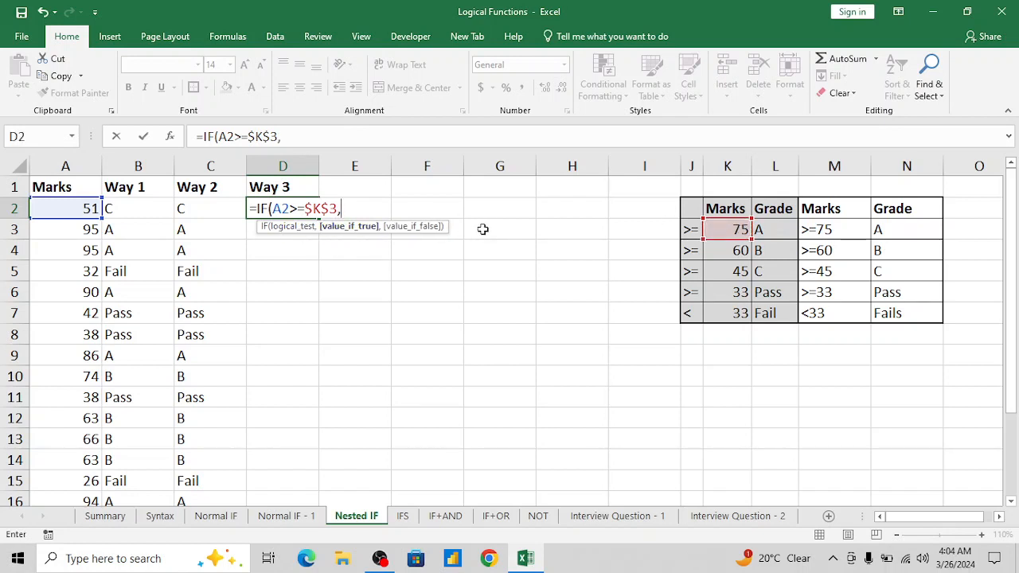
left_click(774, 230)
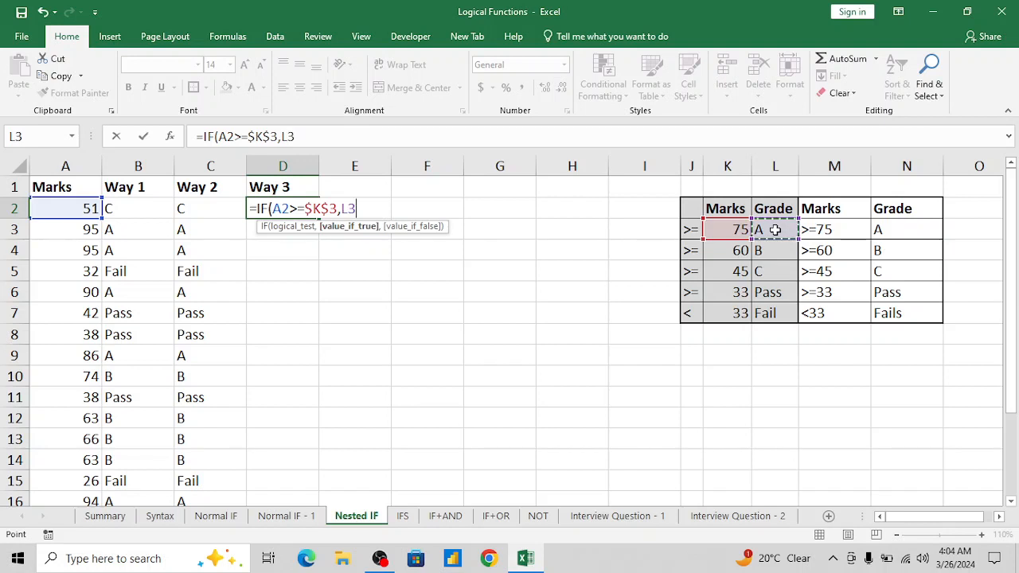
key("F4")
type(",")
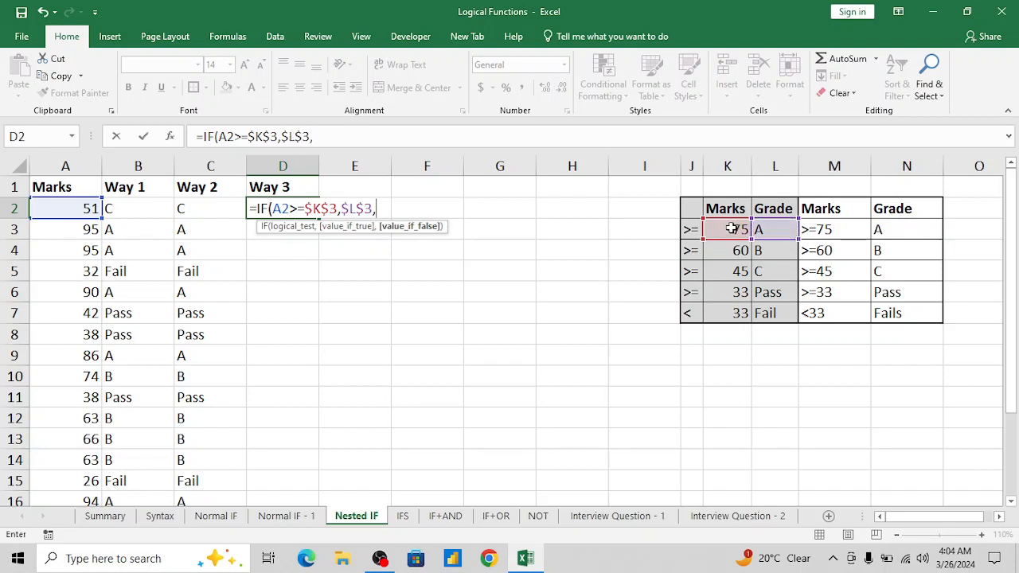
Step: Nest a second IF in the D2 formula testing A2>=$K$4 and returning $L$4
type("IF(")
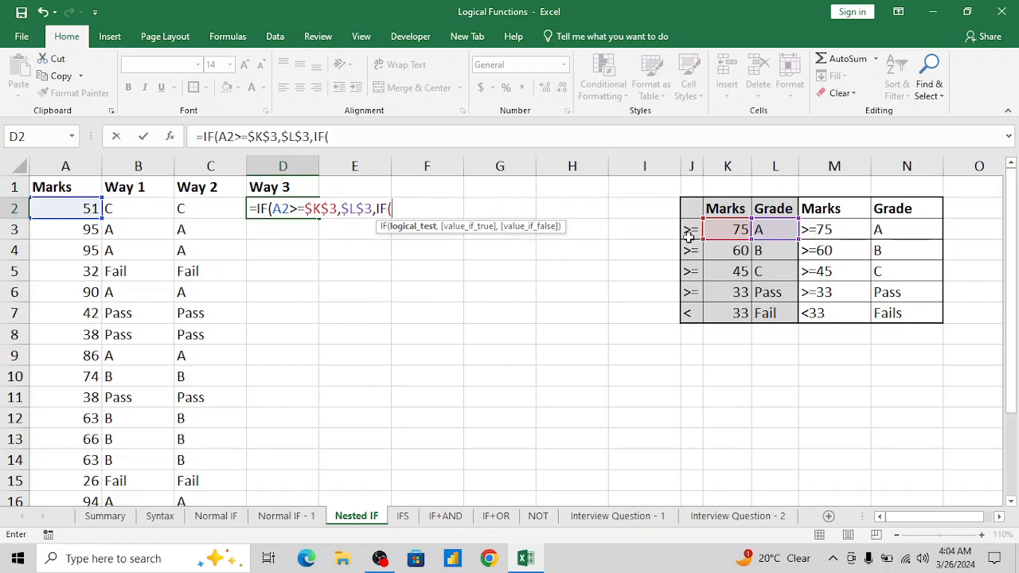
left_click(85, 208)
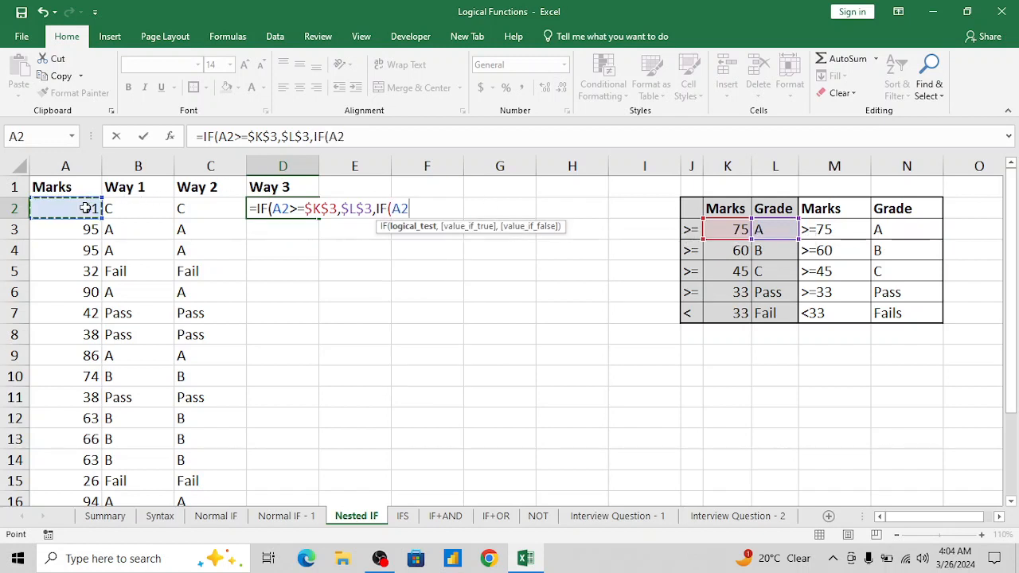
type(">=")
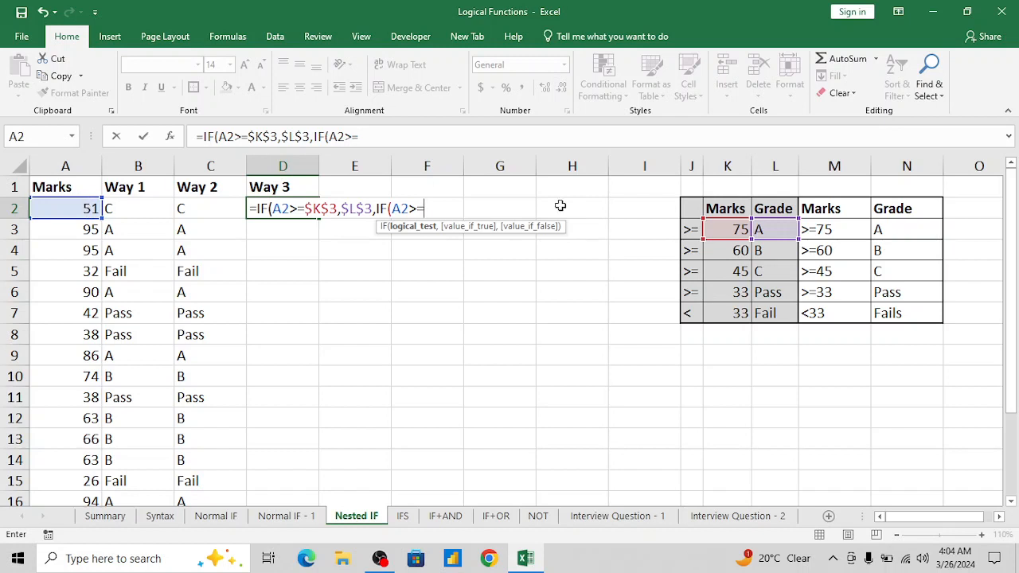
left_click(734, 250)
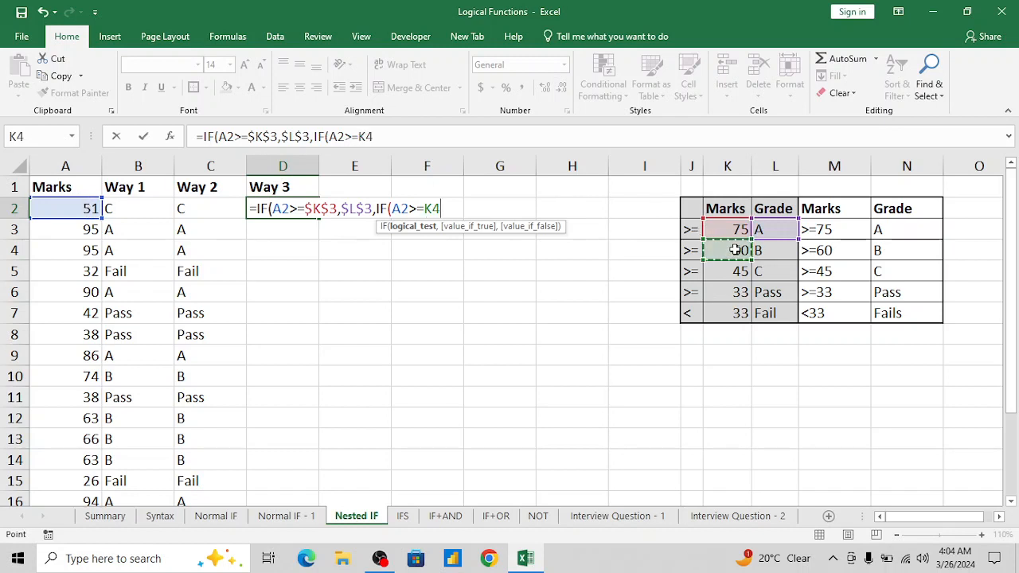
key("F4")
type(",")
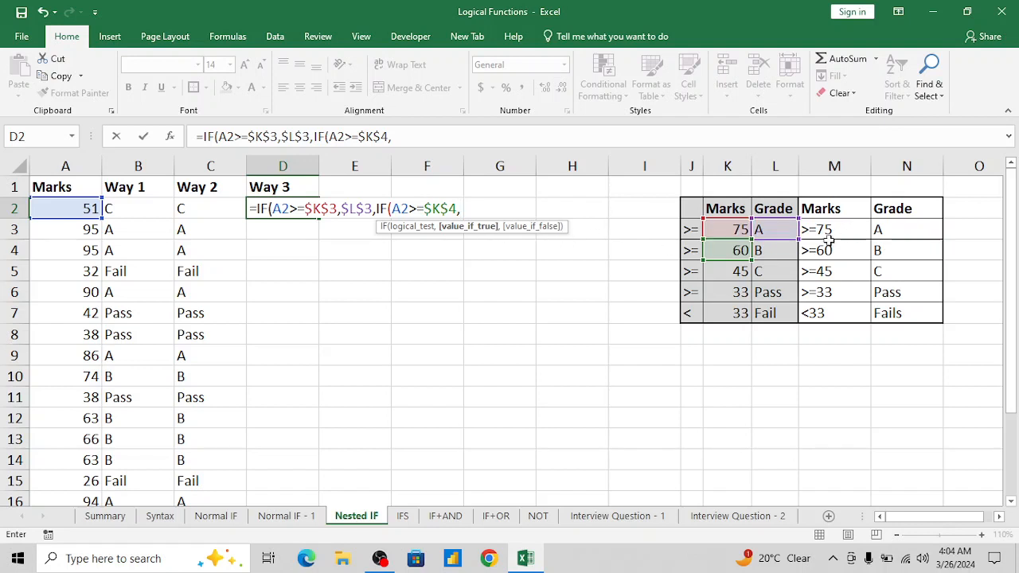
left_click(773, 251)
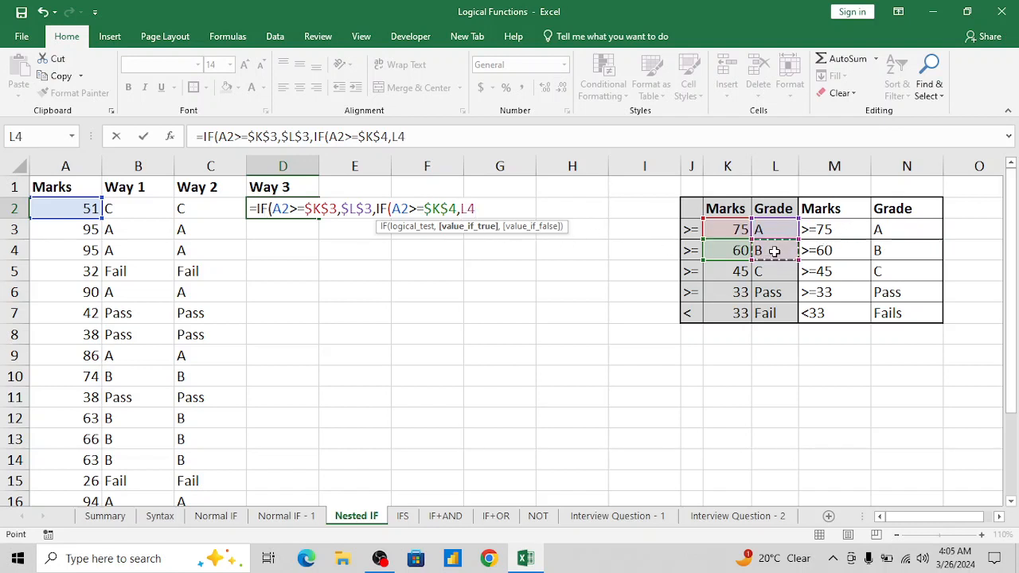
key("F4")
Step: Nest a third IF in the D2 formula testing A2>=$K$5 and returning $L$5
type(",if")
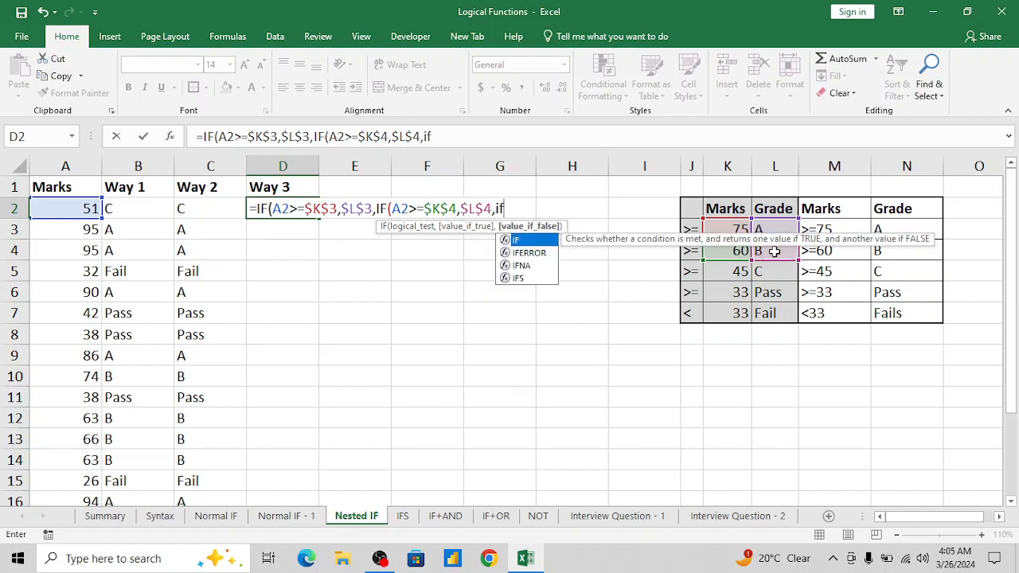
key("Tab")
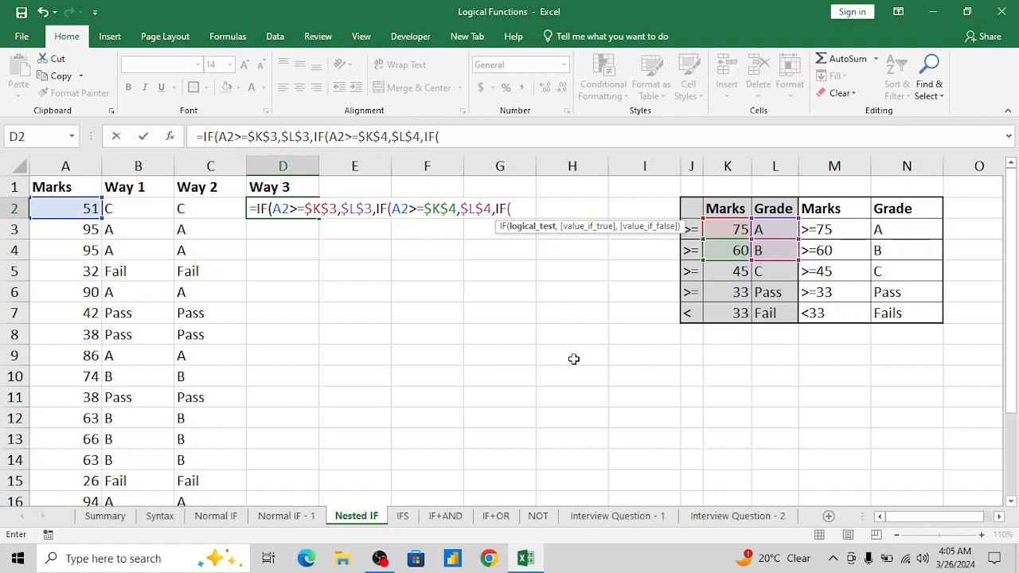
left_click(77, 207)
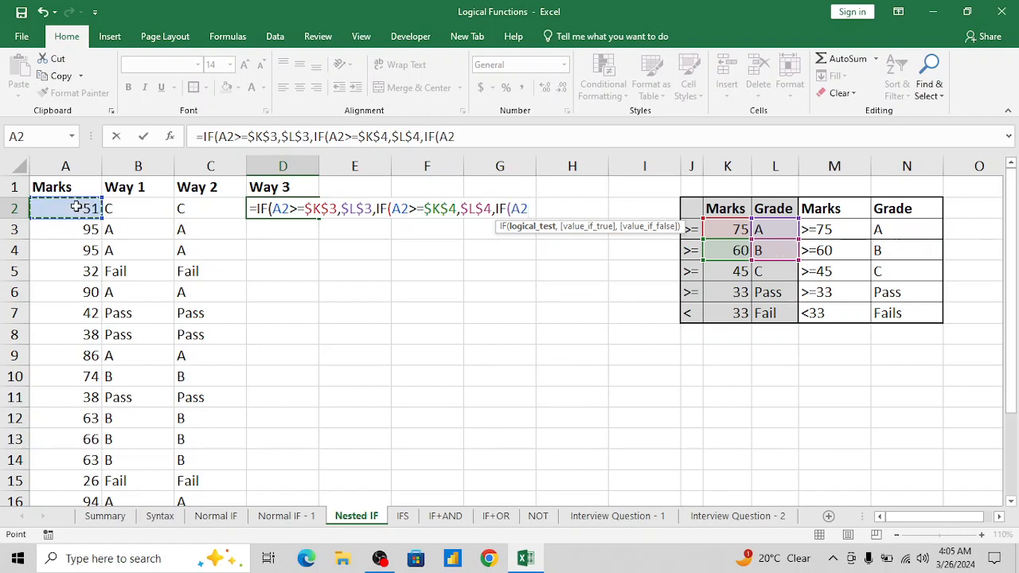
type("<")
type("=")
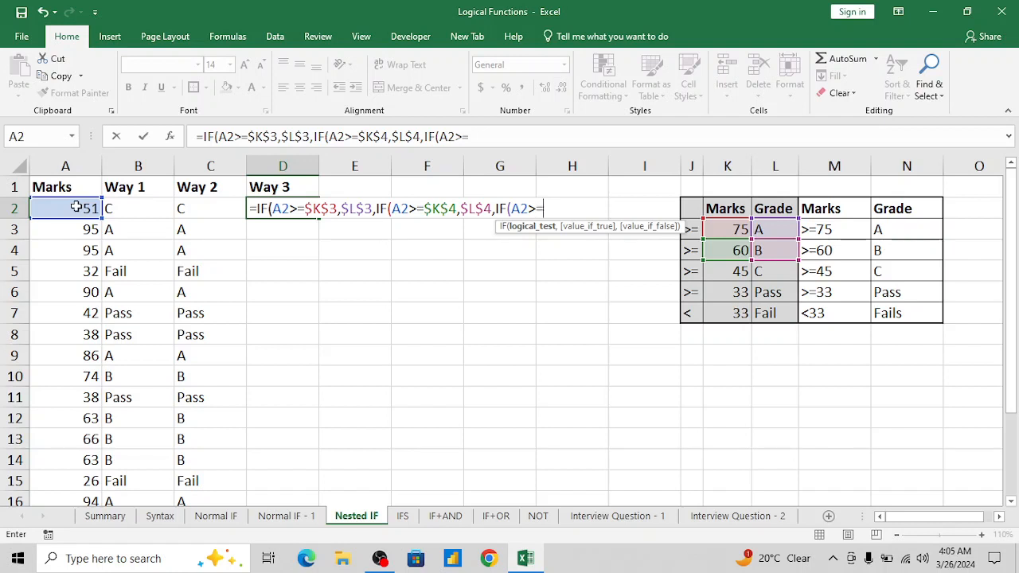
left_click(730, 273)
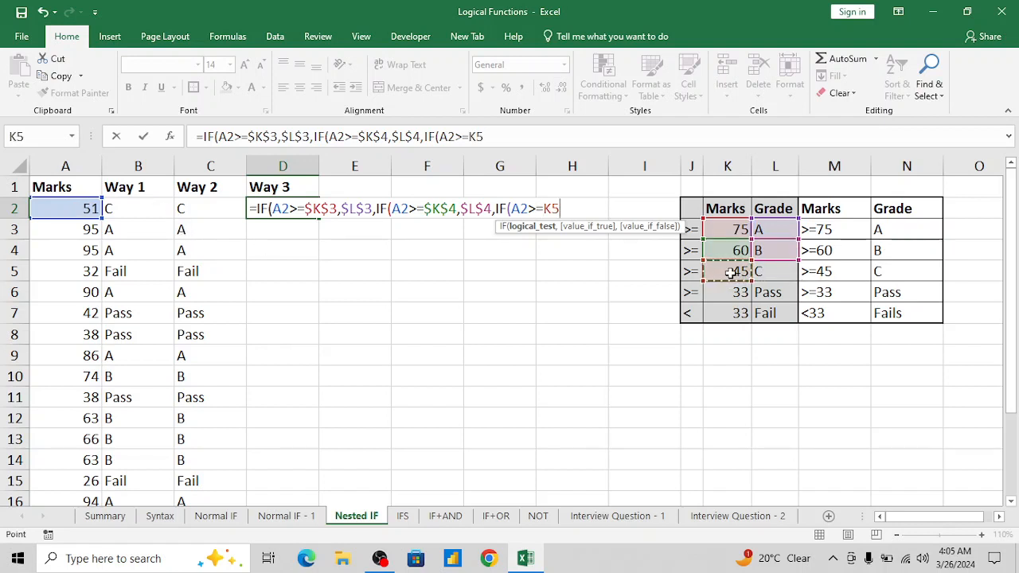
key("F4")
type(",")
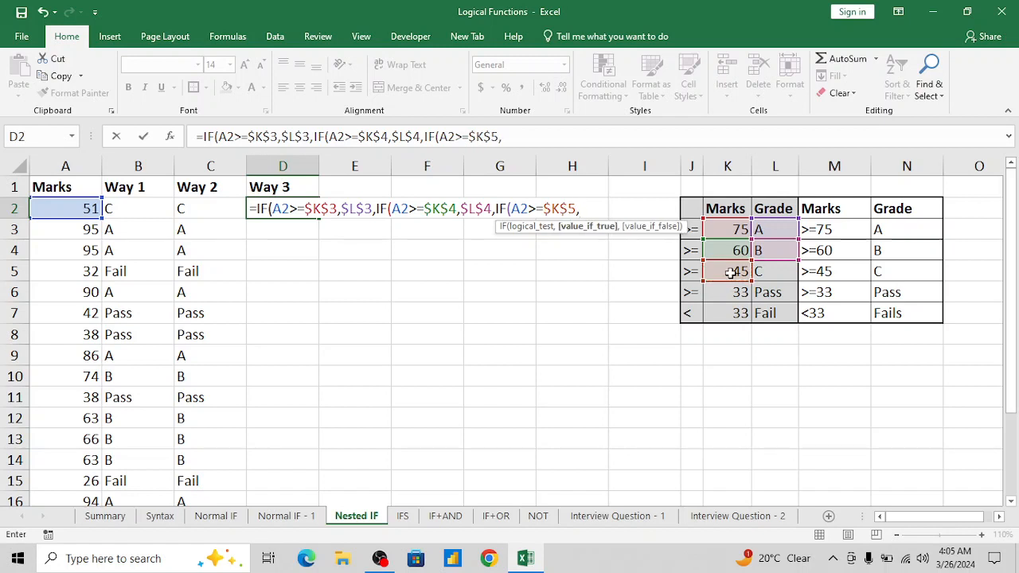
left_click(763, 270)
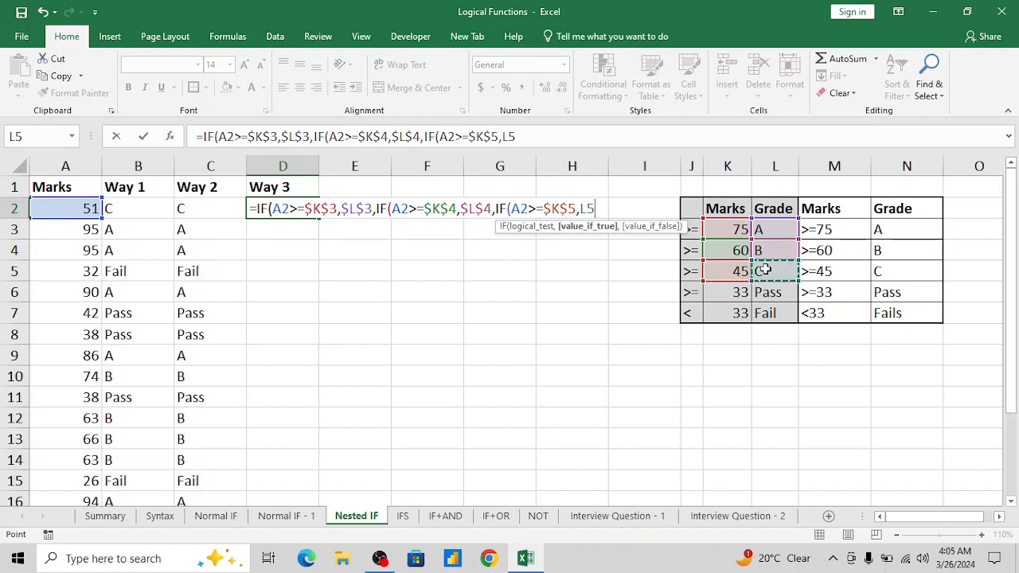
key("F4")
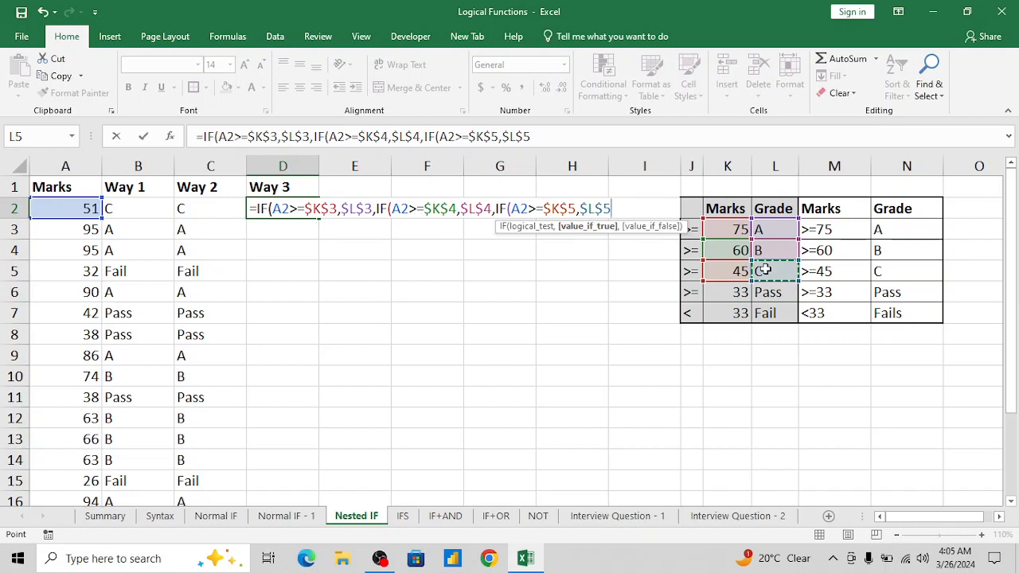
Step: Nest a fourth IF in the D2 formula testing A2>=$K$6 and returning L6 as a relative reference
type(",if")
key("Tab")
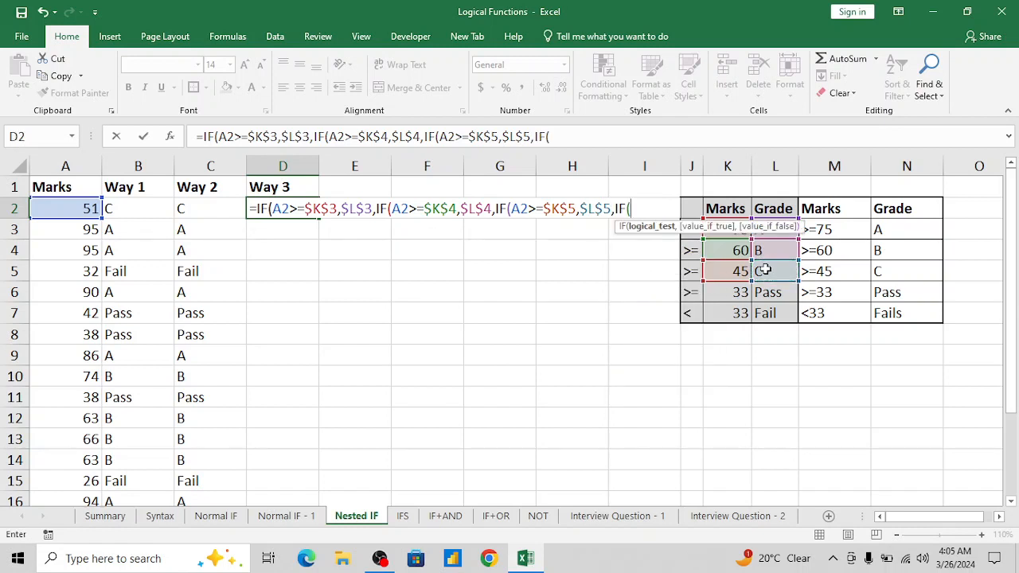
left_click(88, 208)
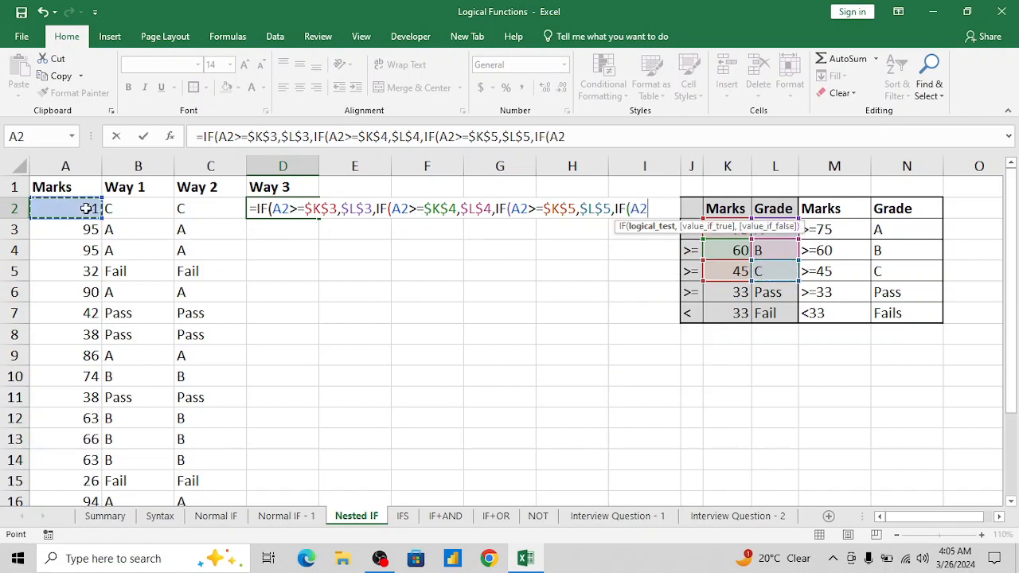
type(">=")
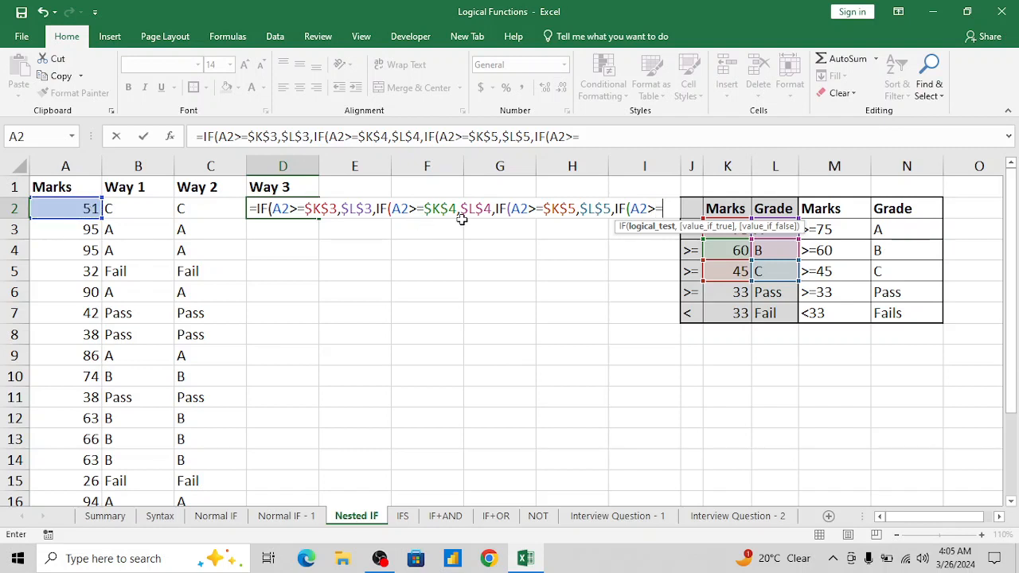
left_click(740, 292)
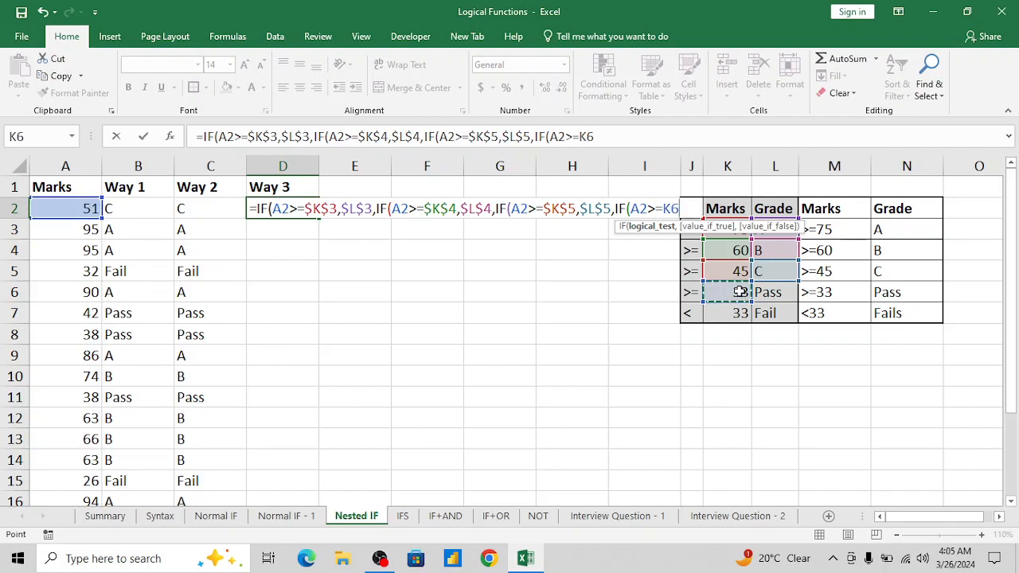
key("F4")
type(",")
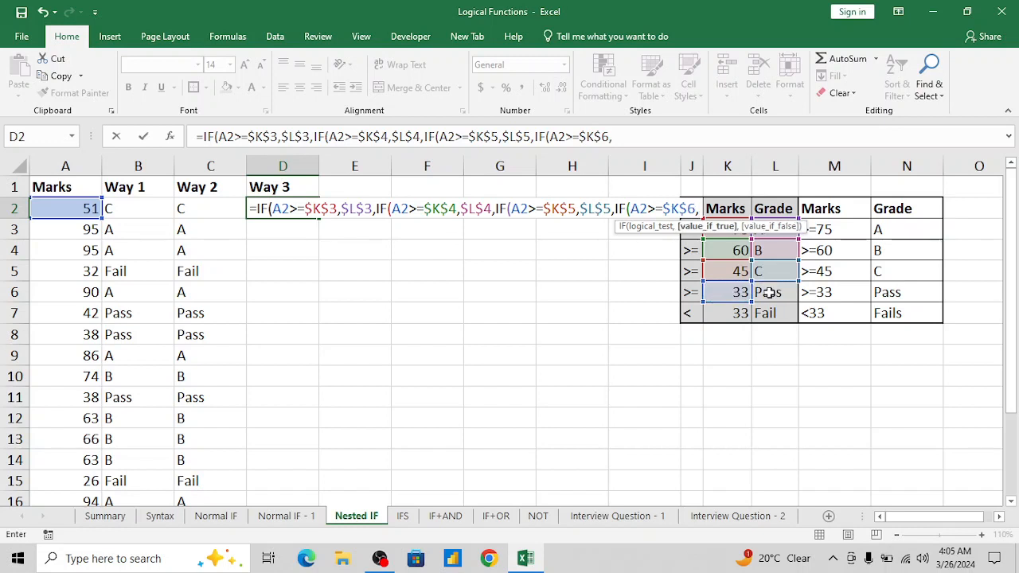
left_click(768, 292)
type(",")
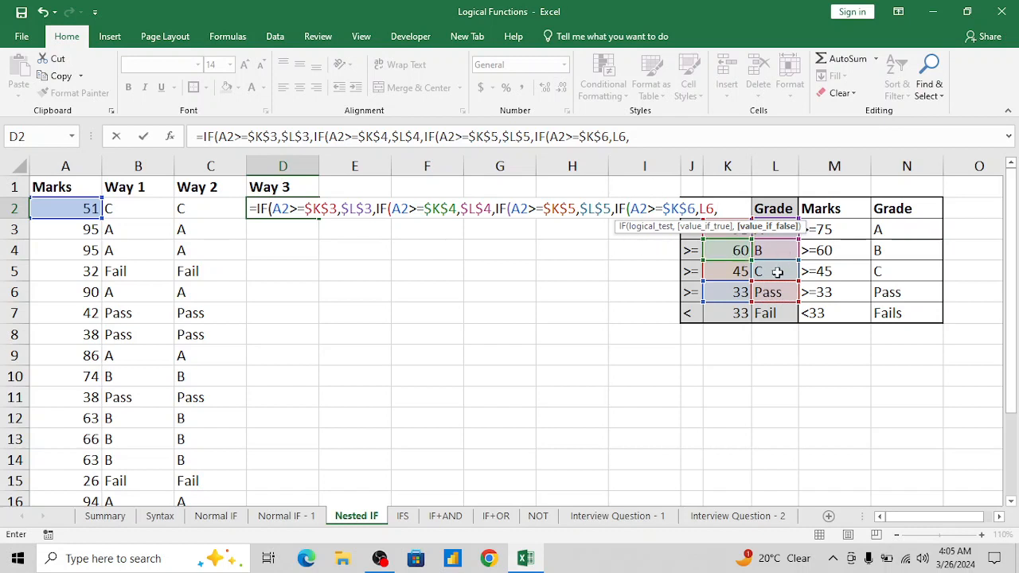
Step: Use $L$7 as the final false value and complete the Nested IF formula in D2
left_click(770, 316)
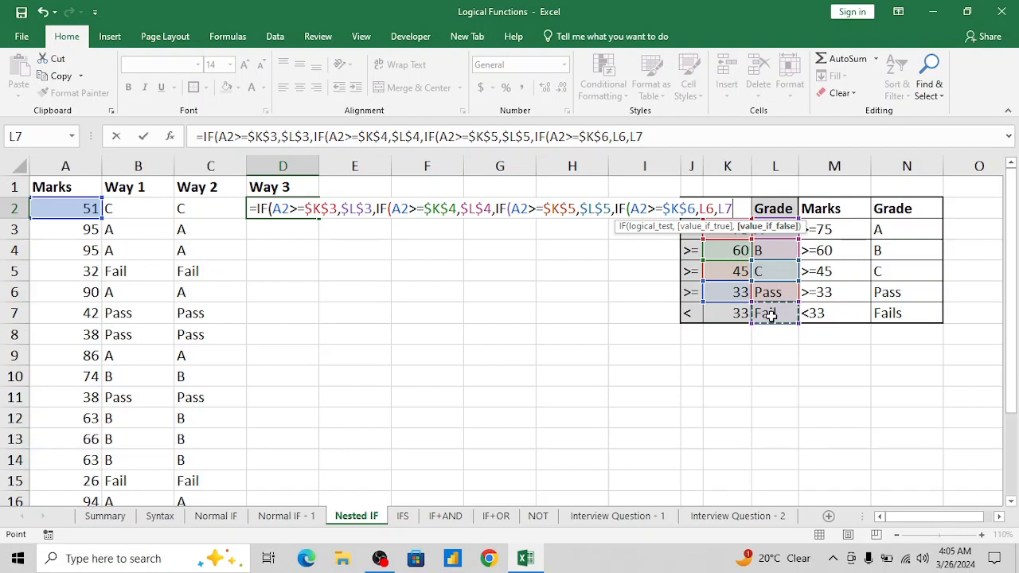
key("F4")
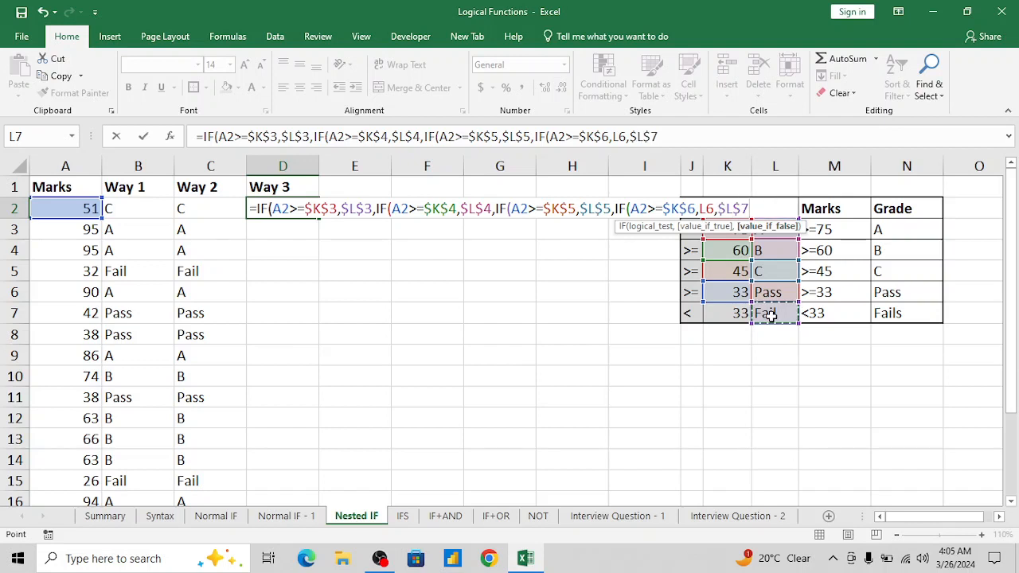
key("Return")
key("Return")
Step: Copy the D2 formula down the Way 3 column for all remaining marks
key("Up")
key("ctrl+c")
key("Left")
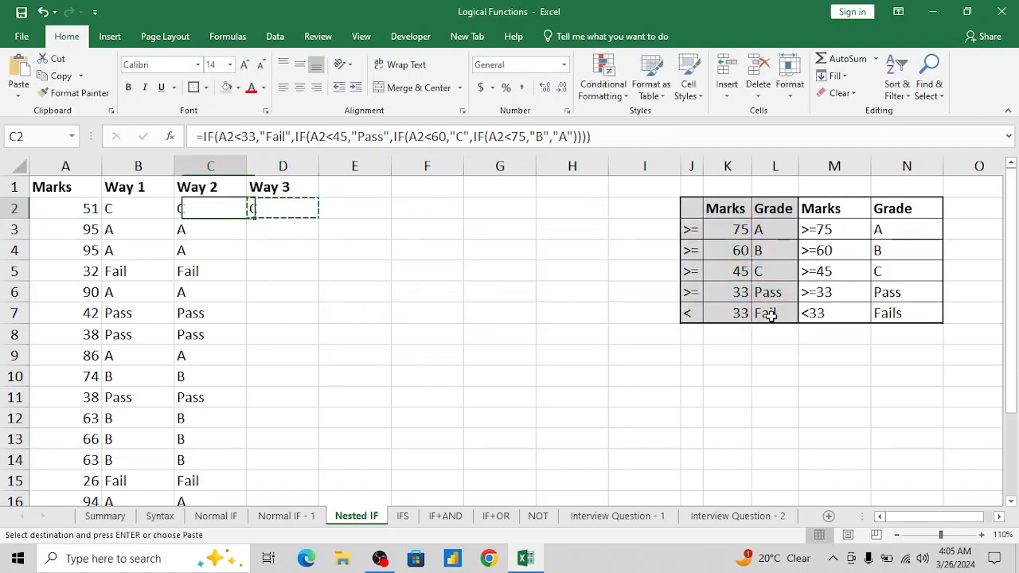
key("ctrl+Down")
key("Down")
key("Up")
key("Up")
key("Right")
key("Down")
key("ctrl+shift+Up")
key("ctrl+shift+Up")
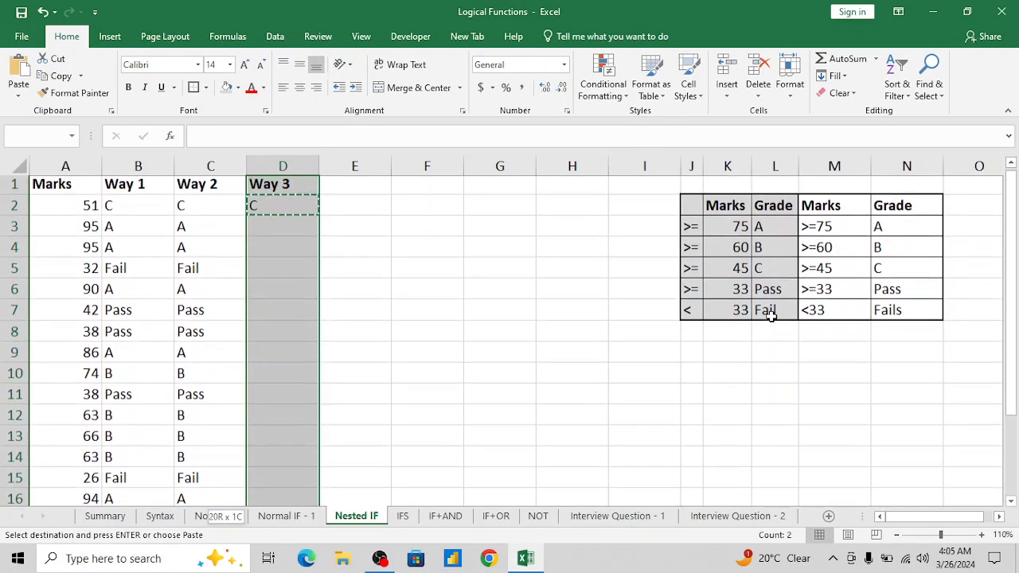
key("Return")
Step: Examine the copied Way 3 formulas in column D and open the D7 formula to inspect its cell references
key("ctrl+Up")
key("Down")
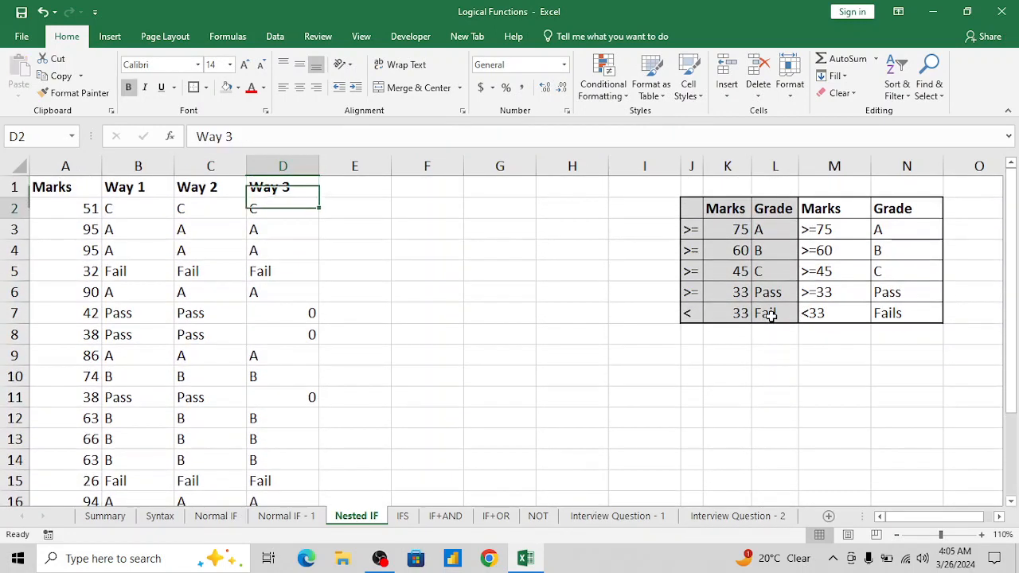
key("Down")
key("Down")
key("Down")
key("Down")
key("Down")
key("Down")
key("Down")
key("Down")
key("Down")
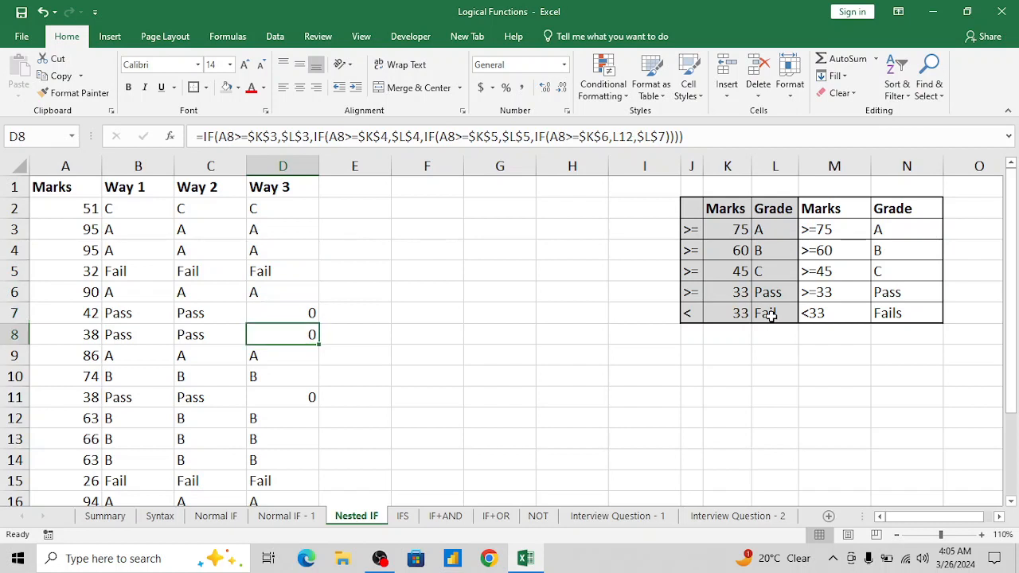
key("Up")
key("Up")
key("Up")
key("Up")
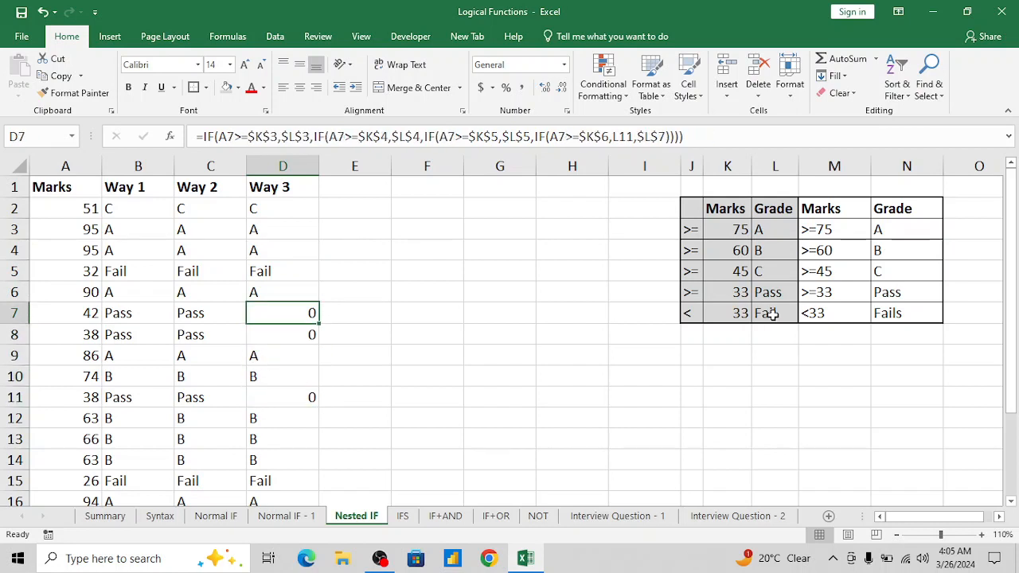
left_click(737, 142)
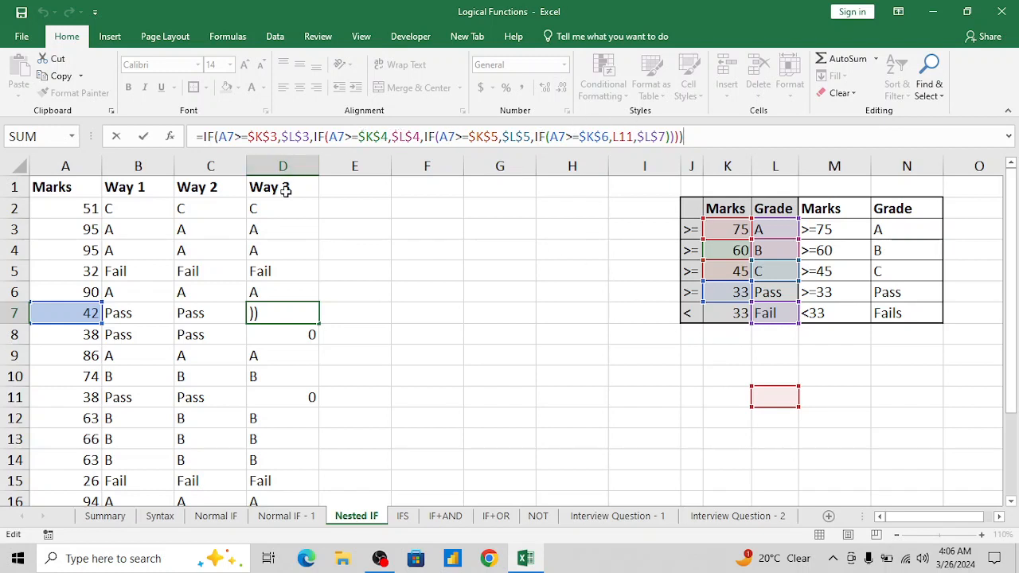
Step: Change the L6 reference in the D2 Nested IF formula to the absolute reference $L$6
left_click(265, 210)
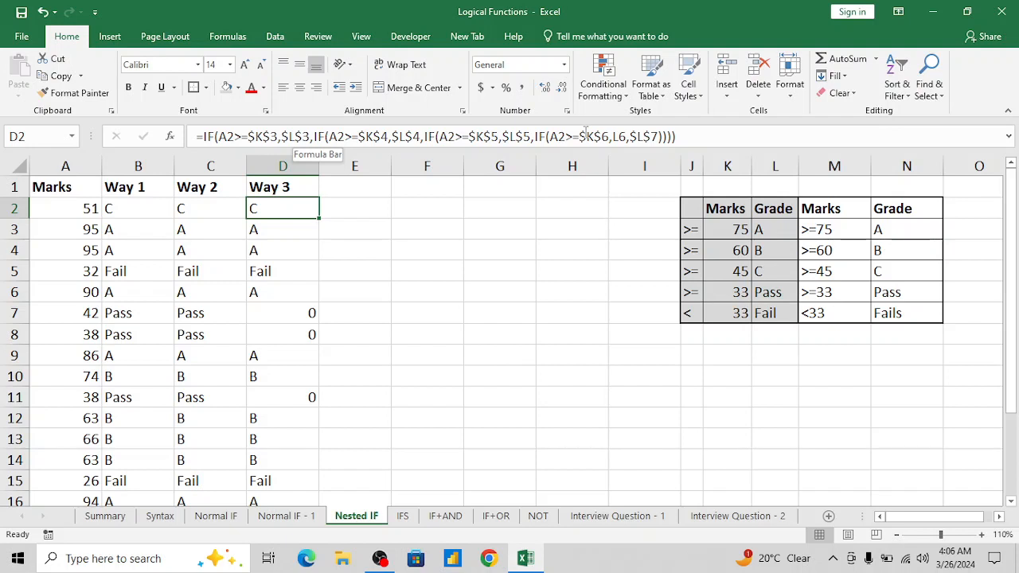
double_click(618, 136)
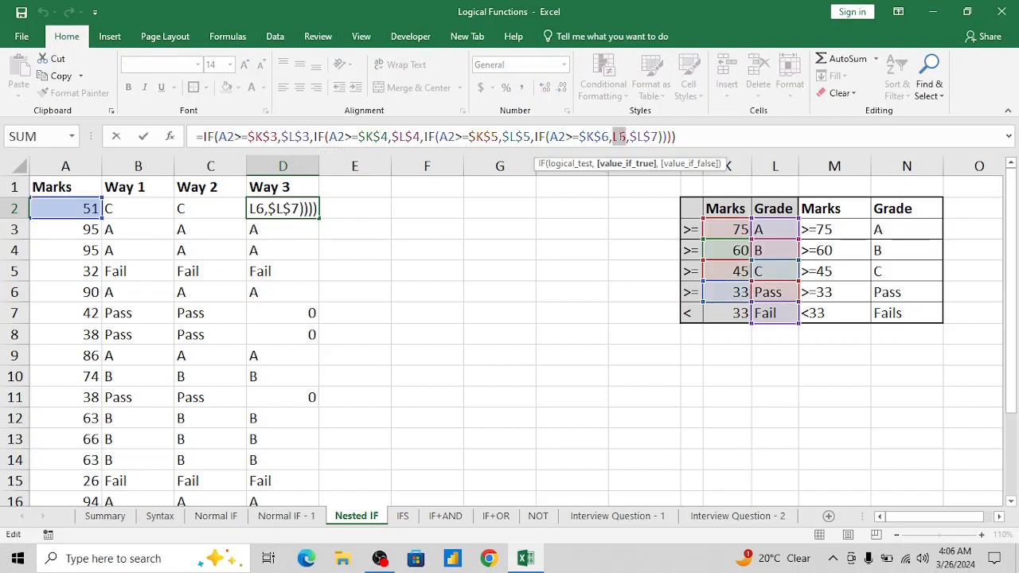
key("F4")
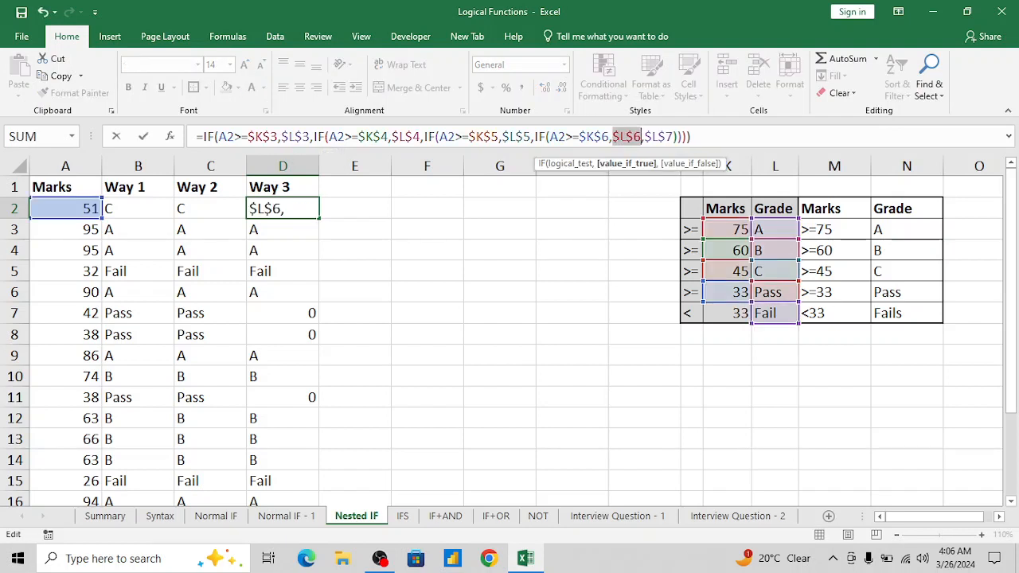
key("Return")
key("Up")
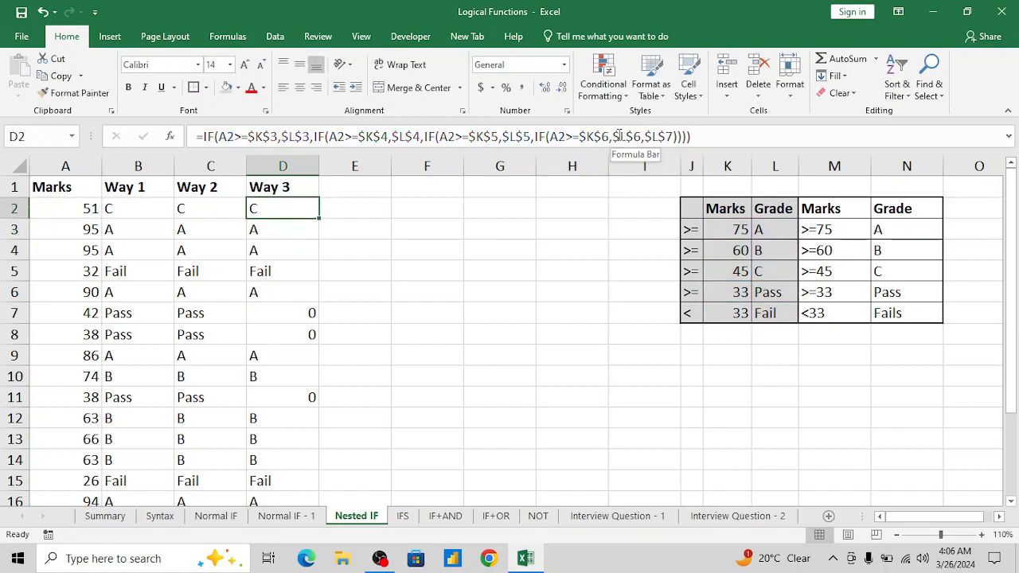
Step: Inspect the uncorrected Way 3 formulas in D7 and D10 to see which cells their Pass grade reference points to
key("Down")
key("Down")
key("Down")
key("Down")
key("Down")
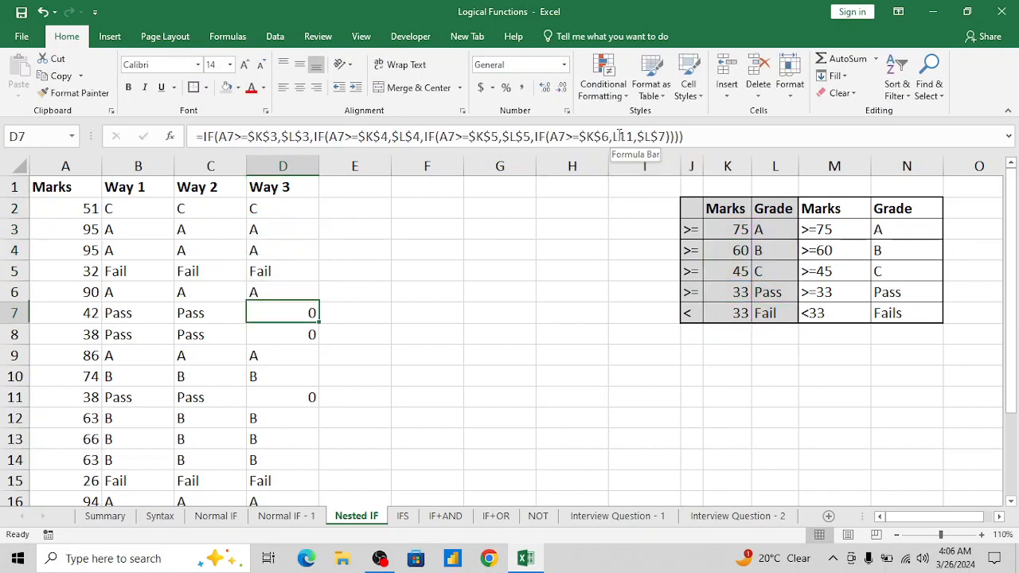
left_click(725, 133)
key("Return")
key("Down")
key("Down")
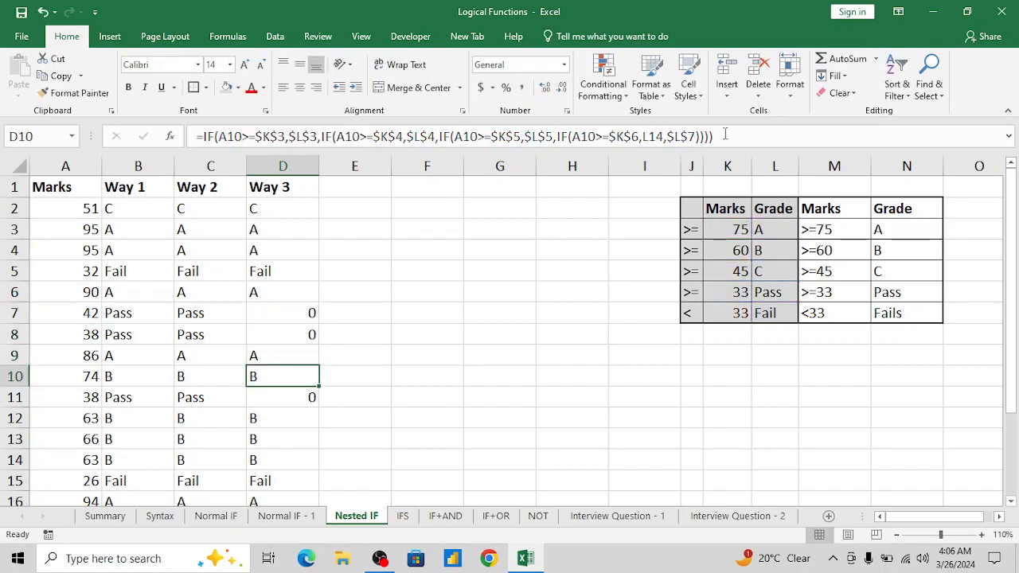
left_click(727, 135)
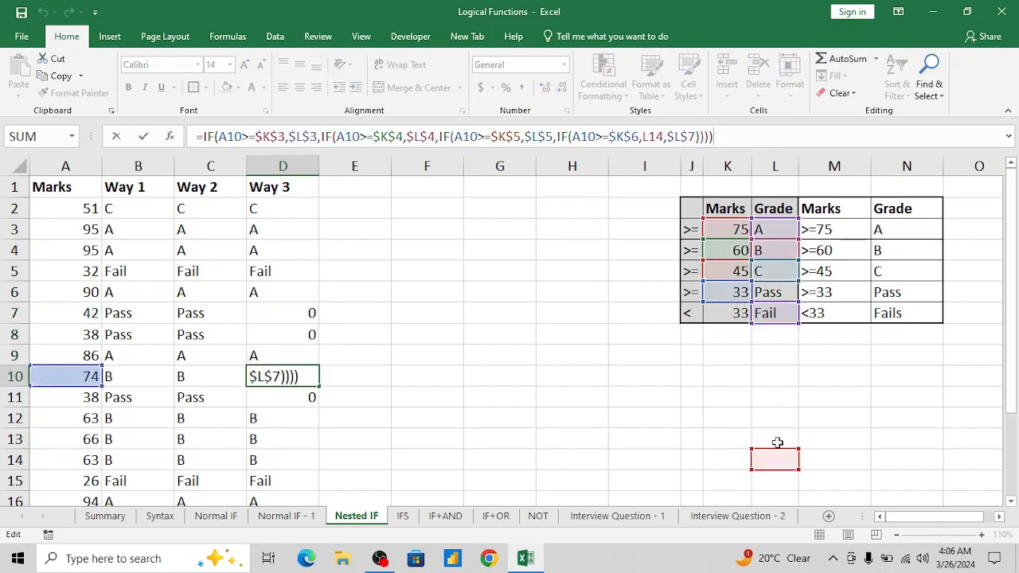
key("ctrl+Return")
Step: Copy the corrected D2 formula over the Way 3 column down to D20
key("ctrl+Up")
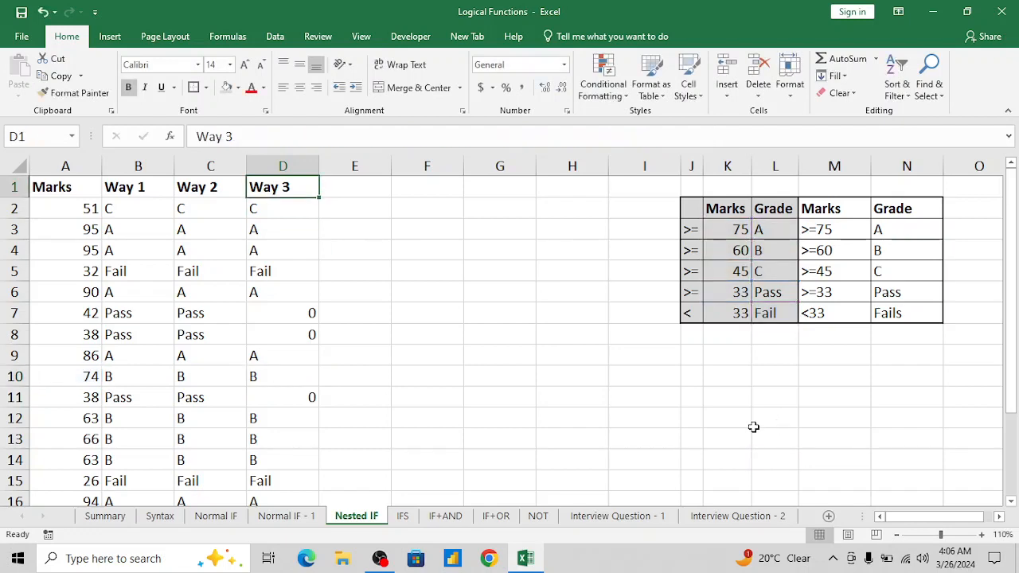
key("Down")
key("ctrl+c")
key("ctrl+shift+Down")
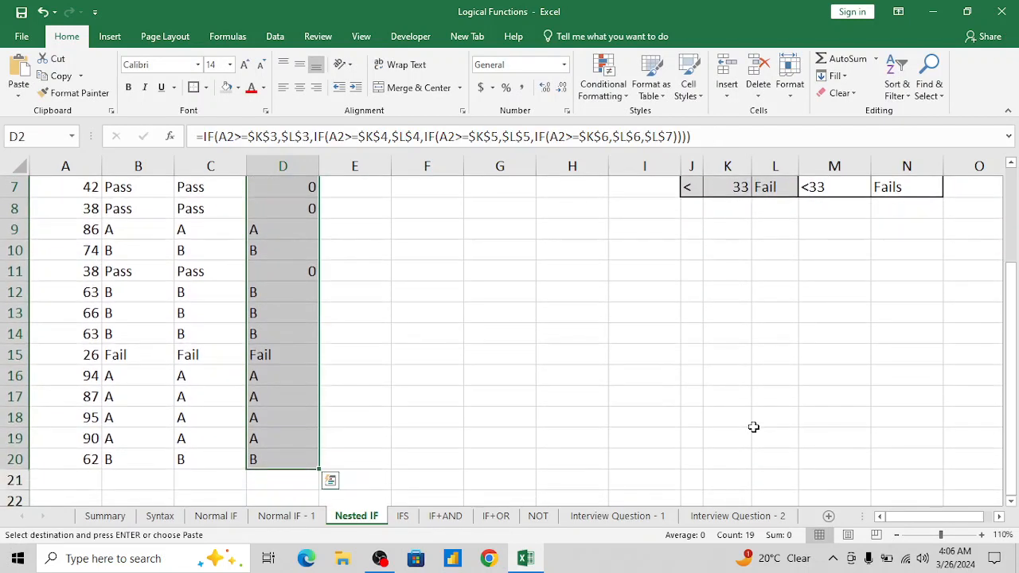
key("Return")
Step: Review the updated Way 3 grades down to the last row and compare them with the Way 1 and Way 2 columns
key("ctrl+Up")
key("Down")
key("Down")
key("ctrl+Down")
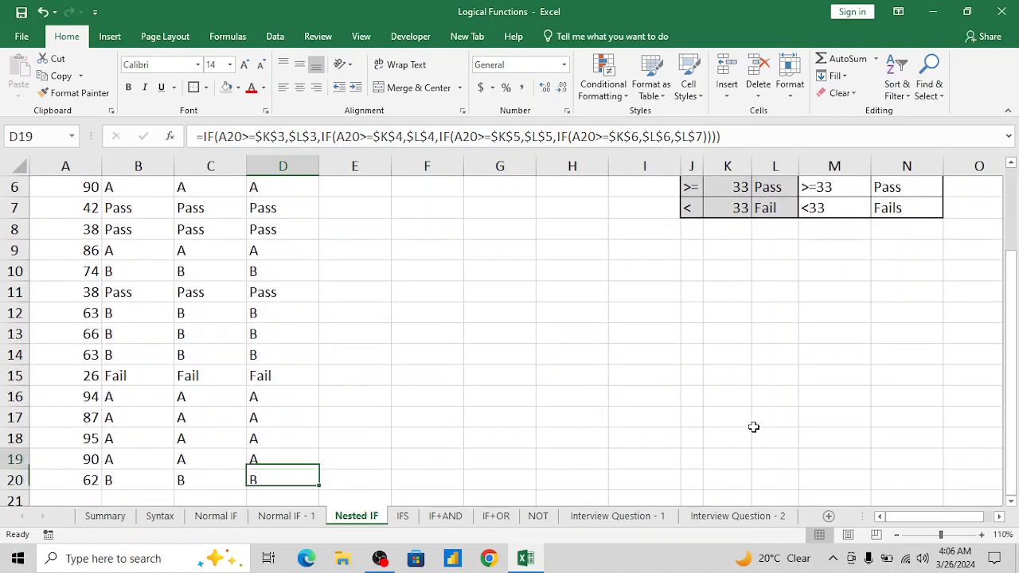
key("ctrl+Up")
key("Down")
key("Left")
key("Left")
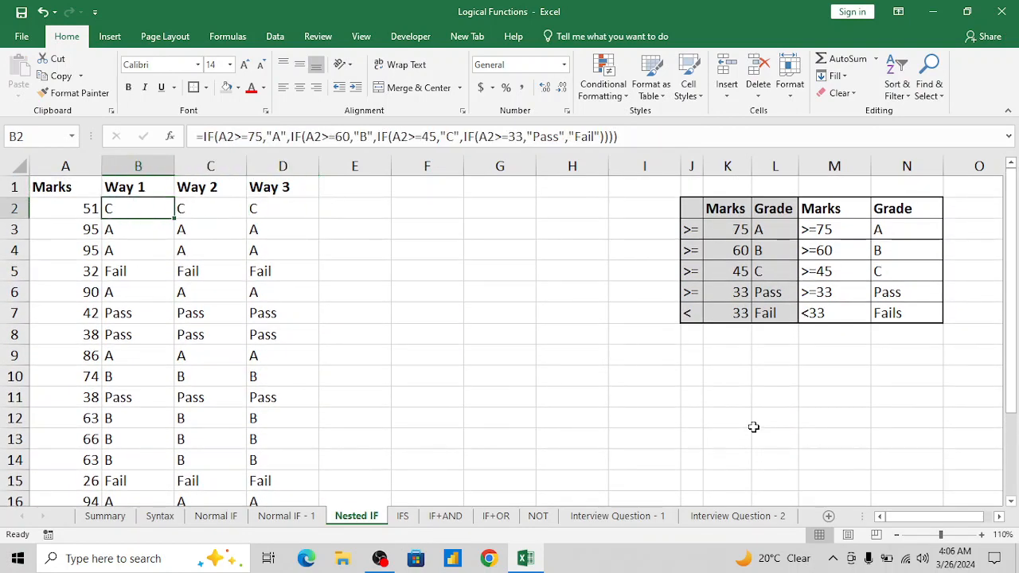
Step: Enter the check formula =C2=D2 in E2 to compare the Way 2 and Way 3 grades
key("Right")
key("Right")
key("Right")
type("=")
key("Left")
key("Left")
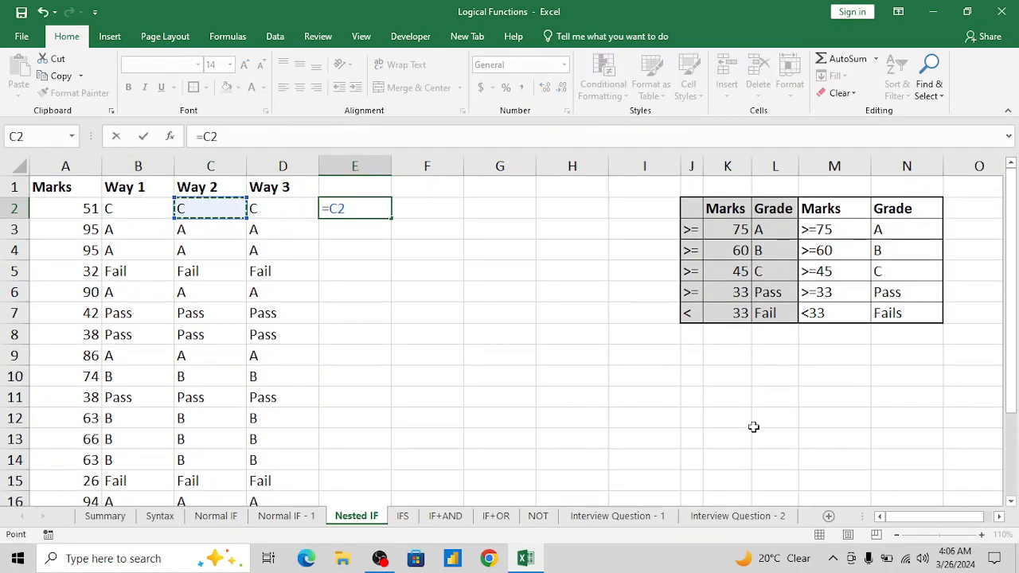
type("=")
key("Left")
key("Return")
key("Up")
Step: Copy the E2 comparison formula down column E to row 20
key("ctrl+c")
key("Left")
key("ctrl+Down")
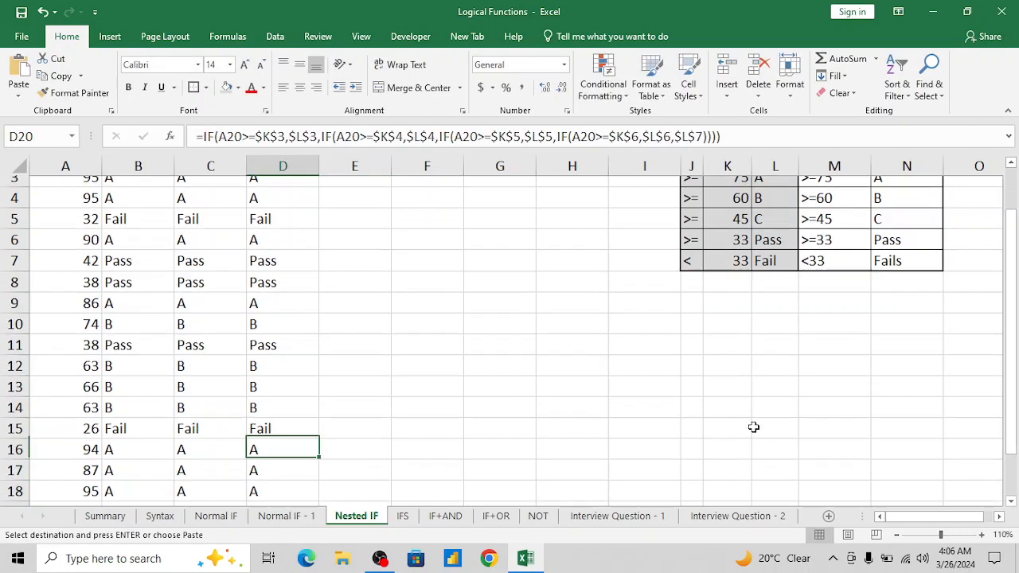
key("Right")
key("ctrl+shift+Up")
key("shift+Down")
key("ctrl+v")
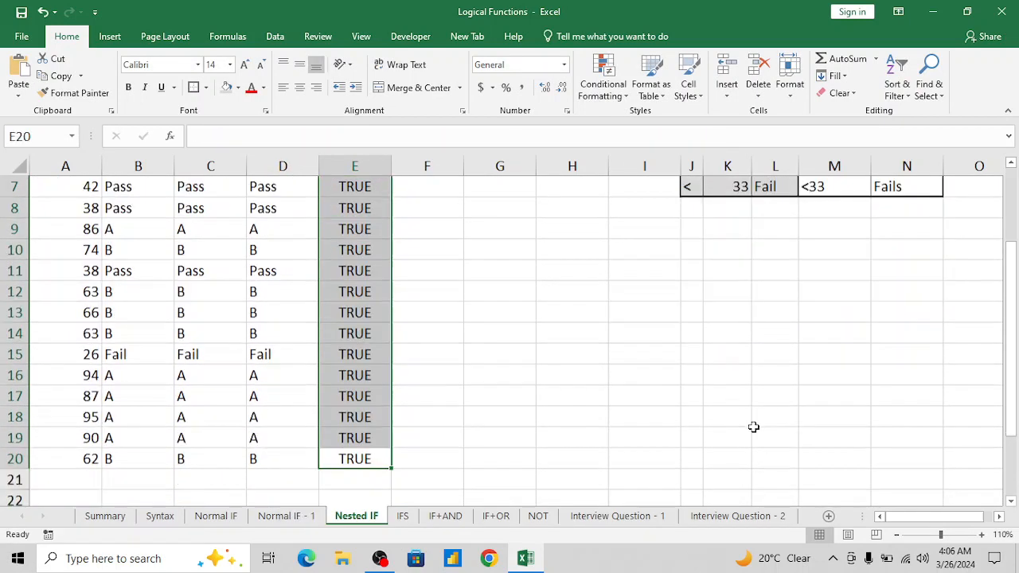
key("Escape")
Step: Go through the column E comparison results for every mark to check whether Way 2 and Way 3 match
key("ctrl+Up")
key("ctrl+Up")
key("Down")
key("Down")
key("Down")
key("Down")
key("Down")
key("Down")
key("Down")
key("Down")
key("Down")
key("Down")
key("Down")
key("Down")
key("Down")
key("Down")
key("Down")
key("Down")
key("Down")
key("Down")
key("Down")
key("Down")
key("Down")
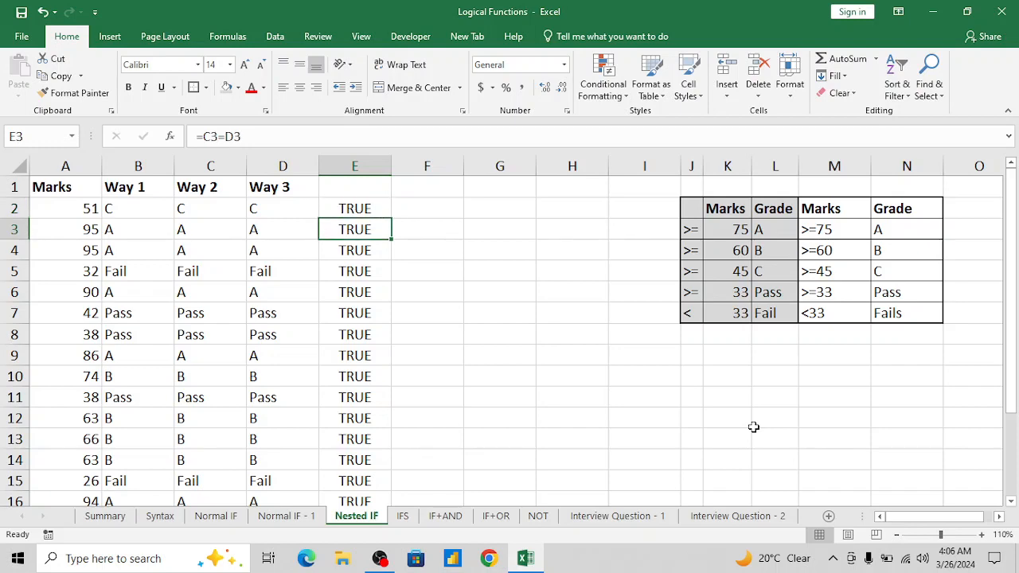
Step: Delete all the comparison formulas in column E from E2 down
key("Up")
key("ctrl+Up")
key("ctrl+Up")
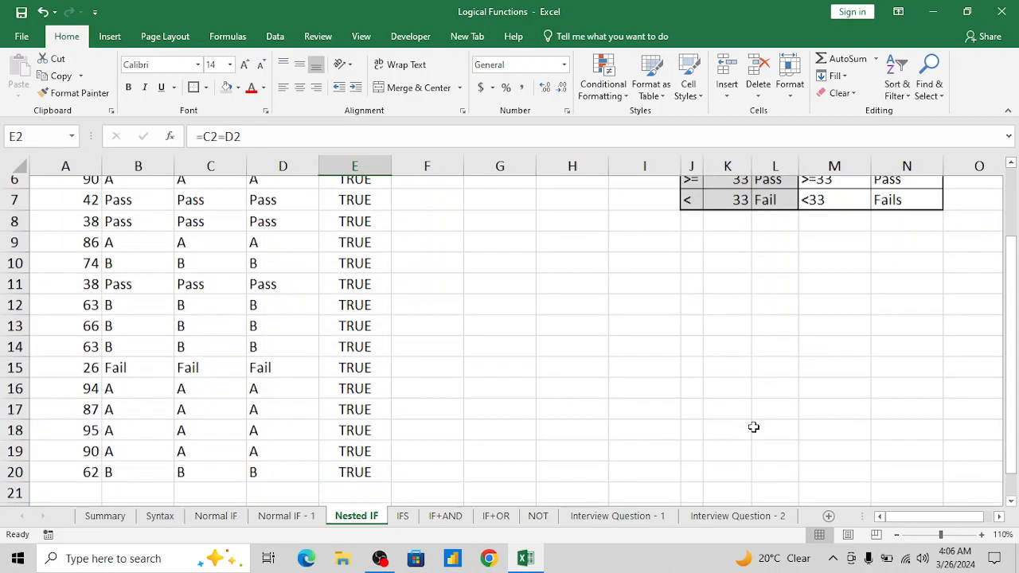
key("ctrl+shift+Down")
key("Delete")
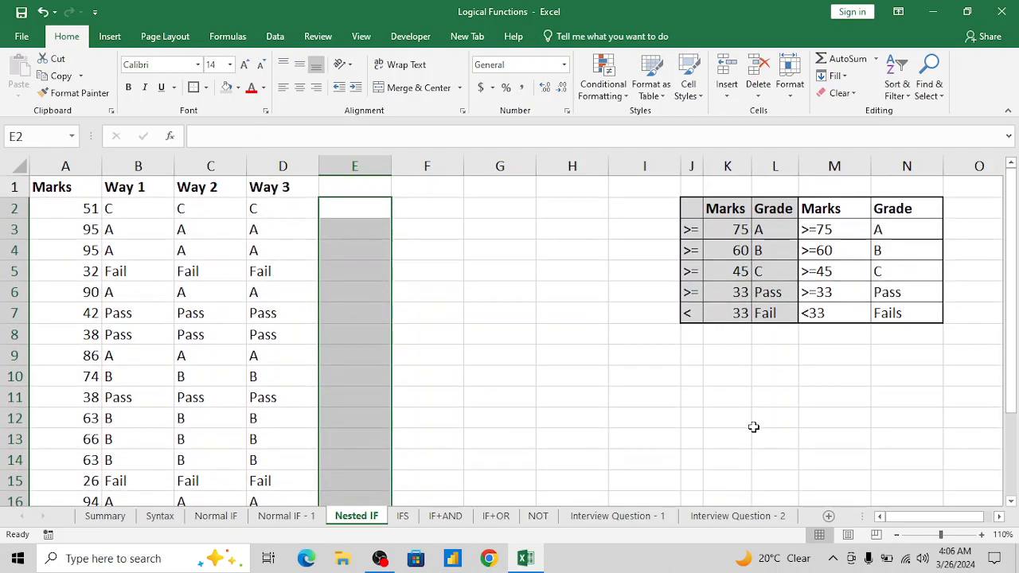
key("Up")
key("Down")
key("Right")
key("Right")
key("Left")
key("Left")
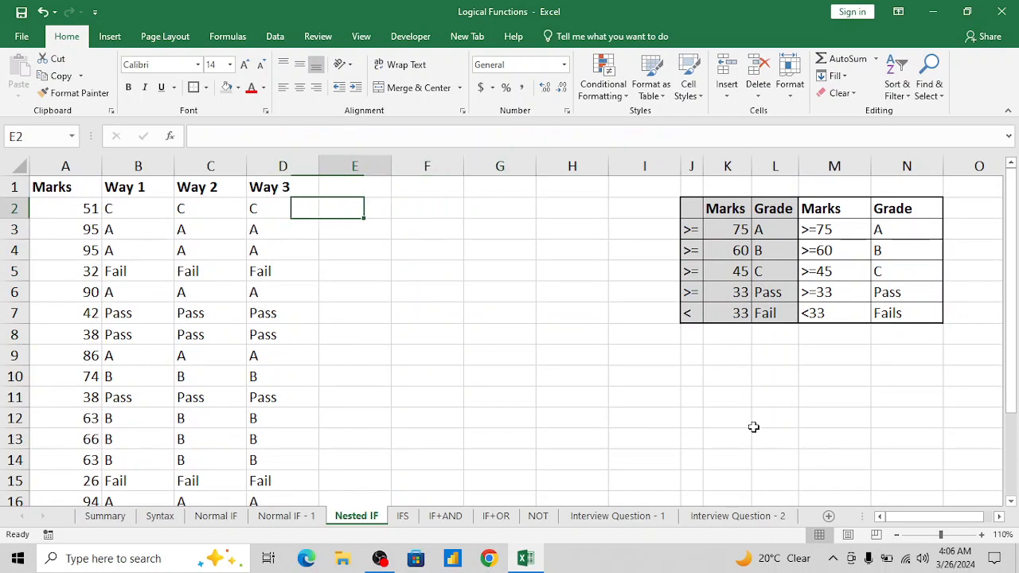
Step: Set the grade A threshold in K3 to 85
key("Right")
key("Right")
key("Right")
key("Right")
key("Right")
key("Down")
key("Right")
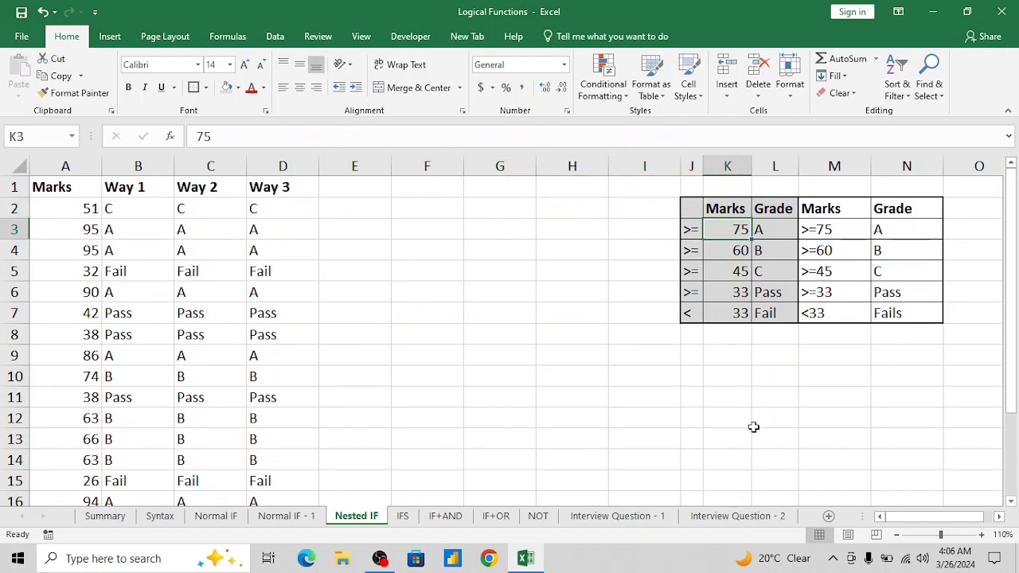
key("Down")
key("Down")
key("Down")
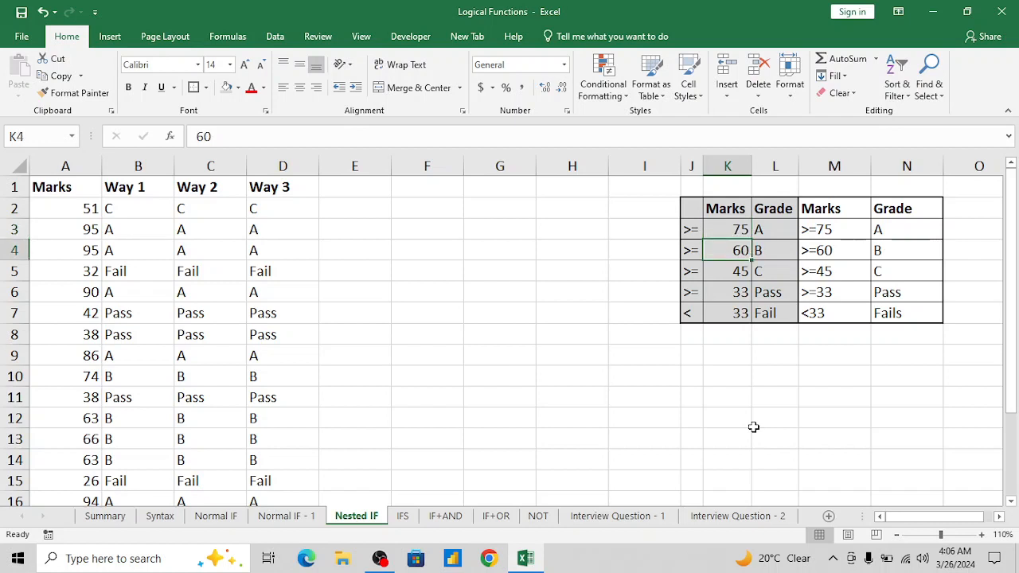
key("Up")
key("Up")
key("Up")
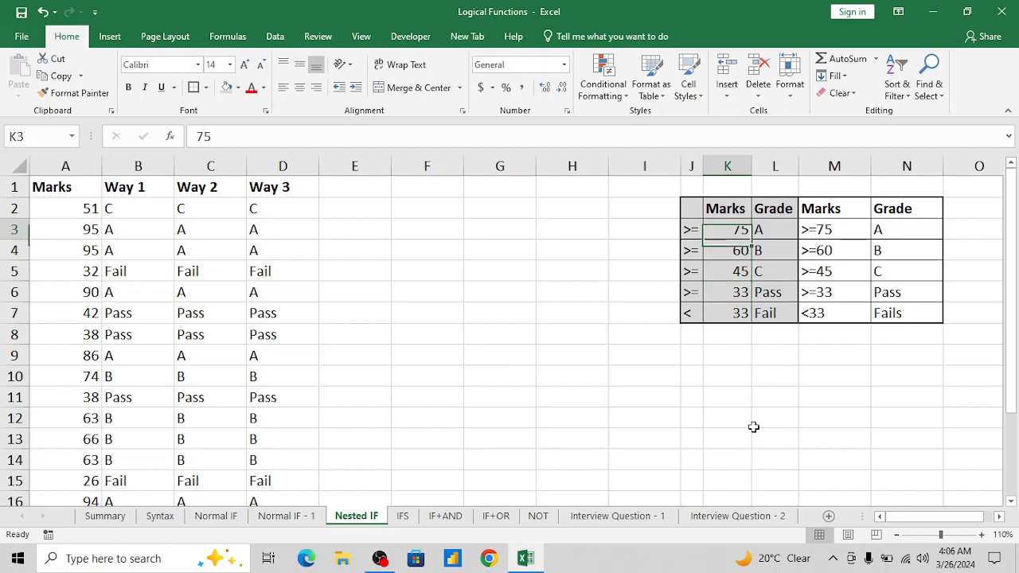
type("85")
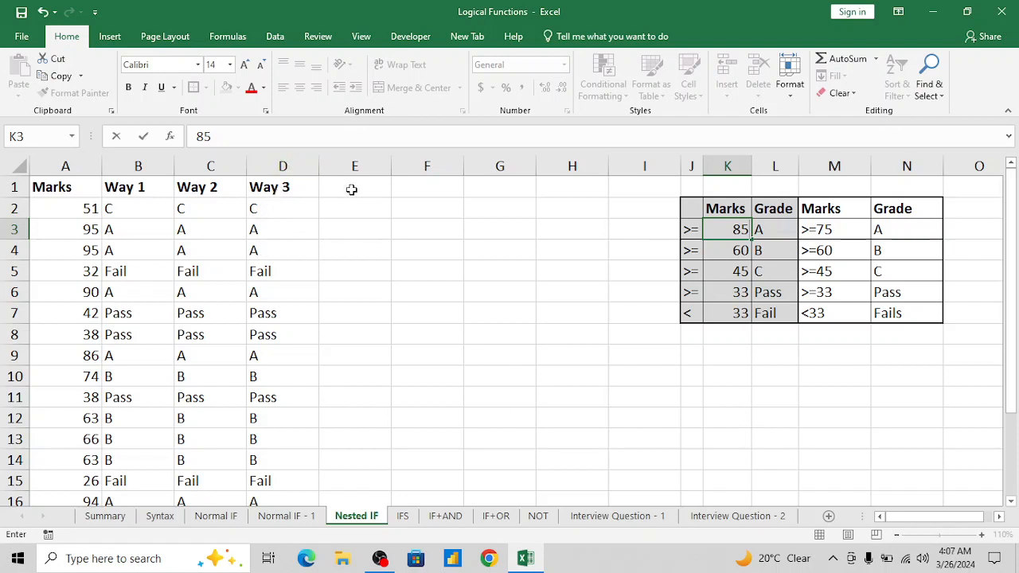
key("Return")
Step: Examine the Way 3 grades down to row 20 for any effect of the new grade A threshold
key("Left")
key("Left")
key("Left")
key("Left")
key("Left")
key("Left")
key("Left")
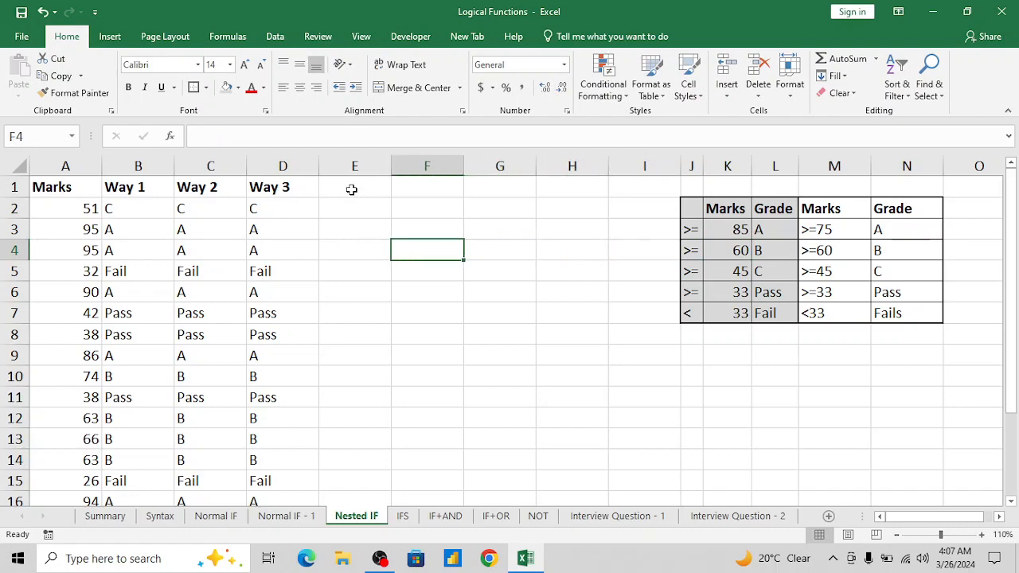
key("Up")
key("Up")
key("Down")
key("Down")
key("ctrl+Down")
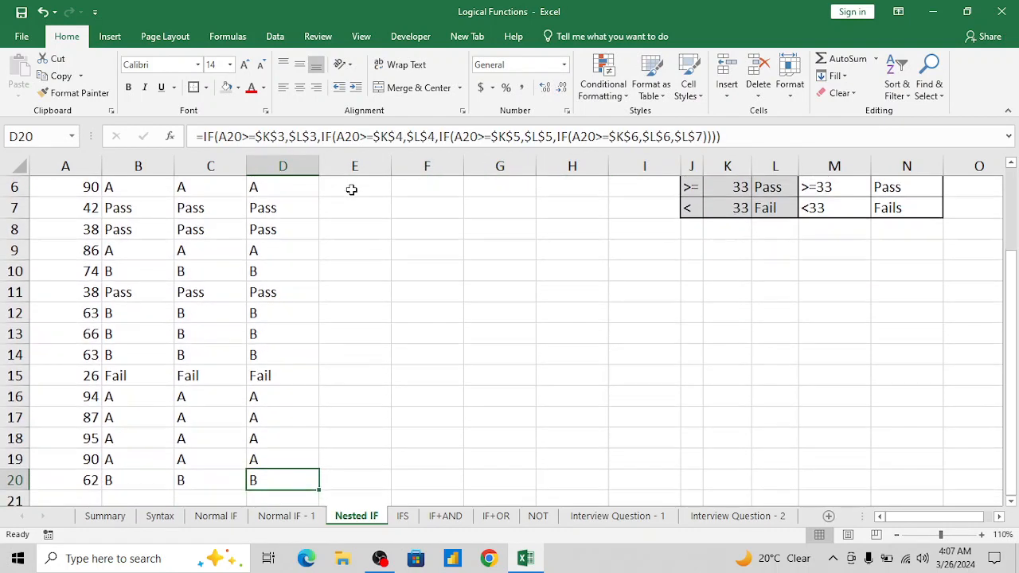
key("ctrl+Up")
key("Down")
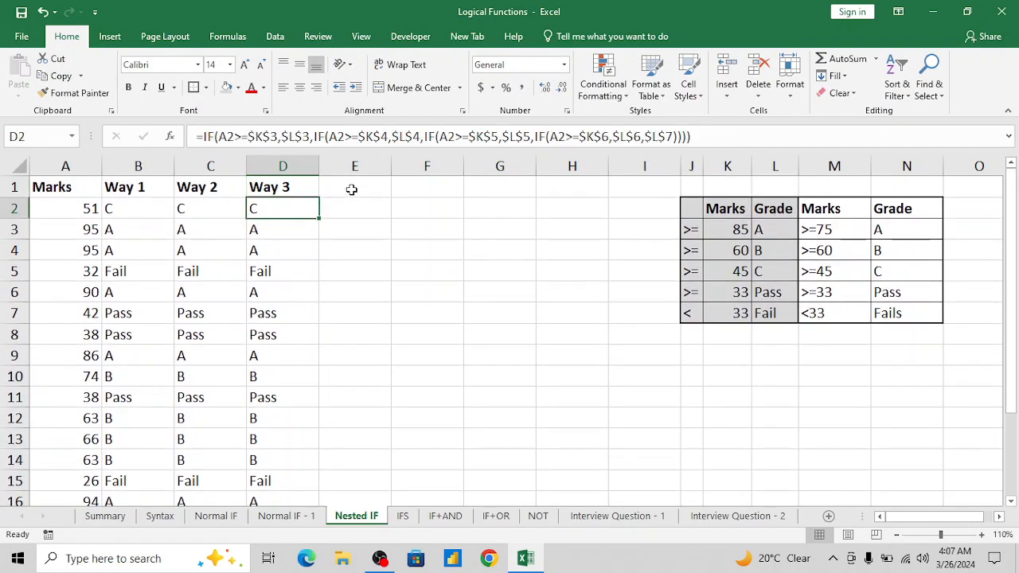
Step: Set the grade B threshold in K4 to 80
left_click(739, 250)
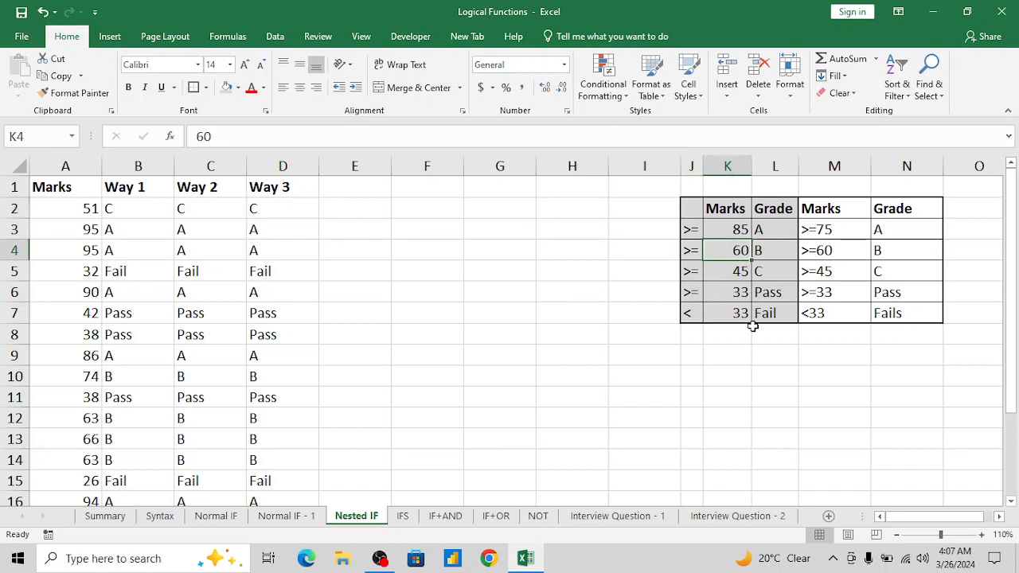
type("80")
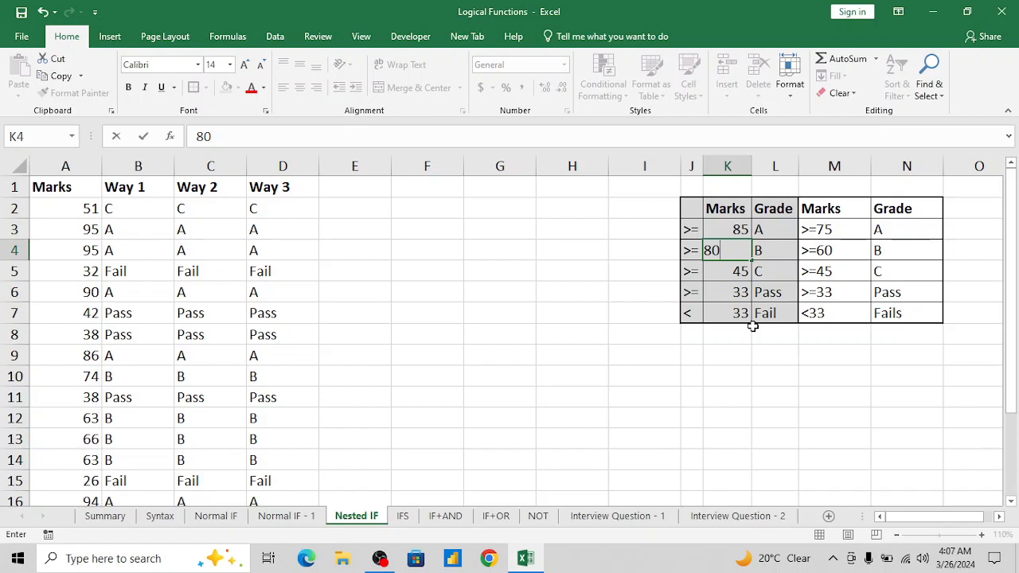
key("Return")
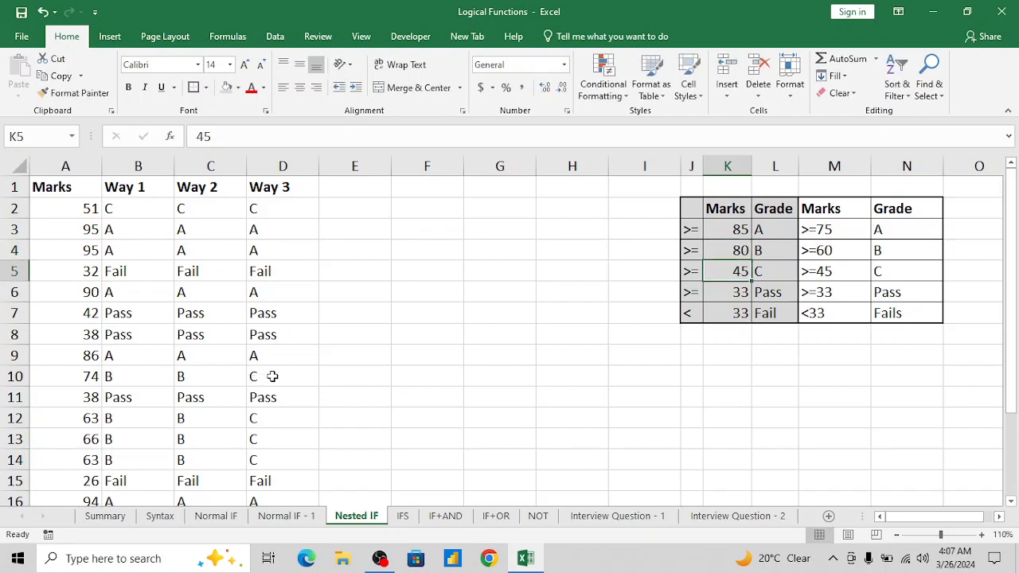
Step: Examine the two marks-to-grade criteria tables in columns J to N of the Nested IF sheet
left_click(284, 226)
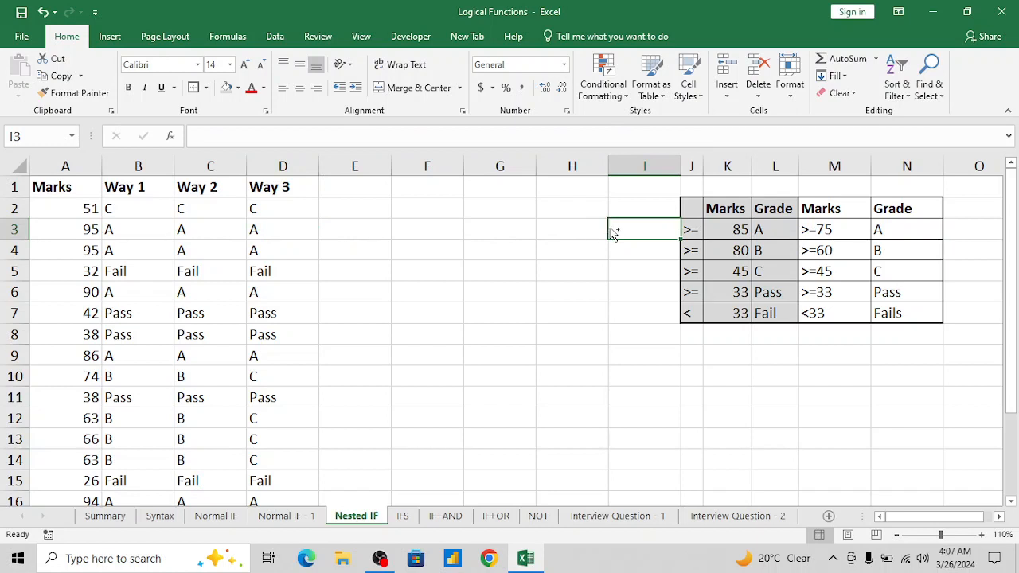
key("Up")
key("Up")
key("Down")
key("Down")
key("Right")
key("Right")
key("Right")
key("Right")
key("Up")
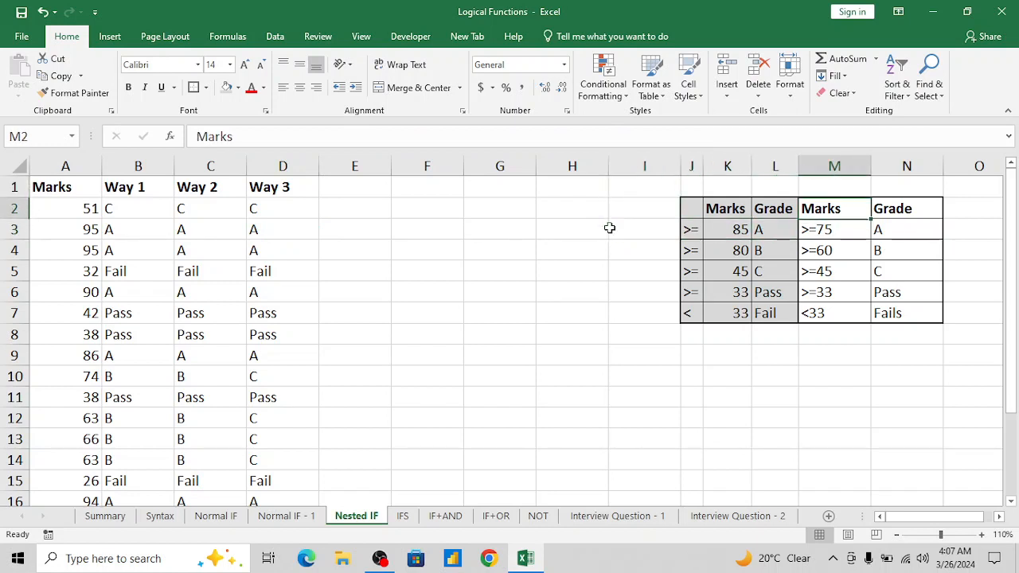
key("shift+Right")
key("shift+Down")
key("shift+Down")
key("shift+Down")
key("shift+Down")
key("shift+Down")
key("Left")
key("Left")
key("Down")
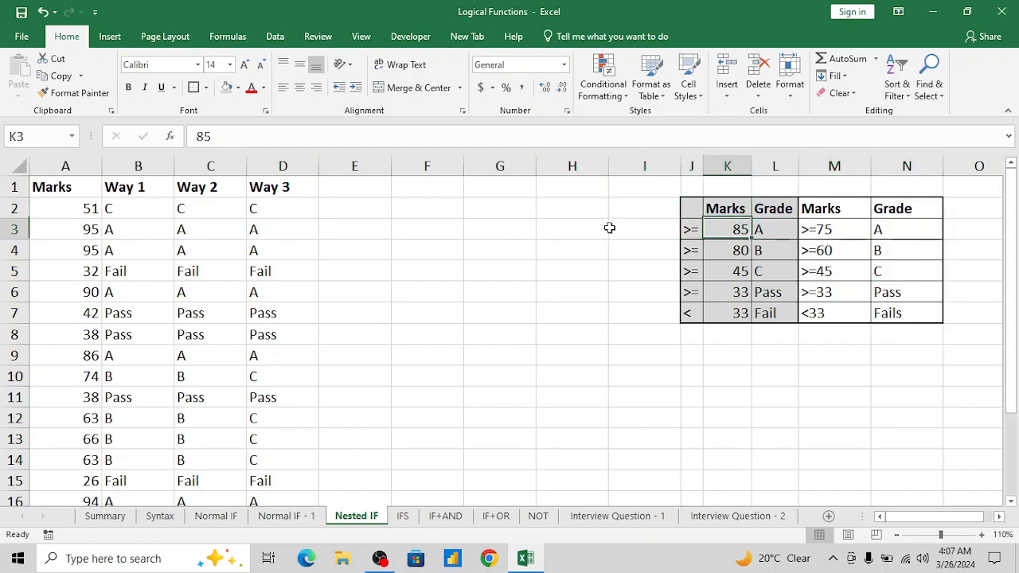
key("Down")
key("Down")
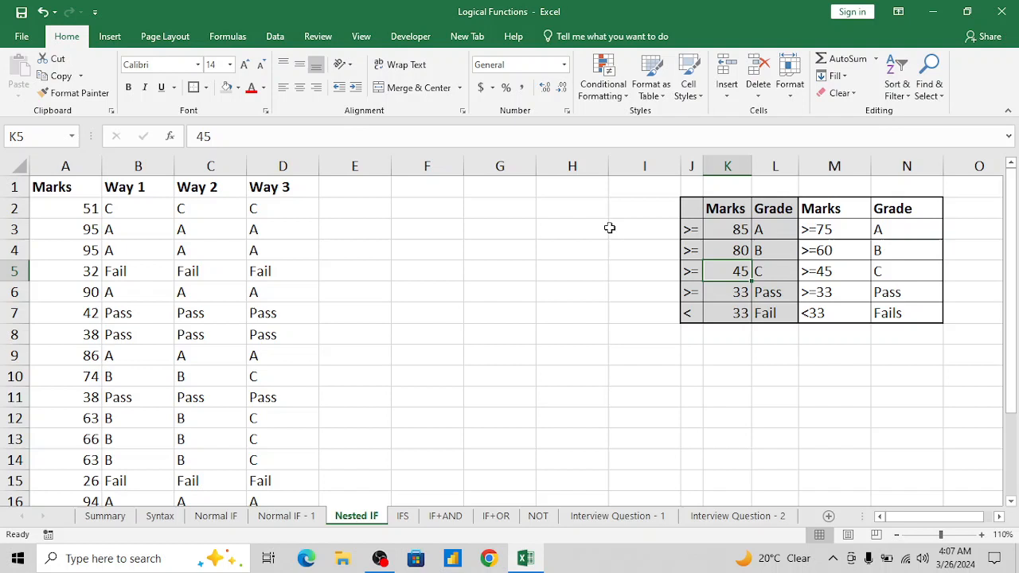
left_click(746, 229)
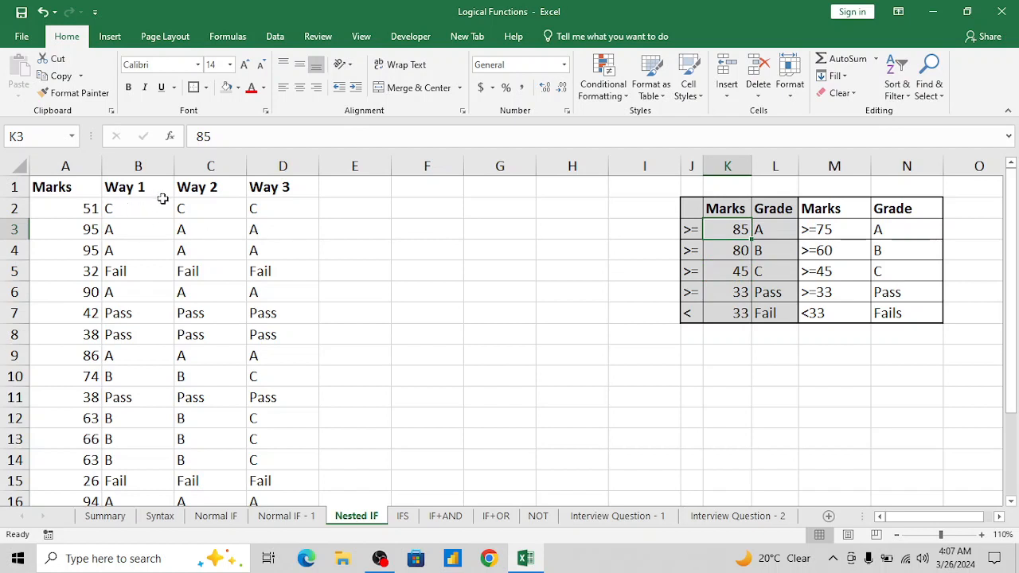
Step: Review the nested IF formula in D2 under Way 3 and compare it with the IFS sheet's layout
left_click(257, 209)
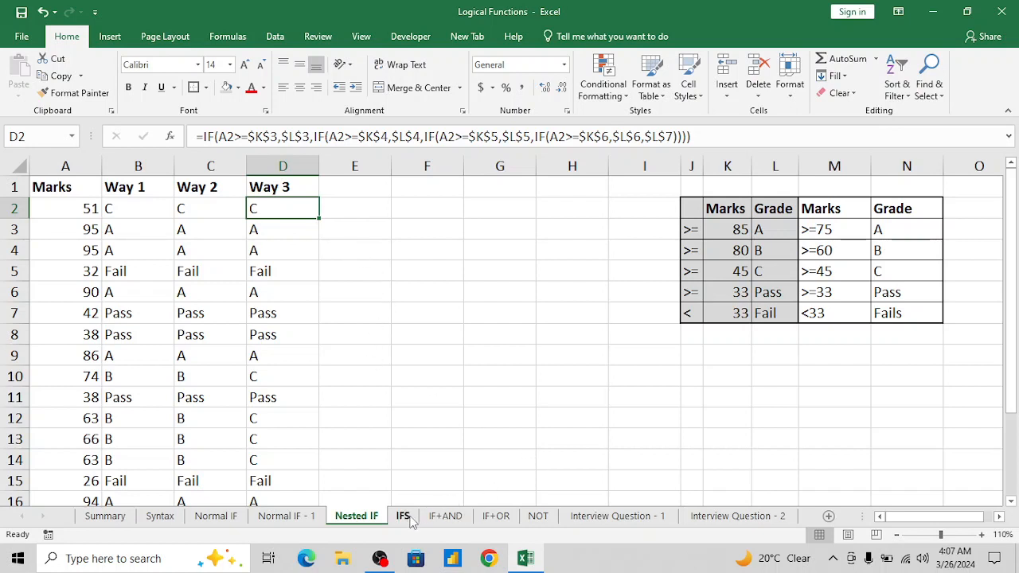
left_click(403, 518)
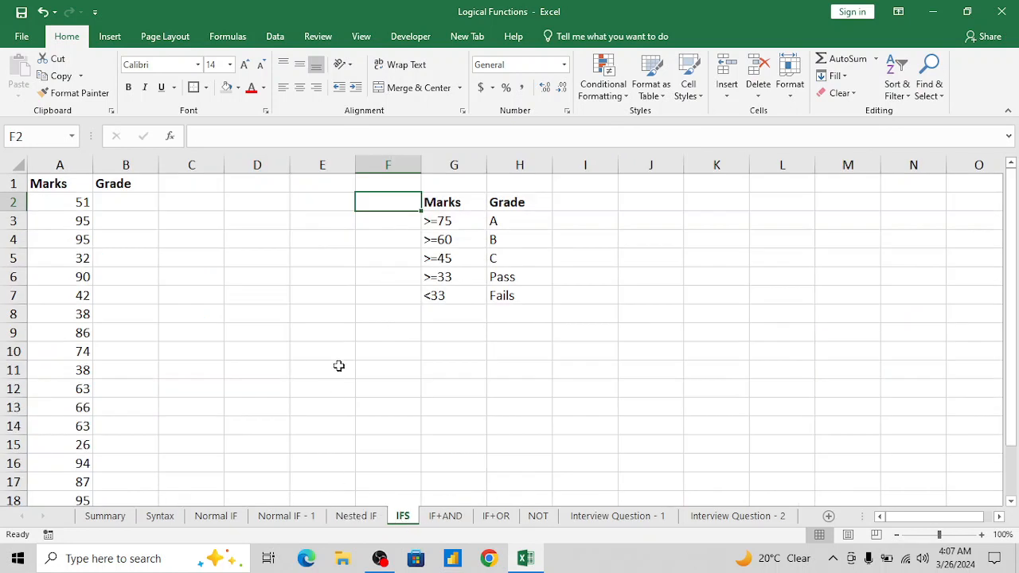
left_click(95, 241)
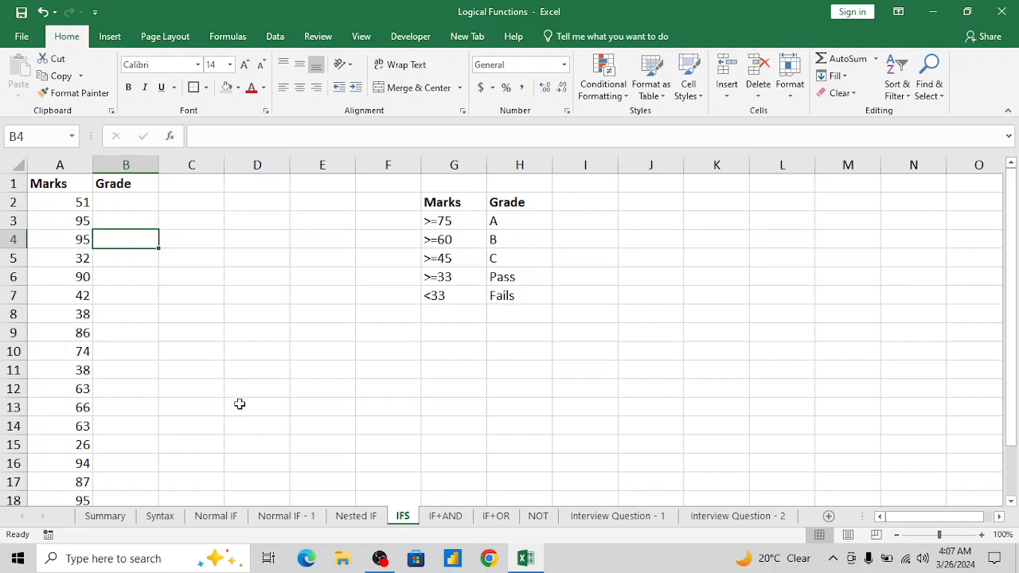
left_click(355, 517)
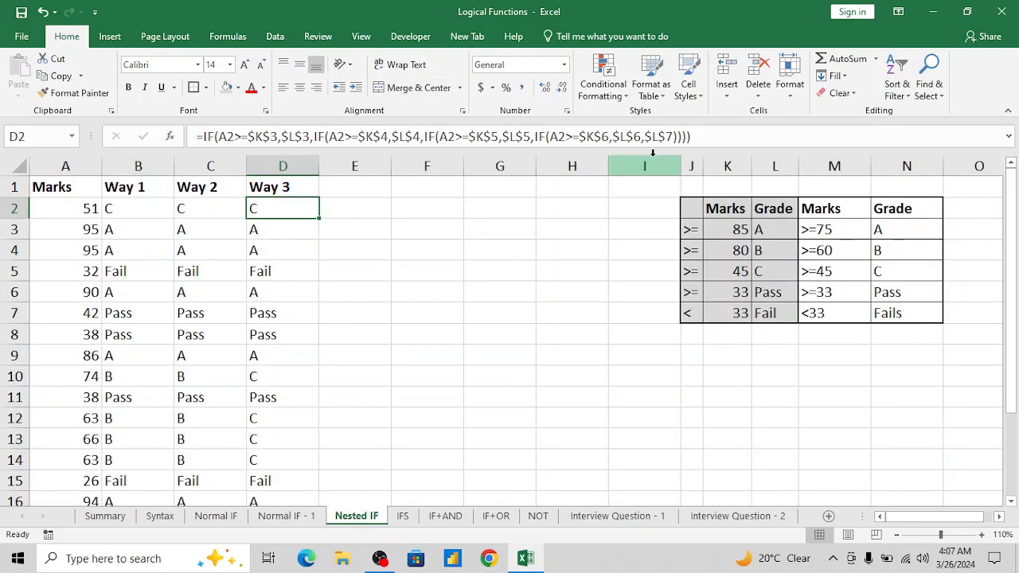
Step: On the IFS sheet, start an IFS formula in B2 that returns "A" when A2>=75
left_click(403, 517)
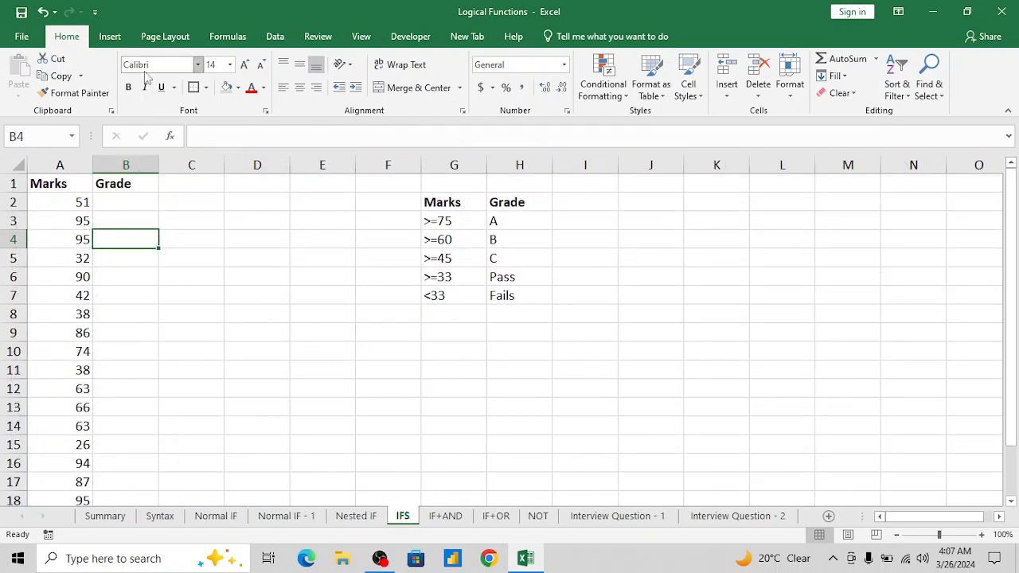
left_click(199, 207)
key("Left")
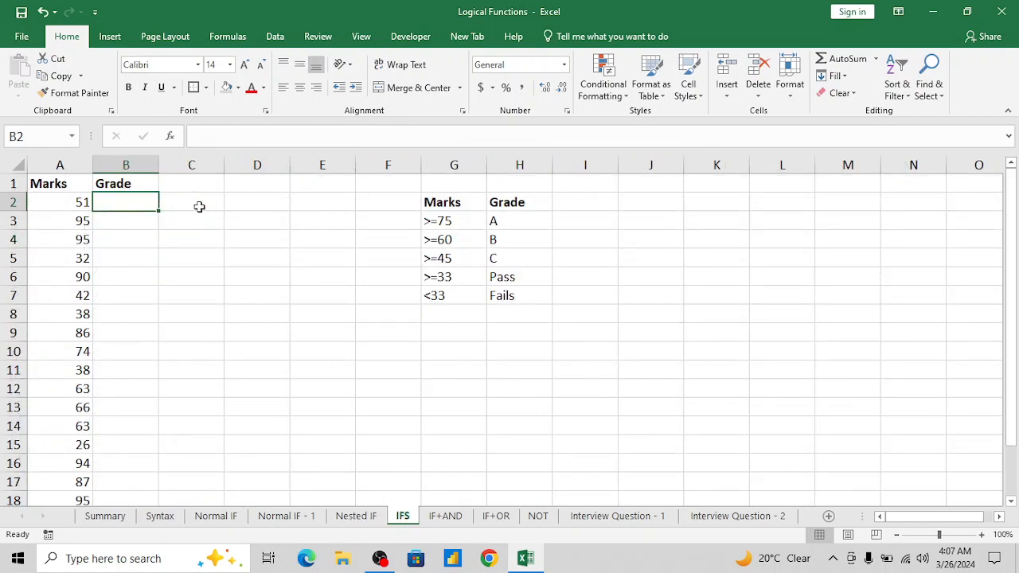
type("=")
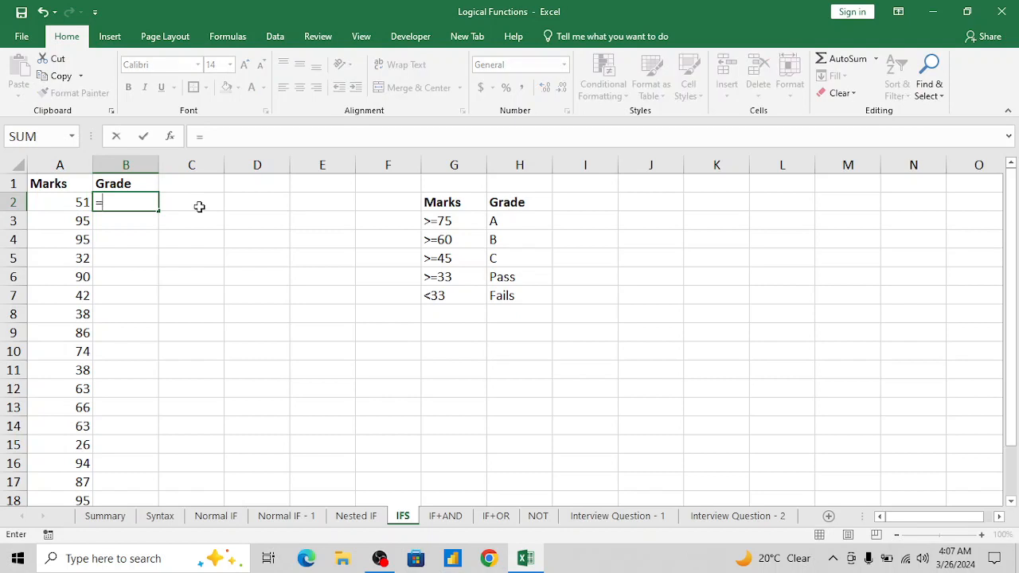
type("ifs")
key("Tab")
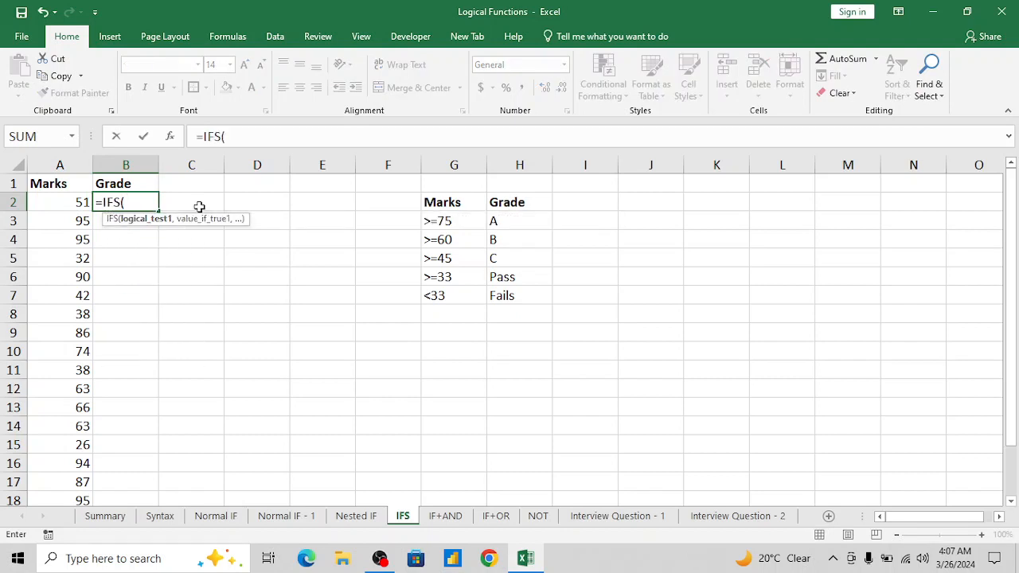
left_click(56, 204)
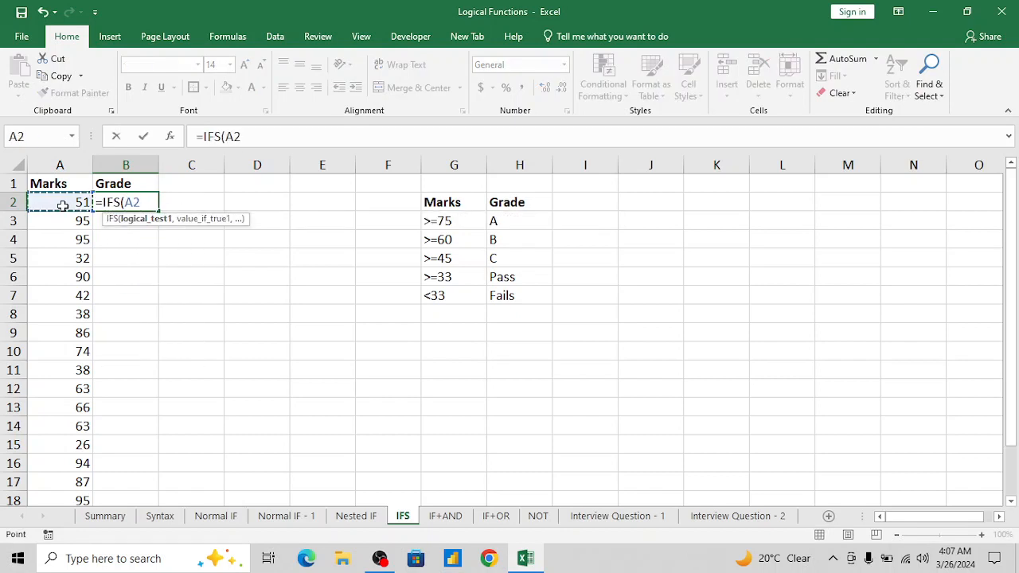
type(">=")
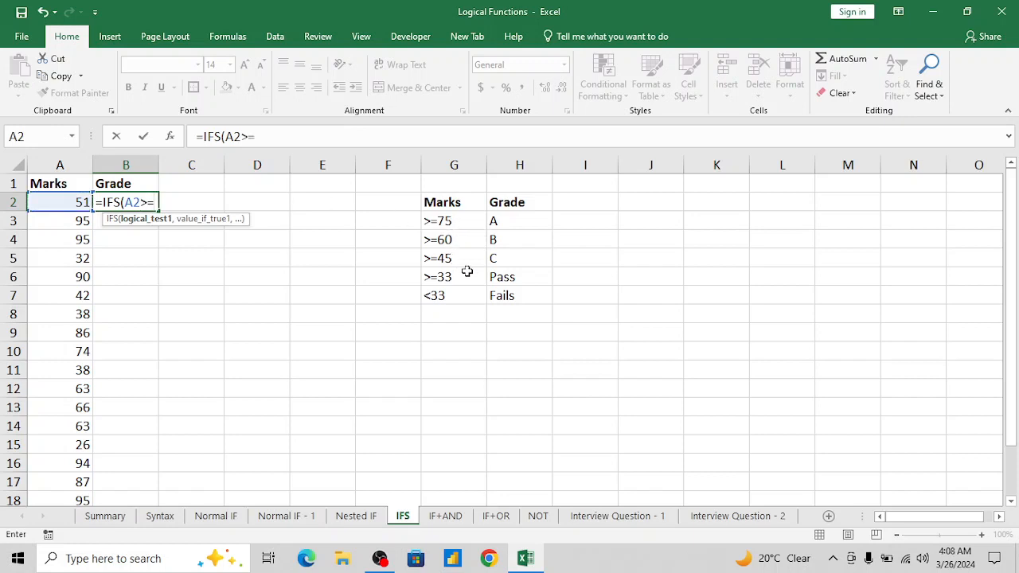
type("75,")
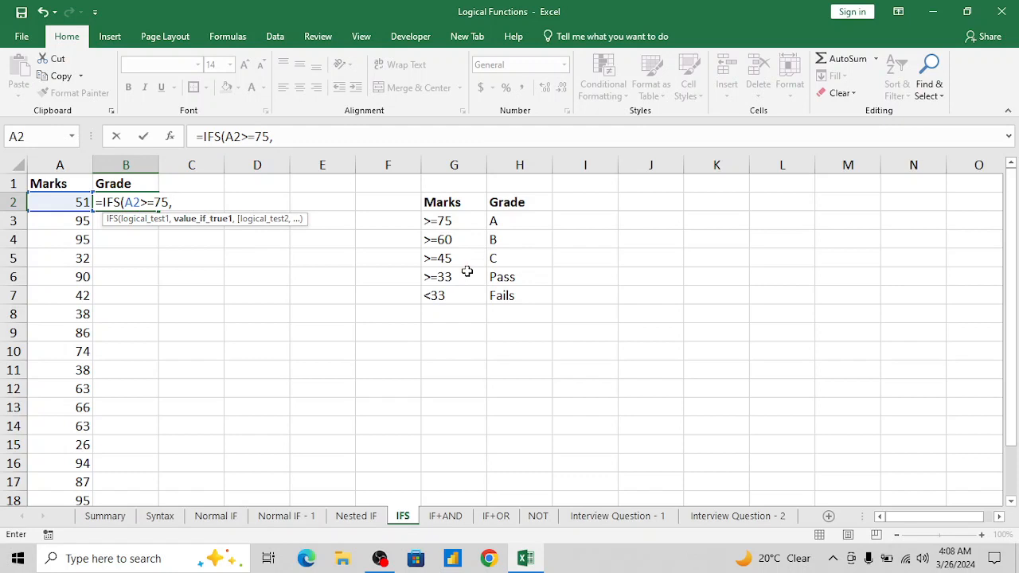
type("\"A\",")
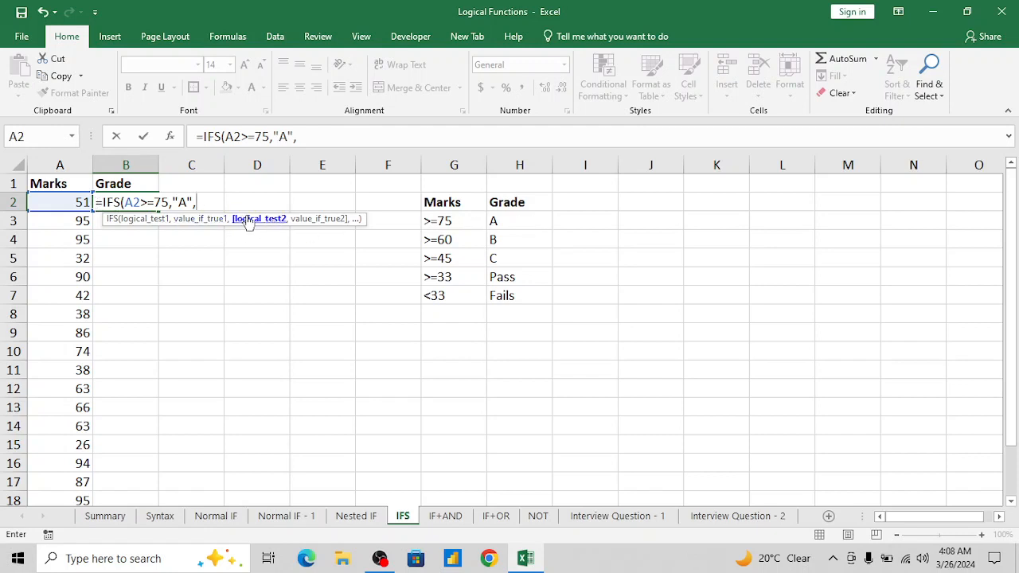
Step: Extend the B2 IFS formula to return "B" when A2>=60 and "c" when A2>=45
left_click(75, 203)
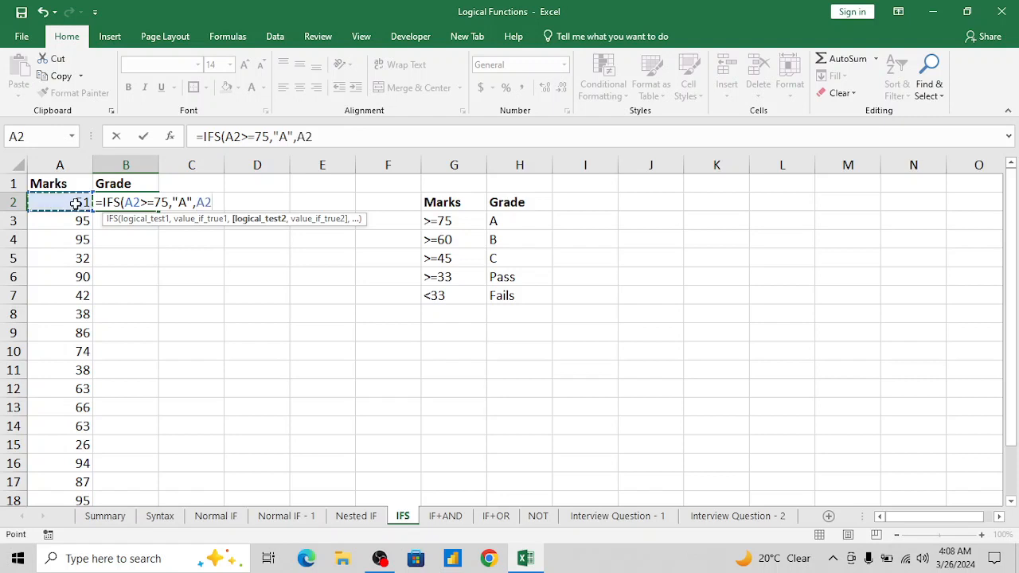
type(">")
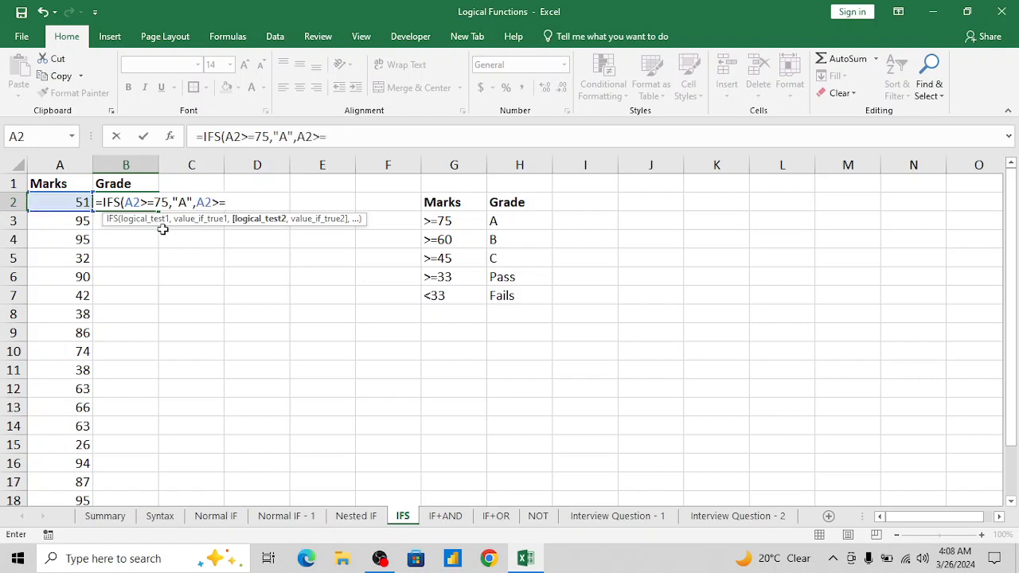
type("=60,")
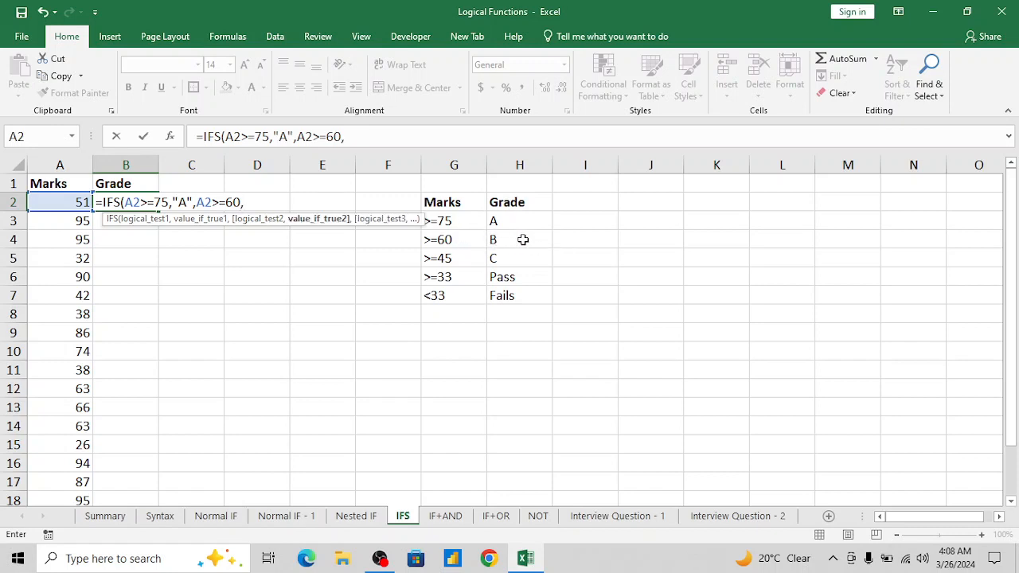
type("\"B\",")
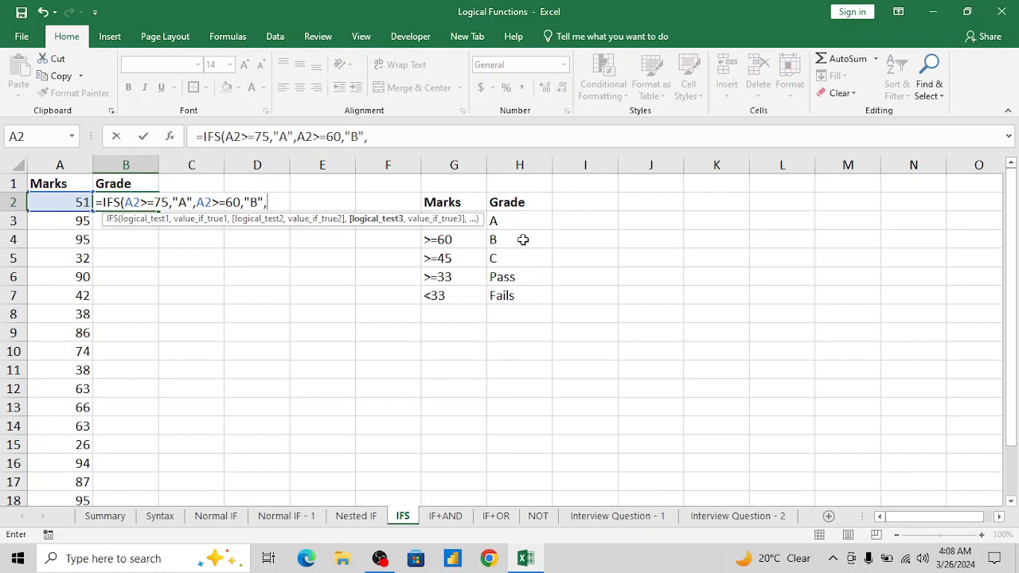
left_click(72, 204)
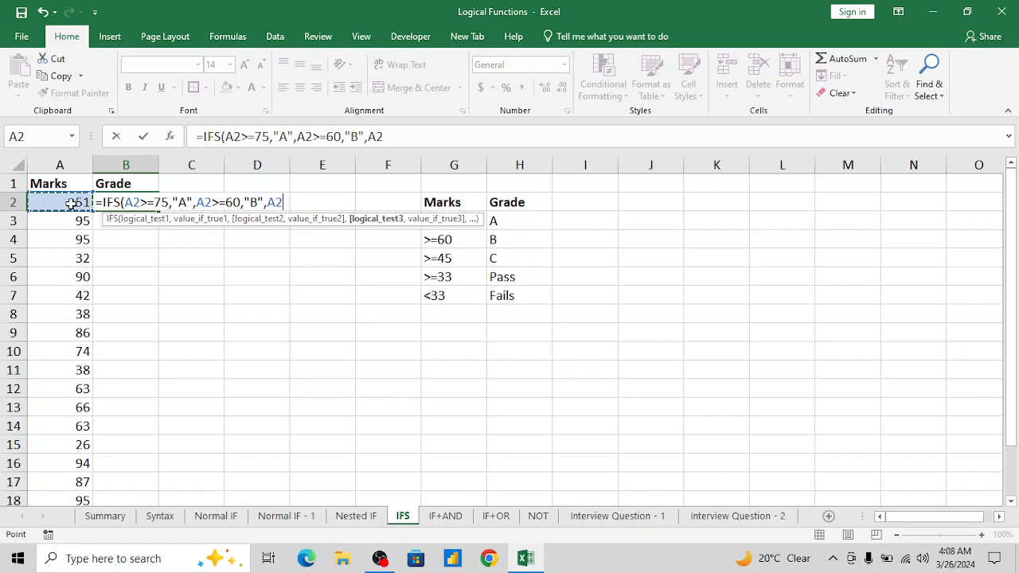
type(">=")
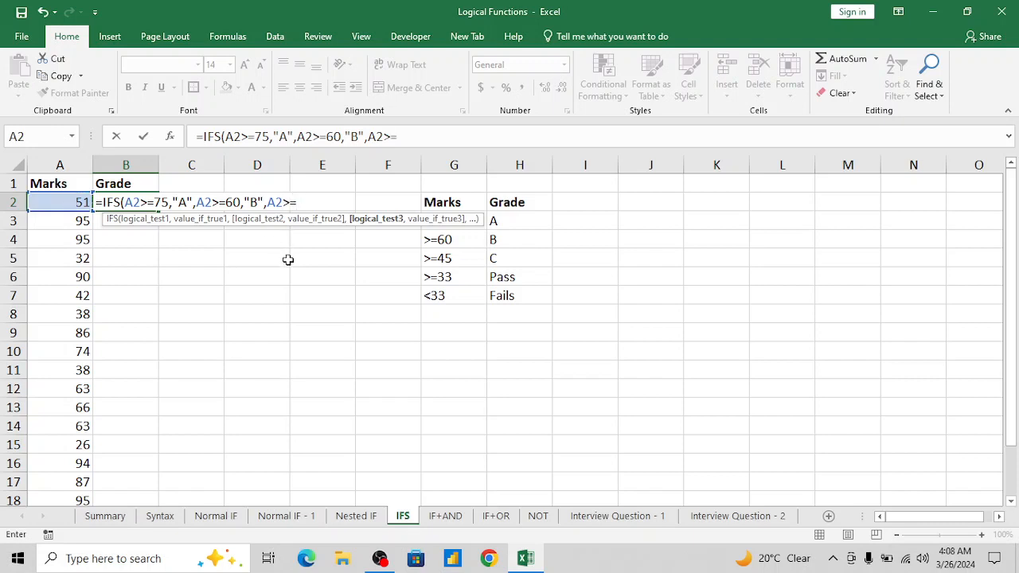
type("45,\"c")
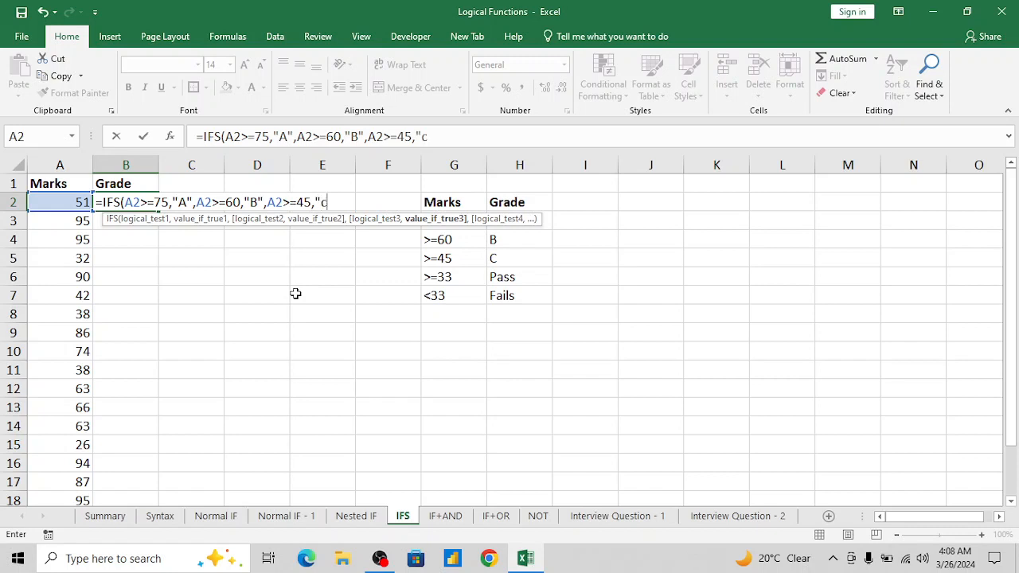
type("\",")
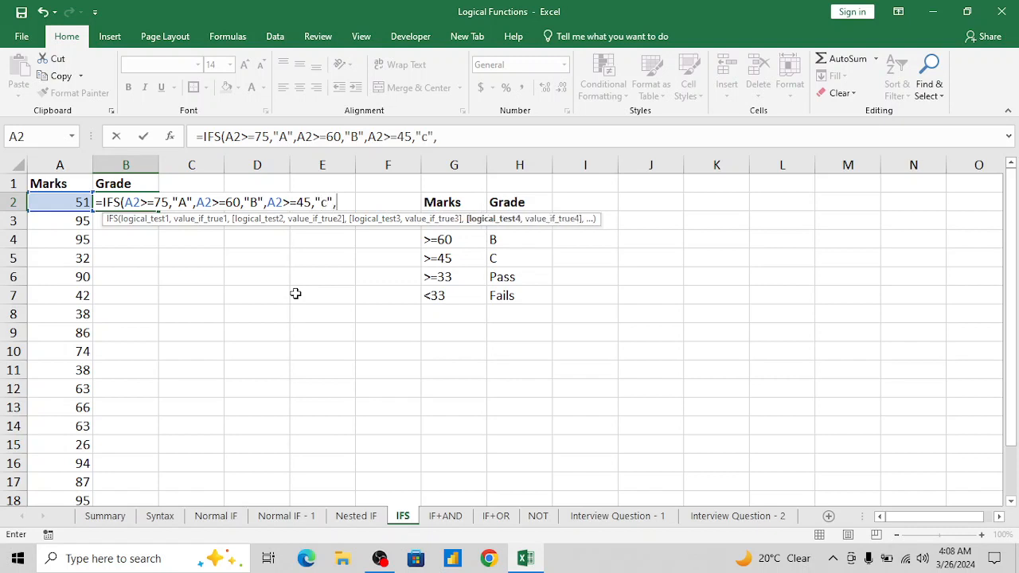
Step: Complete the B2 IFS formula with "Pass" for A2>=33 and "Fail" for A2<33, and enter it
left_click(60, 202)
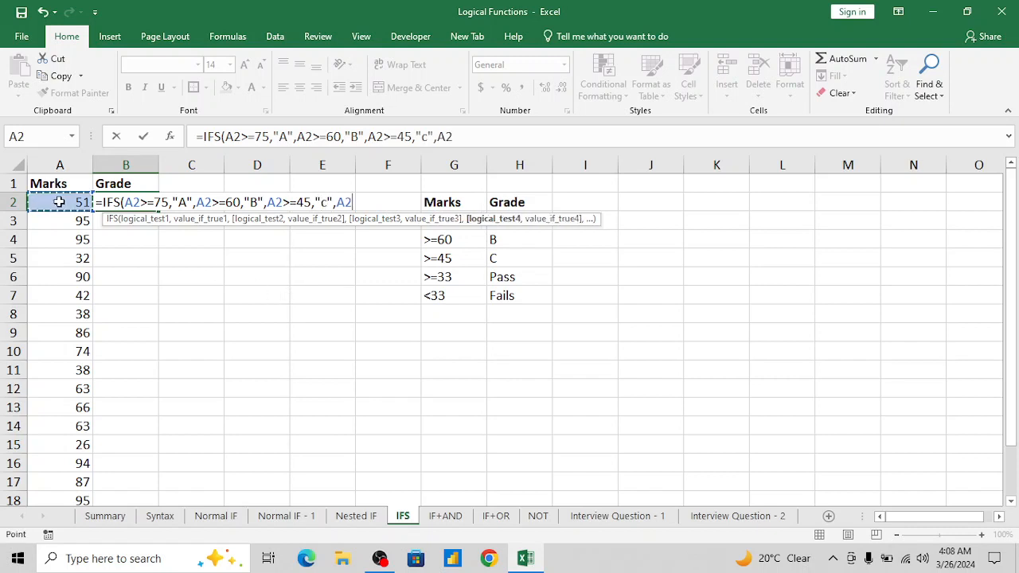
type(">=33,")
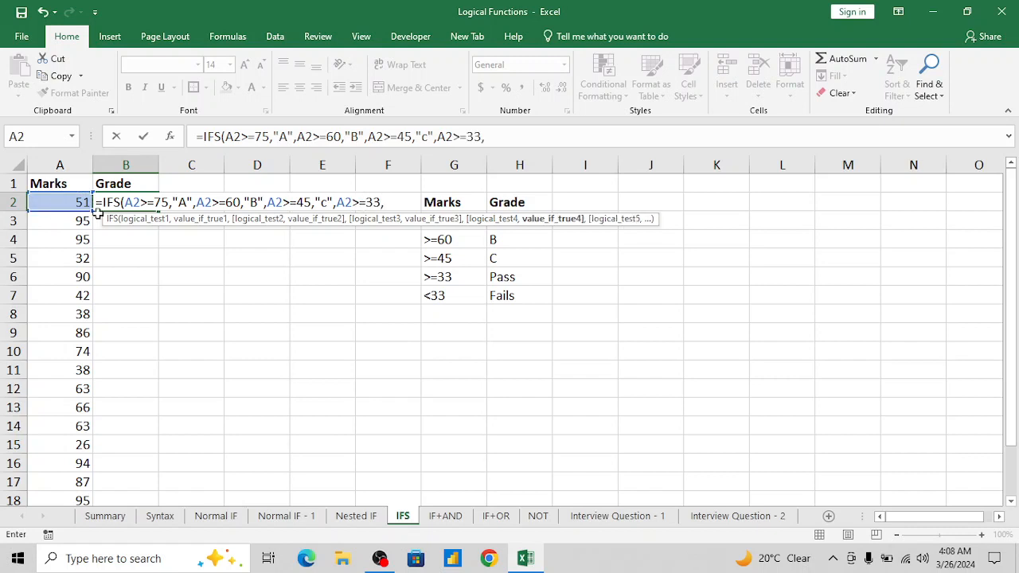
type("P")
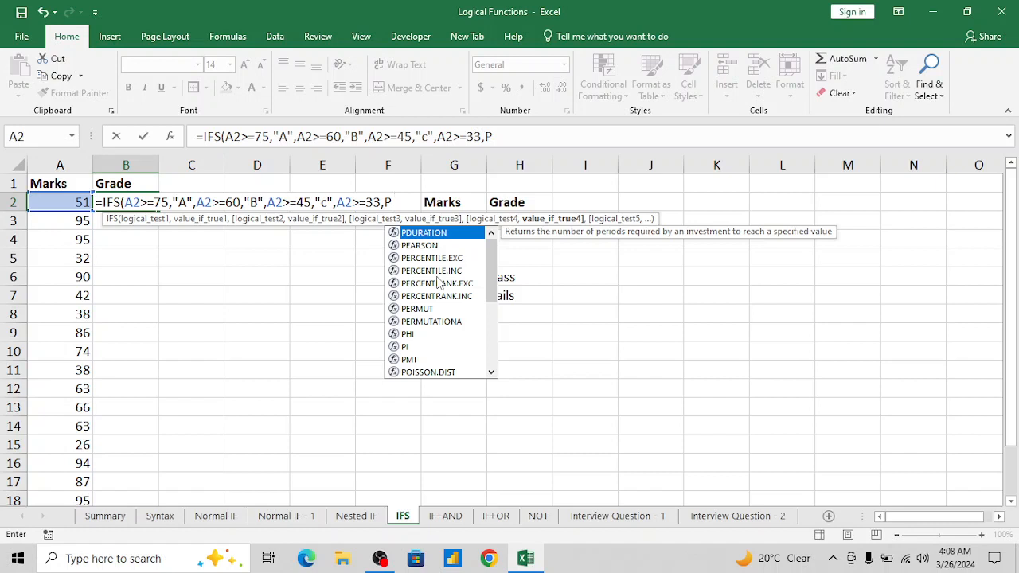
key("BackSpace")
type("\"Pass\",")
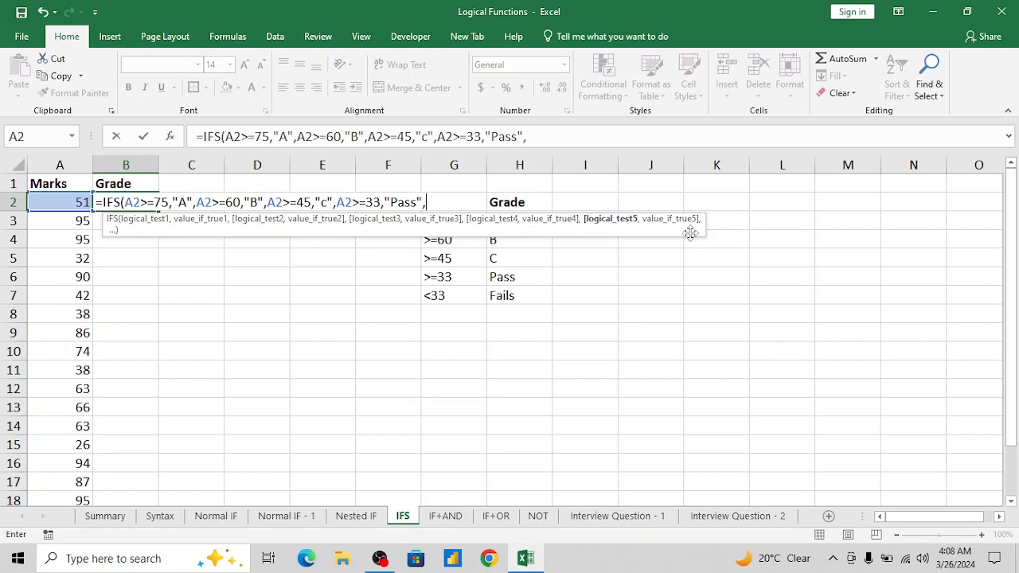
left_click(64, 204)
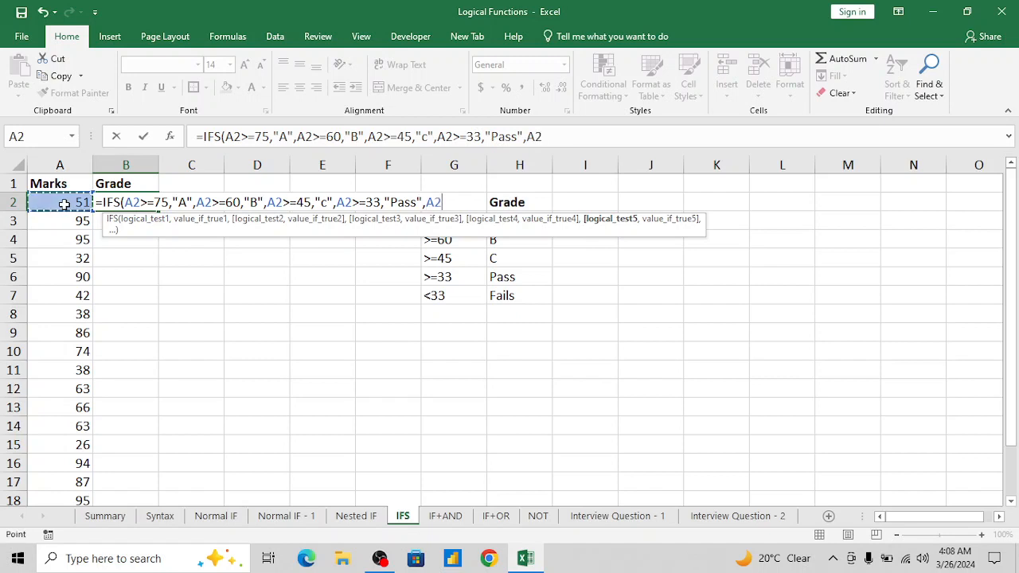
type("<33")
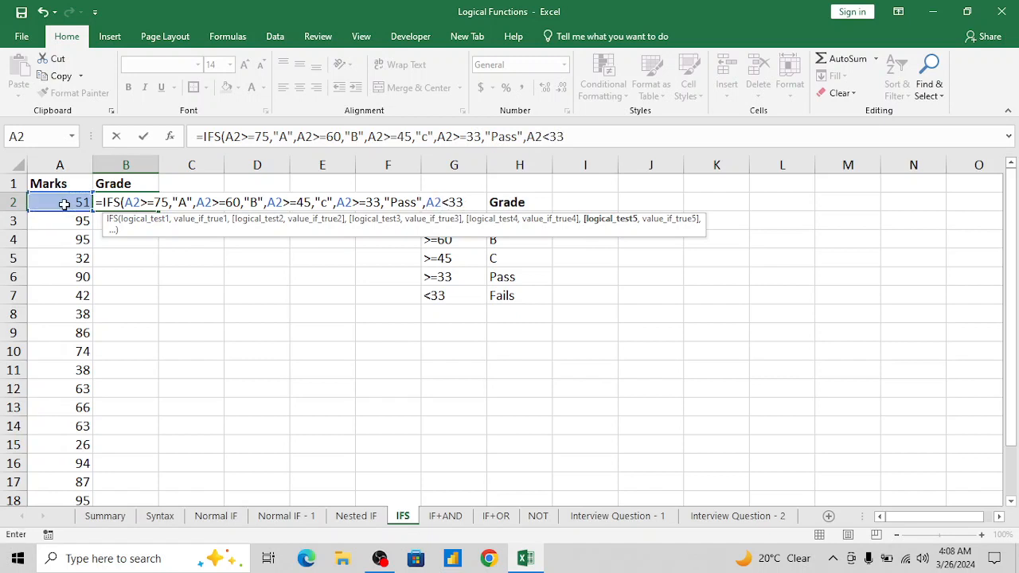
type(",\"")
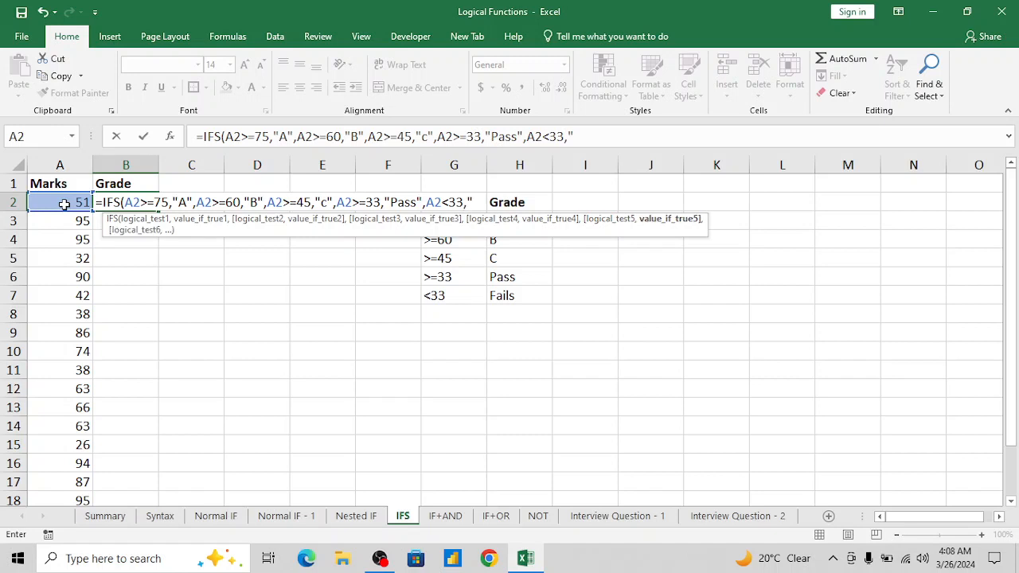
type("Fails")
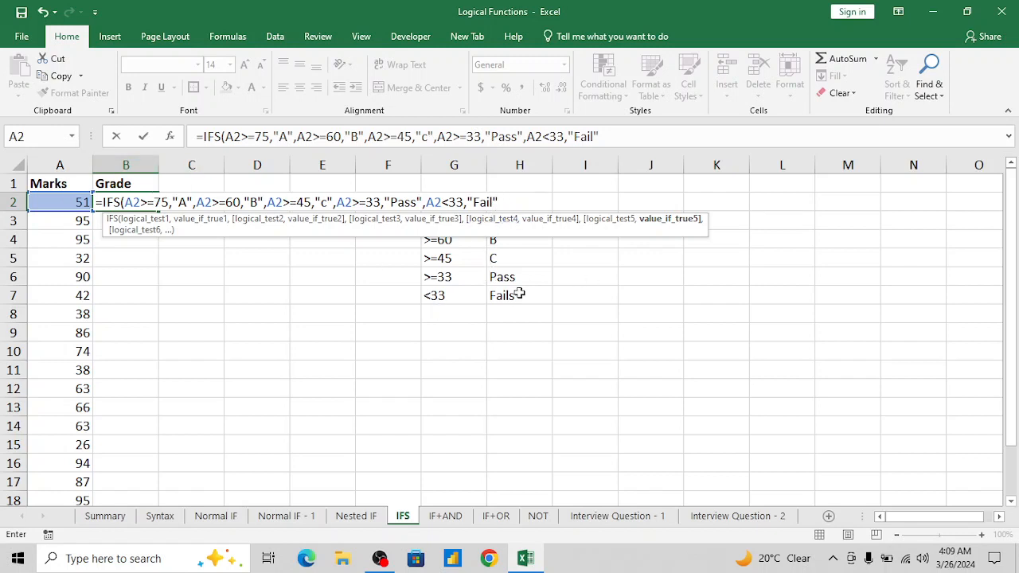
key("Return")
key("Up")
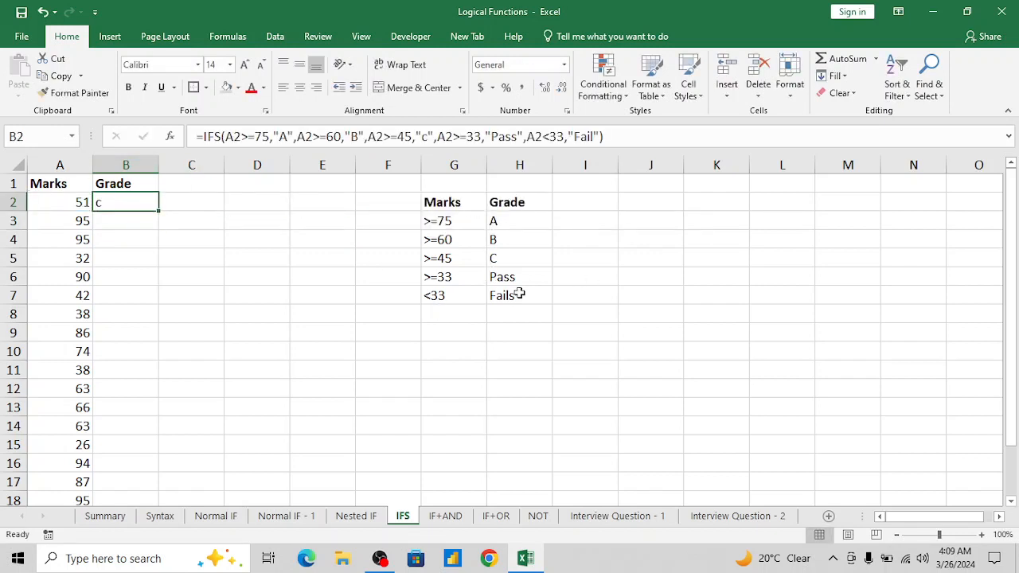
Step: Correct the third grade in the B2 IFS formula to an uppercase "C" and enter it
left_click(431, 136)
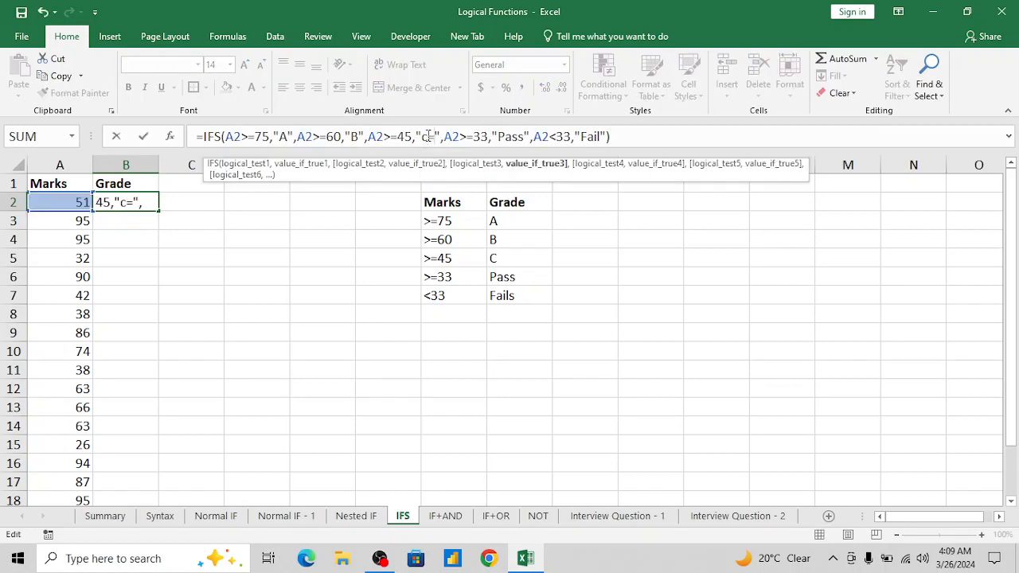
key("BackSpace")
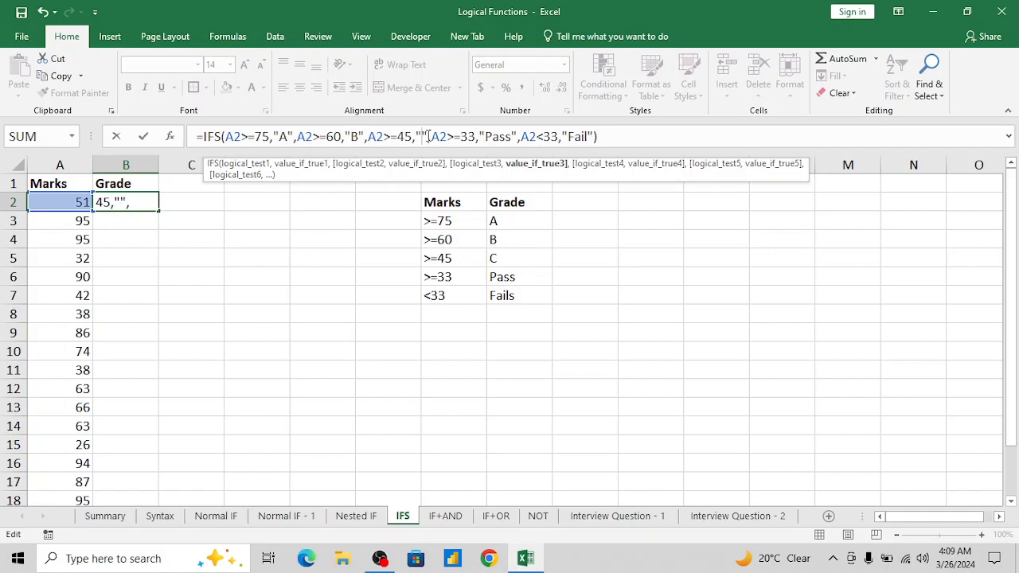
type("C")
key("ctrl+Return")
Step: Copy the B2 IFS formula down the Grade column through B20 and return to B2
key("ctrl+c")
key("Left")
key("ctrl+Down")
key("Down")
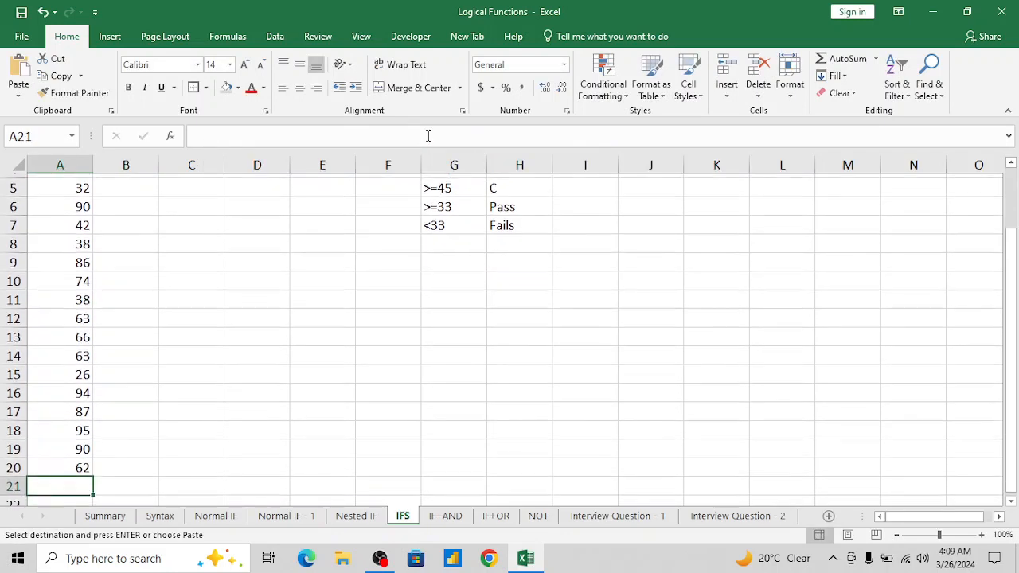
key("Up")
key("Right")
key("ctrl+shift+Up")
key("ctrl+v")
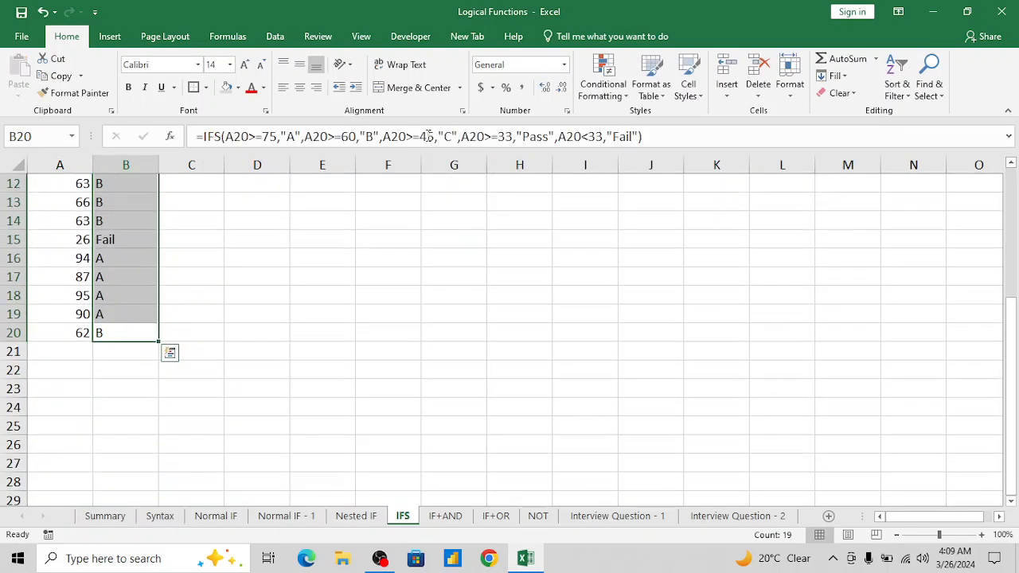
key("ctrl+Up")
key("Down")
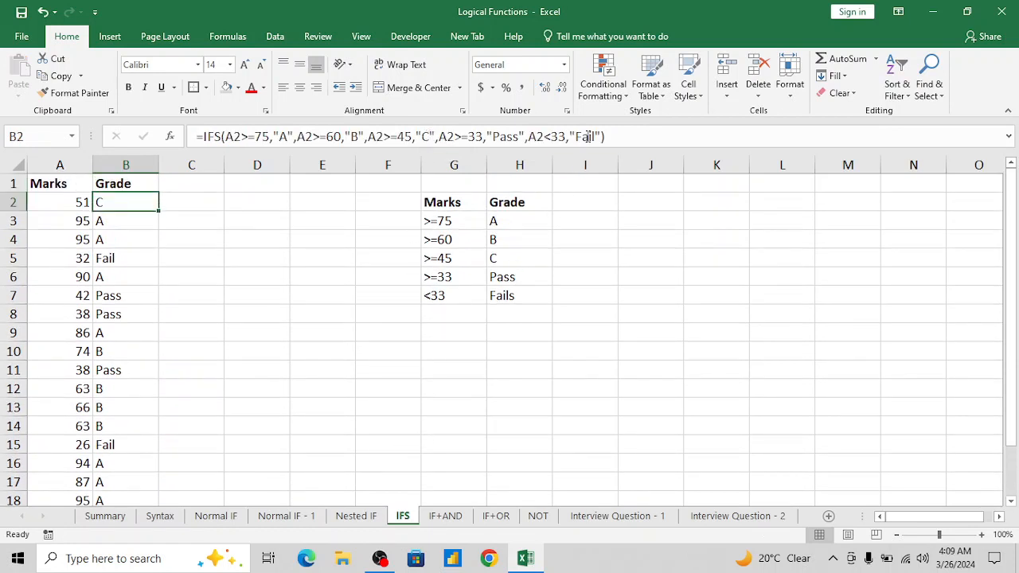
Step: Compare the IFS formula's final condition with how the nested IF formulas in D2 and B2 on the Nested IF sheet handle "Fail"
left_click(541, 136)
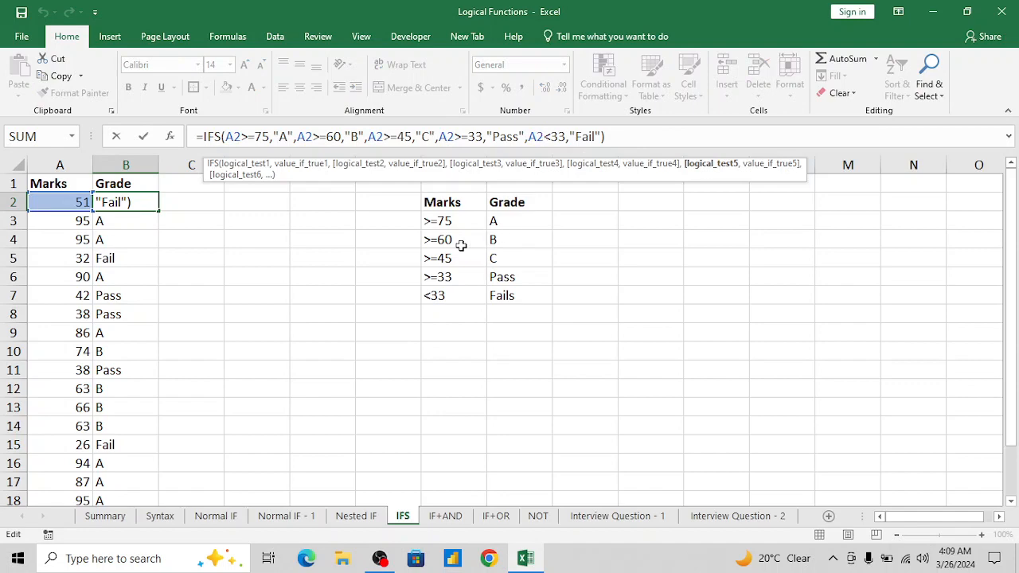
left_click(358, 515)
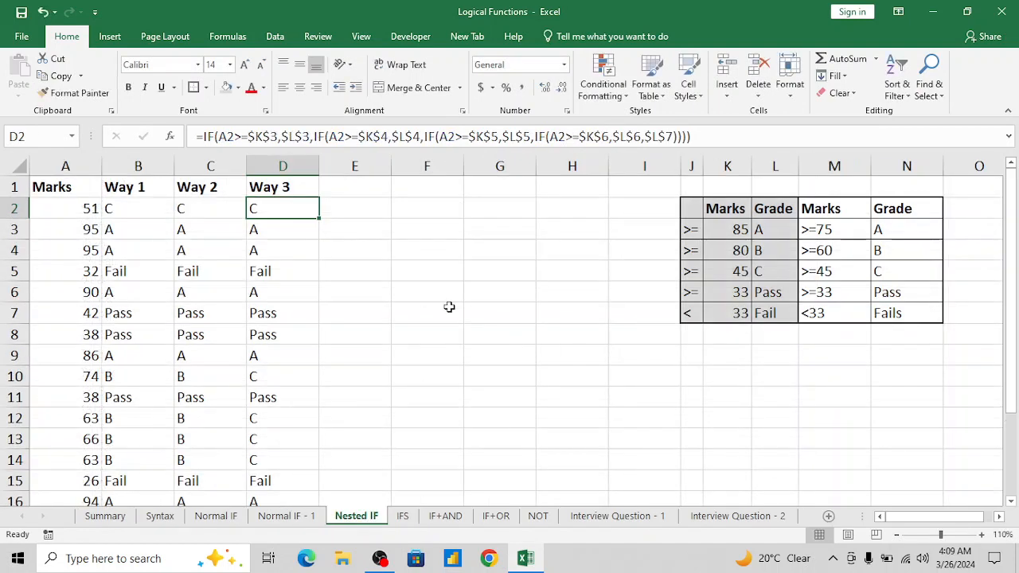
left_click(667, 137)
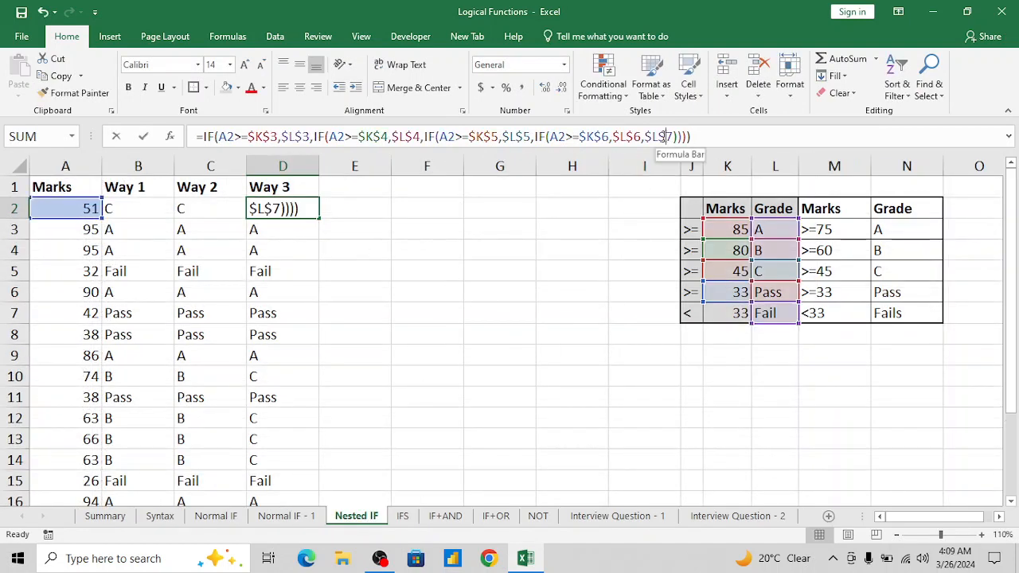
left_click(118, 209)
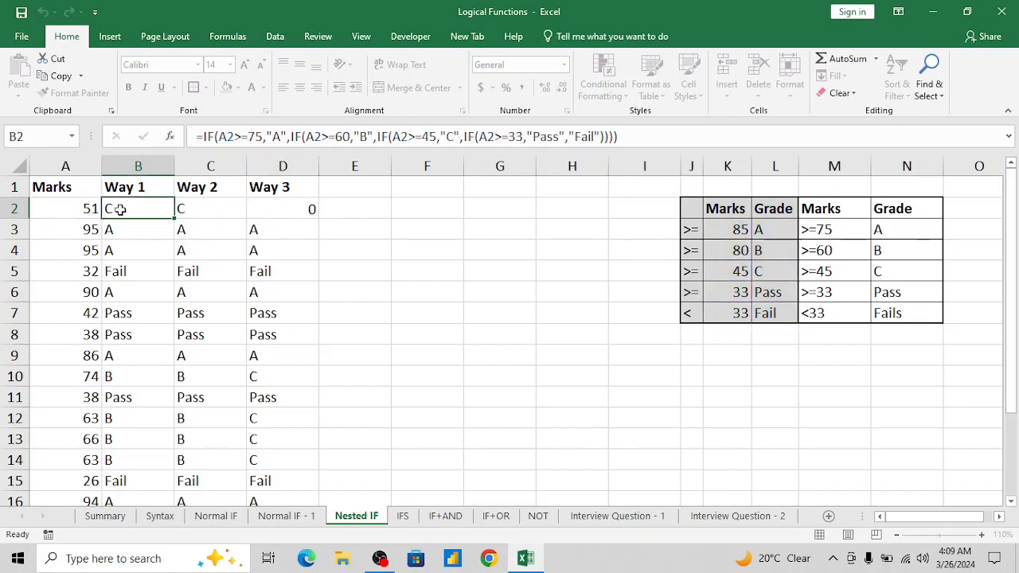
left_click(589, 137)
left_click(589, 136)
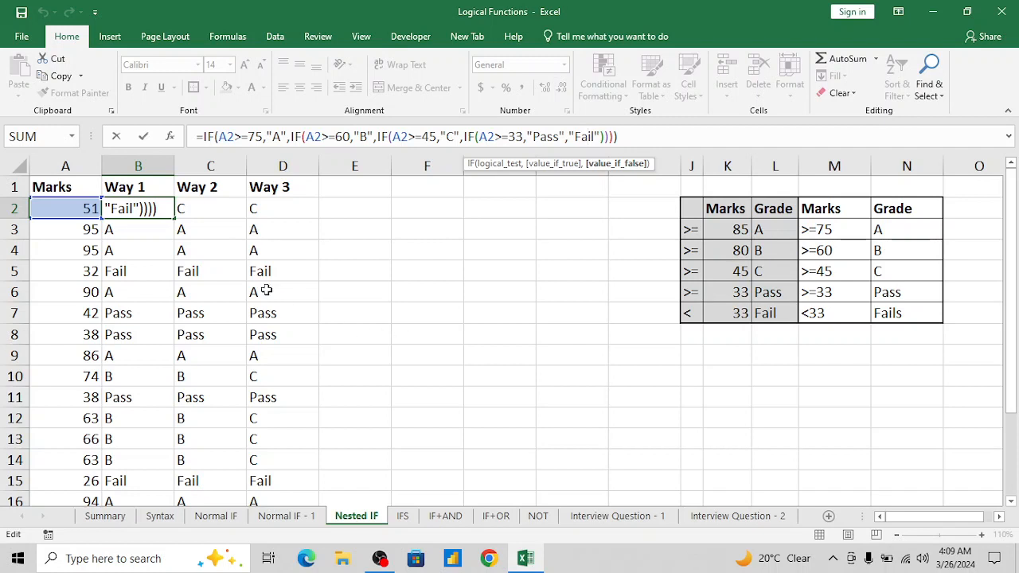
key("ctrl+Return")
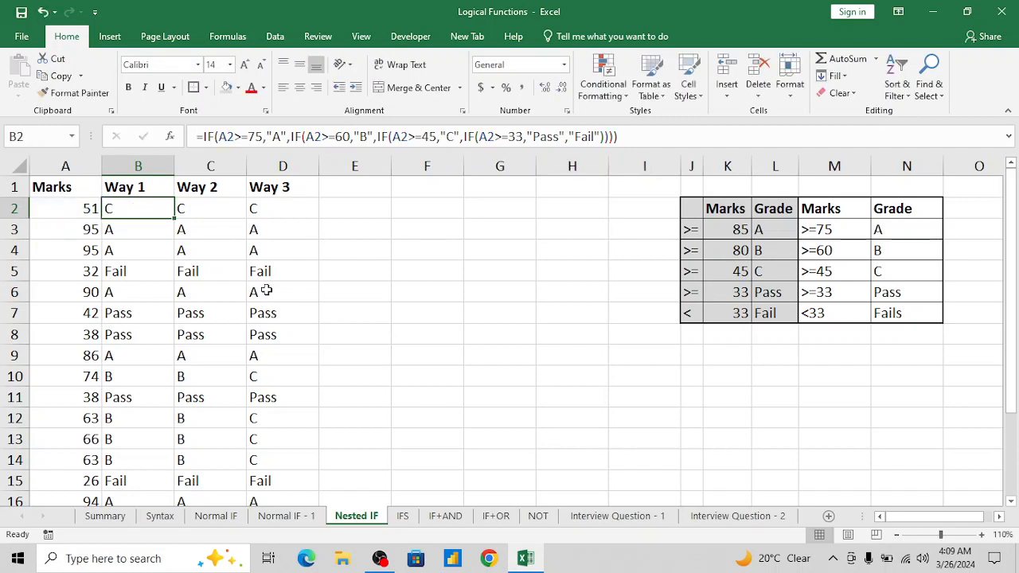
left_click(402, 516)
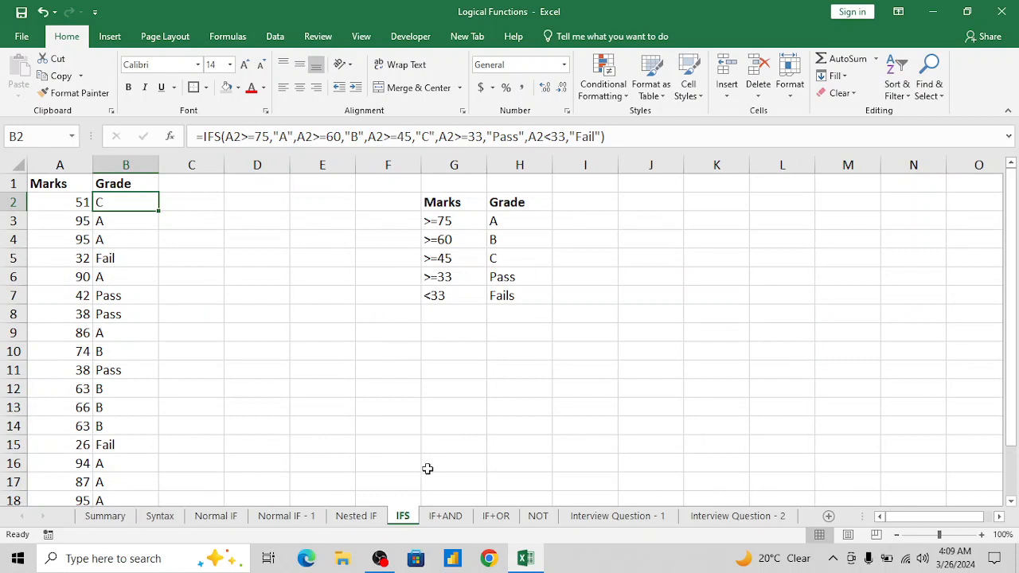
Step: Open the IF+AND sheet and review its headings from Name through If+AND
left_click(445, 515)
left_click(237, 314)
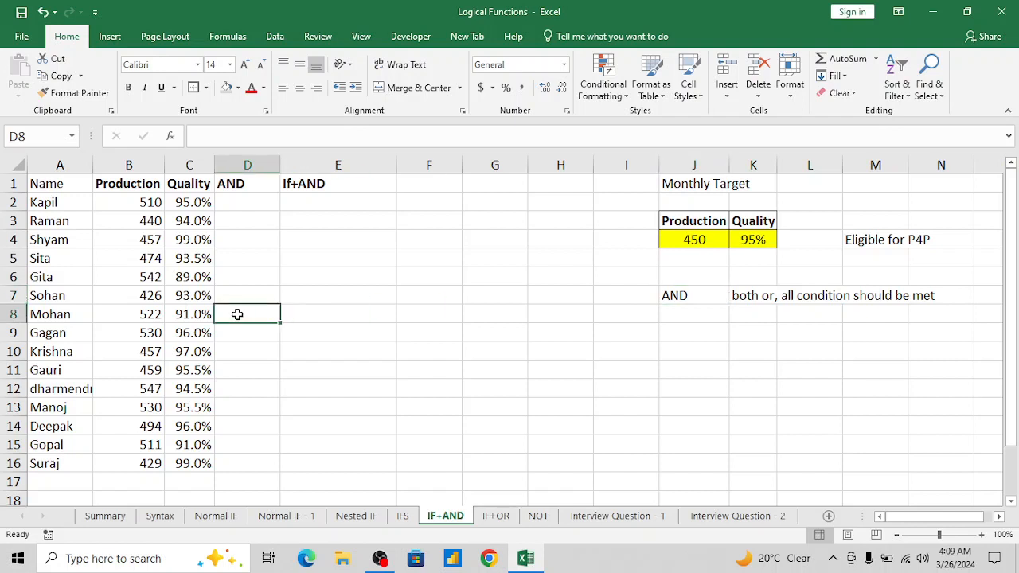
key("ctrl+Up")
key("Left")
key("Left")
key("Left")
key("Right")
key("Right")
key("Right")
key("Right")
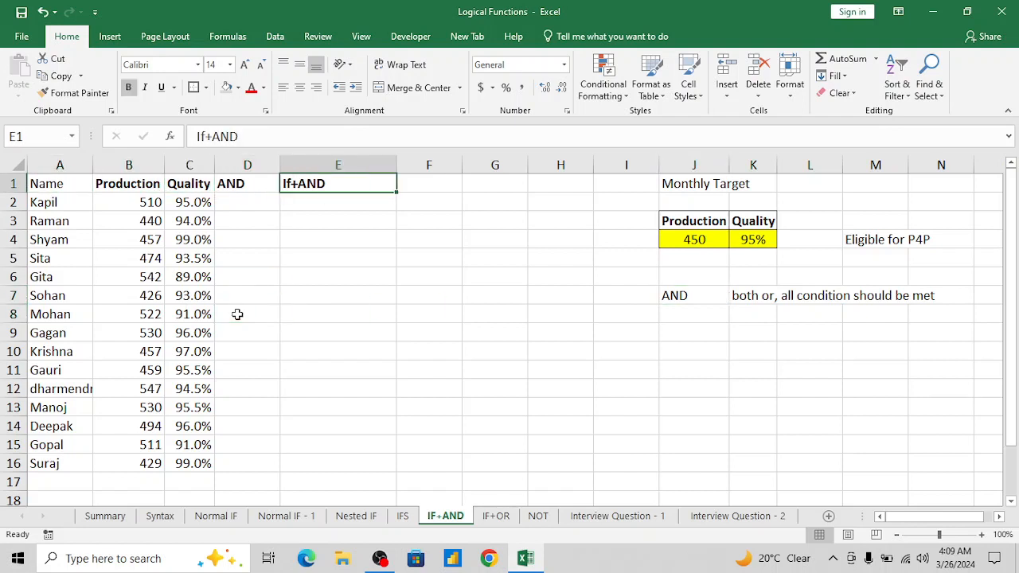
key("Left")
key("Left")
key("Left")
key("Left")
key("Down")
key("Down")
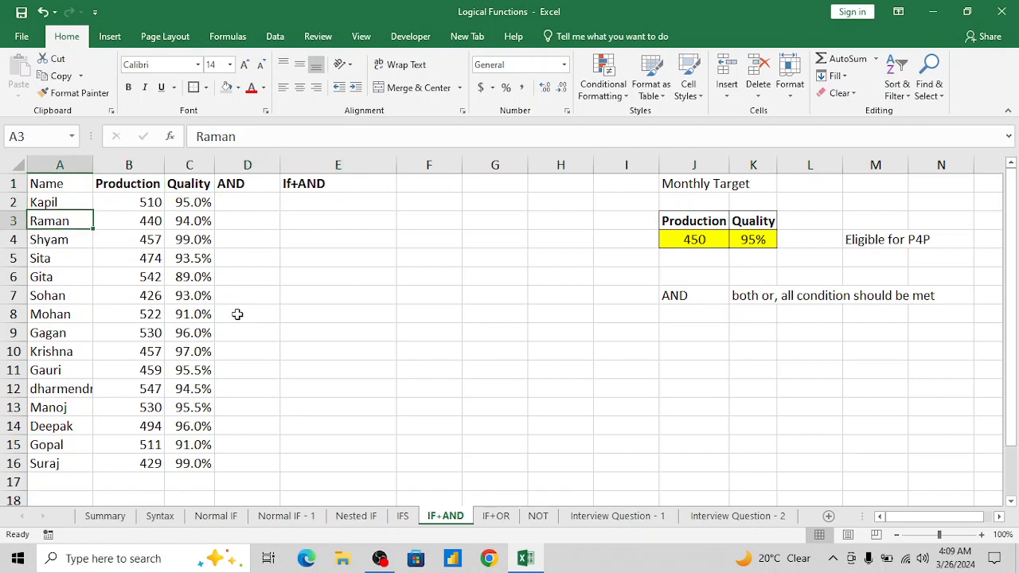
key("Up")
key("Up")
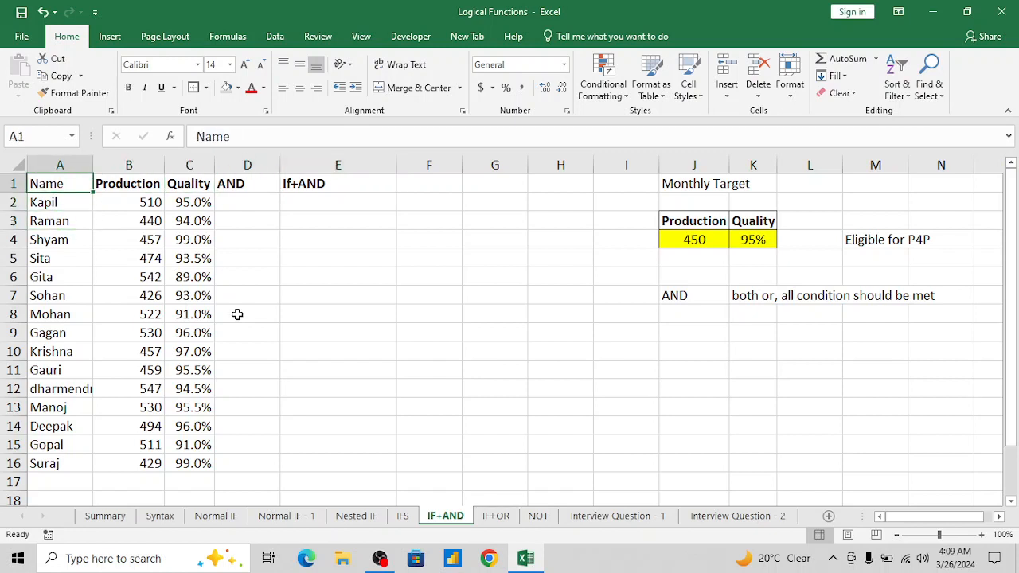
Step: Read the note in row 7 explaining when AND conditions are met
left_click(274, 202)
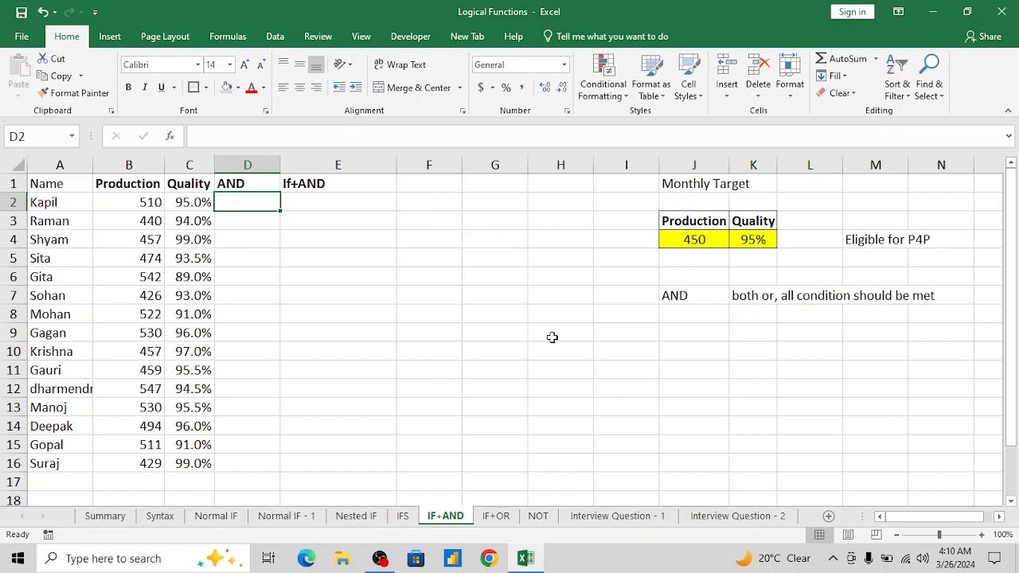
left_click(684, 295)
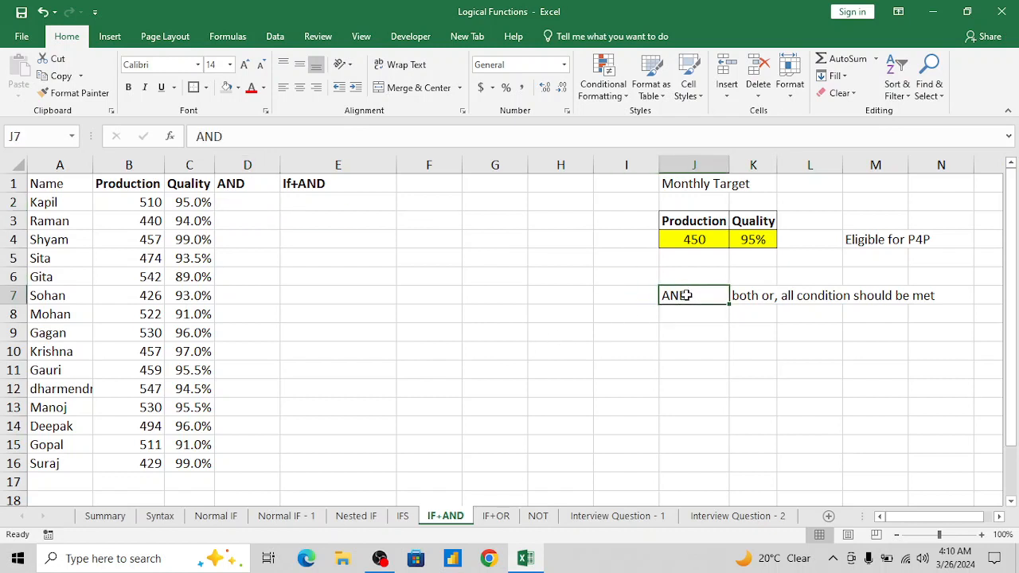
key("Right")
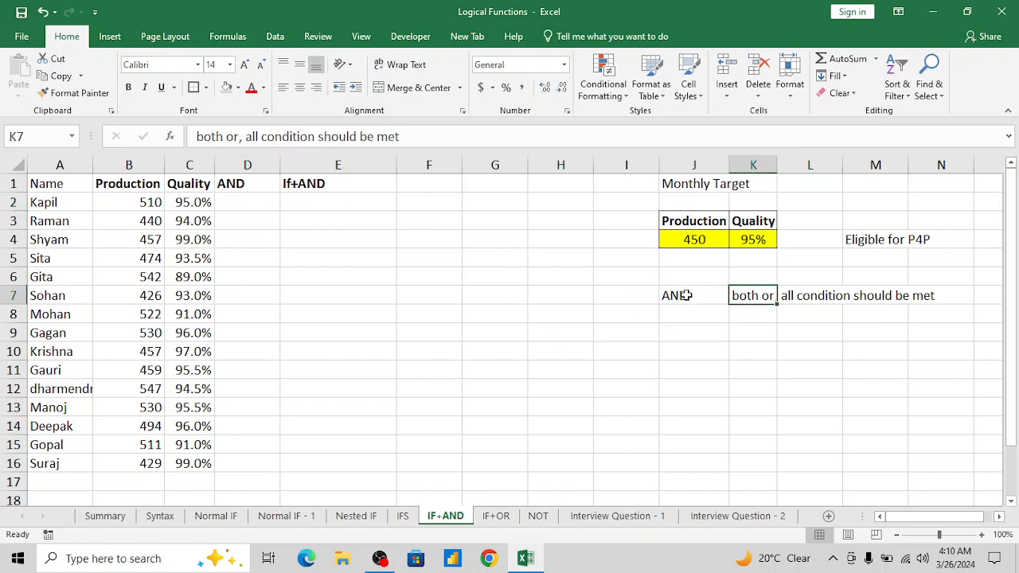
key("shift+Right")
key("shift+Right")
key("shift+Right")
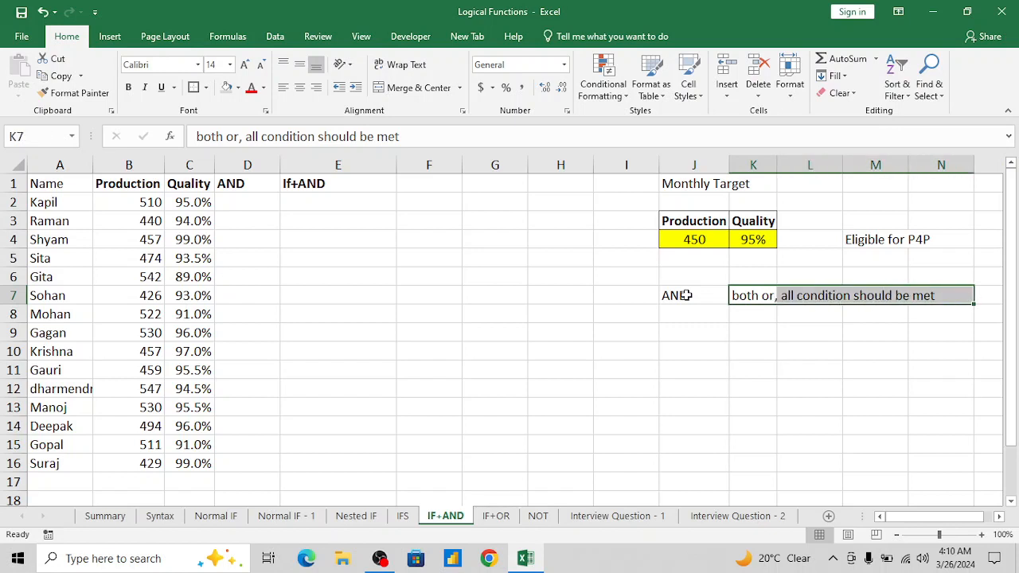
Step: Examine the production and quality values in the first employee's row
key("Left")
key("Left")
key("Left")
key("Left")
key("Left")
key("Left")
key("Left")
key("Left")
key("Left")
key("Left")
key("ctrl+Home")
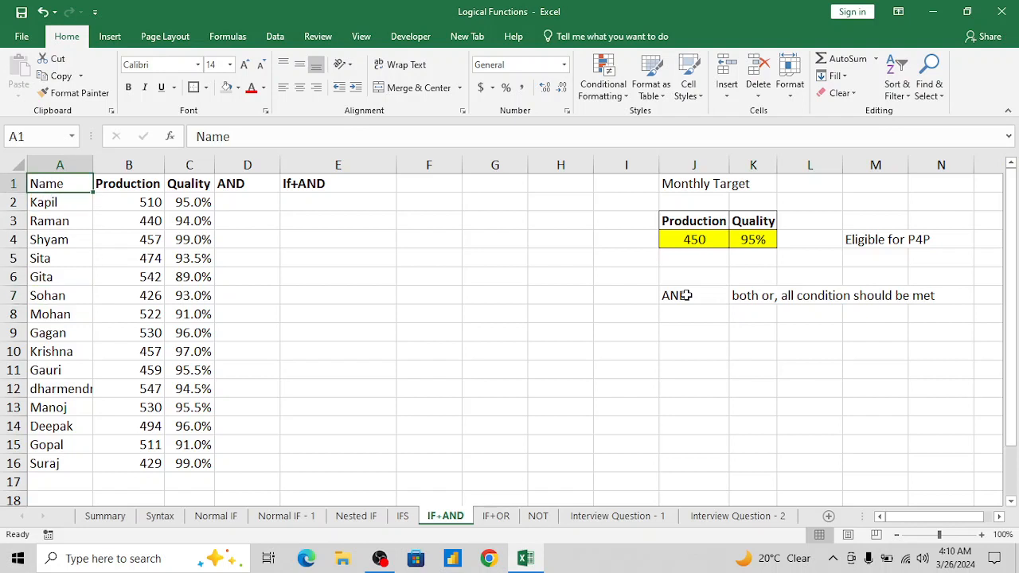
key("Down")
key("shift+Up")
key("Down")
key("Right")
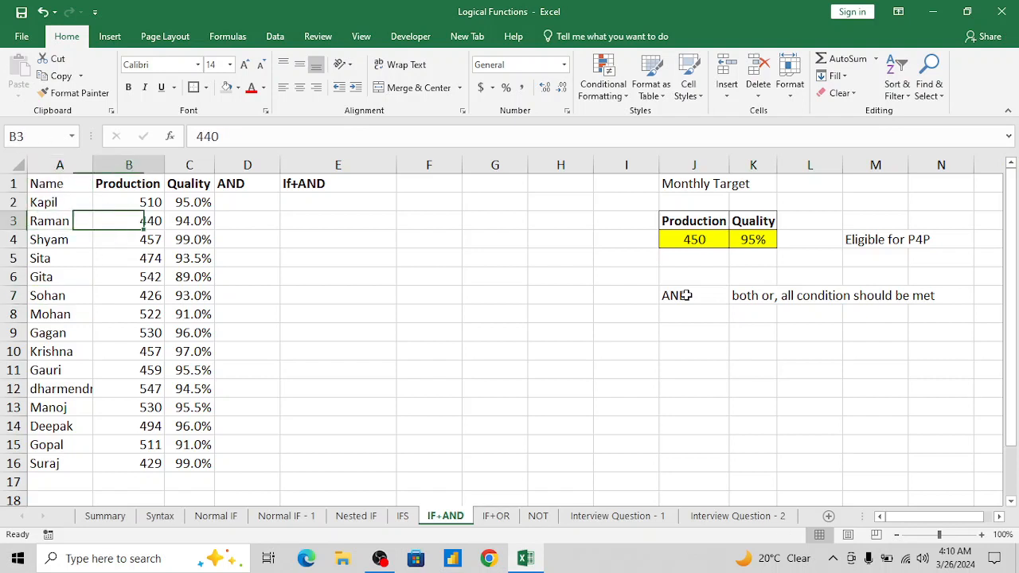
key("Up")
key("Right")
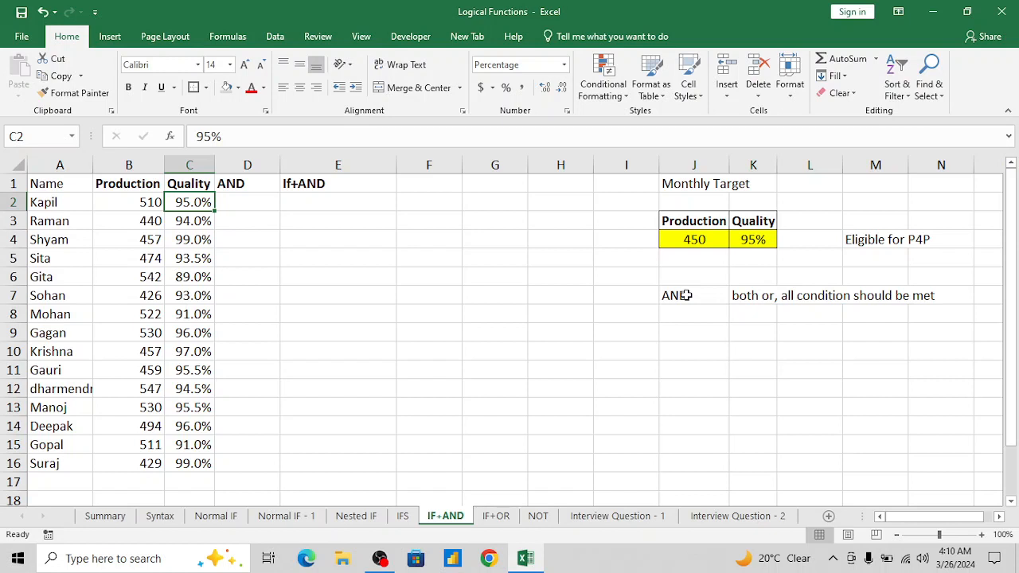
Step: Examine the monthly production and quality targets in J4 and K4
left_click(697, 226)
key("Up")
key("Up")
key("Down")
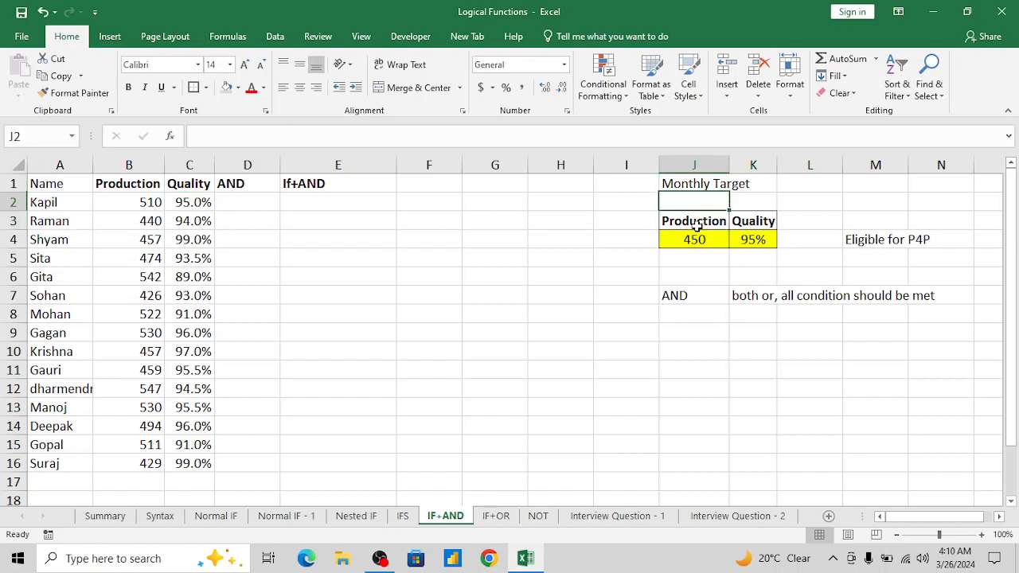
key("Down")
key("Down")
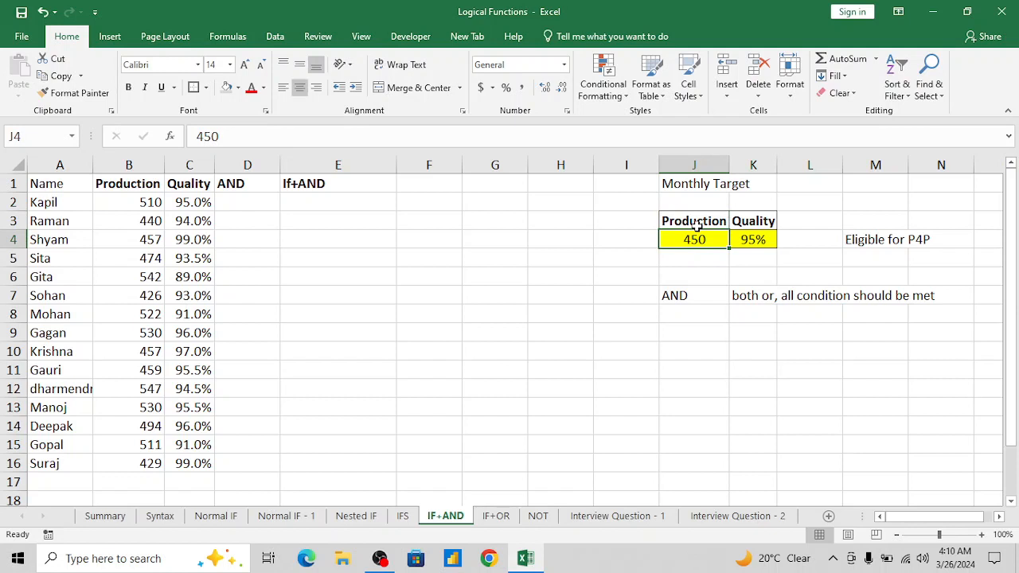
key("Right")
key("Up")
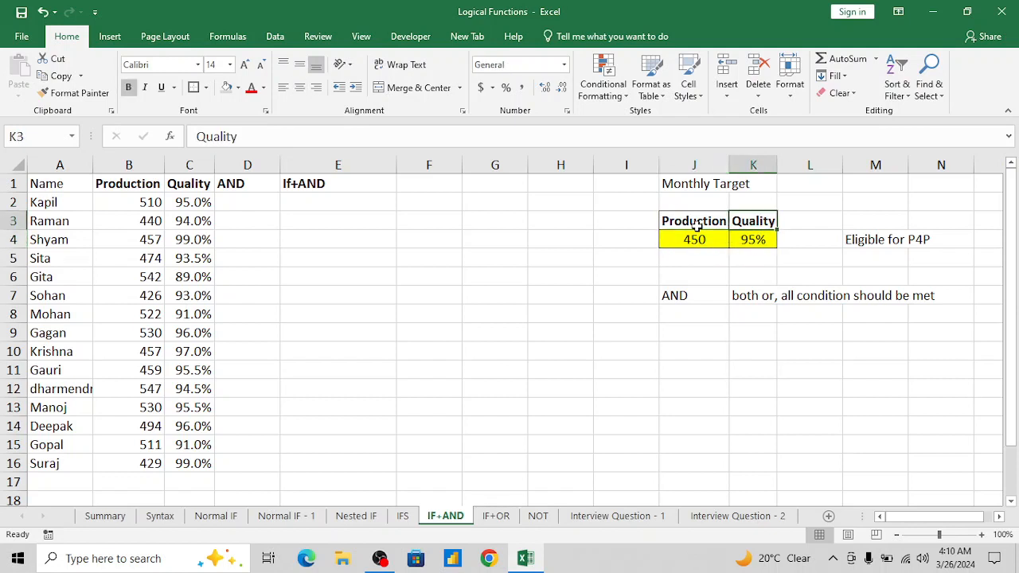
key("Down")
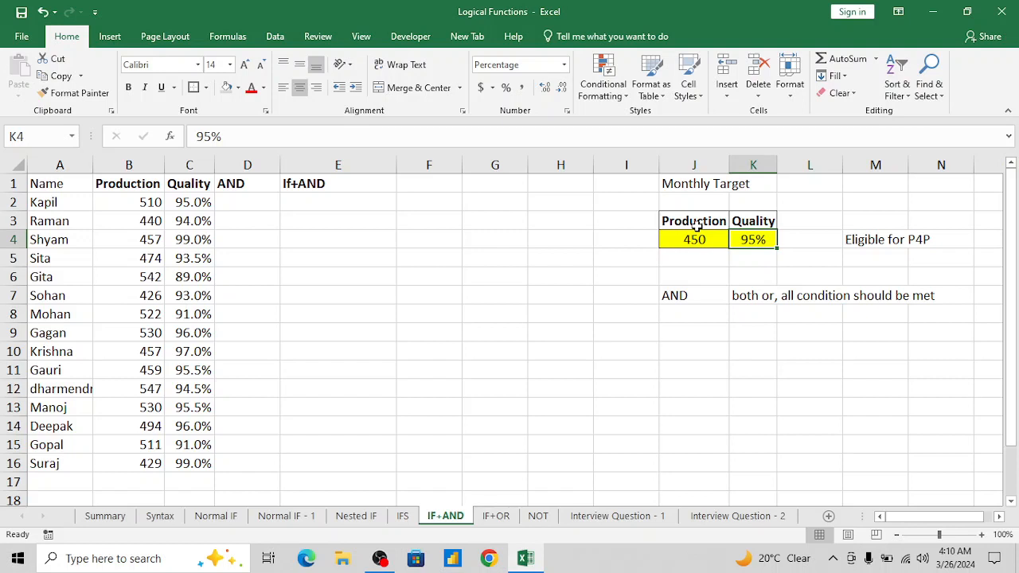
key("Left")
key("Left")
key("Left")
key("Left")
key("Left")
key("Left")
key("Left")
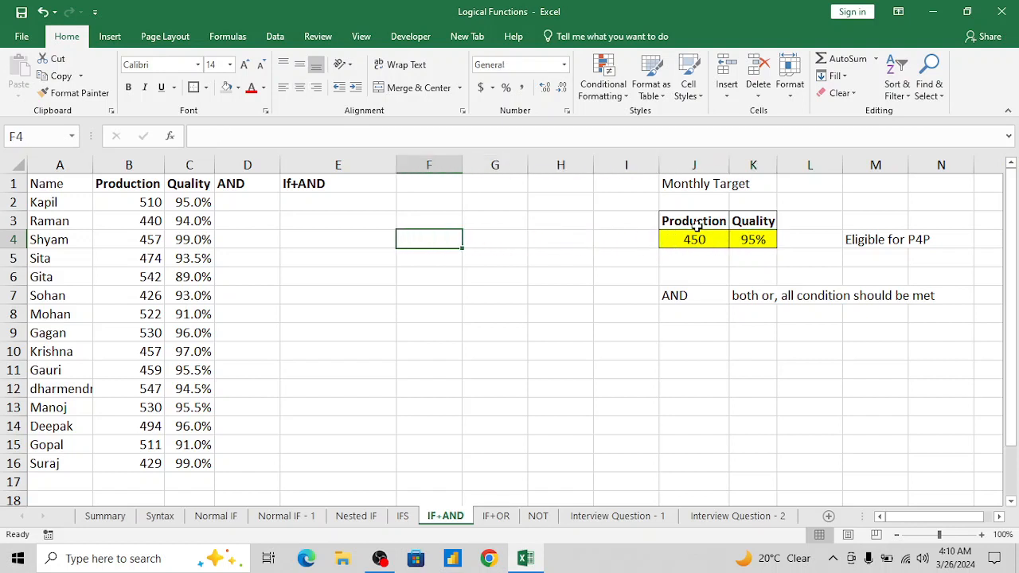
key("Up")
key("Up")
key("Up")
key("Down")
key("Down")
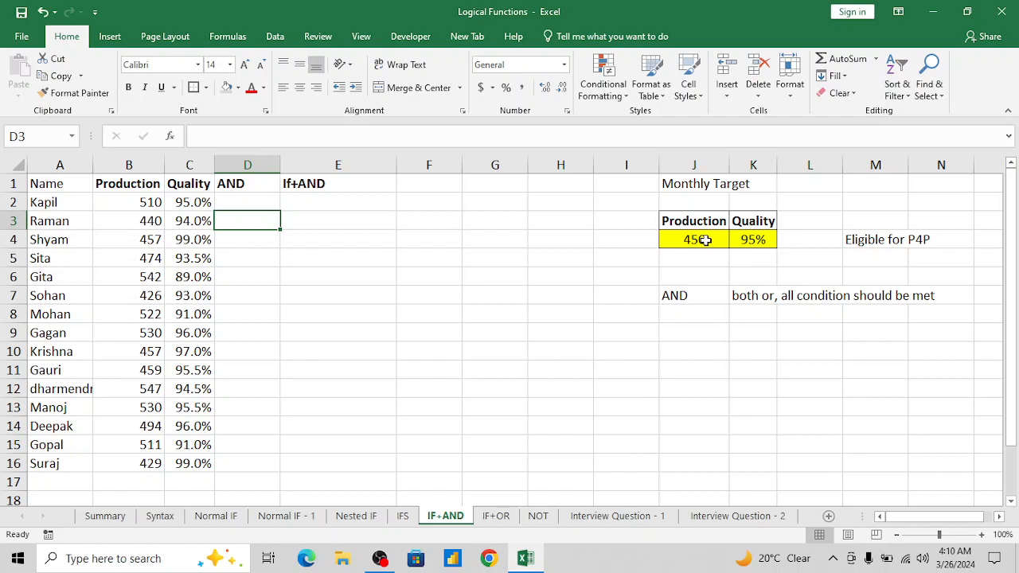
Step: Start an AND formula in D2 whose first condition tests production against the fixed target, B2>=$J$4
left_click(382, 203)
key("Left")
key("Left")
key("Left")
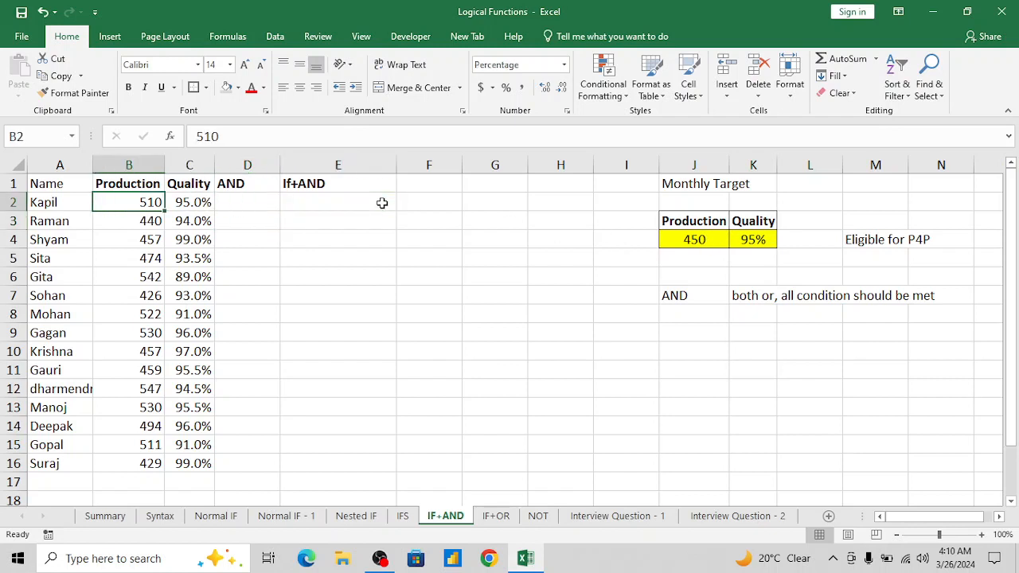
key("Right")
key("Right")
type("=and")
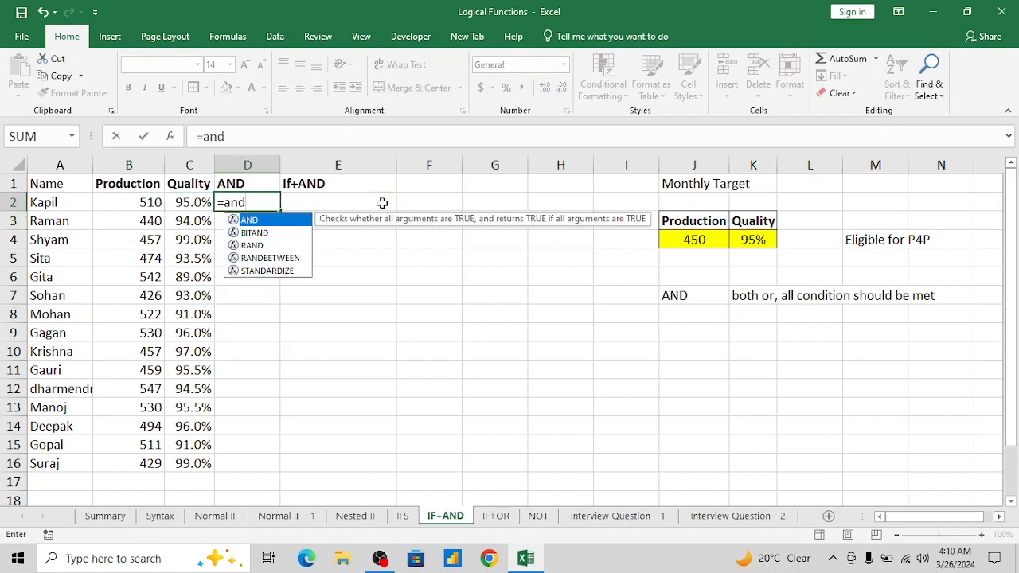
key("Tab")
key("Left")
key("Left")
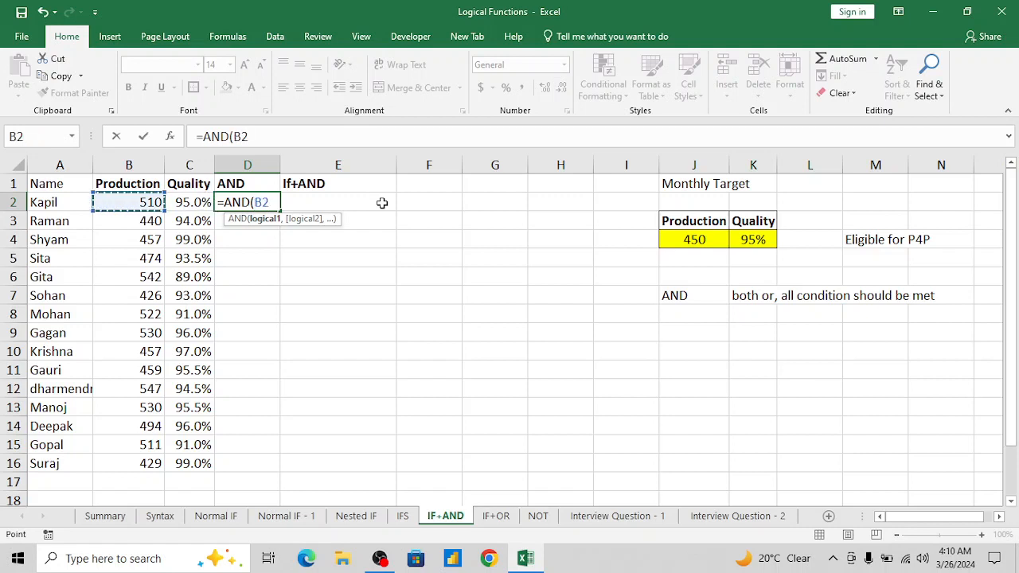
type(">=")
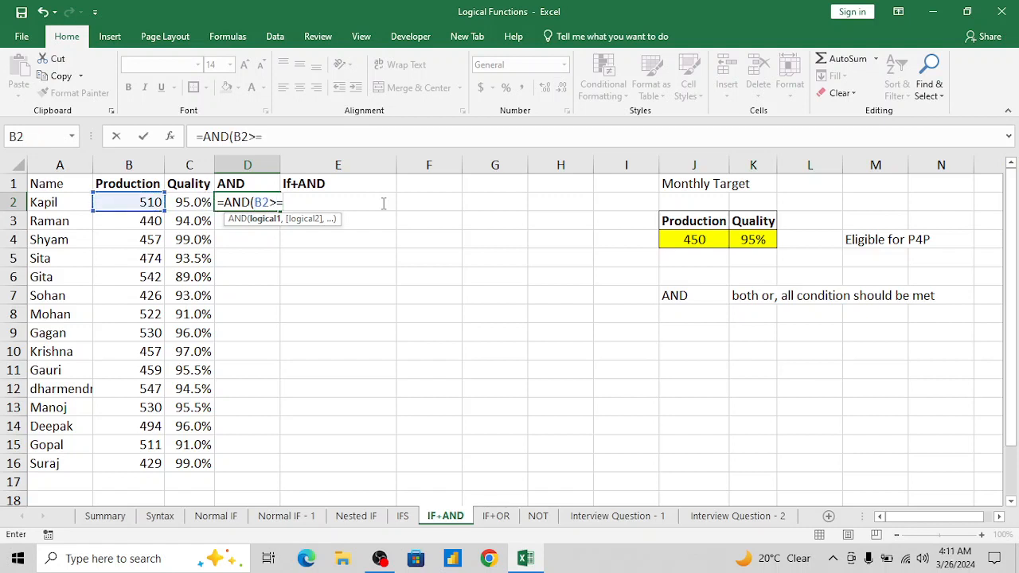
left_click(687, 239)
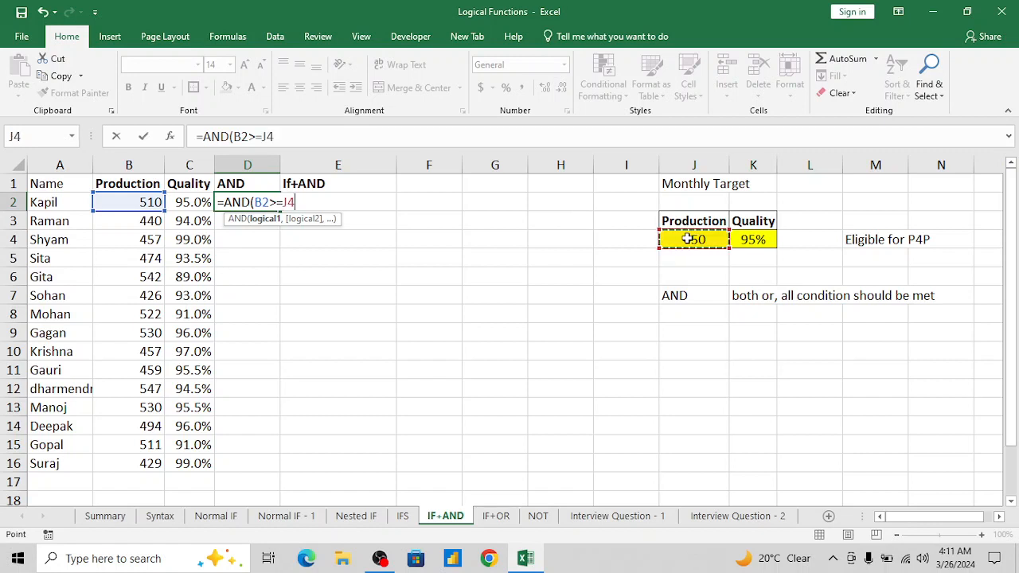
key("F4")
type(",")
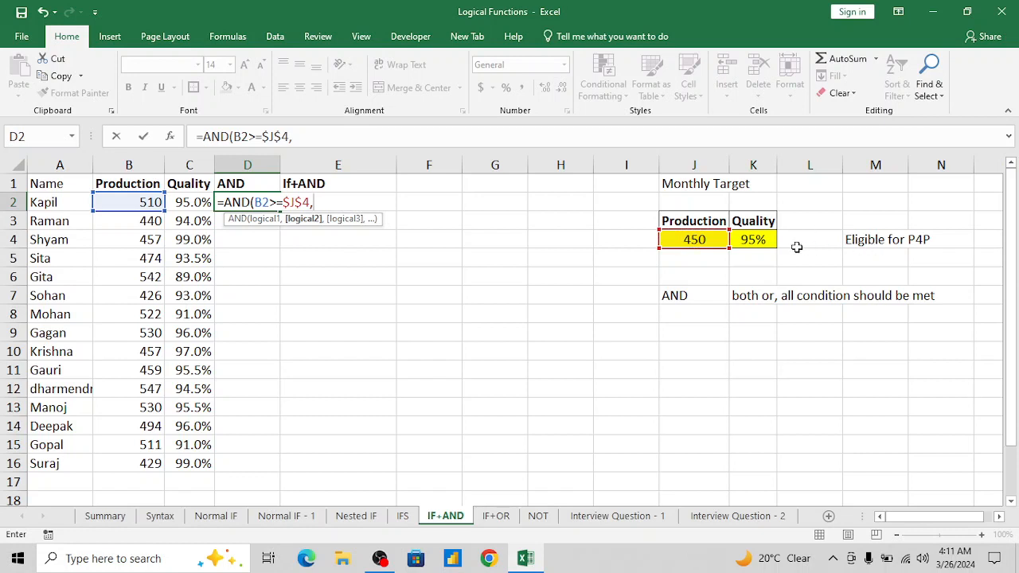
Step: Add the quality condition C2>=$K$4 to the AND formula in D2 and enter it
left_click(185, 203)
type(">")
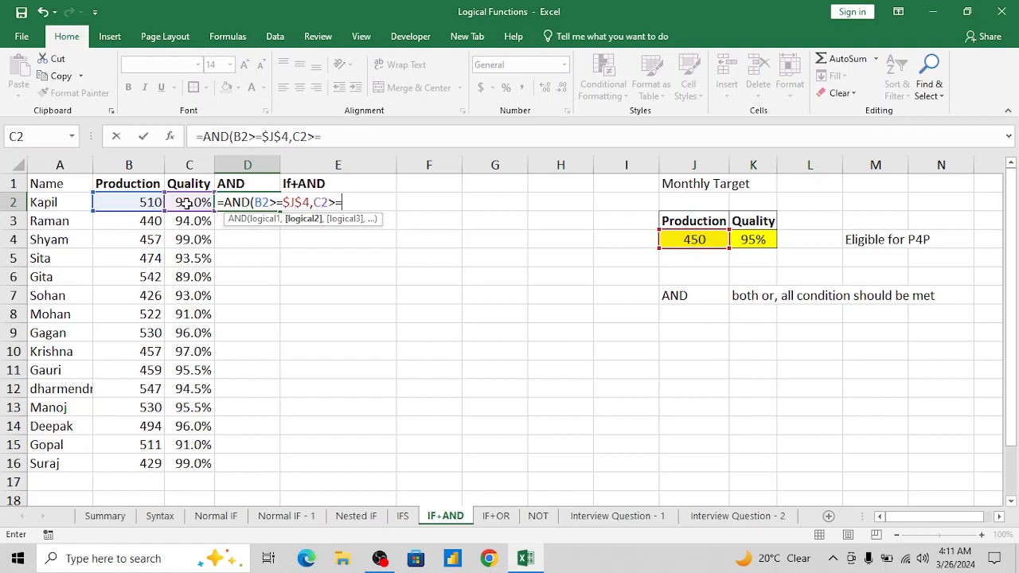
type("=")
left_click(746, 239)
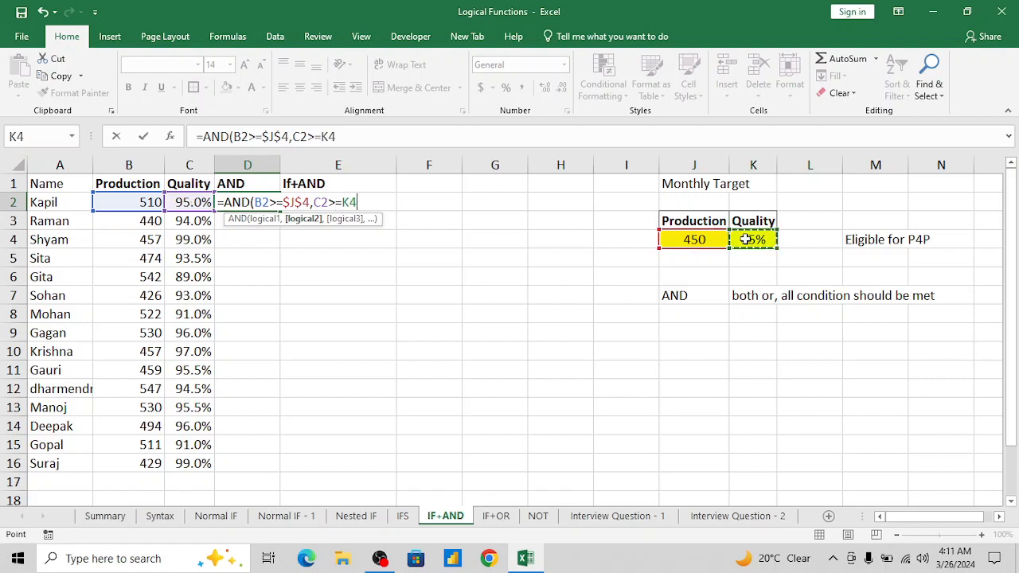
key("F4")
key("Return")
key("Up")
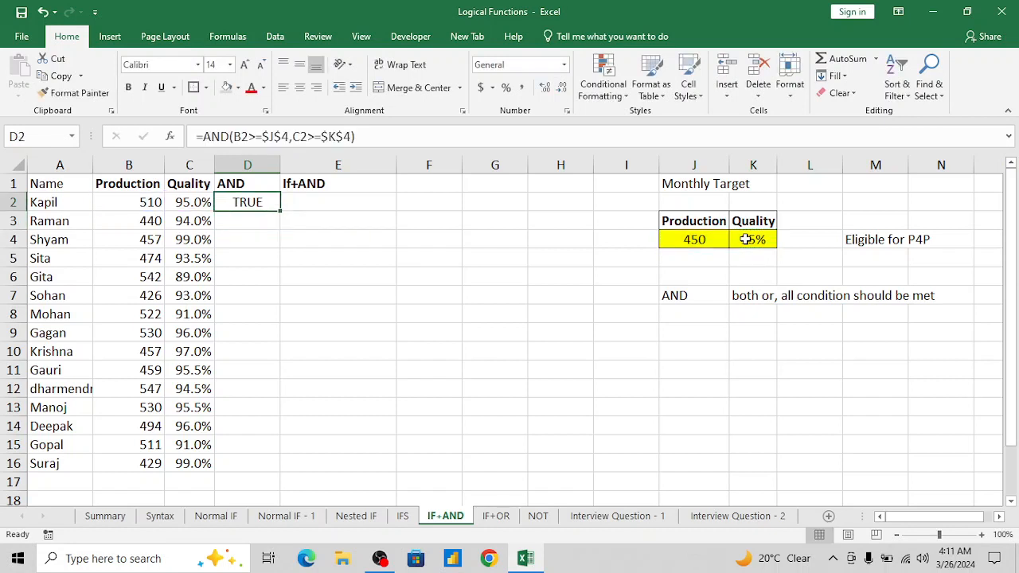
Step: Copy the AND formula from D2 down the column through D16
key("ctrl+c")
key("Left")
key("ctrl+Down")
key("Right")
key("ctrl+shift+Up")
key("Return")
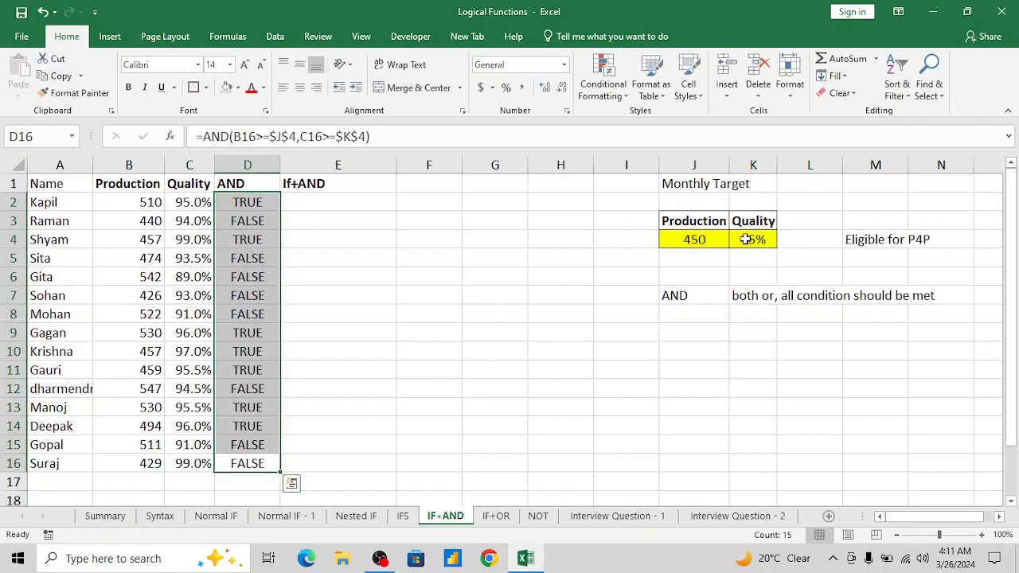
Step: Check the AND result in D2 against the production and quality values in row 2
key("ctrl+Up")
key("Down")
key("Down")
key("Up")
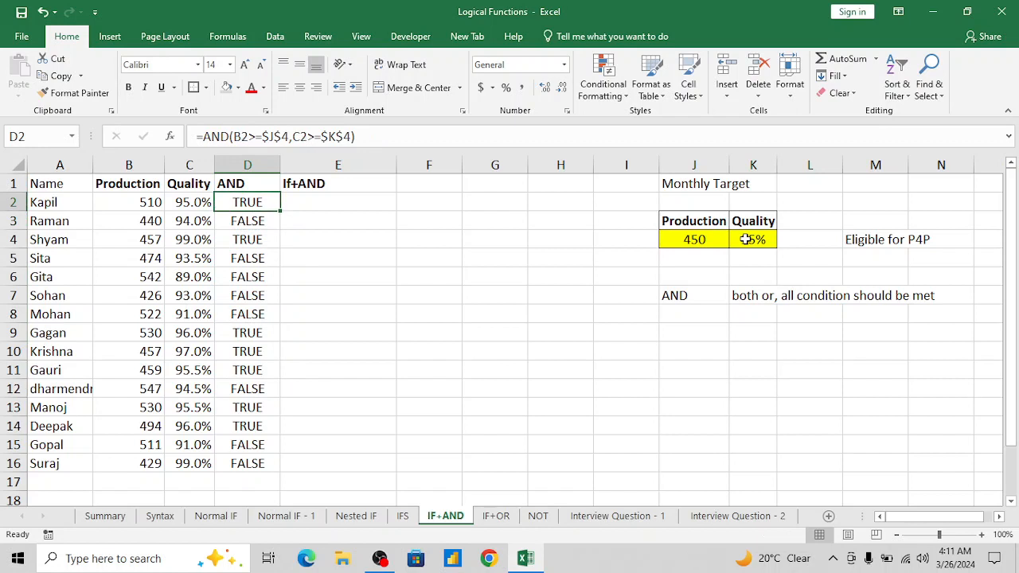
key("Left")
key("Left")
key("shift+Right")
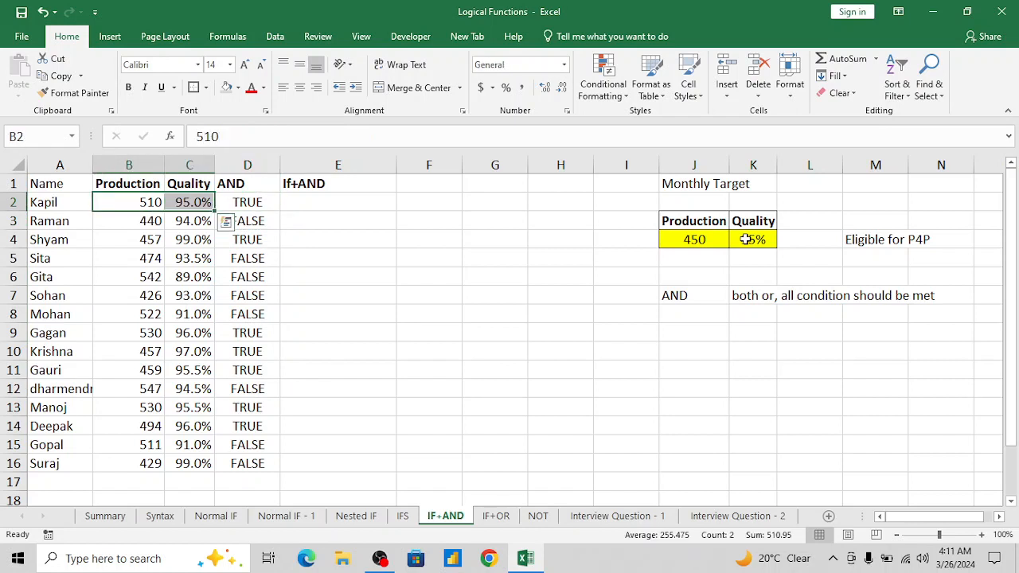
Step: Compare the production and quality values in row 3 with the AND result in D3
left_click(262, 223)
key("Left")
key("Left")
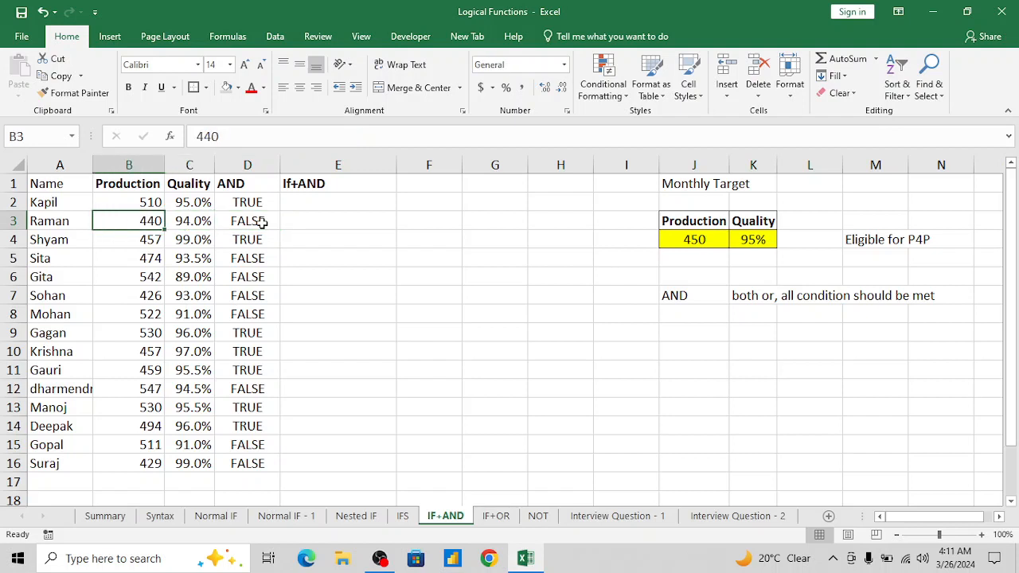
key("shift+Right")
key("Left")
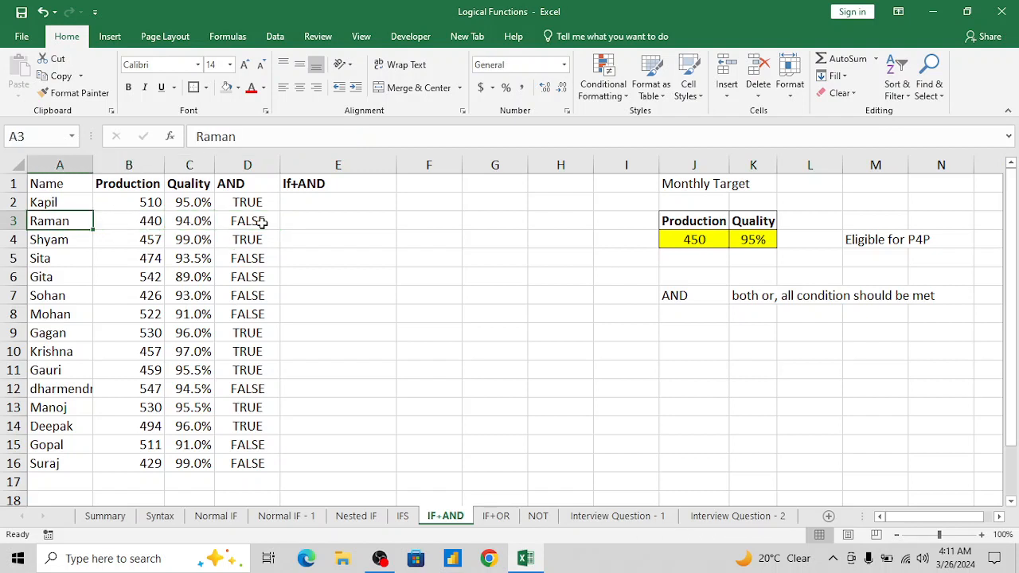
key("Right")
key("Right")
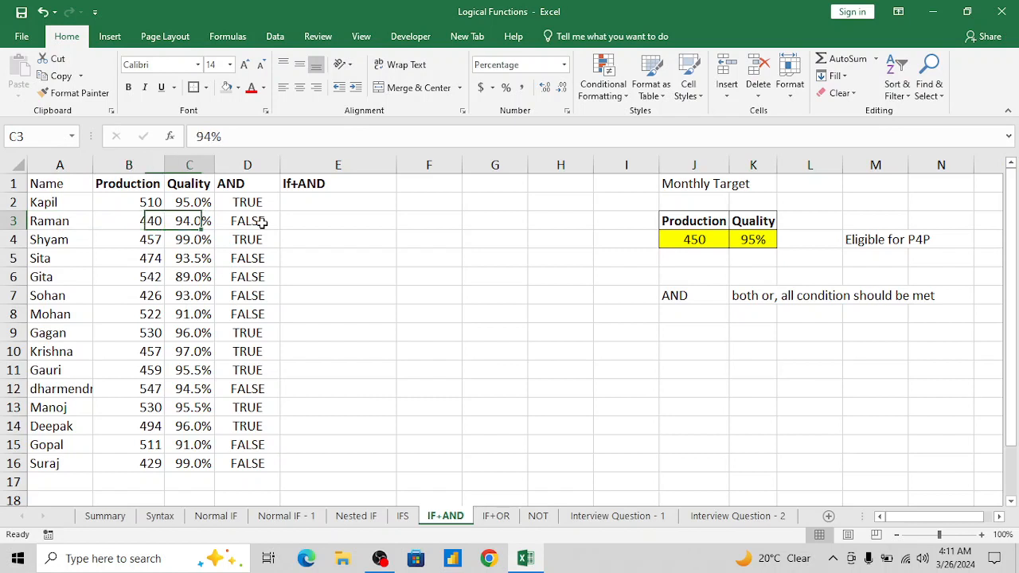
key("Right")
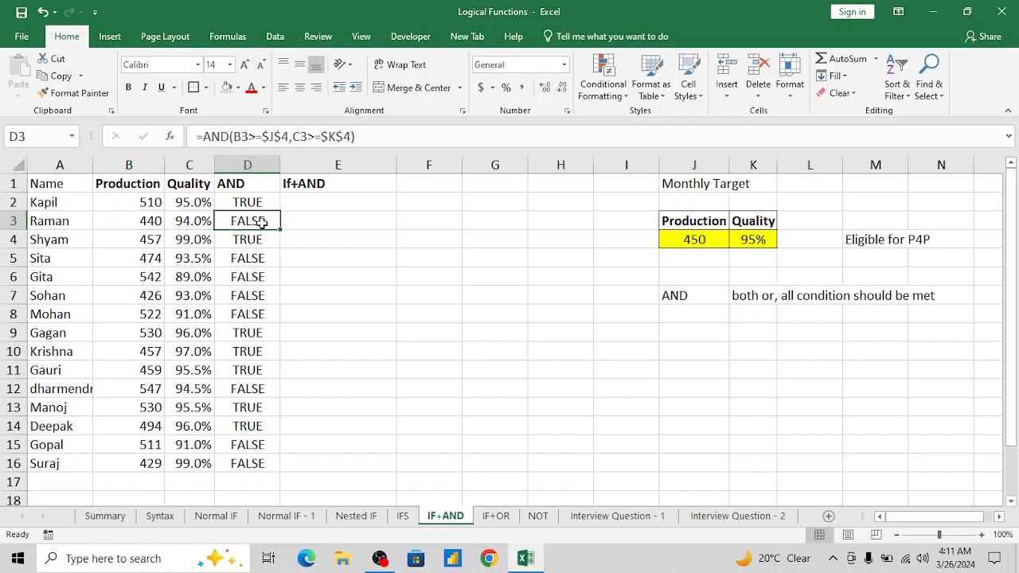
Step: Compare the production and quality values in row 5 with its AND result, continuing down to D7
key("Down")
key("Down")
key("Down")
key("Up")
key("Left")
key("Left")
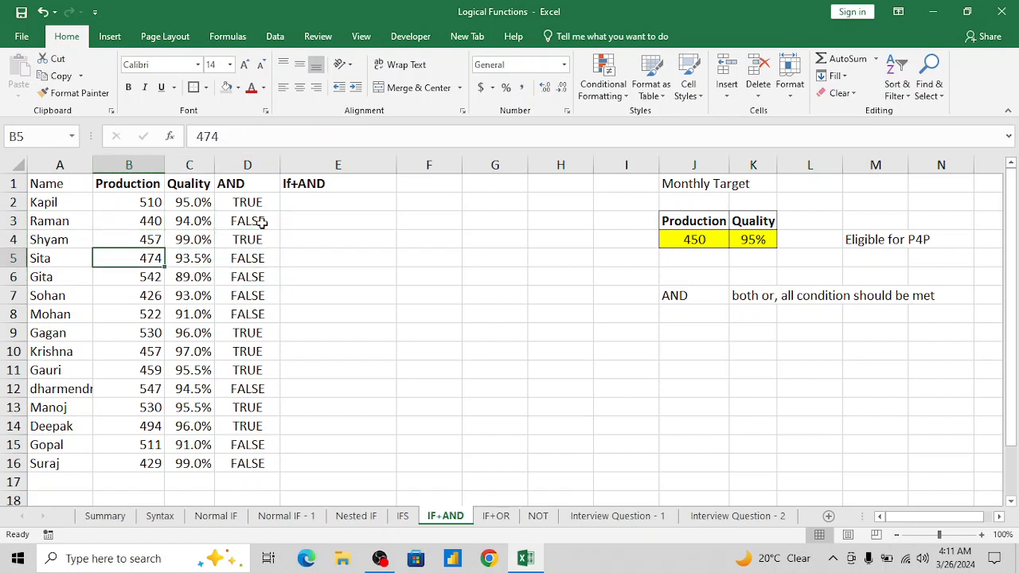
key("Right")
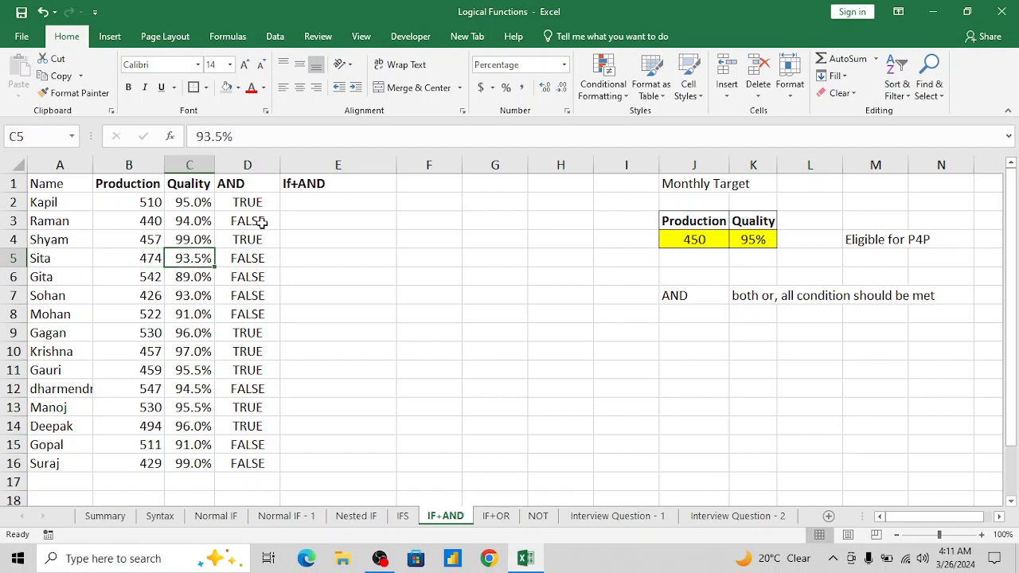
key("shift+Right")
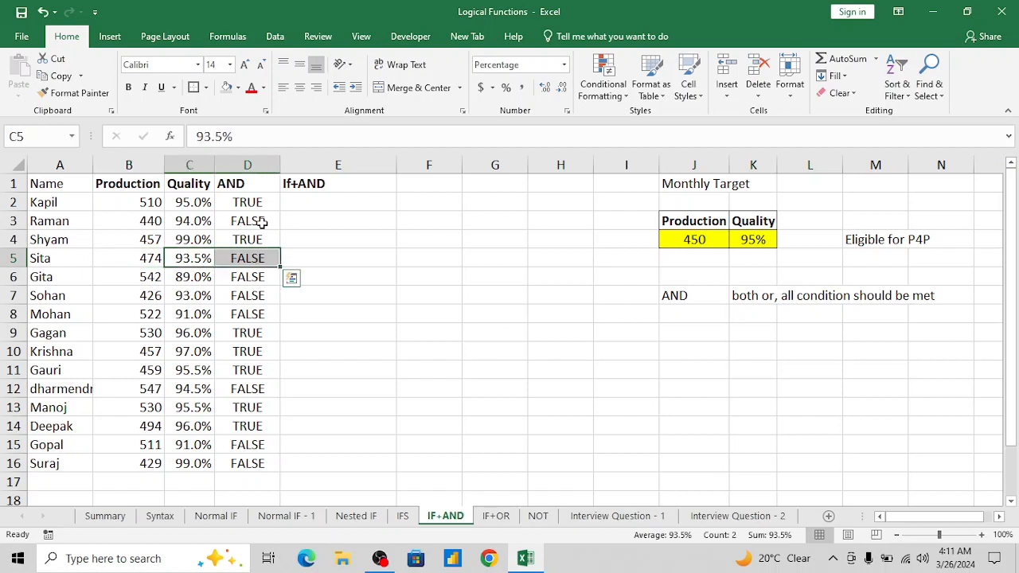
key("Down")
key("Down")
key("Right")
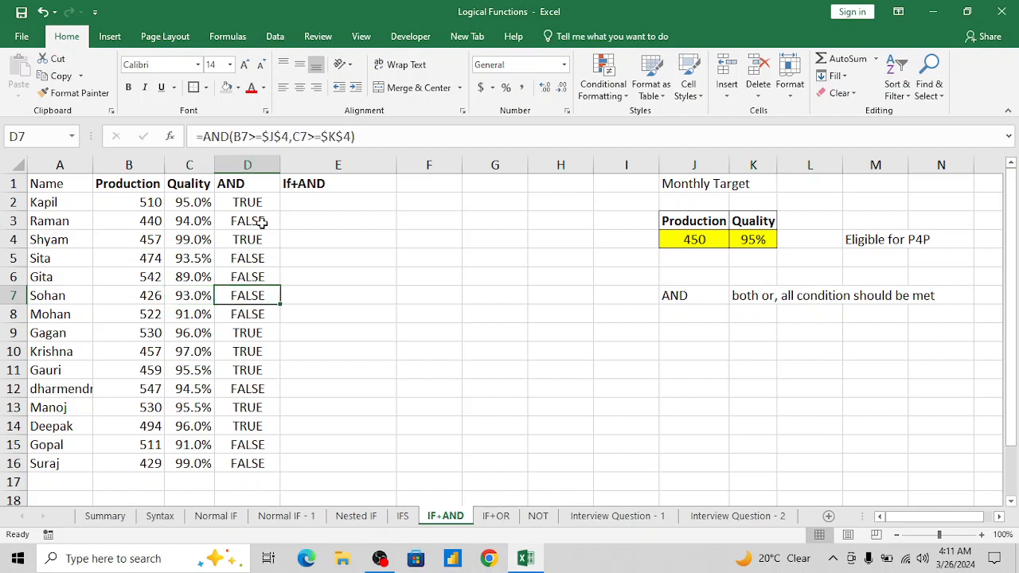
Step: Review the AND results from D2 to D16, including the formulas in D3 and D4
key("Up")
key("Up")
key("Up")
key("Up")
key("Up")
key("ctrl+Down")
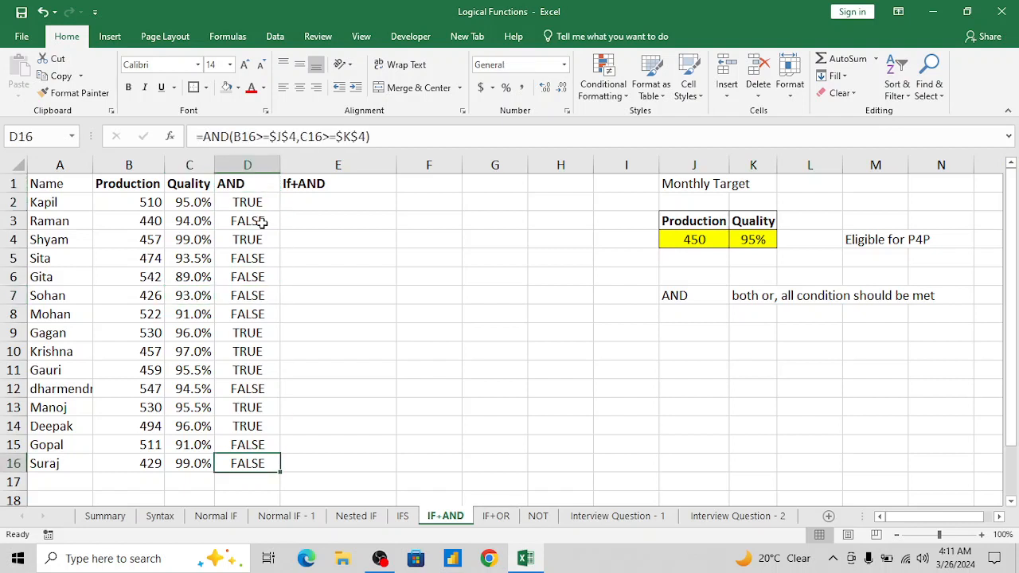
key("ctrl+Up")
key("Down")
key("Down")
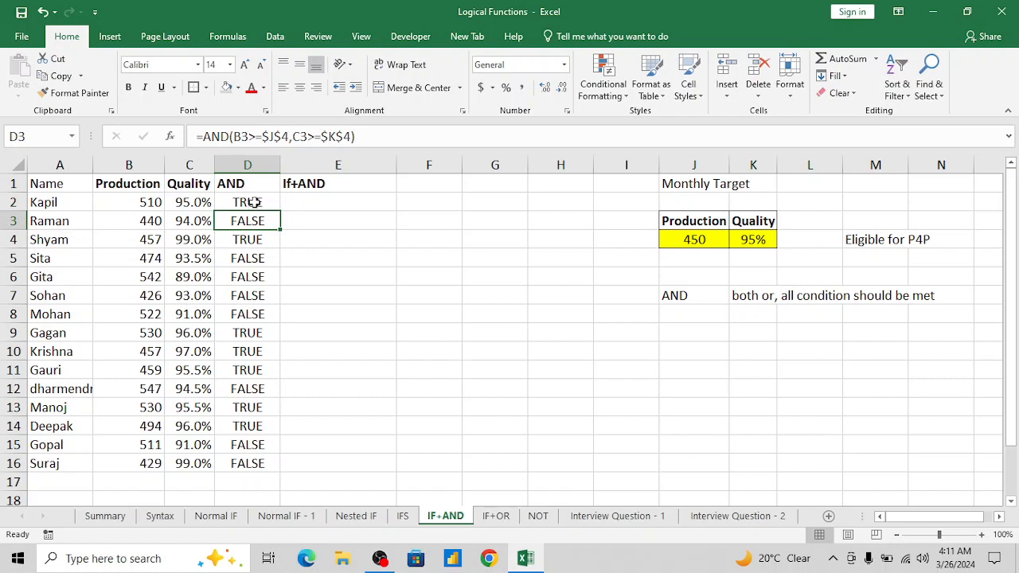
left_click(261, 242)
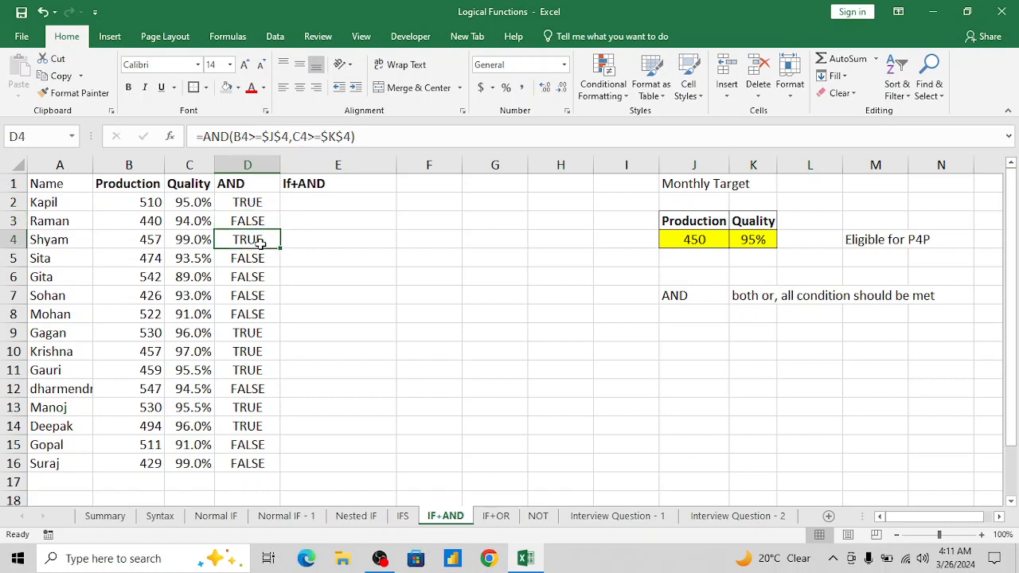
Step: Start an IF formula in E2 with a nested AND whose first condition is B2>=$J$4
left_click(323, 197)
key("Up")
key("Down")
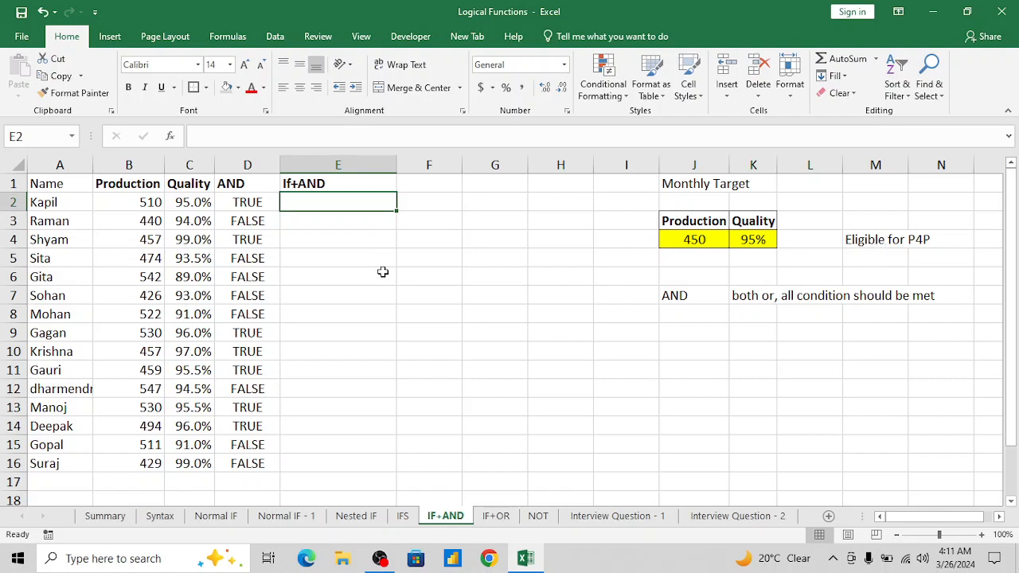
key("Up")
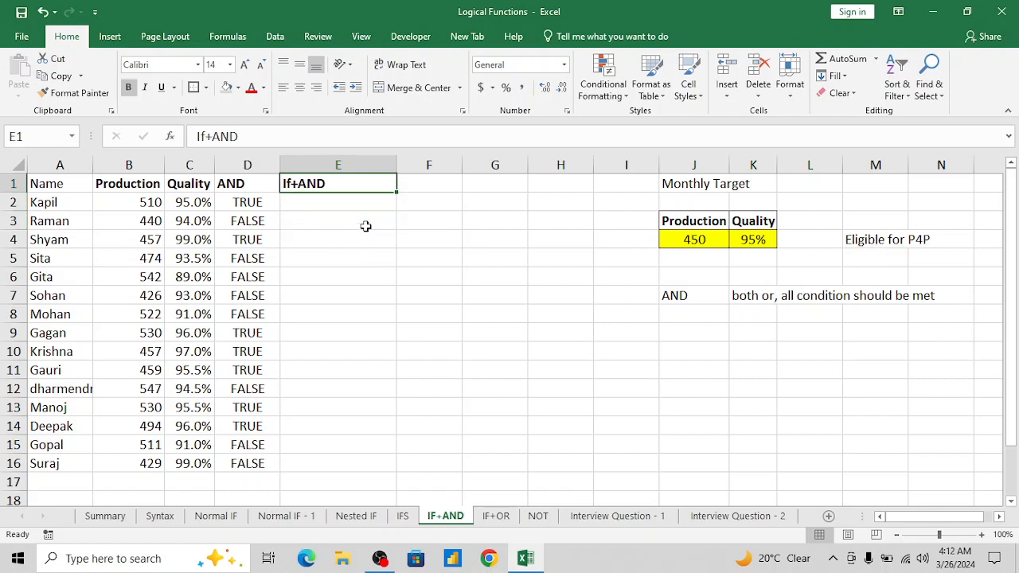
key("Down")
type("=if")
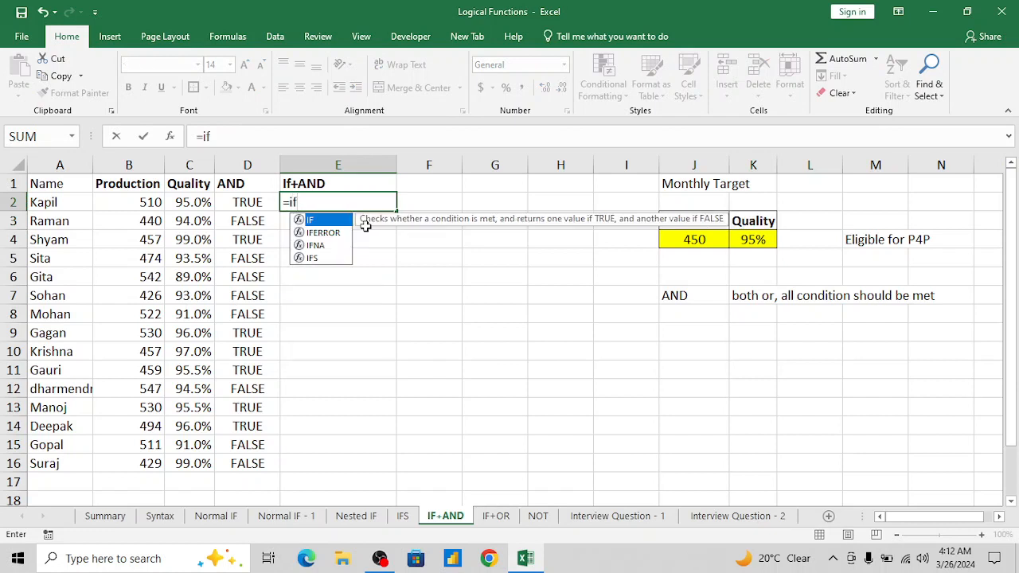
key("Tab")
type("and")
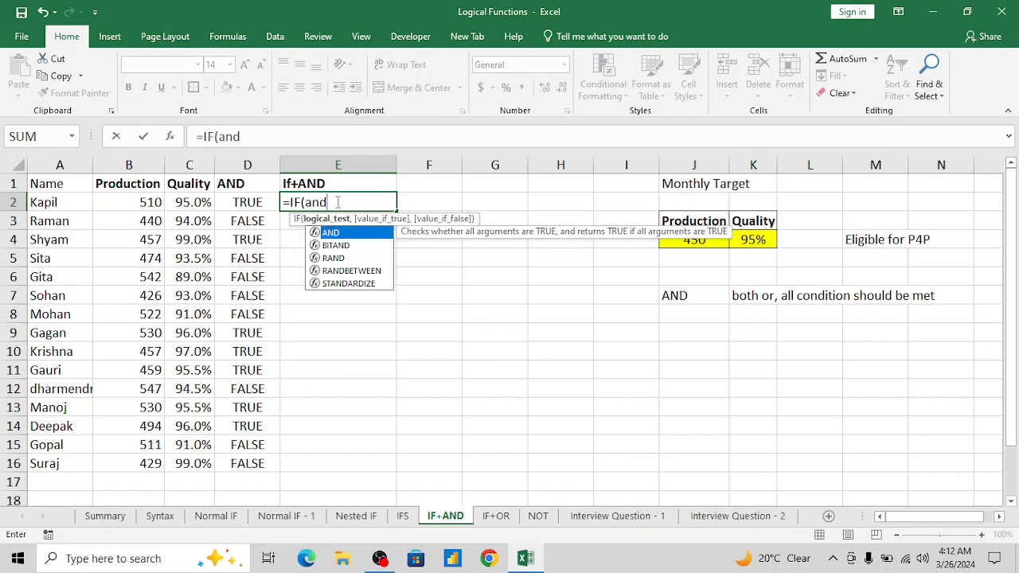
key("Tab")
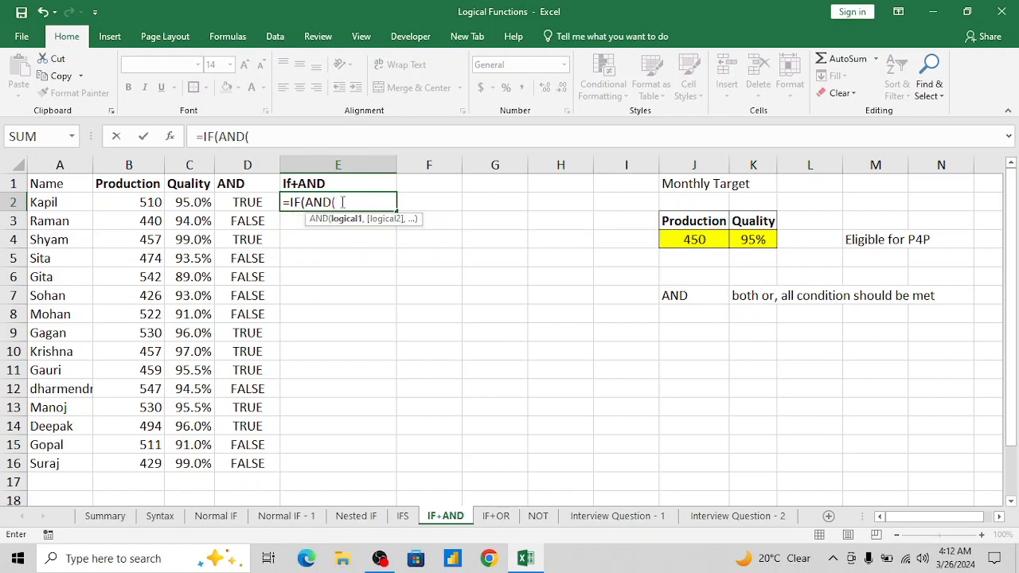
left_click(151, 202)
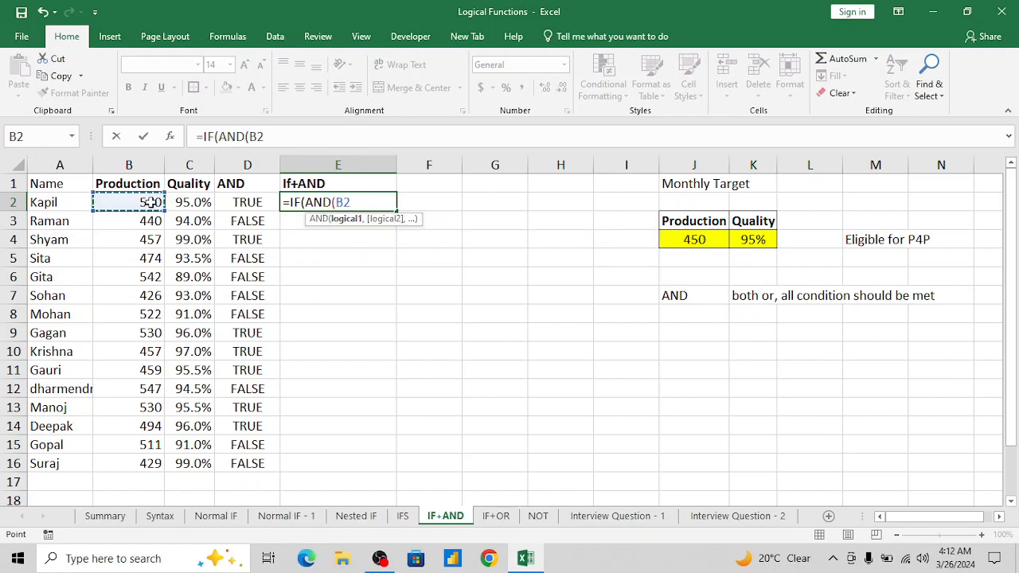
type(">=")
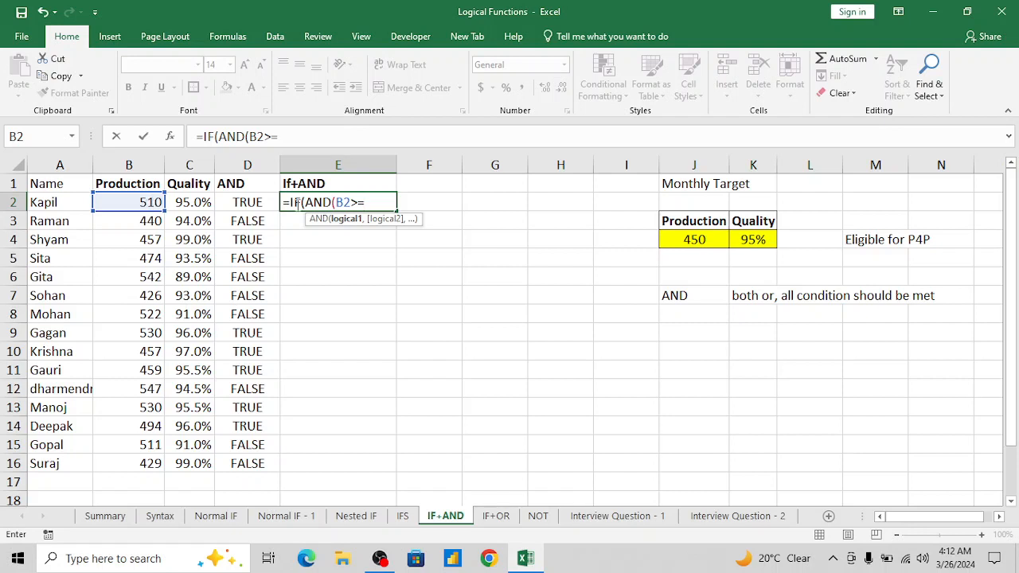
left_click(705, 240)
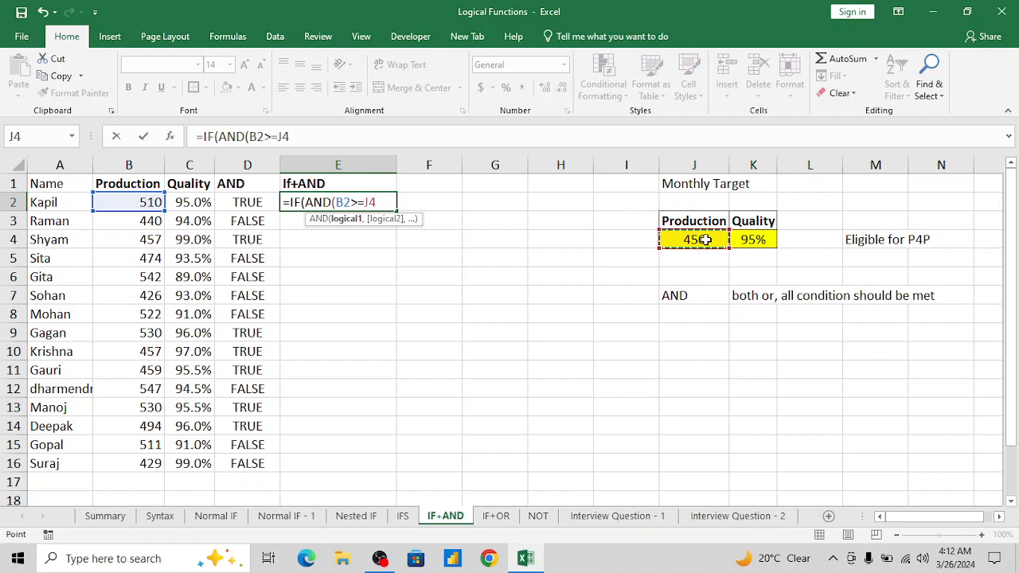
key("F4")
type(",")
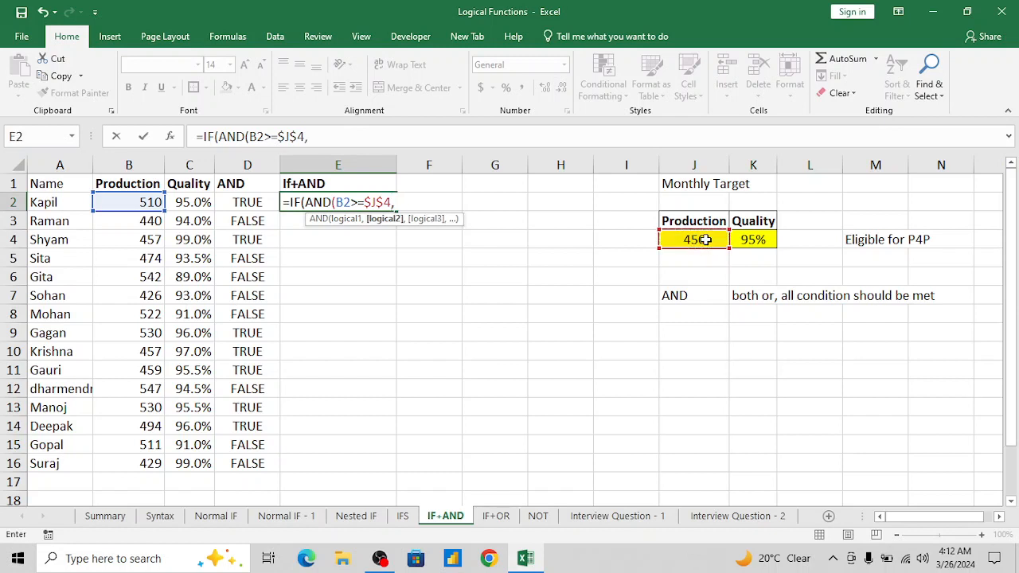
Step: Add C2>=$K$4 as the second condition of the nested AND in E2 and close the AND function
left_click(183, 202)
type(">=")
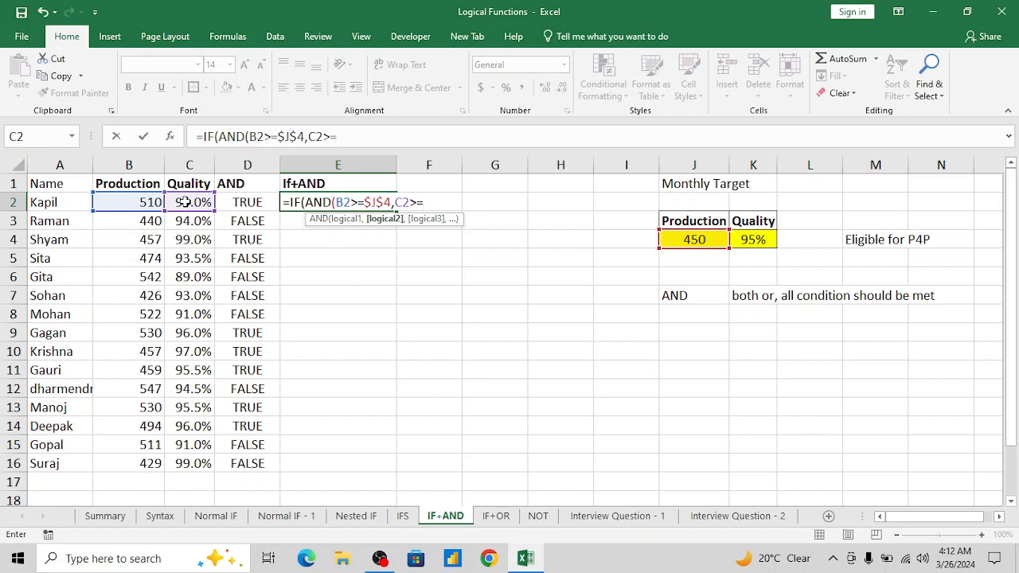
left_click(762, 242)
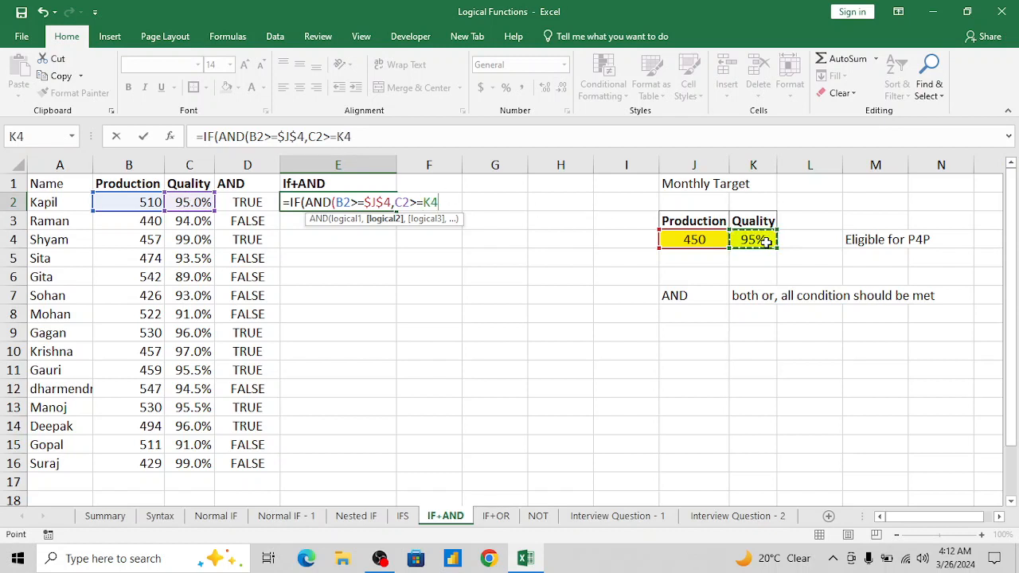
key("F4")
type(")")
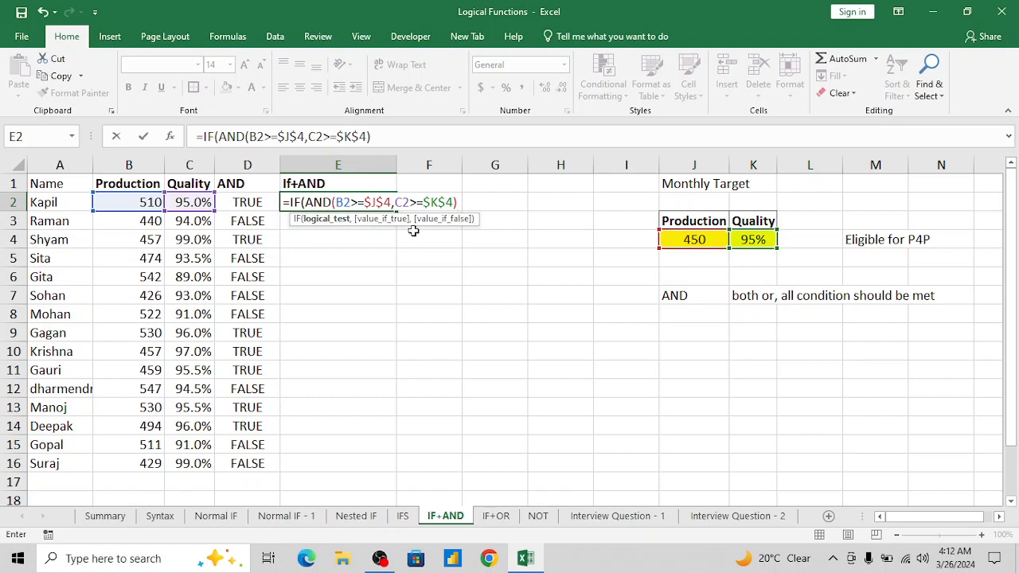
Step: Add "You are Eligile for Incentive" as the value-if-true text of the IF formula in E2
type(",")
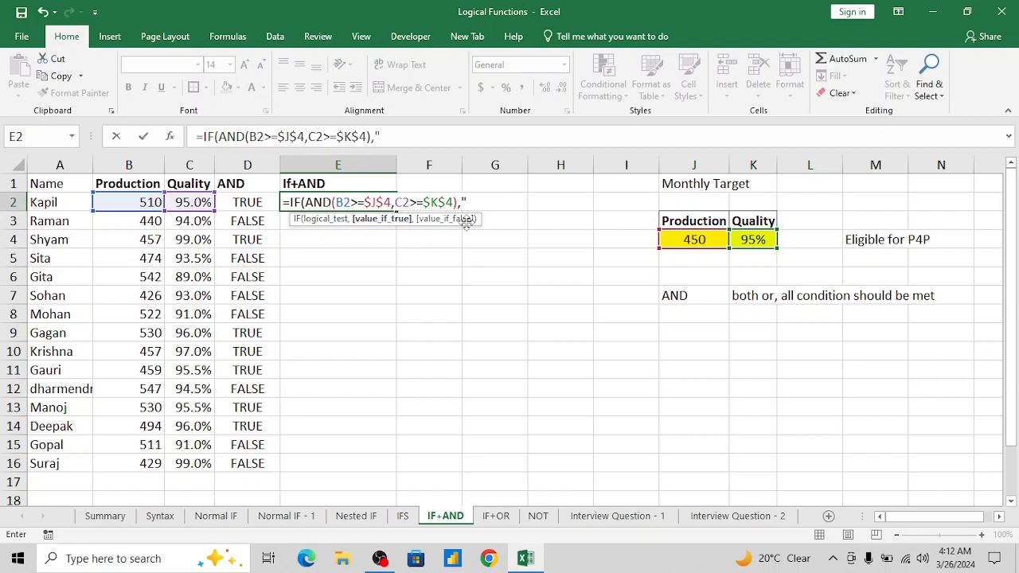
type("\"You are Eligile ")
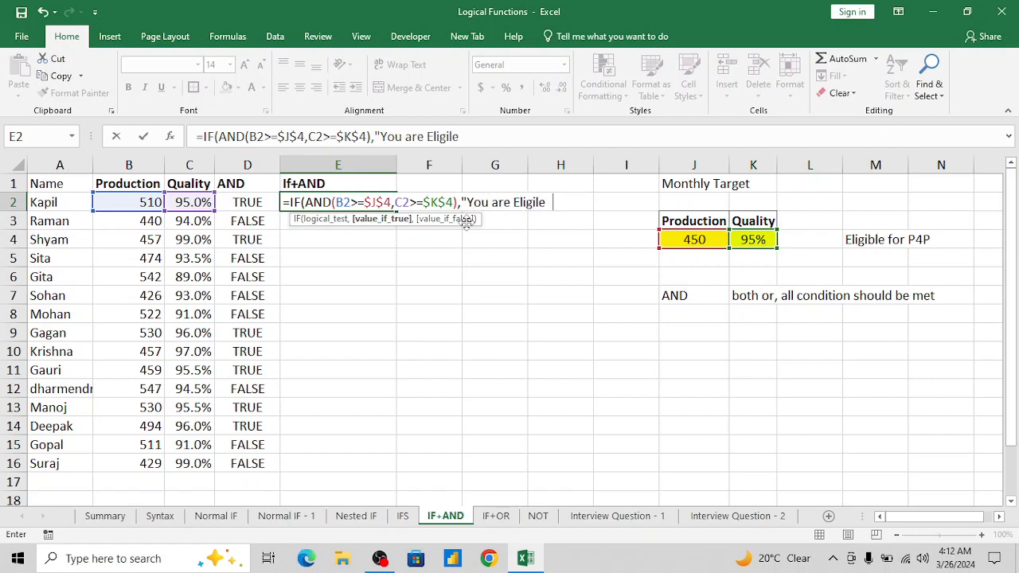
type("for Incentive")
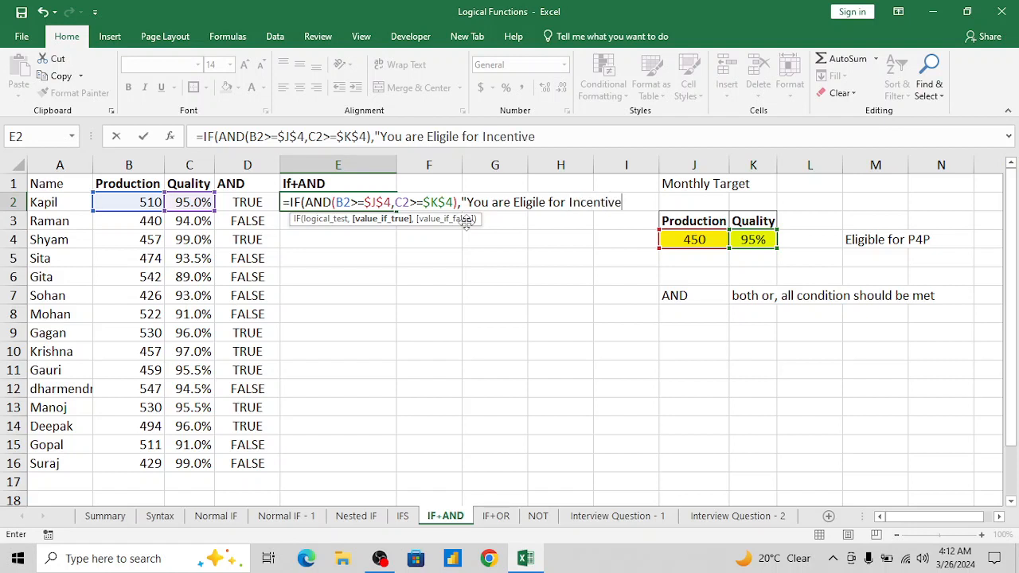
type("\",")
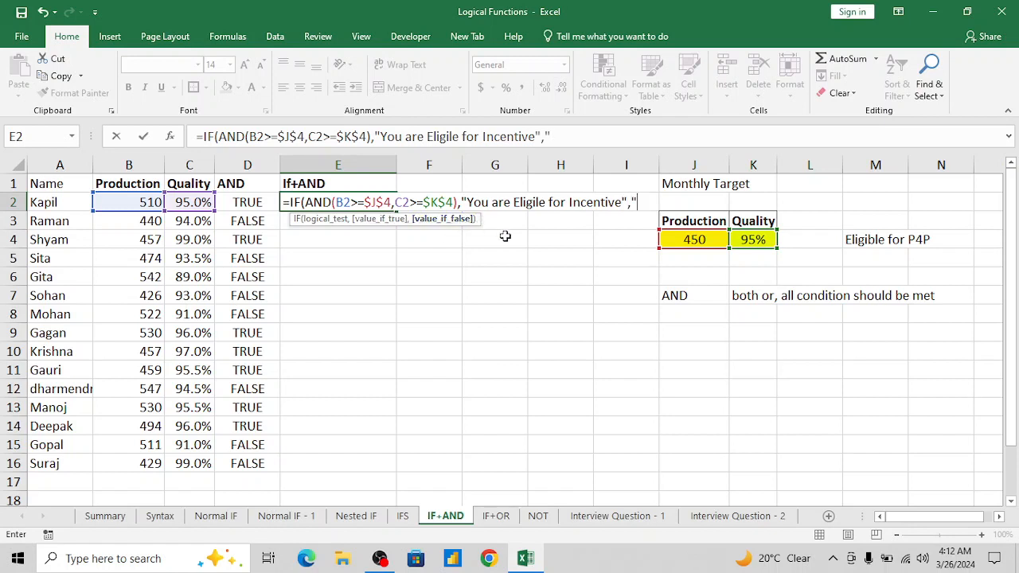
Step: Add "You are not Eligible for Incentive" as the value-if-false text and complete the E2 formula
type("\"You are not E")
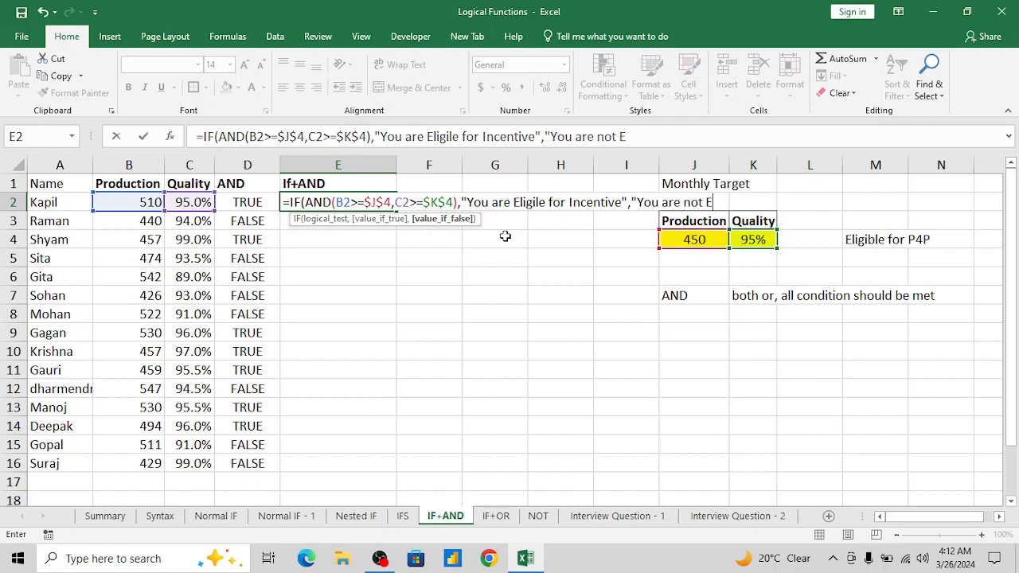
type("ligible ")
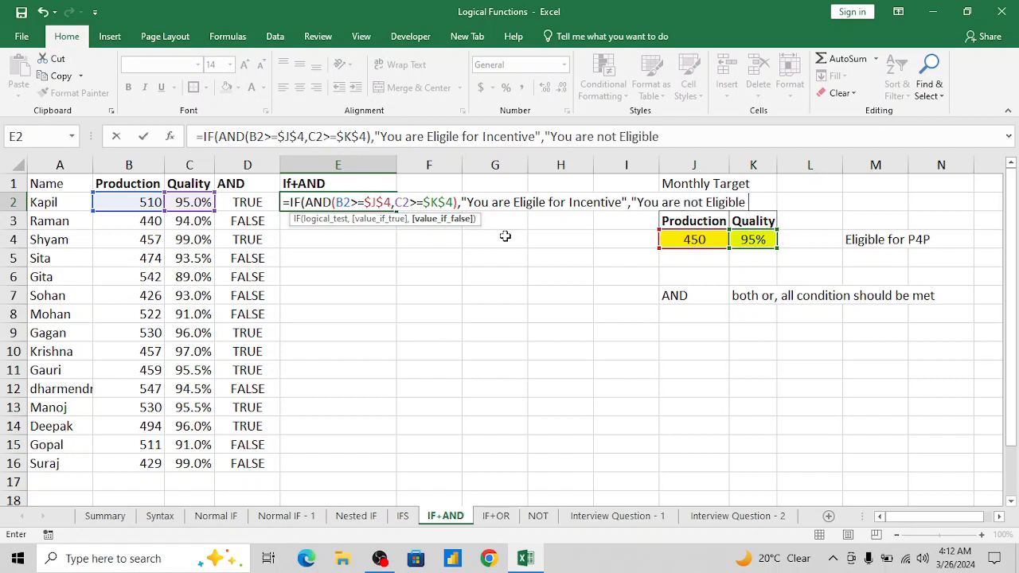
type("for Incentive")
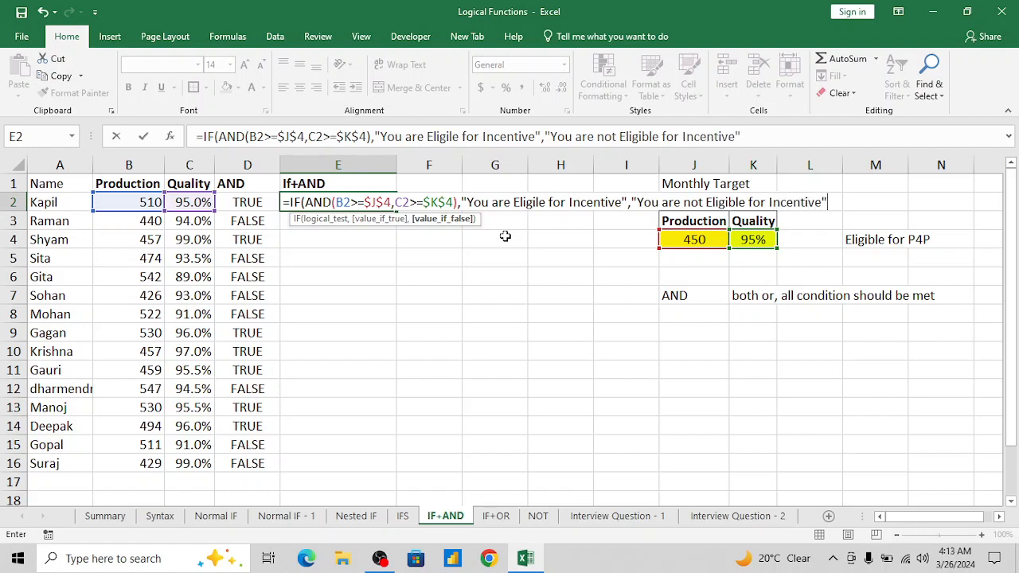
type("\")")
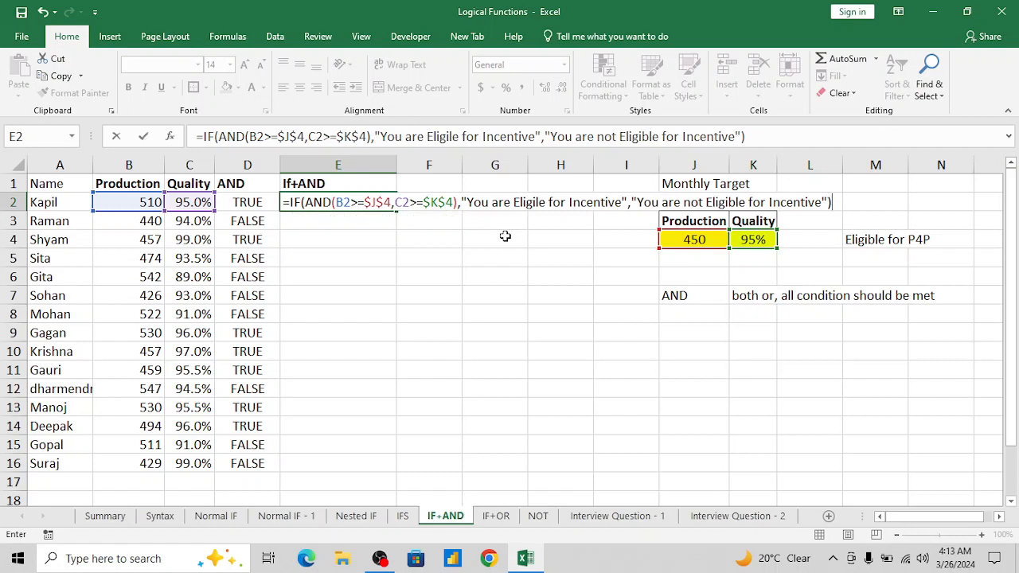
key("Return")
key("Up")
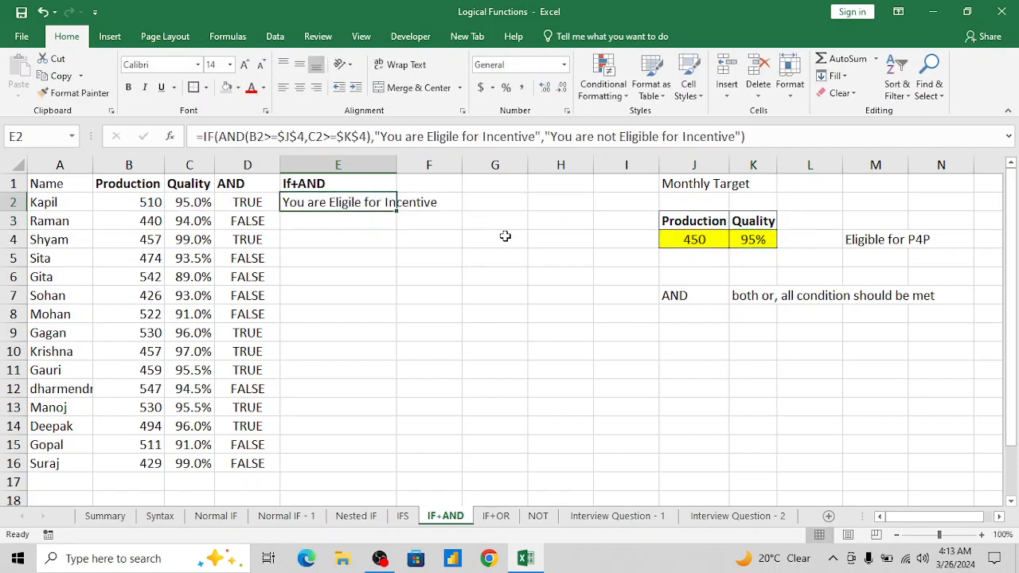
Step: Copy the IF+AND formula from E2 and go to E16, the last employee row
key("ctrl+c")
key("Left")
key("ctrl+Down")
key("Right")
key("ctrl+shift+Up")
key("ctrl+shift+Up")
key("Return")
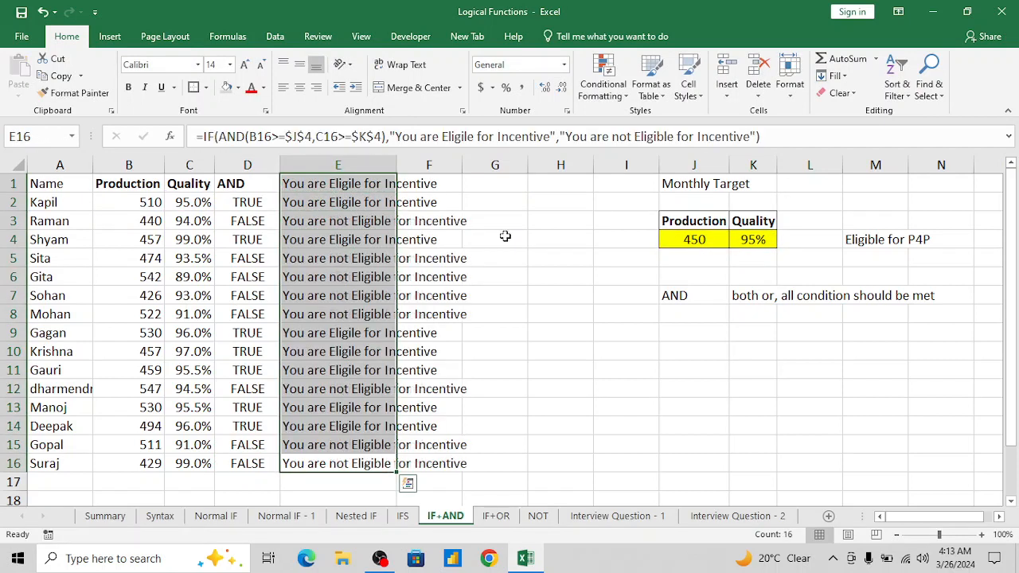
key("ctrl+z")
Step: Paste the copied IF+AND formula into E2:E16, leaving out the header in E1
key("Up")
key("Down")
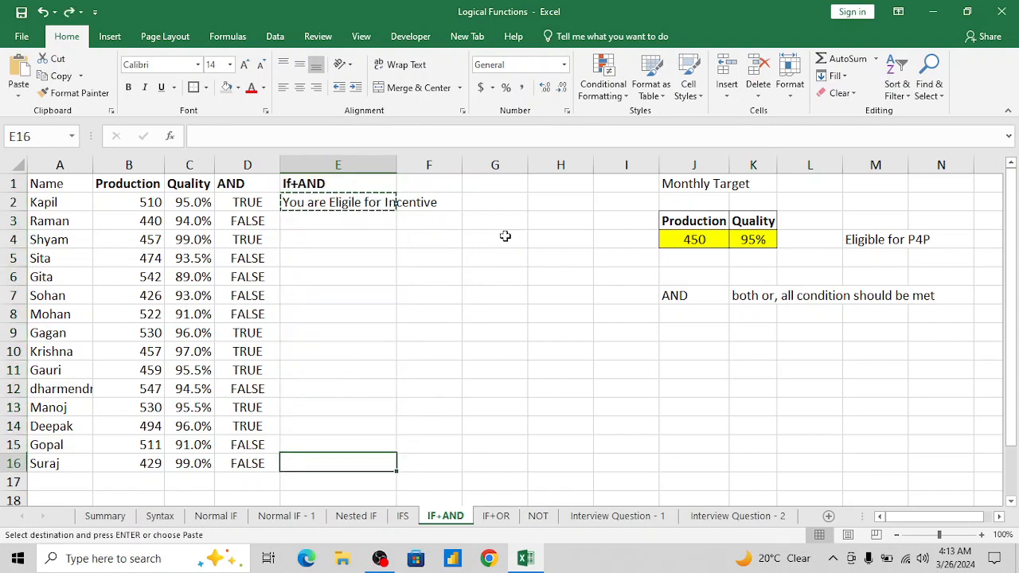
key("ctrl+shift+Up")
key("Return")
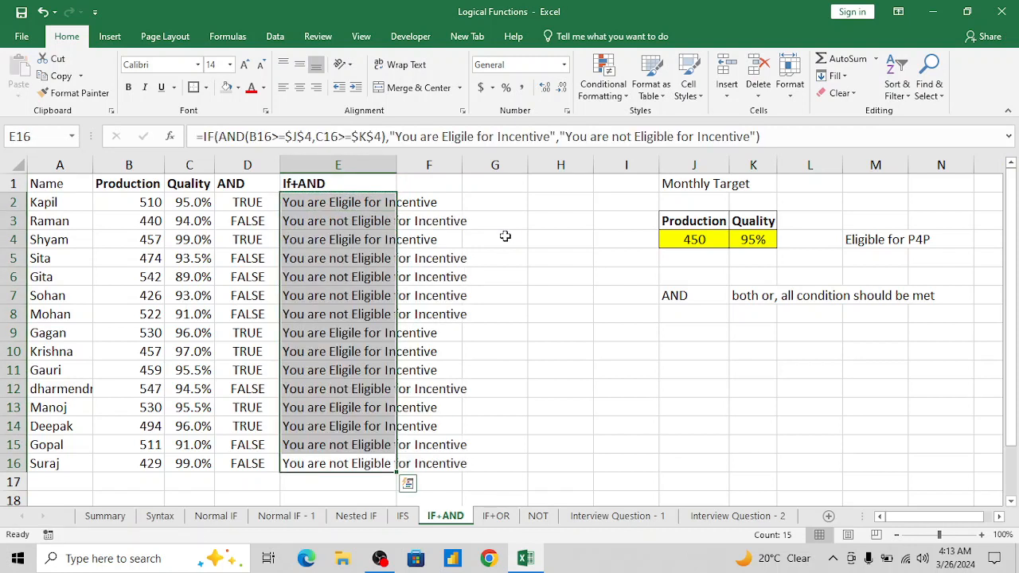
Step: Compare the AND results with the If+AND texts row by row across D2:E16
left_click(248, 202)
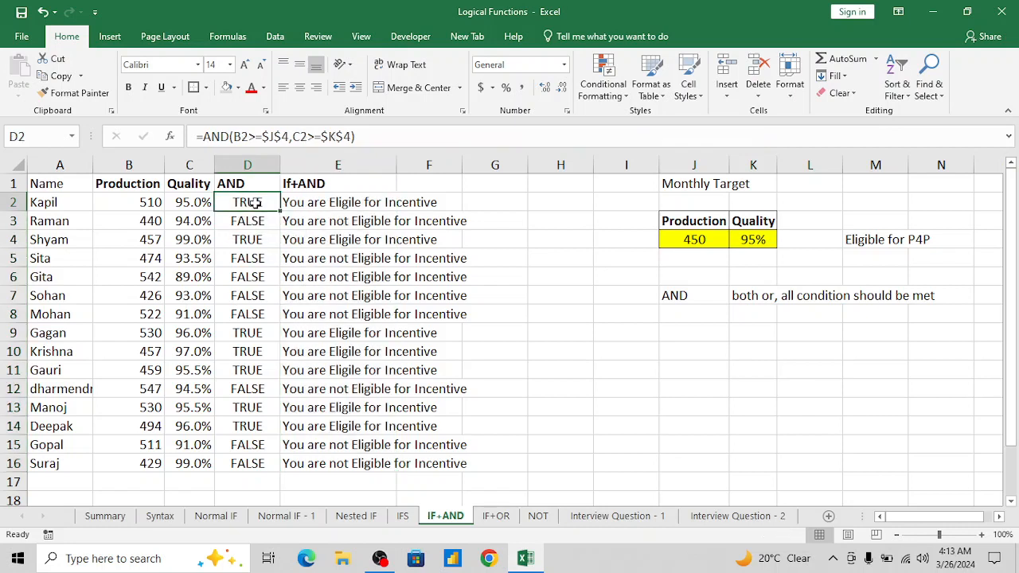
key("shift+Right")
key("shift+Down")
key("shift+Down")
key("shift+Down")
key("shift+Down")
key("shift+Down")
key("shift+Down")
key("shift+Down")
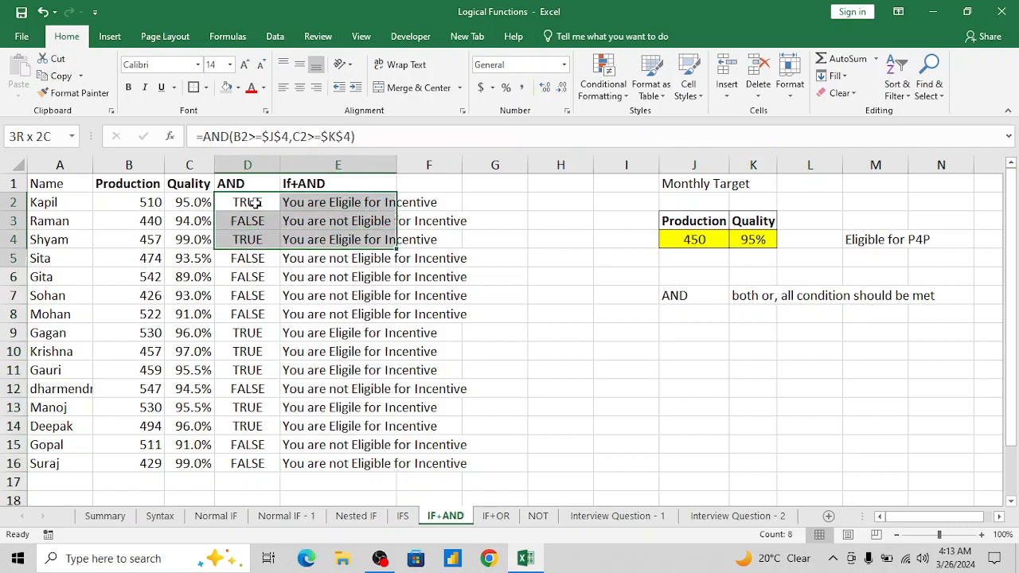
key("shift+Down")
key("shift+Down")
key("shift+Down")
key("shift+Down")
key("shift+Down")
key("shift+Down")
key("shift+Down")
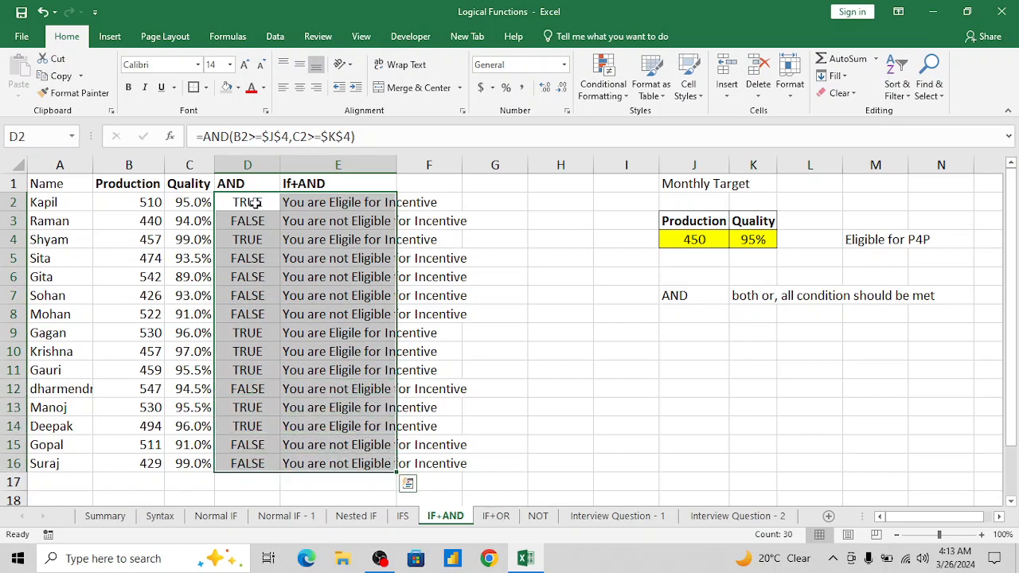
Step: Review the AND column from its header down to D16 and back, checking it against the If+AND column
key("Up")
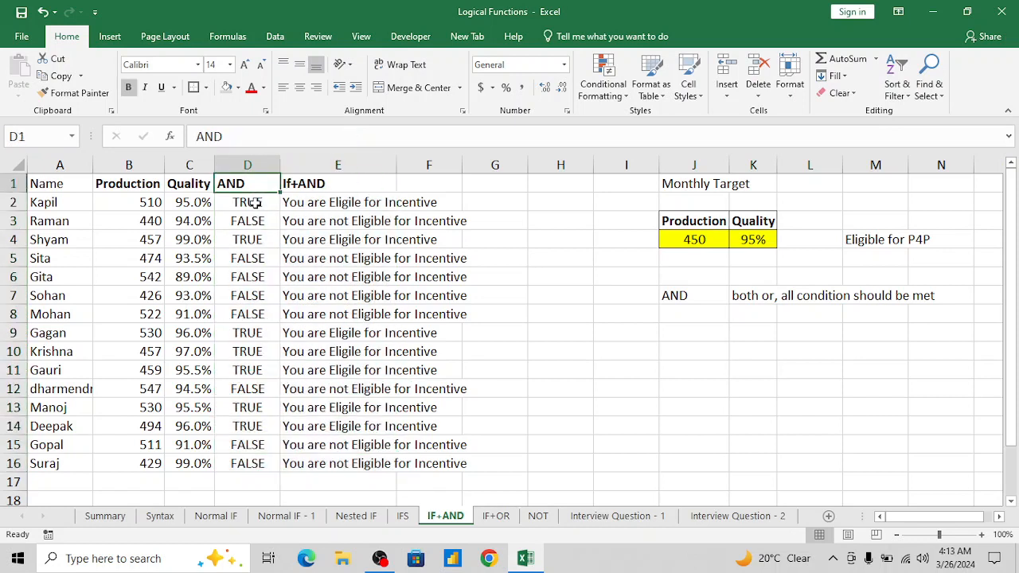
key("Down")
key("Down")
key("Down")
key("Down")
key("Down")
key("ctrl+Down")
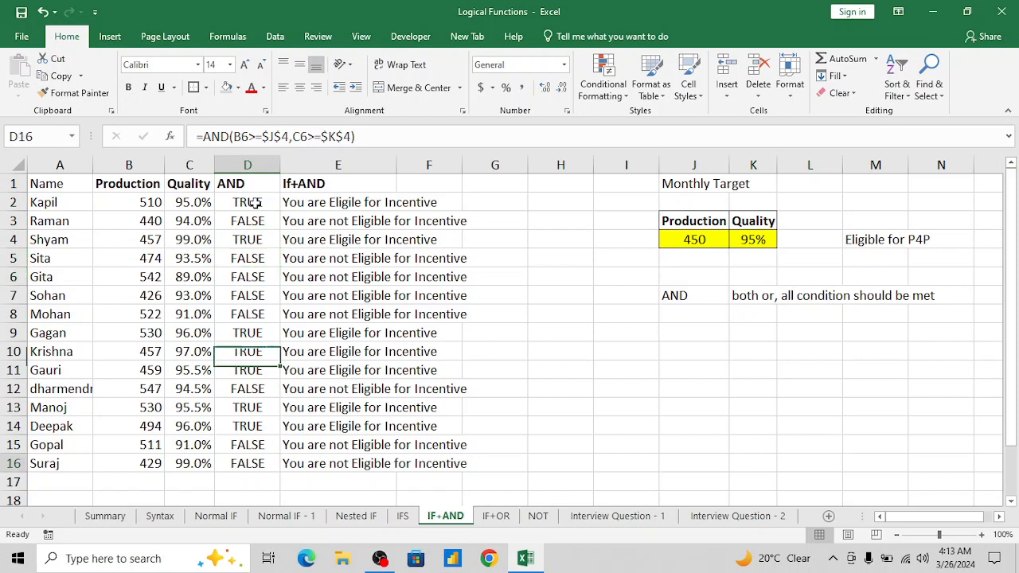
key("Right")
key("Up")
key("Up")
key("Up")
key("Left")
key("ctrl+Up")
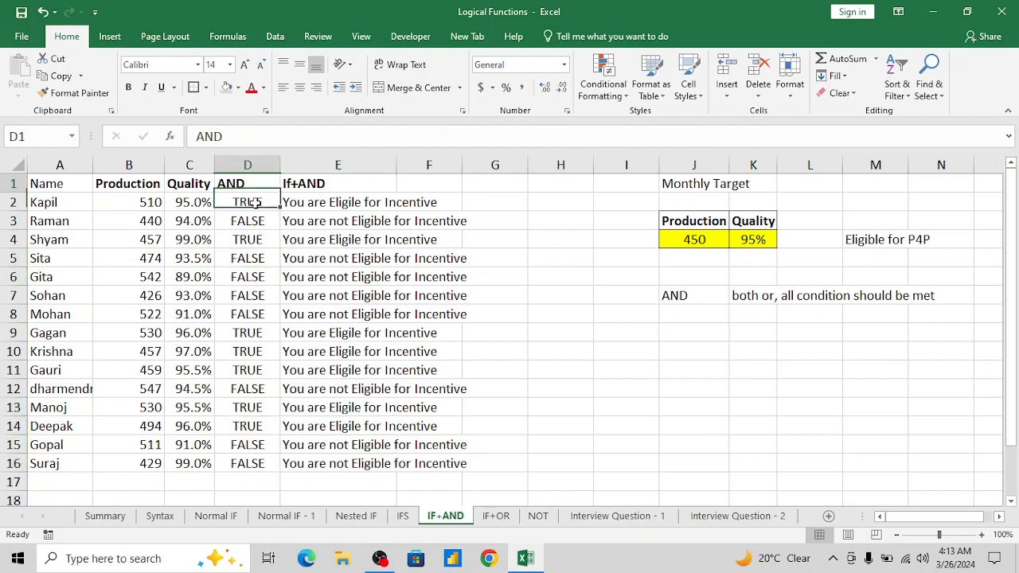
Step: Examine the production and quality values in B2:C2 together with the AND formula in D2
key("Down")
key("Left")
key("Left")
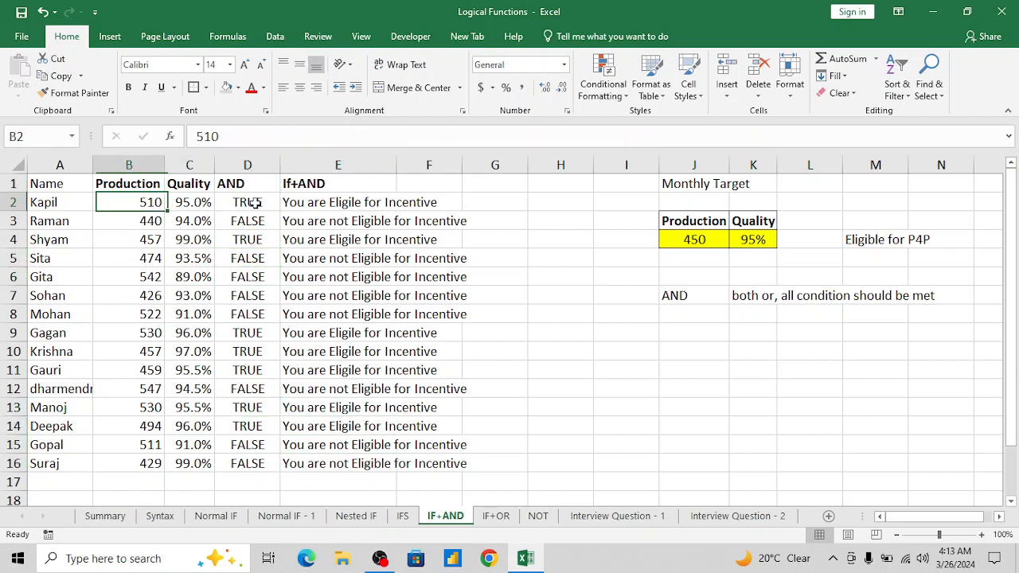
key("shift+Right")
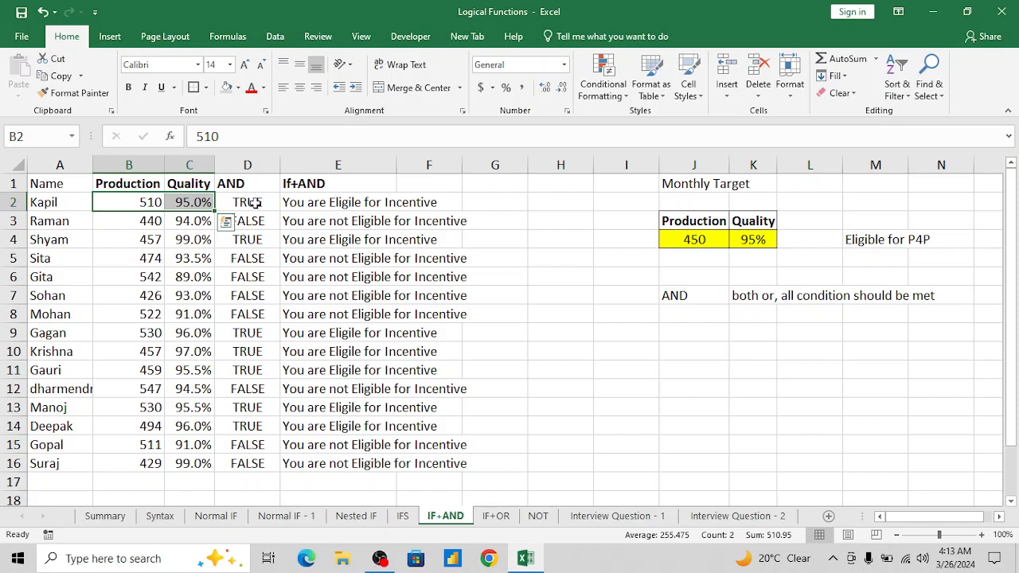
key("Right")
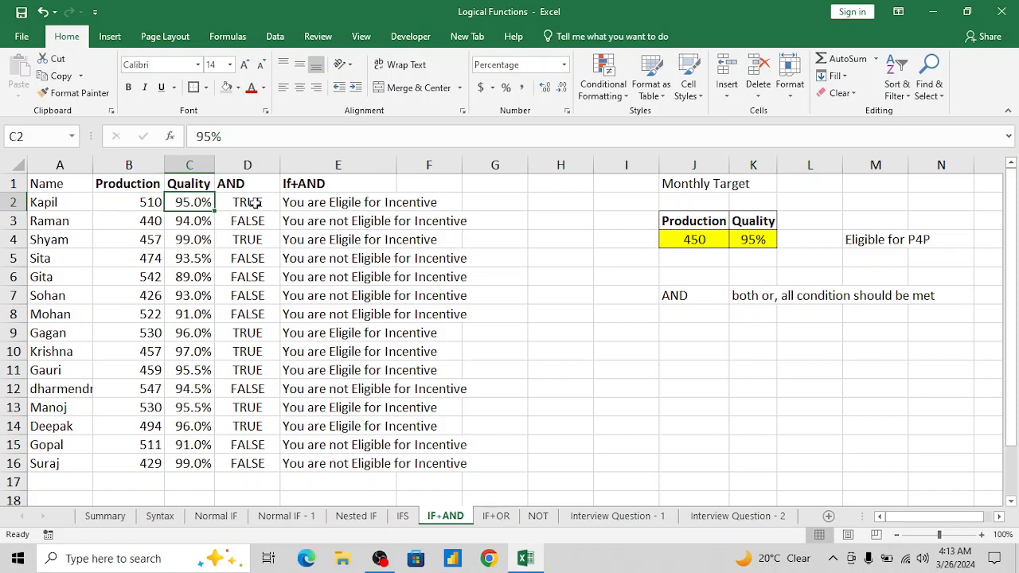
key("Right")
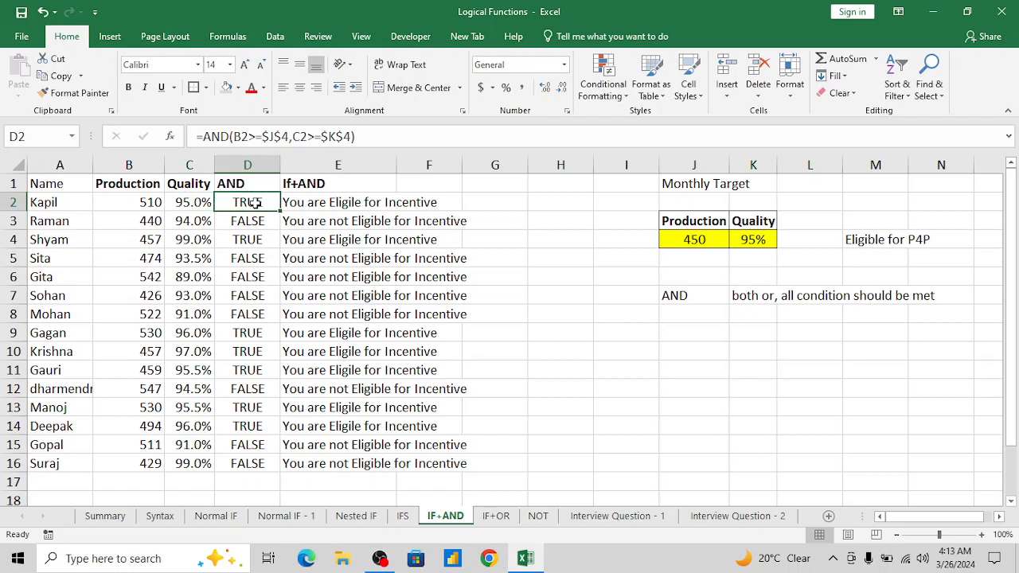
Step: Try an AND formula in G2 starting with B2>=500 and extra empty arguments to explore how many conditions it accepts, and discard it
key("Right")
key("Right")
key("Right")
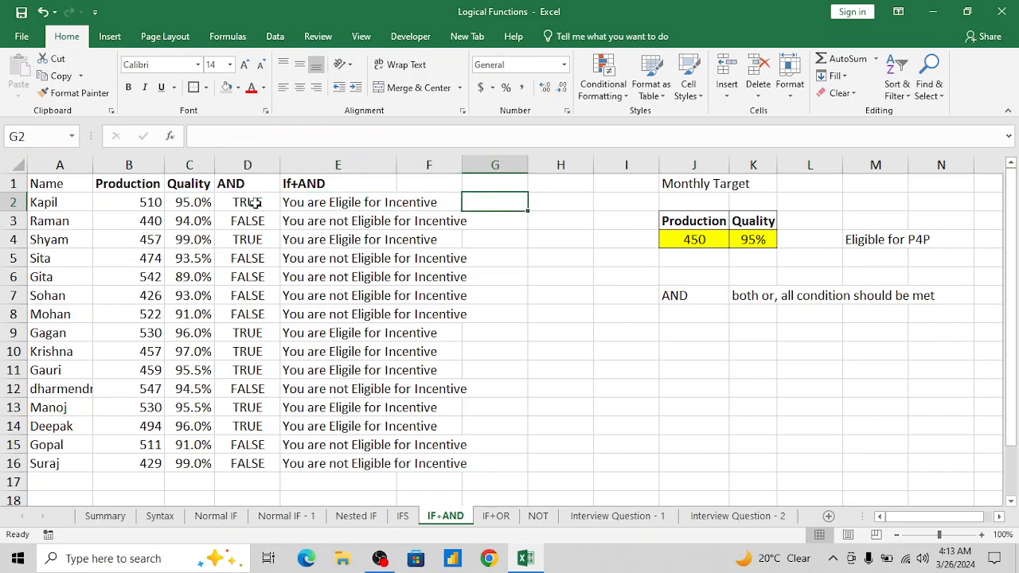
type("=and")
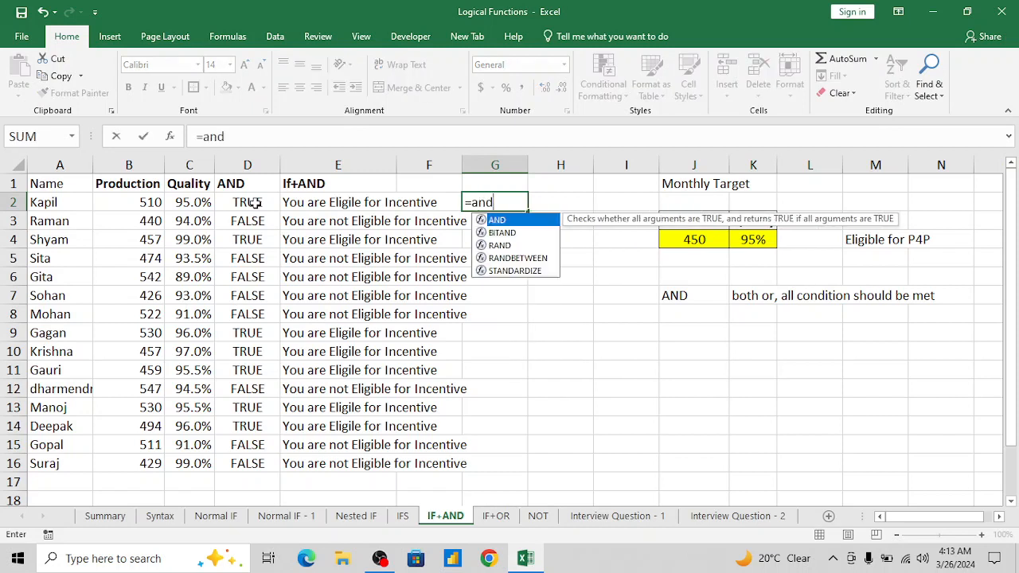
key("Tab")
left_click(253, 203)
key("Left")
key("Left")
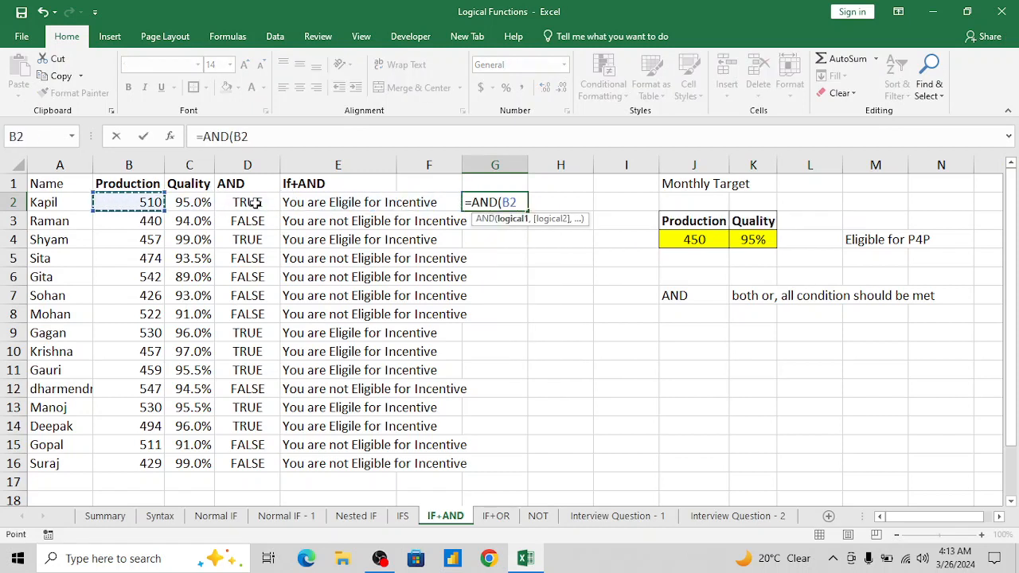
type(">=")
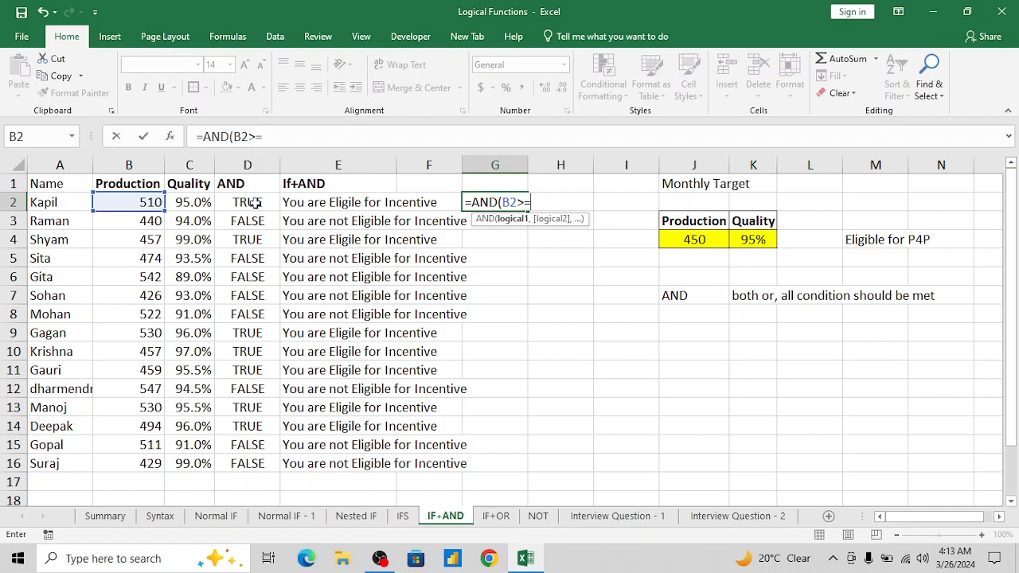
type("500,")
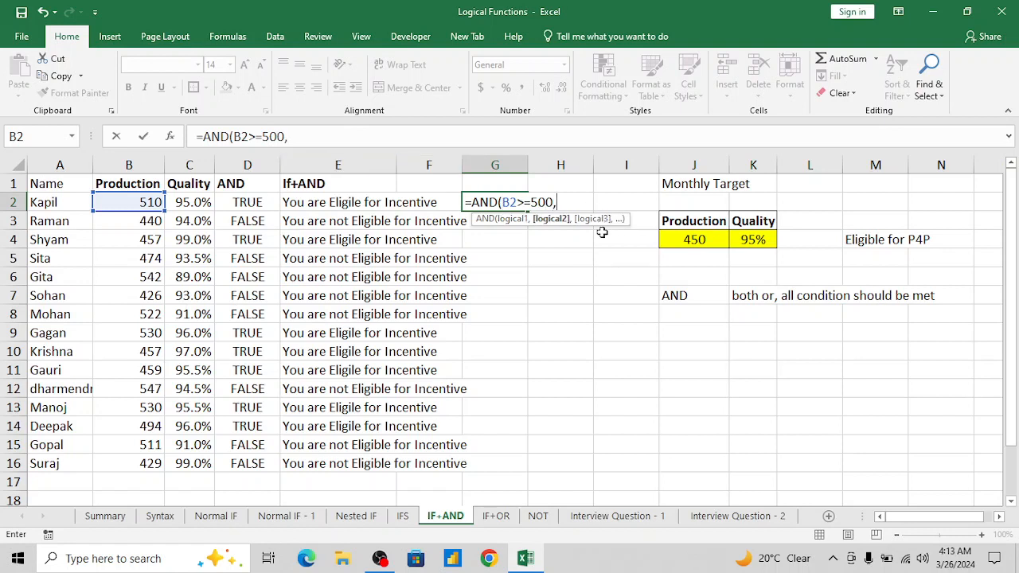
type(",,,,,,,")
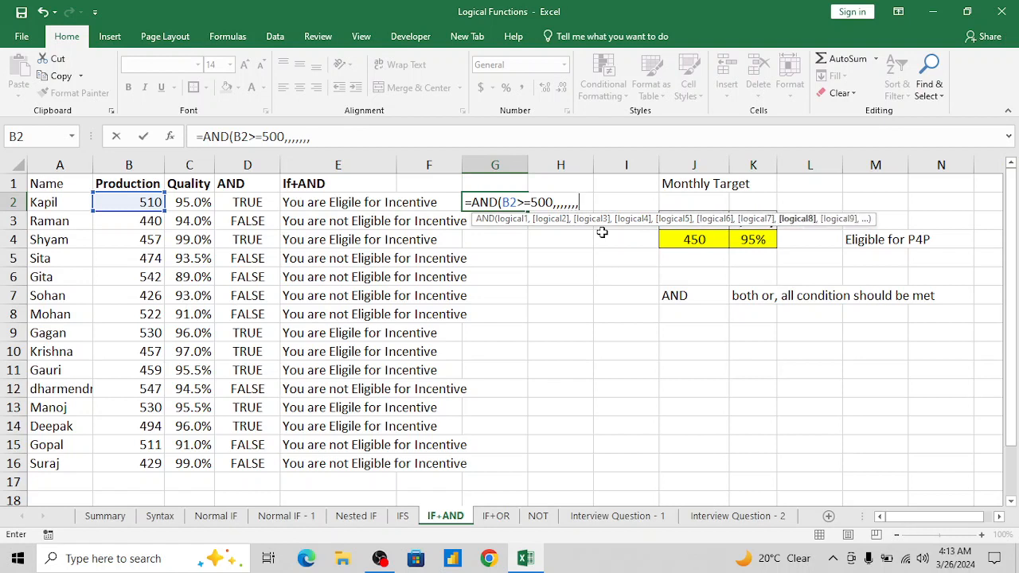
type(",,,,")
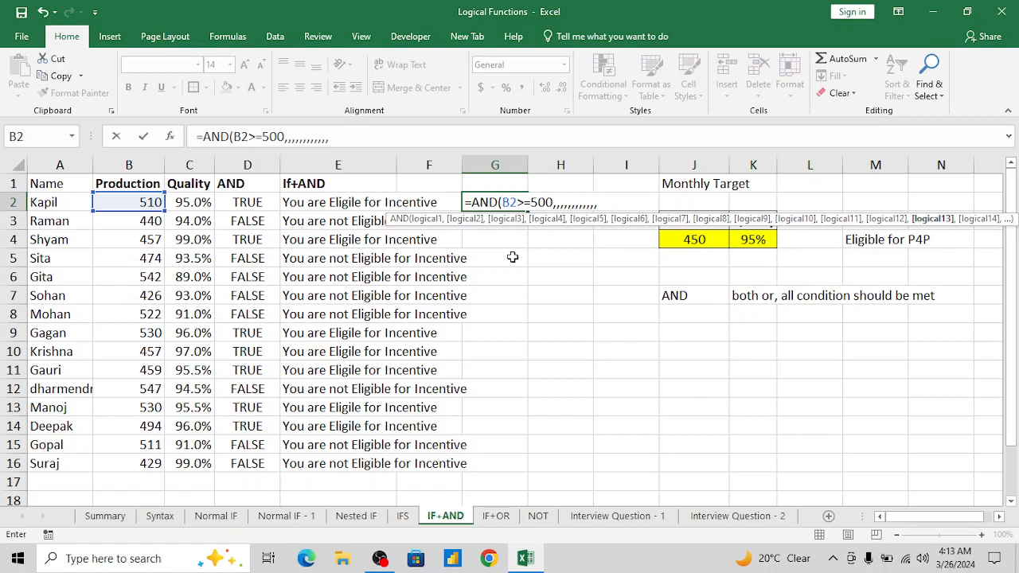
key("Escape")
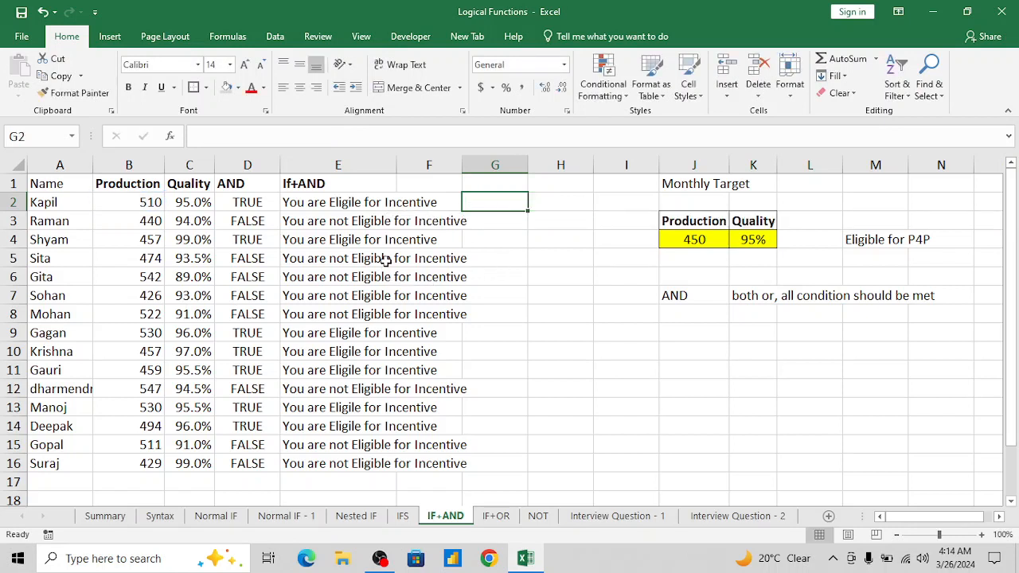
left_click(385, 260)
key("Up")
key("Up")
key("Up")
key("Up")
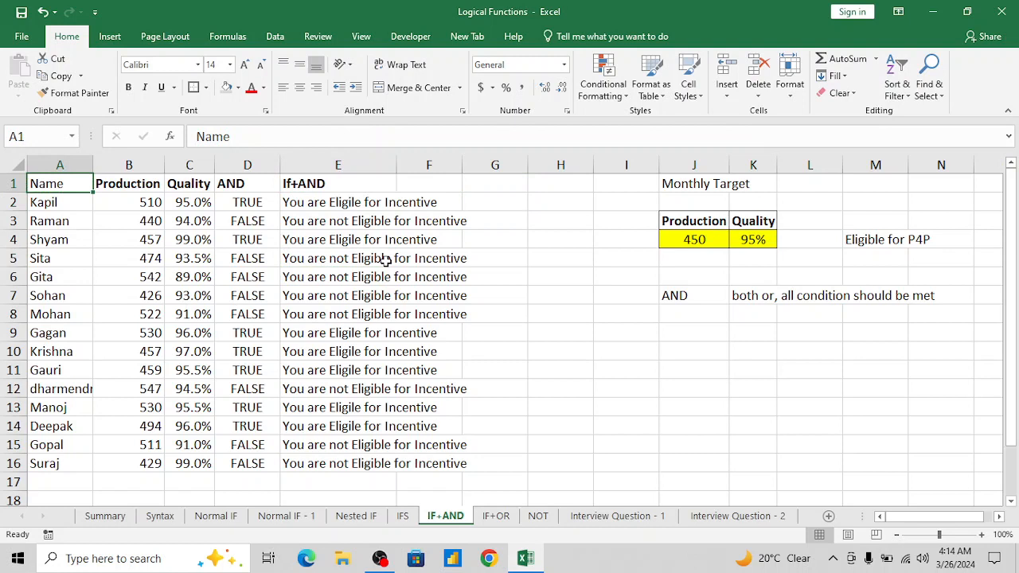
Step: Open the IF+OR sheet and look over its Production, Quality and OR columns
left_click(495, 516)
left_click(188, 276)
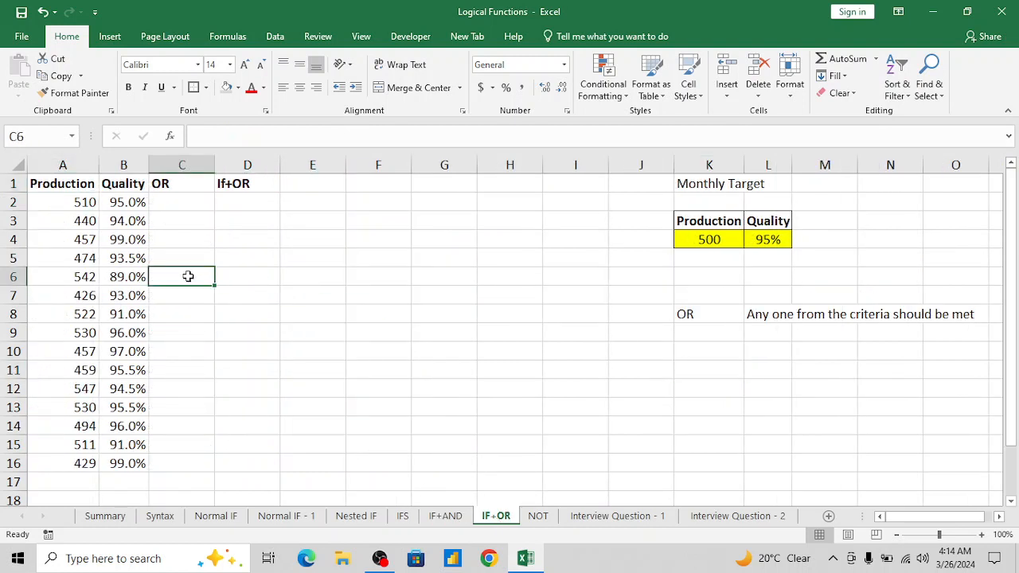
key("ctrl+Up")
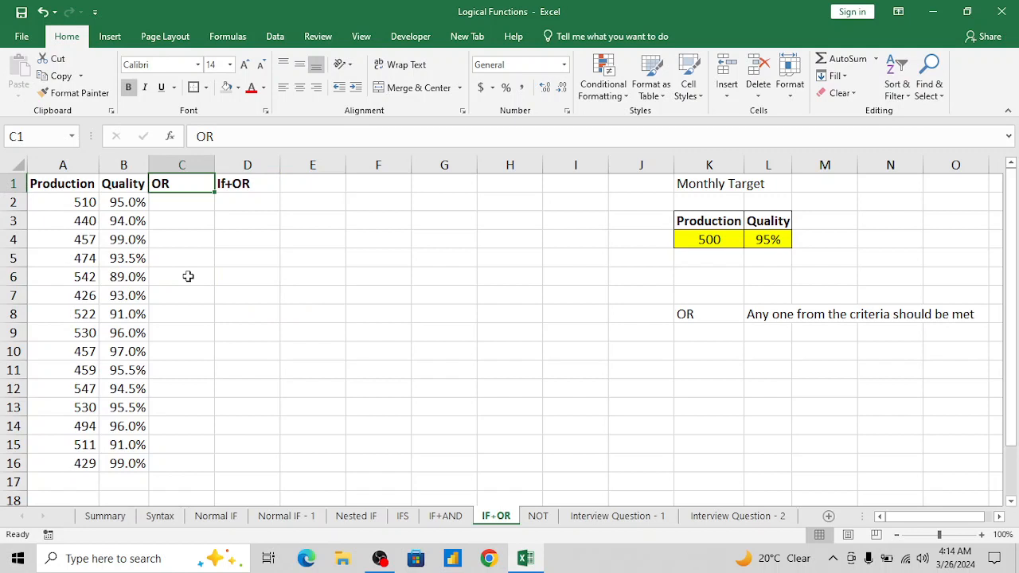
key("Down")
key("Left")
key("Left")
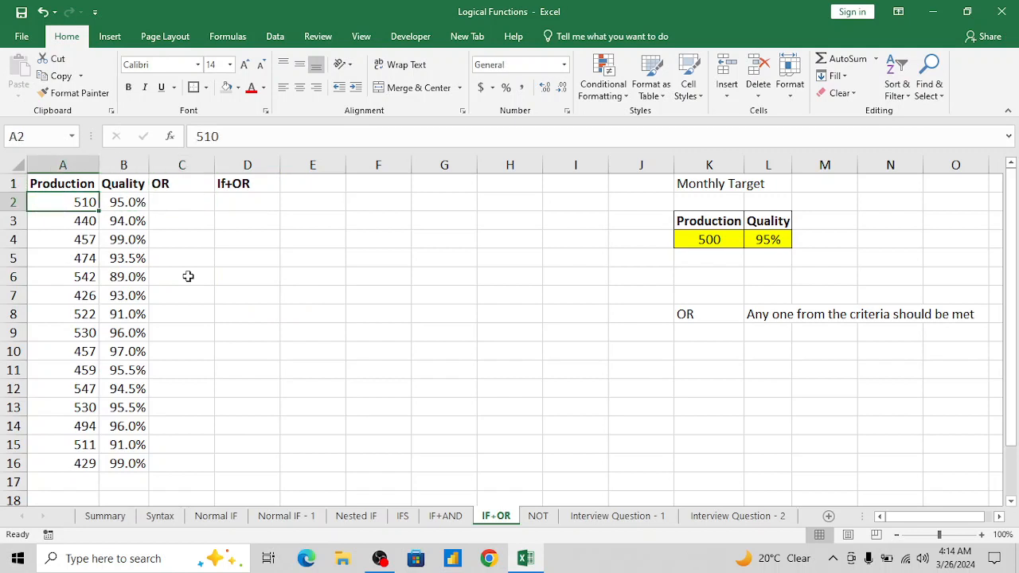
key("Up")
key("Right")
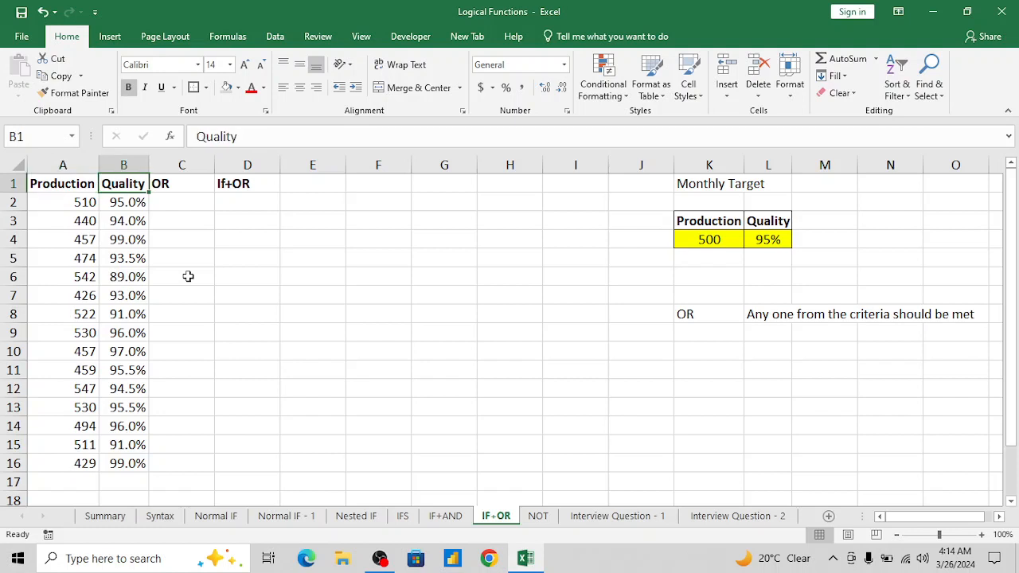
Step: Examine the production and quality values in A2:B2 alongside the empty OR cell C2
key("Down")
key("Left")
key("shift+Right")
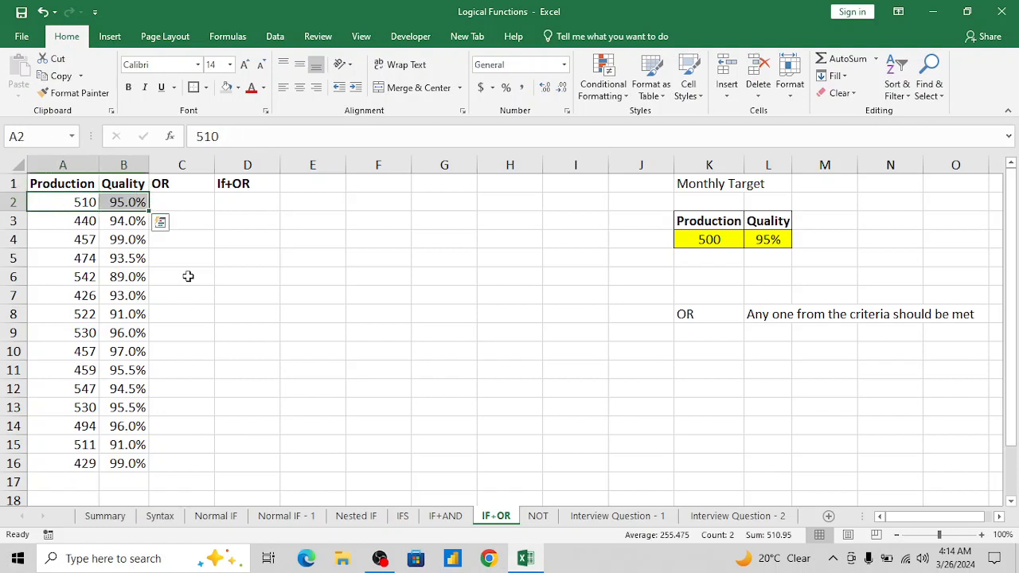
key("shift+Left")
key("Right")
key("Right")
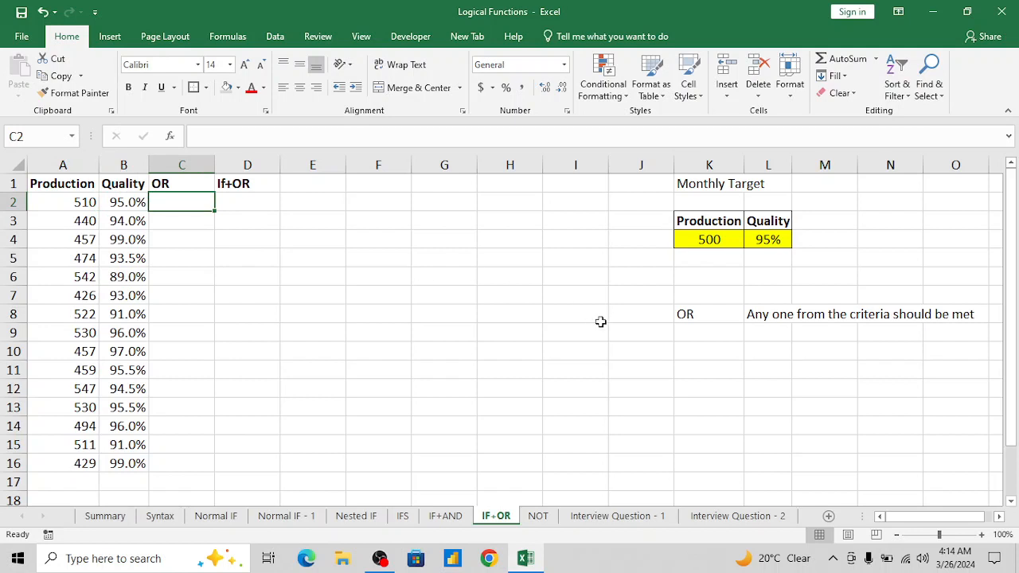
left_click(205, 226)
key("Up")
key("Left")
key("Left")
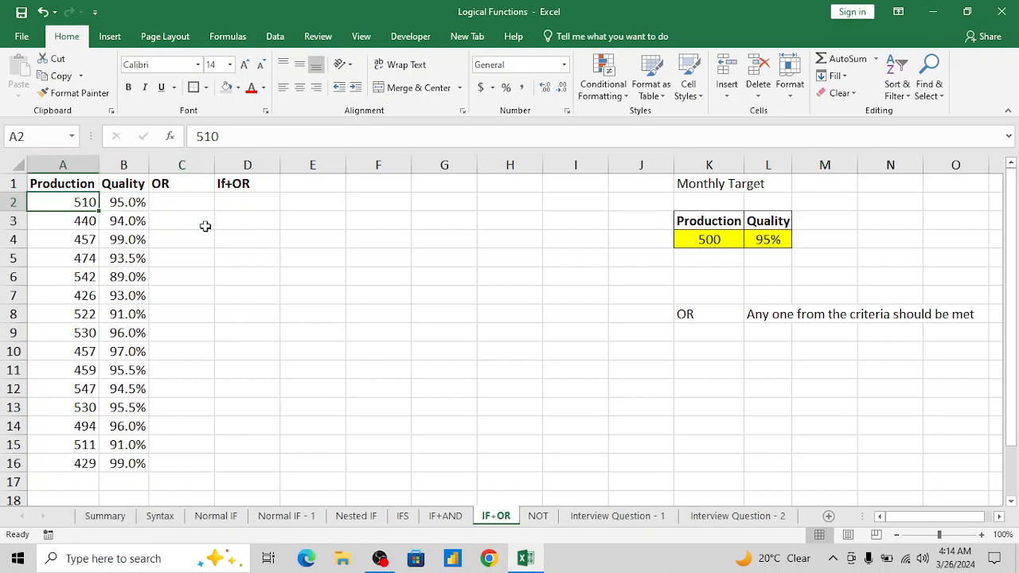
key("Right")
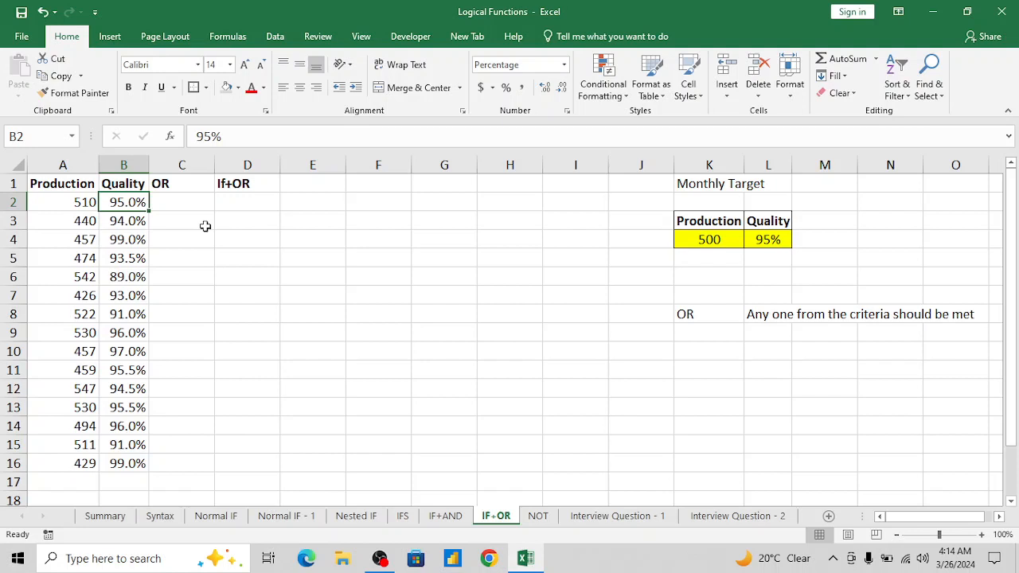
Step: Enter the example label Sales in K11
left_click(695, 374)
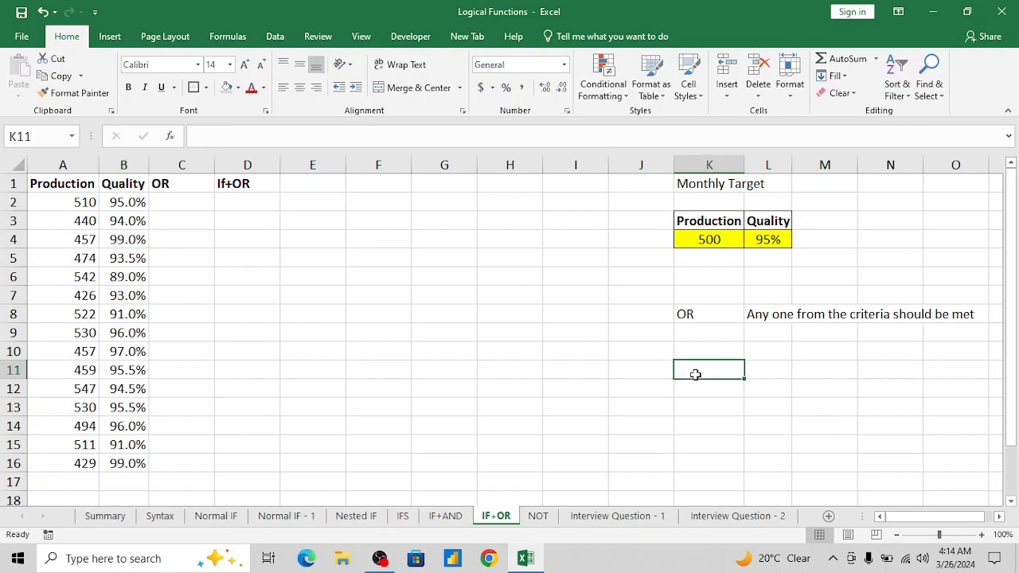
type("Sale")
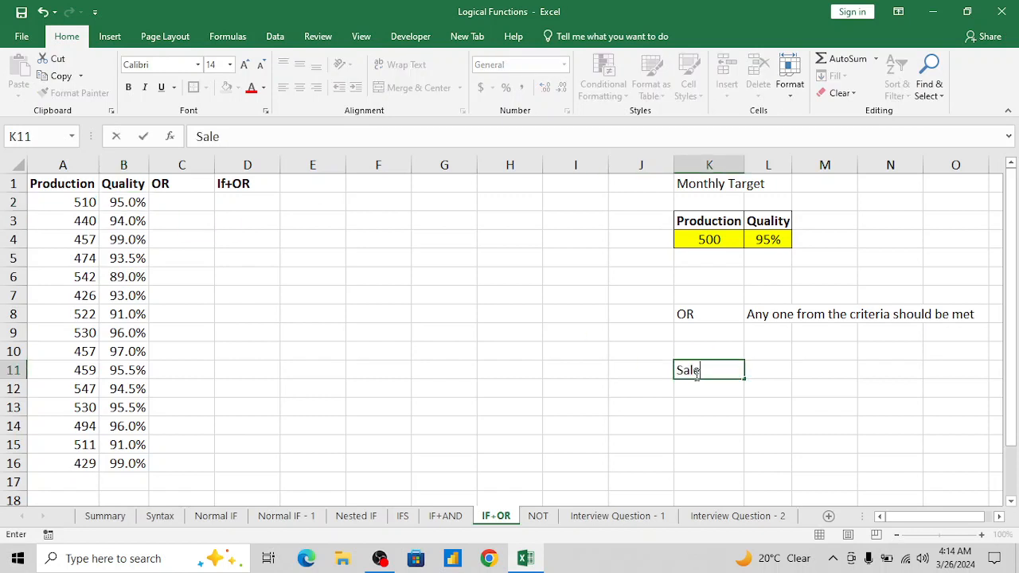
type("s")
key("Return")
key("Return")
key("Up")
key("Down")
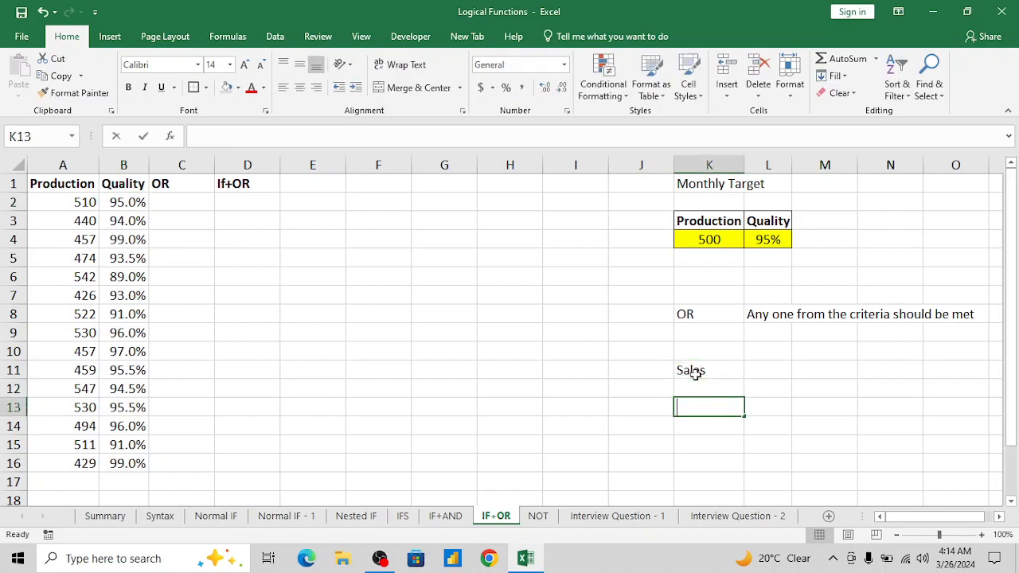
Step: Enter the example label Target in K13, correcting its spelling
type("tartge")
key("BackSpace")
key("BackSpace")
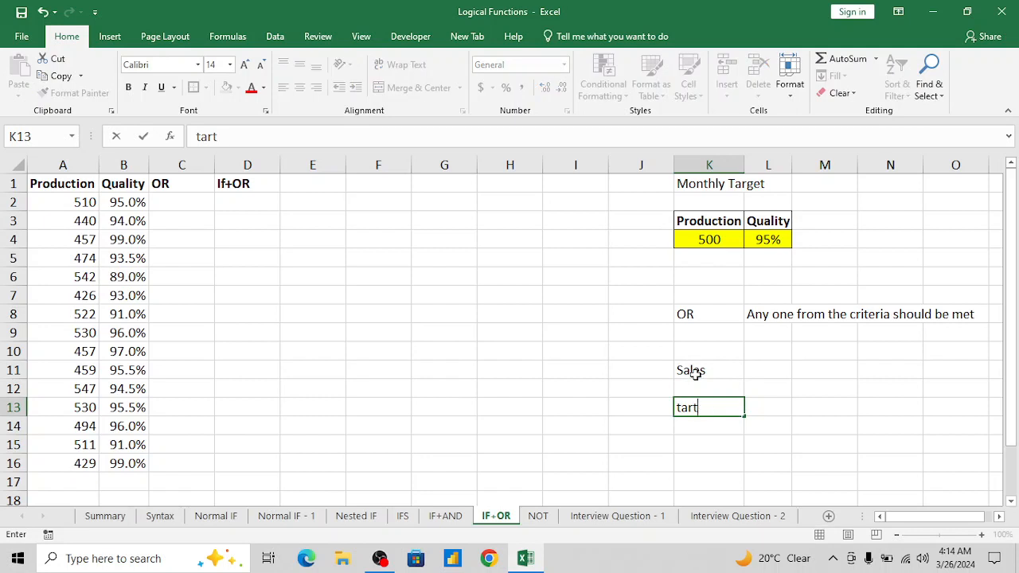
type("gate")
key("Return")
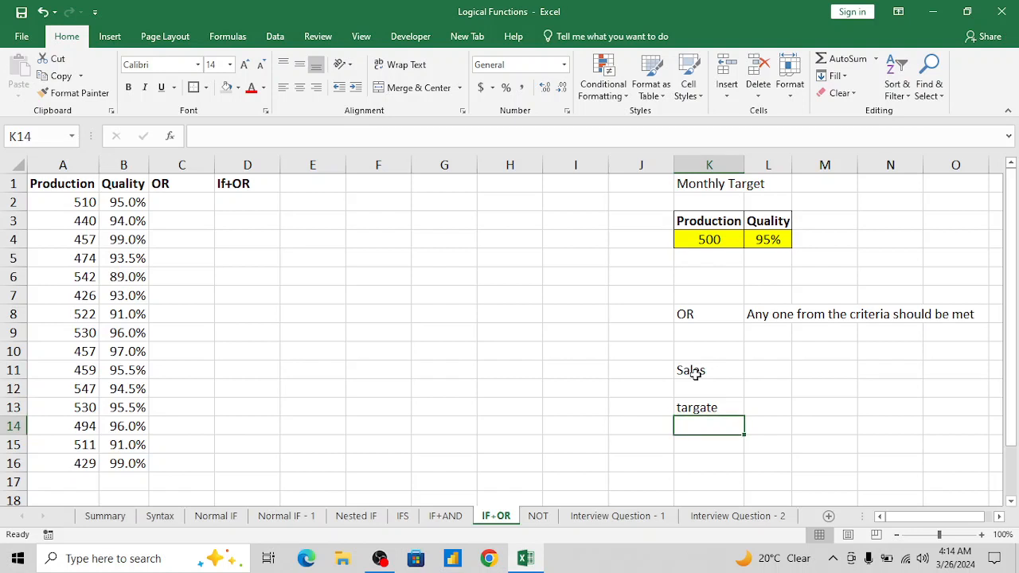
key("Up")
type("Tar")
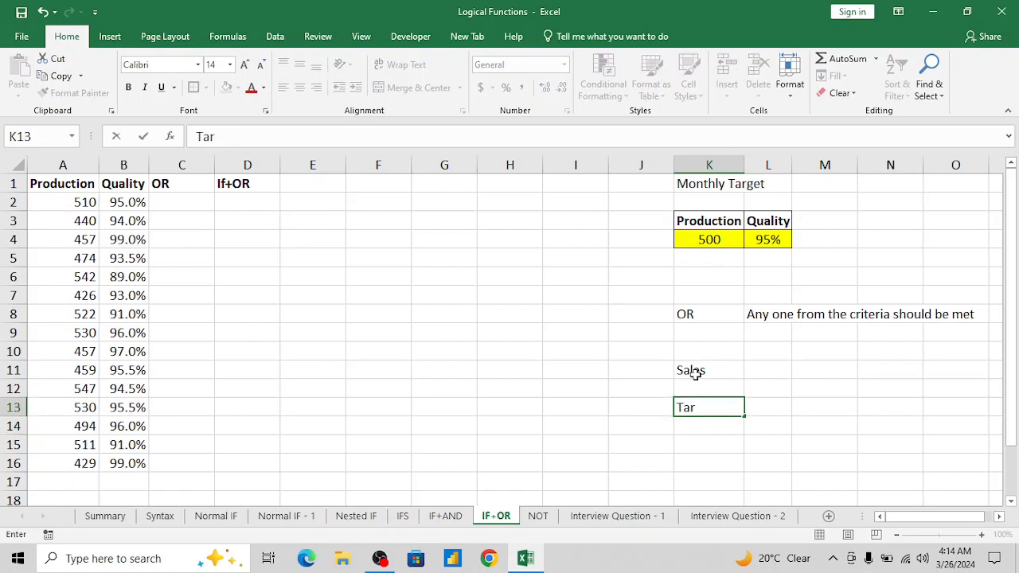
type("get")
key("Return")
Step: Enter the example target values 10 in K15 and 10000 in L15
key("Down")
key("Down")
key("Down")
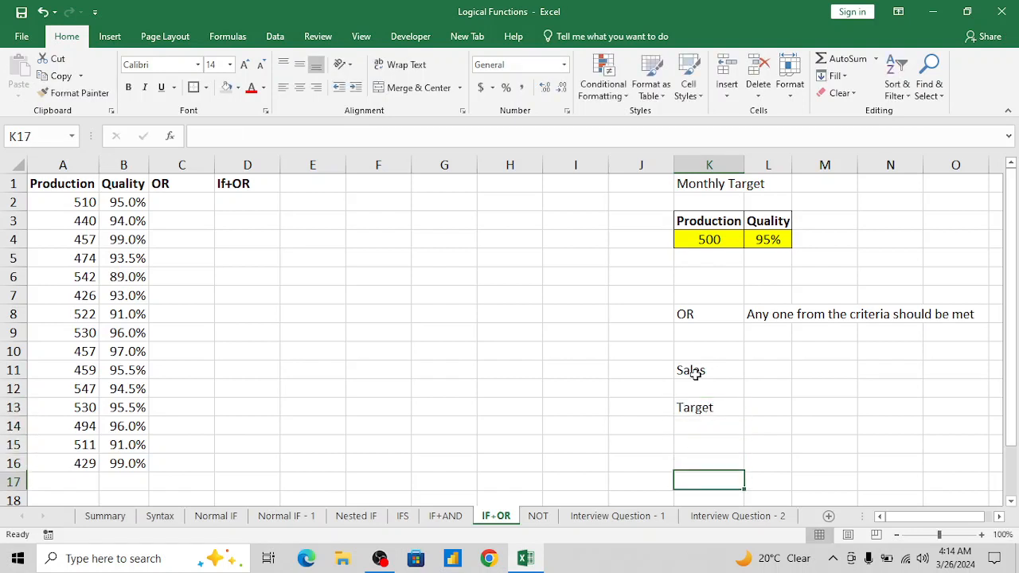
key("Up")
key("Up")
key("Down")
key("Down")
key("Down")
key("Down")
key("Down")
key("Up")
key("Up")
key("Up")
key("Up")
key("Up")
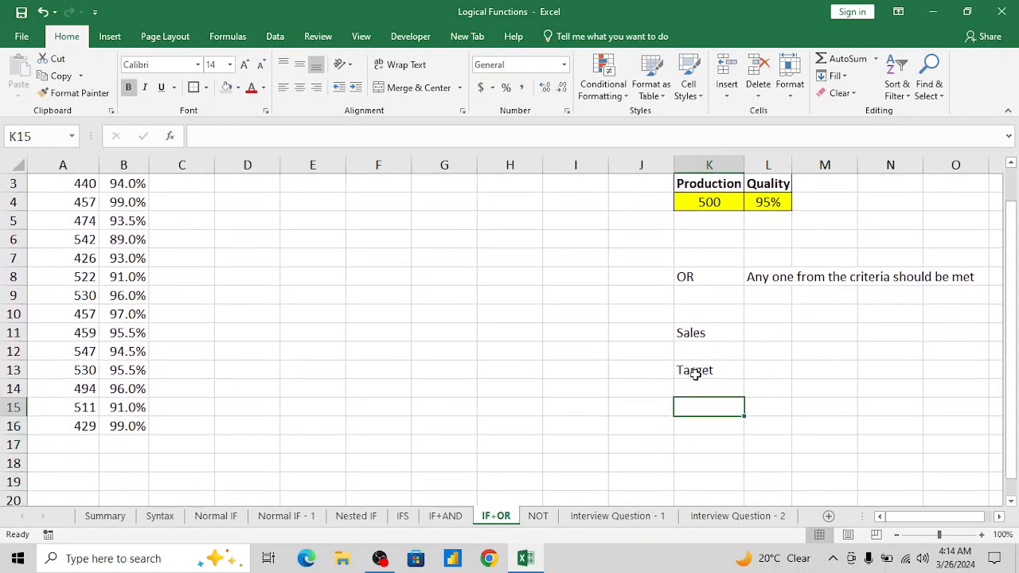
key("Up")
key("Down")
type("10")
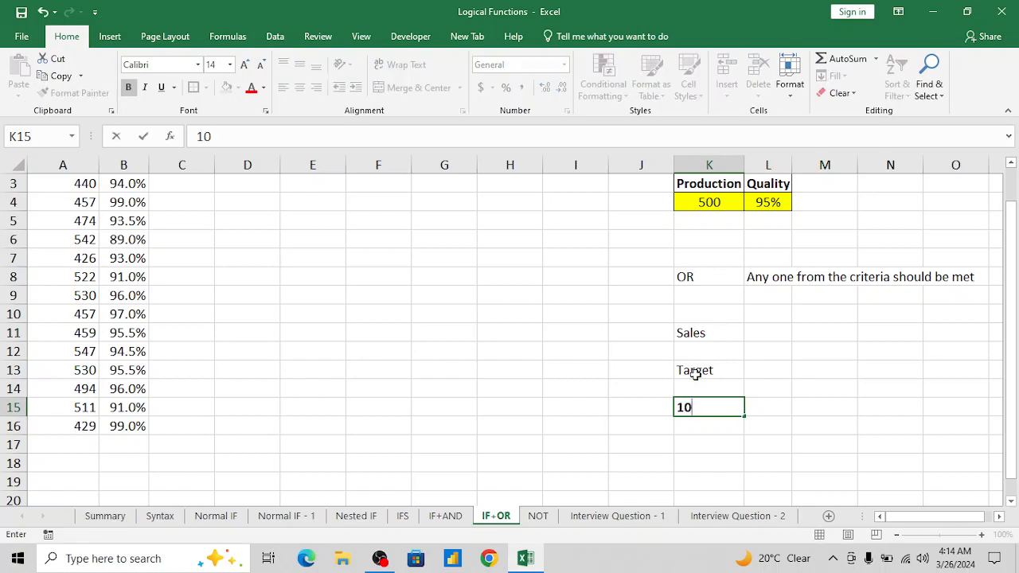
key("Tab")
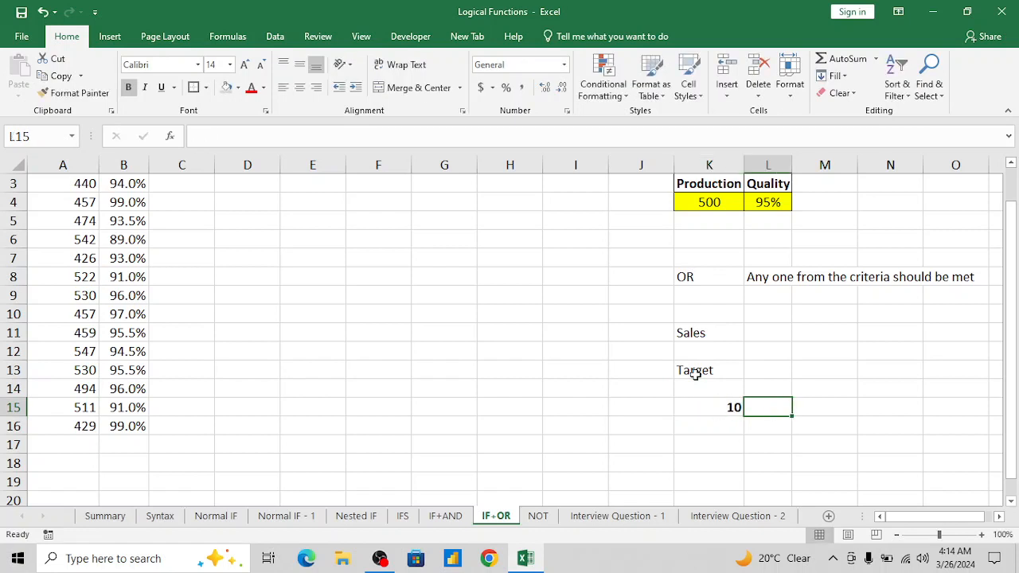
type("10000")
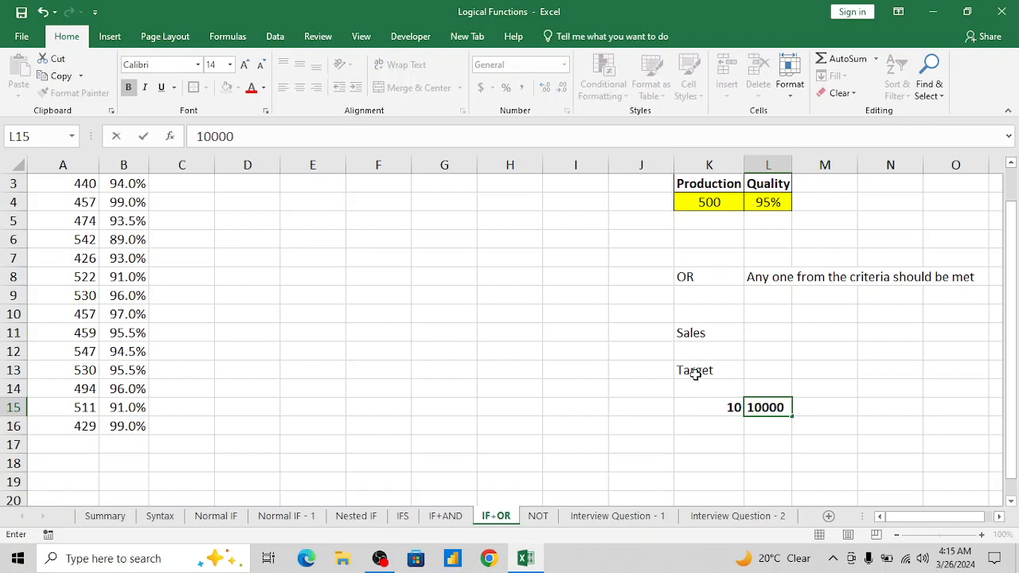
key("Return")
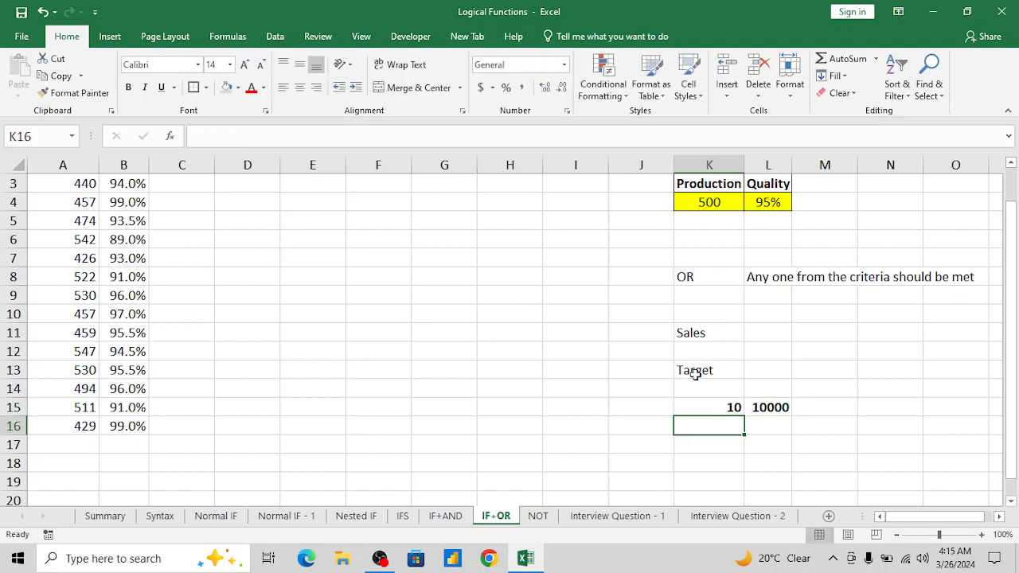
Step: Review the two example sales target values in K15:L15
key("Up")
key("shift+Right")
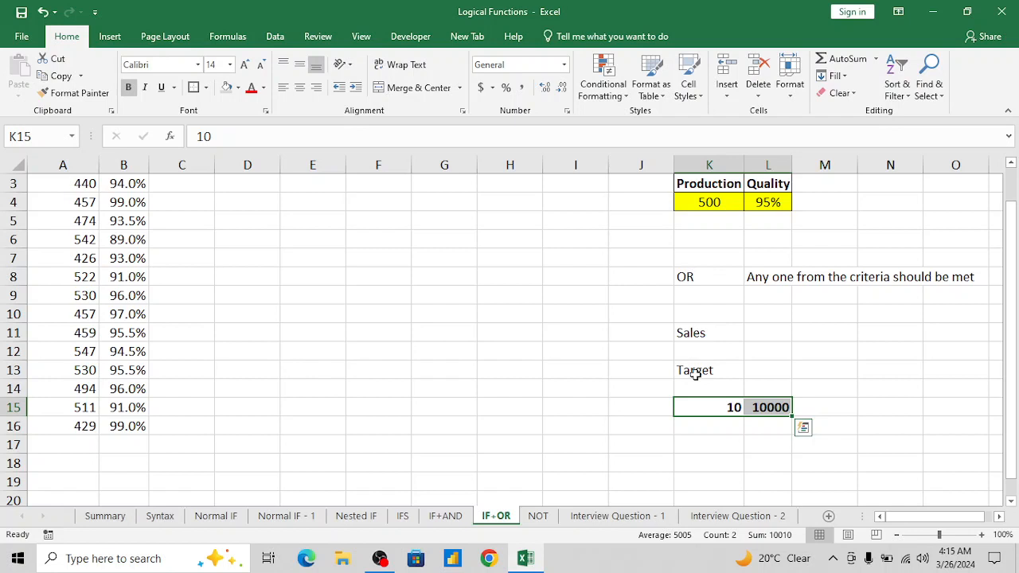
key("shift+Left")
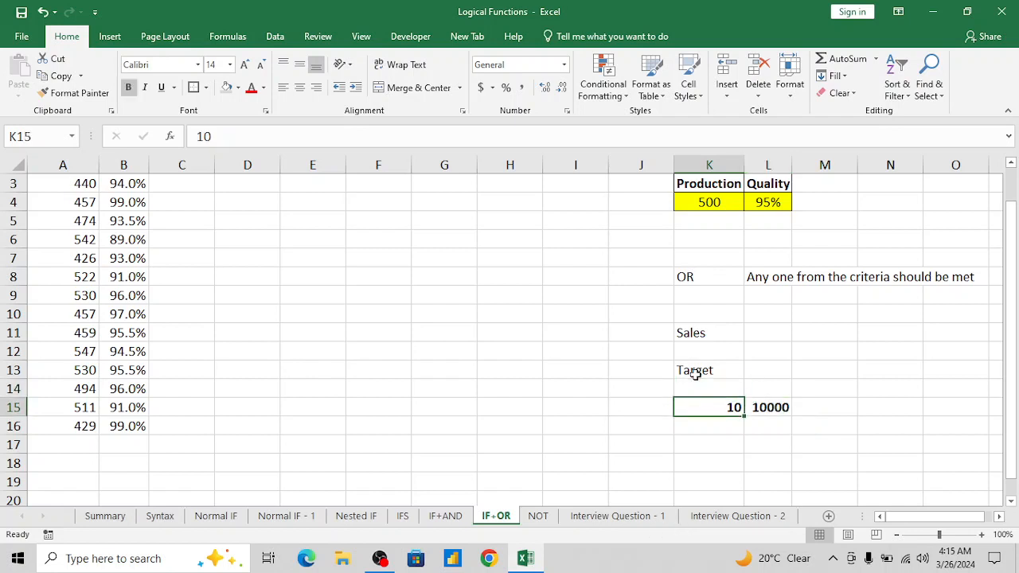
key("Right")
key("Left")
key("Right")
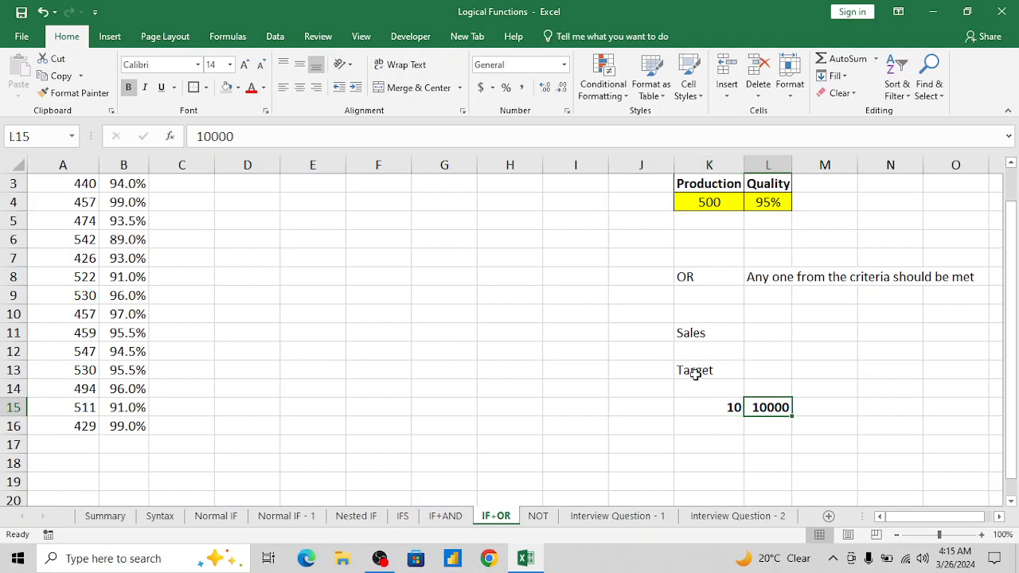
Step: Enter an OR formula in C2 testing A2>=$K$4 or B2>=L4 against the monthly production and quality targets
key("Left")
key("Left")
key("Left")
key("Left")
key("Left")
key("Left")
key("Left")
key("Left")
key("Left")
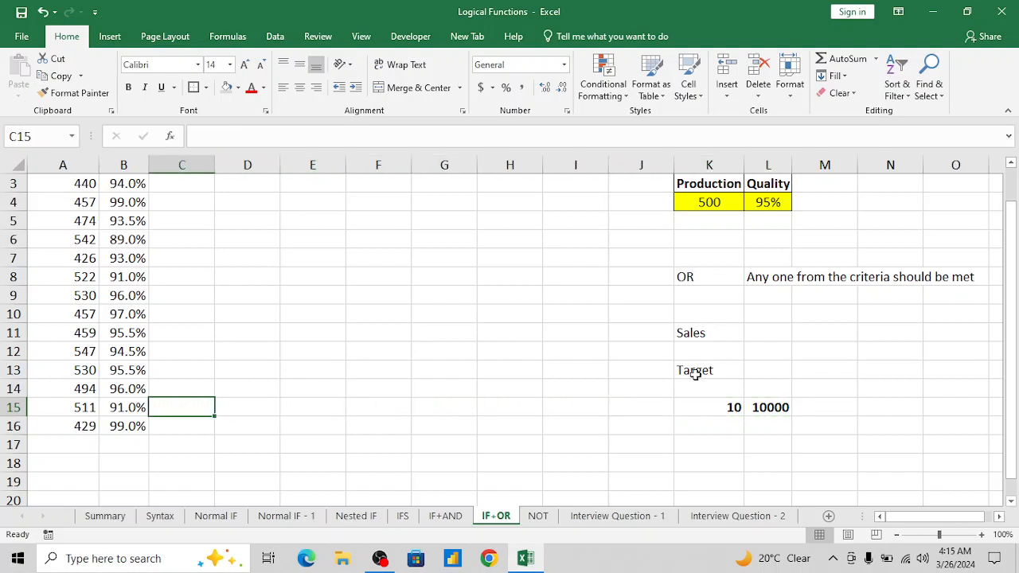
key("Up")
key("Up")
key("Up")
key("Up")
key("Up")
key("Up")
key("Up")
key("Up")
key("Up")
key("Up")
key("Up")
key("Up")
key("Up")
type("=or")
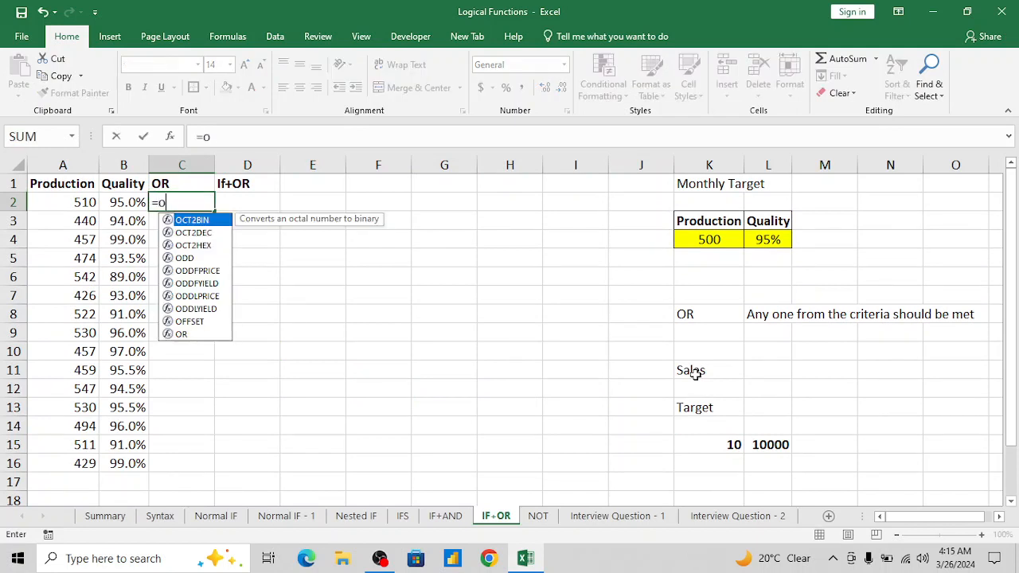
key("Tab")
key("Left")
key("Left")
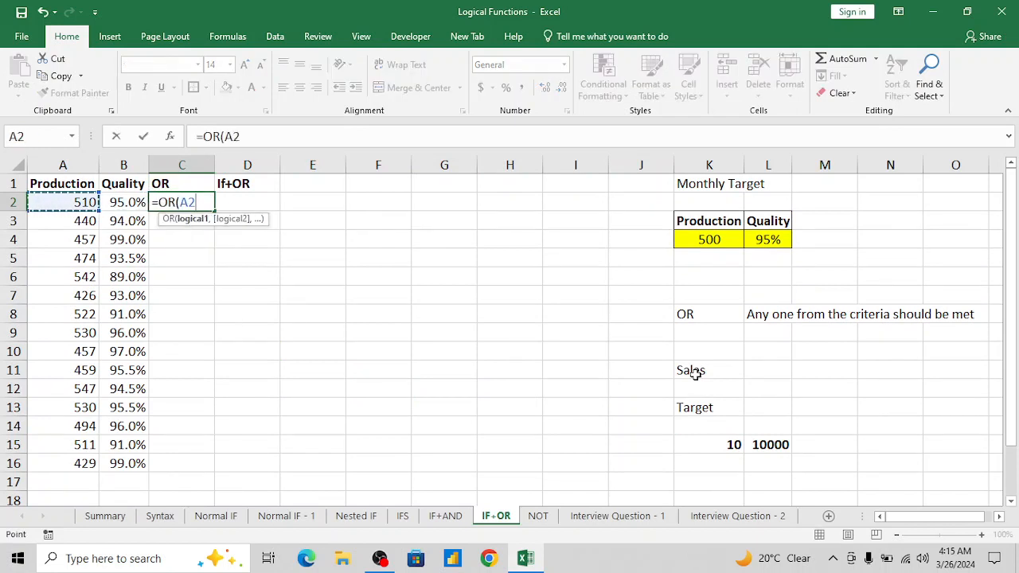
type(">=")
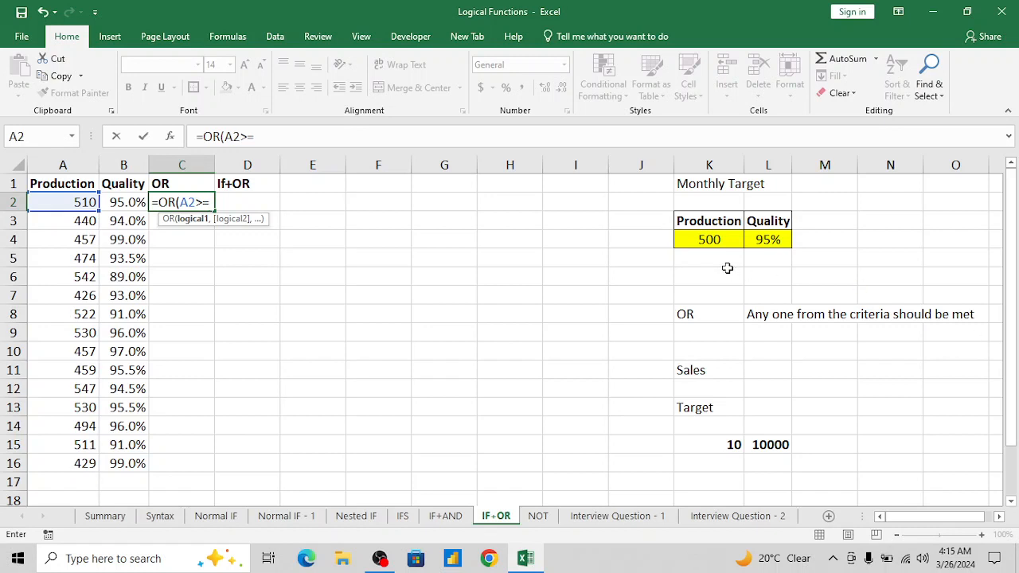
left_click(706, 243)
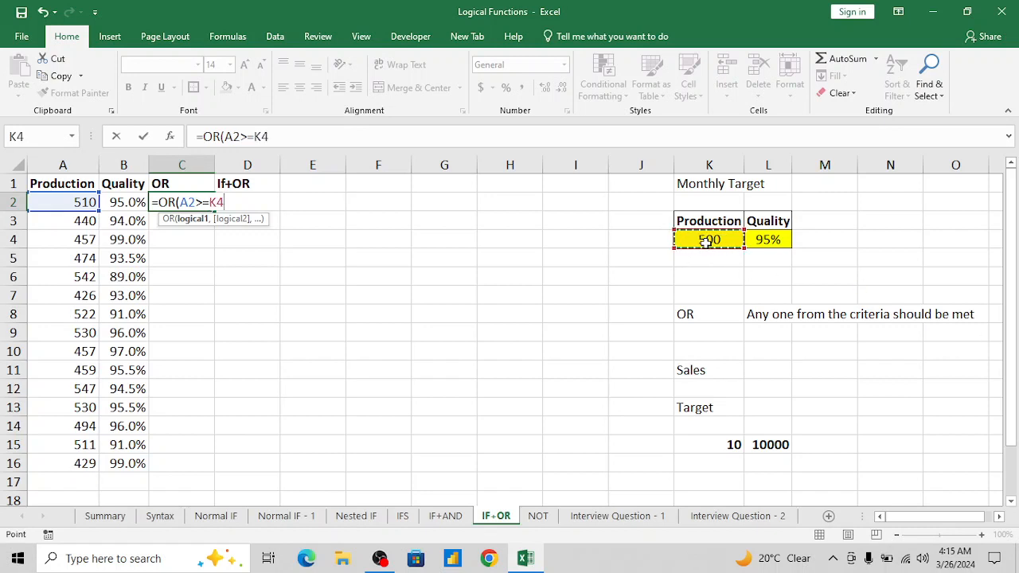
key("F4")
type(",")
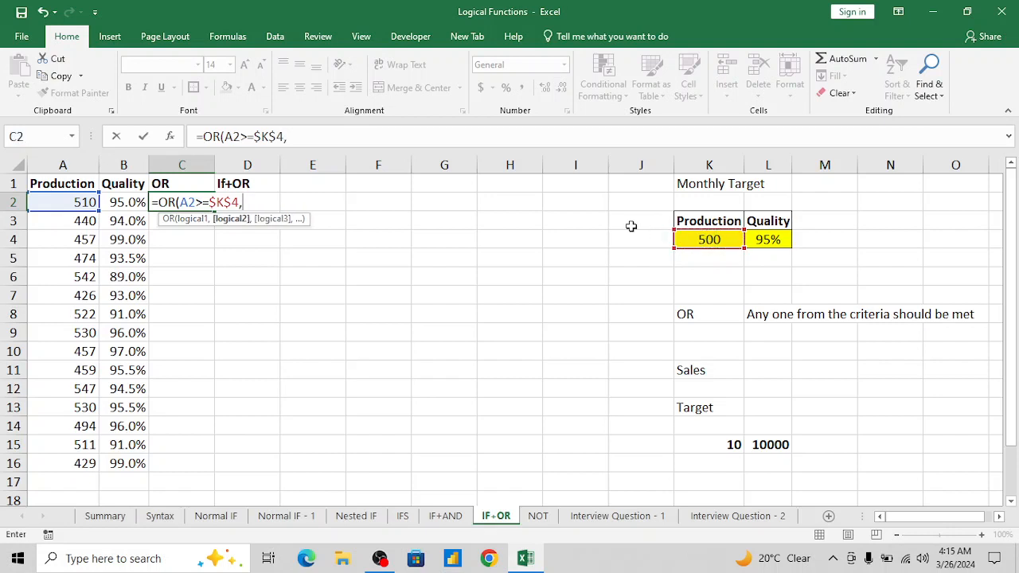
left_click(137, 202)
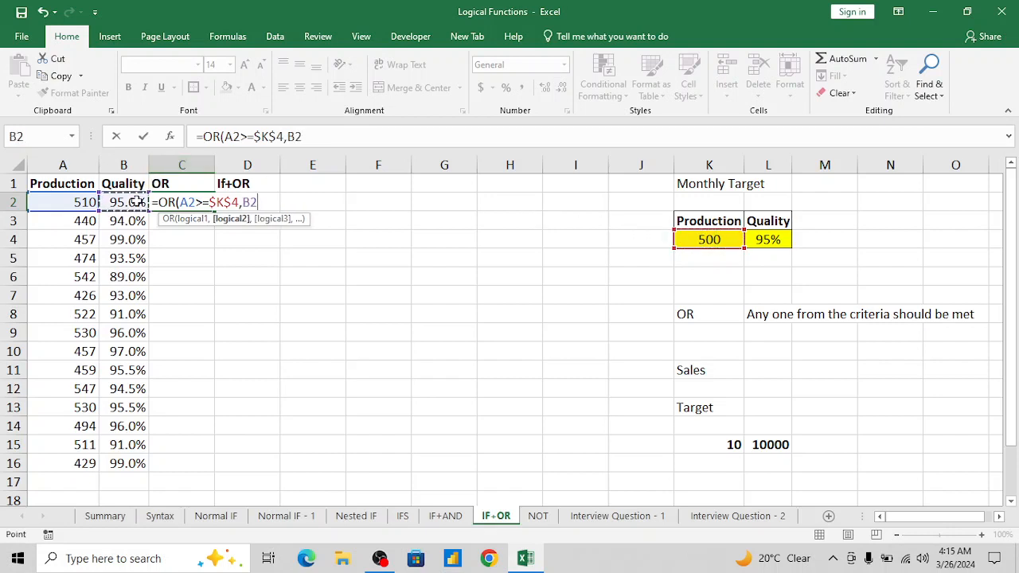
type(">=")
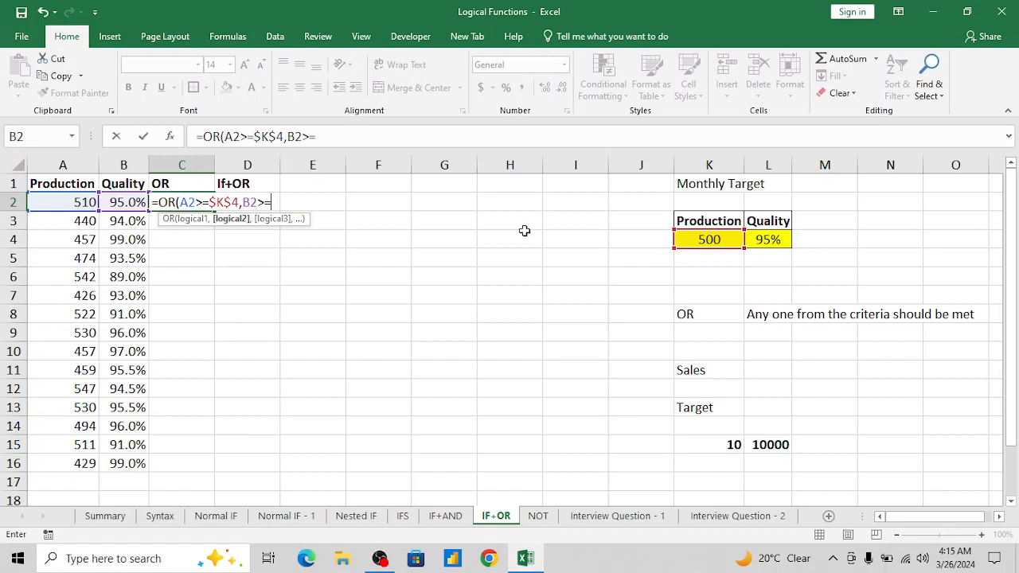
left_click(771, 240)
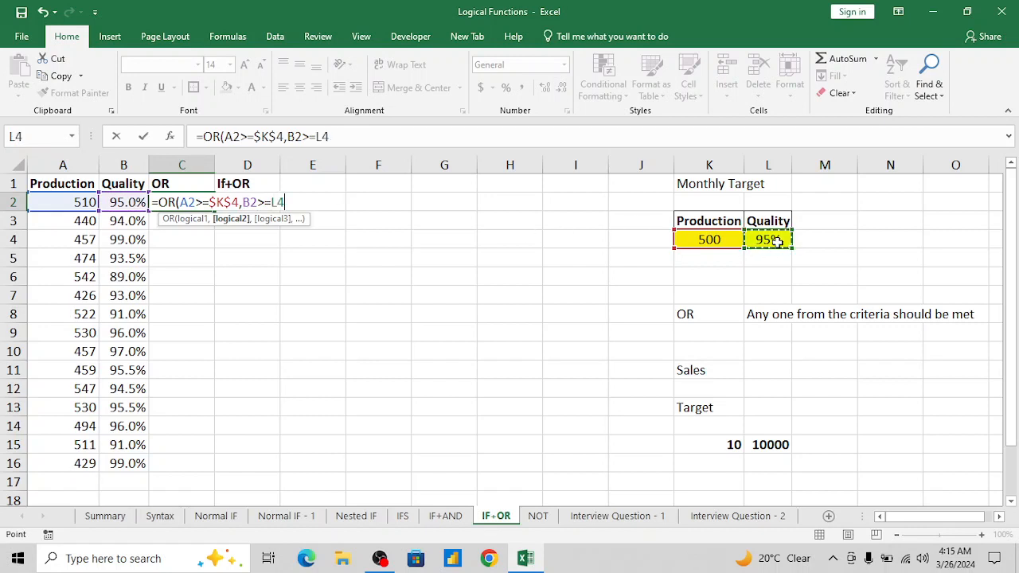
type(")")
key("ctrl+Return")
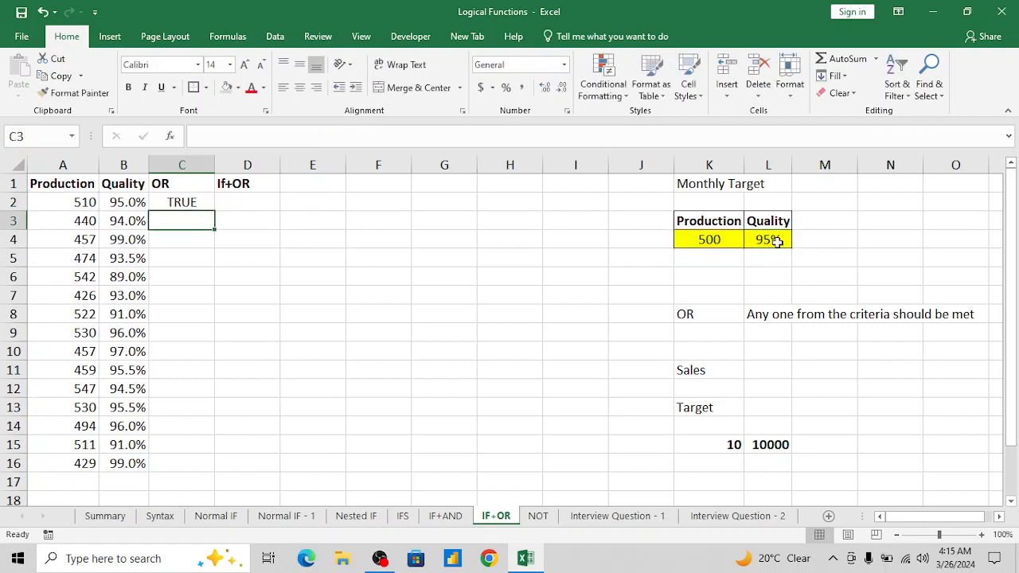
Step: Make the quality target reference in the C2 formula absolute as $L$4
left_click(323, 137)
key("F4")
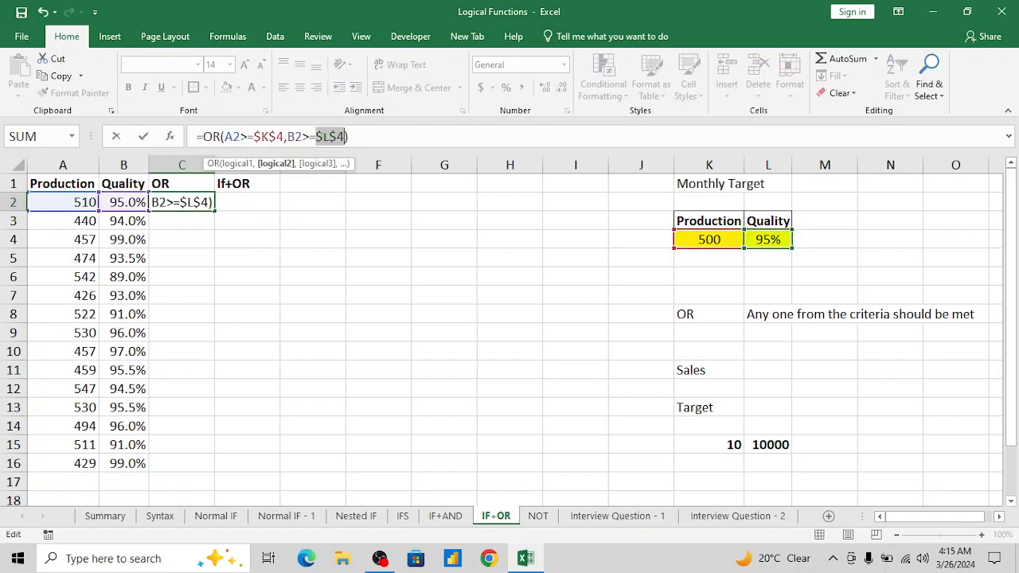
key("shift+Return")
Step: Copy the OR formula from C2 down the column through C16
key("Down")
key("ctrl+c")
key("Left")
key("ctrl+Down")
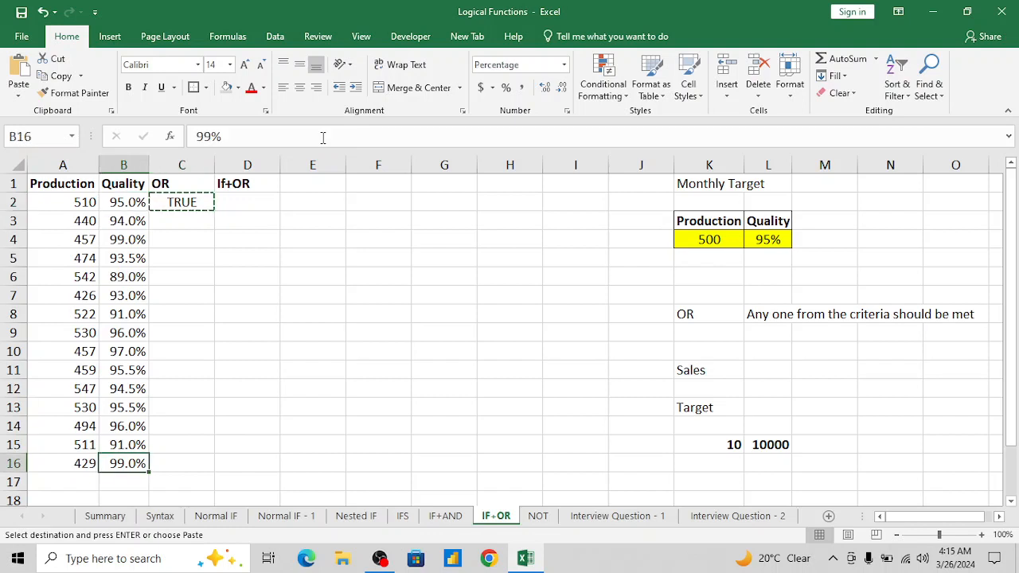
key("Right")
key("ctrl+shift+Up")
key("Return")
Step: Check the OR result in row 3 against that row's production and quality values
key("Up")
key("Up")
key("Up")
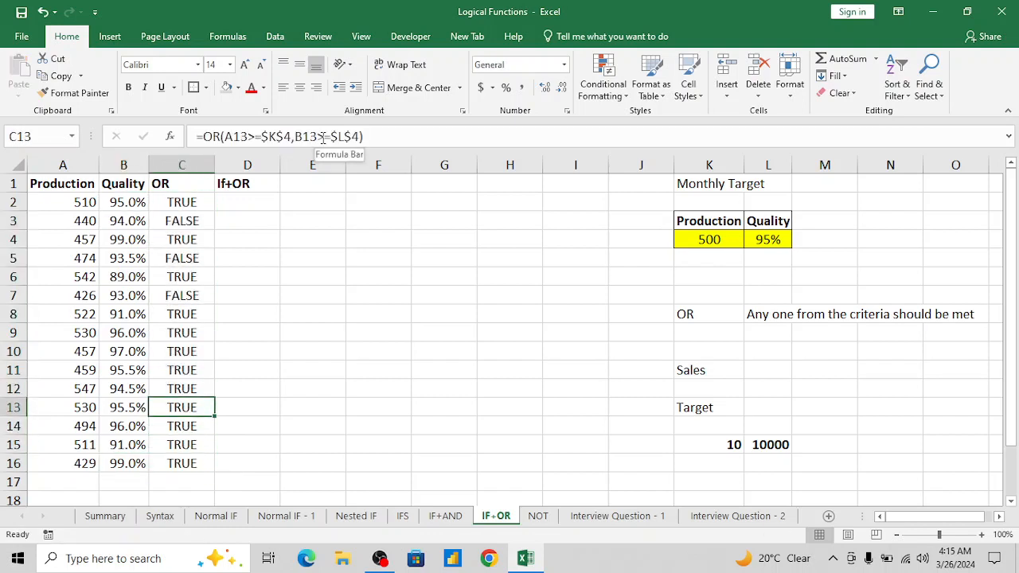
key("ctrl+Up")
key("Down")
key("Down")
key("Left")
key("Left")
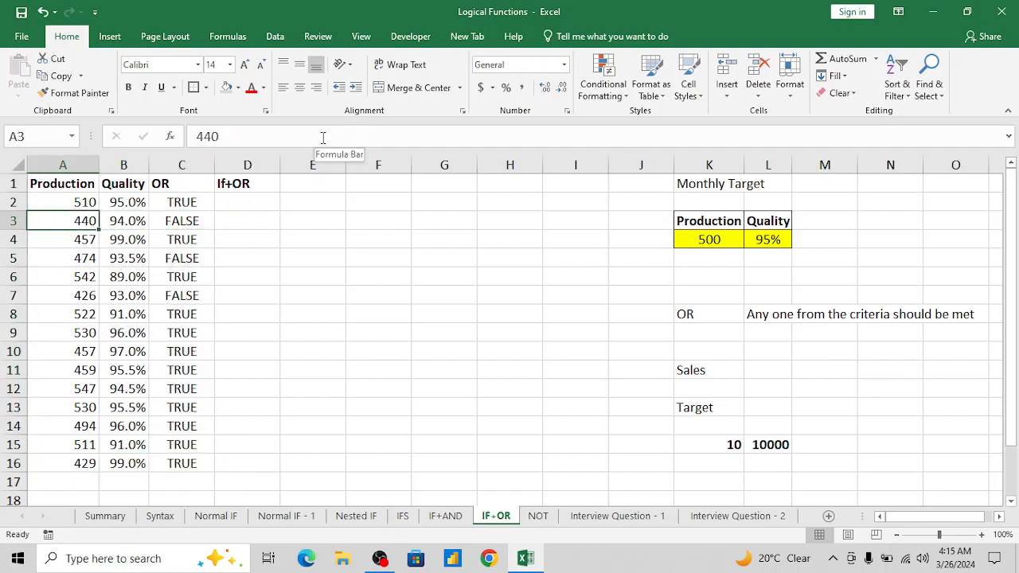
key("shift+Right")
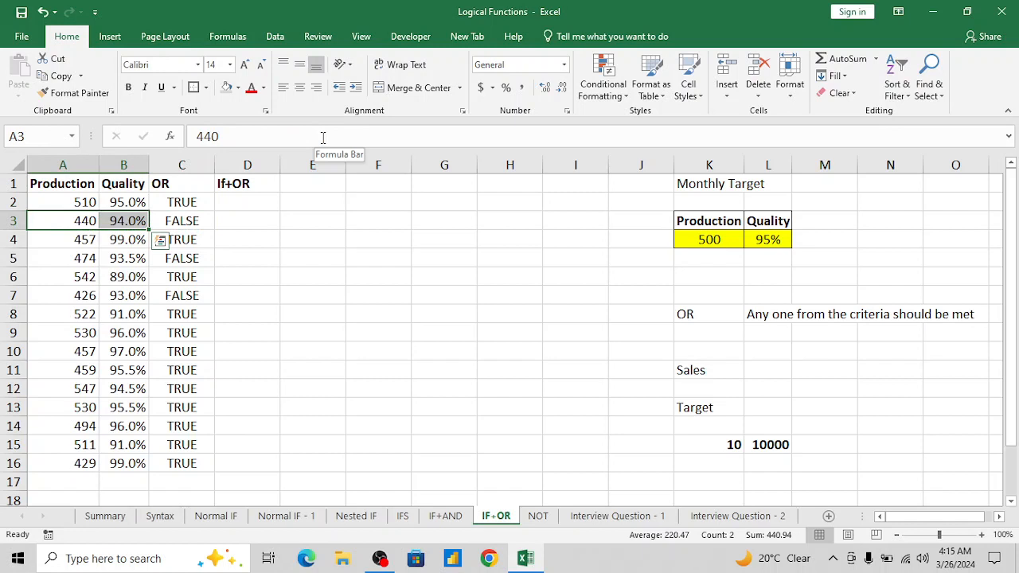
key("Right")
key("Right")
Step: Check the OR results in rows 5 and 7 against their production and quality values
key("Down")
key("Down")
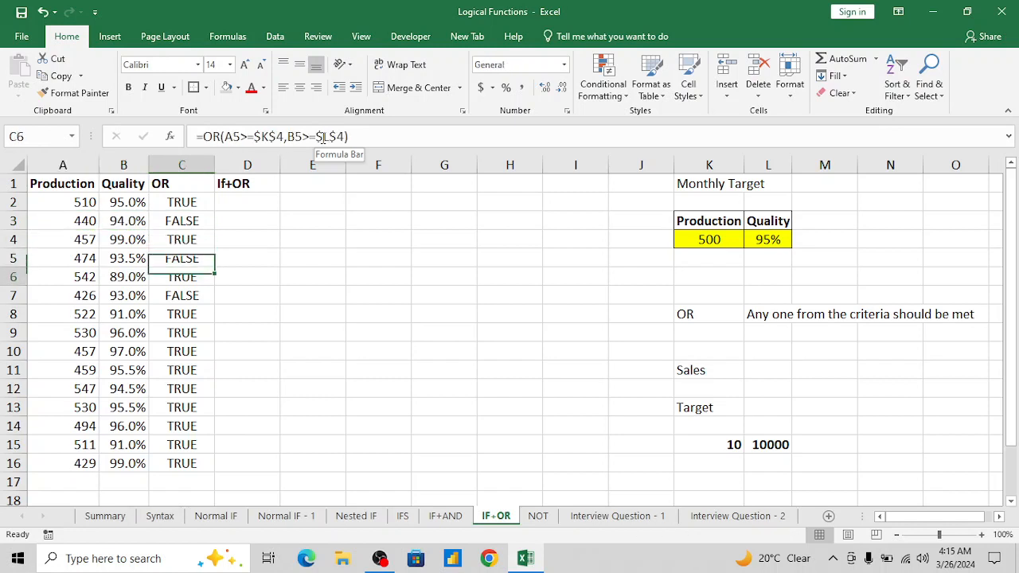
key("Down")
key("Up")
key("Left")
key("Left")
key("shift+Right")
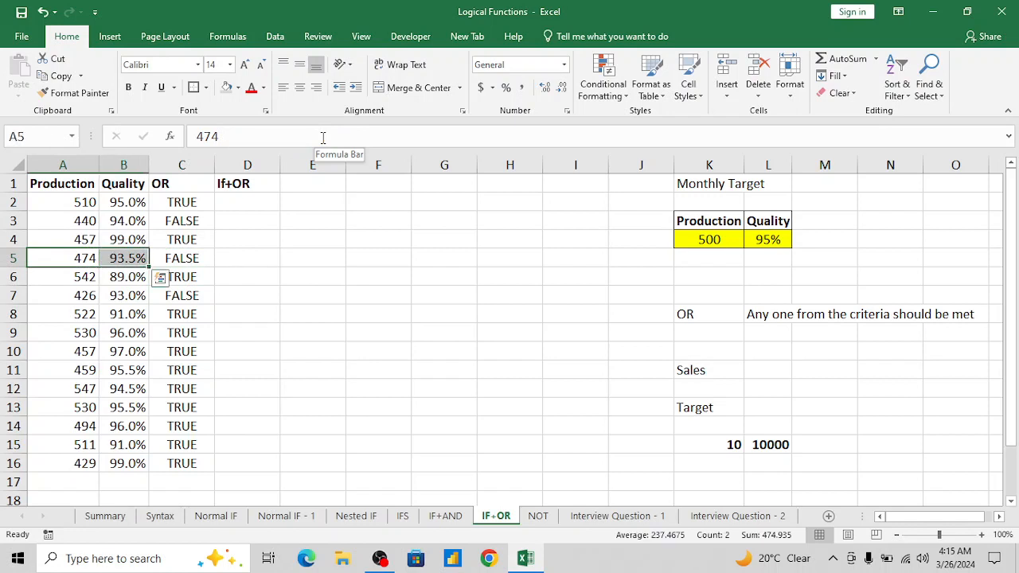
key("Down")
key("Down")
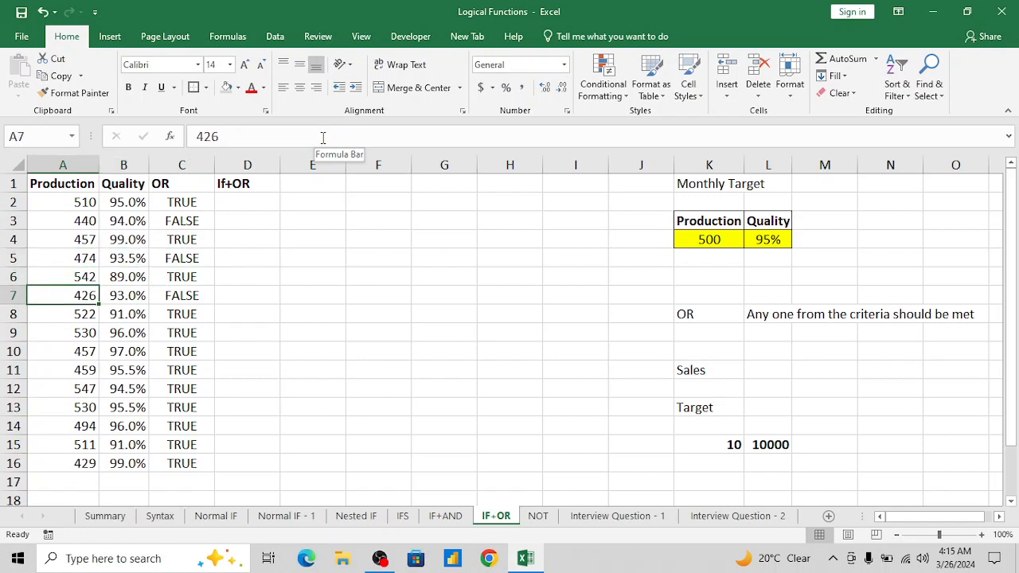
key("Right")
key("Right")
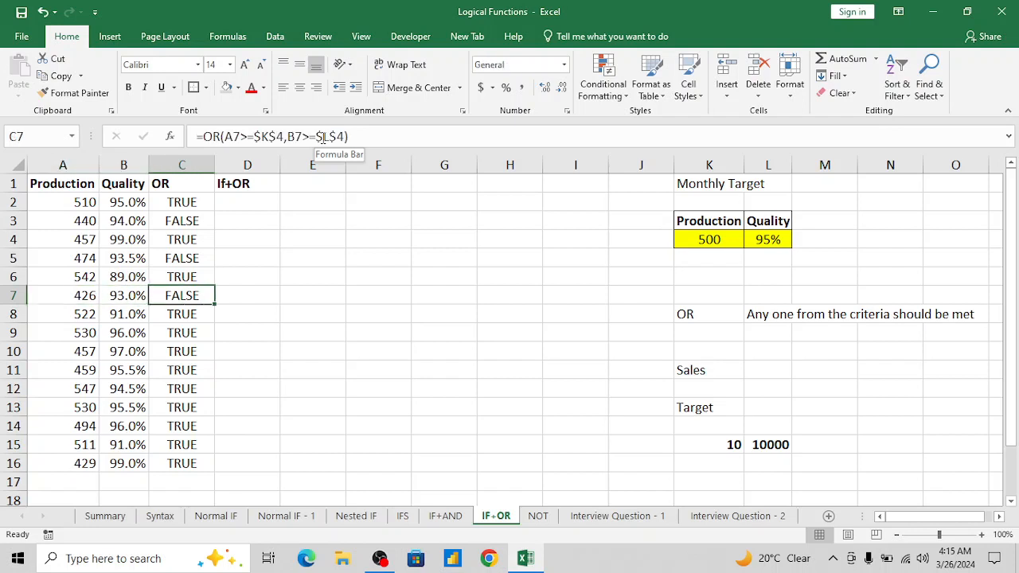
Step: Compare the production value in A8 with the monthly production target in K4
key("Down")
key("Left")
key("Left")
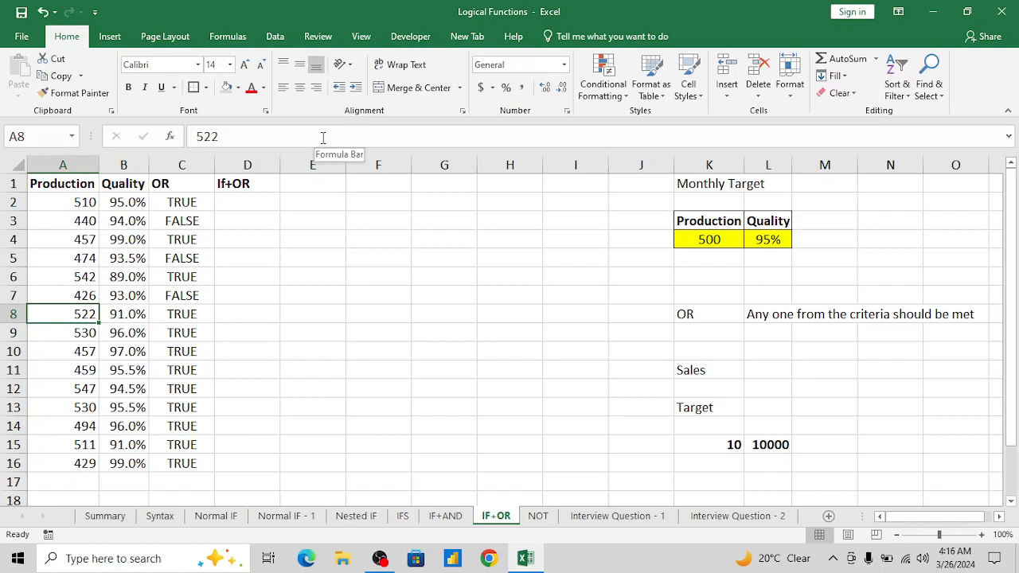
key("Right")
key("Left")
left_click(709, 239)
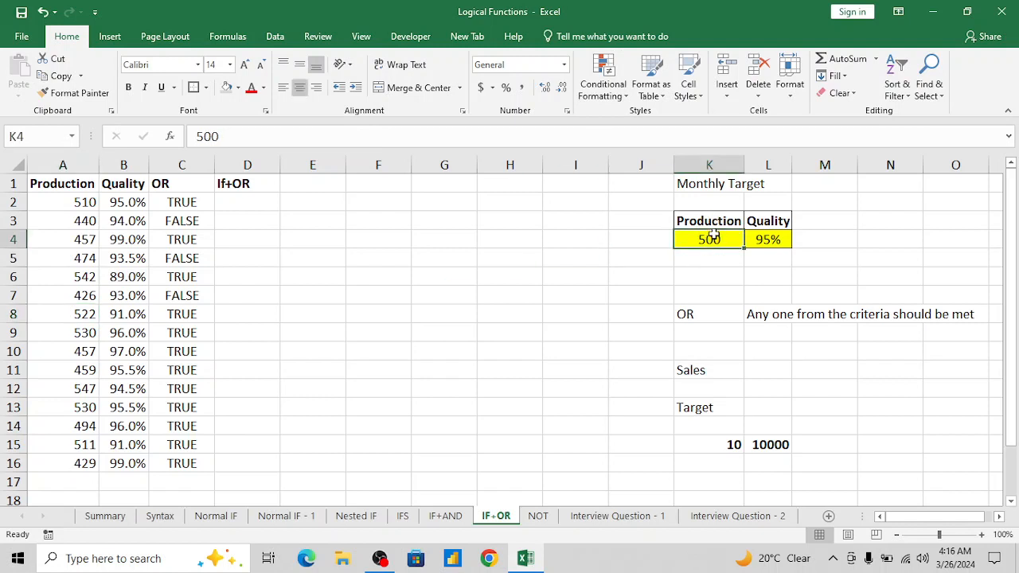
left_click(193, 271)
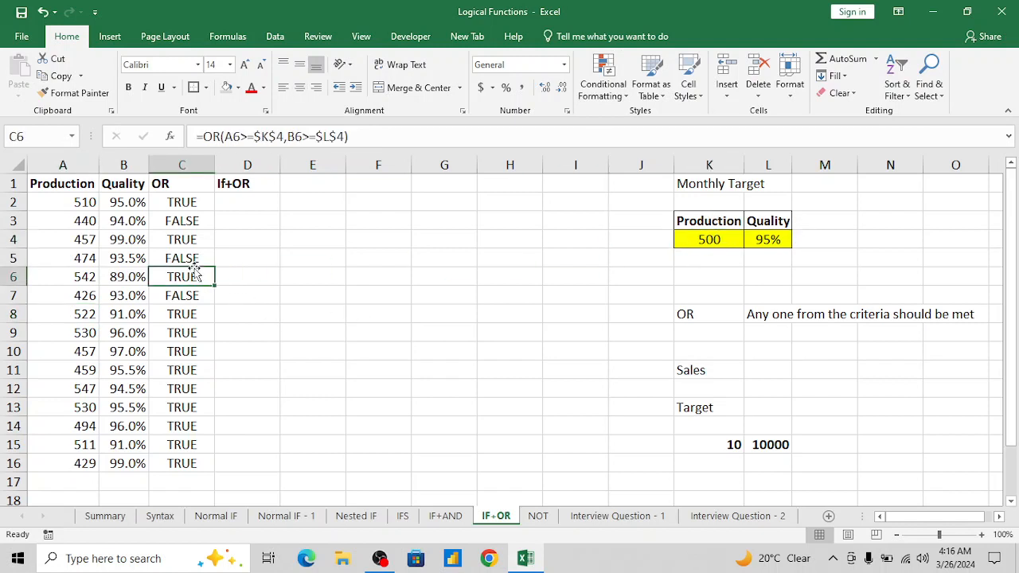
Step: Start an IF formula in D2 with a nested OR function as its logical test
key("ctrl+Up")
key("Right")
key("Down")
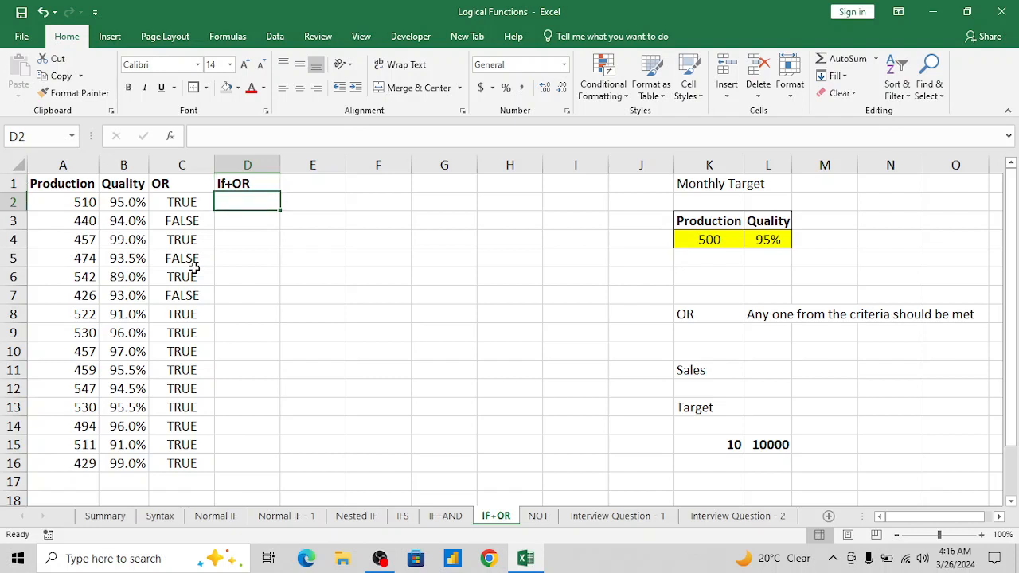
type("=if")
key("Tab")
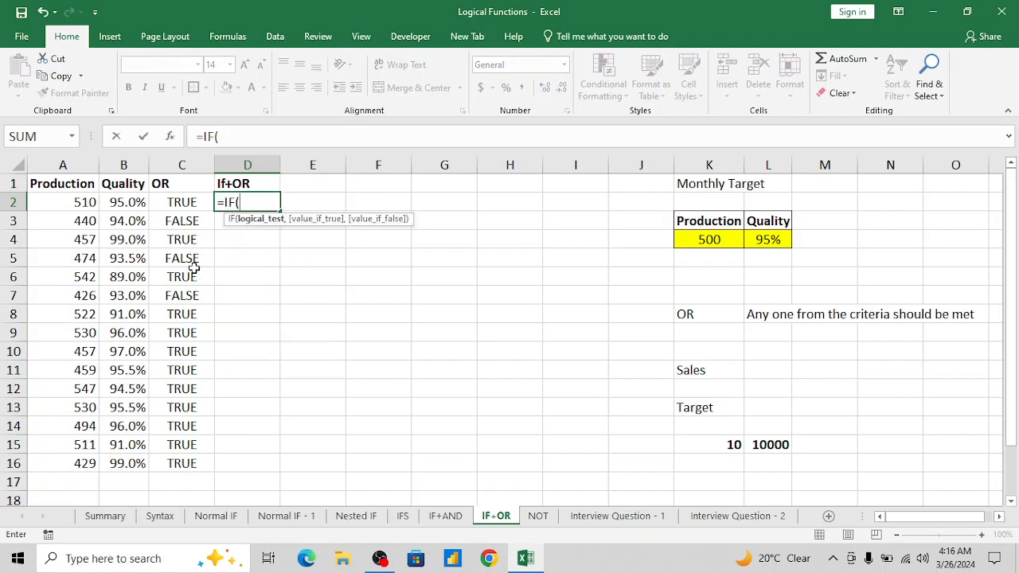
key("Left")
key("Left")
key("Left")
key("BackSpace")
key("BackSpace")
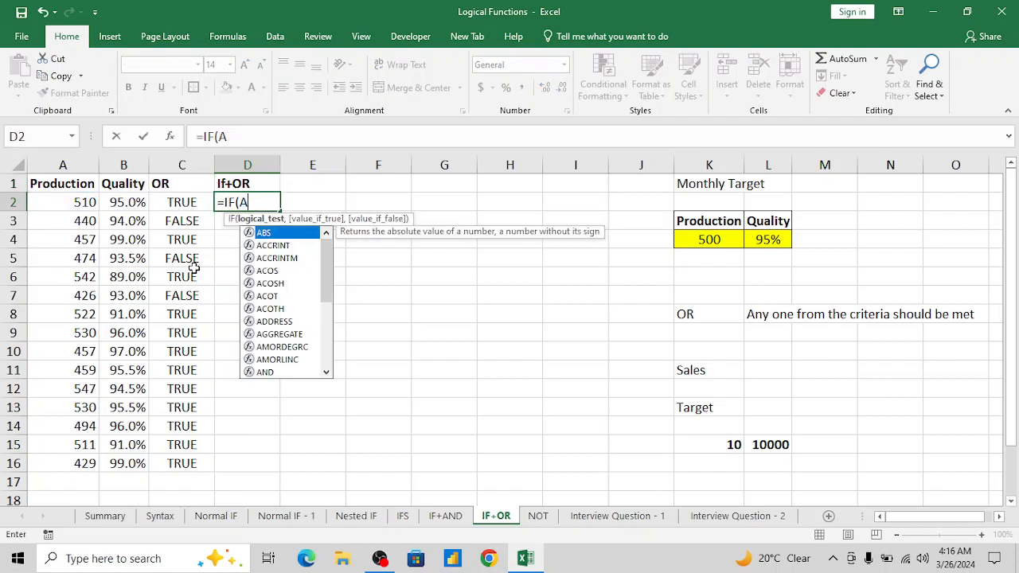
type("or")
key("Tab")
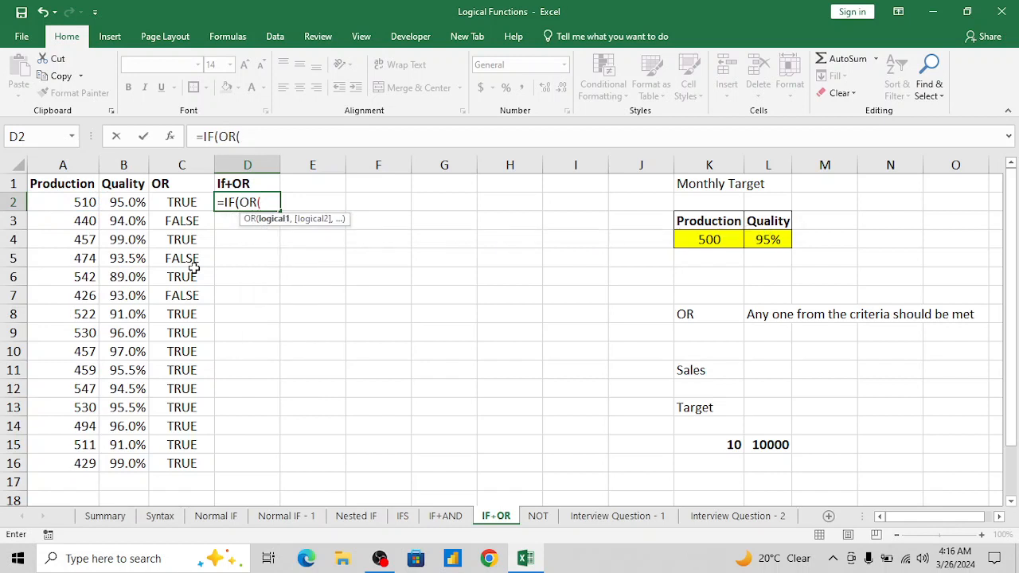
Step: Set the OR conditions in the D2 formula to A2>=$K$4 and B2>=$L$4, and close the OR function
left_click(78, 202)
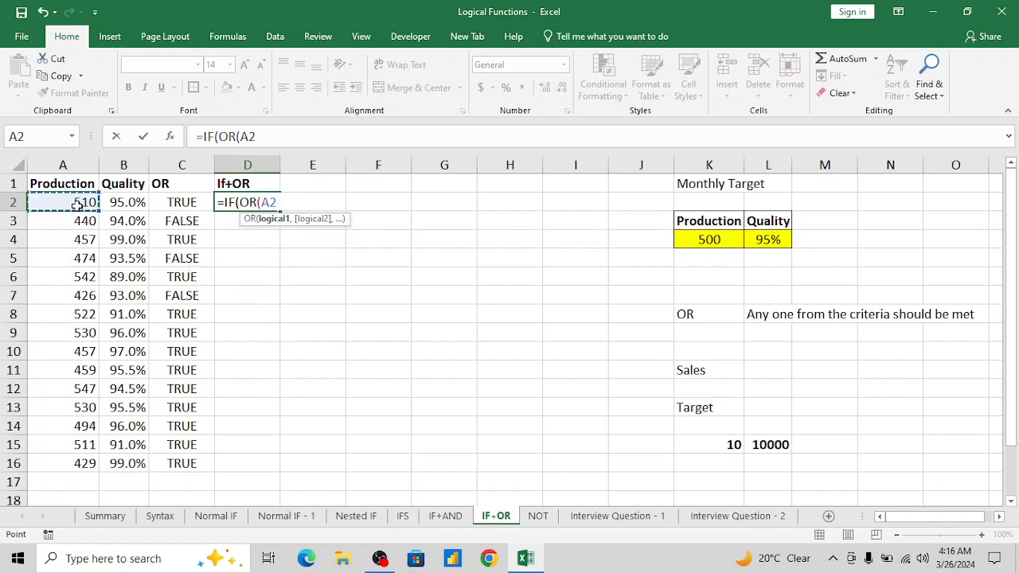
type(">=")
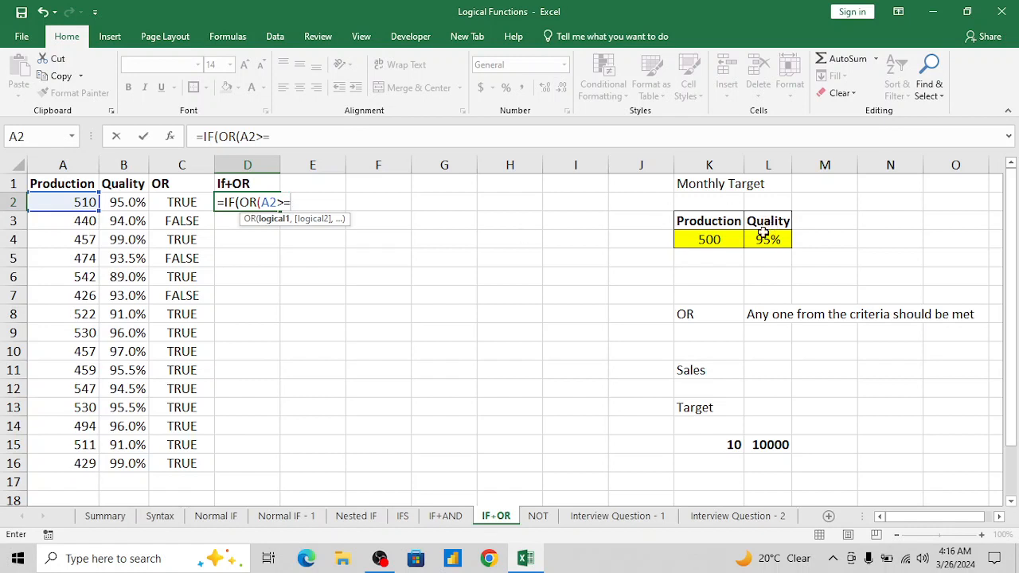
left_click(719, 237)
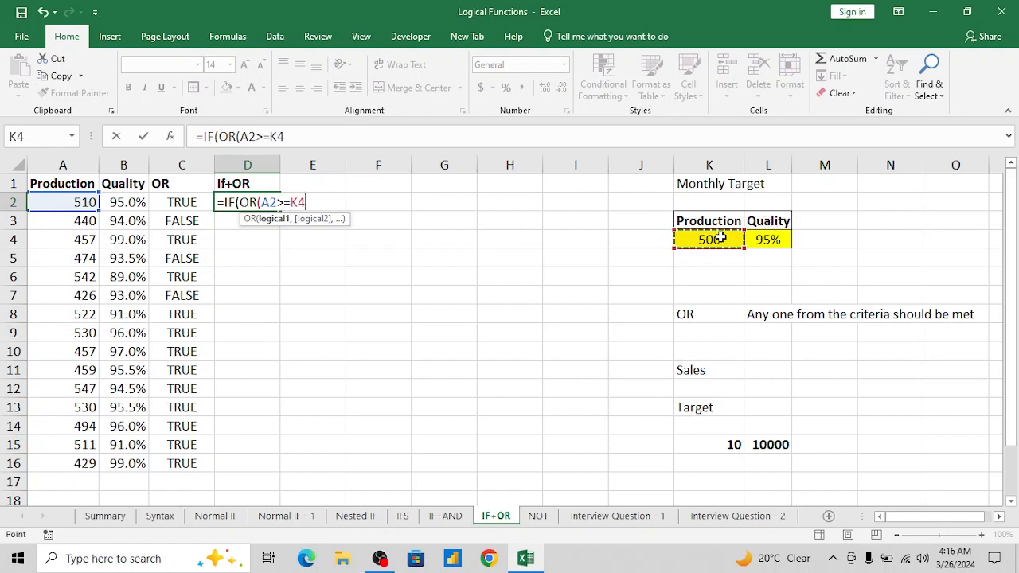
key("F4")
type(",")
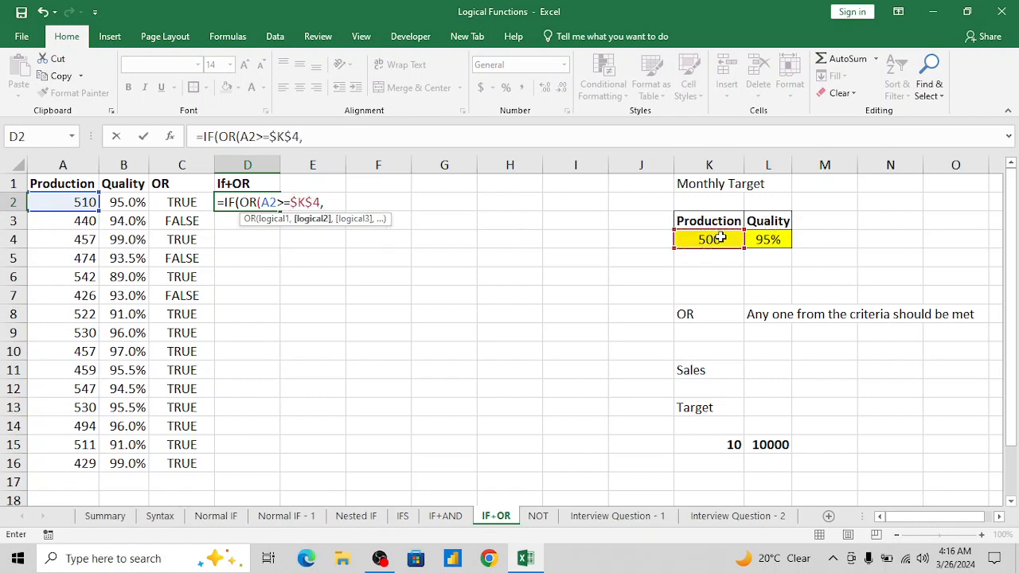
left_click(129, 202)
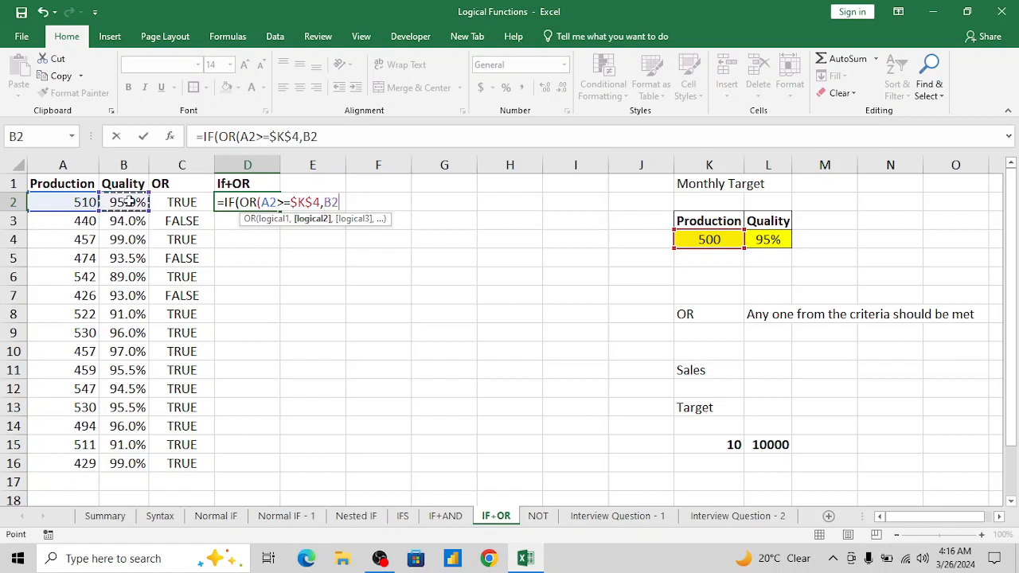
type(">=")
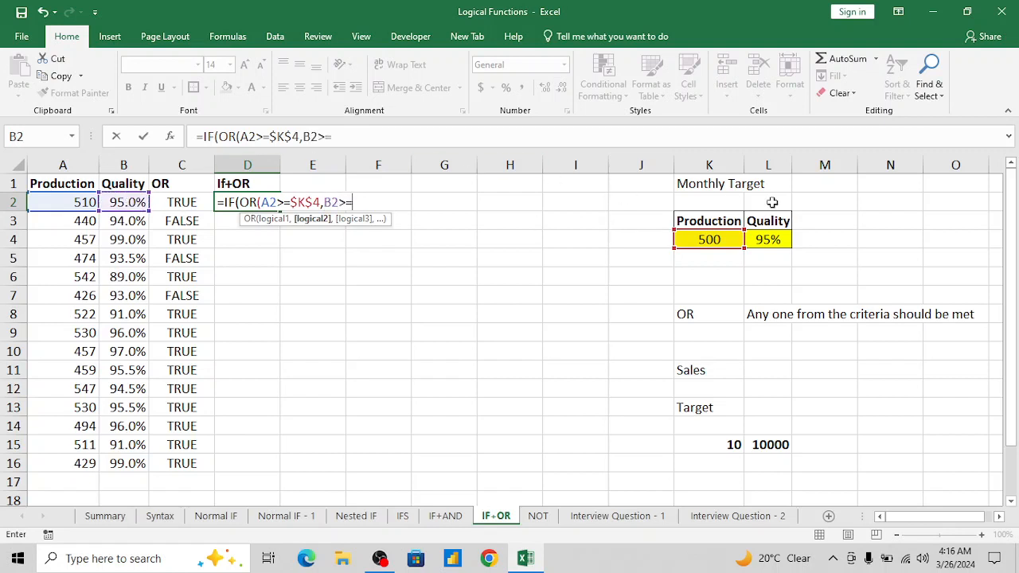
left_click(772, 240)
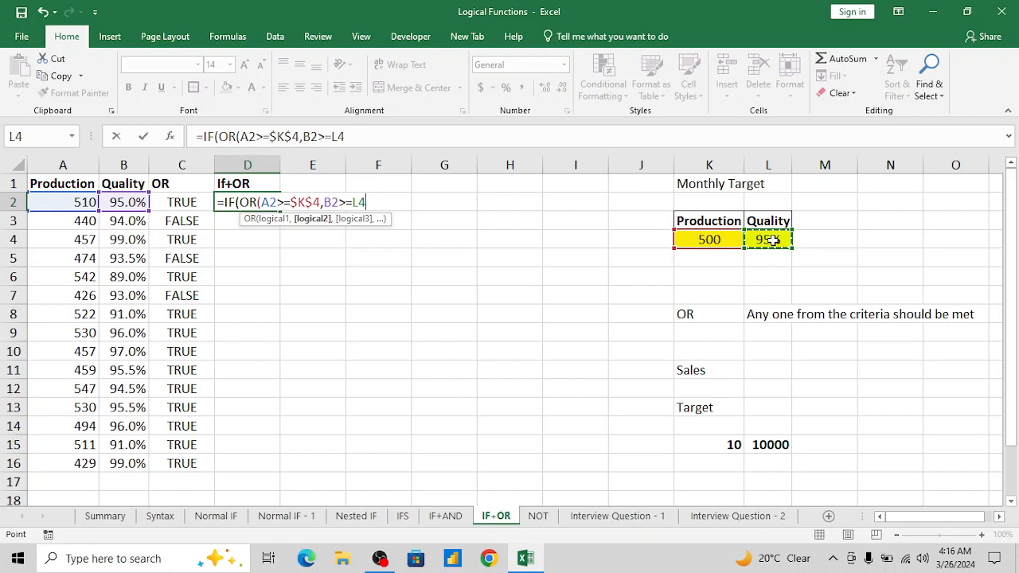
key("F4")
type("),")
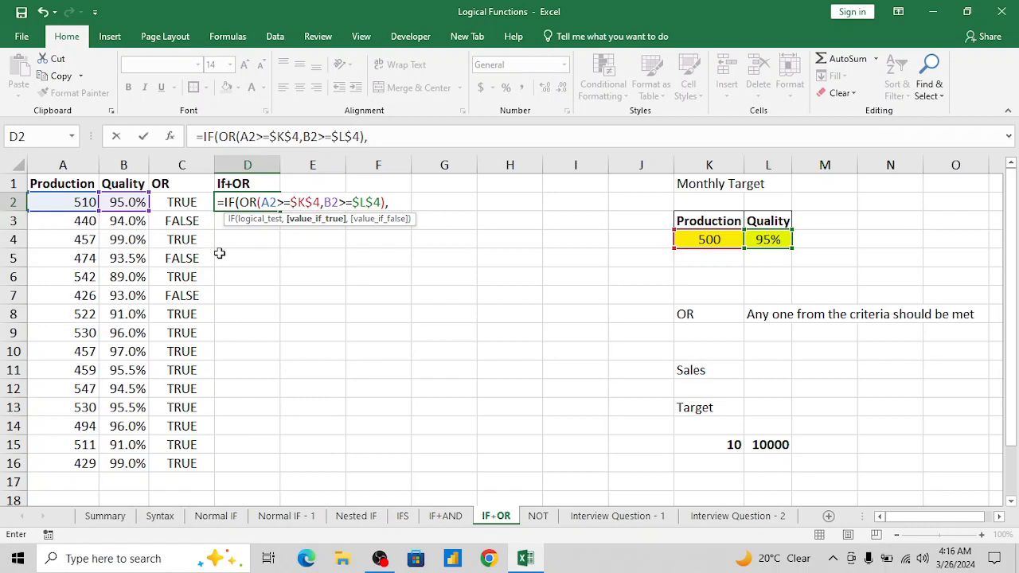
Step: Set the IF formula's true result in D2 to "You are Eligible for P4P"
type("\"You are ")
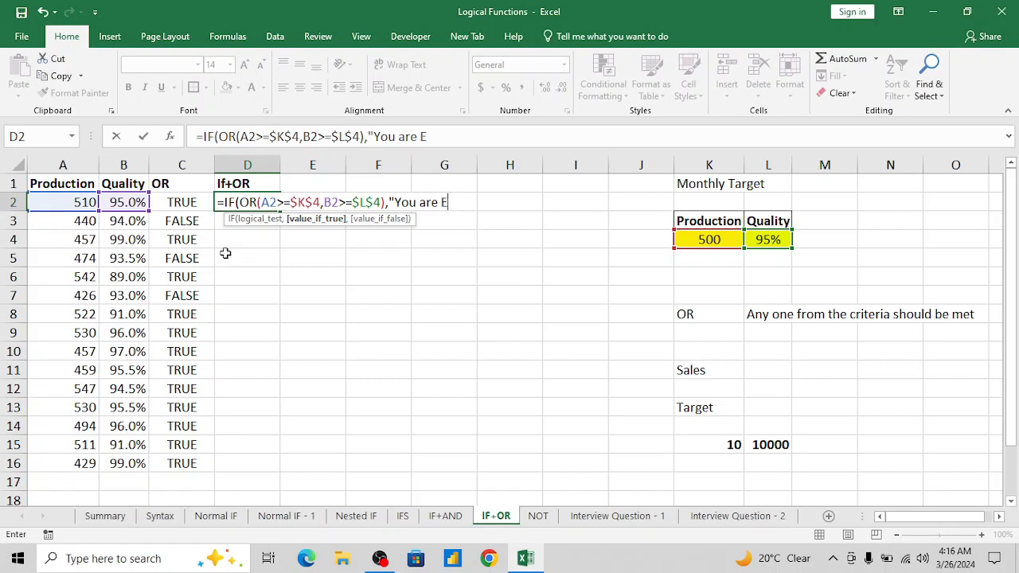
type("Eligible for ")
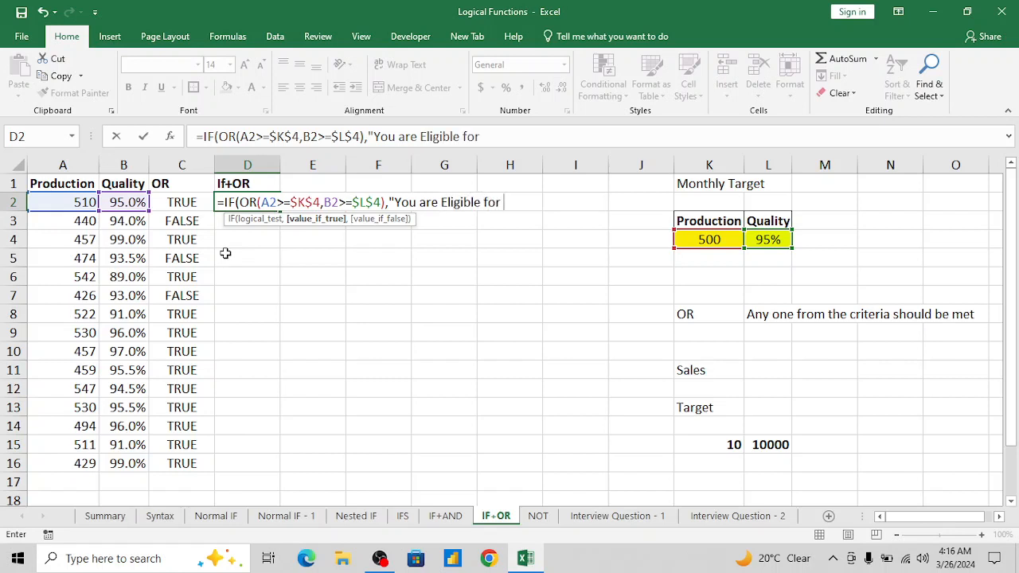
type("P4P\",\"Y")
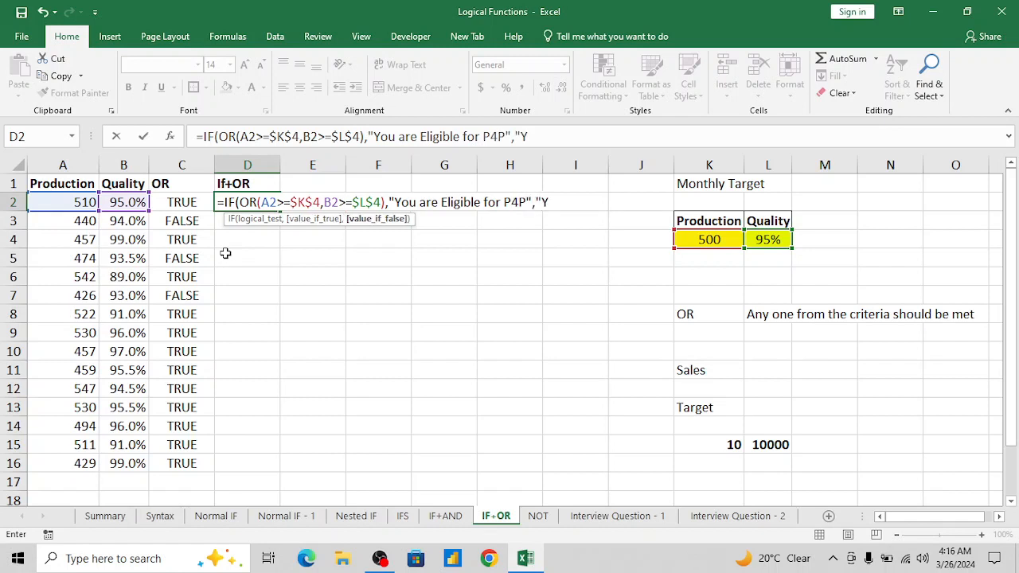
Step: Set the false result in D2 to "You are not Eligble for P4P" and complete the IF formula
type("ou ae")
type(" n")
key("BackSpace")
key("BackSpace")
key("BackSpace")
key("BackSpace")
type("are not Eligble")
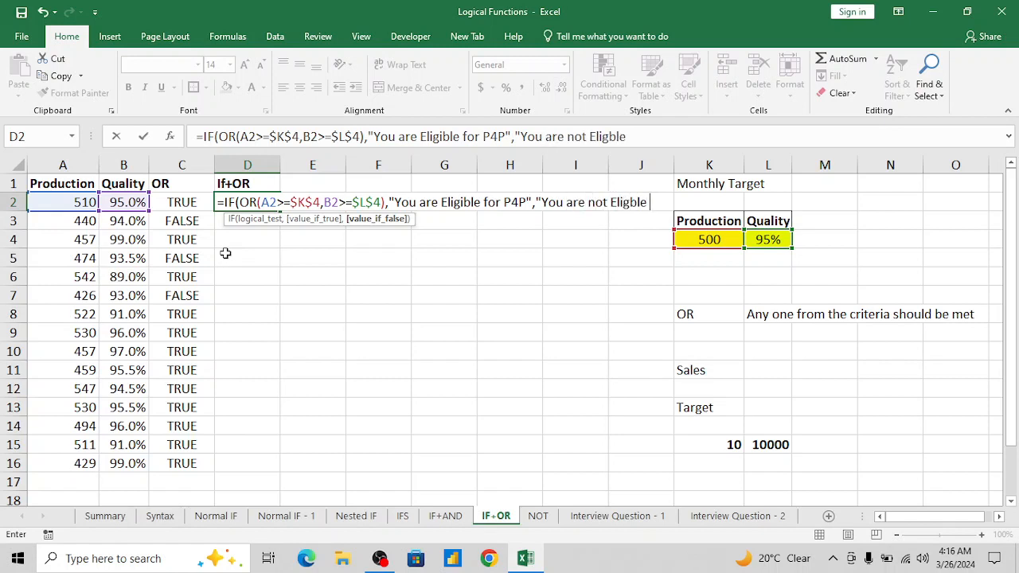
type(" for P4P")
key("BackSpace")
type("4P")
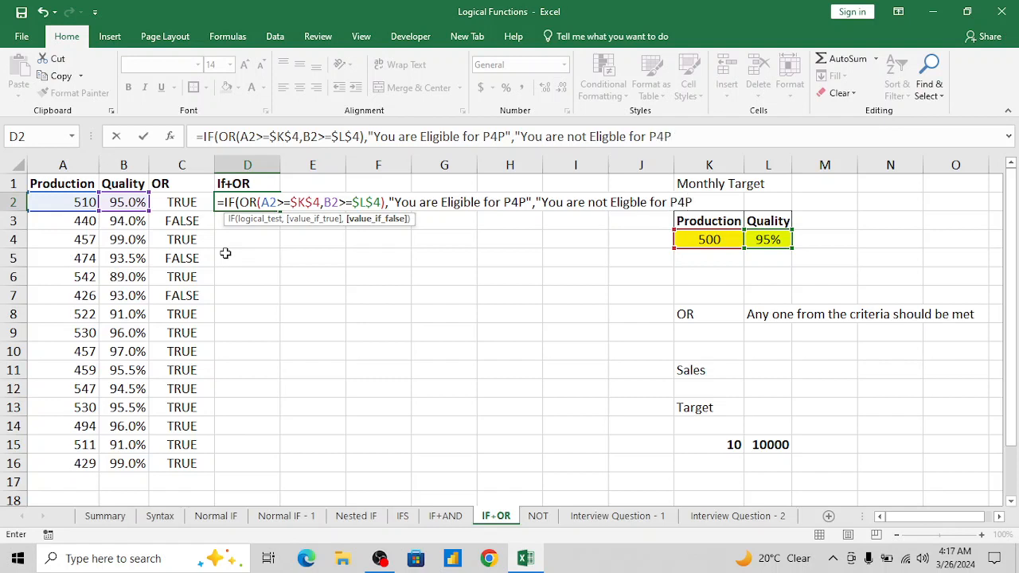
key("Return")
key("Return")
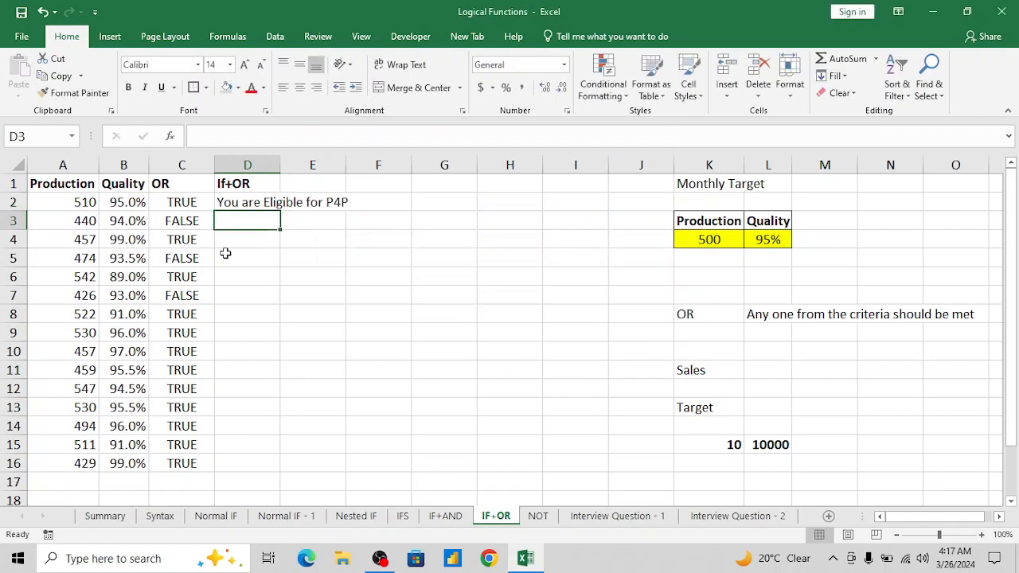
Step: Copy the IF+OR formula from D2 down the column through D16
key("Up")
key("ctrl+c")
key("Left")
key("ctrl+Down")
key("Right")
key("ctrl+shift+Up")
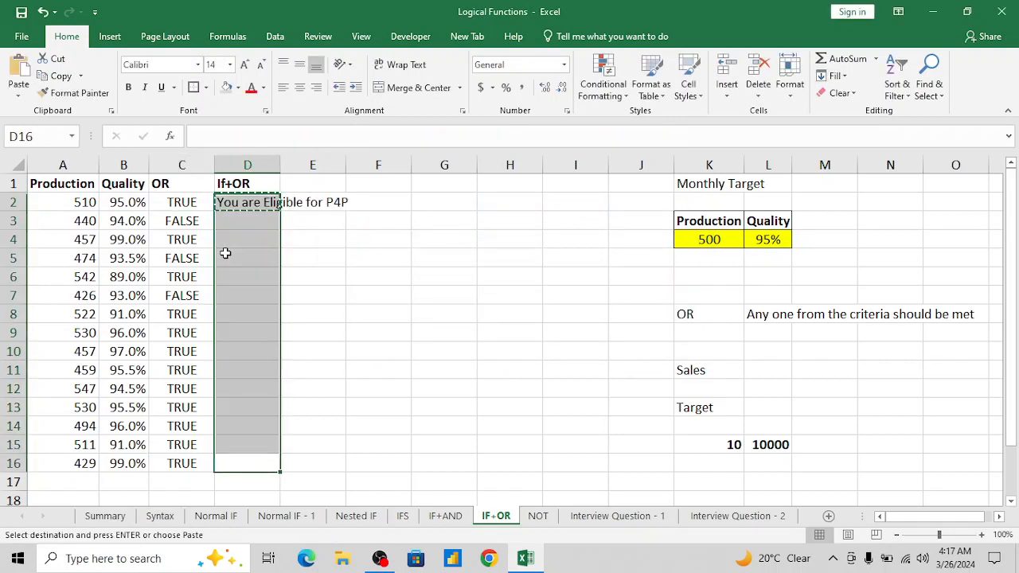
key("ctrl+v")
key("ctrl+Up")
key("Down")
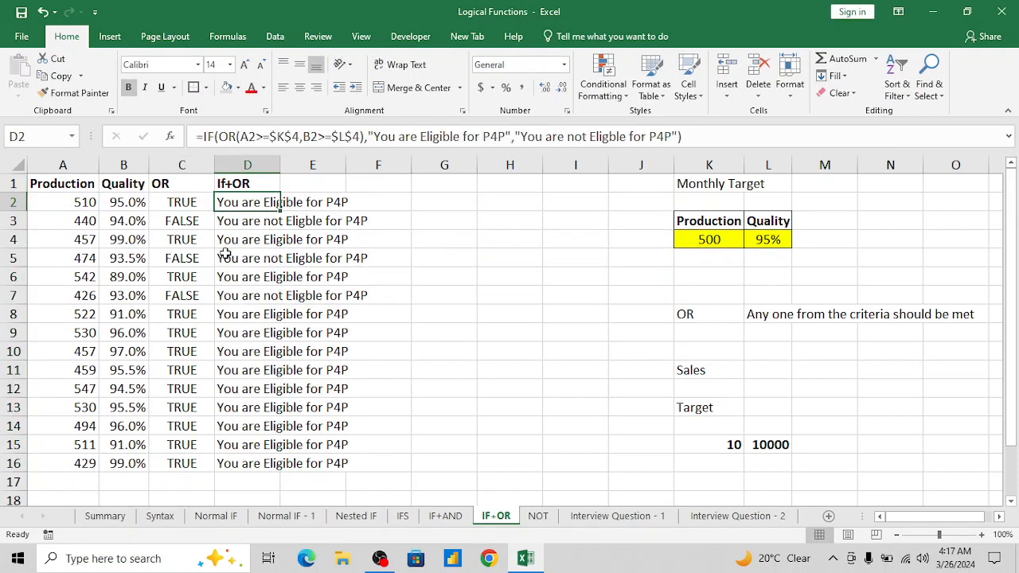
Step: Compare the OR results in column C with the If+OR results in column D, starting from row 2
key("Left")
key("shift+Right")
key("shift+Down")
key("shift+Down")
key("shift+Down")
key("shift+Down")
key("shift+Down")
key("shift+Down")
key("shift+Down")
key("shift+Down")
key("shift+Down")
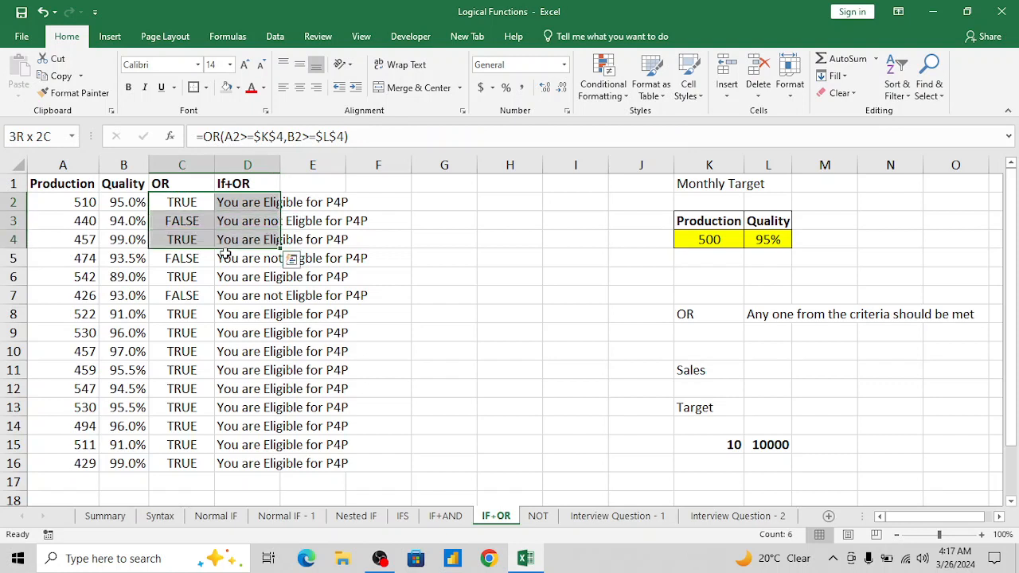
key("shift+Down")
key("shift+Down")
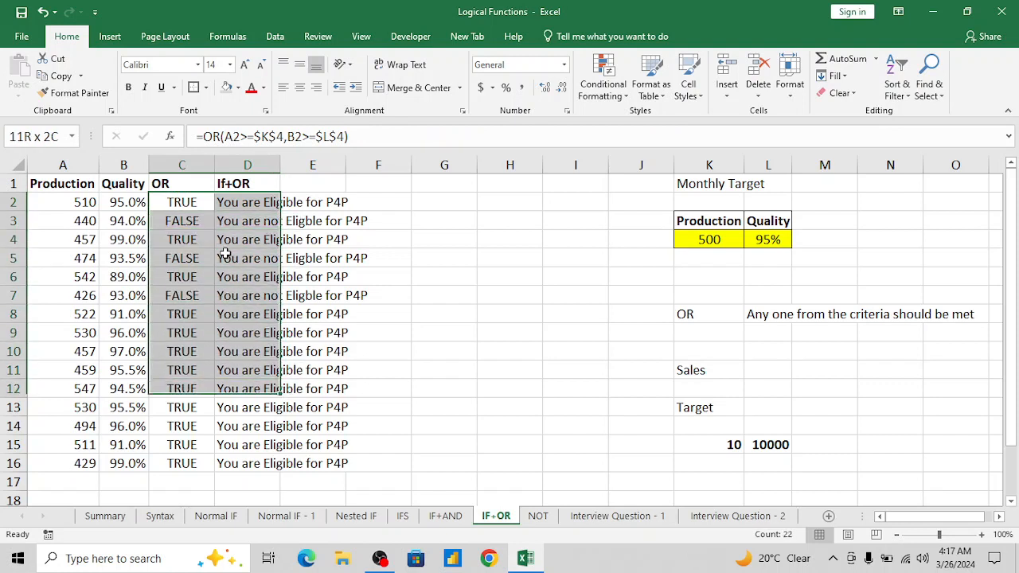
Step: Go through the lower rows and examine row 12's results alongside its production and quality values
key("Down")
key("Down")
key("Down")
key("Down")
key("Down")
key("Down")
key("Down")
key("Down")
key("Down")
key("Down")
key("Down")
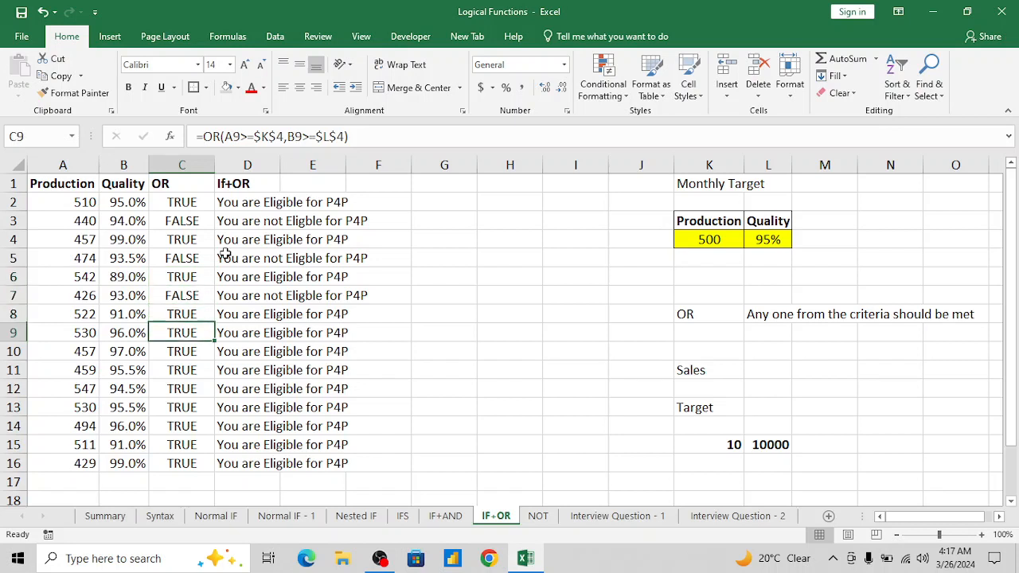
key("Up")
key("Right")
key("Right")
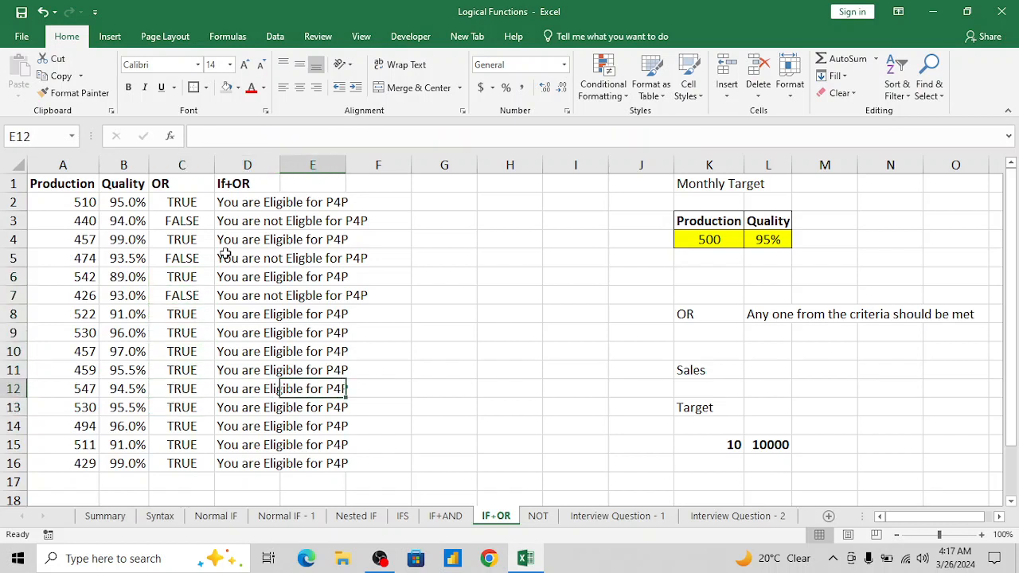
key("Left")
key("Left")
key("Left")
key("Left")
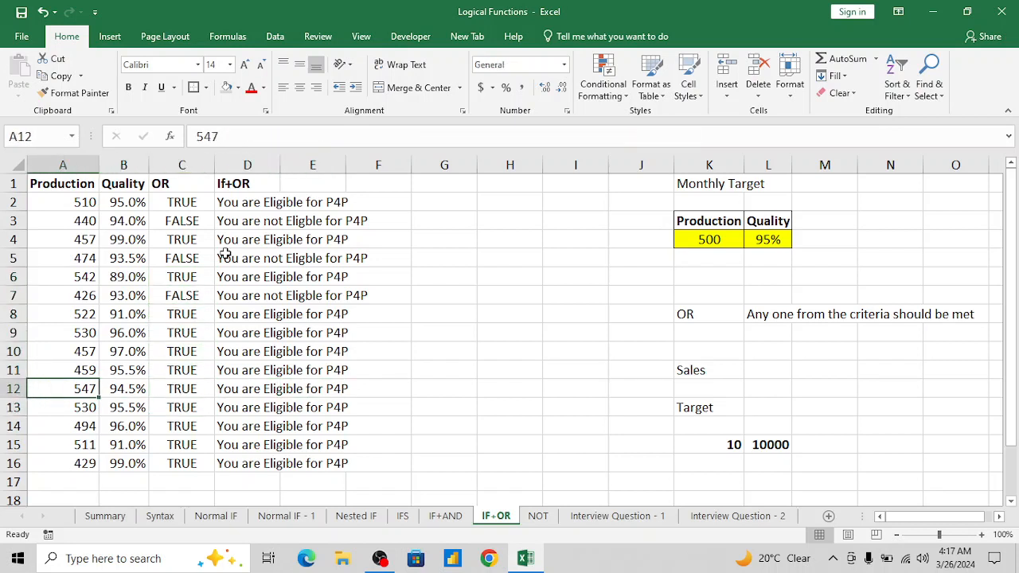
Step: Change the production value in A12 to 400 to test the OR and If+OR formulas
key("Right")
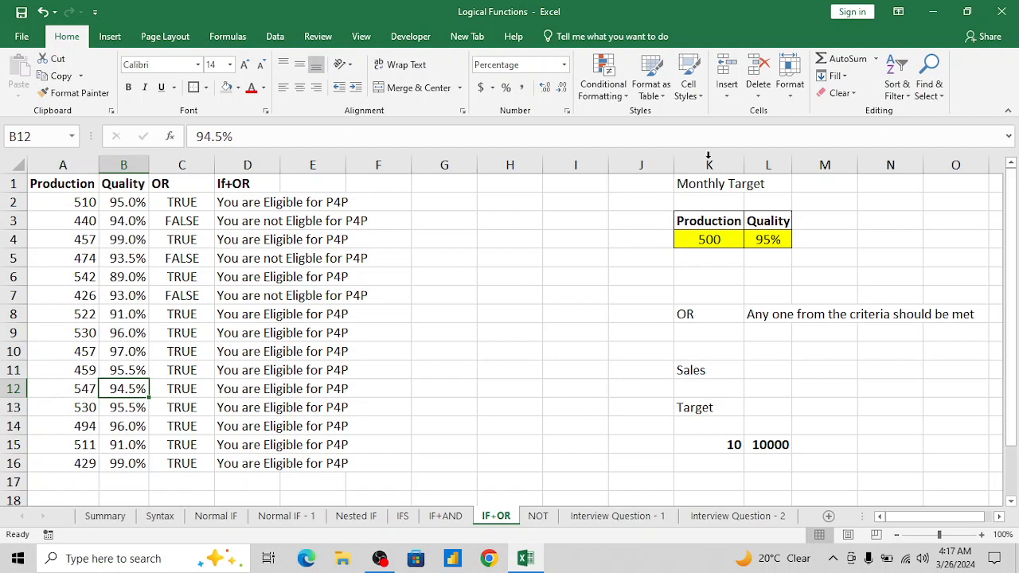
left_click(76, 390)
type("00")
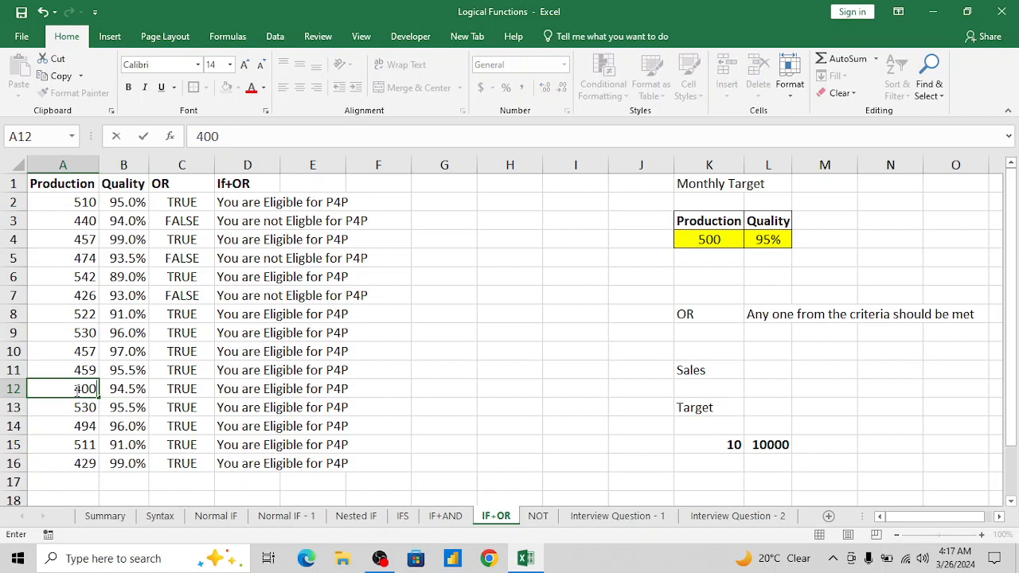
key("Return")
Step: Check row 12's OR and If+OR results against its production and quality values, and review the formula in D2
left_click(74, 389)
key("Right")
key("Right")
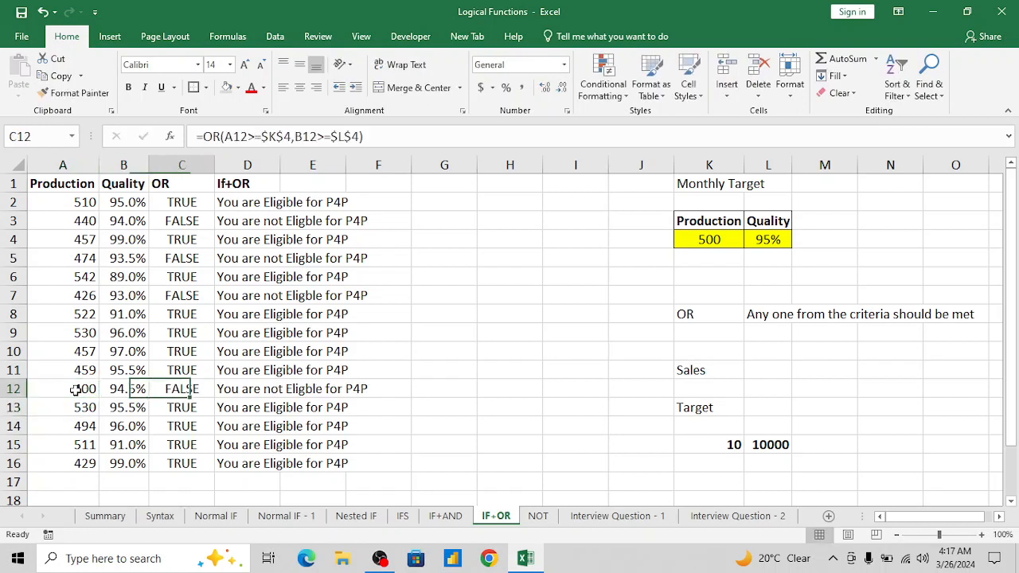
key("Left")
key("Left")
key("shift+Right")
key("Right")
key("Right")
key("Right")
key("ctrl+Up")
key("Down")
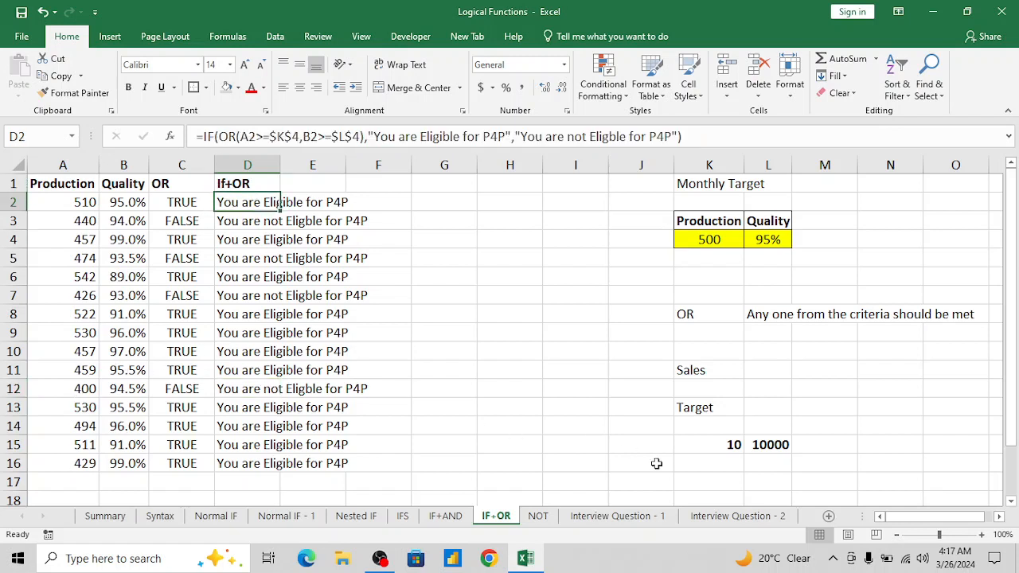
Step: Examine the voting example on the NOT sheet and the IF formula in G6 of the Normal IF sheet
left_click(538, 515)
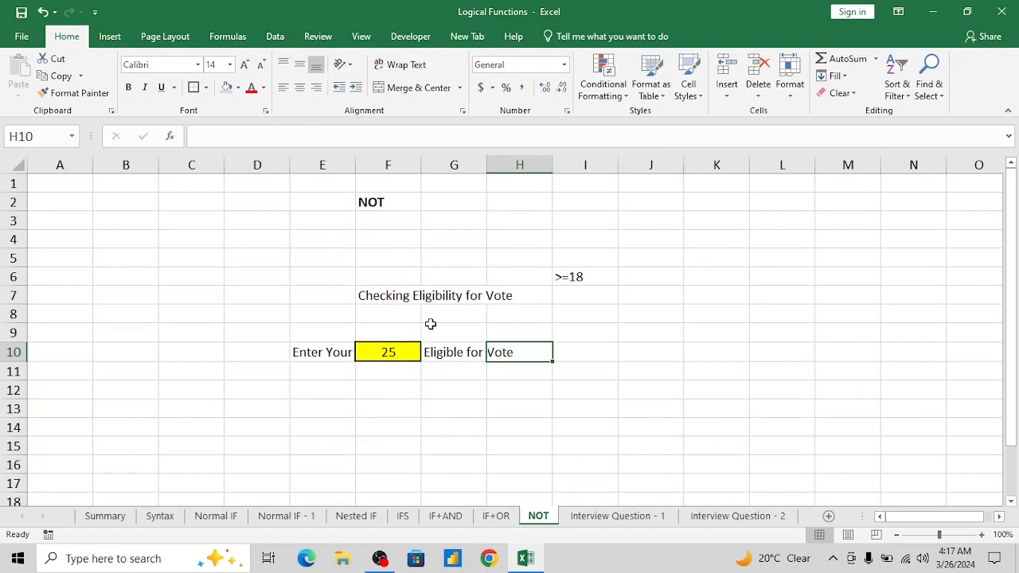
left_click(352, 259)
key("Up")
key("ctrl+Up")
key("Right")
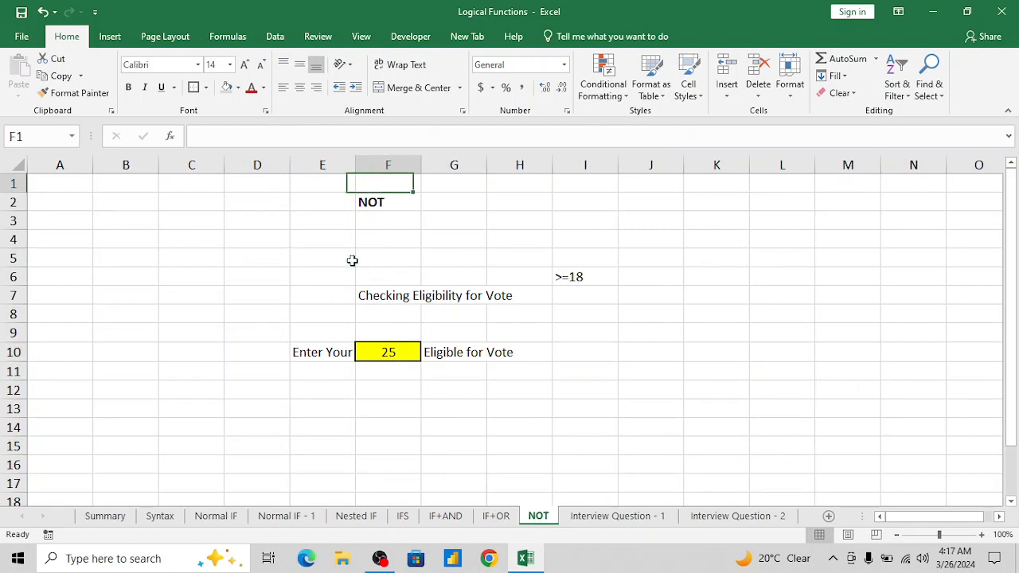
left_click(216, 515)
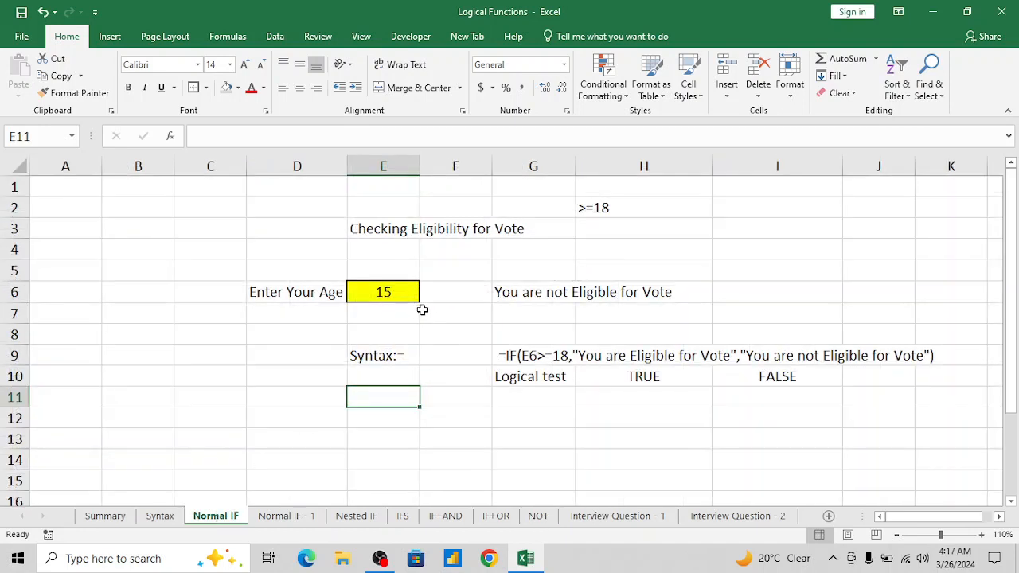
left_click(518, 296)
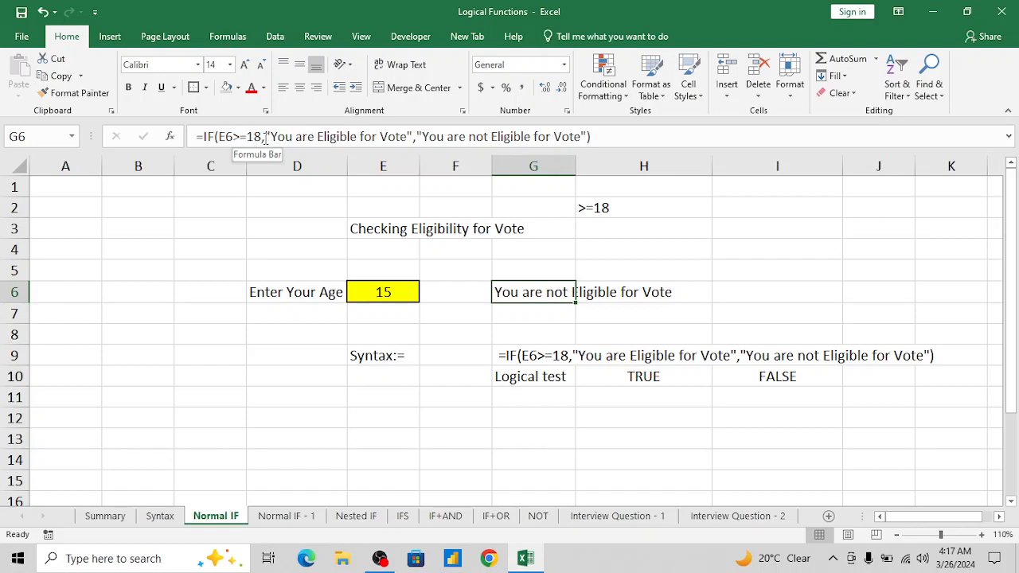
Step: Clear the existing eligibility result from G10 on the NOT sheet
left_click(539, 517)
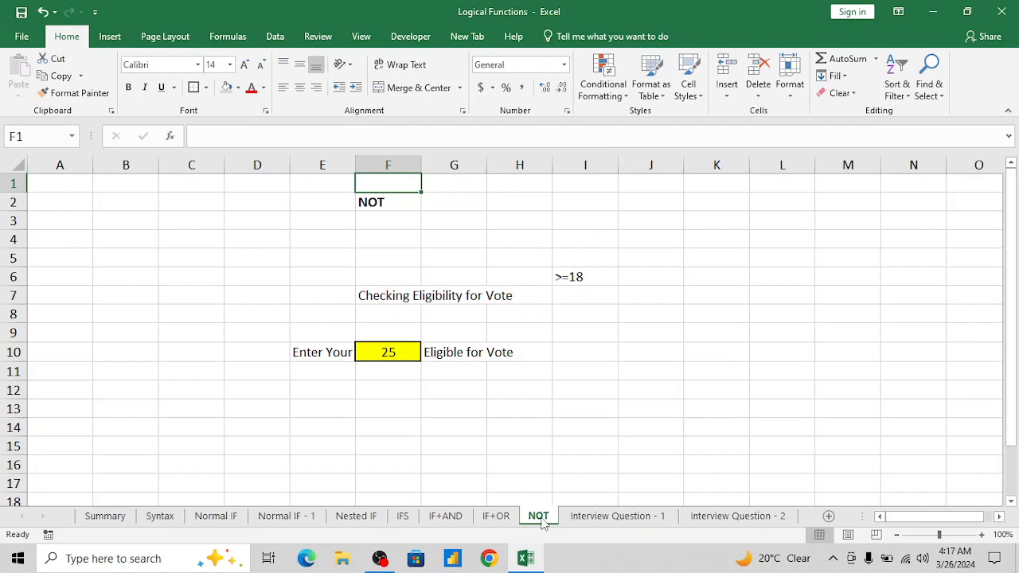
left_click(447, 349)
key("Delete")
key("Left")
key("Left")
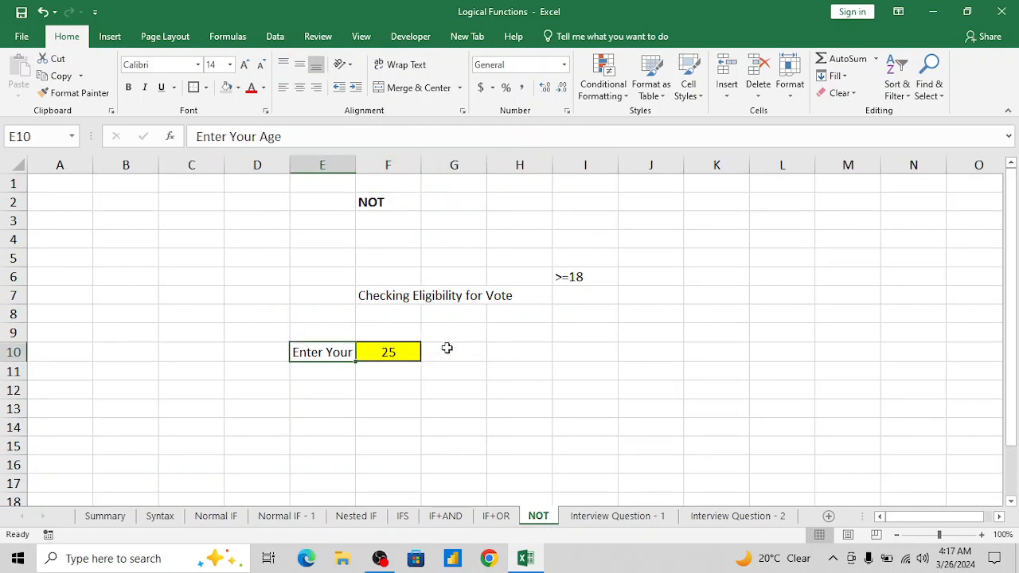
Step: Start an IF formula in H10 with NOT(F10>=18) as its logical test
key("Right")
key("Right")
key("Right")
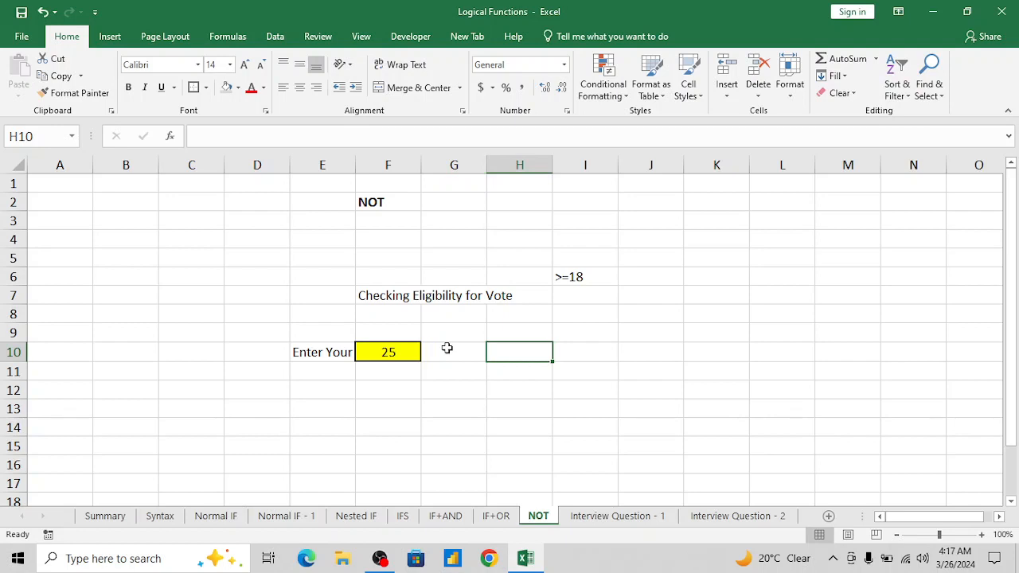
type("=if")
key("Tab")
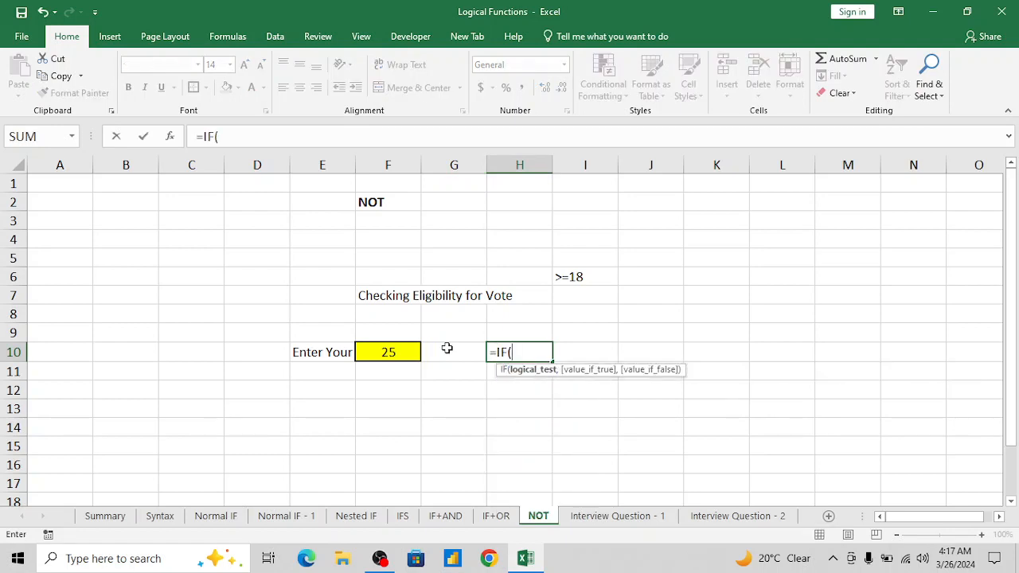
type("not")
key("Tab")
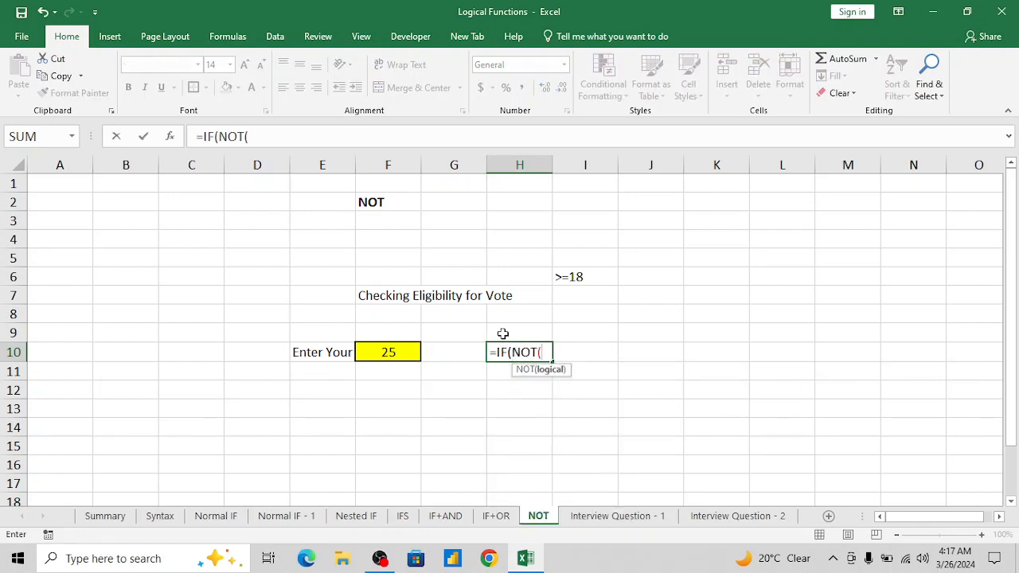
left_click(389, 352)
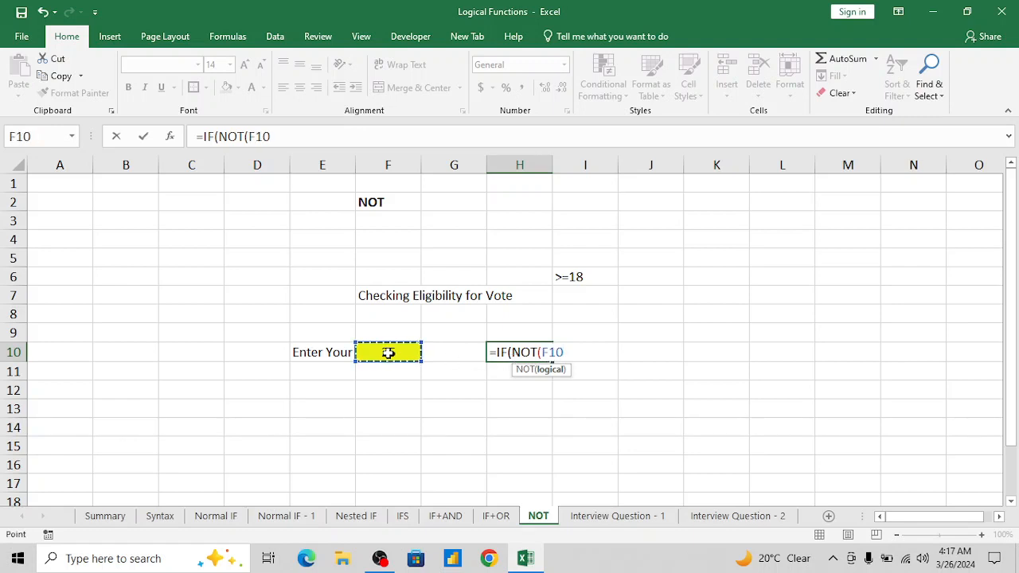
type(">=18")
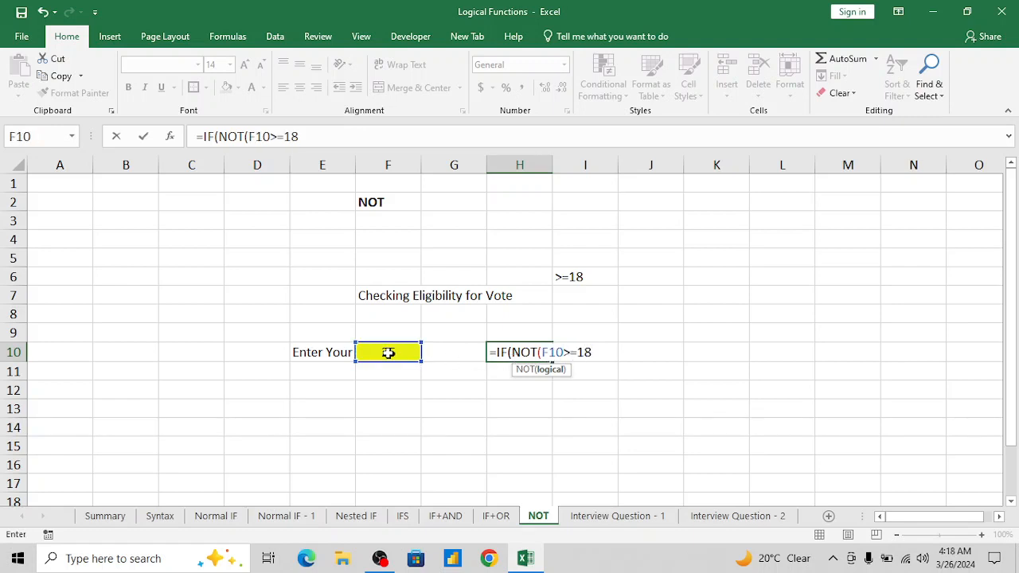
type("),")
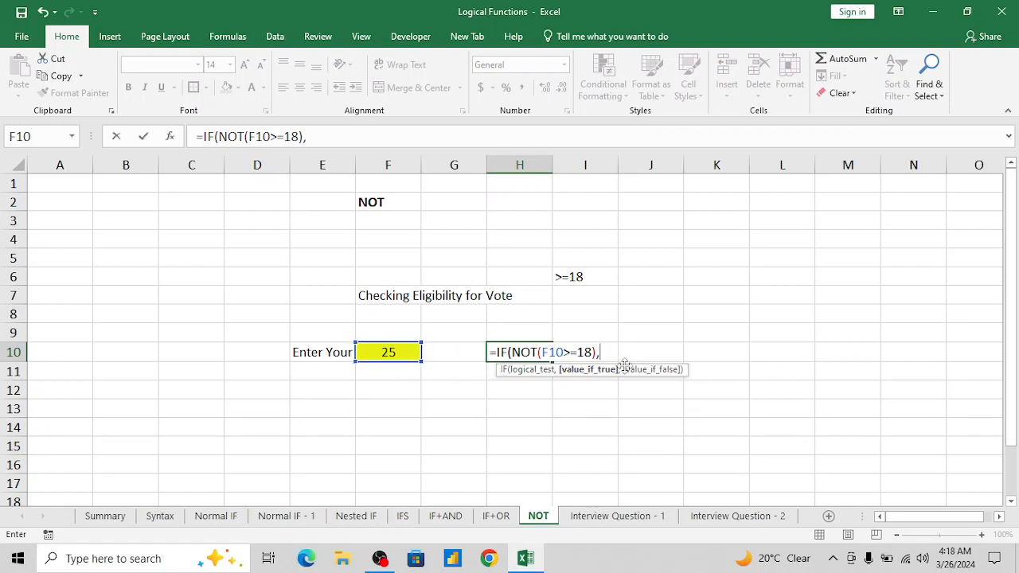
Step: Set the true result of the H10 formula to "you are not Eligble for vote"
type("\"you are not E")
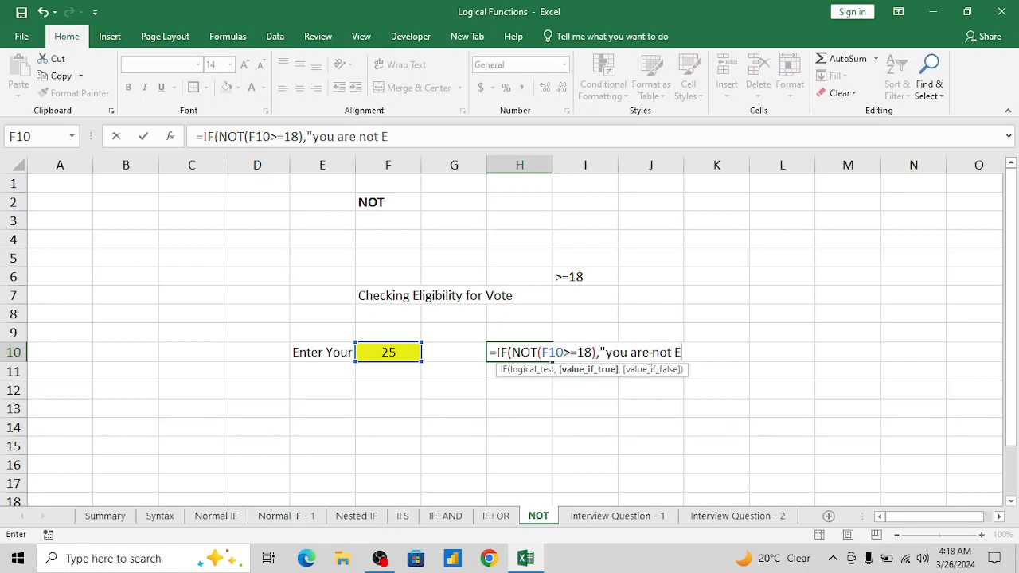
type("ligble for B")
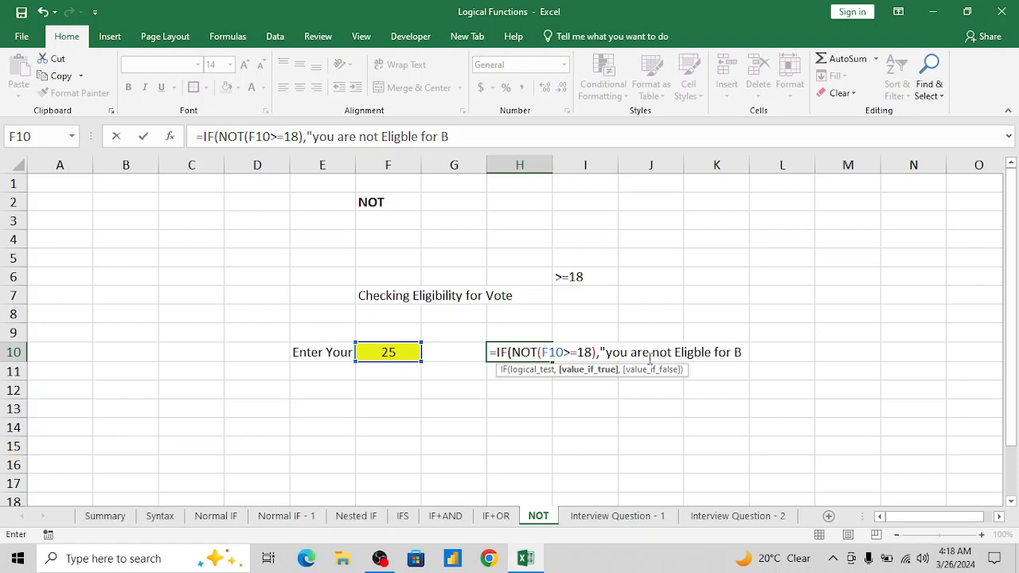
key("BackSpace")
type("vote\",")
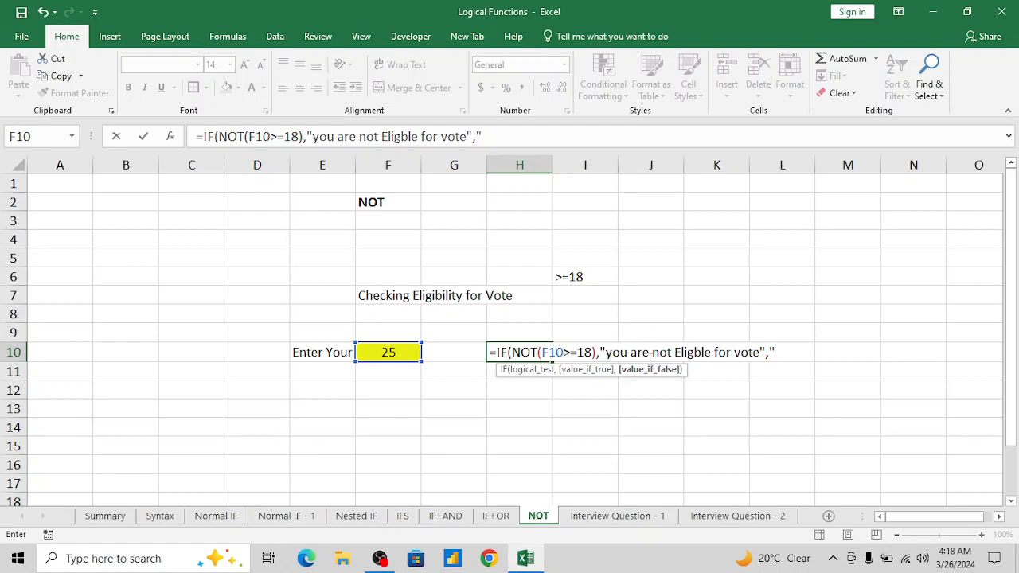
Step: Set the false result in H10 to "you are eligble for vote" and complete the IF+NOT formula
type("\"you are ")
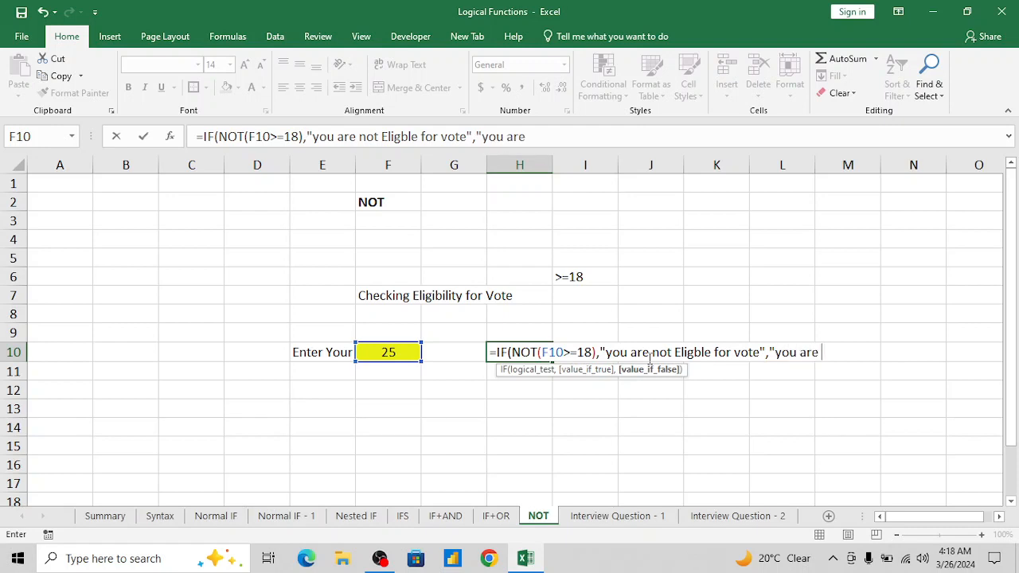
type("eligble")
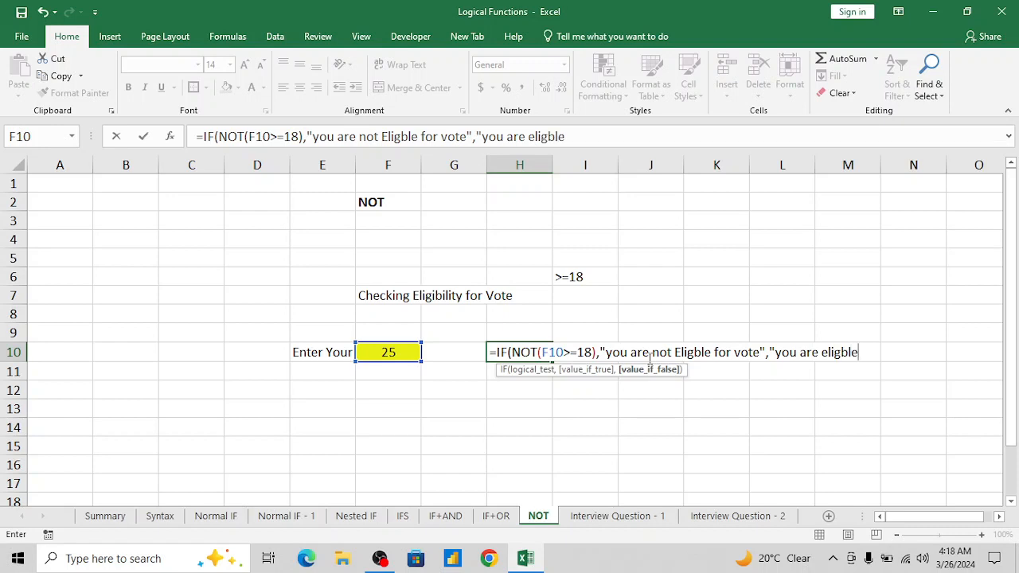
type(" for vote\"")
key("Return")
key("Return")
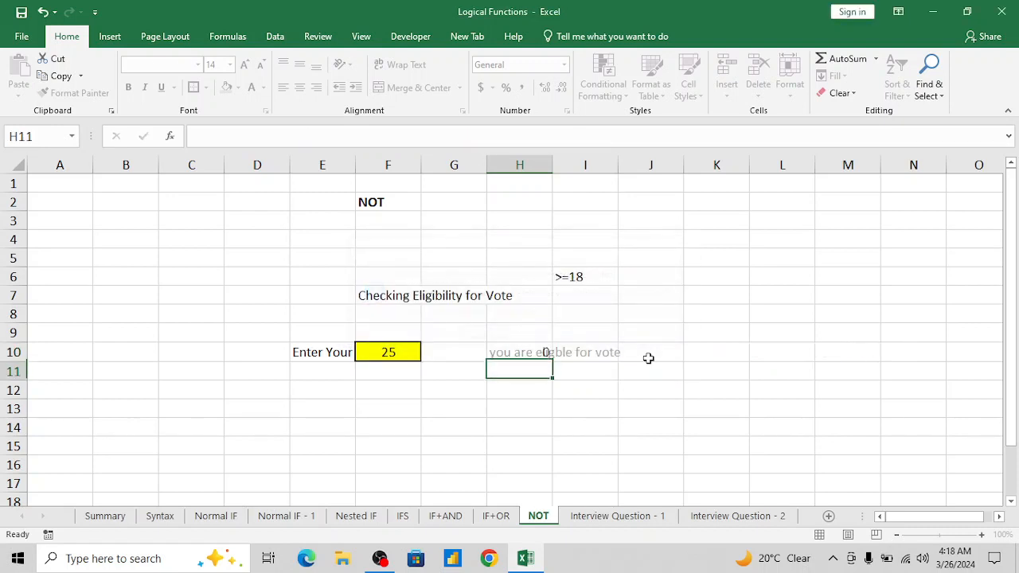
key("Up")
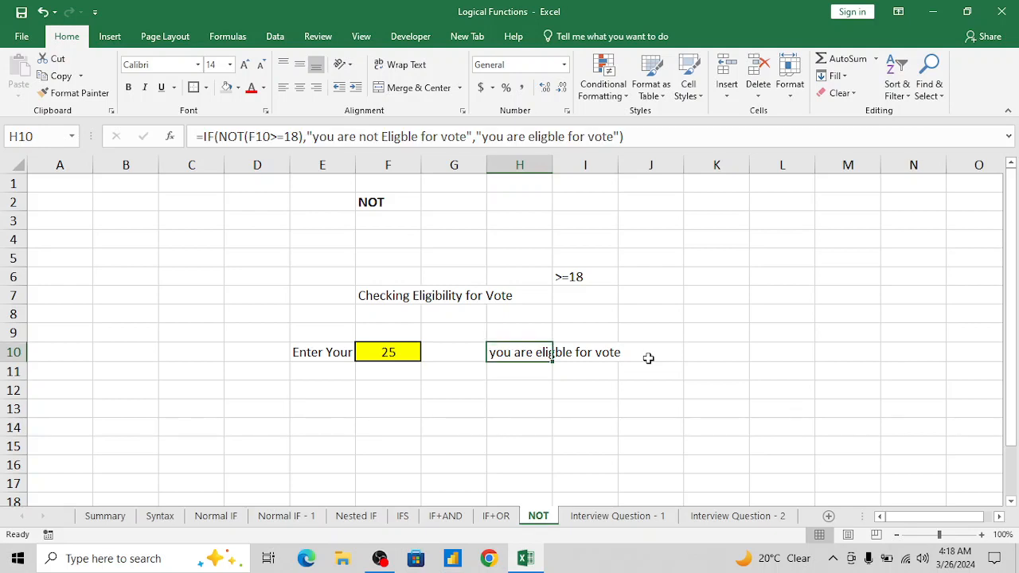
Step: Set the age in F10 to 15 to test the IF+NOT formula
key("Down")
key("Down")
key("Up")
key("Up")
key("Left")
key("Left")
type("15")
key("Return")
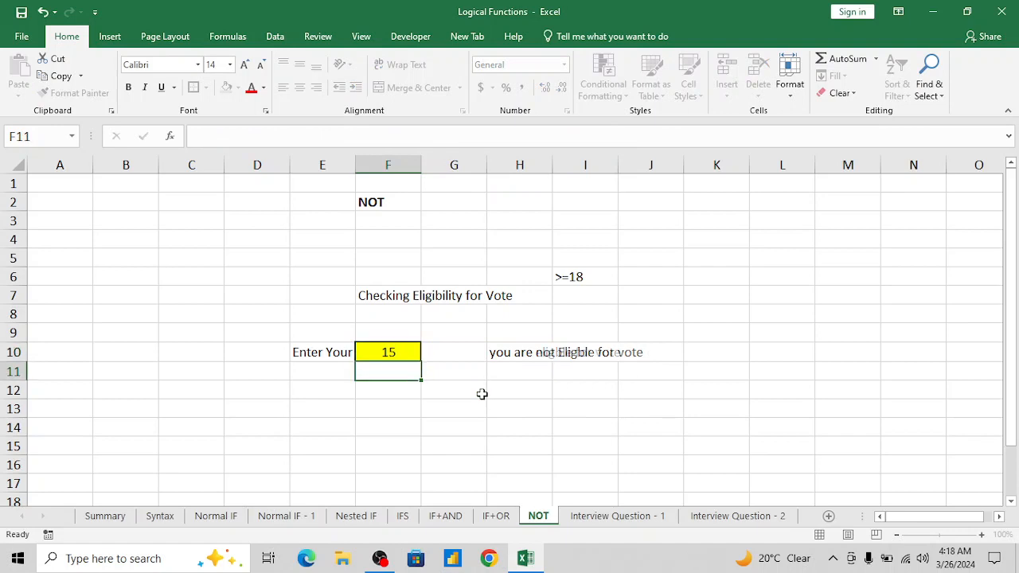
Step: Compare the result in H10 with the age in F10 and examine the formula's true and false arguments
key("Up")
key("Right")
key("Right")
key("Left")
key("Left")
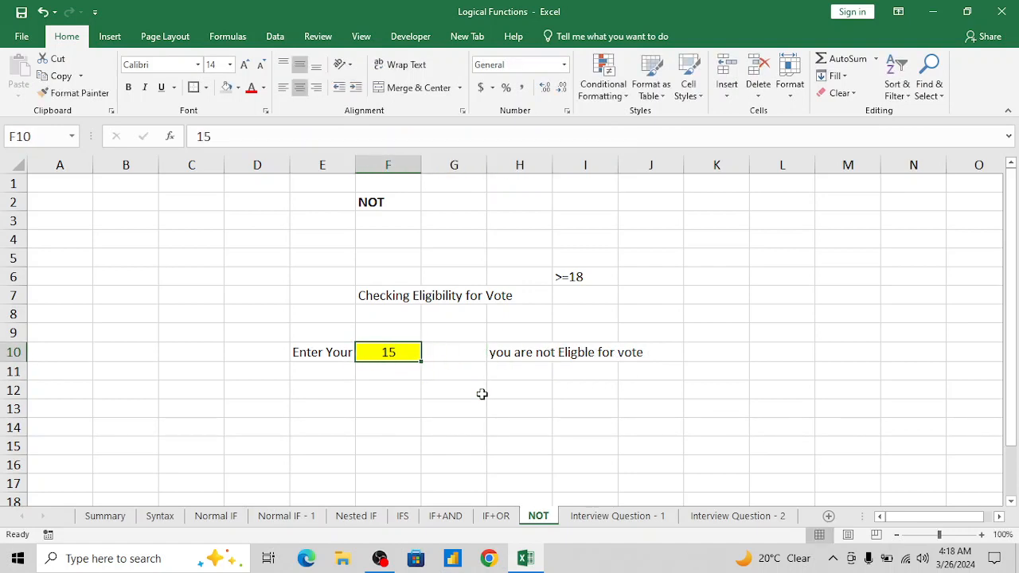
key("Right")
key("Right")
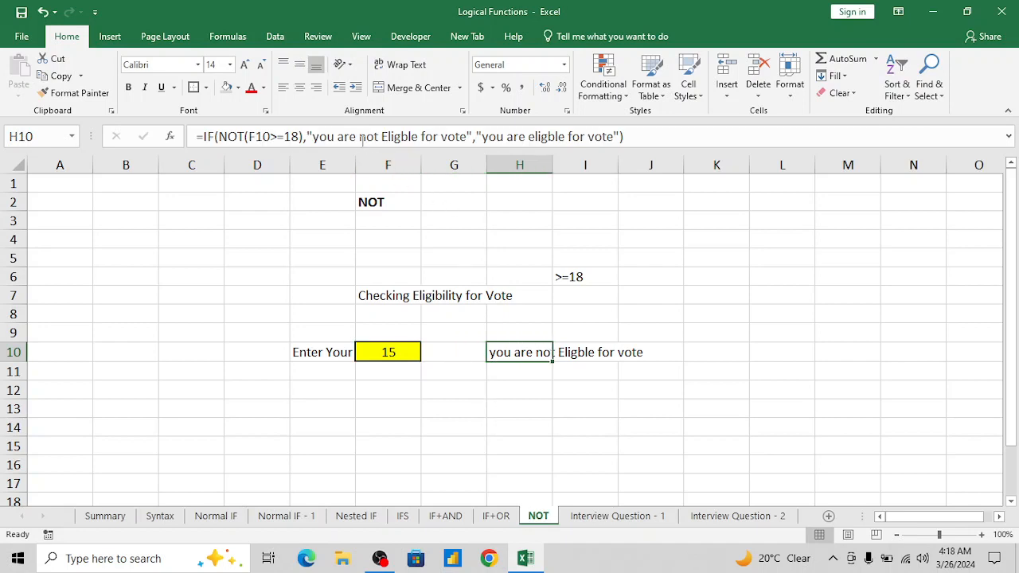
left_click(354, 136)
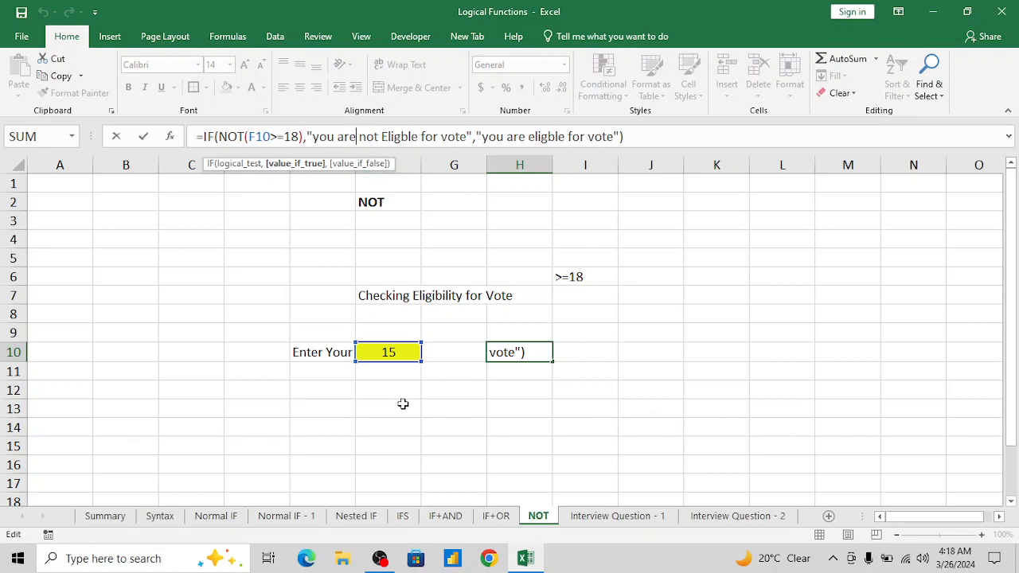
left_click(550, 137)
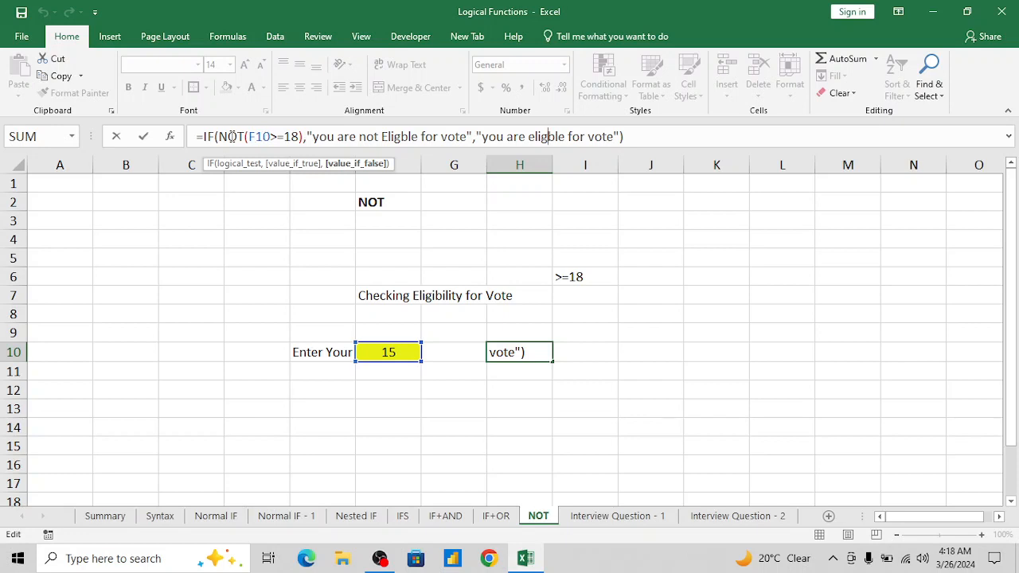
key("ctrl+Return")
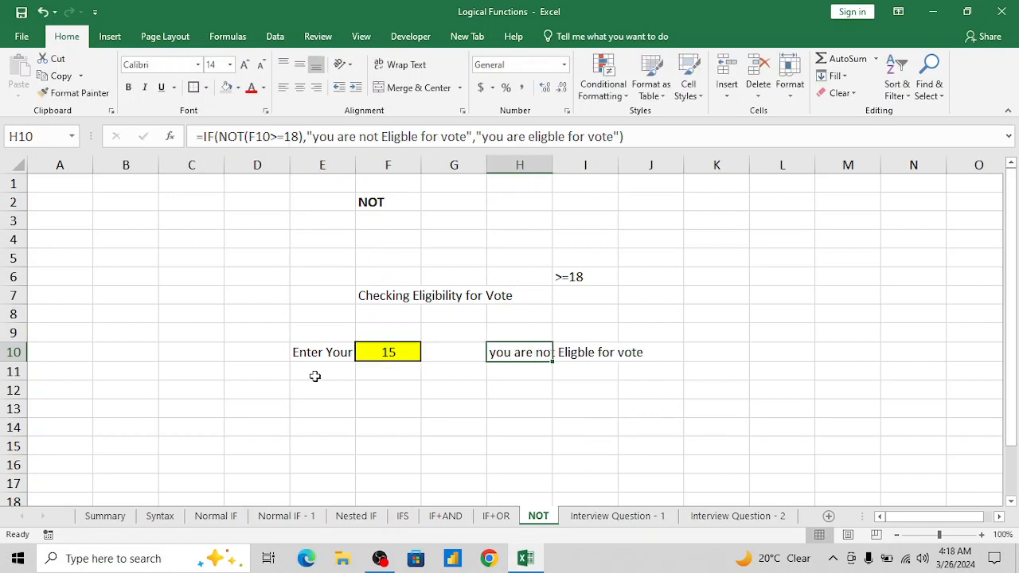
Step: Compare the voting example on the Normal IF sheet with the IF+NOT example on the NOT sheet
left_click(216, 516)
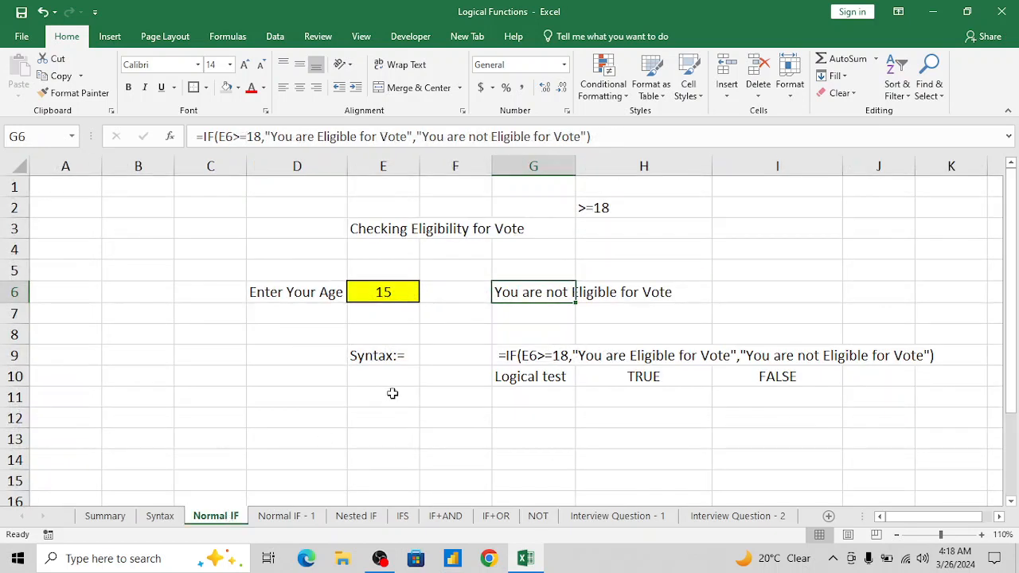
left_click(456, 336)
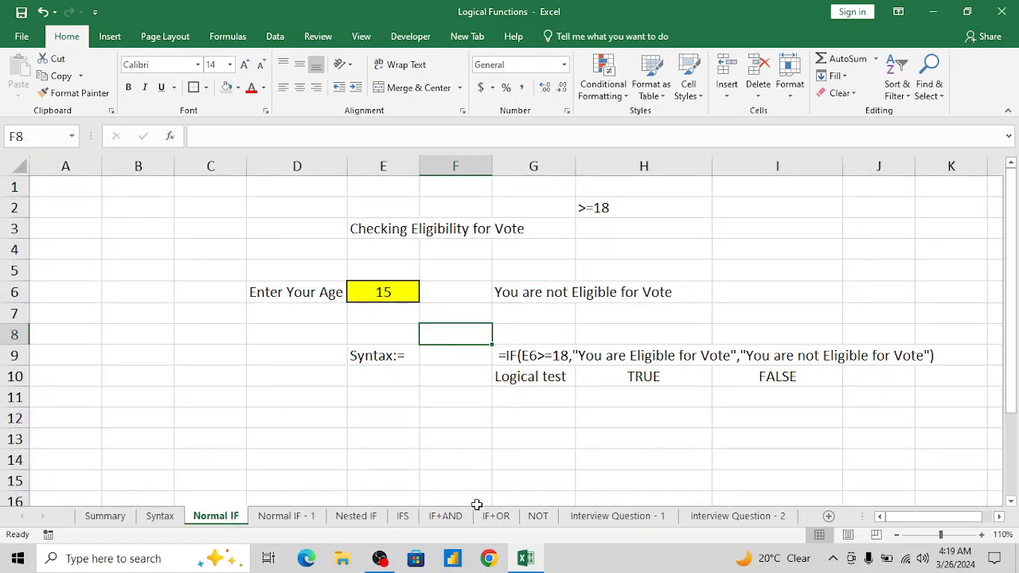
left_click(539, 516)
left_click(446, 316)
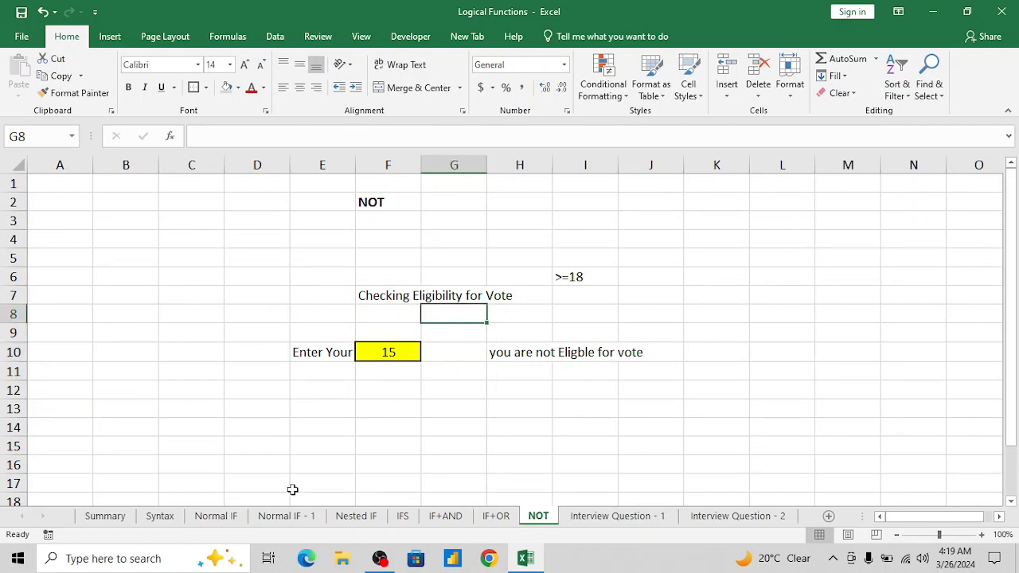
left_click(447, 367)
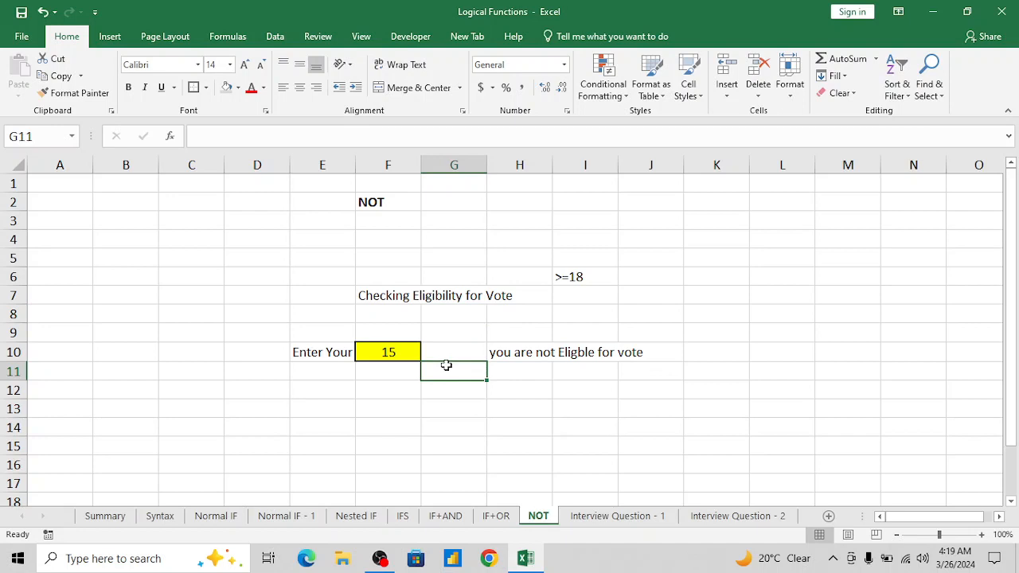
key("ctrl+Up")
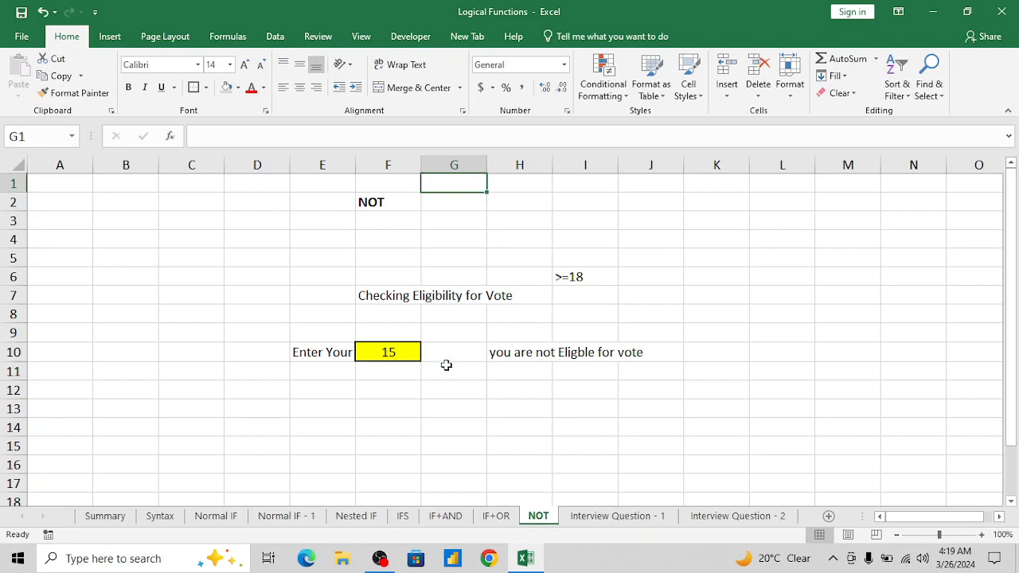
left_click(538, 422)
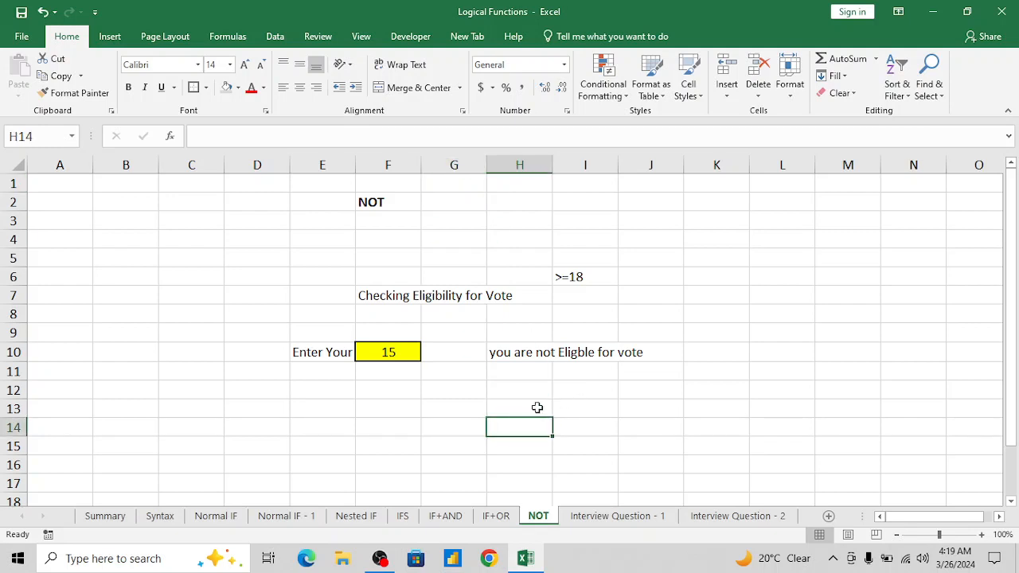
Step: Open the Interview Question - 1 sheet and go to the Name heading in A1
left_click(614, 518)
left_click(166, 368)
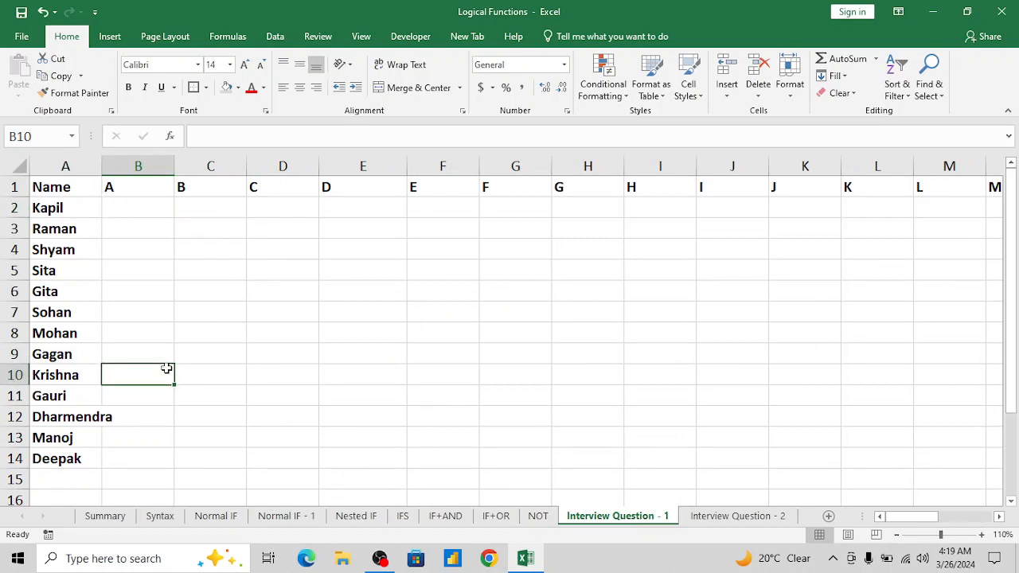
key("ctrl+Up")
key("Left")
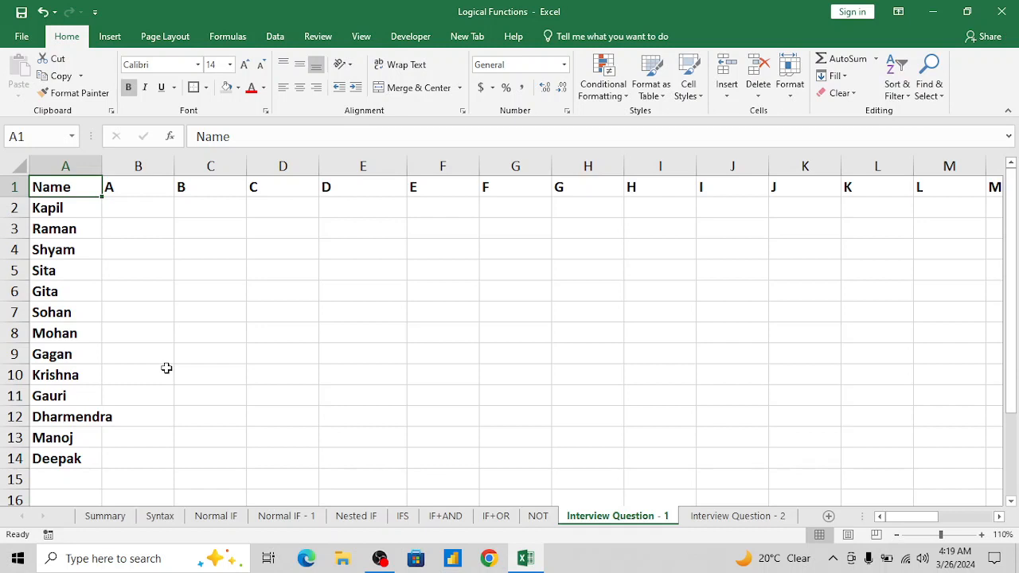
Step: Examine the names in column A and the full run of letter headings across row 1
key("Down")
key("Up")
key("Down")
key("ctrl+shift+Down")
key("Up")
key("Right")
key("shift+Right")
key("shift+Right")
key("shift+Right")
key("shift+Right")
key("shift+Right")
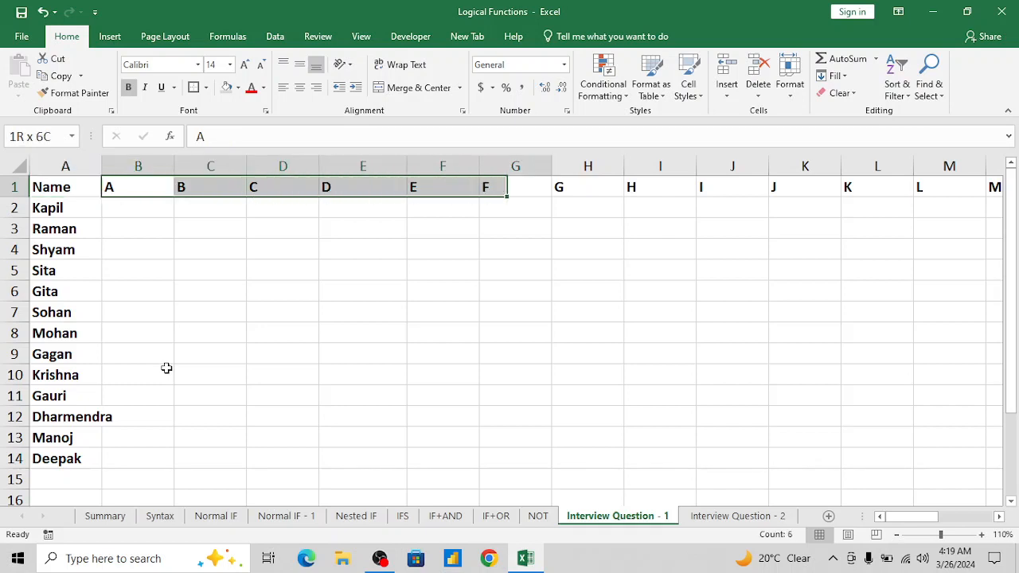
key("ctrl+shift+Right")
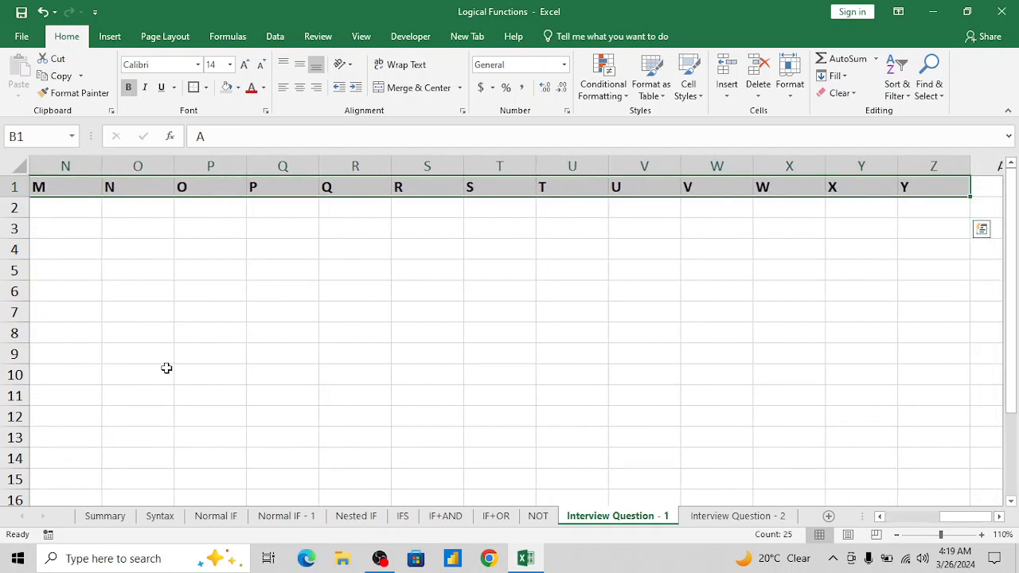
key("Left")
key("Right")
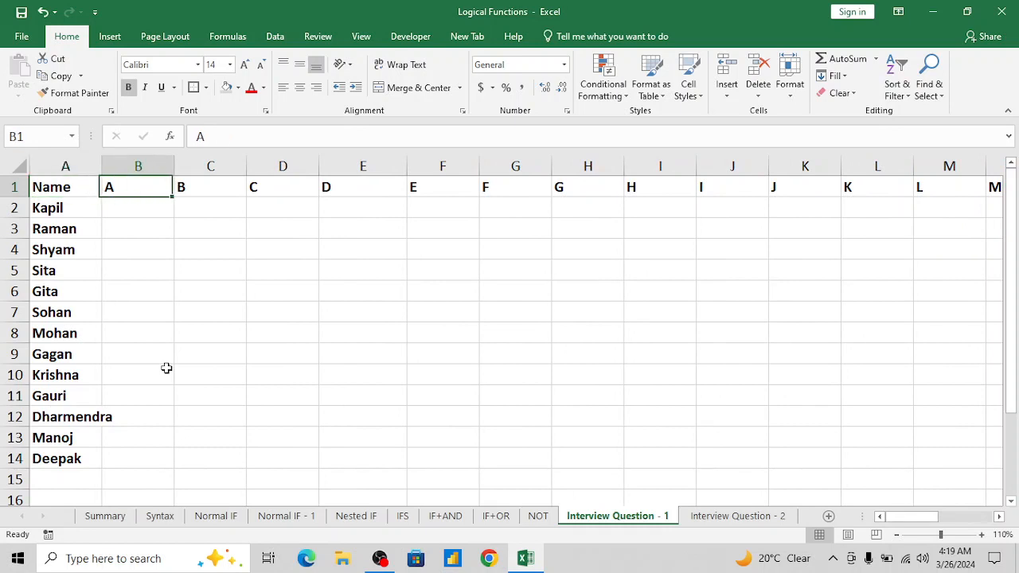
key("Right")
key("Left")
key("Left")
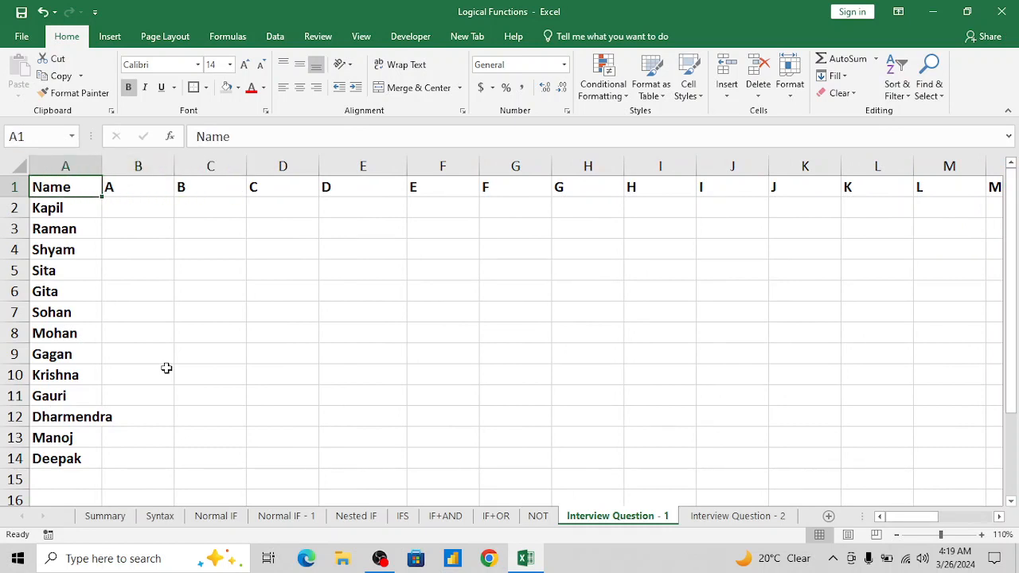
Step: Review the name list in A2:A14 and the empty cells under the first letter headings
key("Down")
key("ctrl+shift+Down")
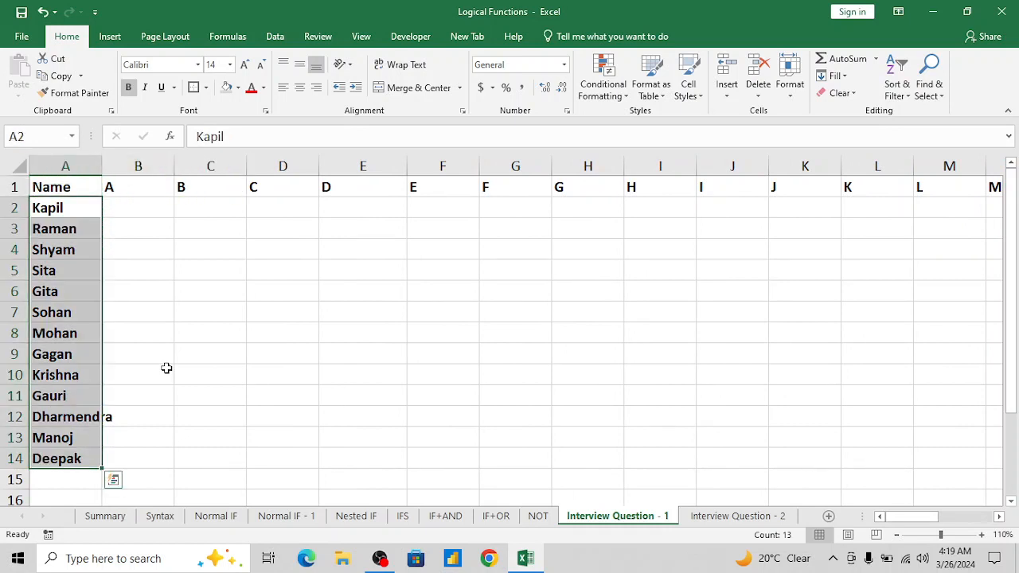
key("Down")
key("Right")
key("Right")
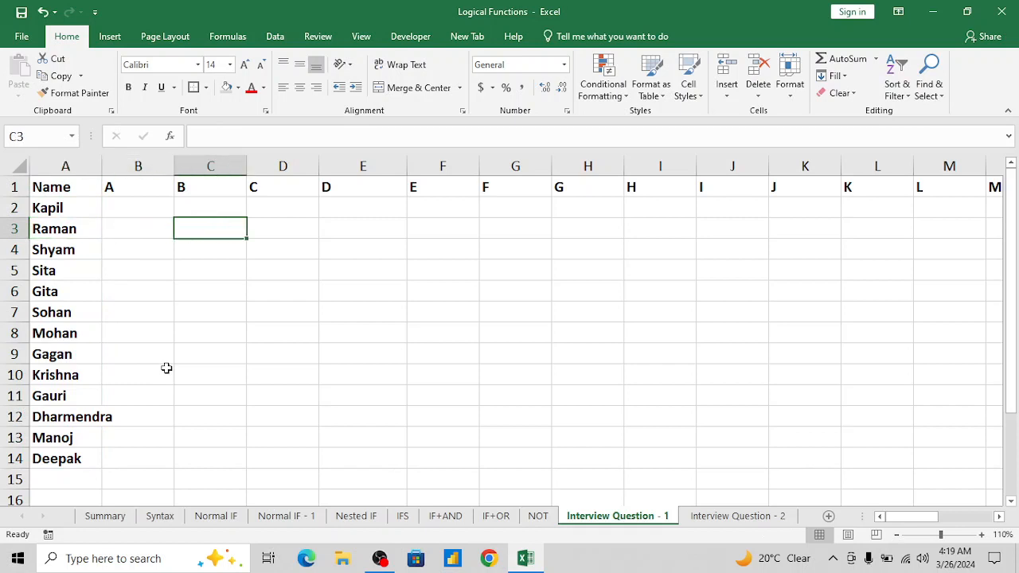
key("Down")
key("Down")
key("Up")
key("Up")
key("Up")
key("Up")
key("Left")
key("Down")
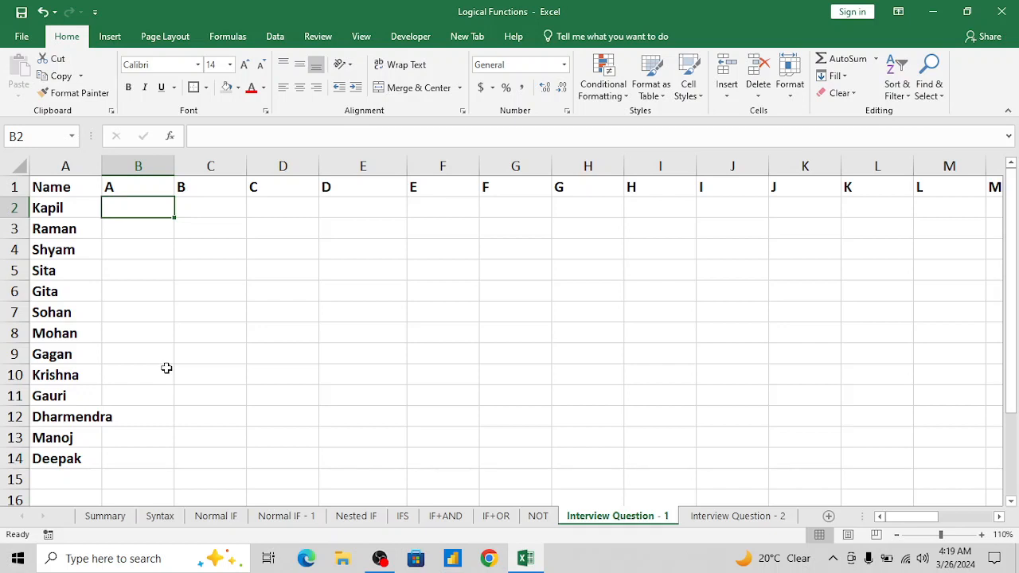
Step: Compare the first letter of the name in A2 with the K heading and trace row 2 back to column B
left_click(49, 210)
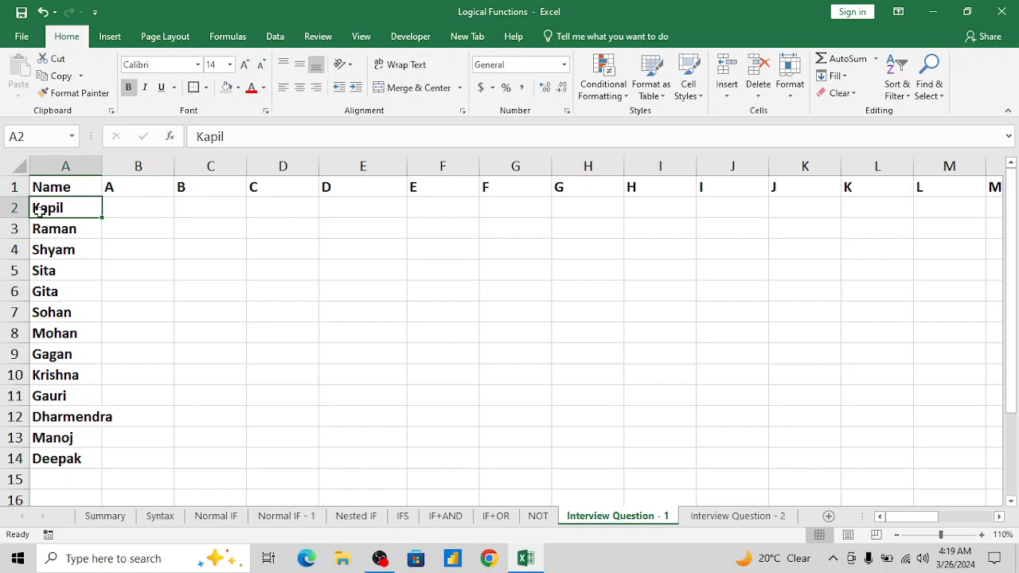
left_click(862, 186)
key("Down")
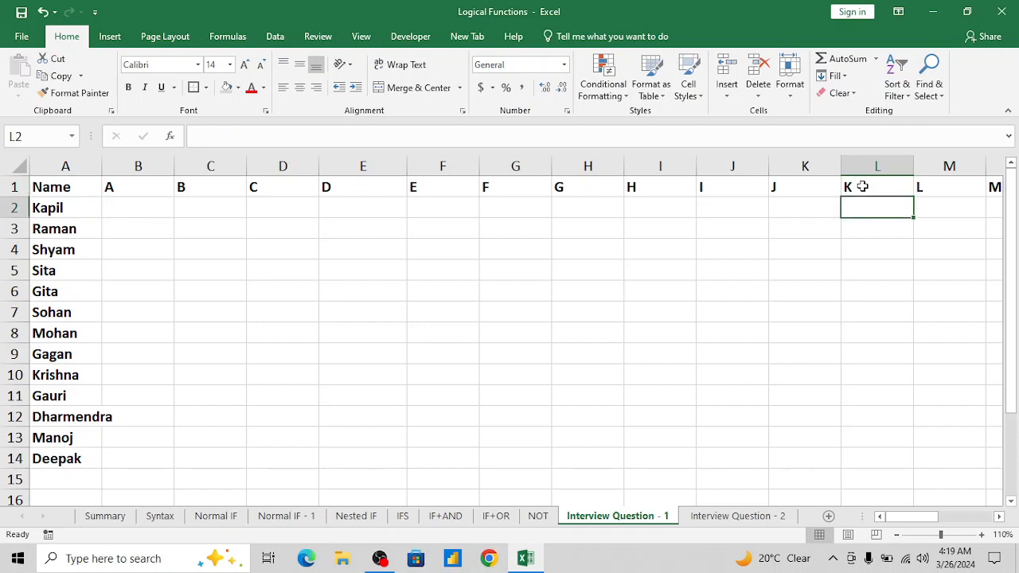
key("Left")
key("Left")
key("Left")
key("Left")
key("Left")
key("Left")
key("Left")
key("Left")
key("Left")
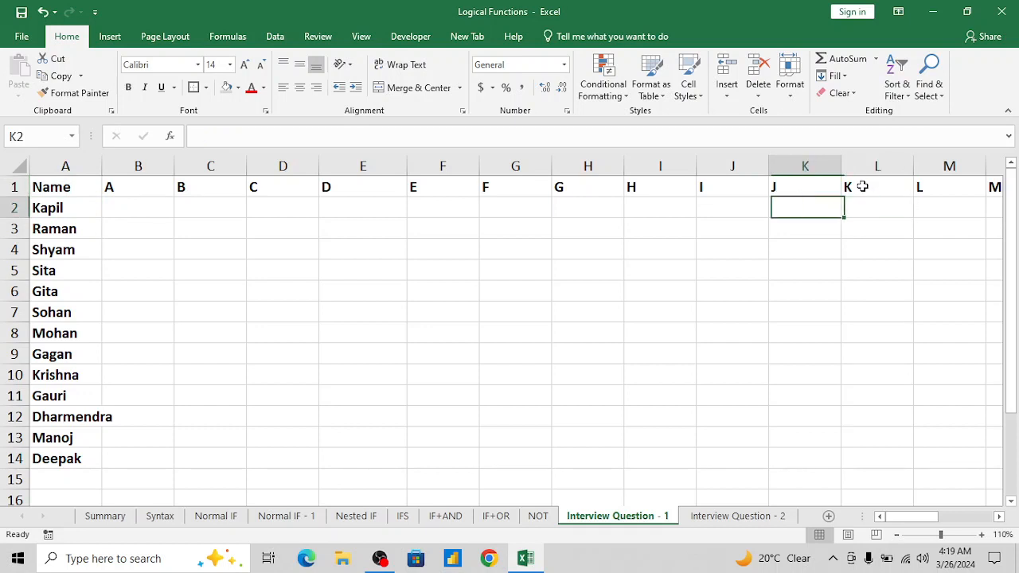
key("Left")
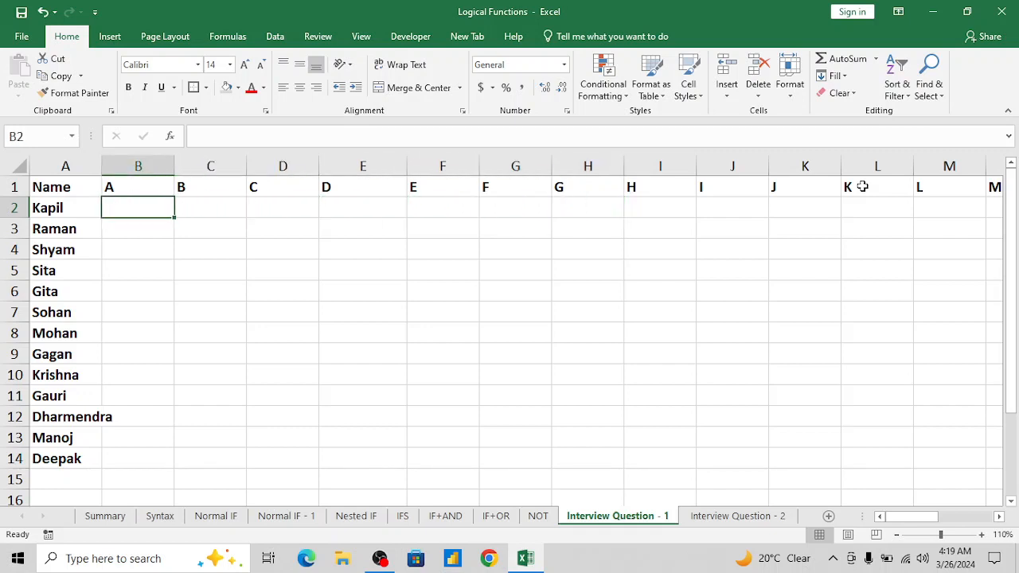
Step: Examine the cells below the A heading in column B alongside the names
key("Up")
key("Down")
key("shift+Down")
key("shift+Down")
key("shift+Down")
key("shift+Down")
key("shift+Down")
key("shift+Down")
key("Up")
key("Down")
Step: Match the first letter of the name in A9 with the G heading by tracing row 9 to column H
left_click(49, 355)
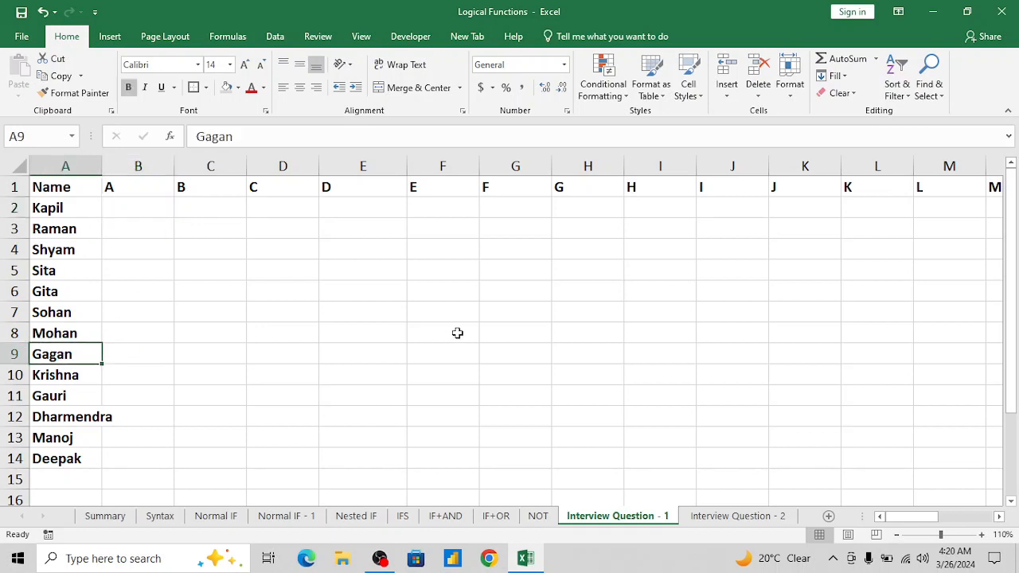
key("shift+Right")
key("shift+Right")
key("shift+Right")
key("shift+Right")
key("shift+Right")
key("shift+Right")
key("shift+Right")
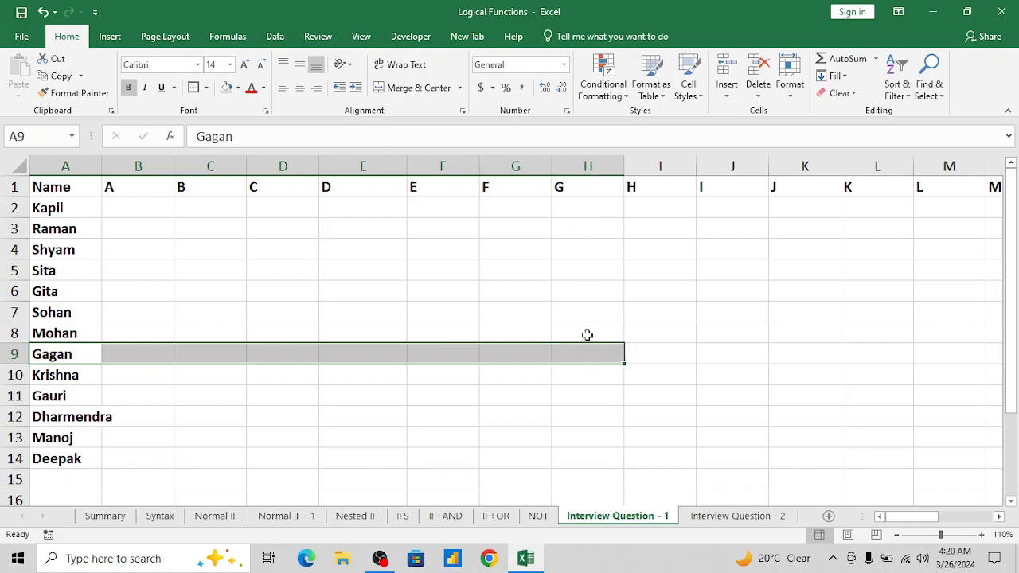
left_click(587, 351)
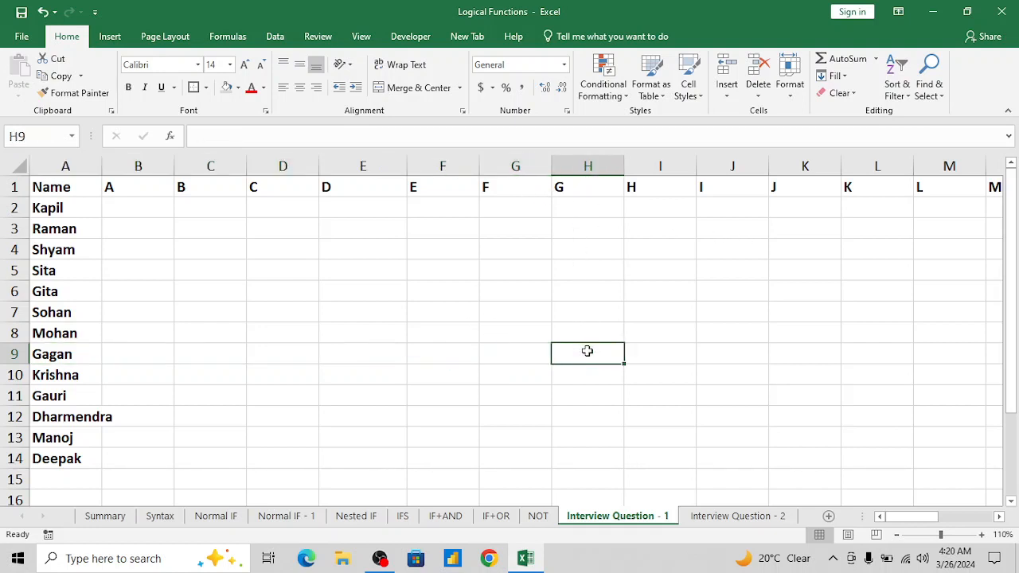
Step: Recheck the name in A2 against the A heading in B1 and the K heading in L1
key("ctrl+Up")
key("ctrl+Left")
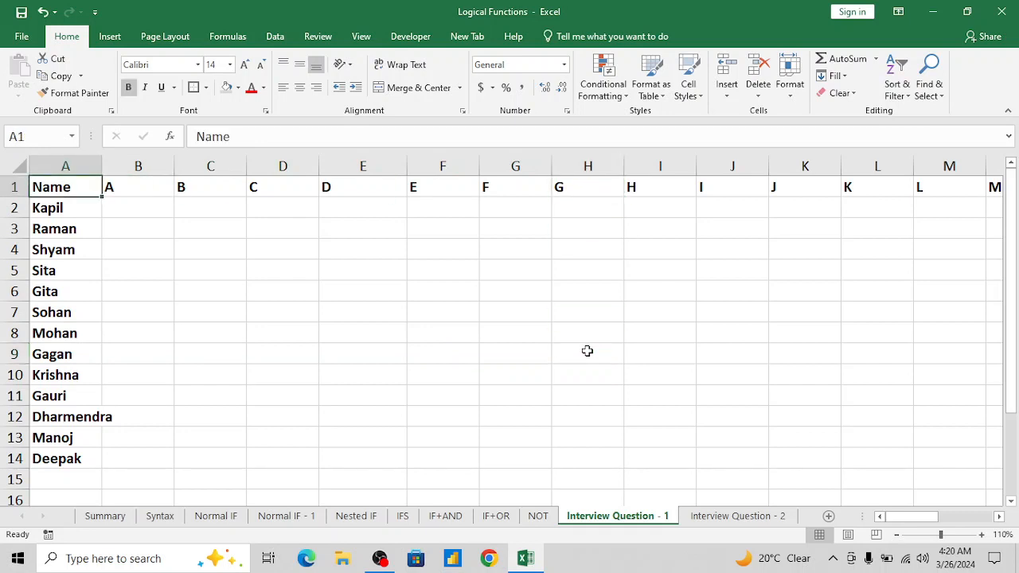
key("Down")
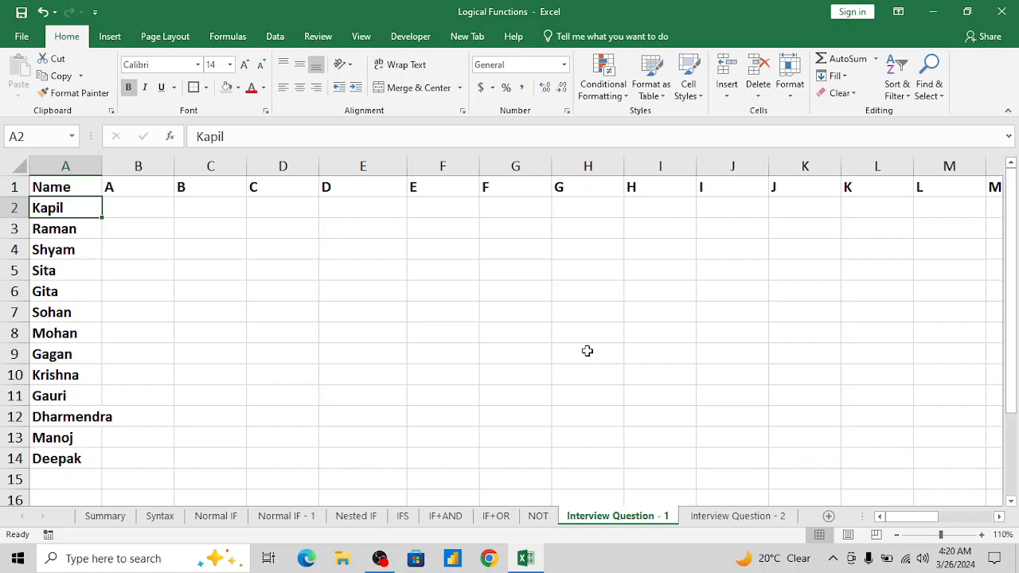
key("Up")
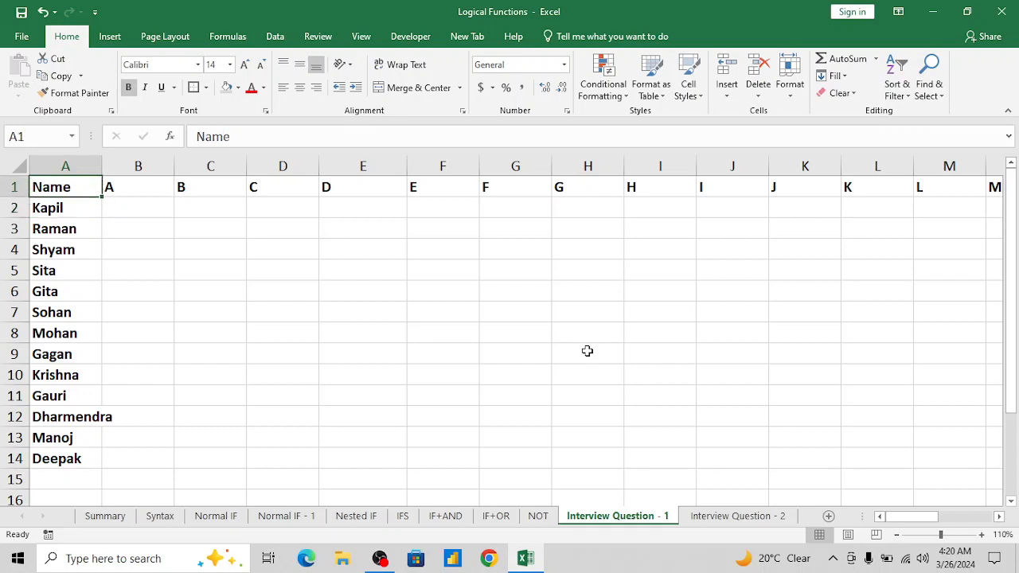
key("Down")
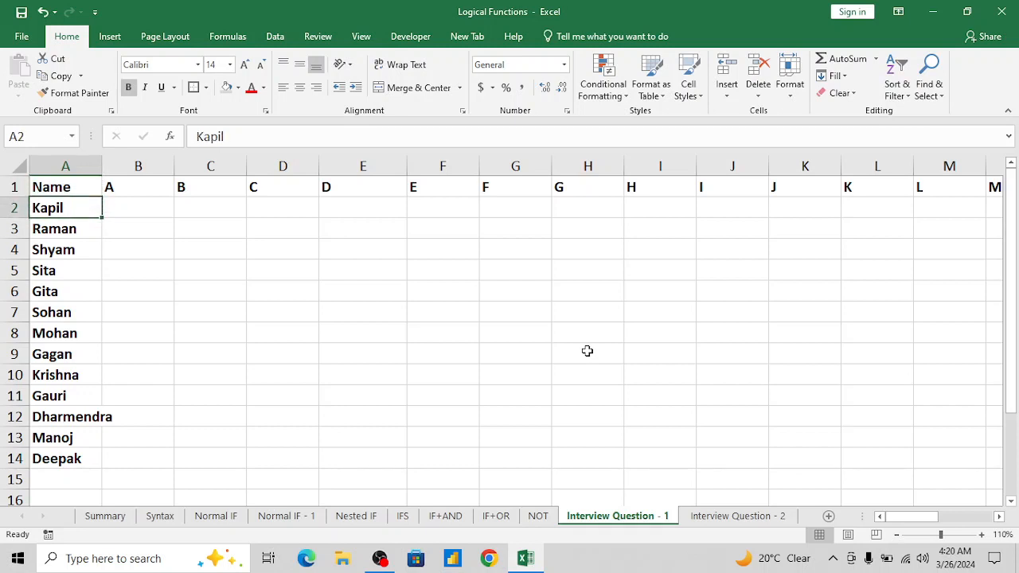
key("Right")
key("Left")
key("Right")
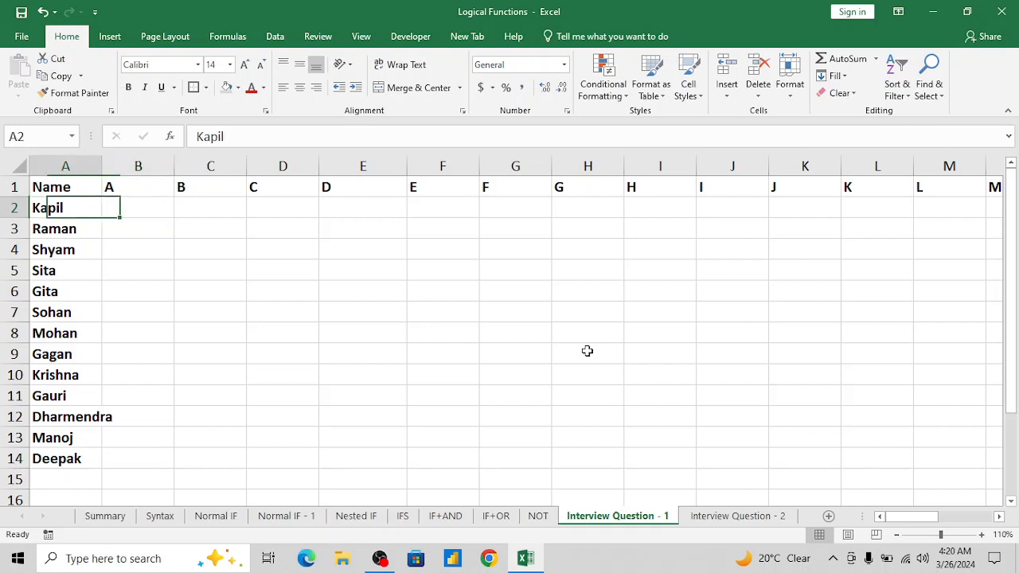
key("Left")
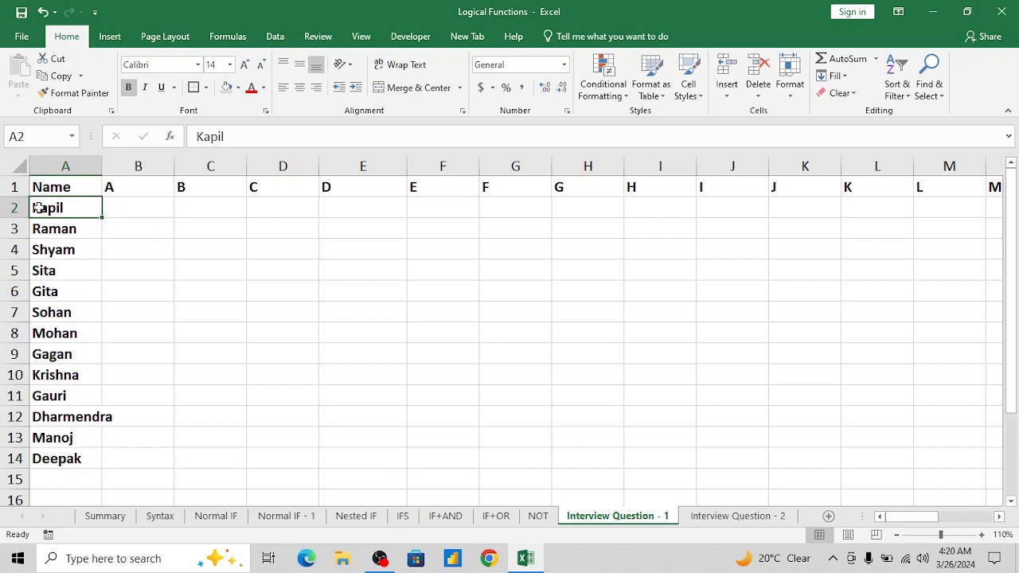
left_click(134, 206)
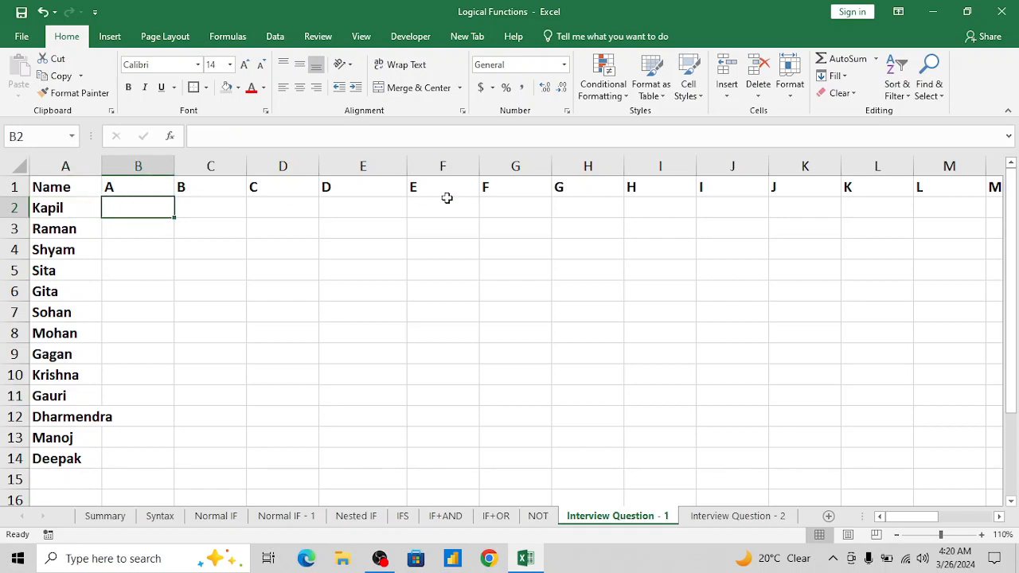
left_click(870, 193)
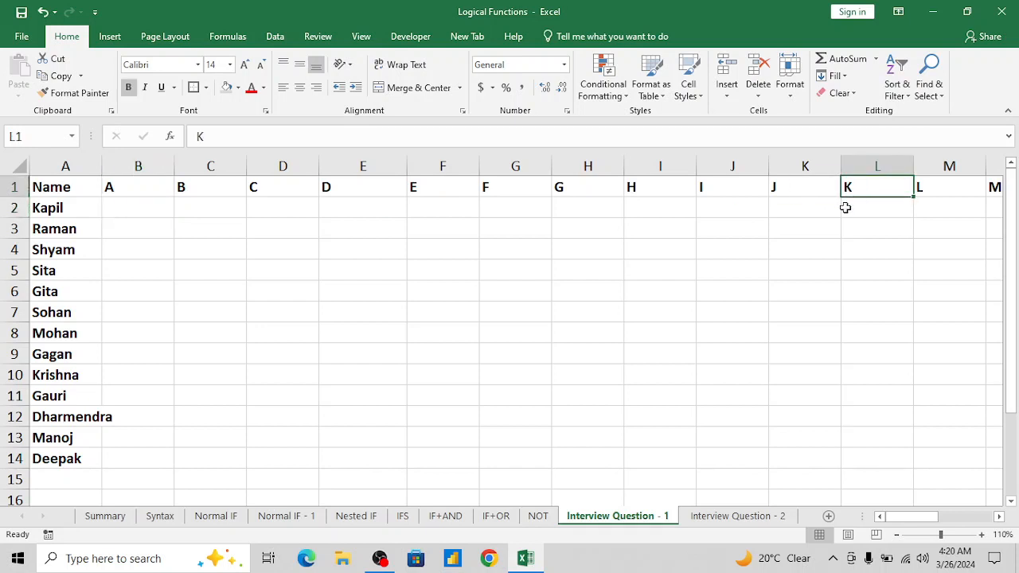
left_click(867, 214)
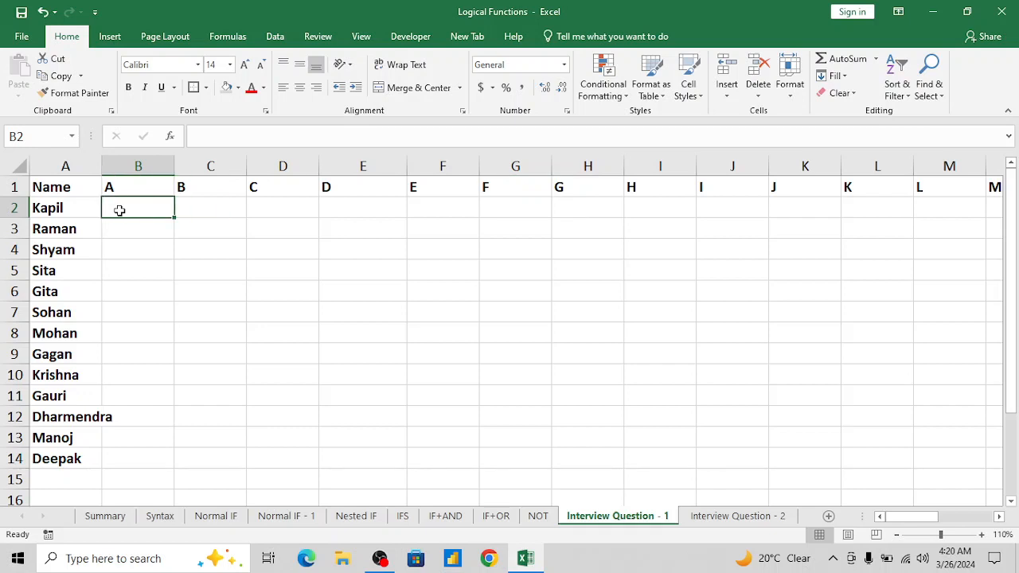
key("Left")
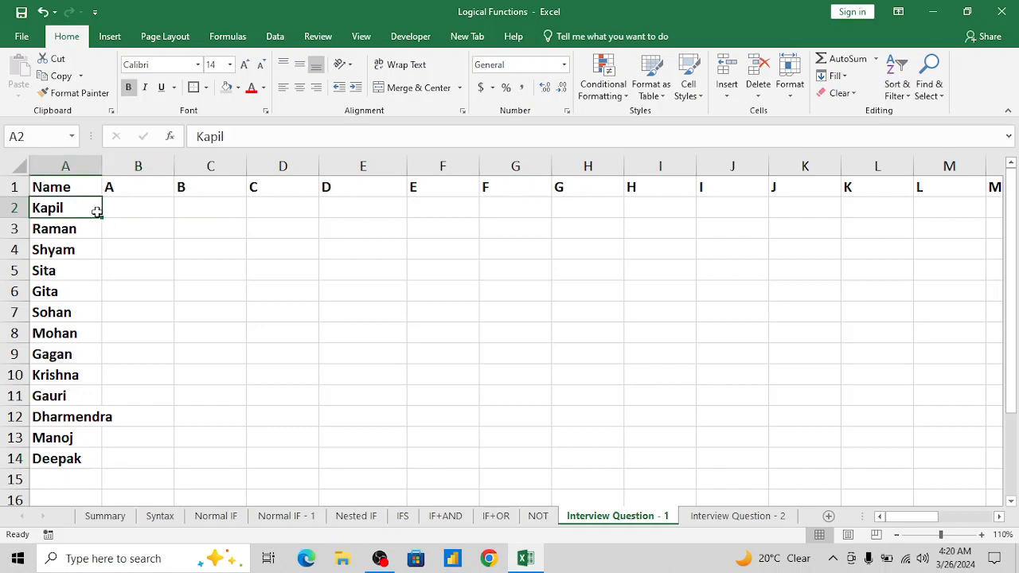
Step: Enter the formula =LEFT(A2,1) in B2 to extract the first letter of the name
left_click(155, 210)
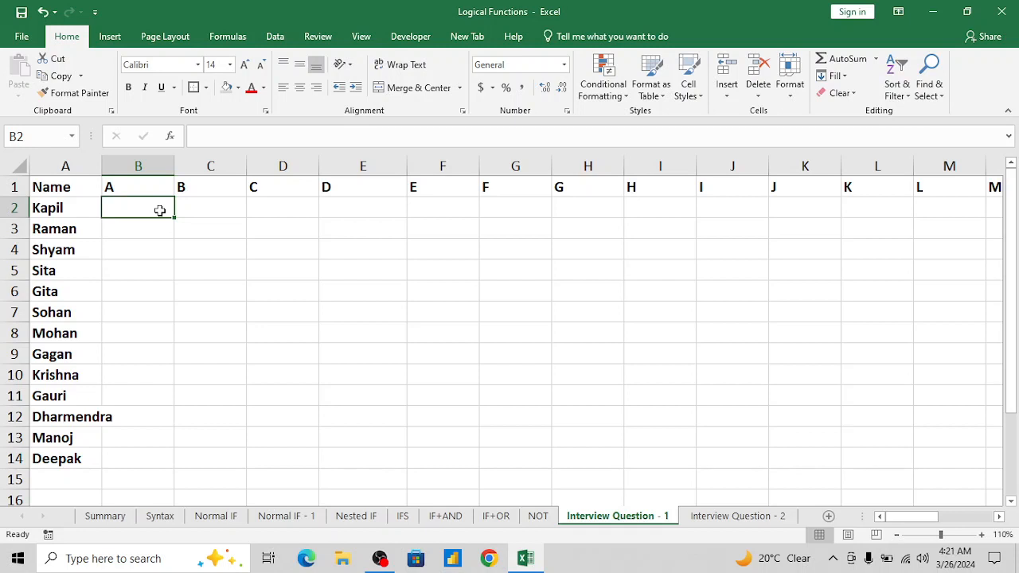
type("=left(")
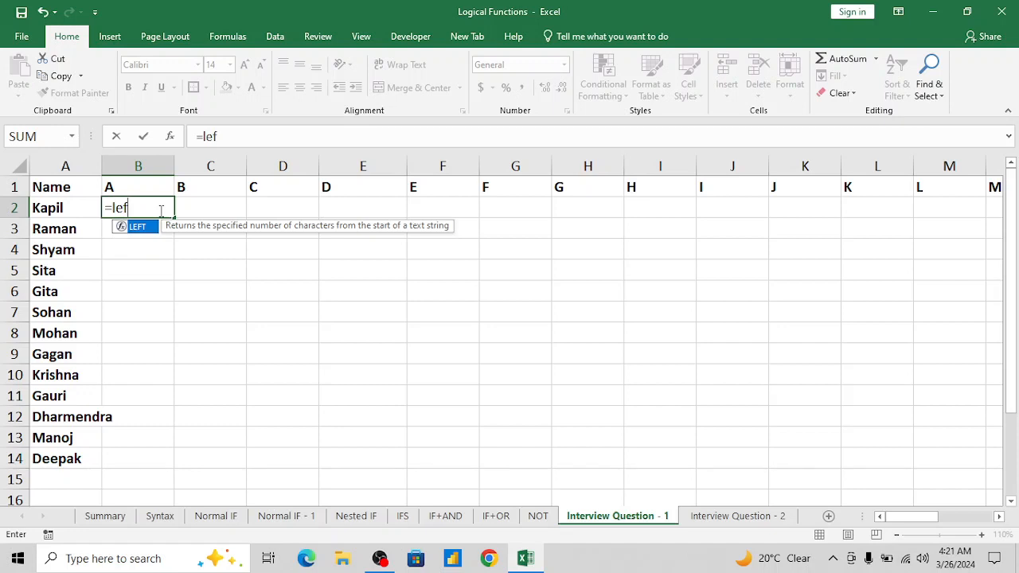
key("Left")
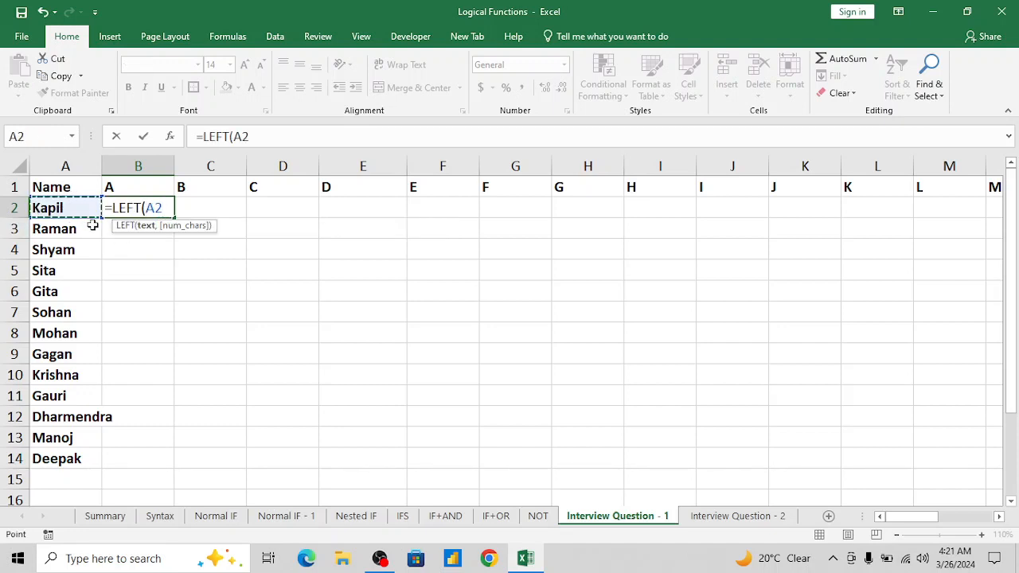
type(",1")
key("Return")
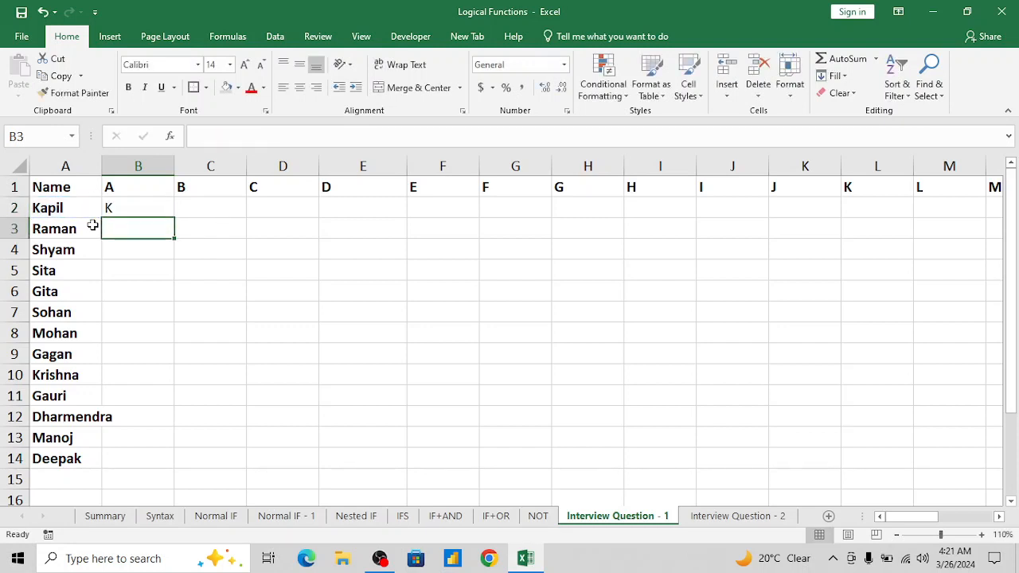
Step: Fill the LEFT formula from B2 down to B14 for all the names and check the copied cells
key("Up")
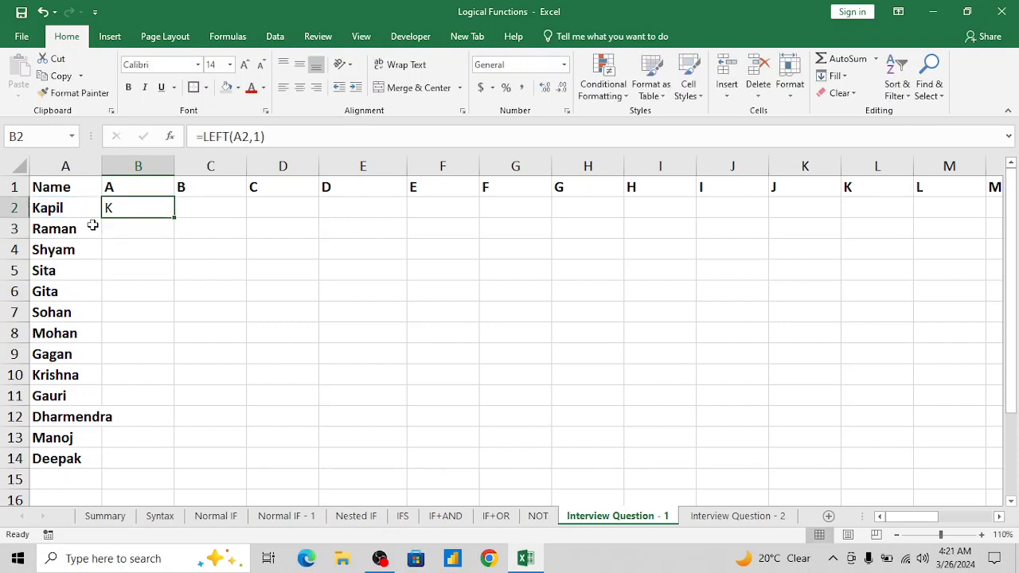
key("shift+Down")
key("shift+Down")
key("shift+Down")
key("shift+Down")
key("shift+Down")
key("shift+Down")
key("shift+Down")
key("shift+Down")
key("shift+Down")
key("shift+Down")
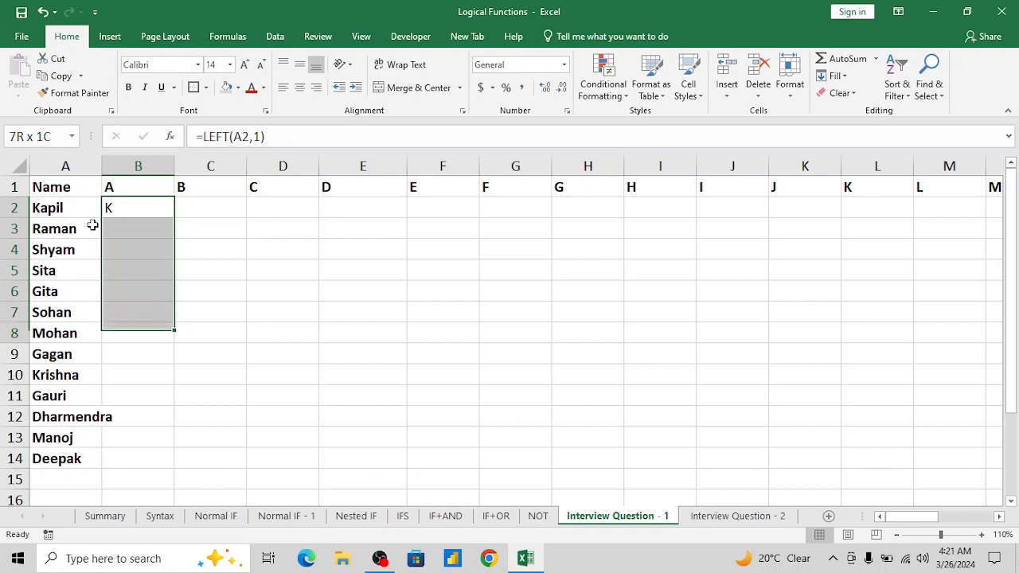
key("shift+Down")
key("shift+Down")
key("ctrl+d")
key("Down")
key("Down")
key("Down")
key("Down")
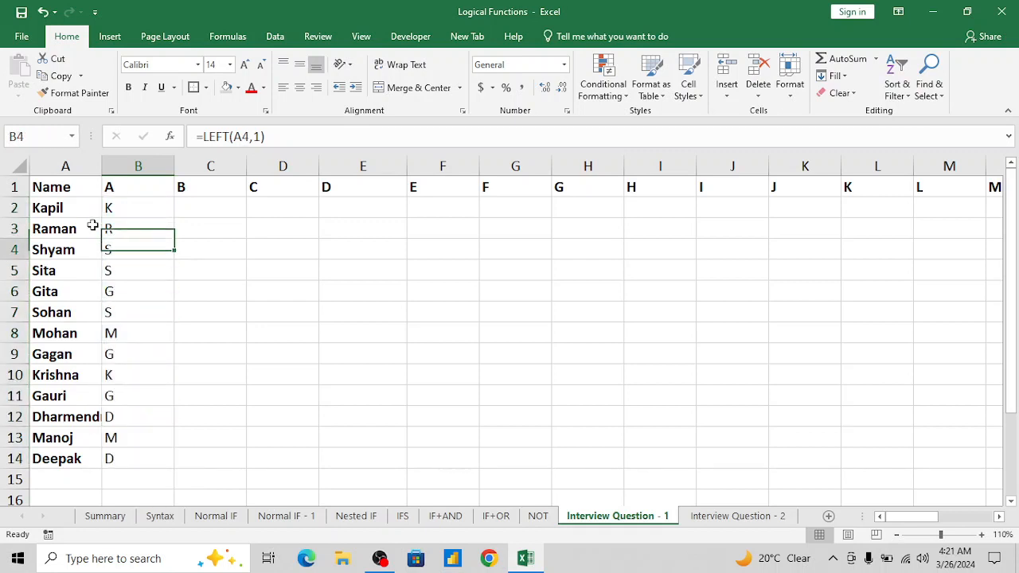
Step: Wrap the LEFT formula in B2 in an IF so it reads =IF(LEFT(A2,1)=B1,A2,"")
key("Up")
key("Up")
key("Up")
key("Up")
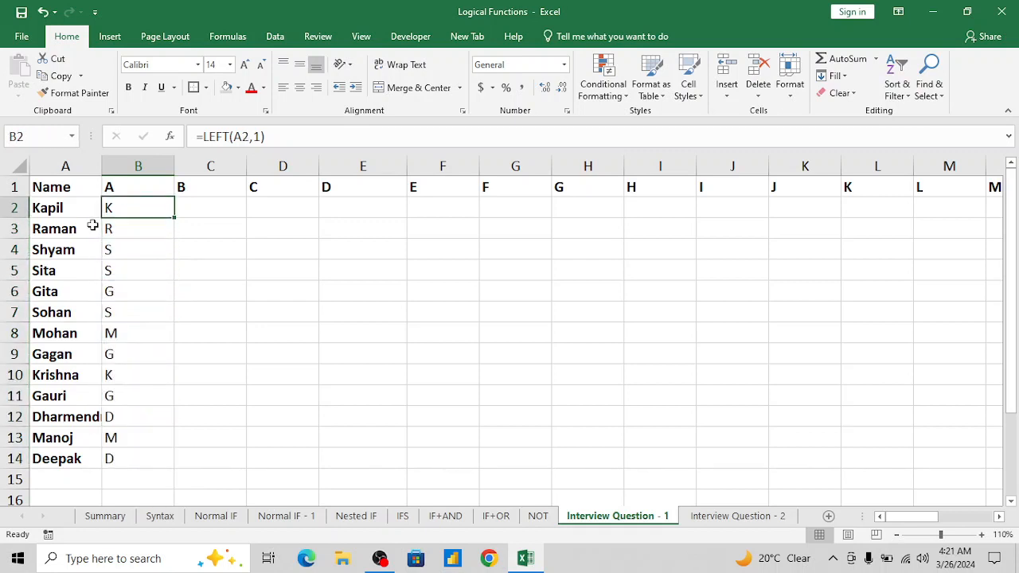
left_click(201, 136)
type("IF(")
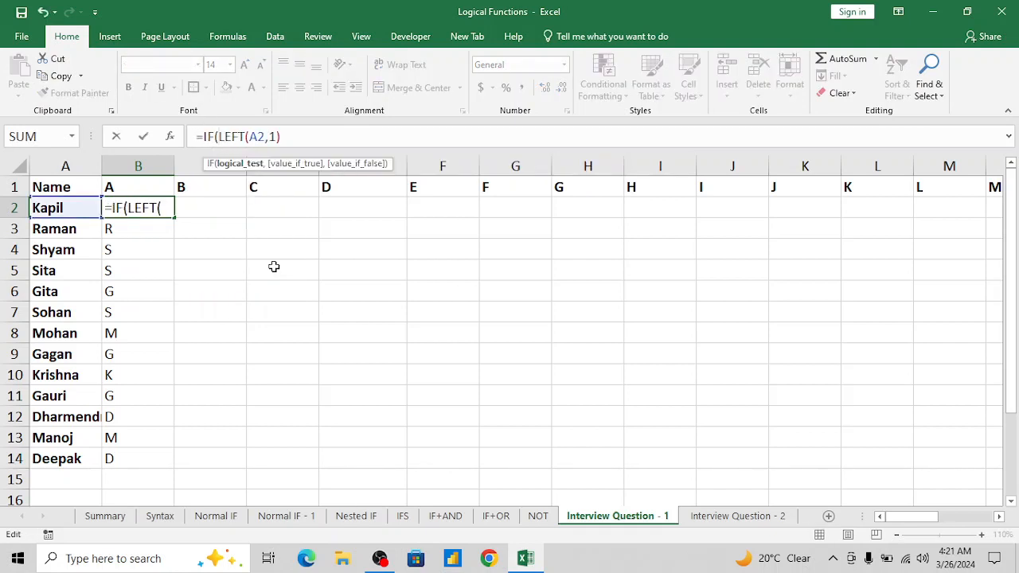
left_click(299, 136)
type("=")
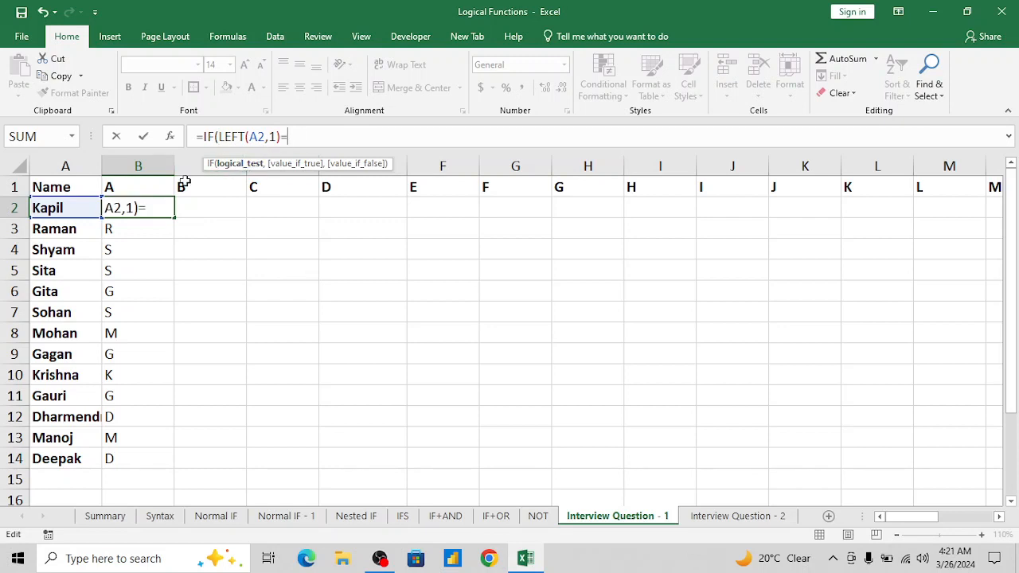
left_click(137, 187)
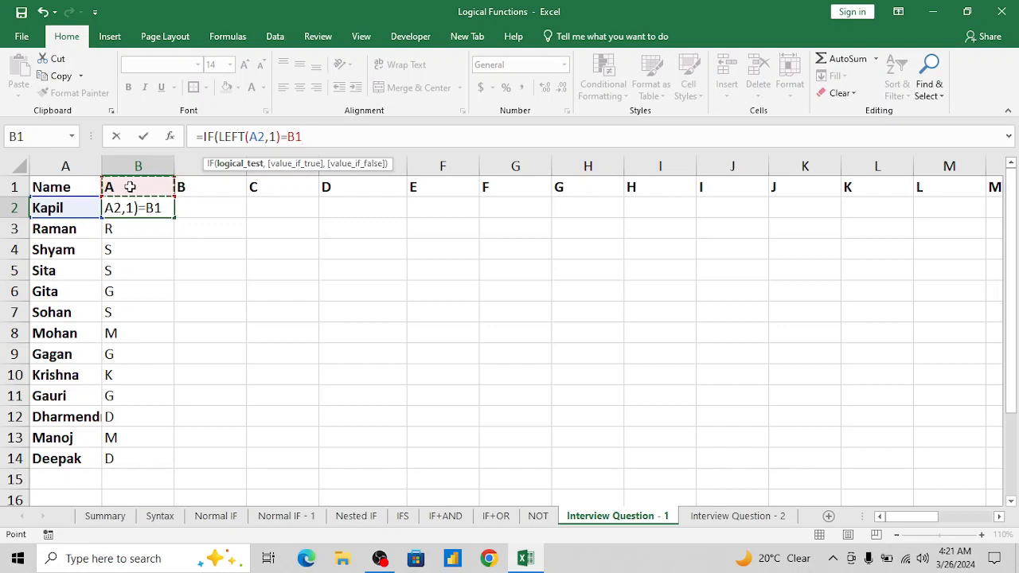
type(",")
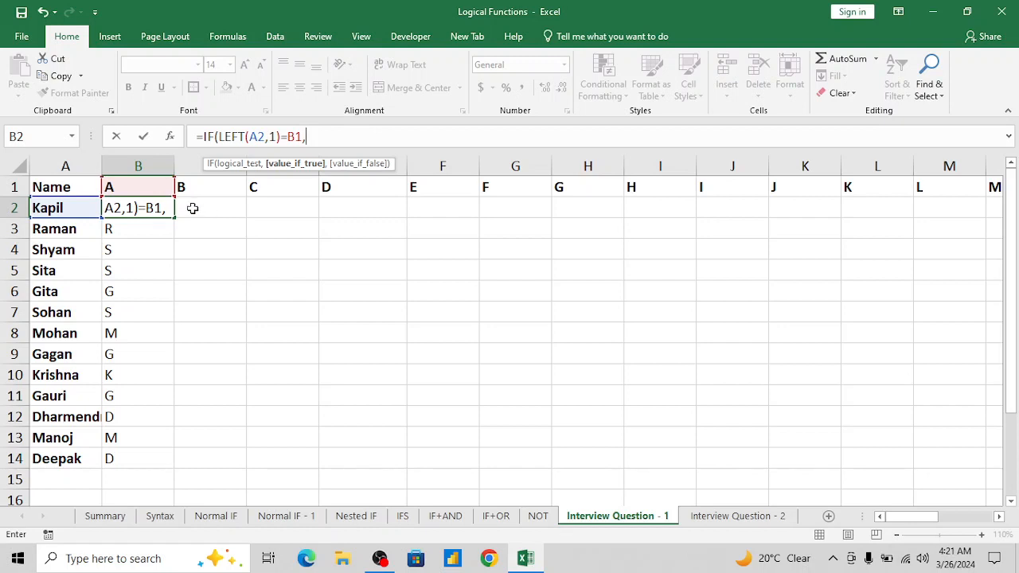
left_click(70, 210)
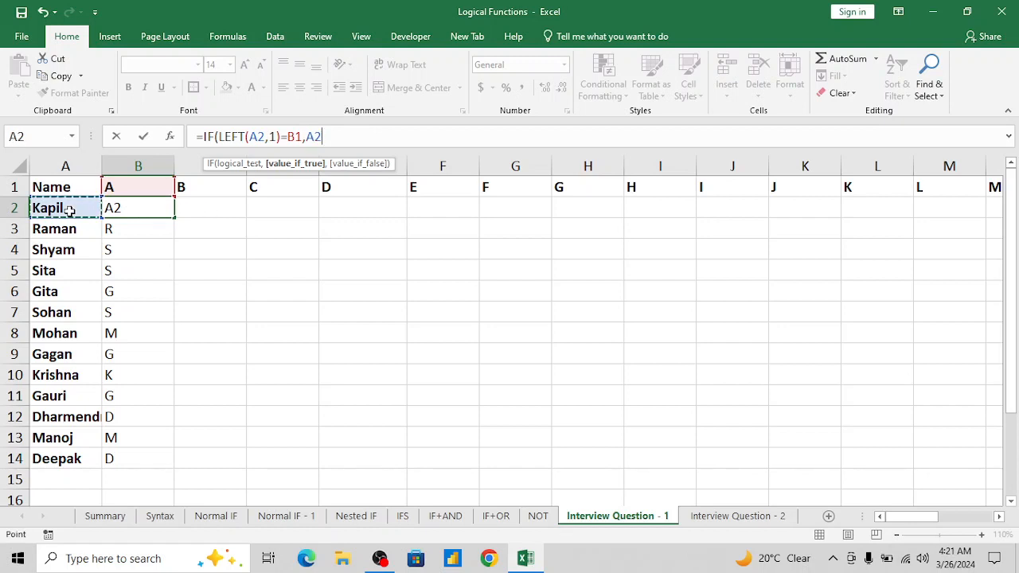
type(",")
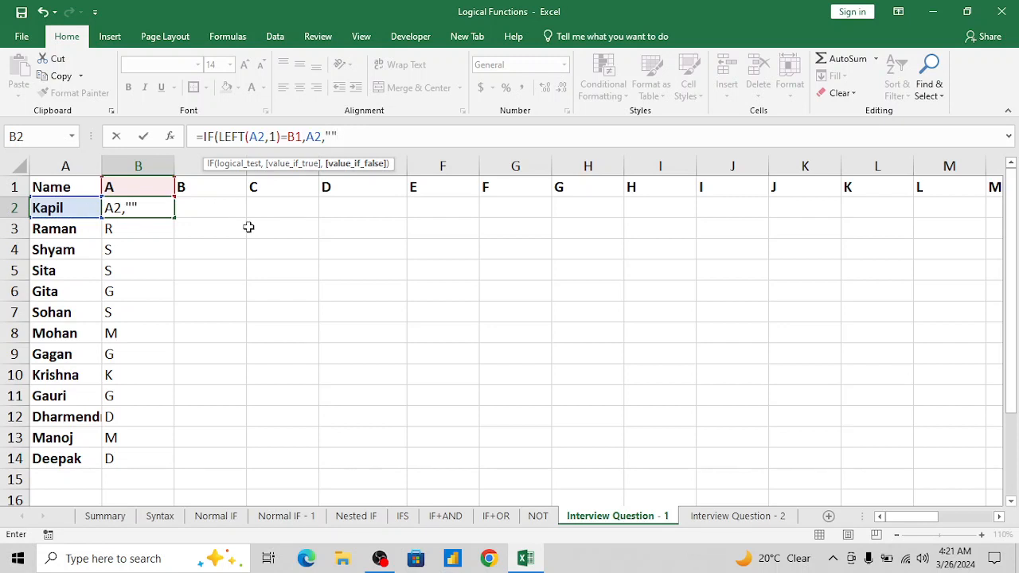
key("Return")
key("Return")
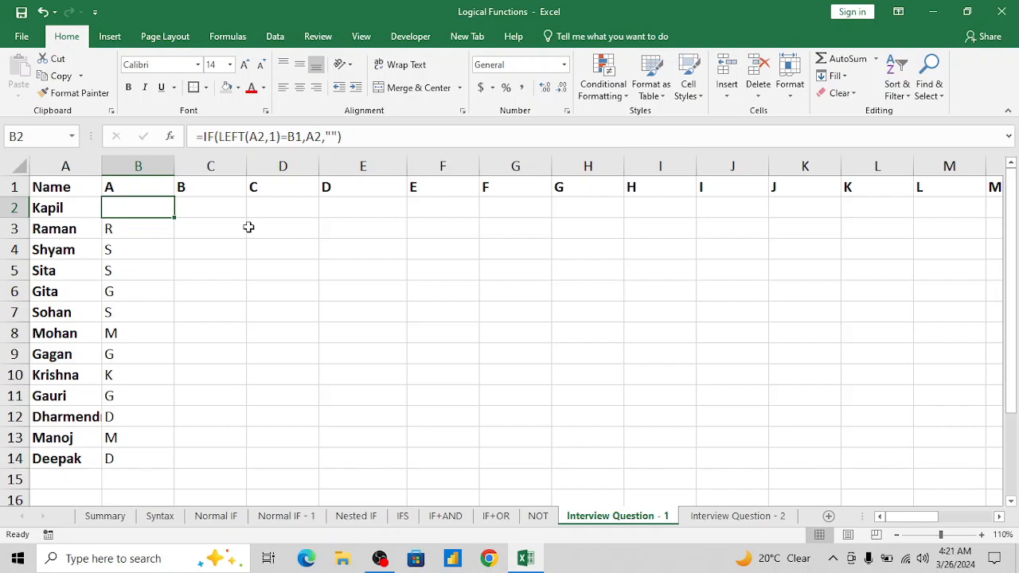
Step: Try to fill the IF formula with relative references from B2 down to row 6 and across the neighbouring letter columns
key("shift+Down")
key("shift+Down")
key("shift+Down")
key("shift+Down")
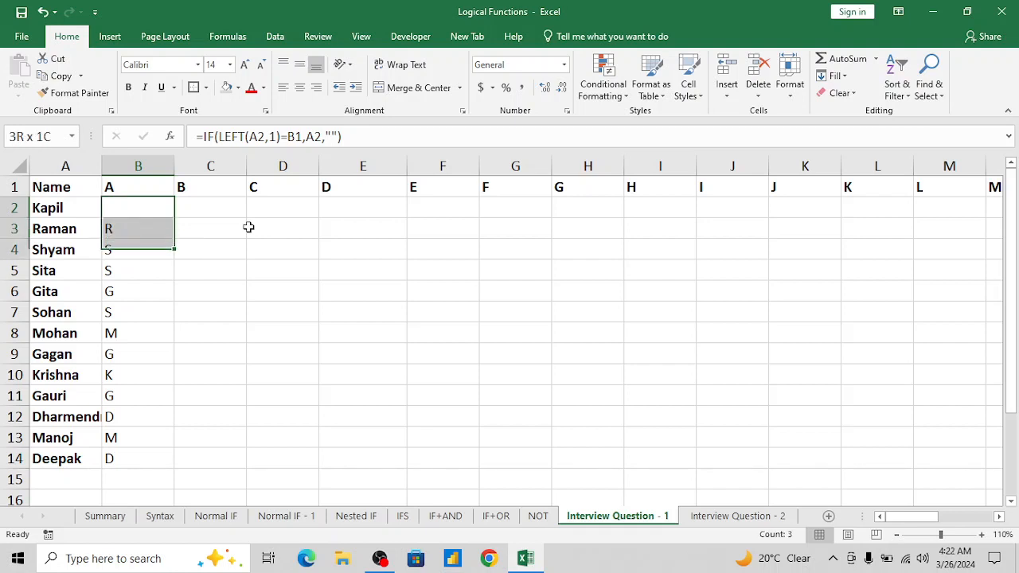
key("ctrl+d")
key("shift+Right")
key("shift+Right")
key("shift+Right")
key("shift+Right")
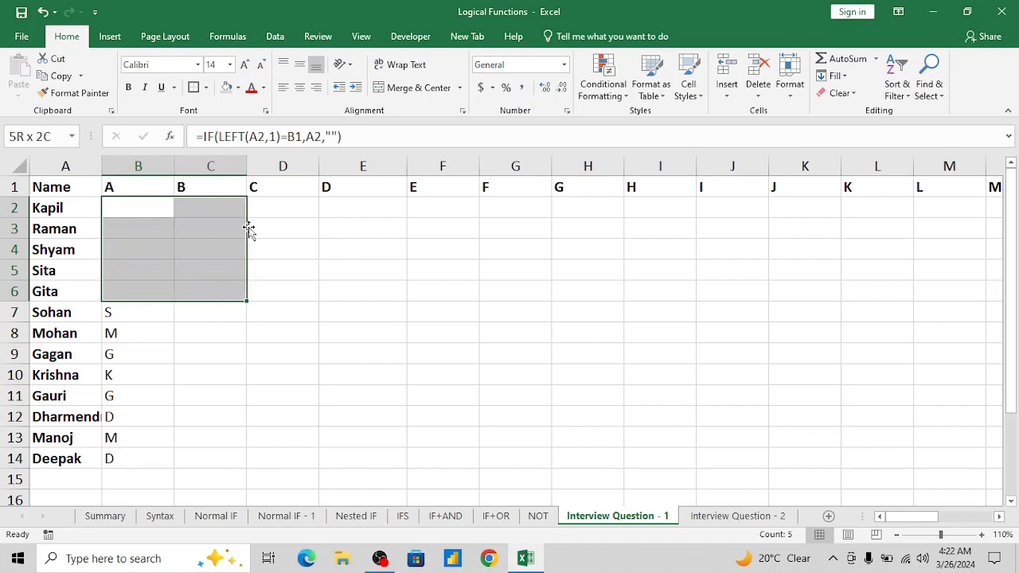
key("ctrl+r")
Step: Inspect the cell references in the formulas copied into column D, from D2 down to D6
key("Right")
key("Right")
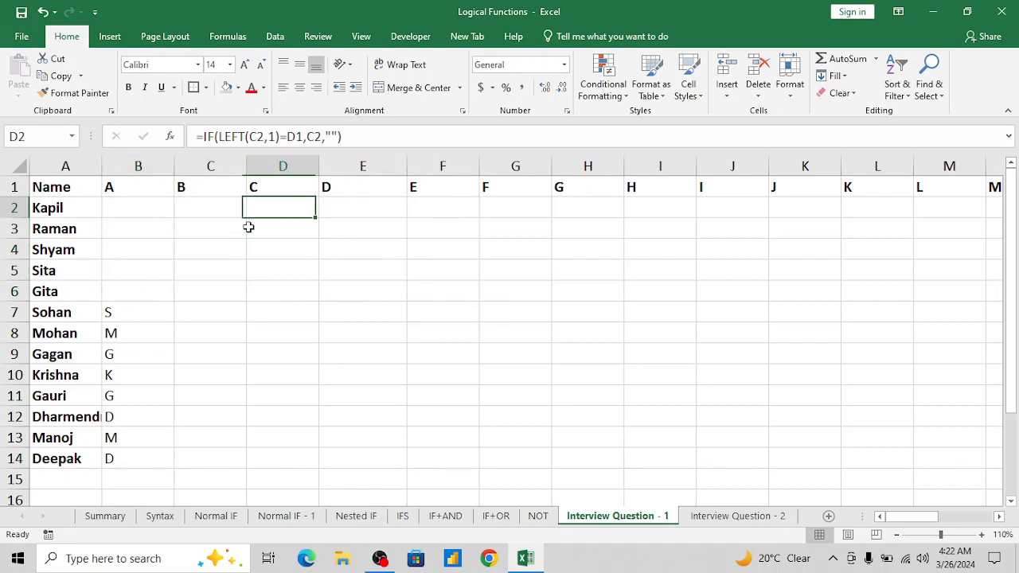
key("Down")
left_click(439, 136)
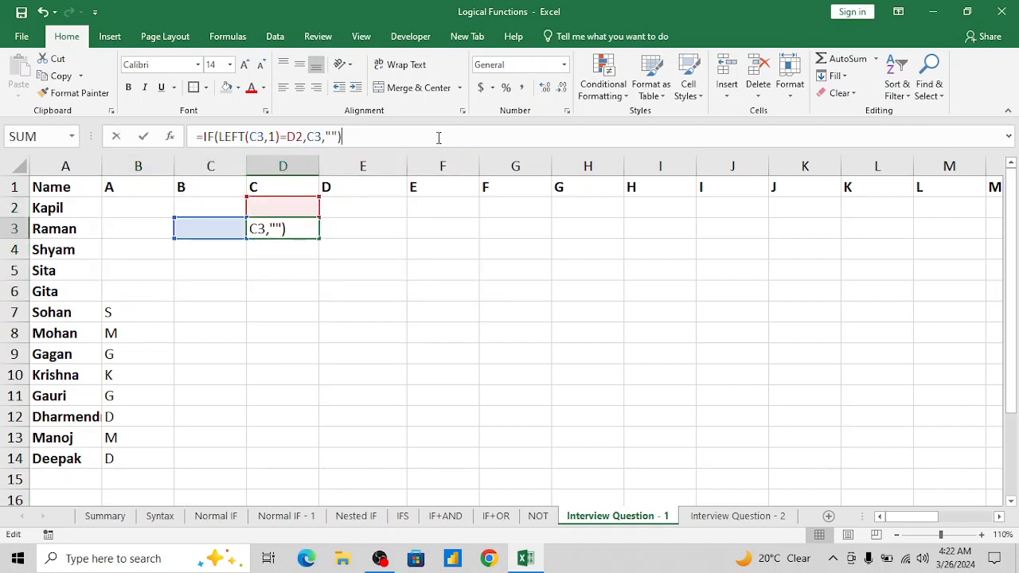
key("Return")
key("Down")
key("Down")
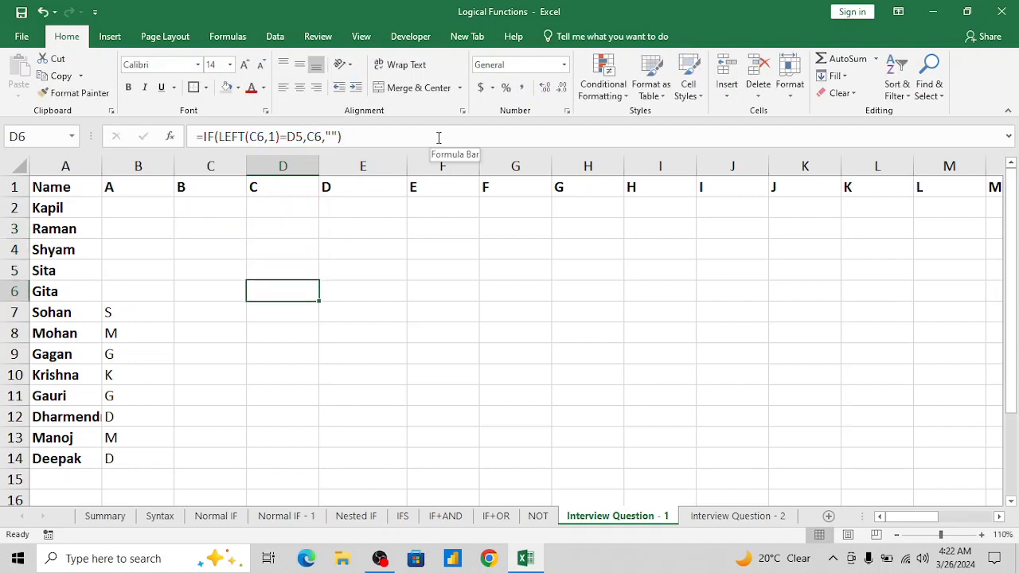
left_click(439, 137)
key("Escape")
key("Home")
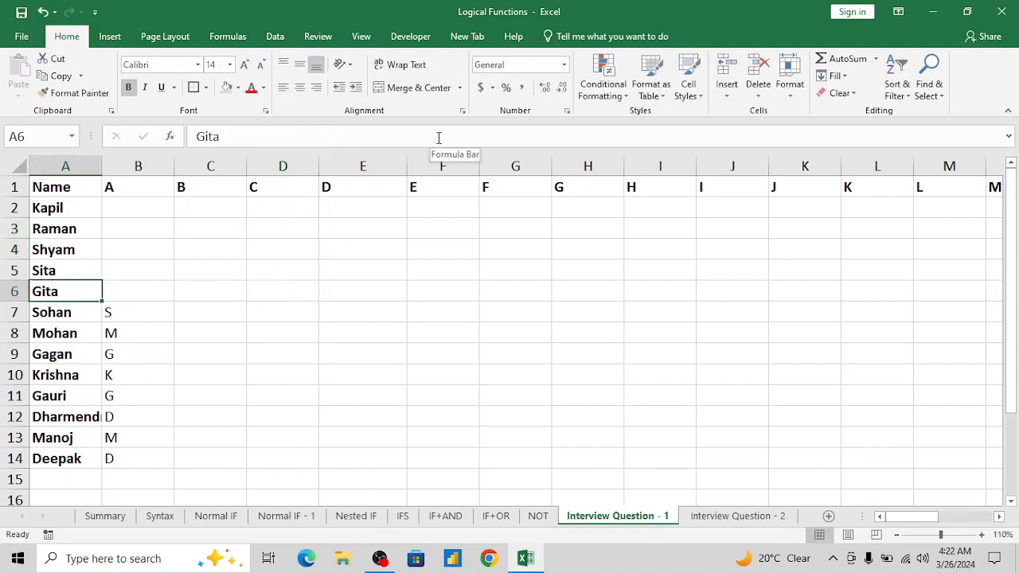
Step: Check which name and heading cells the formula copied into B3 refers to
key("ctrl+Up")
key("Right")
key("Down")
key("Down")
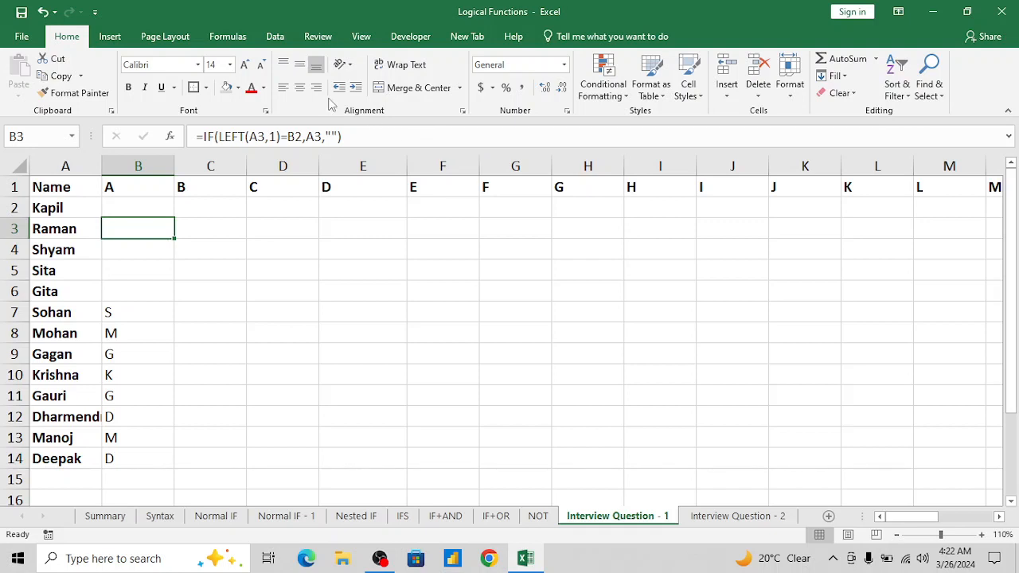
double_click(256, 137)
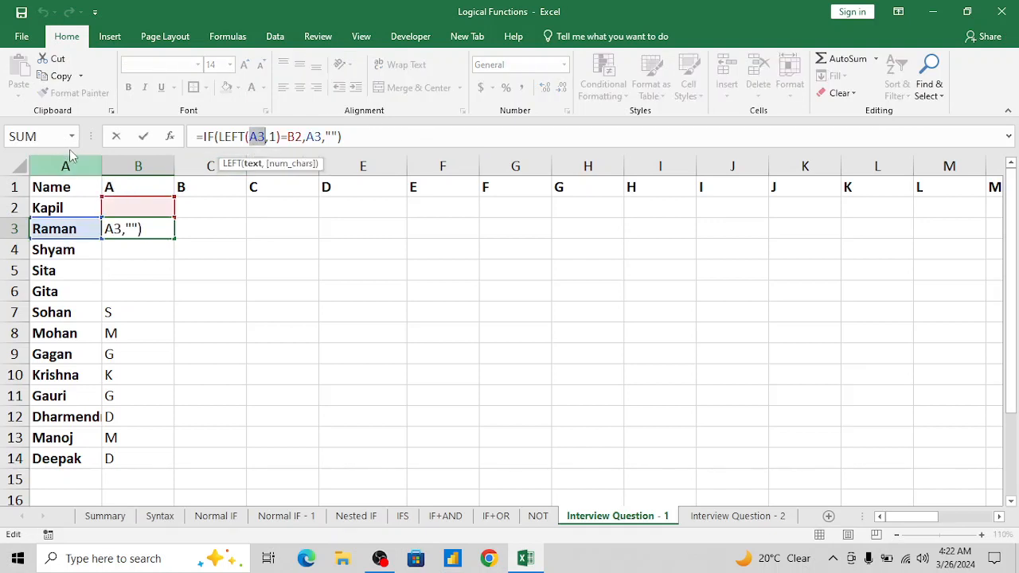
key("Escape")
Step: Lock the references in the logical test of the B2 formula as $A2 and B$1
left_click(109, 202)
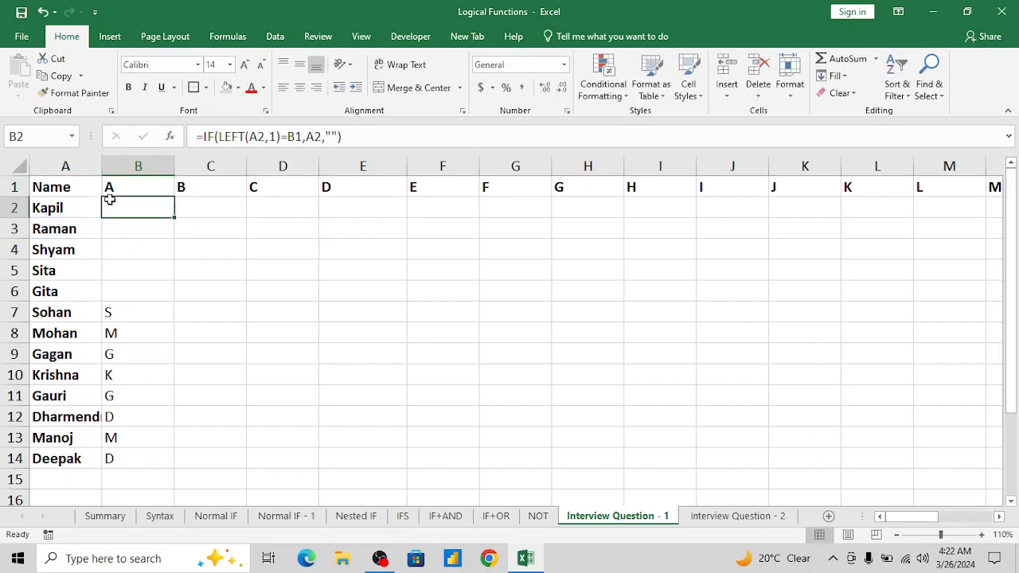
double_click(257, 137)
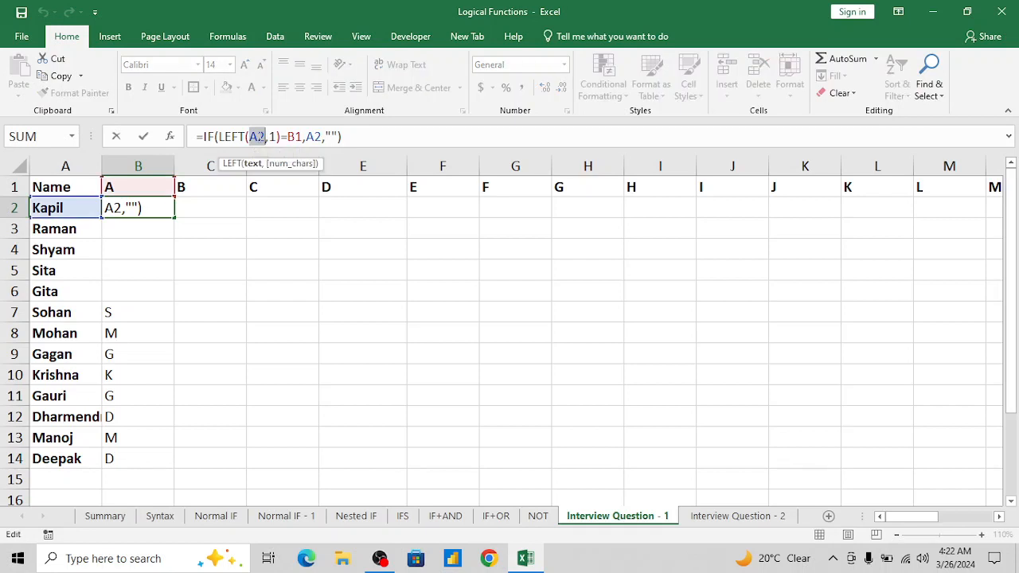
key("F4")
key("F4")
key("F4")
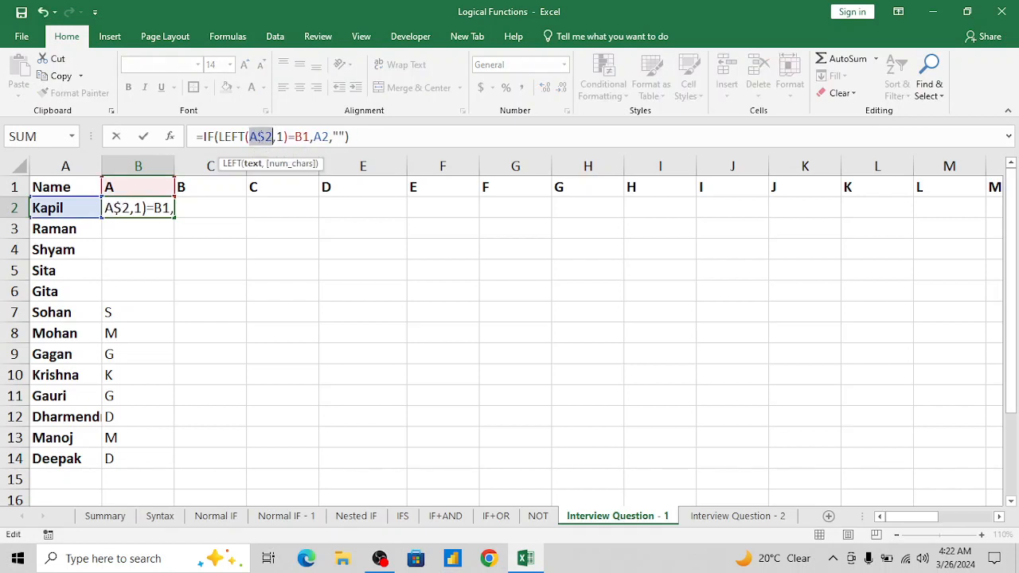
left_click(302, 136)
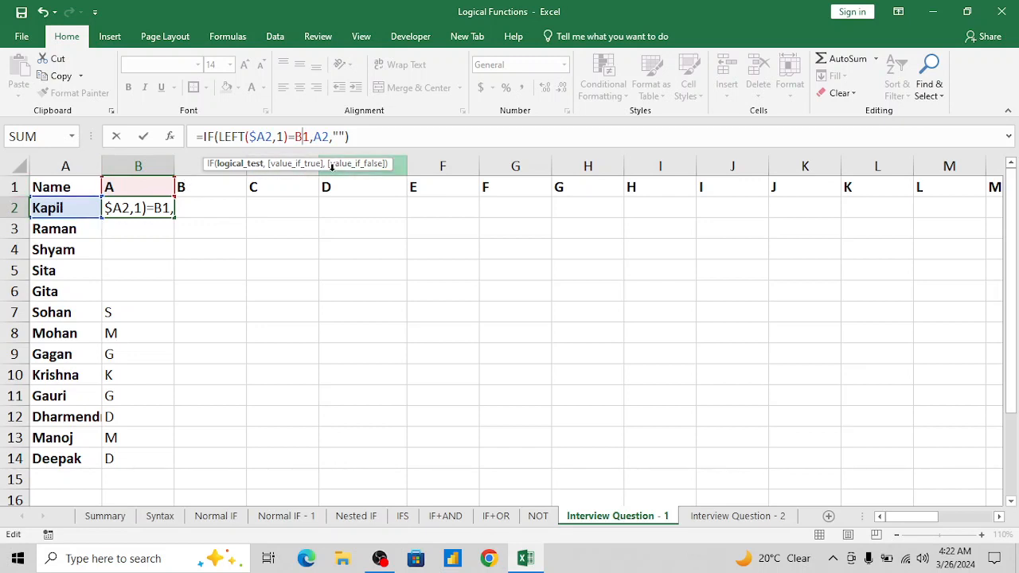
key("F4")
key("F4")
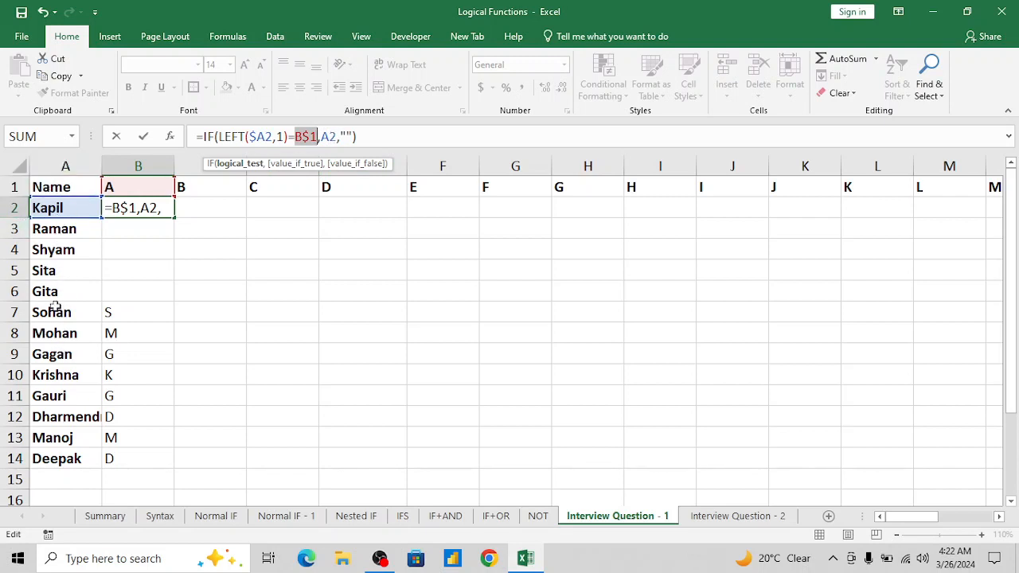
Step: Lock the value-if-true reference in B2 as $A2 and enter the formula =IF(LEFT($A2,1)=B$1,$A2,"")
double_click(328, 137)
key("F4")
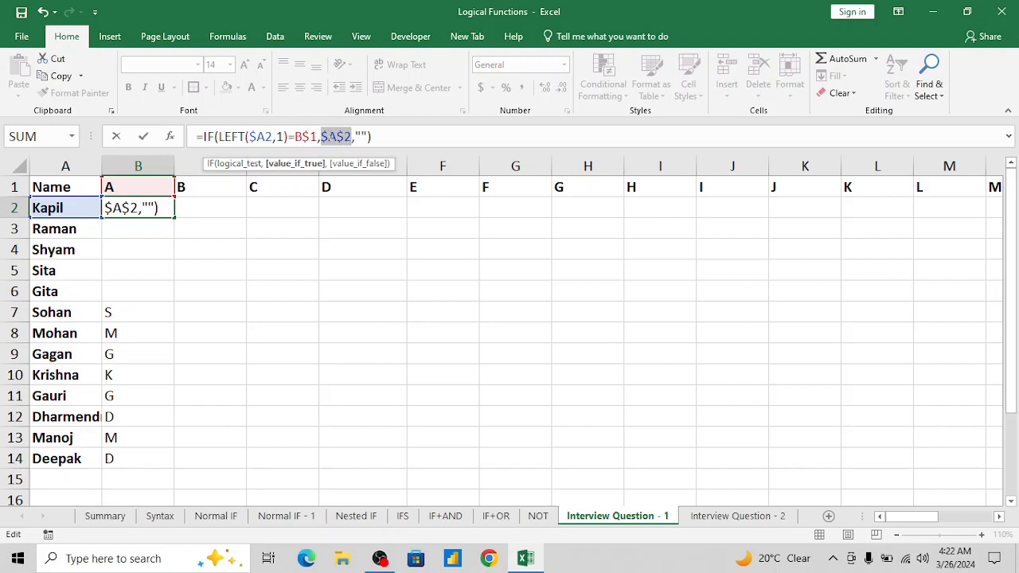
key("F4")
key("F4")
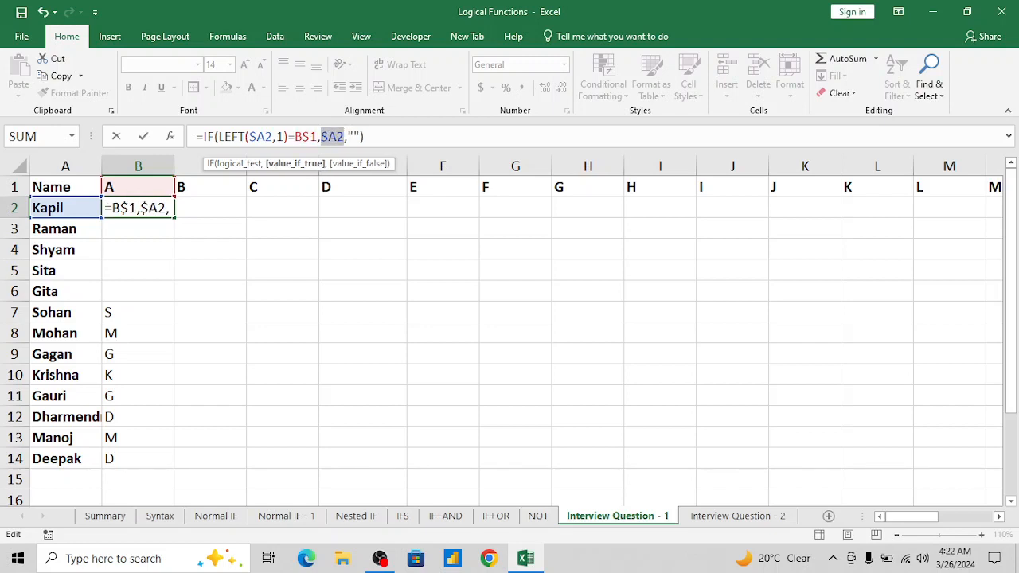
key("Return")
Step: Copy the corrected IF formula from B2 down through B14
key("Up")
key("ctrl+c")
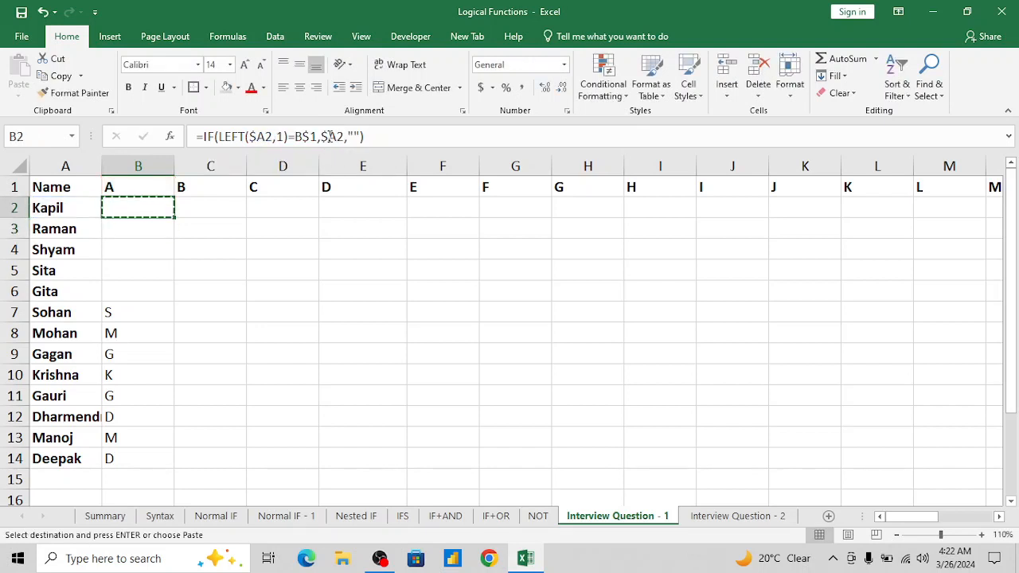
key("ctrl+shift+Down")
key("ctrl+shift+Down")
key("Return")
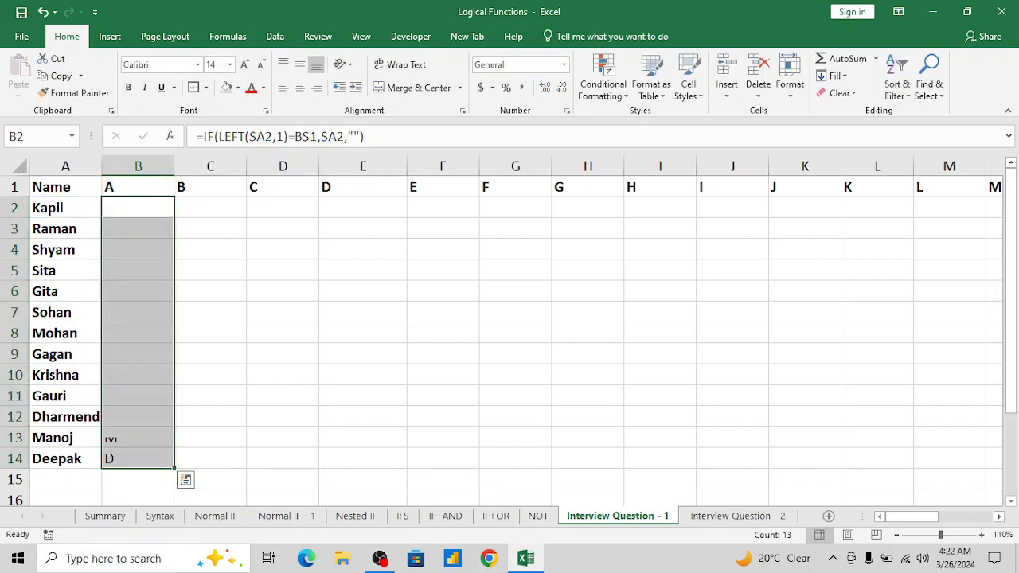
Step: Fill the formulas in B2:B14 across all the letter columns to column Z
key("shift+Right")
key("shift+Right")
key("shift+Right")
key("shift+Right")
key("shift+Right")
key("shift+Right")
key("shift+Right")
key("shift+Right")
key("shift+Right")
key("shift+Right")
key("shift+Right")
key("shift+Right")
key("shift+Right")
key("shift+Right")
key("shift+Right")
key("shift+Right")
key("shift+Right")
key("shift+Right")
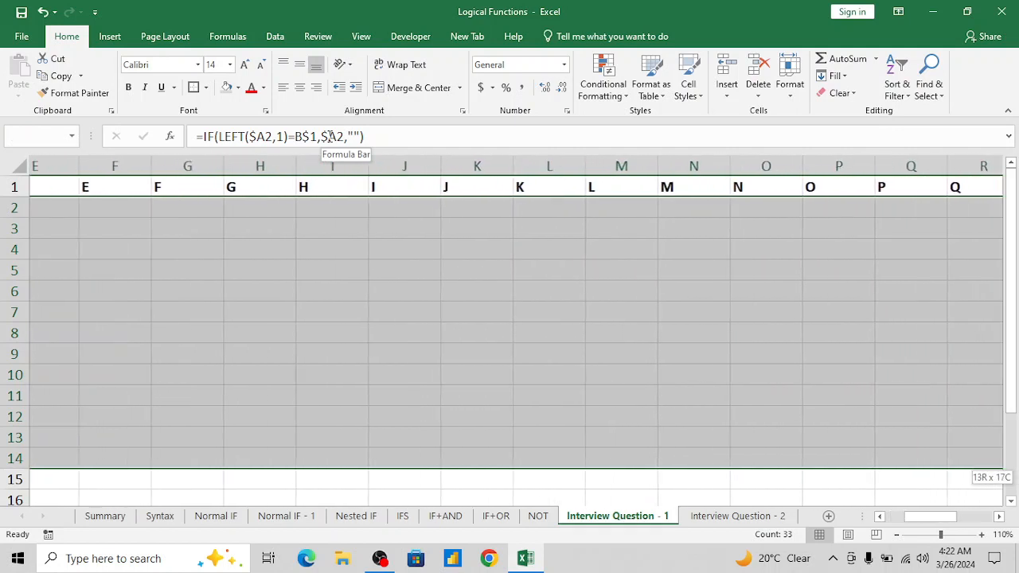
key("shift+Right")
key("shift+Right")
key("shift+Right")
key("shift+Right")
key("shift+Right")
key("shift+Right")
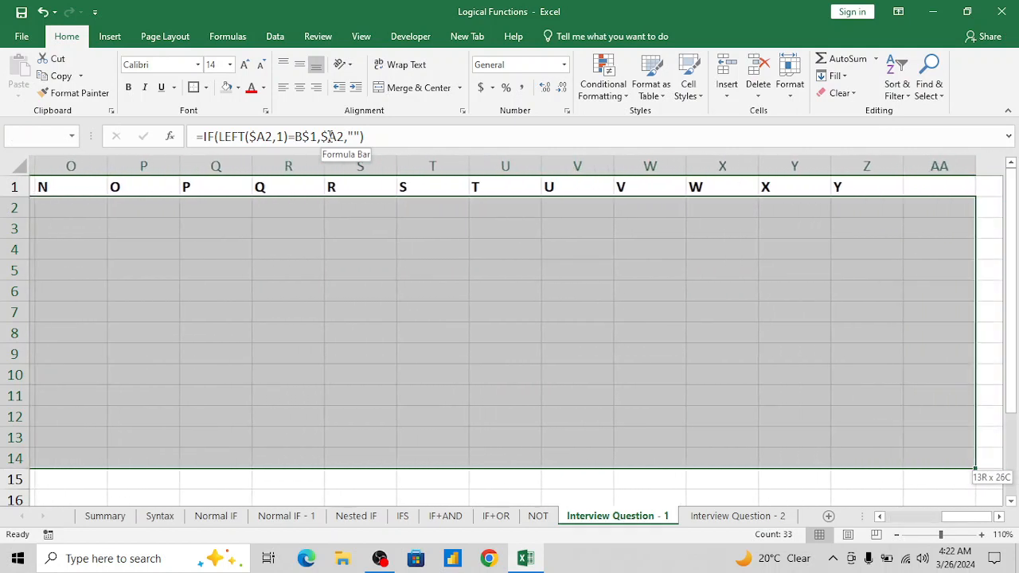
key("ctrl+r")
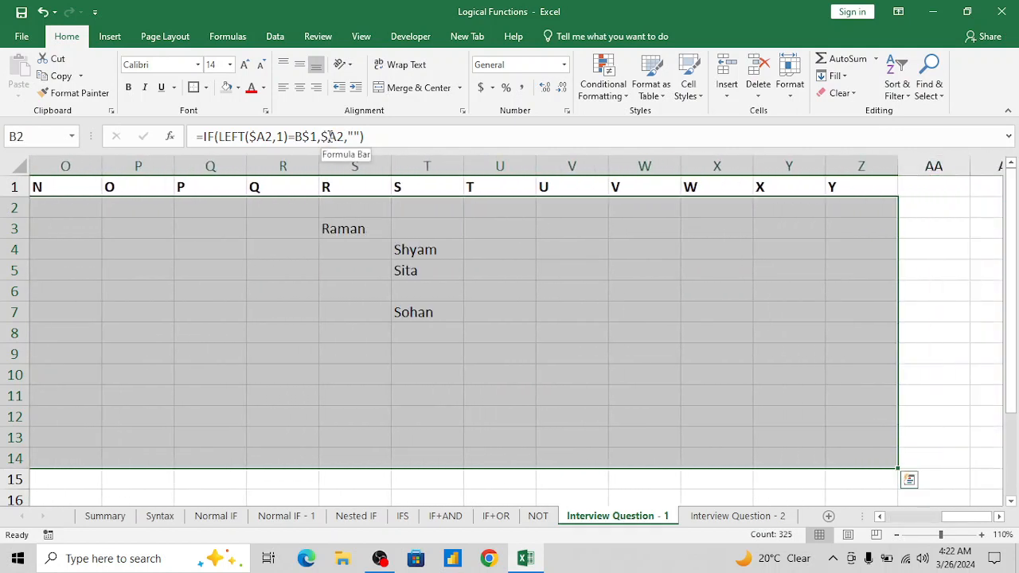
Step: Return to the start of the table and check the names placed under the G heading in H6:H11
key("Right")
key("Right")
key("ctrl+Left")
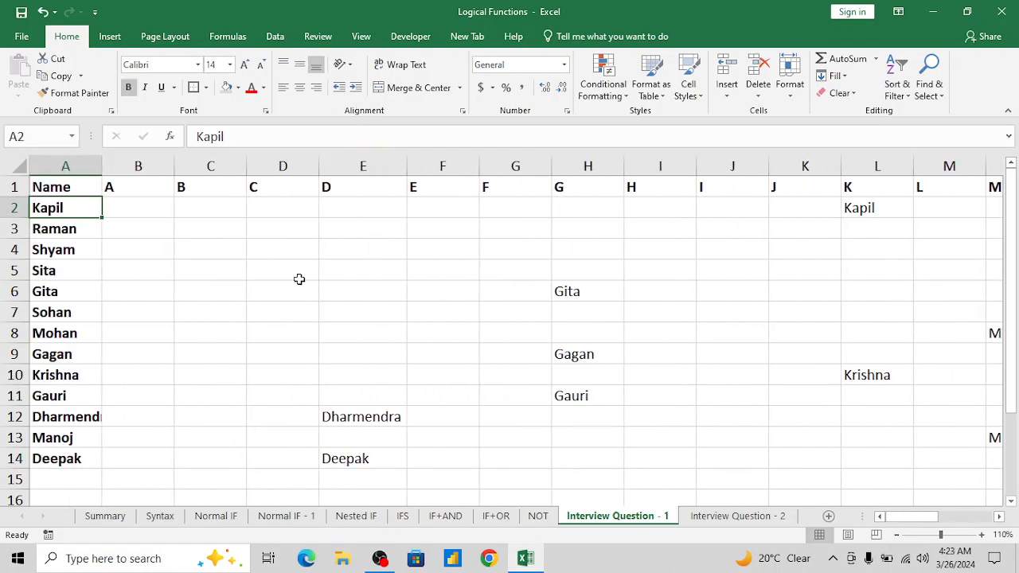
left_click(564, 293)
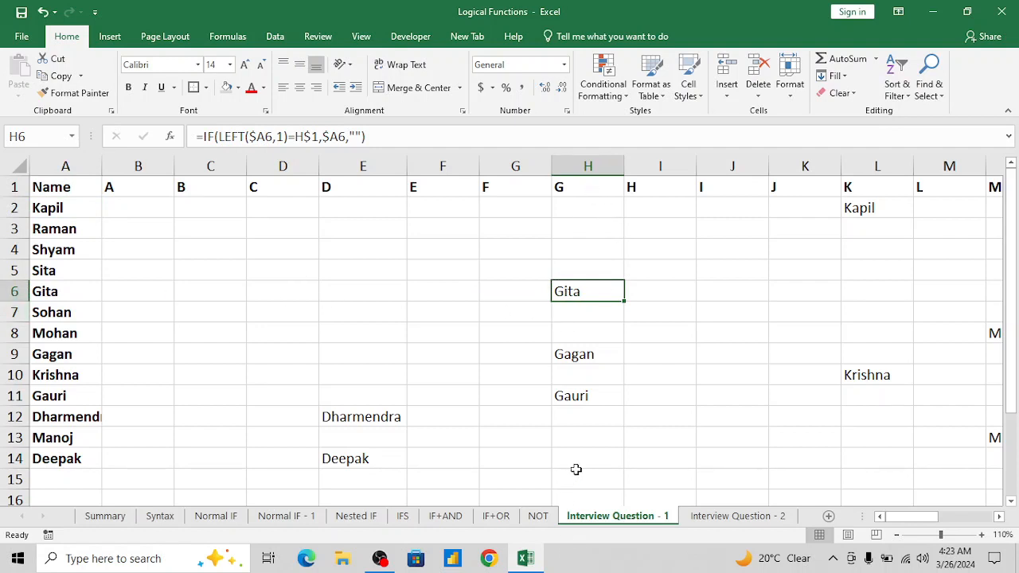
key("shift+Down")
key("shift+Down")
key("shift+Down")
key("shift+Down")
key("shift+Down")
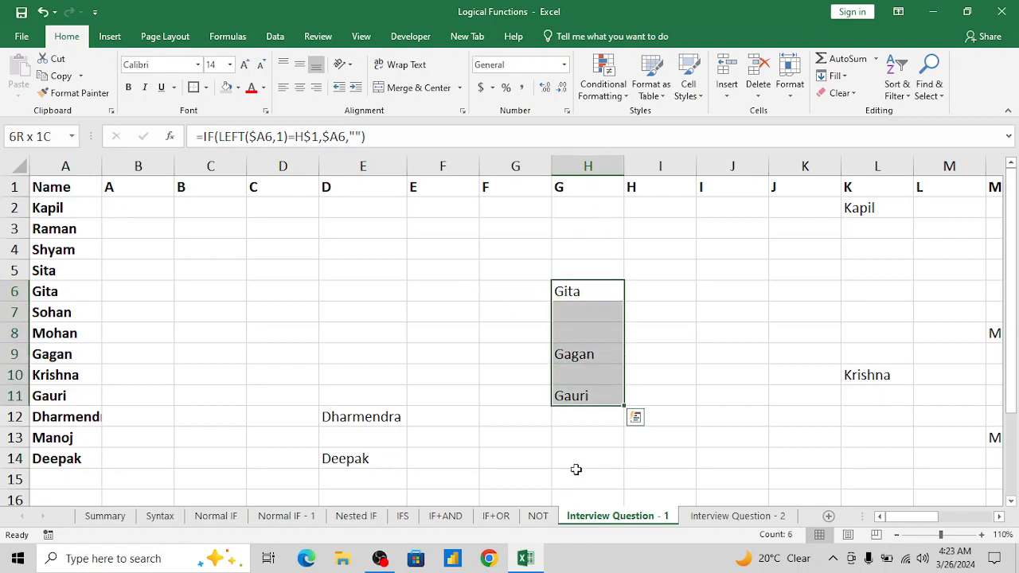
Step: Check the names placed under the D heading in E12:E14
key("Left")
key("Left")
key("Down")
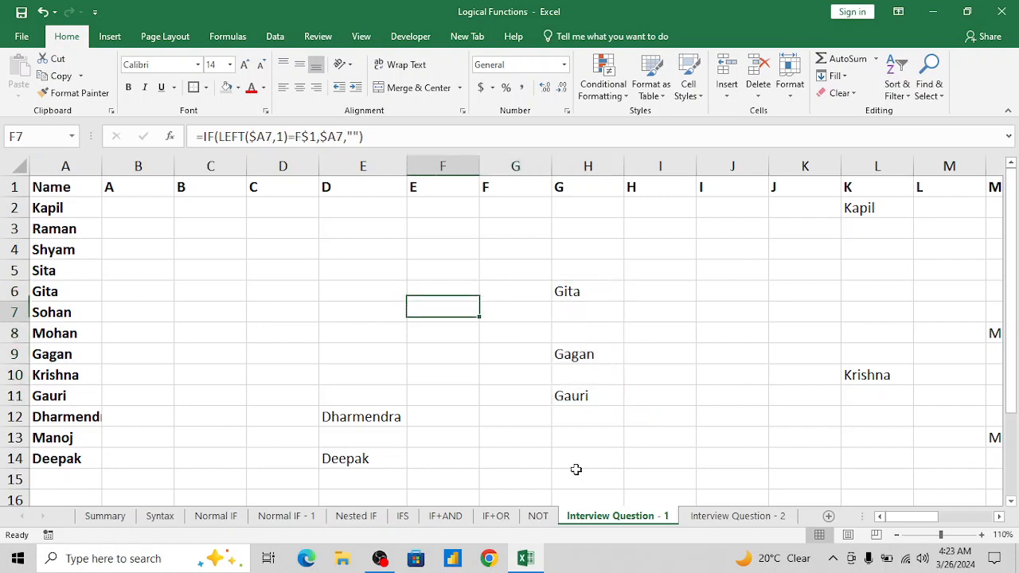
key("Down")
key("Down")
key("Down")
key("Down")
key("Down")
key("Left")
key("Down")
key("Up")
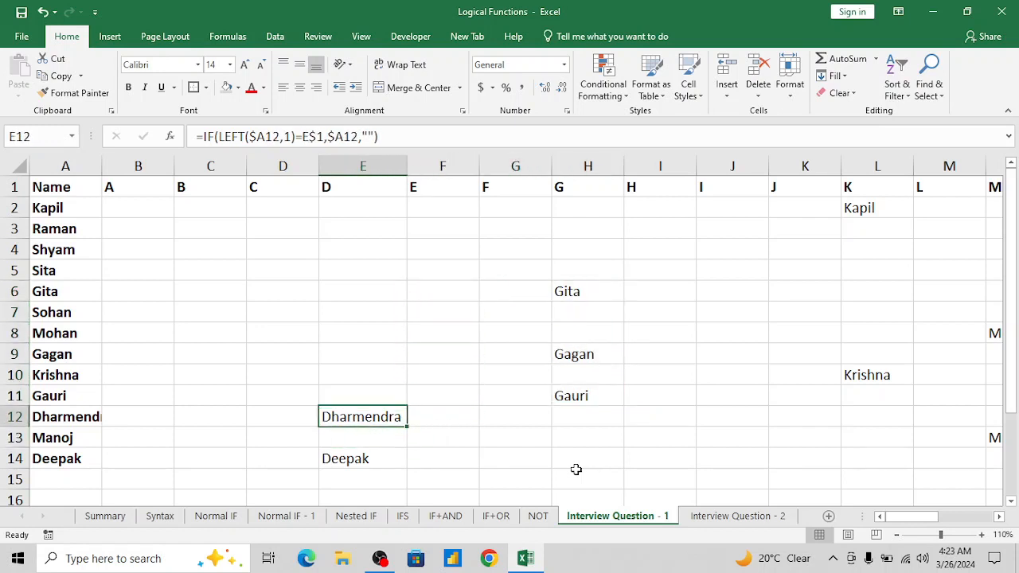
key("shift+Down")
key("shift+Down")
Step: Check the names placed under the K heading in L2:L10
key("Right")
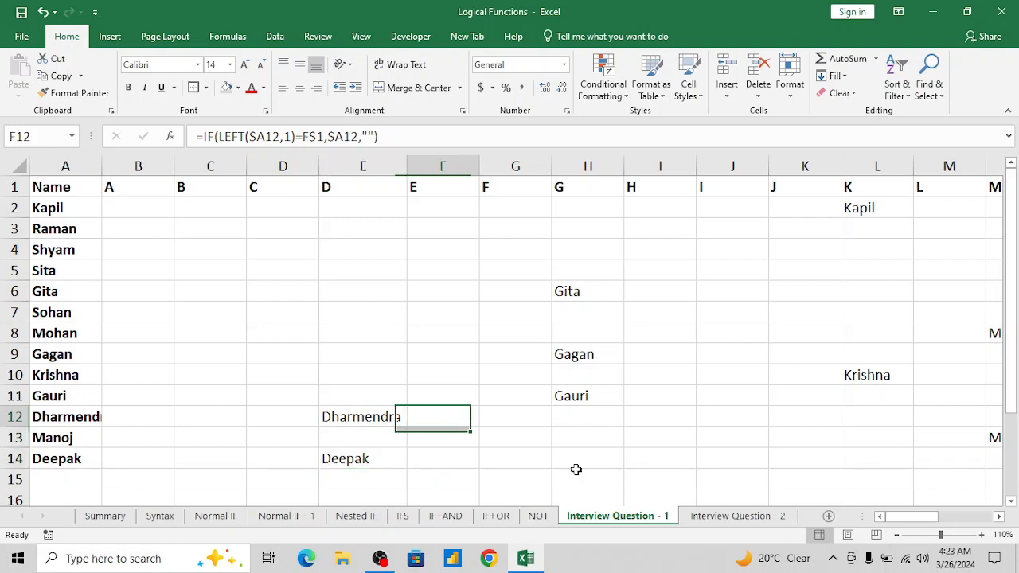
key("Right")
key("Right")
key("Right")
key("Right")
key("Right")
key("Up")
key("Up")
key("Right")
key("shift+Up")
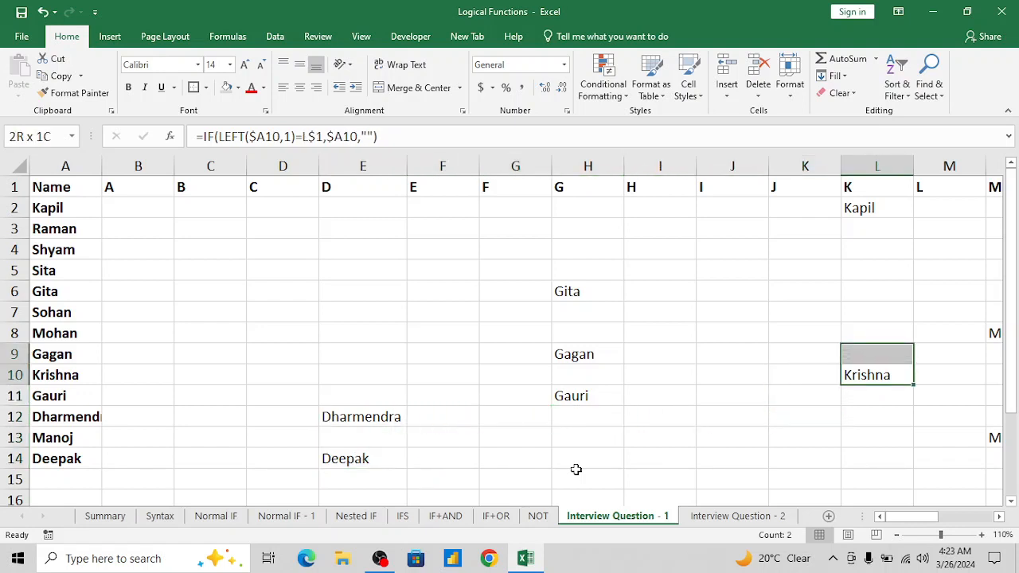
key("shift+Up")
key("shift+Up")
key("shift+Up")
key("shift+Up")
key("shift+Up")
key("shift+Up")
key("shift+Up")
Step: Check the names placed under the M heading in N8:N13
key("Right")
key("Right")
key("Right")
key("Right")
key("Right")
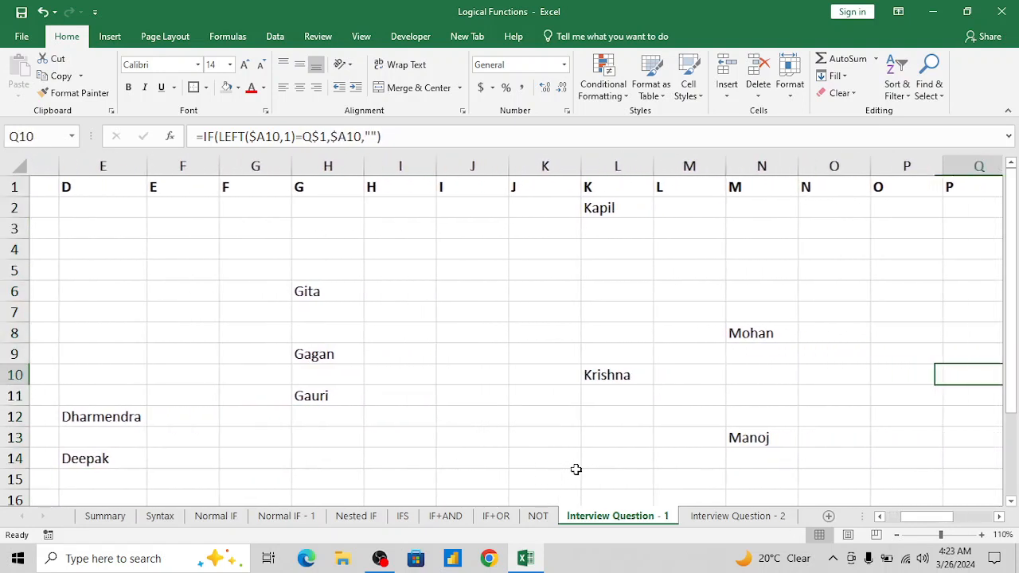
key("Left")
key("Left")
key("Left")
key("Up")
key("Up")
key("Down")
key("Down")
key("Down")
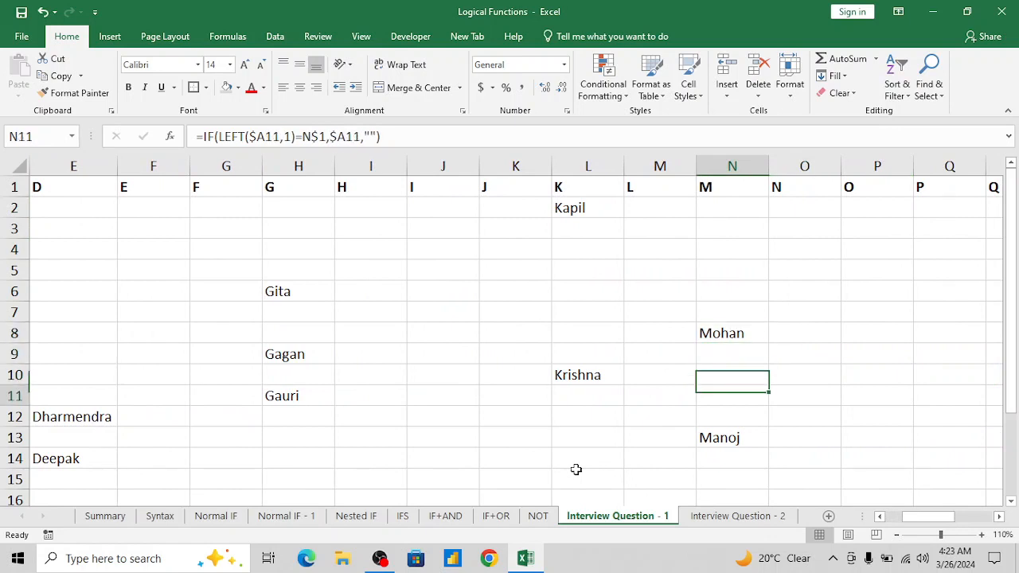
key("Down")
Step: Check the names placed under the R and S headings in columns S and T
key("Right")
key("Right")
key("Right")
key("Right")
key("Right")
key("Right")
key("Right")
key("Right")
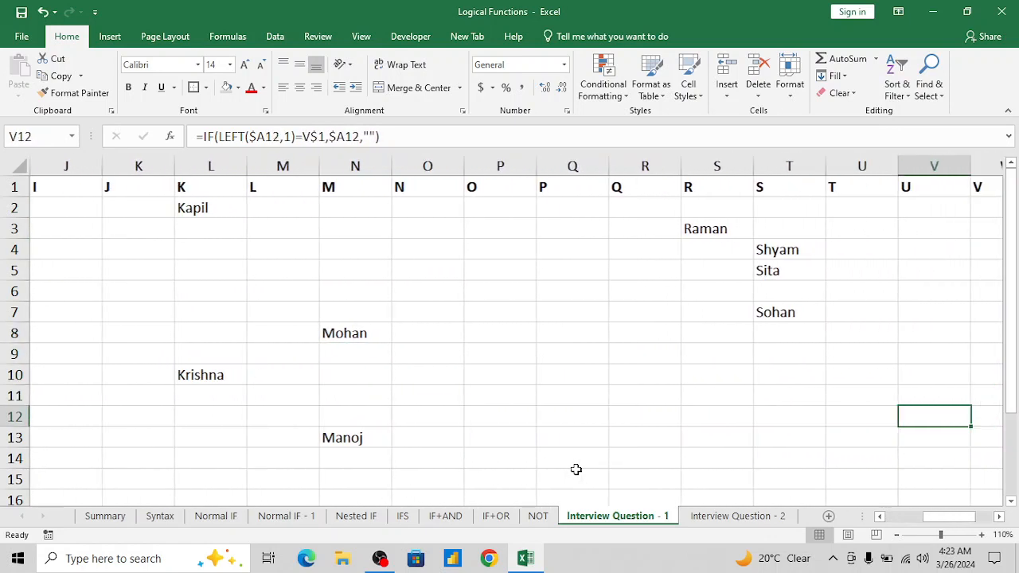
key("Left")
key("Left")
key("Left")
key("Up")
key("Right")
key("Up")
key("Up")
key("shift+Up")
key("shift+Up")
key("shift+Up")
key("shift+Up")
key("shift+Up")
key("shift+Up")
key("shift+Up")
key("shift+Up")
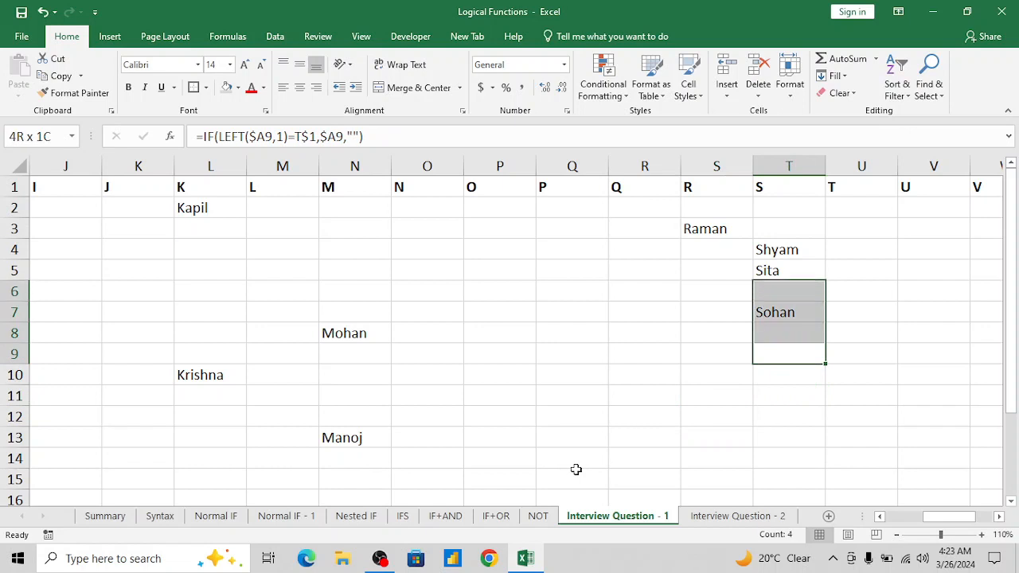
Step: Return to the top of the Name list and open the Interview Question - 2 sheet
key("Home")
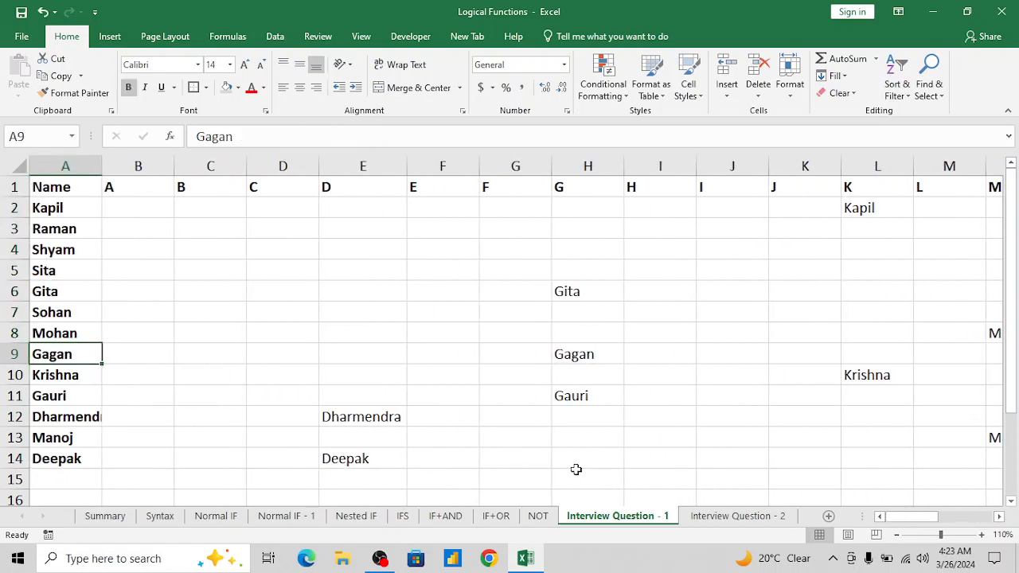
key("ctrl+Home")
key("Right")
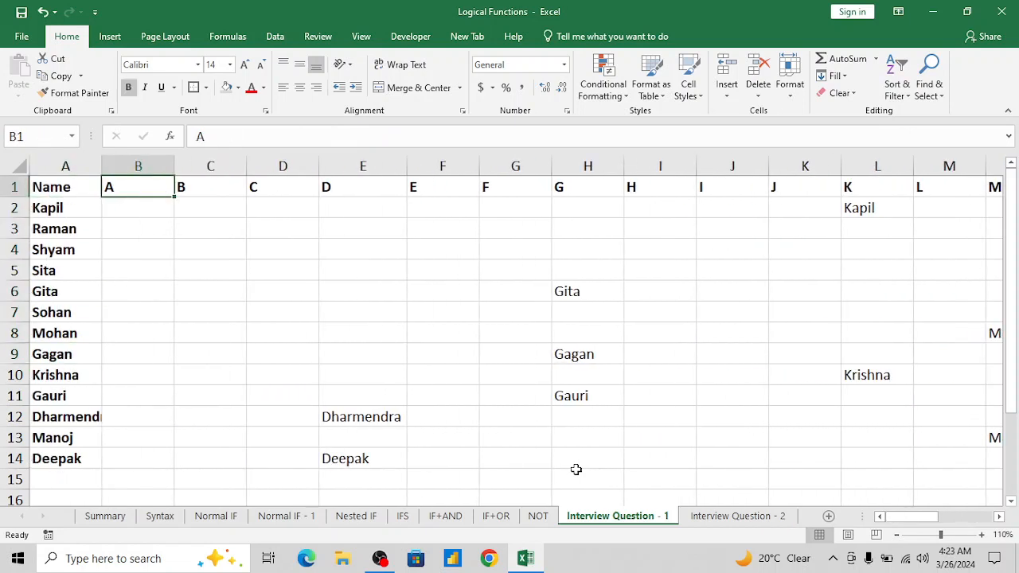
key("Down")
key("Left")
key("ctrl+Down")
key("ctrl+Up")
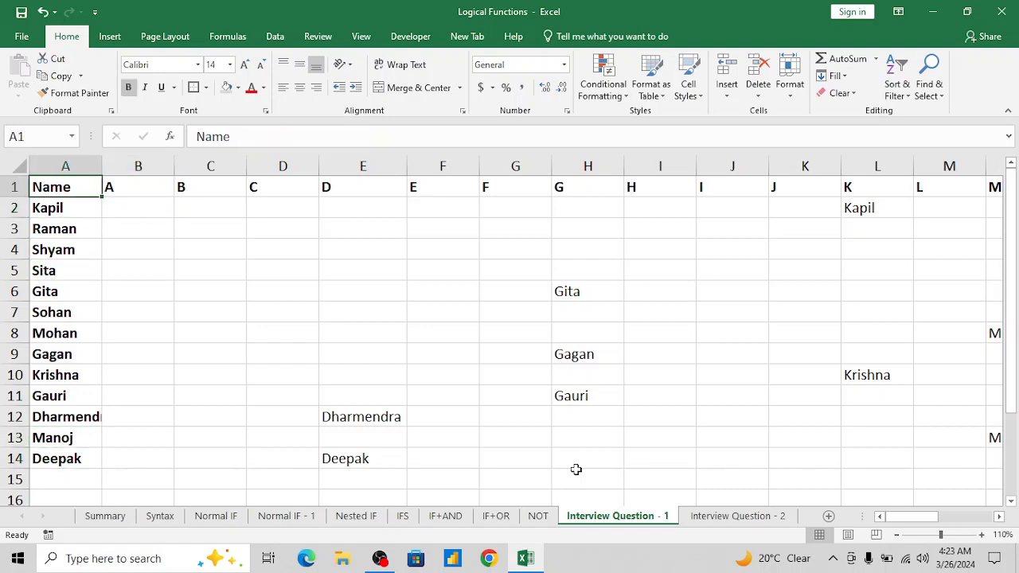
left_click(738, 518)
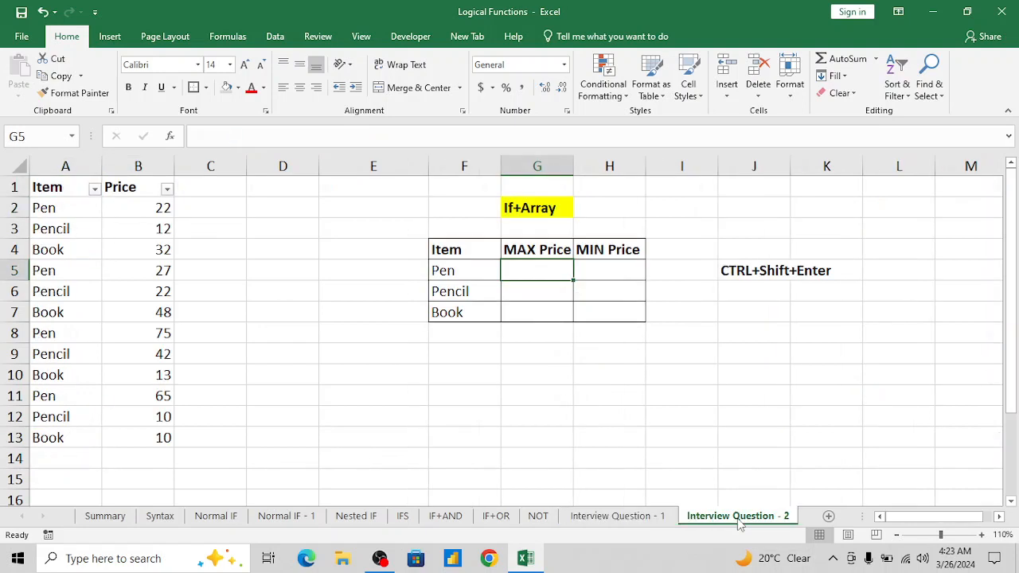
Step: Review the Item and Price list and the summary table for MAX Price and MIN Price
left_click(355, 326)
key("Up")
key("Up")
key("Up")
key("Up")
key("Up")
key("Up")
key("Up")
key("Home")
key("Down")
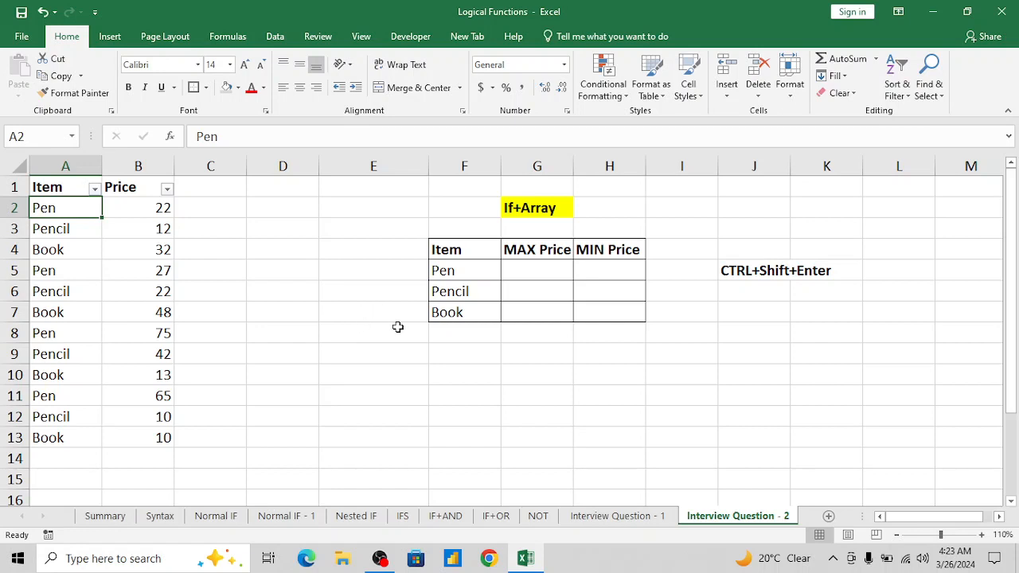
left_click(531, 250)
left_click(465, 270)
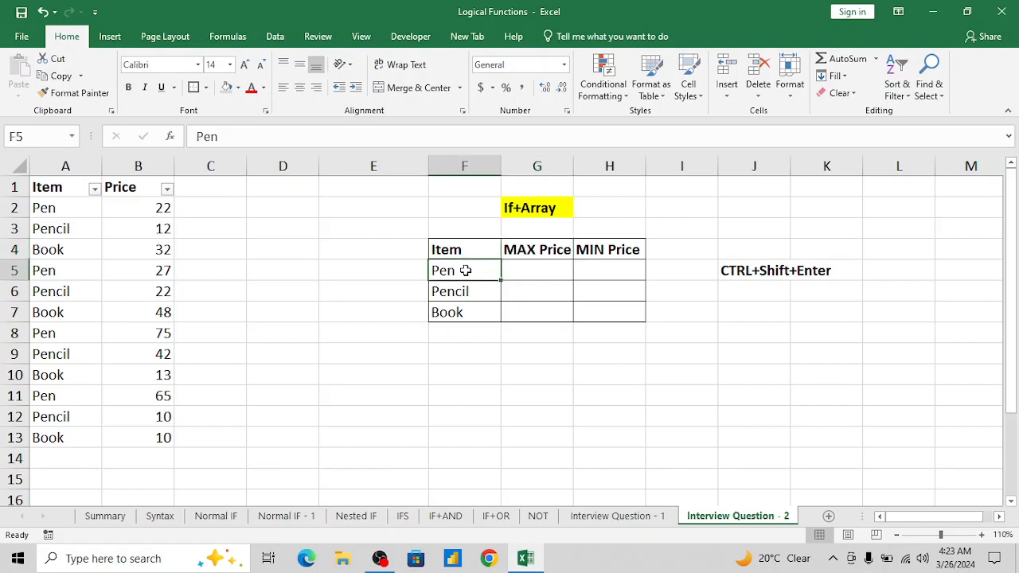
Step: Examine the repeated item names in A2:A13
left_click_drag(62, 209, 64, 249)
key("shift+Down")
key("shift+Down")
key("shift+Down")
key("shift+Down")
key("shift+Down")
key("shift+Down")
key("shift+Down")
key("shift+Down")
key("shift+Down")
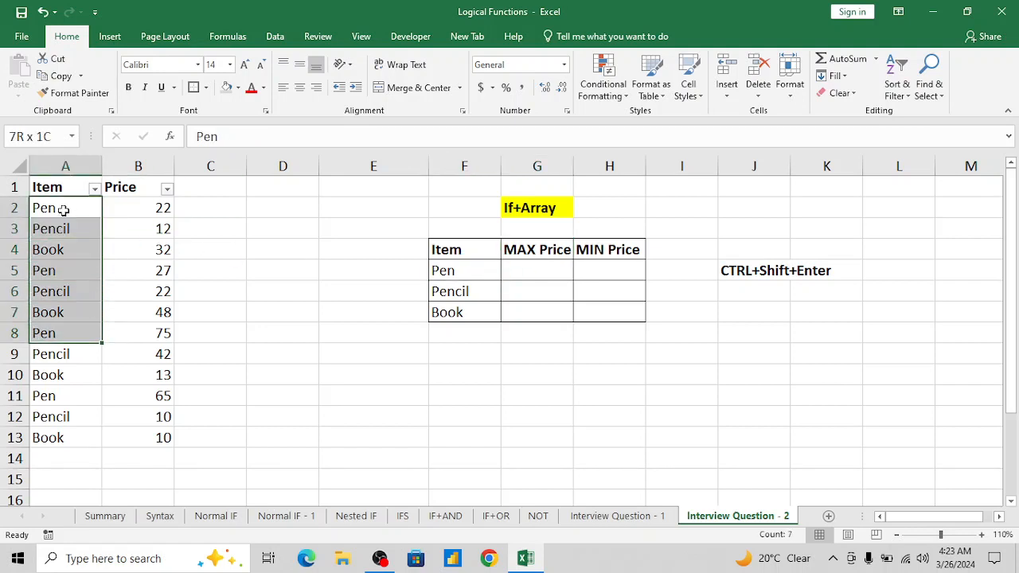
Step: Examine the prices in B2:B13
key("Right")
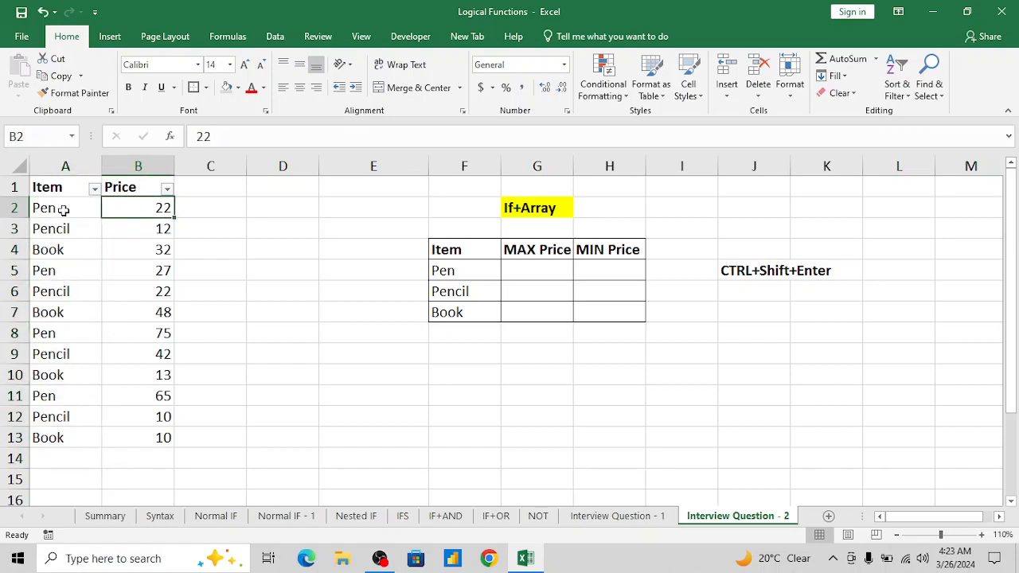
key("shift+Down")
key("shift+Down")
key("shift+Down")
key("shift+Down")
key("shift+Down")
key("shift+Down")
key("shift+Down")
key("shift+Down")
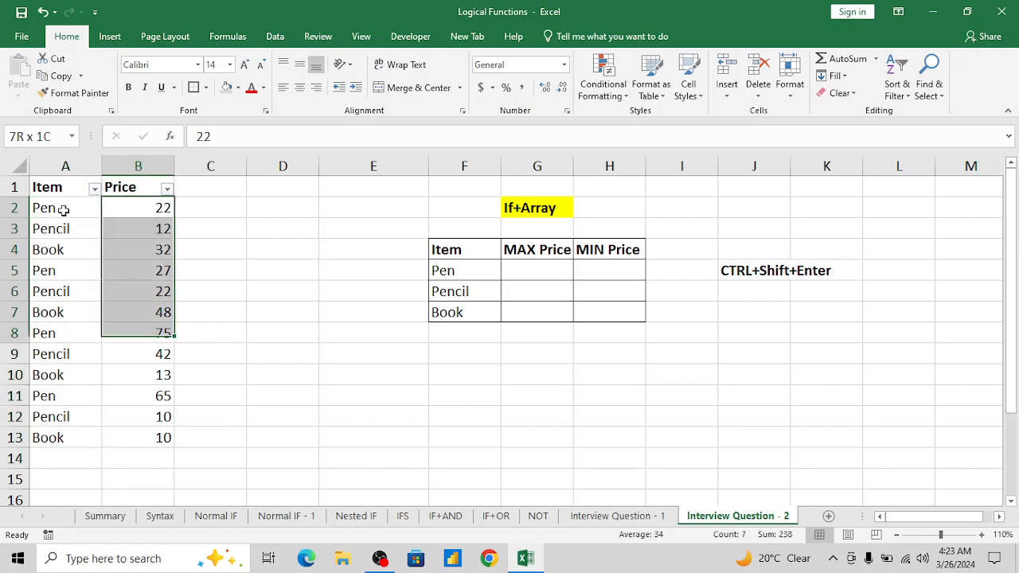
key("shift+Down")
key("shift+Down")
key("shift+Down")
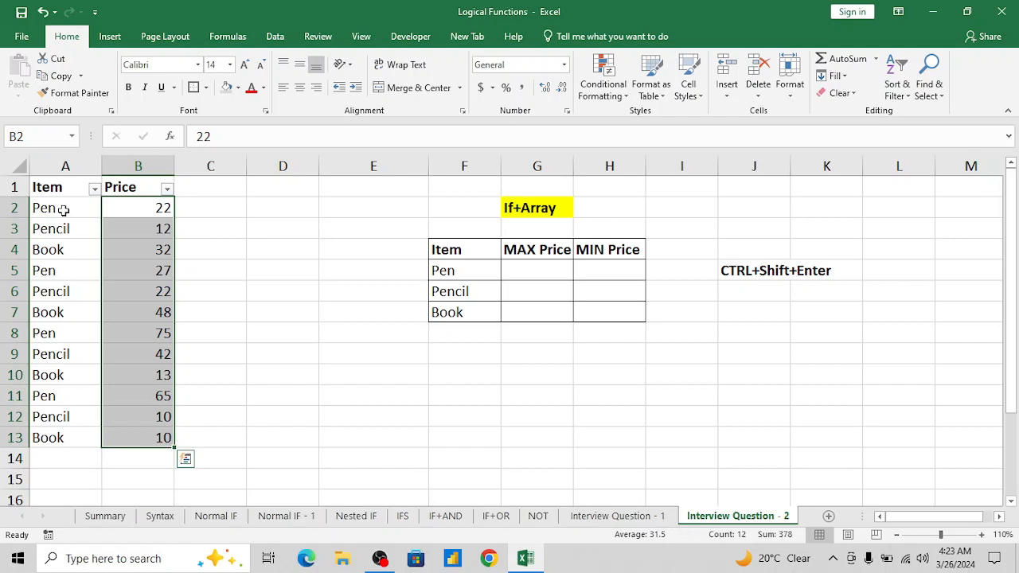
key("Up")
Step: Filter the Item column to show only the Pen rows
left_click(64, 209)
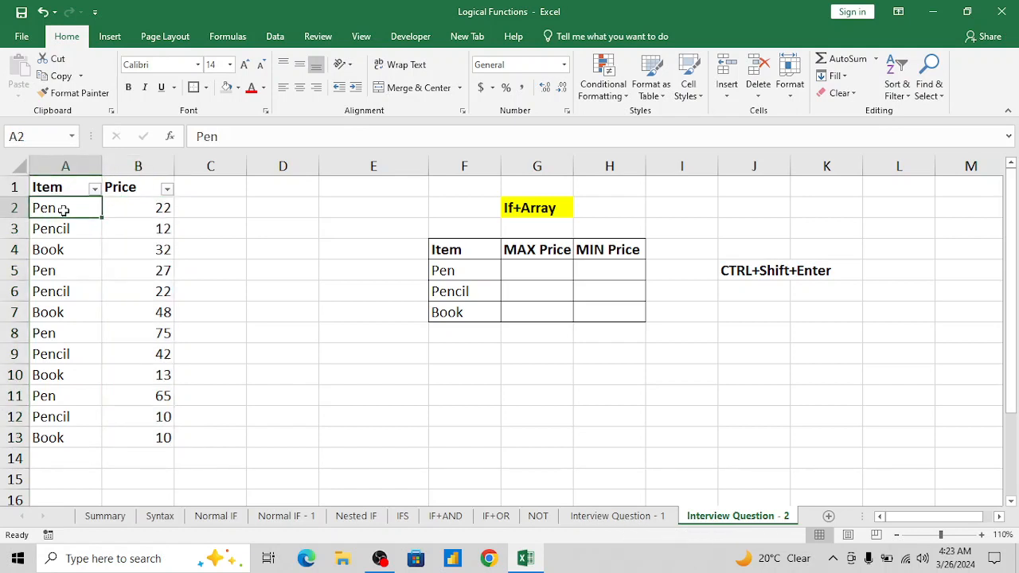
key("Up")
key("alt+Down")
key("Down")
key("Down")
key("Down")
key("Down")
key("Down")
key("Down")
key("Down")
key("Down")
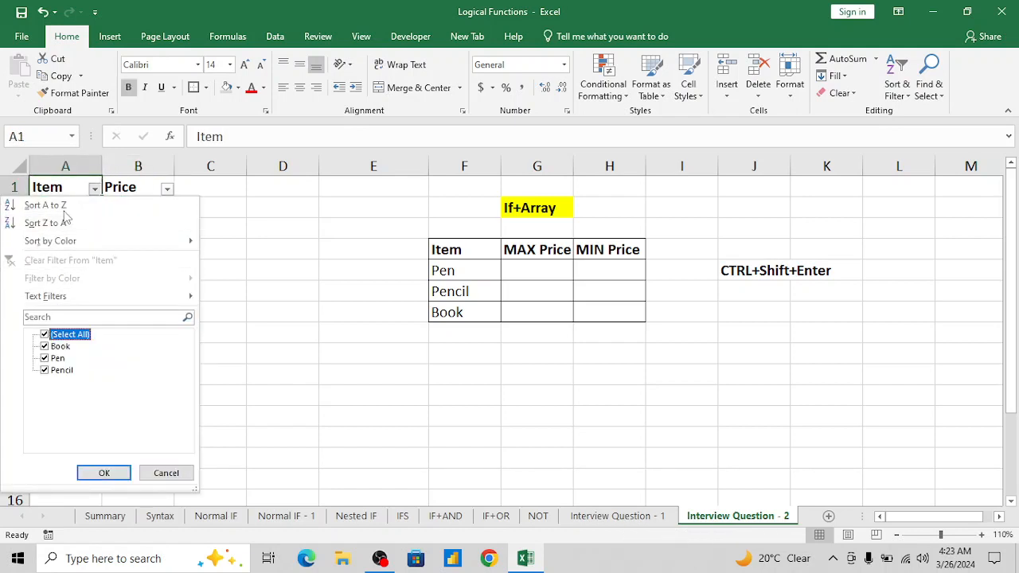
key("space")
key("Down")
key("Down")
key("space")
key("Return")
Step: Compare the filtered Pen prices in column B to find the highest and lowest
key("Right")
key("Down")
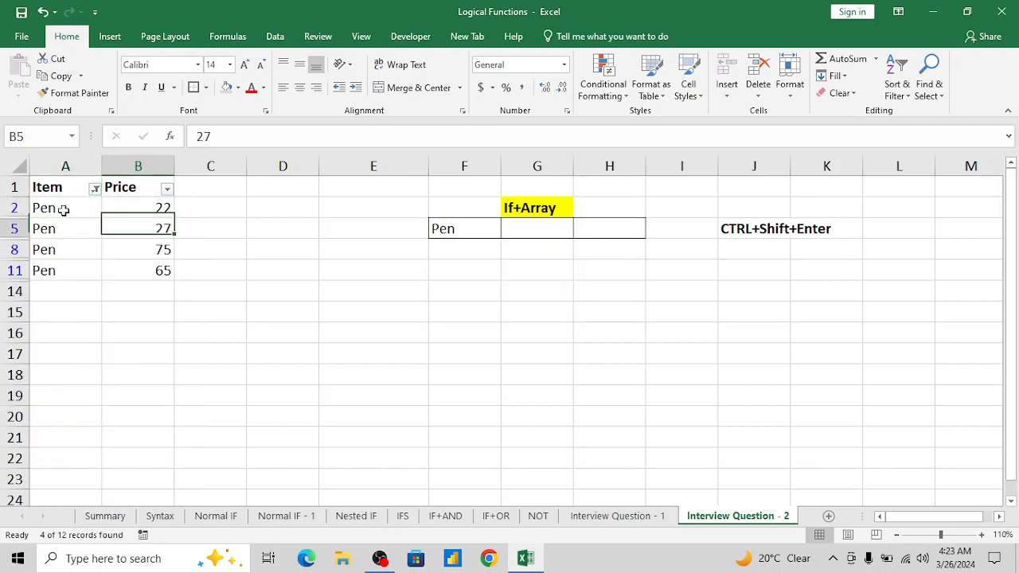
key("Down")
key("Down")
key("Up")
key("shift+Right")
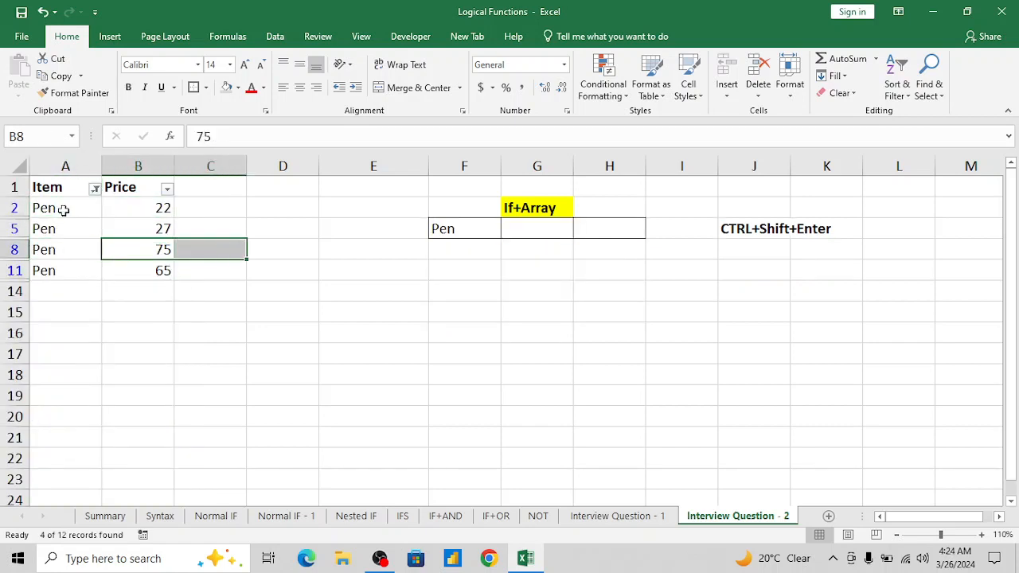
key("shift+Left")
key("Down")
key("Down")
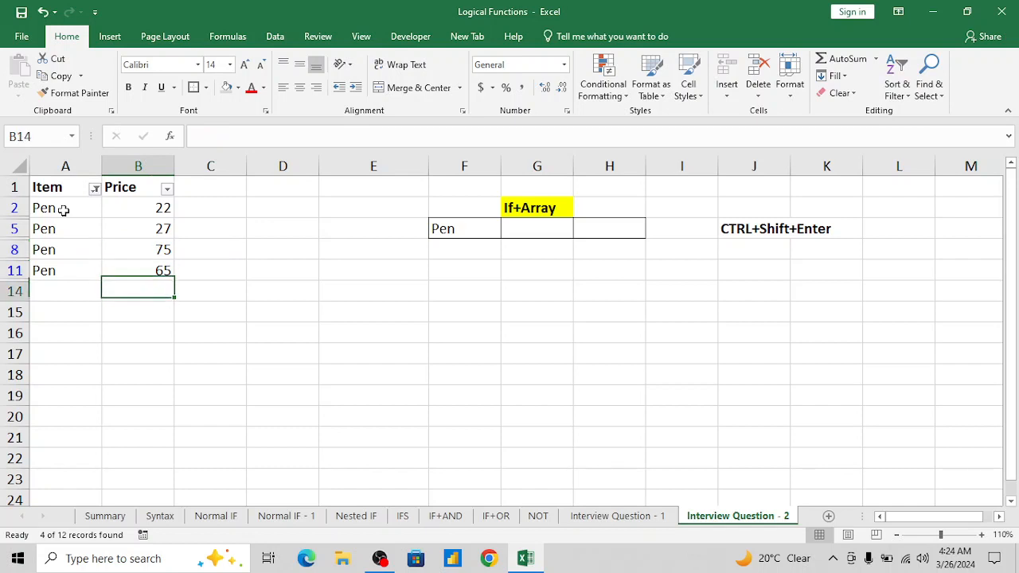
key("Up")
key("Up")
key("Up")
key("Up")
key("Up")
key("Left")
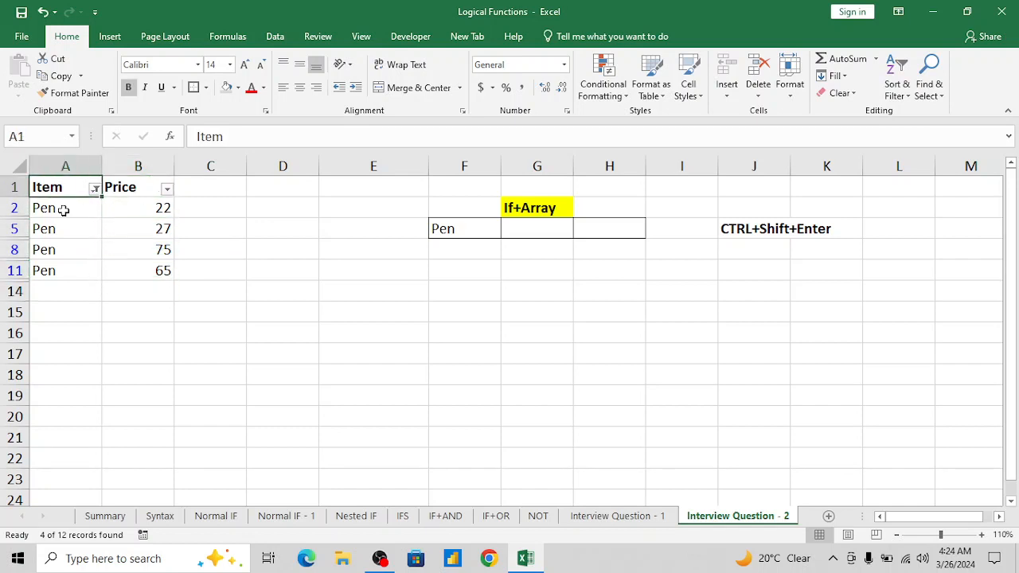
Step: Clear the Item filter so all rows of the list are shown
key("alt+d")
key("f")
key("s")
Step: Review the If+Array heading in G2 and the Pen row of the summary table
key("Down")
key("Down")
key("Down")
key("Down")
key("Down")
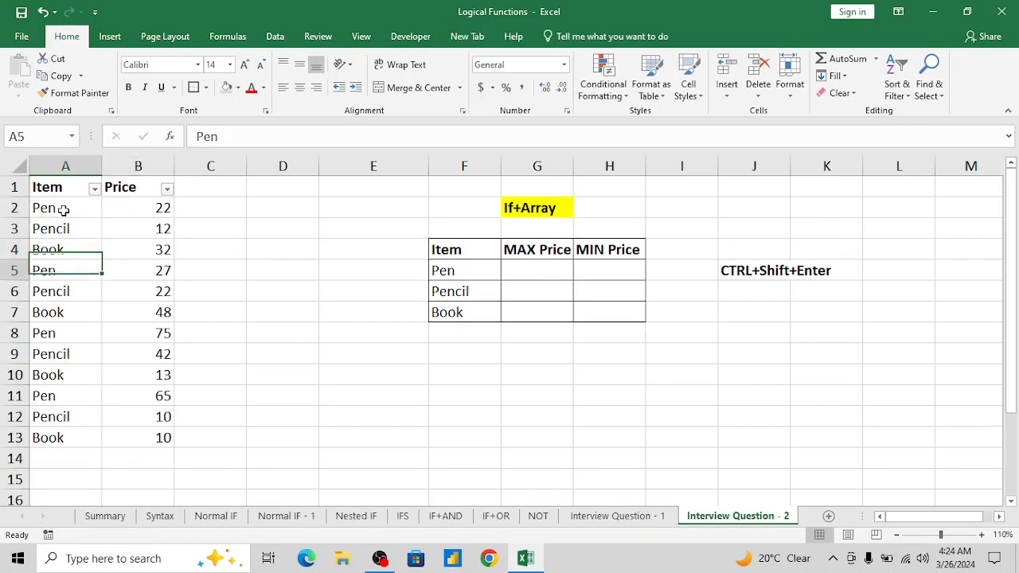
key("Right")
key("Right")
key("Right")
key("Right")
key("Right")
key("Right")
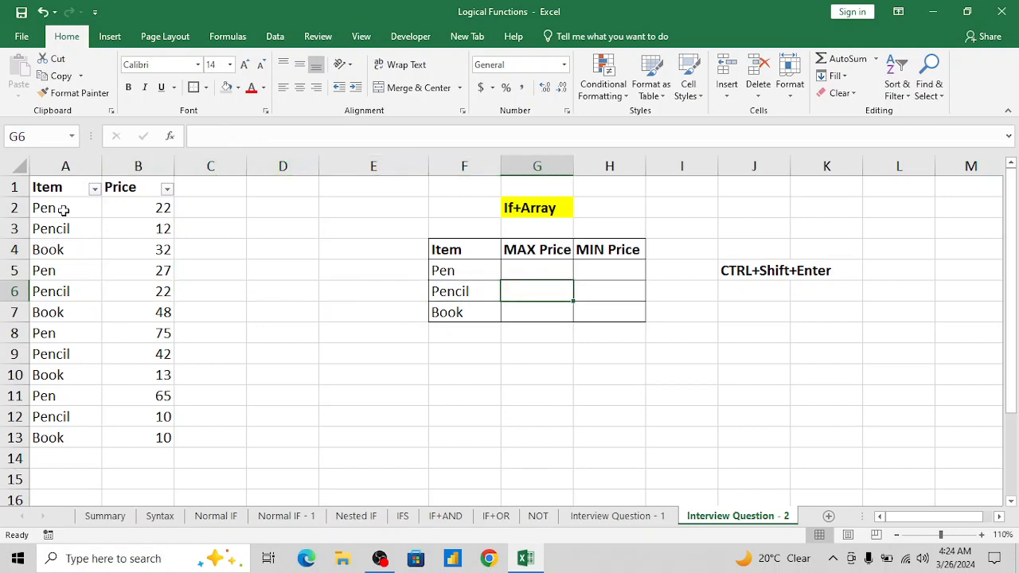
key("Up")
key("Up")
key("Up")
key("Up")
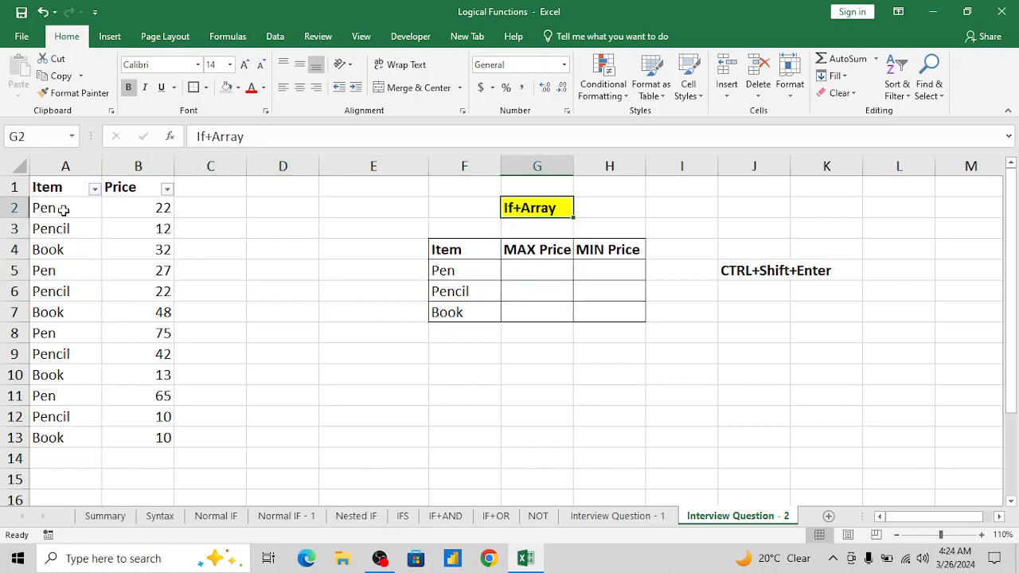
key("Down")
key("Down")
key("Down")
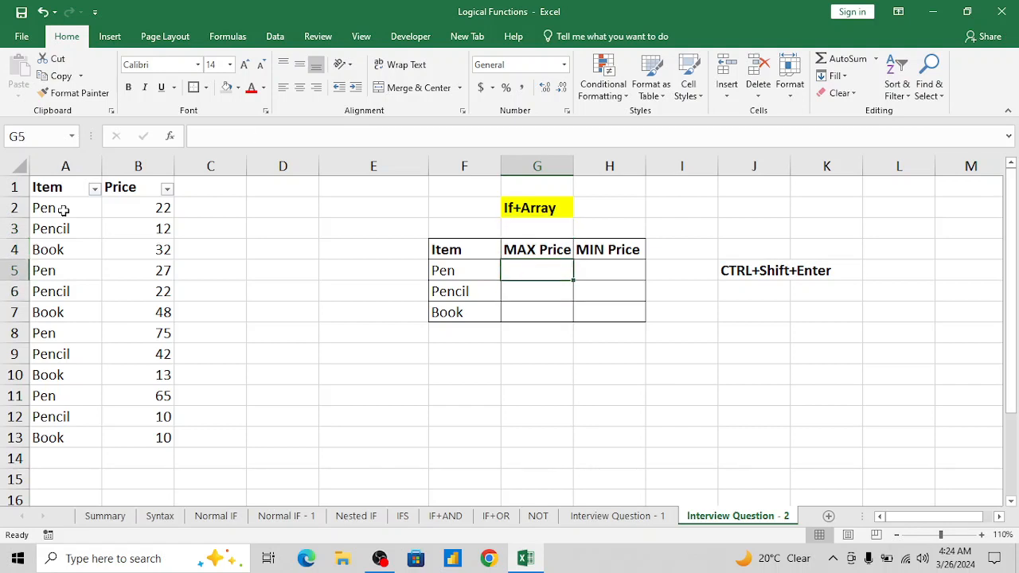
key("Left")
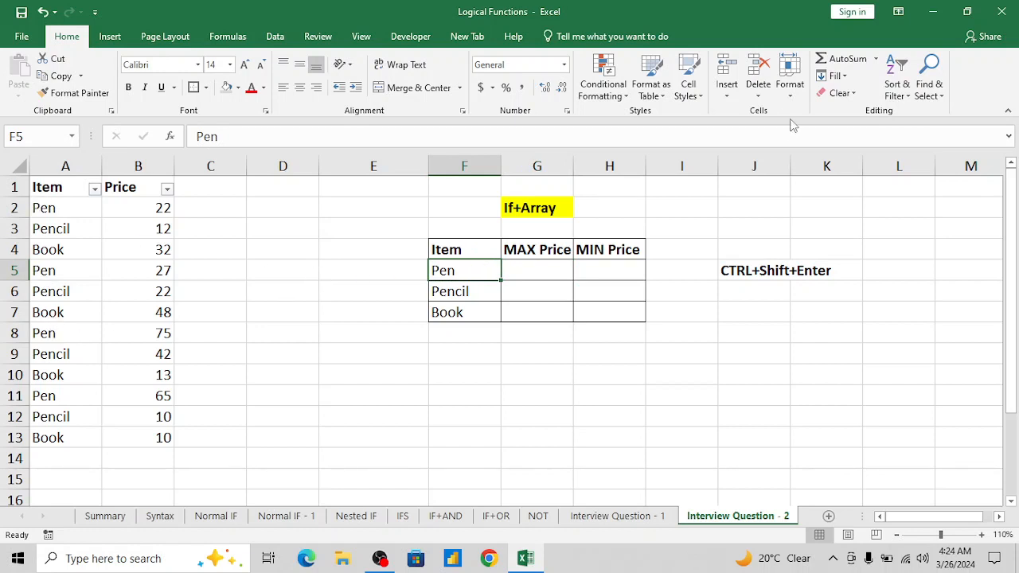
Step: In G5, begin an IF formula whose logical test compares the item range $A$2:$A$13 with F5
left_click(548, 270)
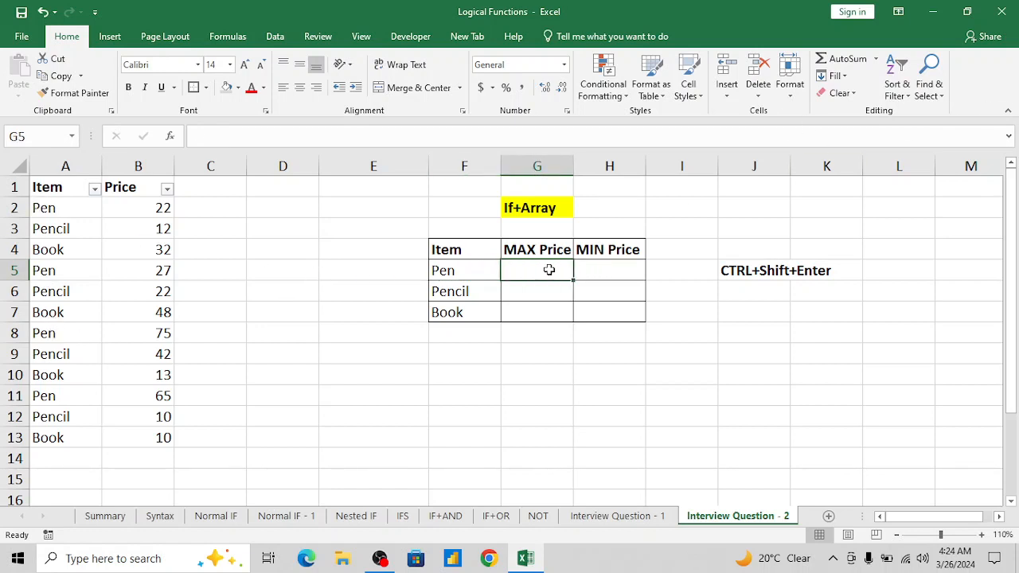
type("=IF(")
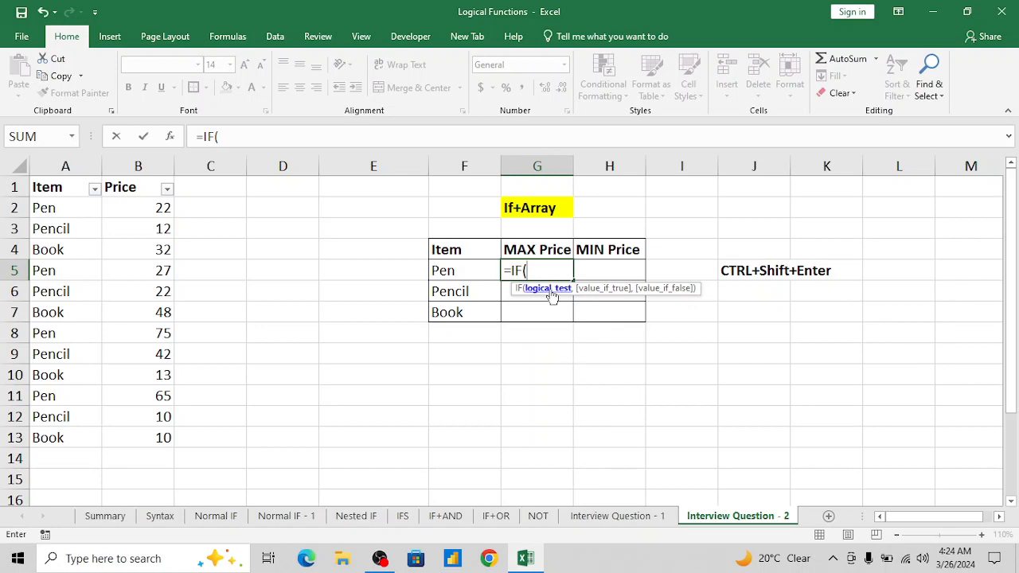
left_click(60, 213)
key("ctrl+shift+Down")
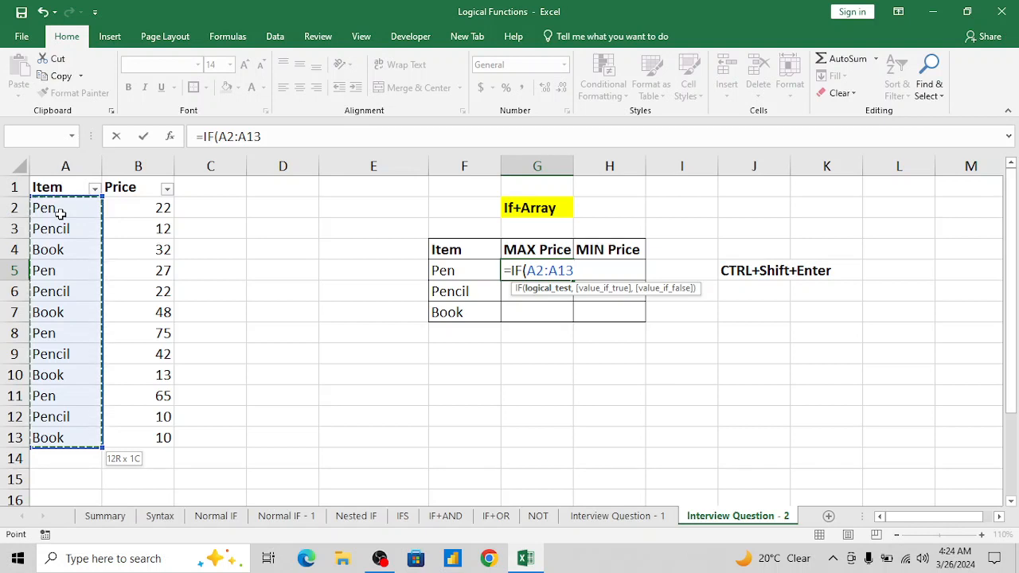
key("F4")
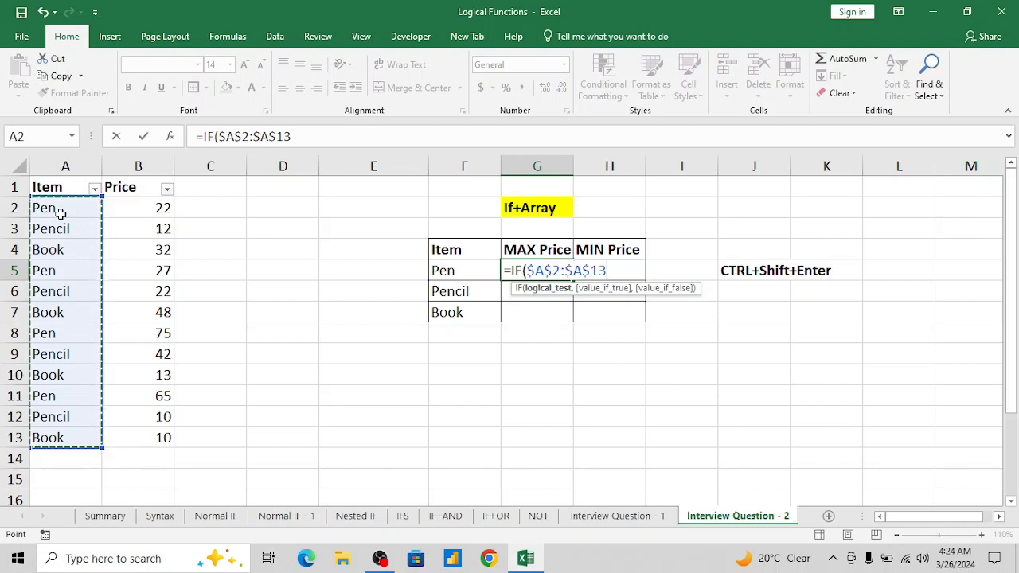
type("=")
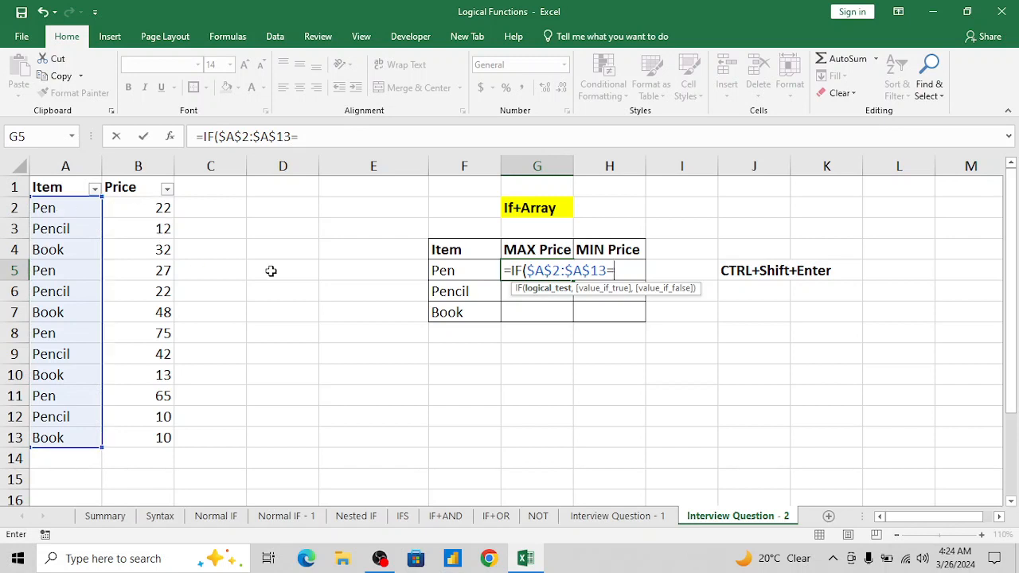
left_click(460, 272)
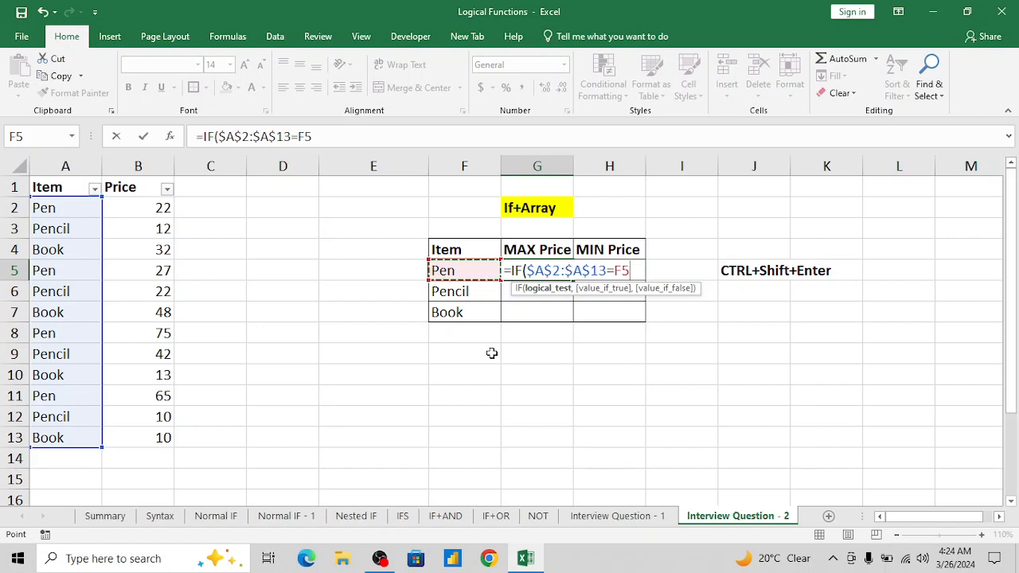
type(",")
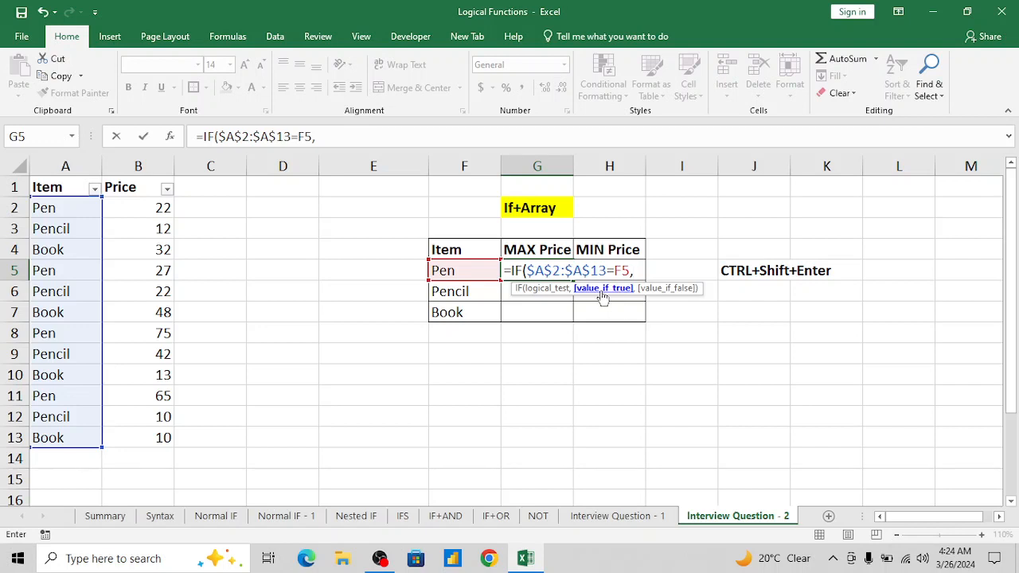
Step: Complete the G5 formula with $B$2:$B$13 as the true value and "" as the false value, and enter it
left_click(155, 208)
key("ctrl+shift+Down")
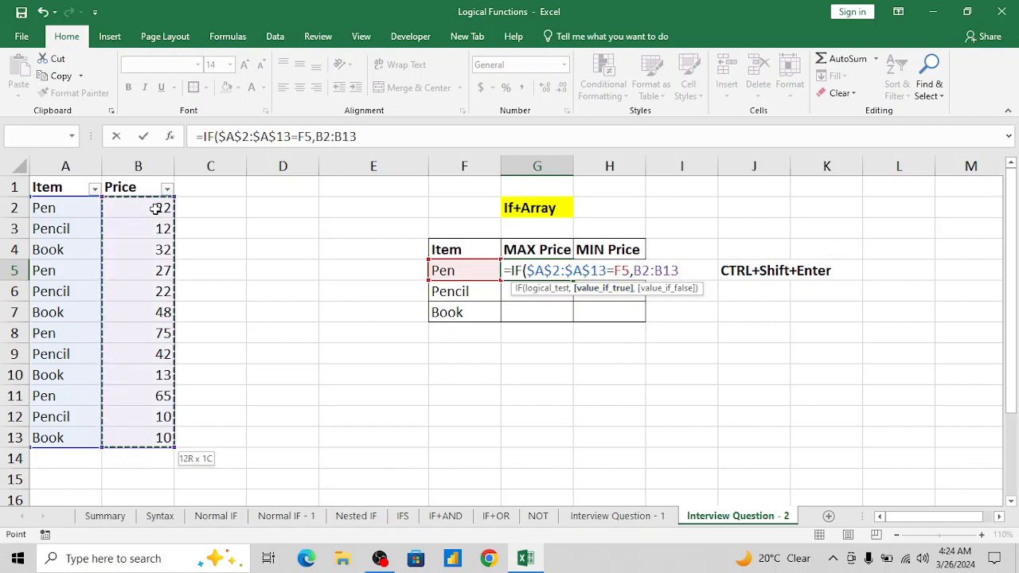
key("F4")
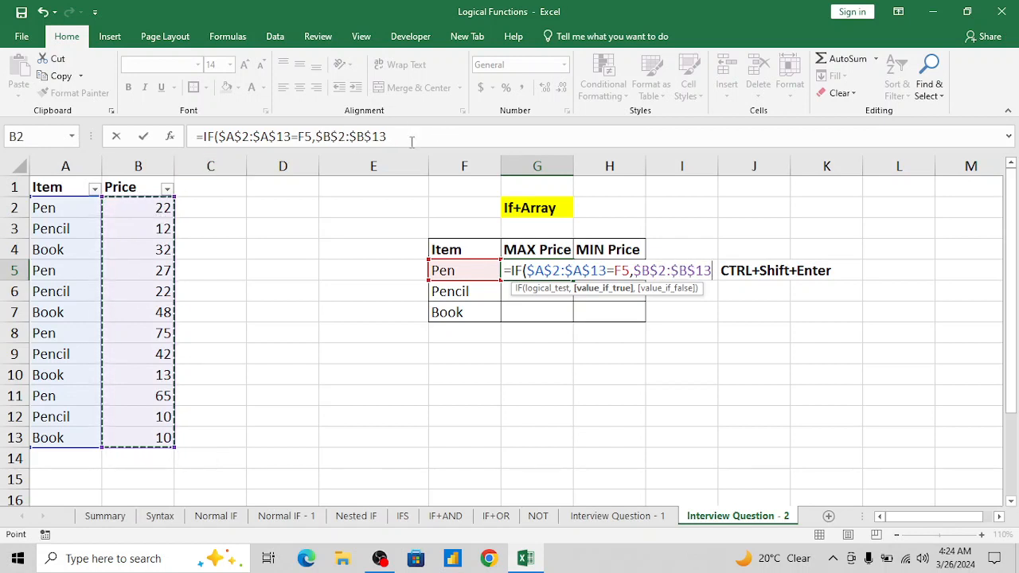
type(",")
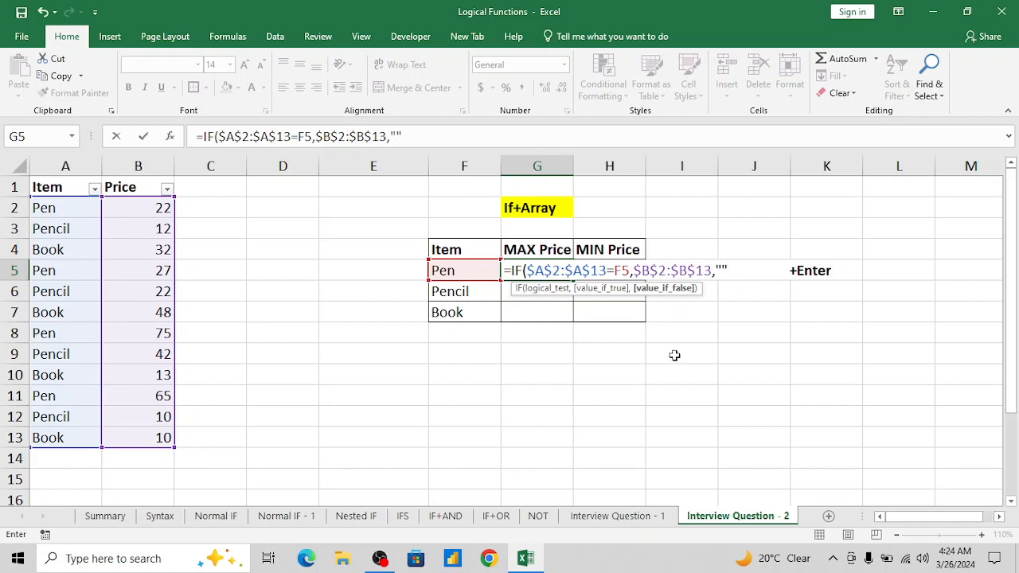
type("\"\")")
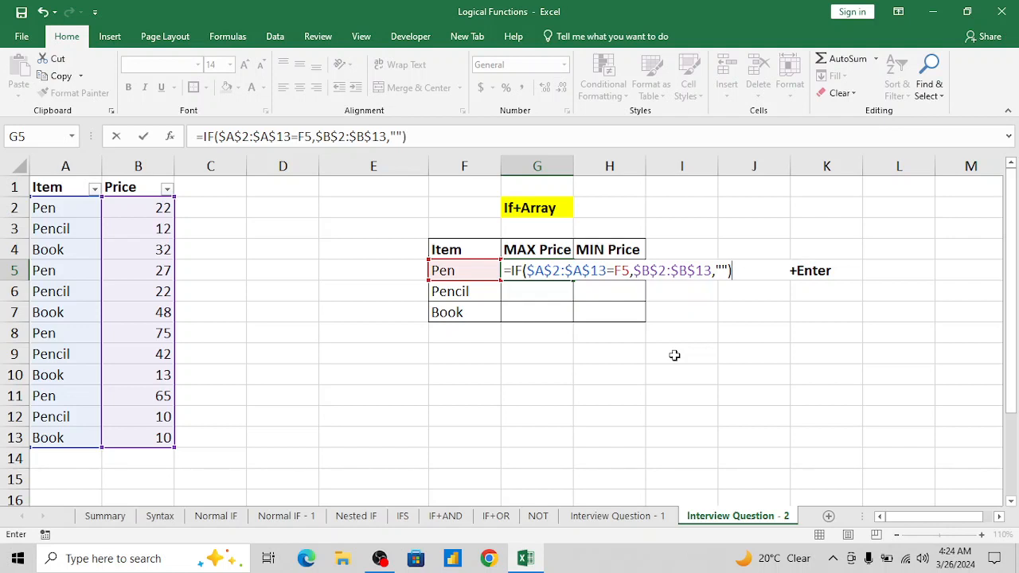
key("ctrl+shift+Return")
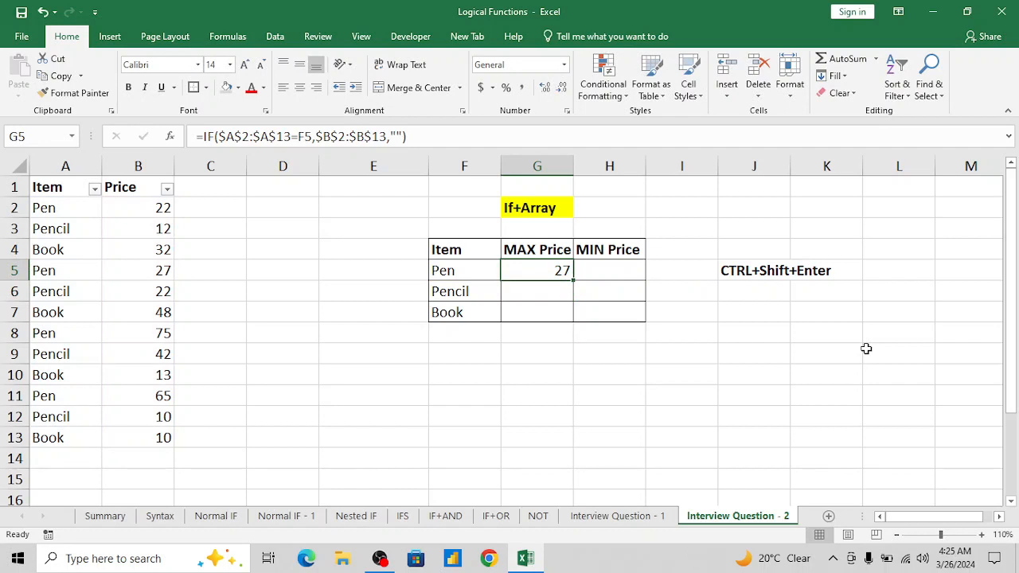
Step: Check the CTRL+Shift+Enter note in J5 and re-enter G5's IF formula as an array formula
key("Right")
key("Right")
key("Right")
key("Left")
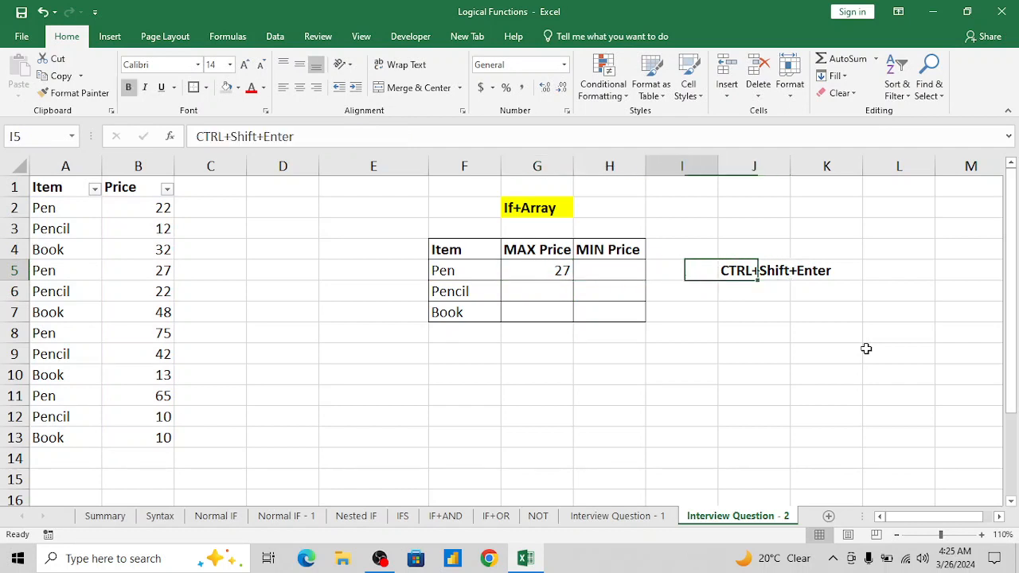
key("Left")
key("Left")
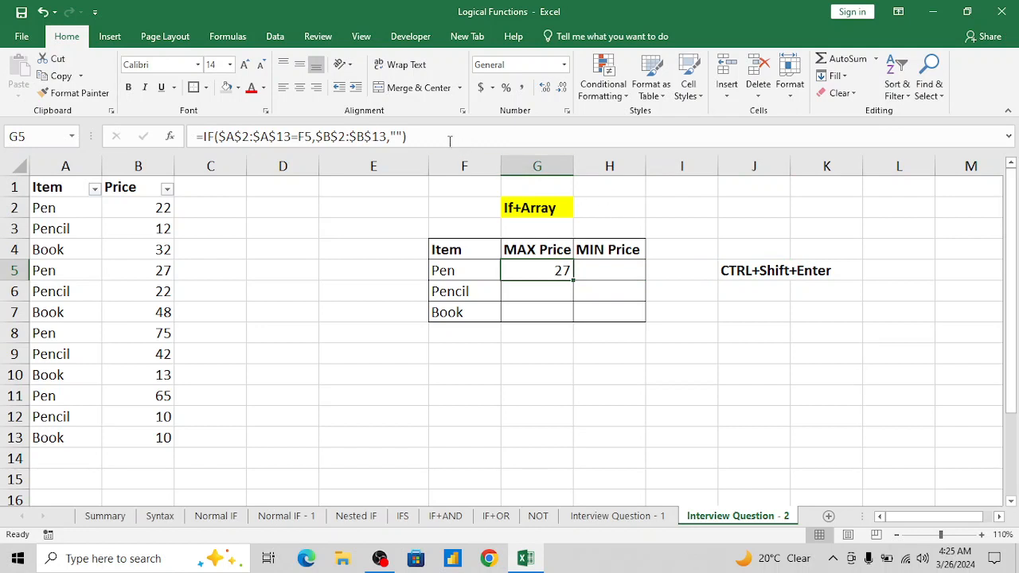
left_click(440, 137)
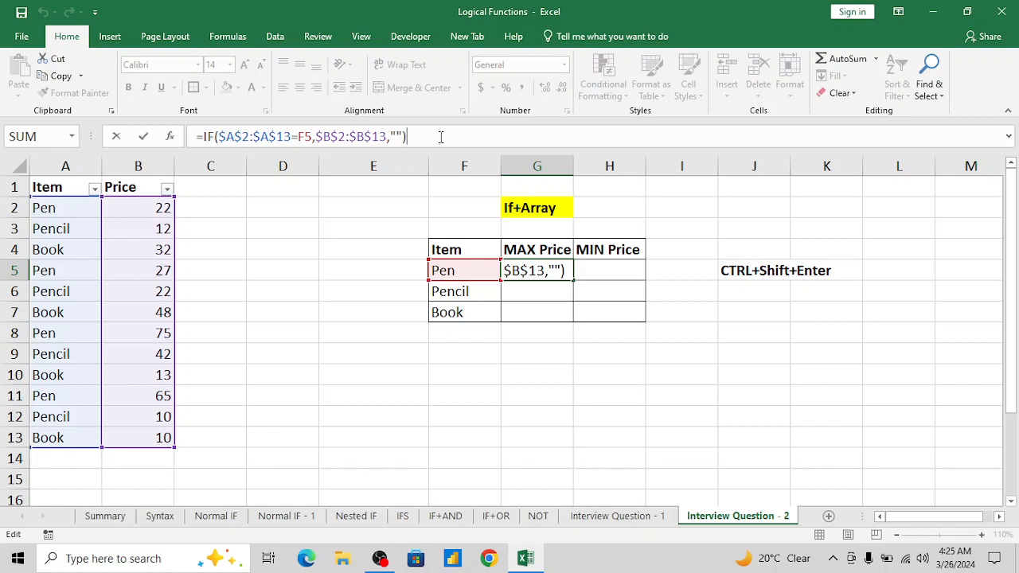
key("ctrl+shift+Return")
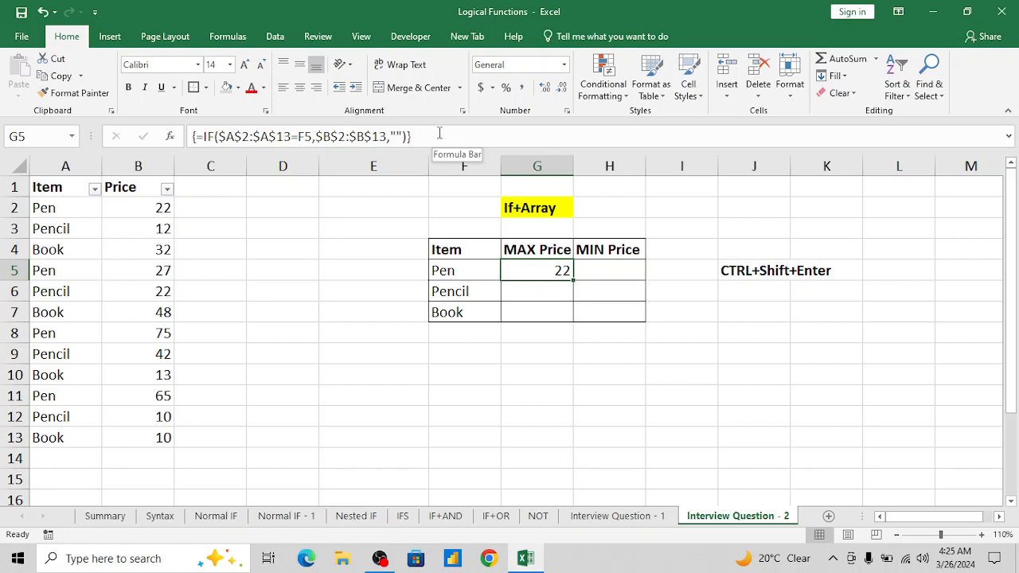
left_click(454, 133)
key("ctrl+shift+Return")
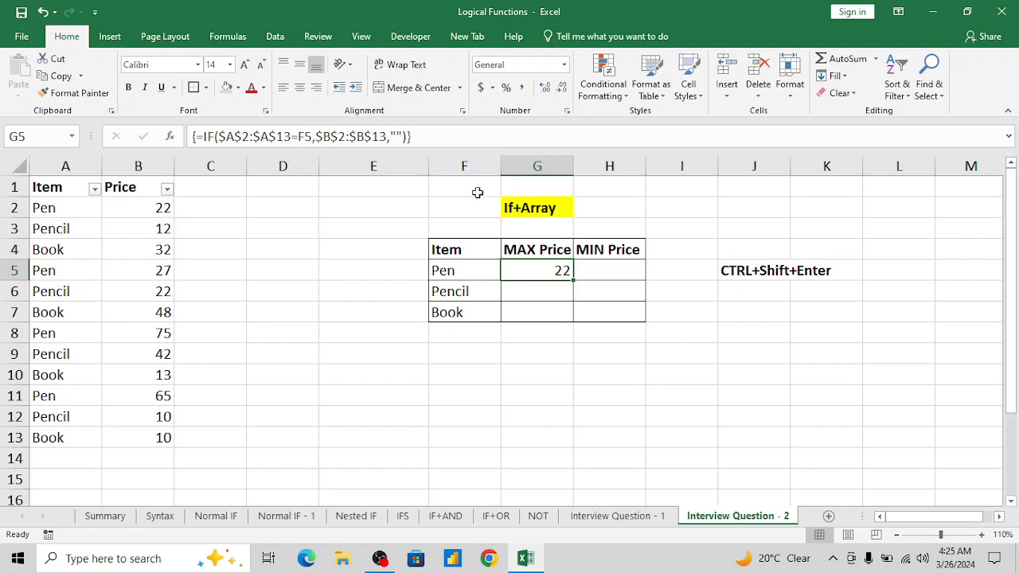
Step: Wrap G5's IF formula in MAX and enter it as an array formula, accepting the closing parenthesis correction
left_click(438, 132)
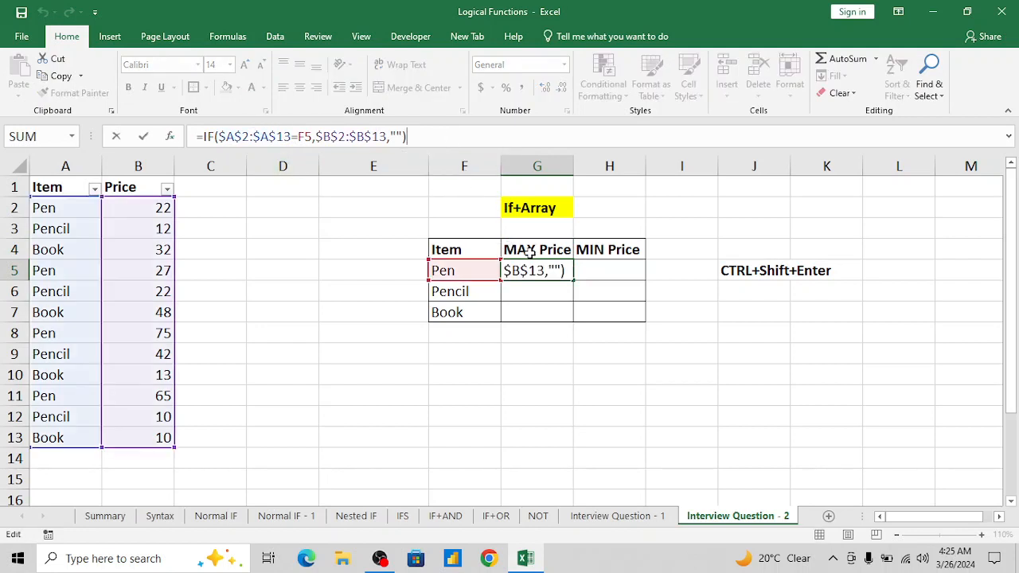
left_click(203, 137)
type("ma")
key("Down")
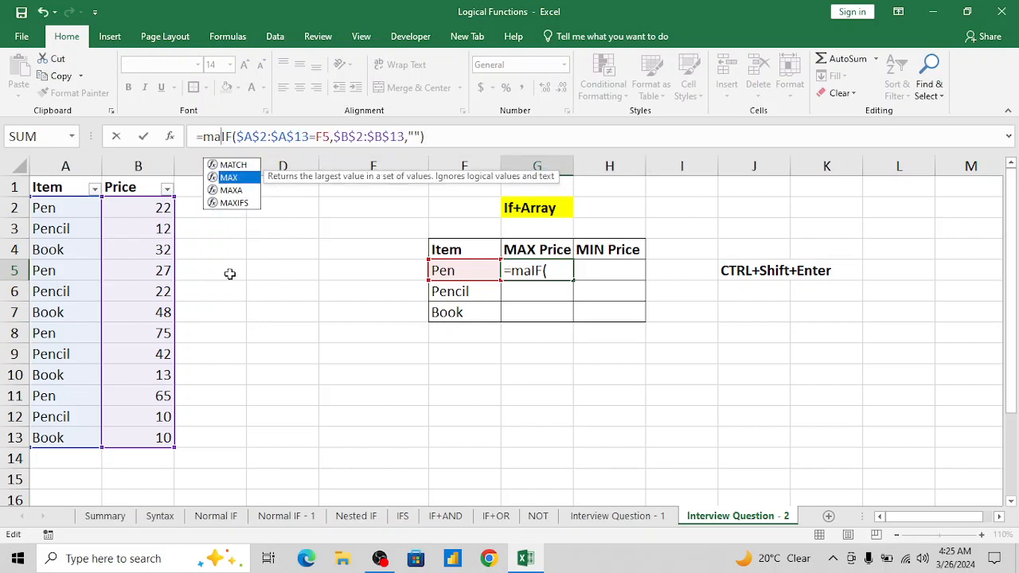
key("Tab")
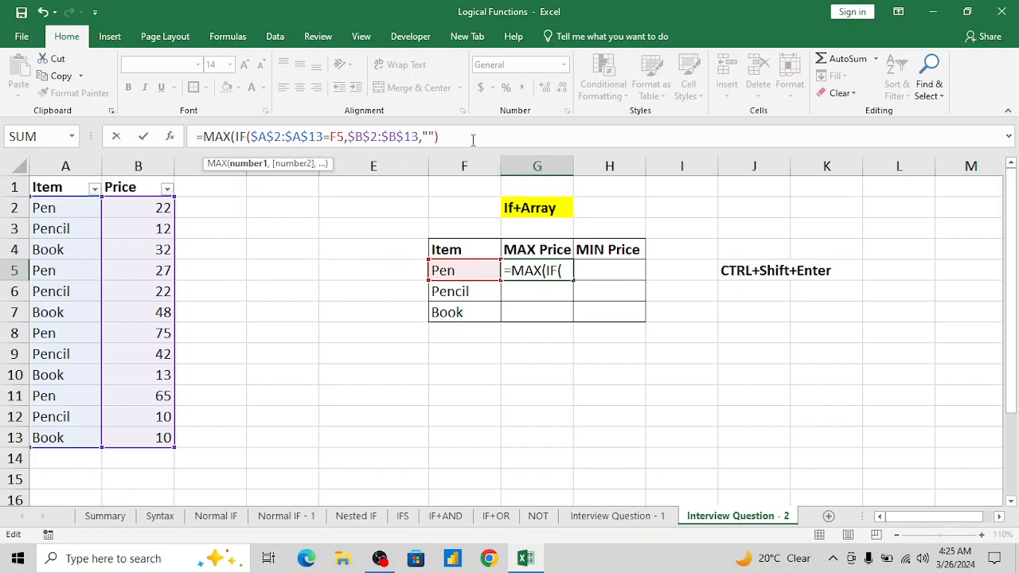
key("ctrl+shift+Return")
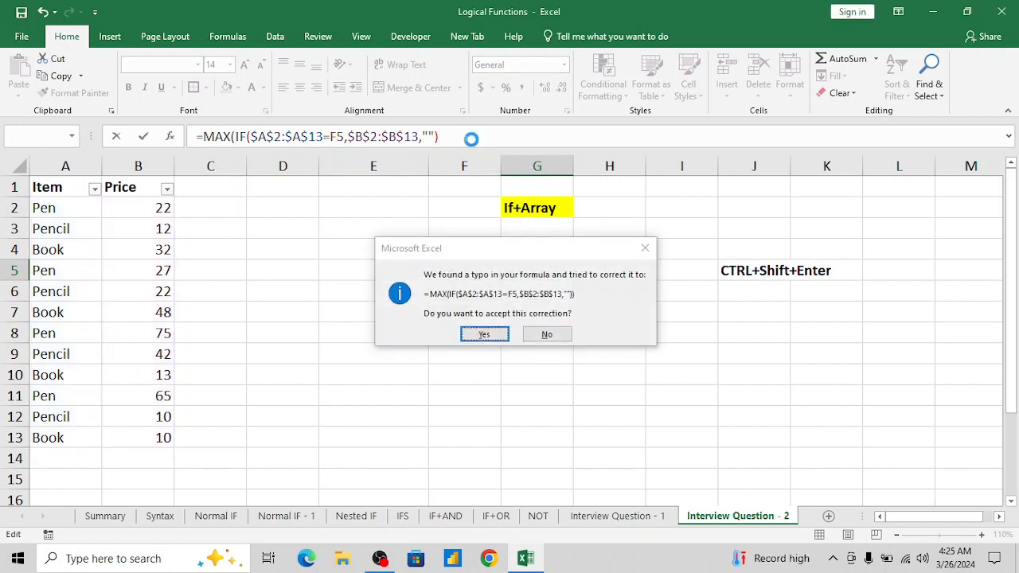
key("Return")
Step: Fill the MAX array formula from G5 down through G7 for Pencil and Book
key("Up")
key("Down")
key("shift+Down")
key("shift+Down")
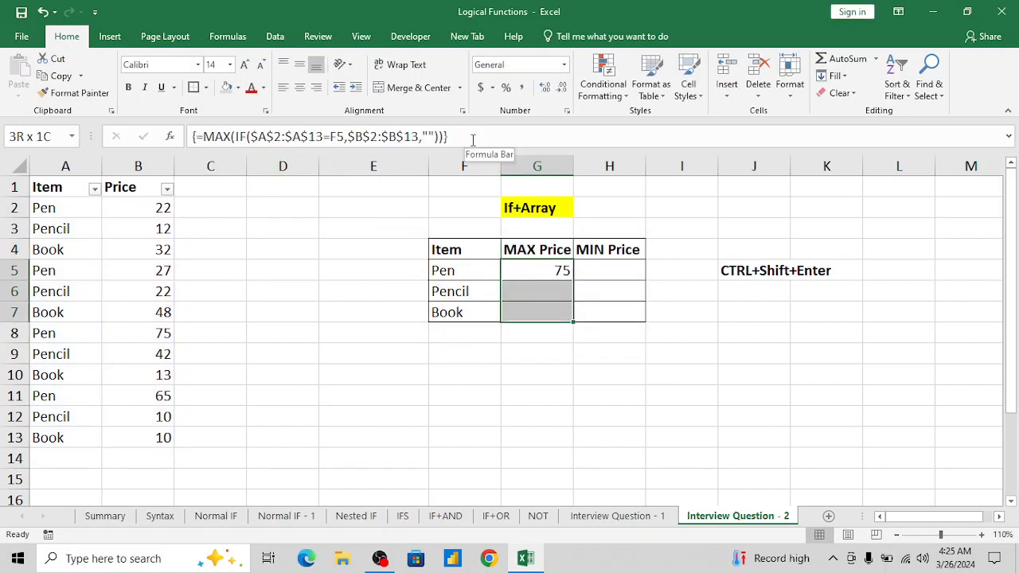
key("ctrl+d")
Step: Inspect the MAX formulas in G6 and G7, re-entering each one as an array formula
key("Down")
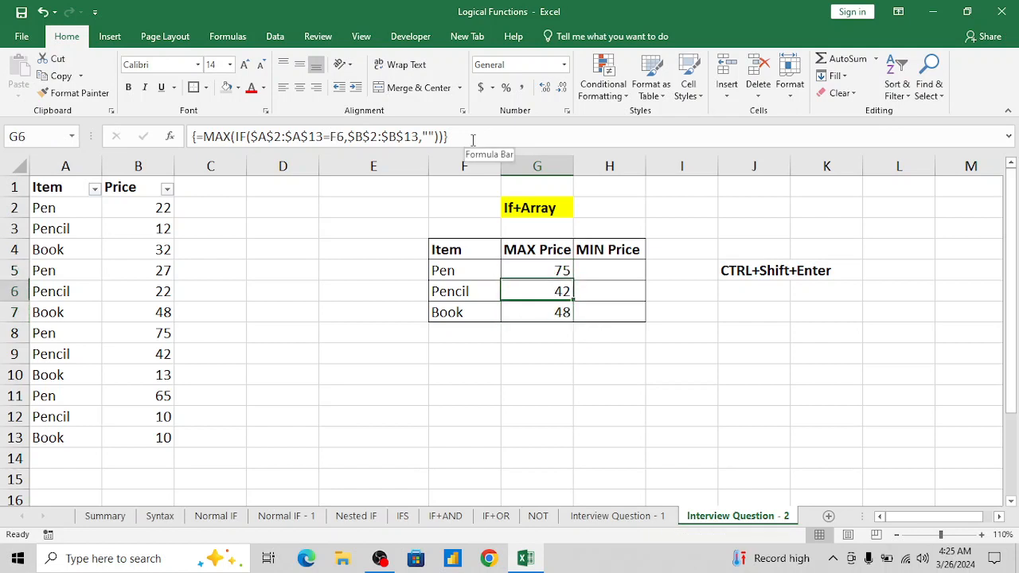
left_click(497, 136)
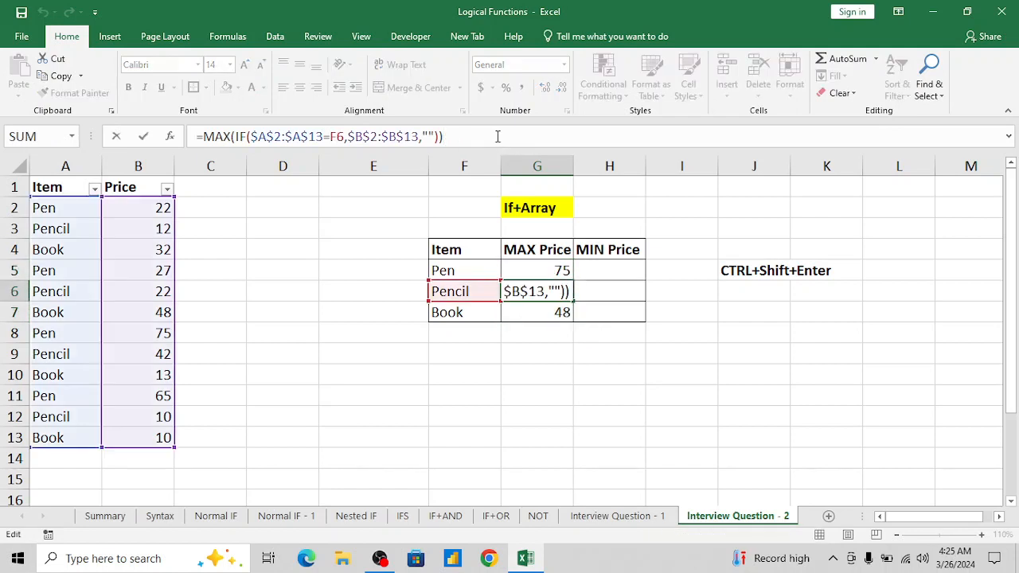
key("ctrl+shift+Return")
left_click(497, 136)
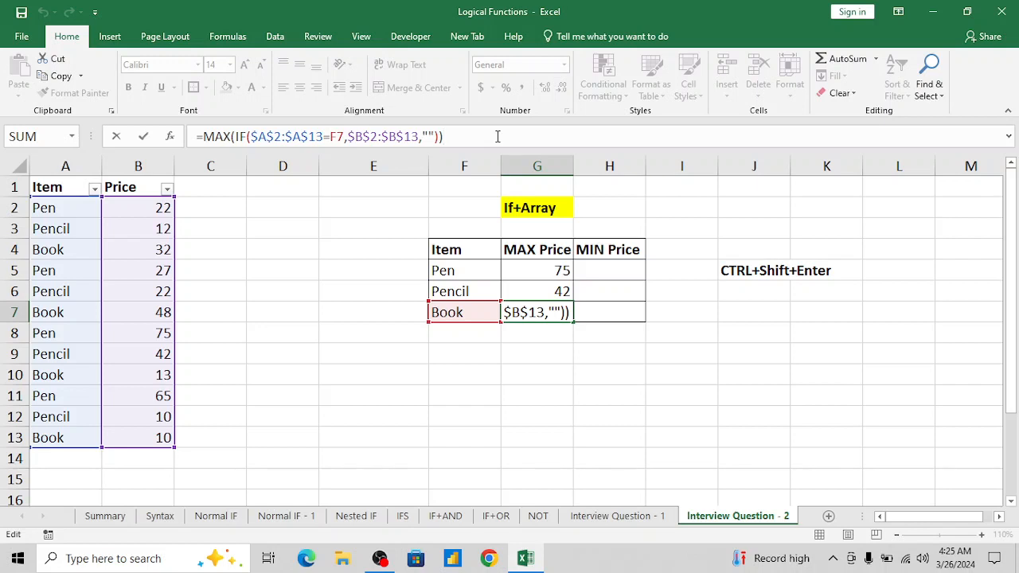
key("ctrl+shift+Return")
Step: Filter the Item column to show only the Book rows
key("Left")
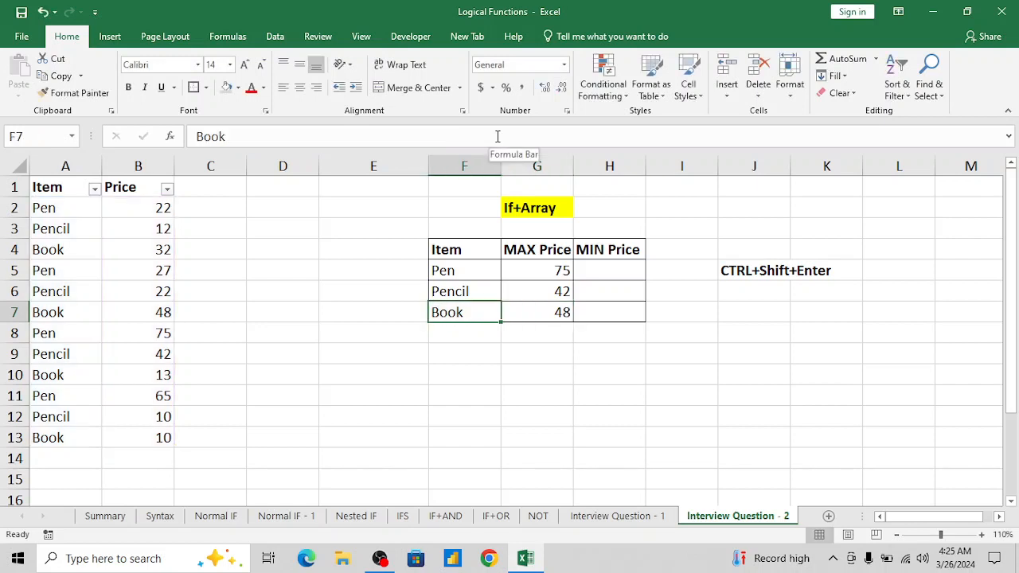
key("Right")
key("Left")
key("ctrl+Left")
key("Left")
key("ctrl+Up")
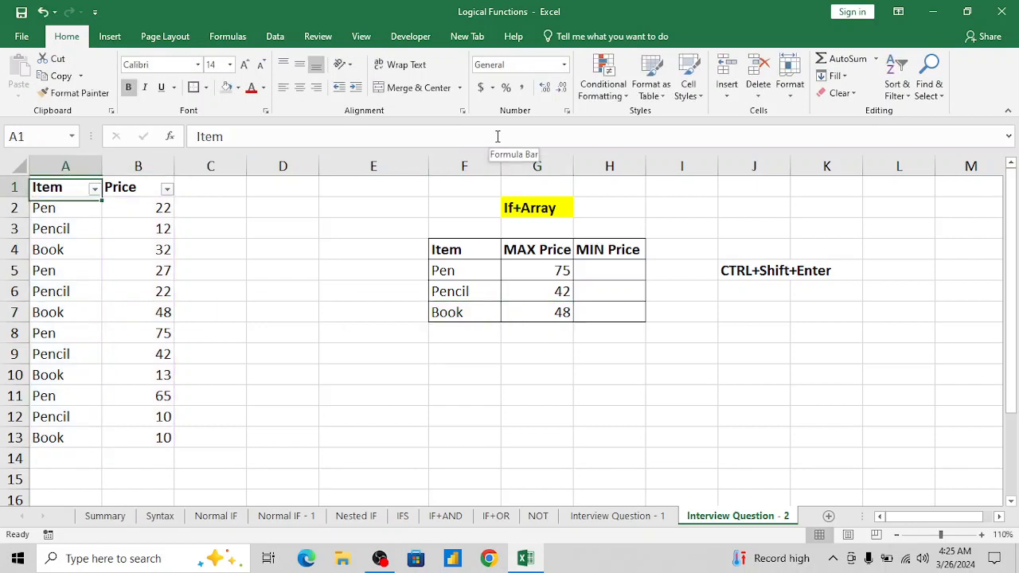
key("alt+Down")
key("Down")
key("Down")
key("Down")
key("Down")
key("Down")
key("space")
key("Down")
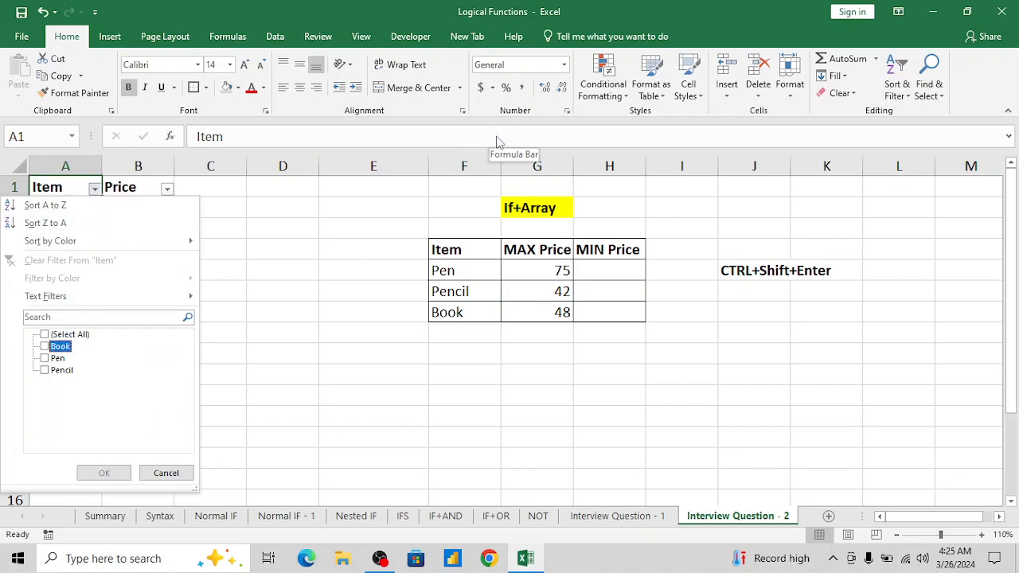
key("space")
key("Return")
Step: Compare the filtered Book prices in column B with the MAX Price calculated for Book
key("Down")
key("Right")
key("Down")
key("Up")
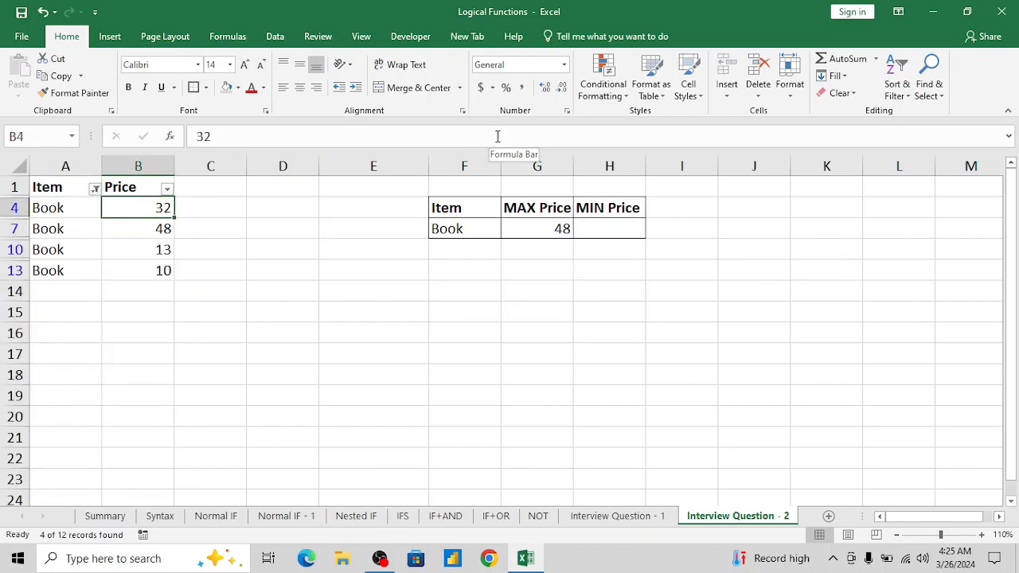
key("shift+Down")
key("shift+Down")
key("shift+Down")
key("shift+Up")
key("Down")
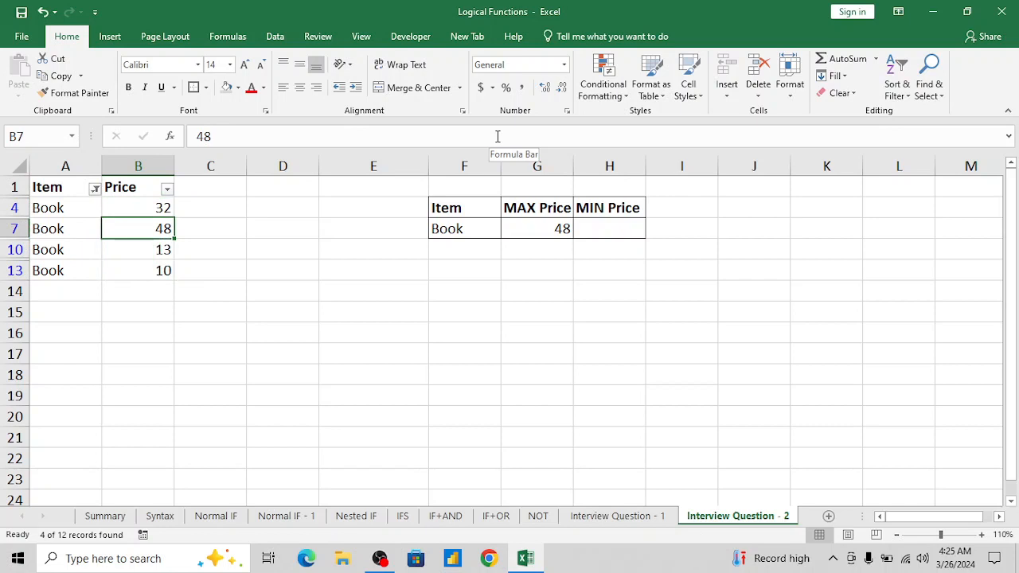
Step: Clear the Item filter so every item row is shown again
key("Up")
key("Up")
key("Left")
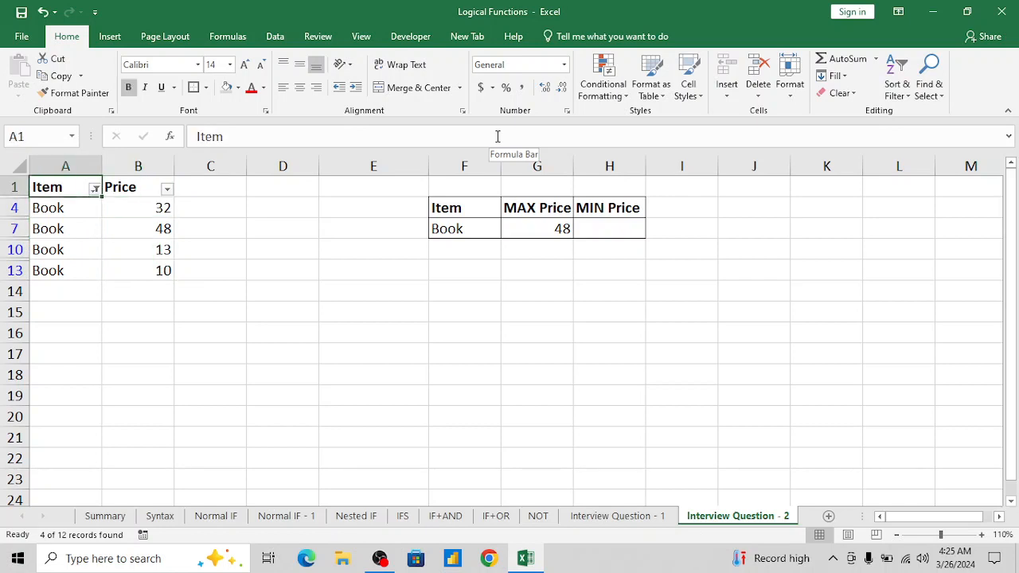
key("alt+d")
key("f")
key("s")
Step: Start an IF formula in H5 that tests whether the item range $A$2:$A$13 equals F5
key("Right")
key("Right")
key("Down")
key("Down")
key("Down")
key("Down")
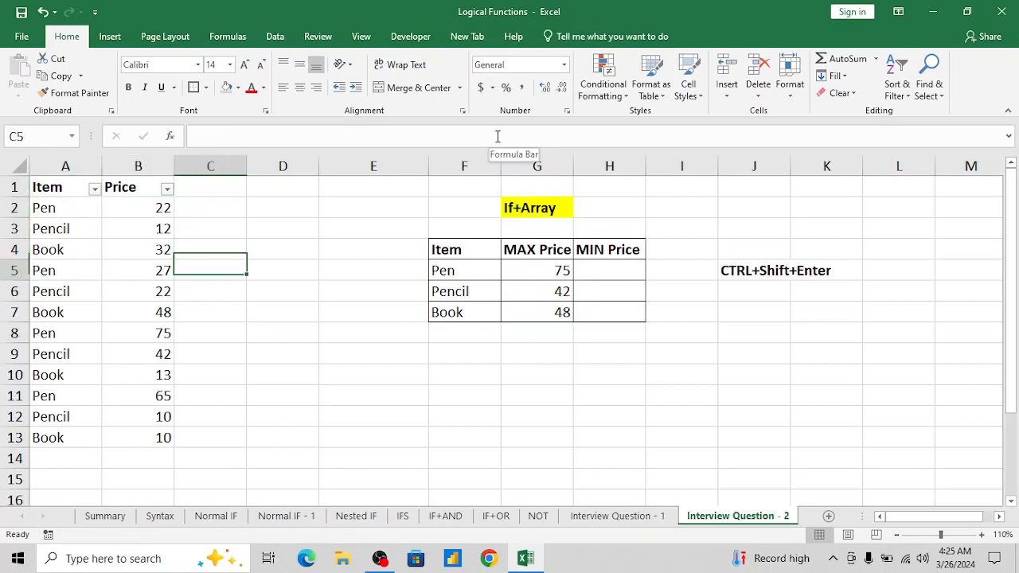
key("Right")
key("Right")
key("Right")
key("Right")
key("Right")
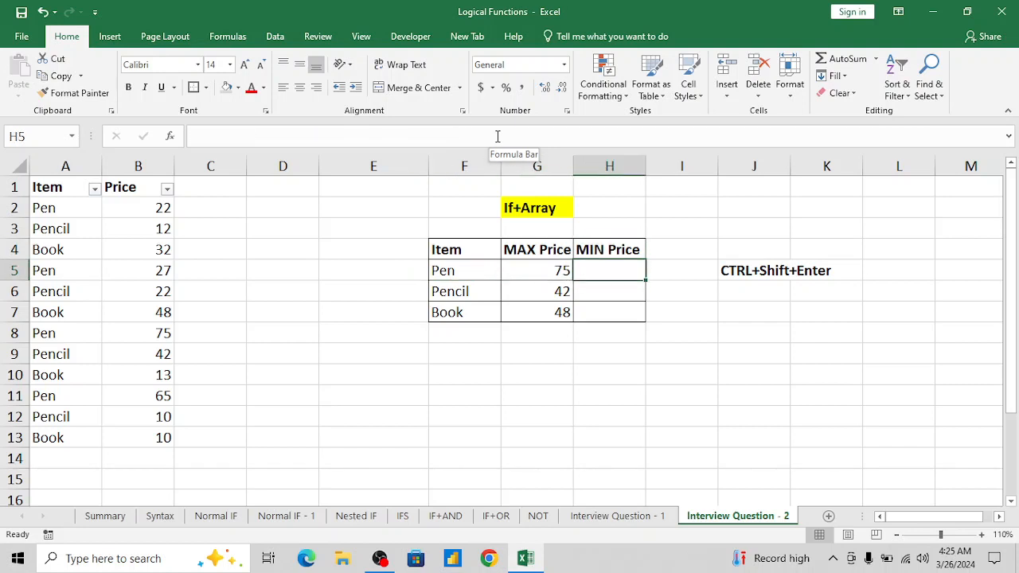
type("=if")
key("Tab")
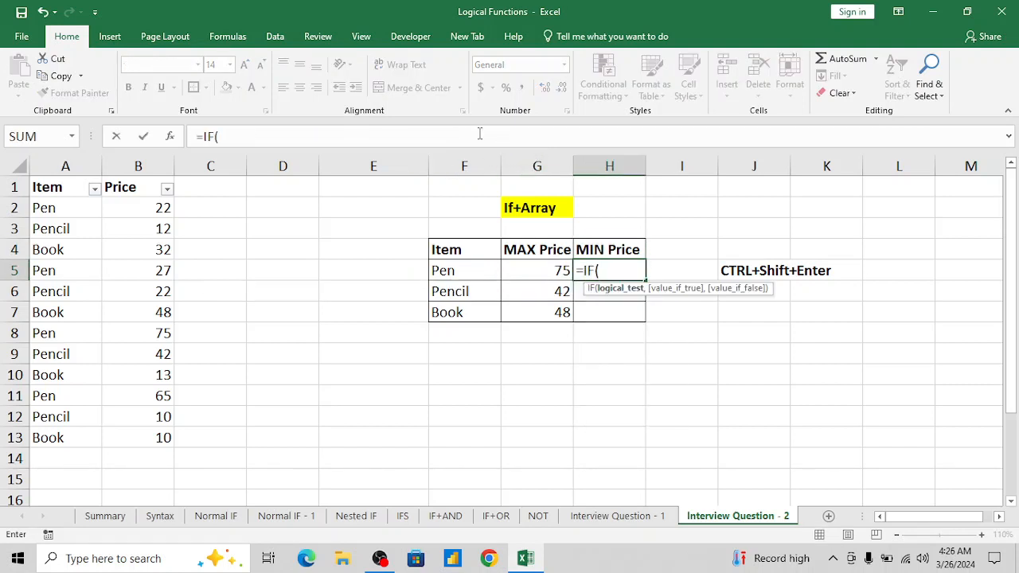
left_click(71, 204)
key("ctrl+shift+Down")
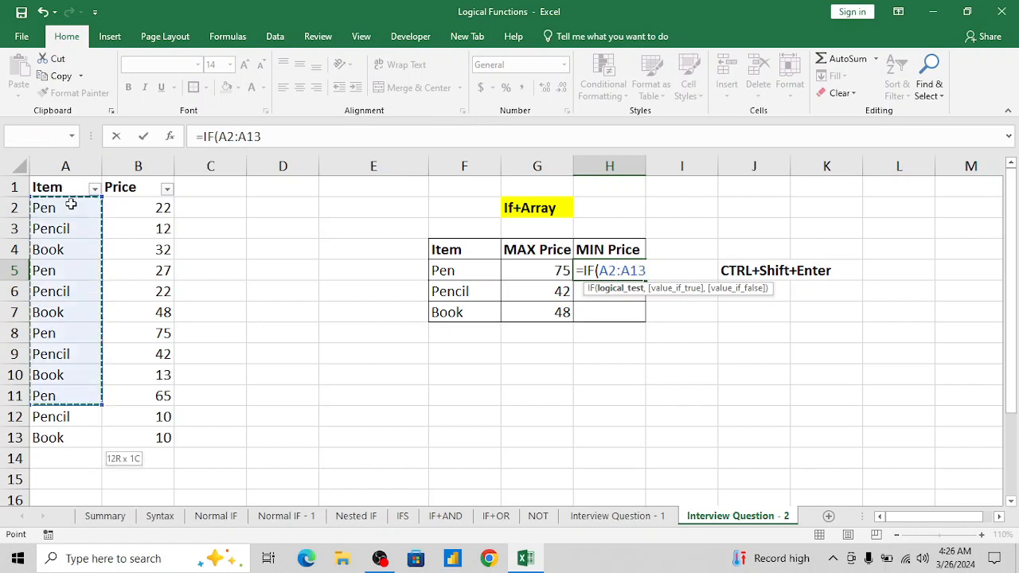
key("F4")
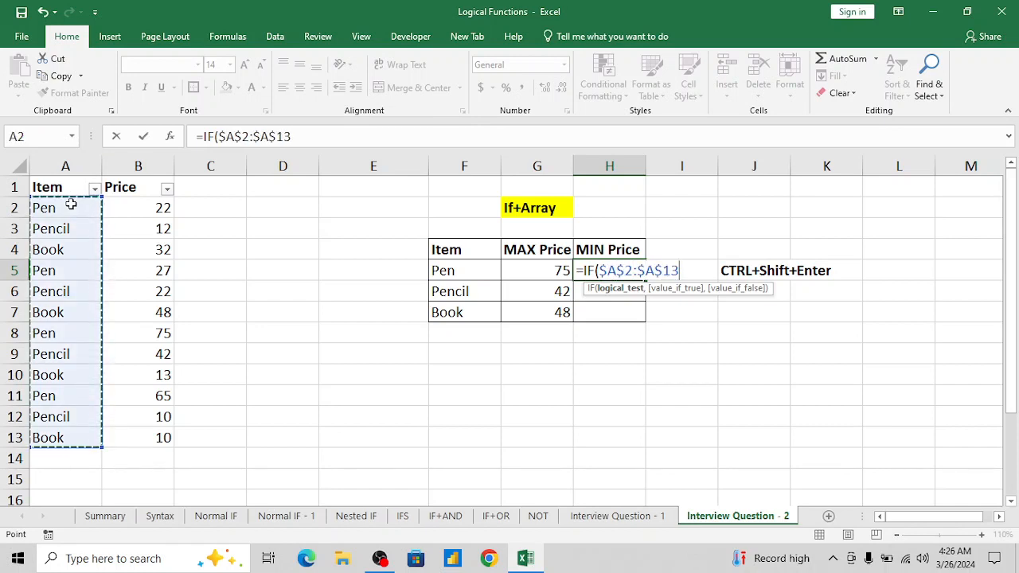
type("=")
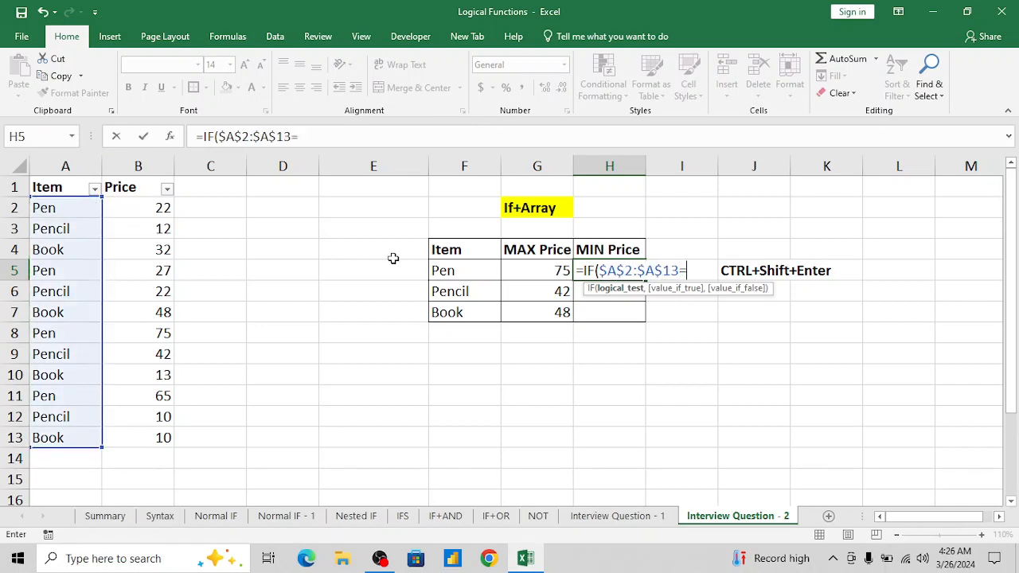
left_click(451, 269)
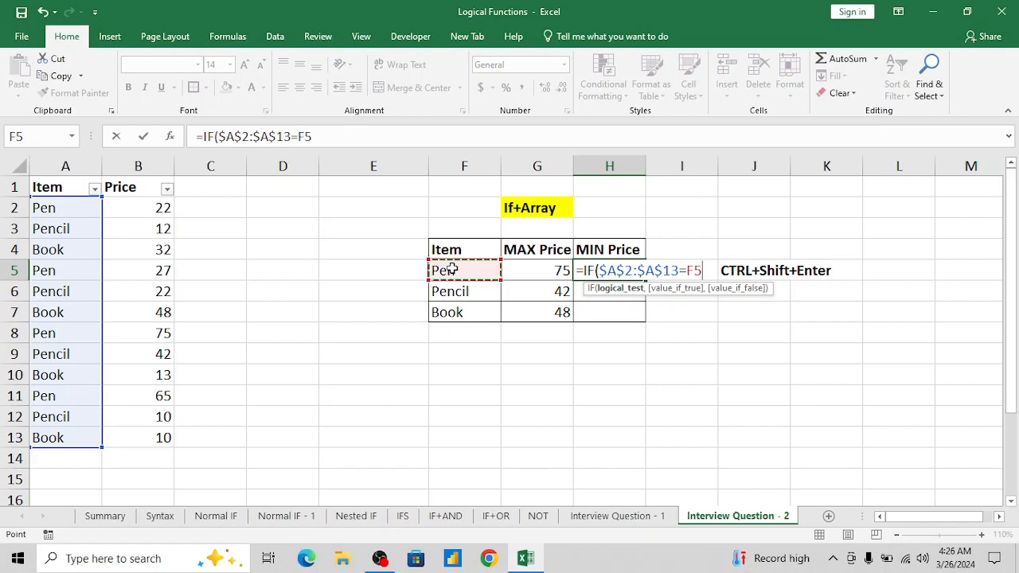
Step: Complete the IF in H5 with $B$2:$B$13 as the value if true and "" as the value if false
type(",")
left_click(149, 206)
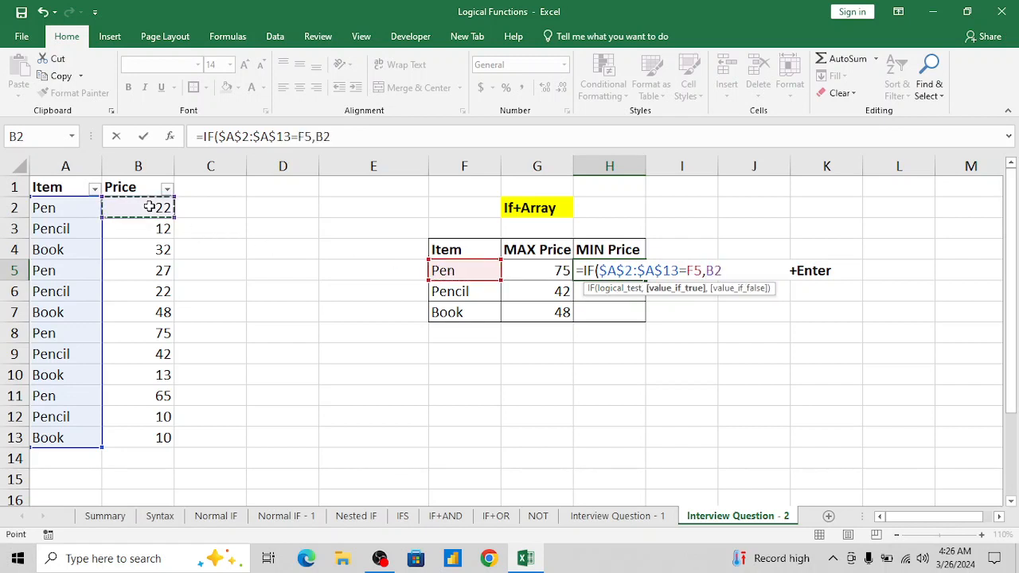
key("ctrl+shift+Down")
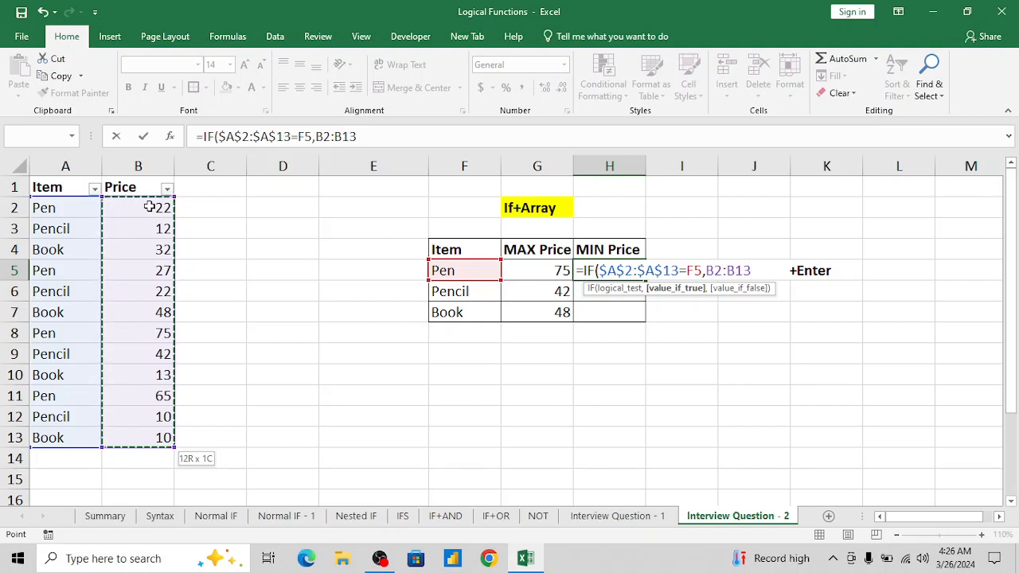
key("F4")
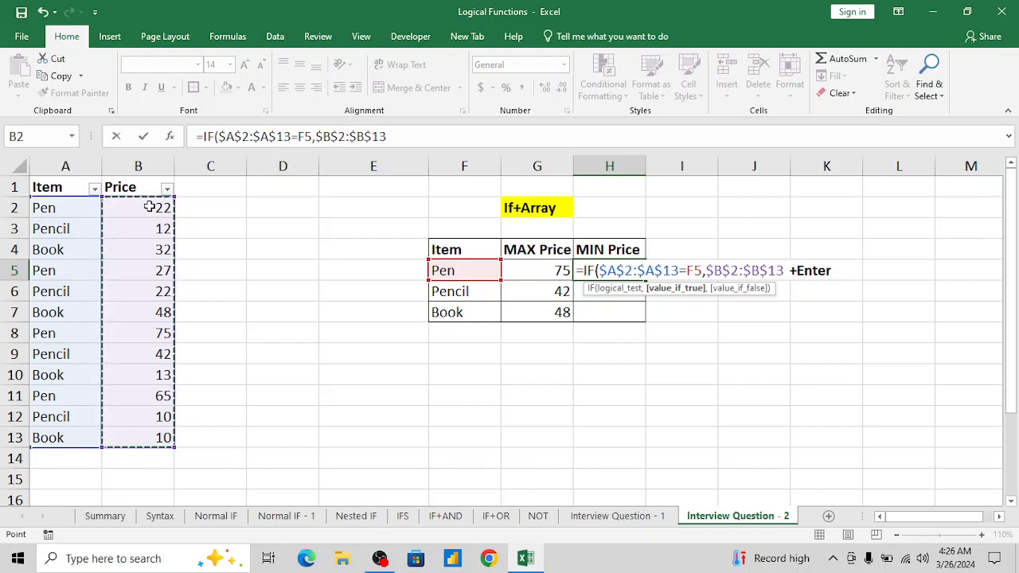
type(",")
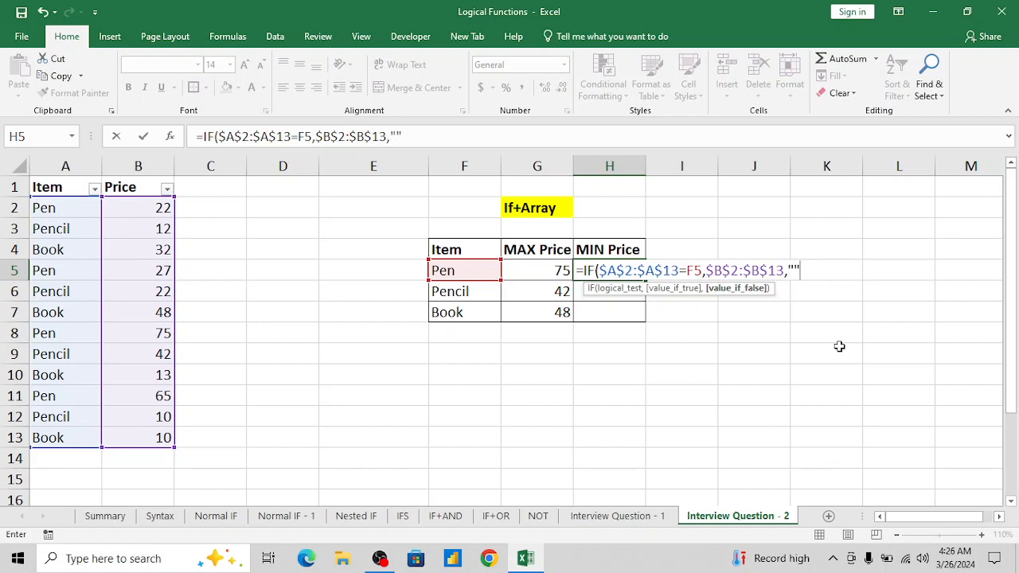
type("\"\")")
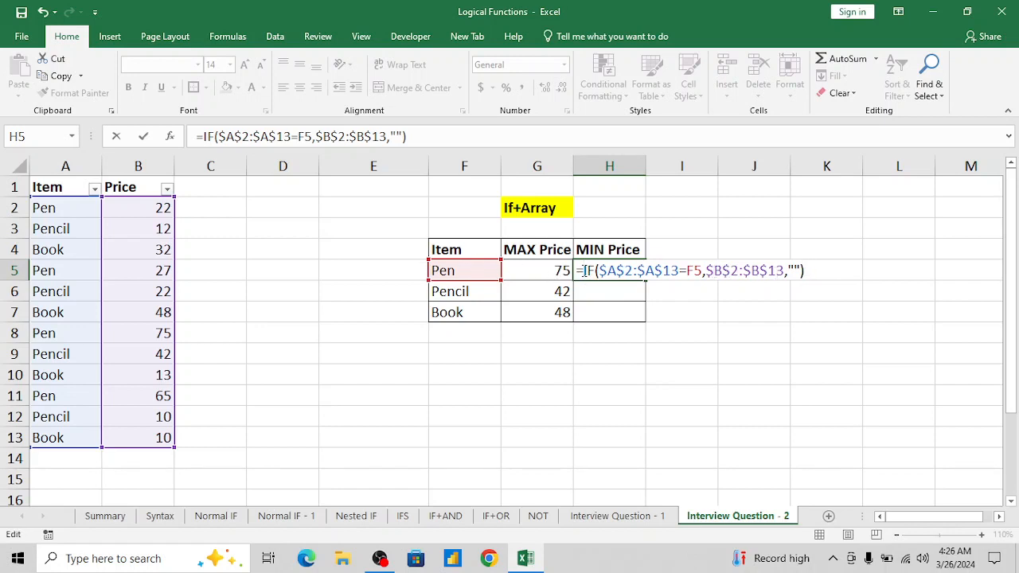
Step: Wrap the IF formula in H5 in the MIN function and enter it as an array formula
left_click(584, 271)
type("min")
key("Tab")
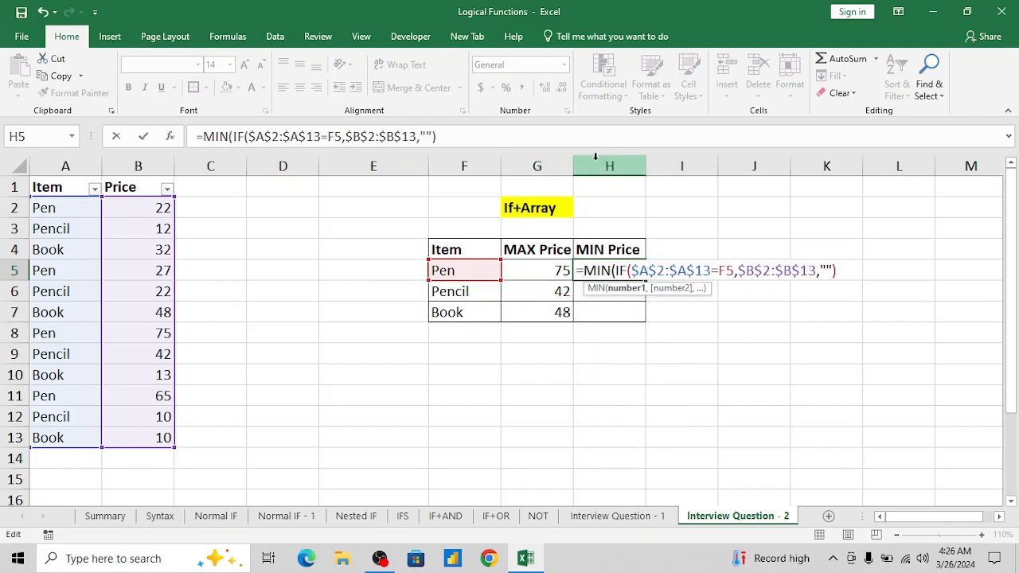
key("ctrl+shift+Return")
key("Return")
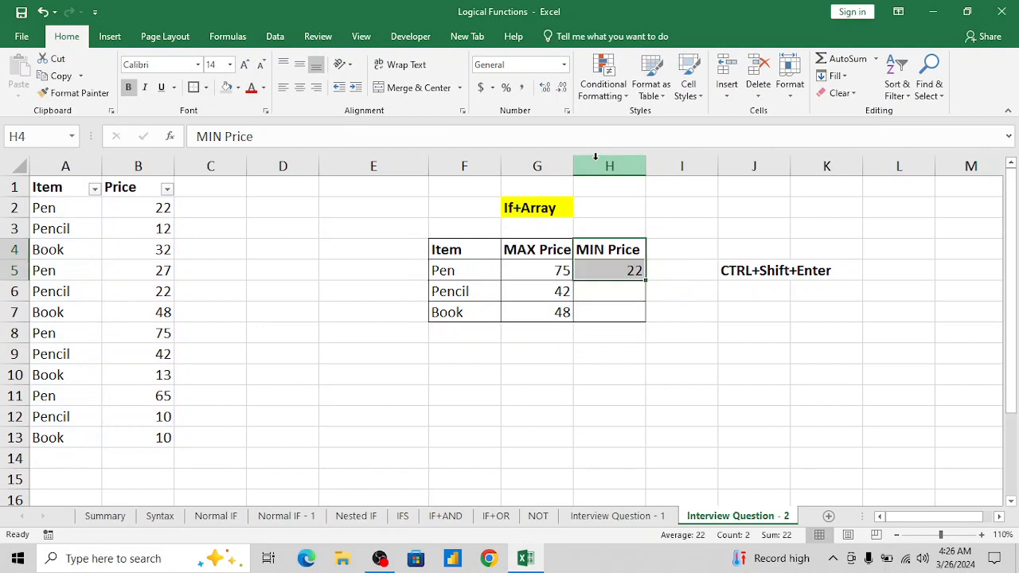
Step: Fill the MIN Price array formula from H5 down to H7 for Pencil and Book
key("Down")
key("shift+Down")
key("shift+Down")
key("ctrl+d")
key("Down")
key("Down")
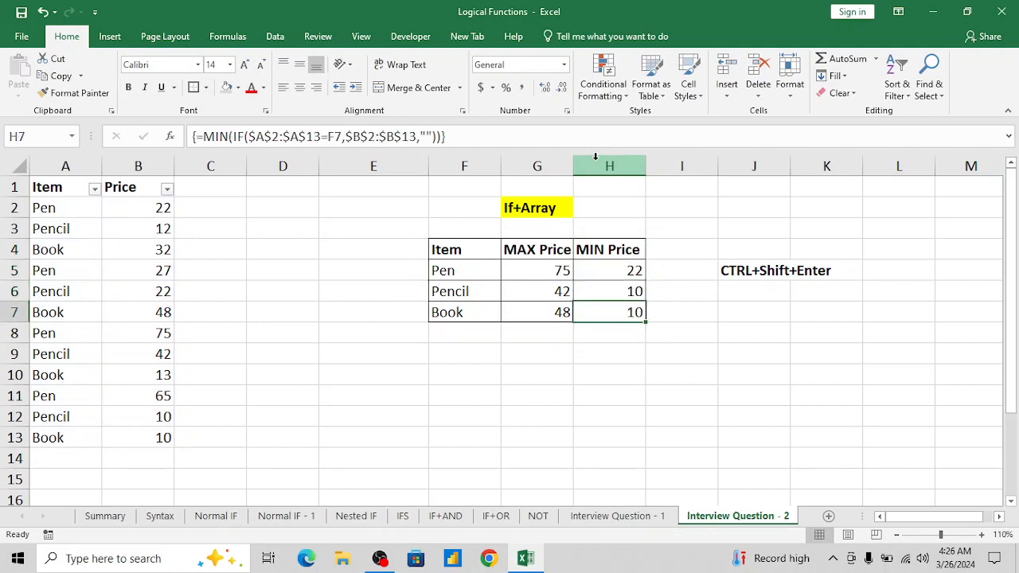
key("Left")
key("Left")
key("Left")
key("Right")
key("Right")
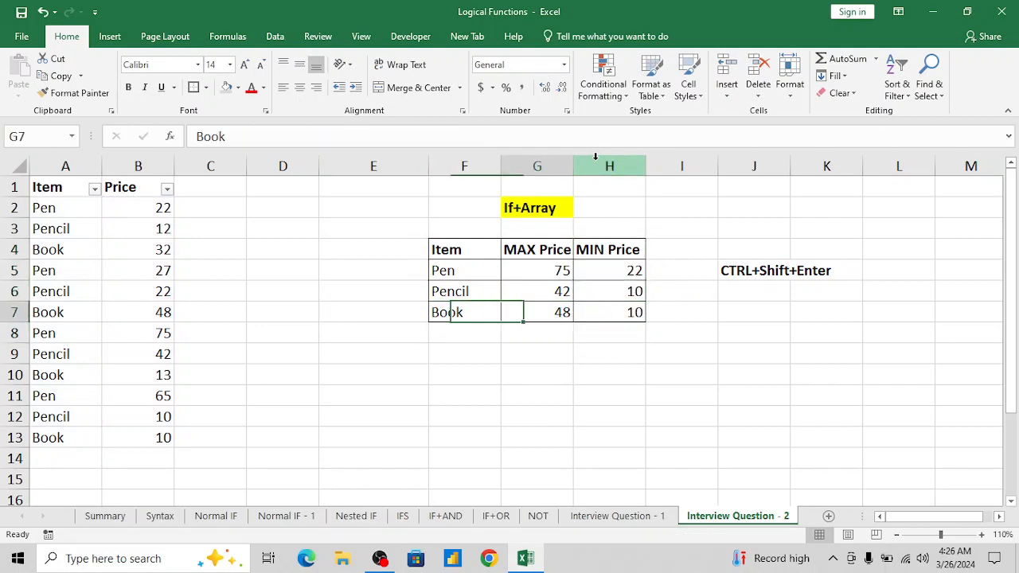
key("Up")
key("Down")
Step: Filter the Item column to show only the Book rows
key("Left")
key("Left")
key("Left")
key("Left")
key("Left")
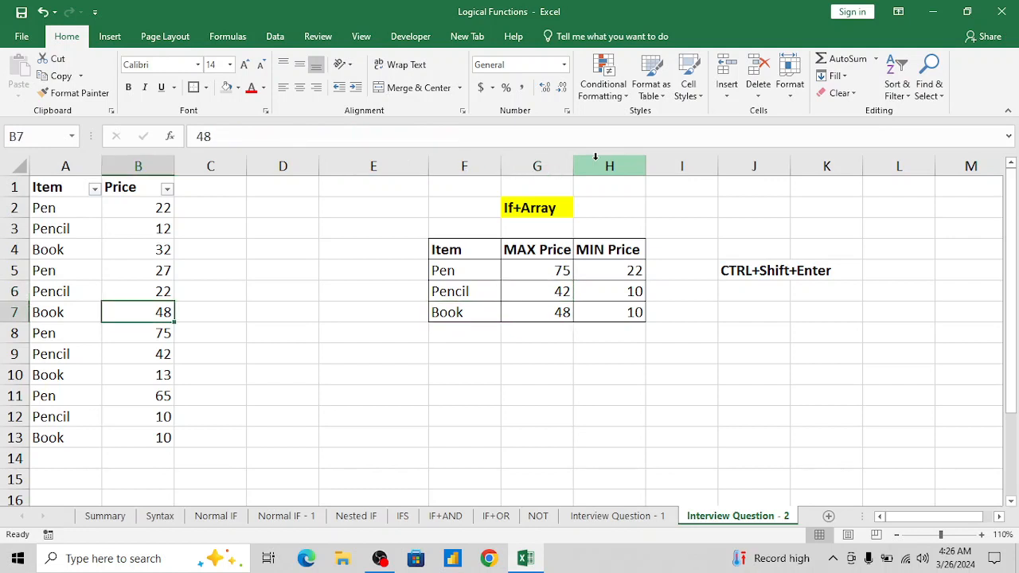
key("Left")
key("Up")
key("Up")
key("ctrl+Up")
key("alt+Down")
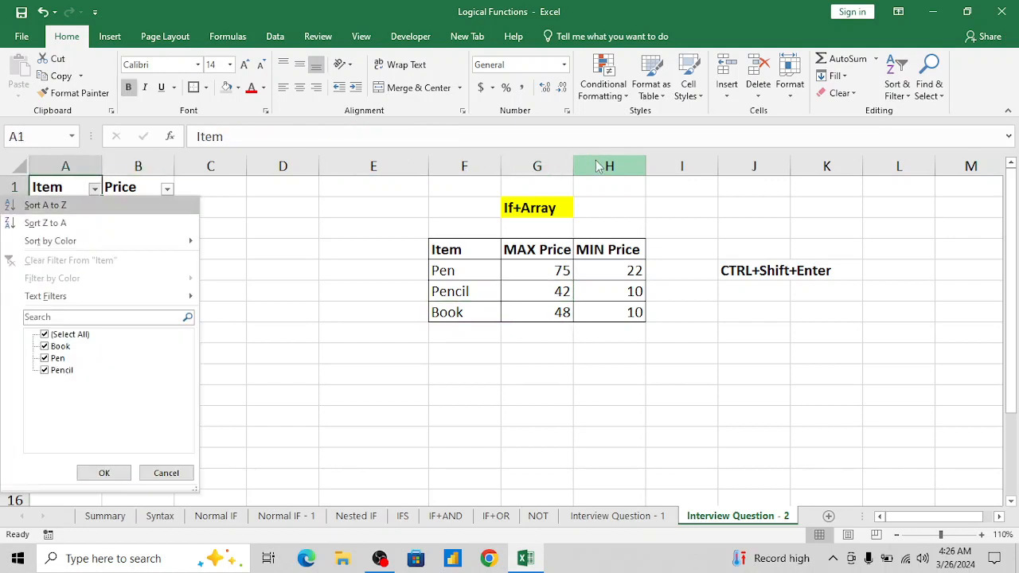
key("Down")
key("Down")
key("Down")
key("Down")
key("Down")
key("Down")
key("Down")
key("space")
key("Down")
key("space")
key("Return")
Step: Compare the filtered Book prices in column B with the MIN Price calculated for Book
key("Down")
key("Right")
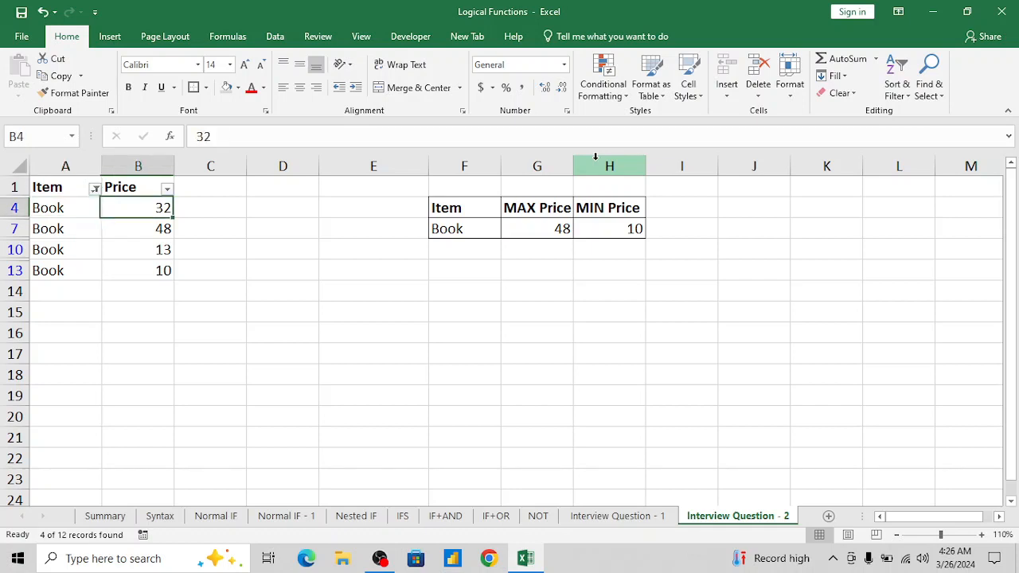
key("Down")
key("Down")
key("Down")
key("shift+Left")
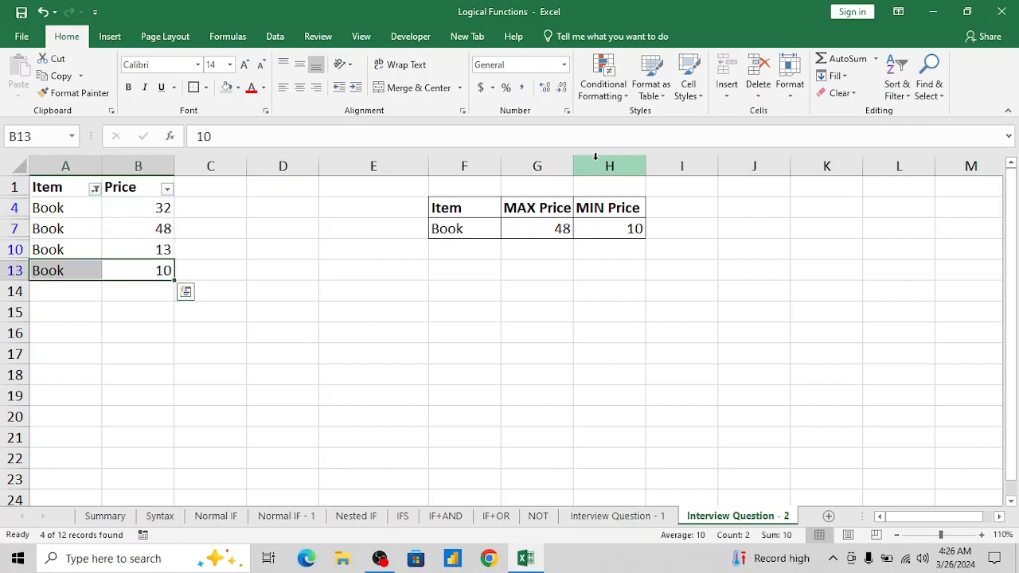
Step: Restore all items in the Item filter so every row is shown again
key("Up")
key("Up")
key("Up")
key("Up")
key("Left")
key("alt+Down")
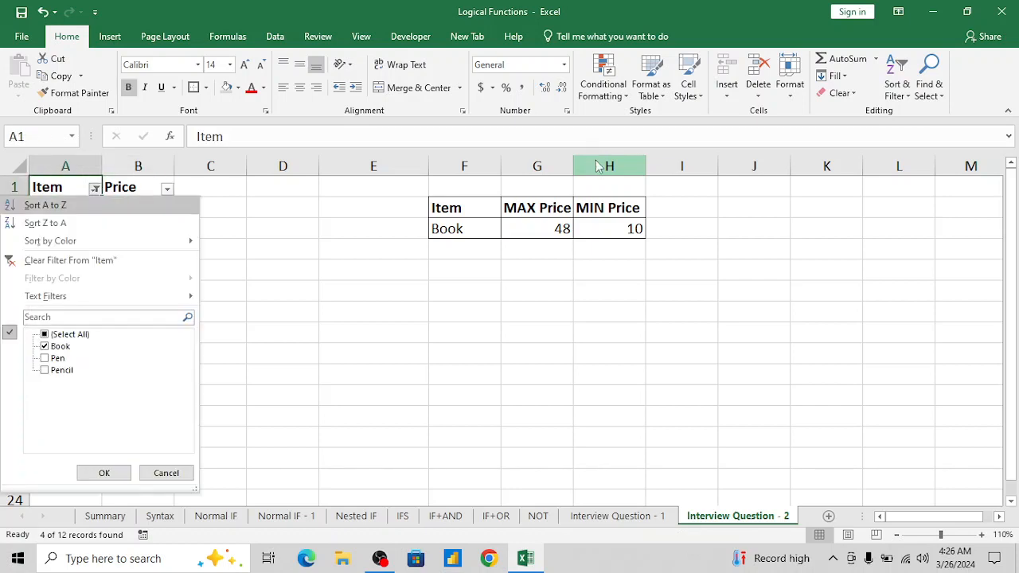
key("Down")
key("Down")
key("Down")
key("Down")
key("Down")
key("Down")
key("Down")
key("space")
key("Return")
key("Down")
key("Right")
key("Right")
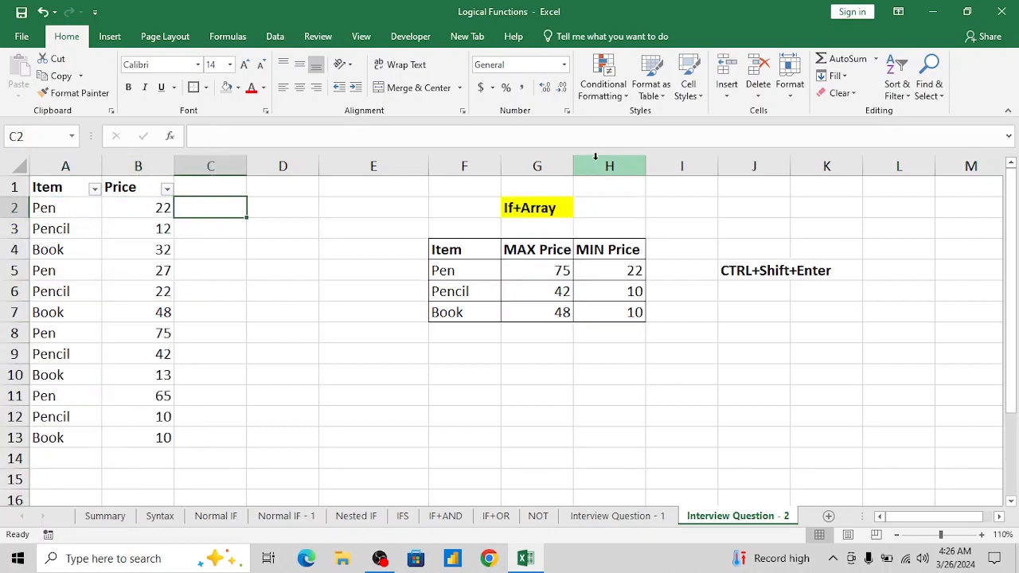
key("Down")
key("Right")
key("Right")
key("Down")
key("Right")
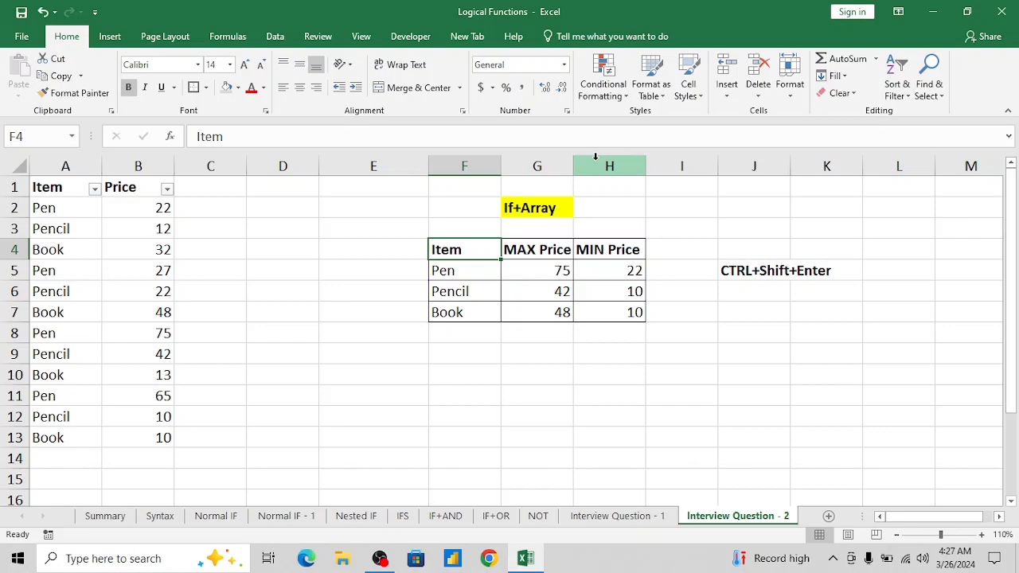
Step: Go back through the worksheets to the Summary sheet and select cell E9
key("ctrl+Page_Up")
key("ctrl+Page_Up")
key("ctrl+Page_Up")
key("ctrl+Page_Up")
key("ctrl+Page_Up")
key("ctrl+Page_Up")
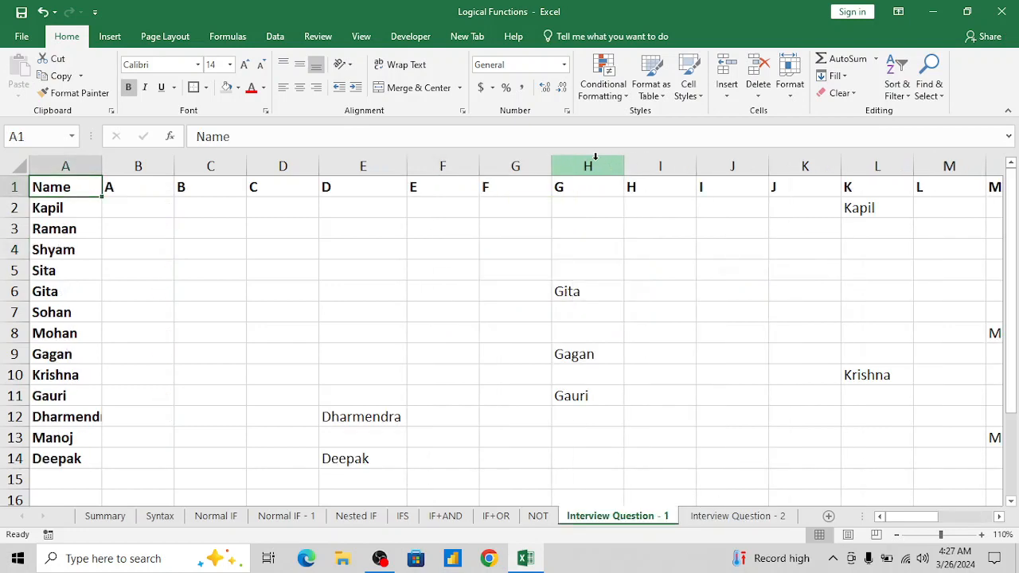
key("ctrl+Page_Up")
key("ctrl+Page_Up")
key("ctrl+Page_Up")
key("ctrl+Page_Up")
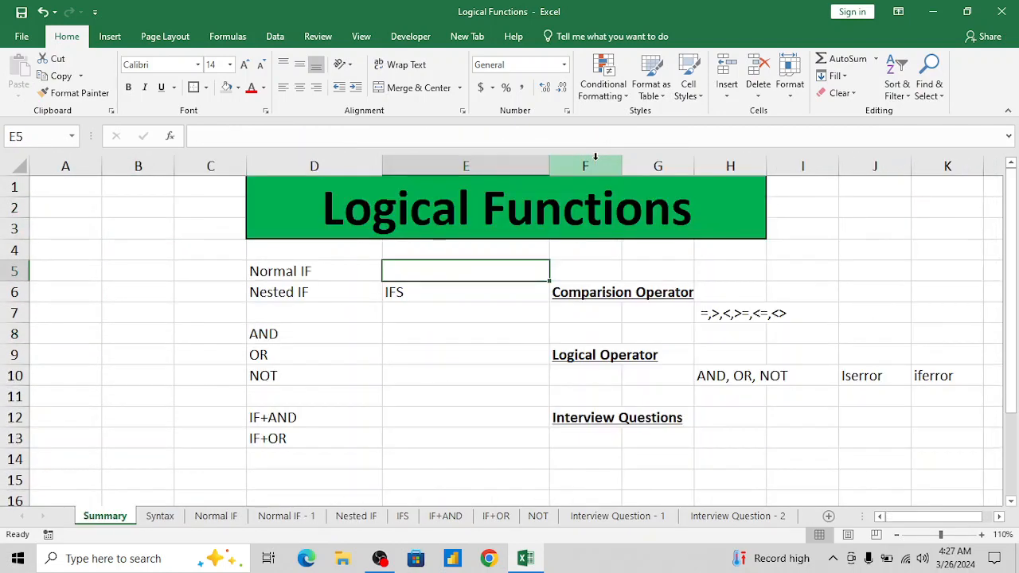
left_click(474, 347)
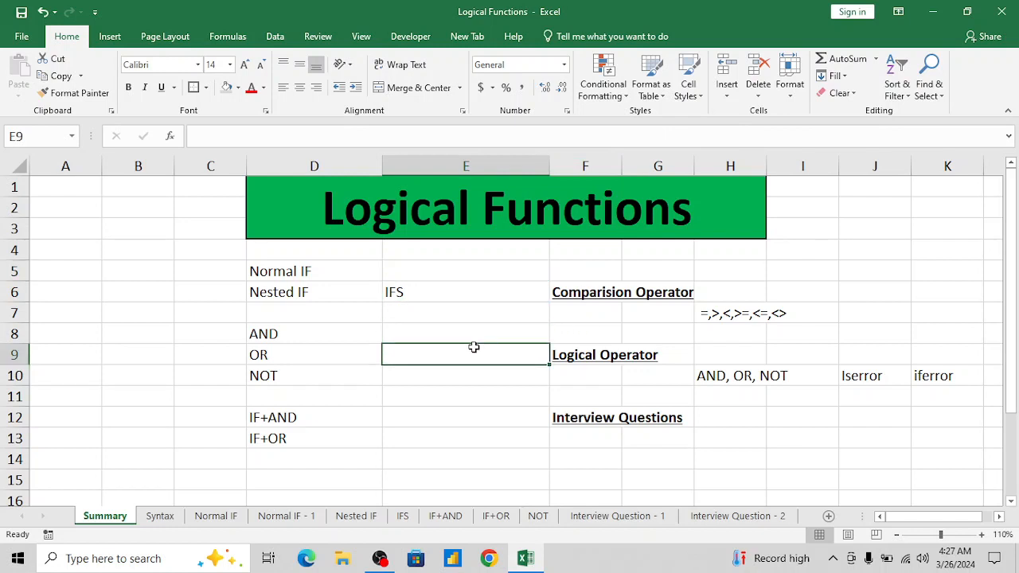
key("alt+Tab")
key("alt+Tab")
key("alt+shift+Tab")
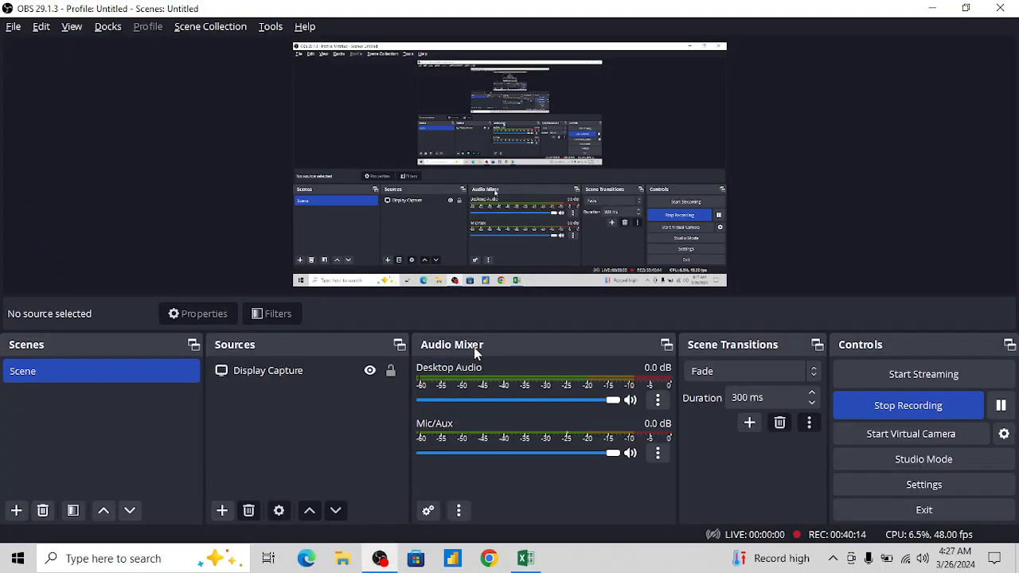